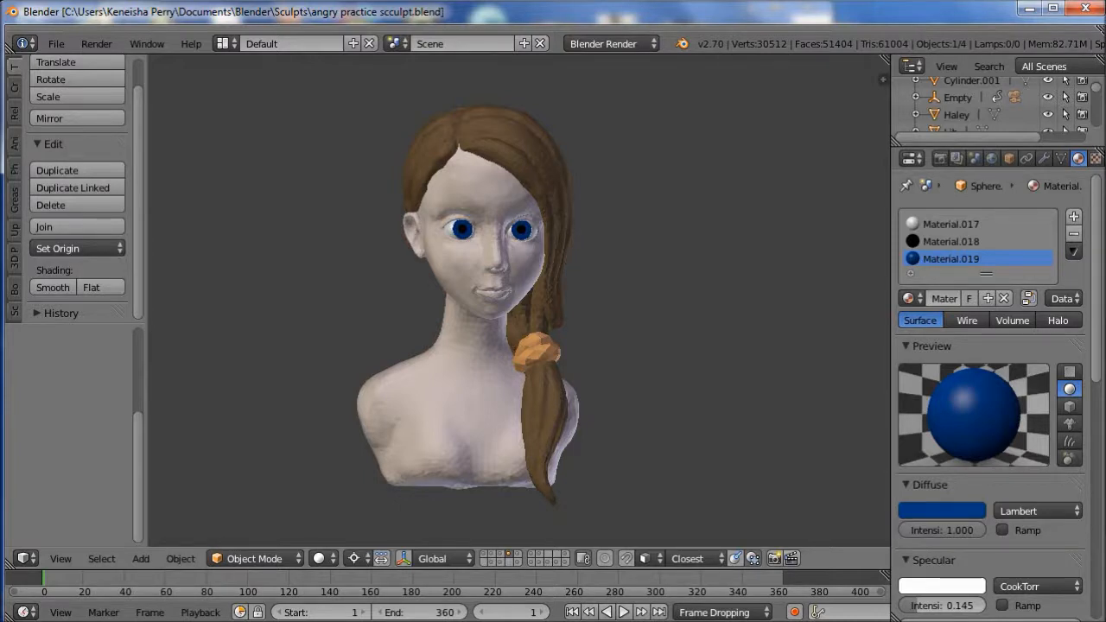
- Examine the sculpted bust from the front, side and back, then its face and eyes up close
middle_click_drag(657, 329, 380, 329)
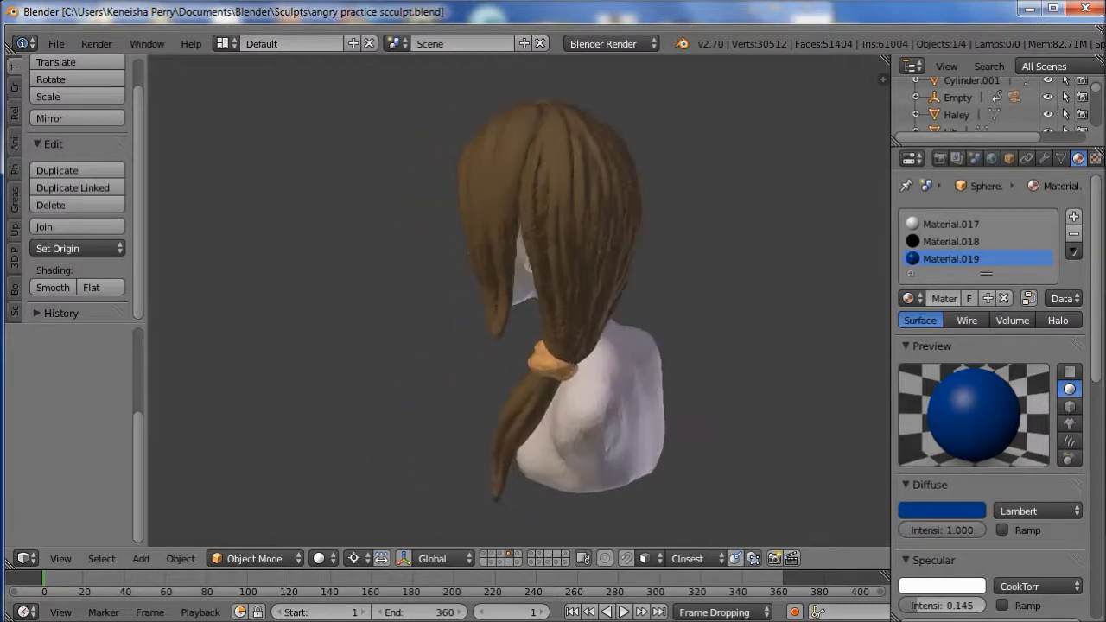
middle_click_drag(519, 277, 734, 277)
middle_click_drag(363, 302, 786, 320)
scroll(519, 303, "up", 6)
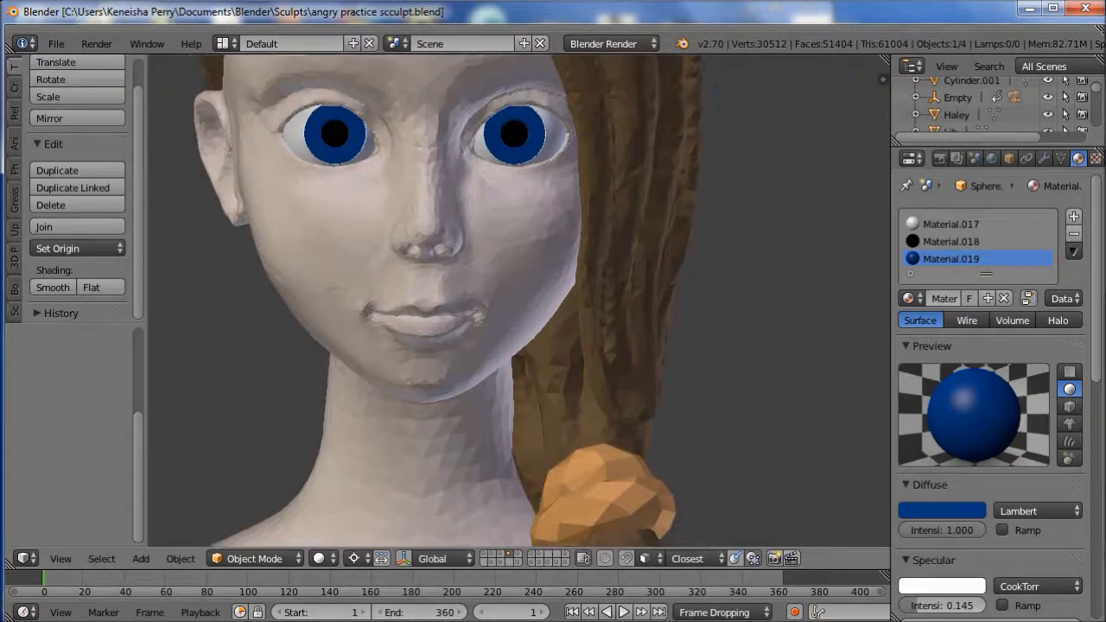
scroll(519, 303, "down", 6)
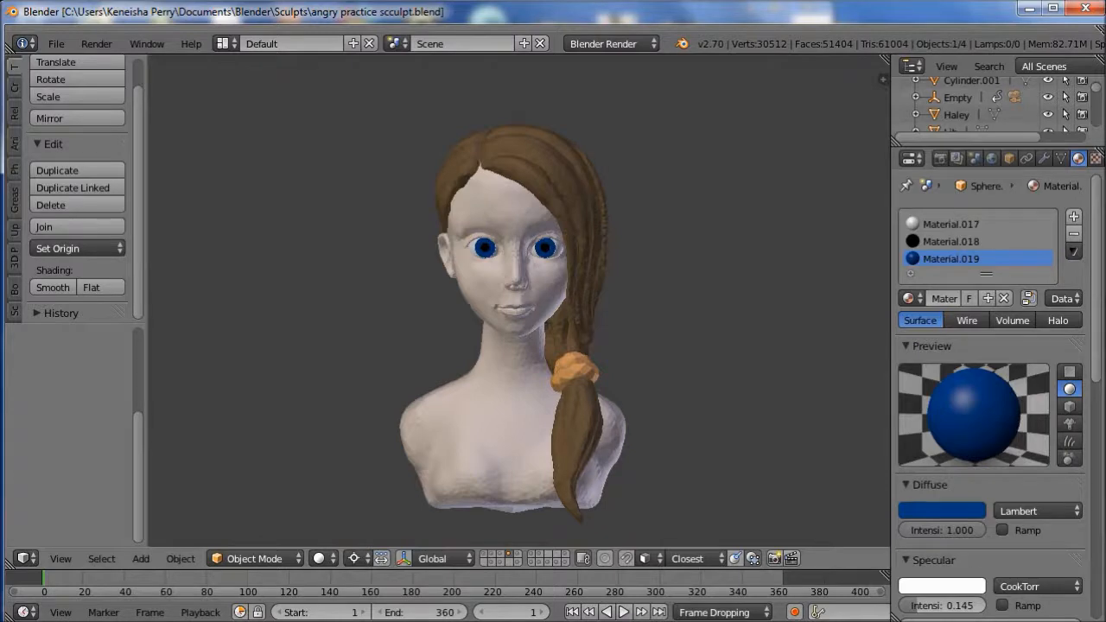
scroll(519, 302, "up", 5)
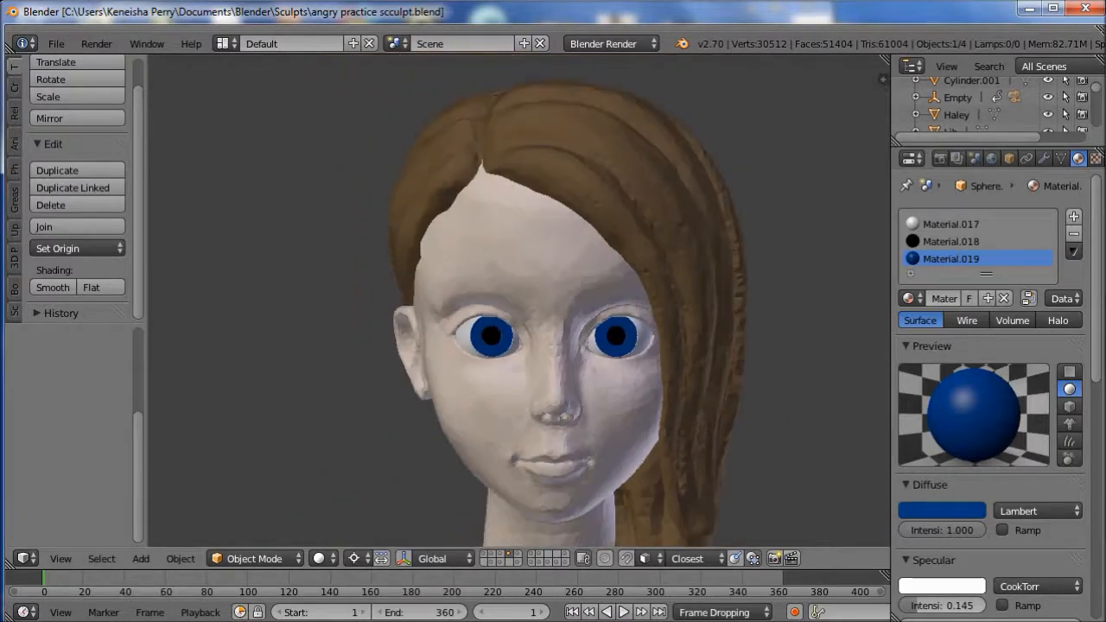
scroll(518, 303, "down", 5)
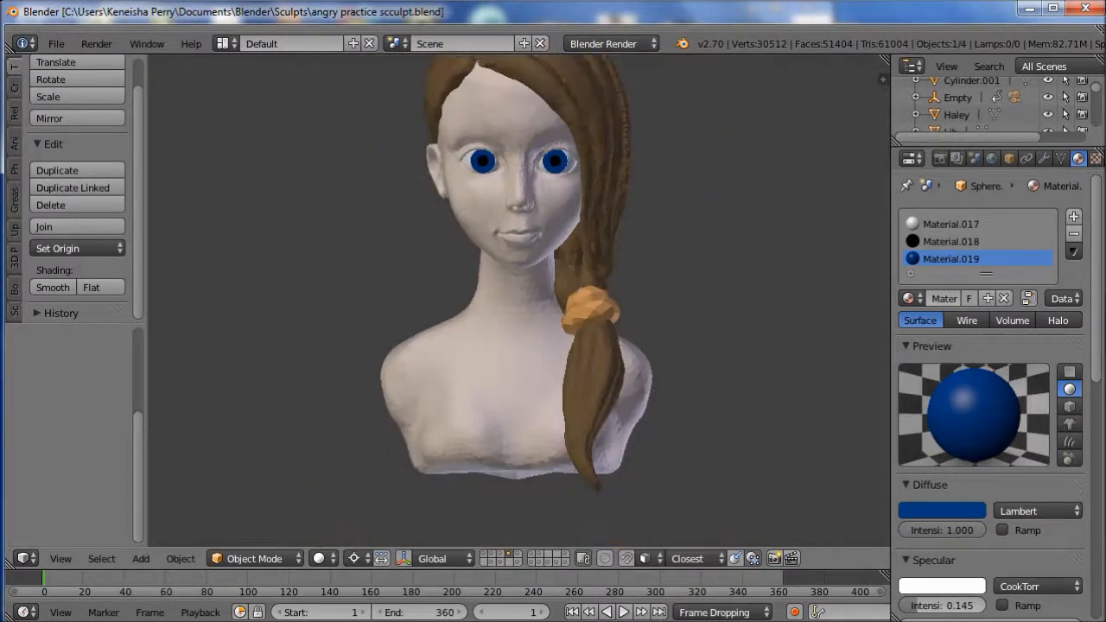
middle_click_drag(233, 328, 856, 333)
middle_click_drag(518, 311, 515, 451)
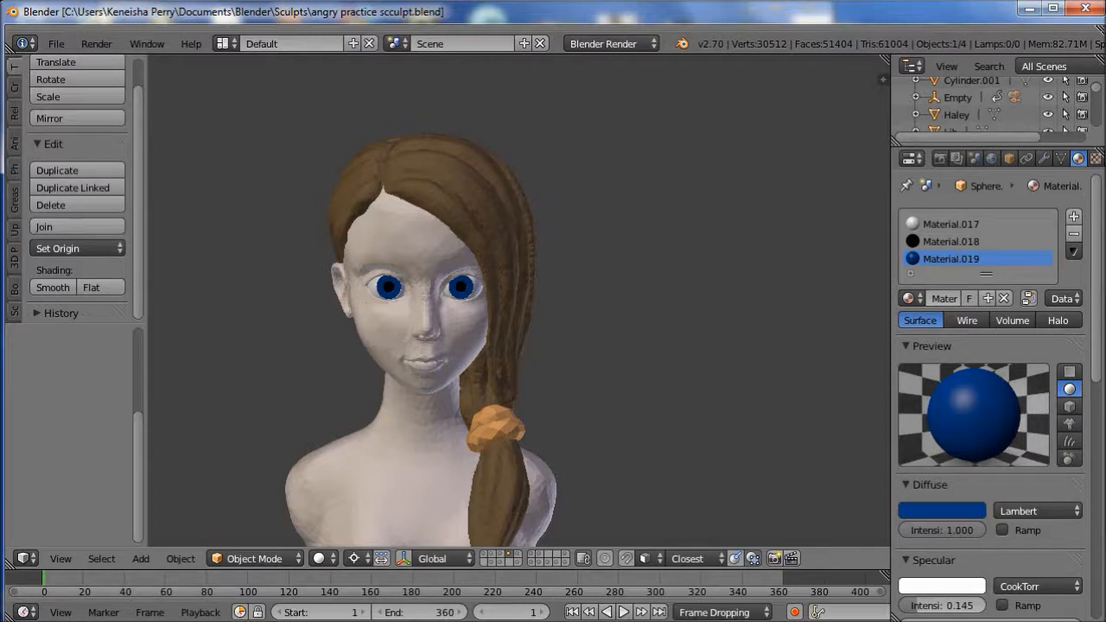
mouse_move(519, 328)
middle_mouse_down()
mouse_move(708, 329)
mouse_move(531, 328)
middle_mouse_up()
scroll(518, 329, "up", 5)
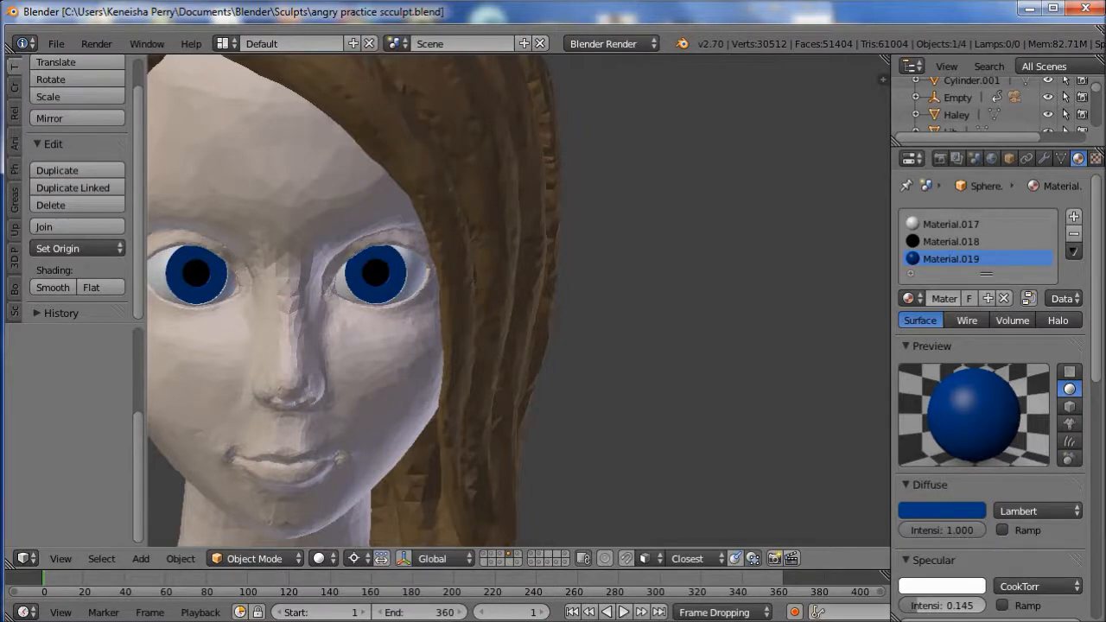
mouse_move(519, 328)
middle_mouse_down()
mouse_move(656, 327)
mouse_move(527, 330)
middle_mouse_up()
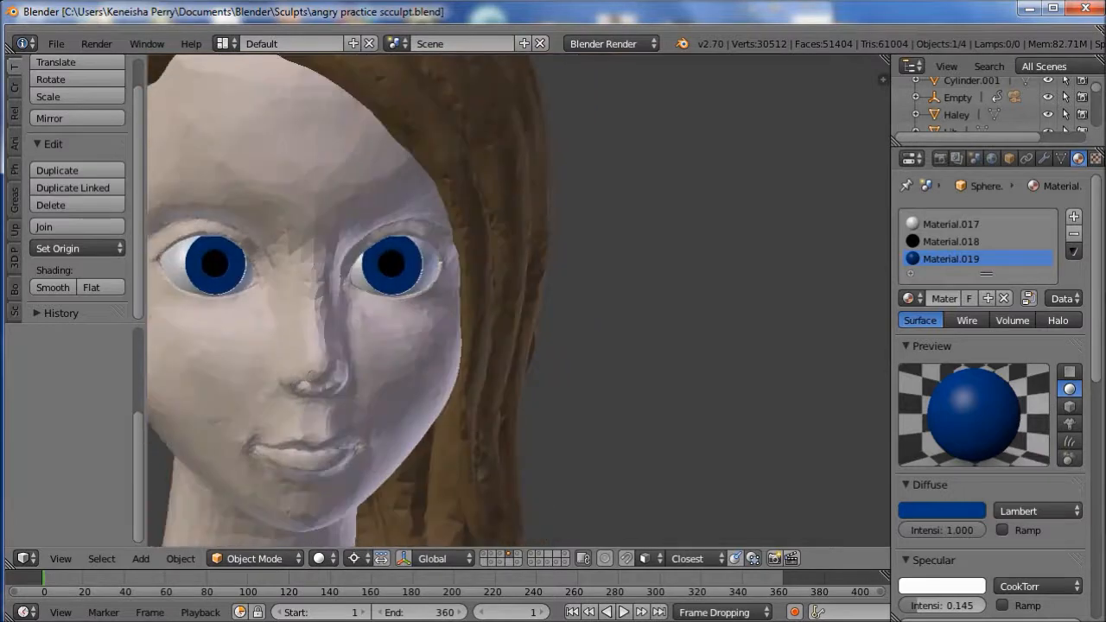
scroll(519, 328, "down", 6)
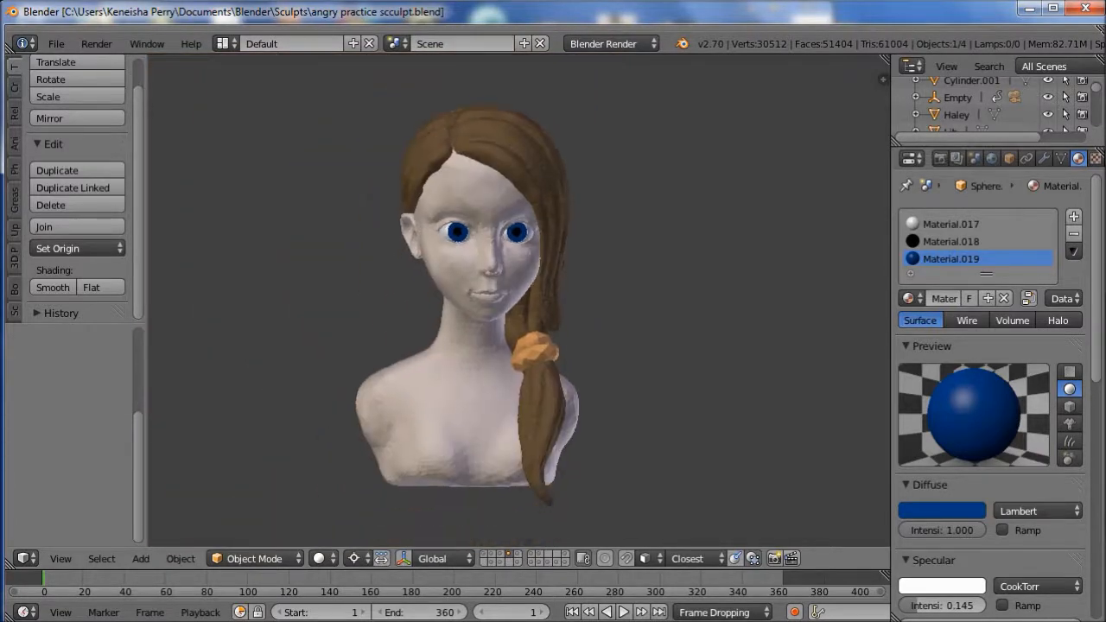
scroll(518, 302, "up", 8)
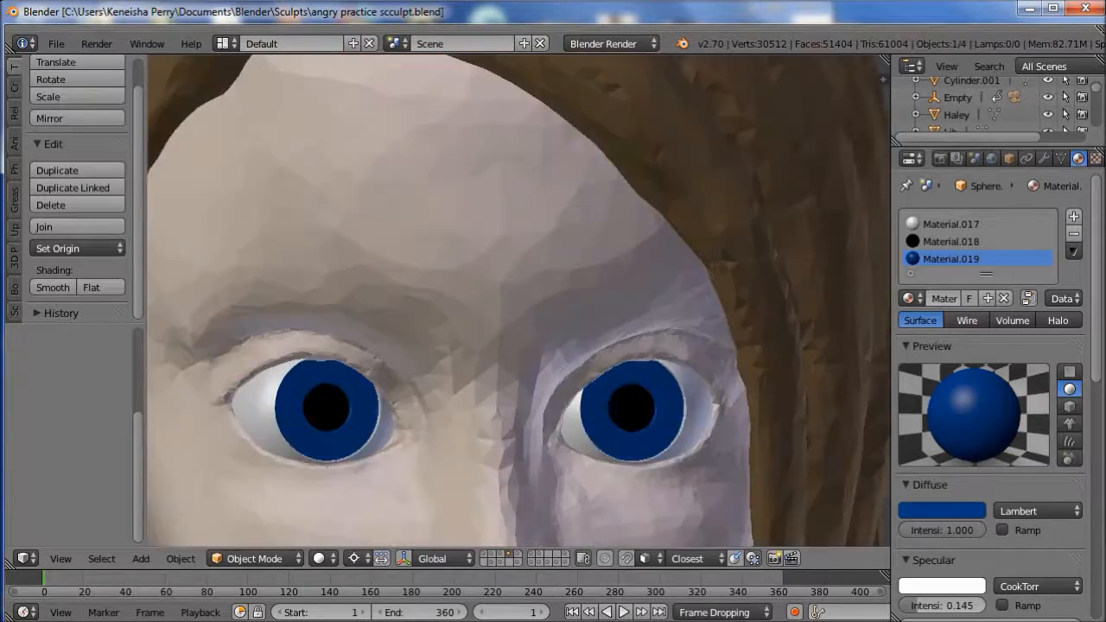
scroll(518, 302, "down", 3)
middle_click_drag(519, 303, 538, 342, "shift")
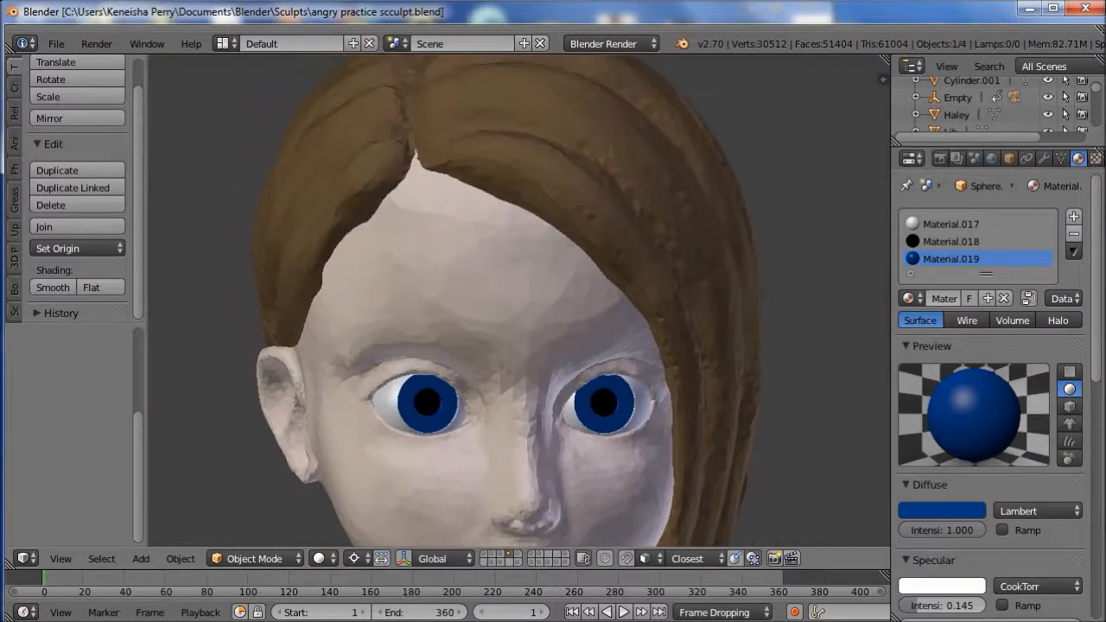
- Start the Screencast Keys display in the 3D view
key("shift+a")
key("Escape")
key("n")
scroll(784, 303, "down", 5)
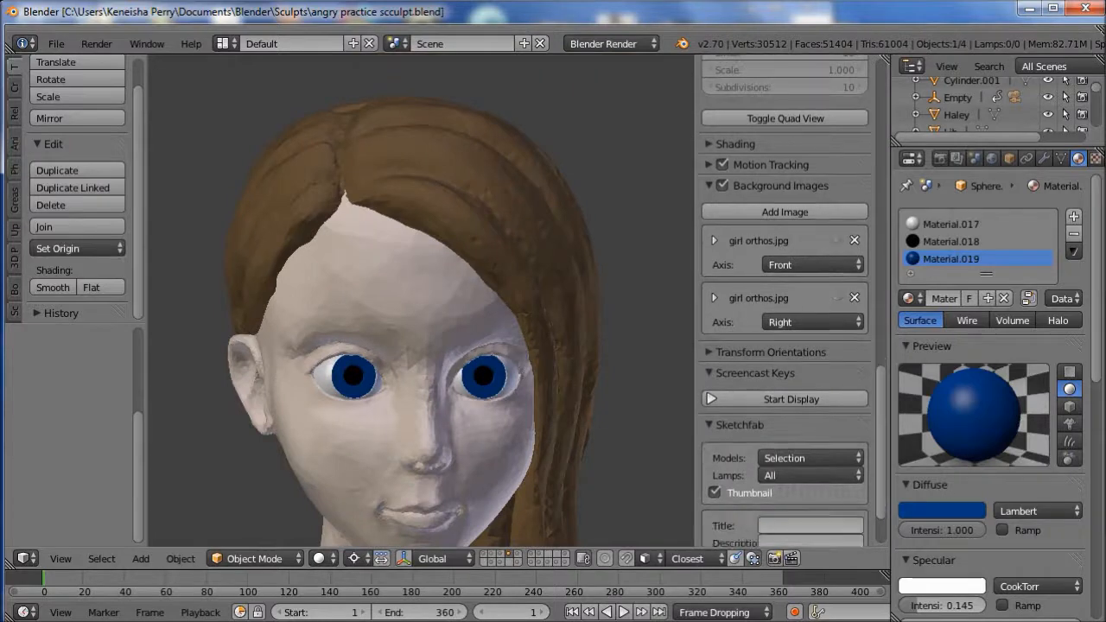
left_click(785, 322)
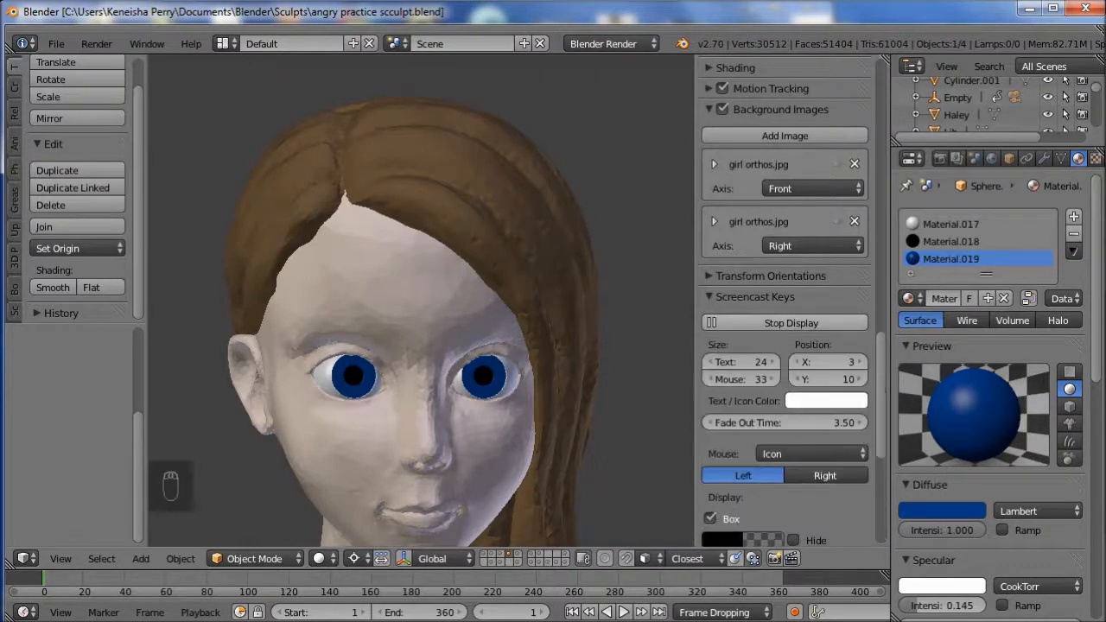
key("n")
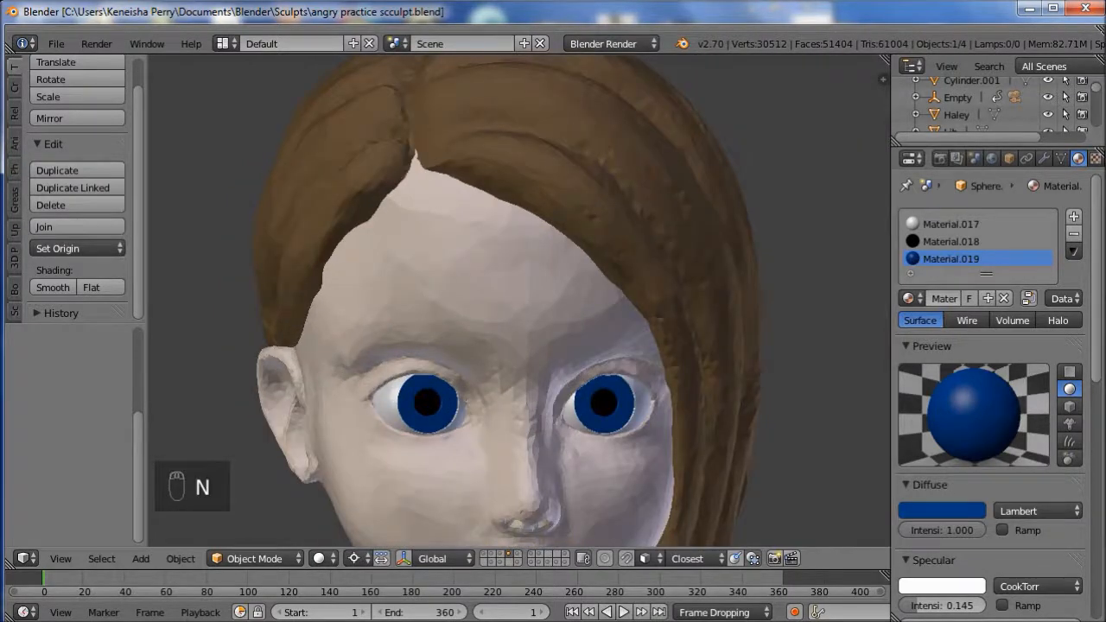
- Add a plane mesh and move it clear of the bust, beside the shoulder
key("shift+a")
mouse_move(345, 355)
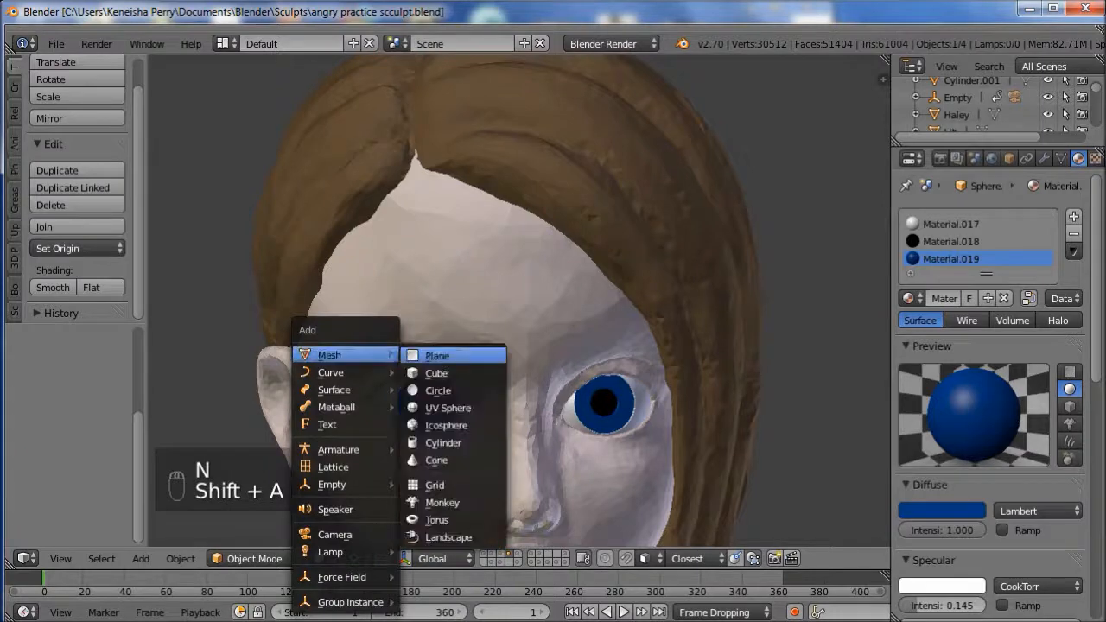
left_click(437, 355)
middle_click_drag(437, 355, 246, 371)
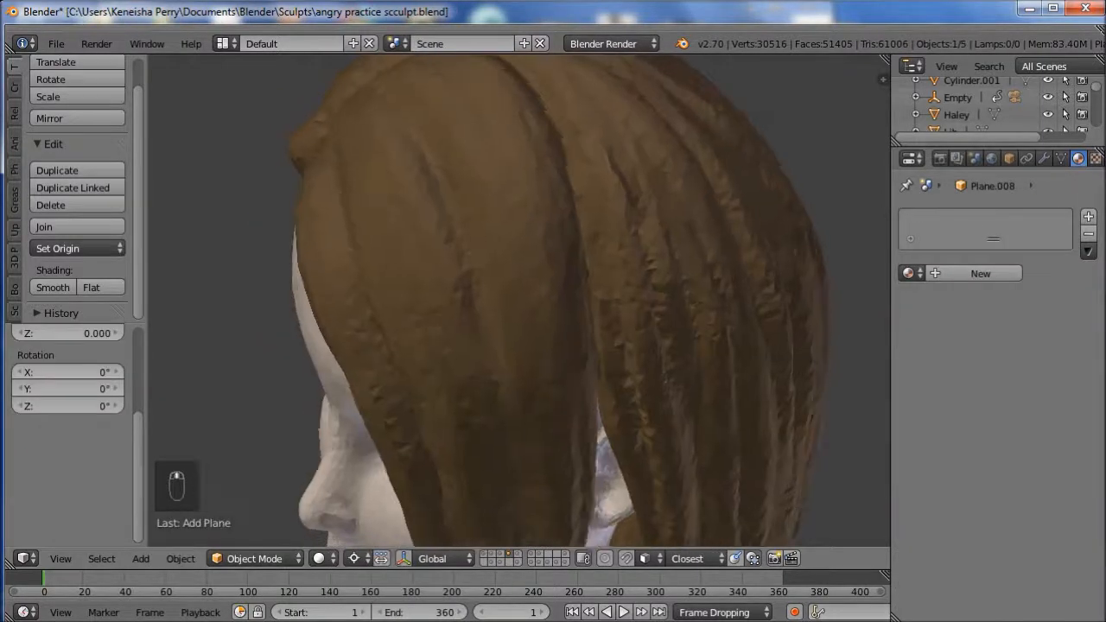
scroll(518, 301, "down", 5)
scroll(518, 300, "down", 3)
middle_click_drag(519, 363, 584, 385)
key("g")
left_click(429, 353)
- Delete three of the plane's vertices in Edit Mode, keeping only the outer front corner vertex
key("Tab")
scroll(517, 335, "up", 6)
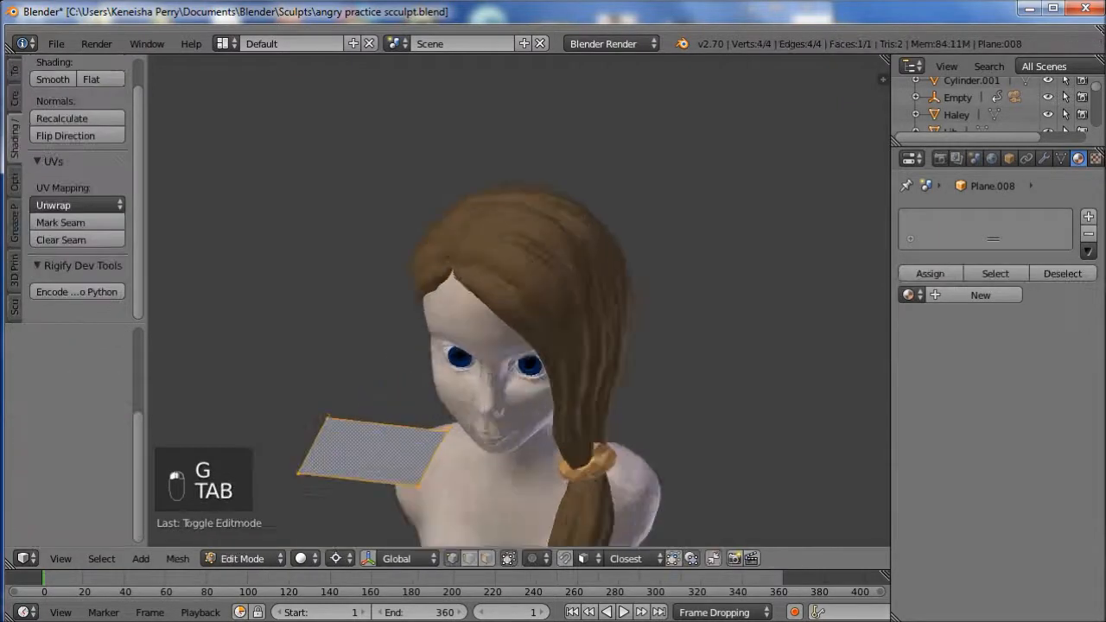
middle_click_drag(363, 415, 577, 119, "shift")
right_click(402, 209)
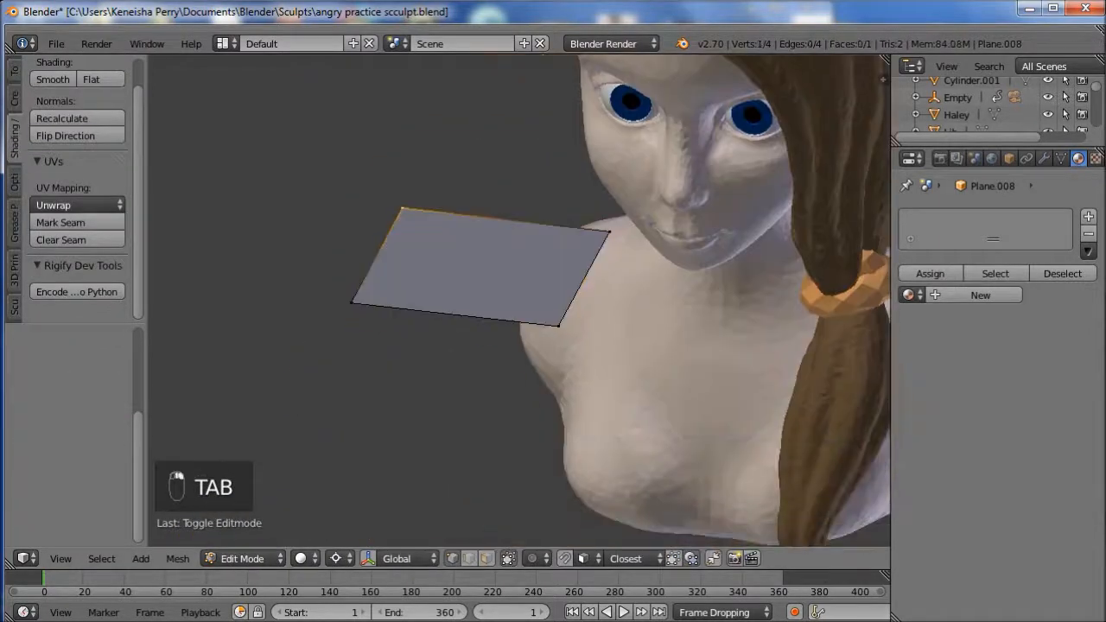
right_click(559, 325, "shift")
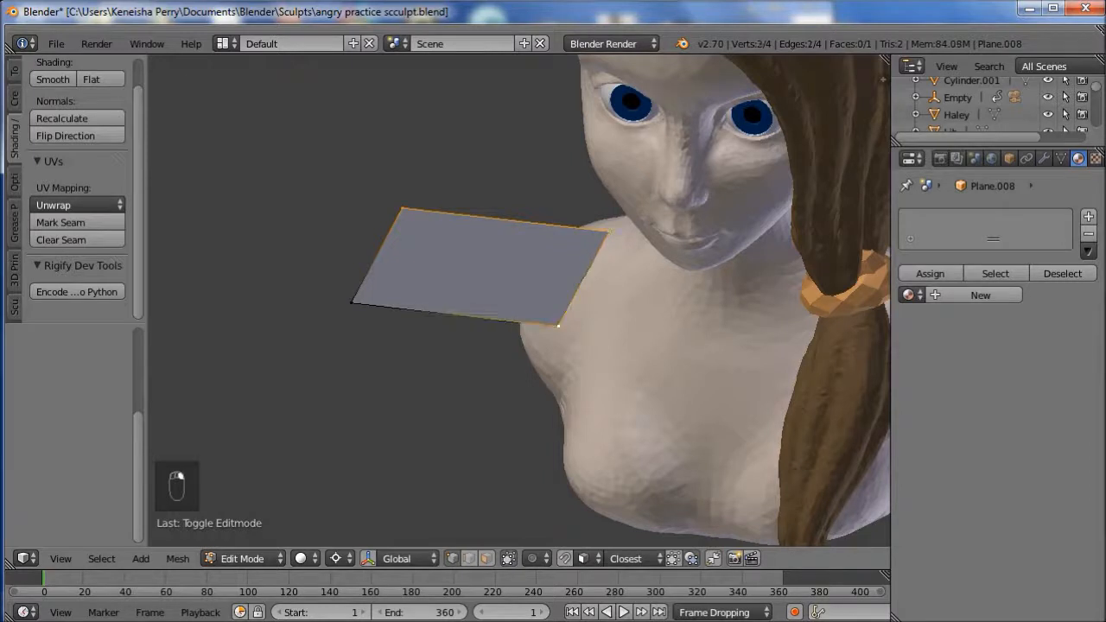
key("x")
left_click(468, 290)
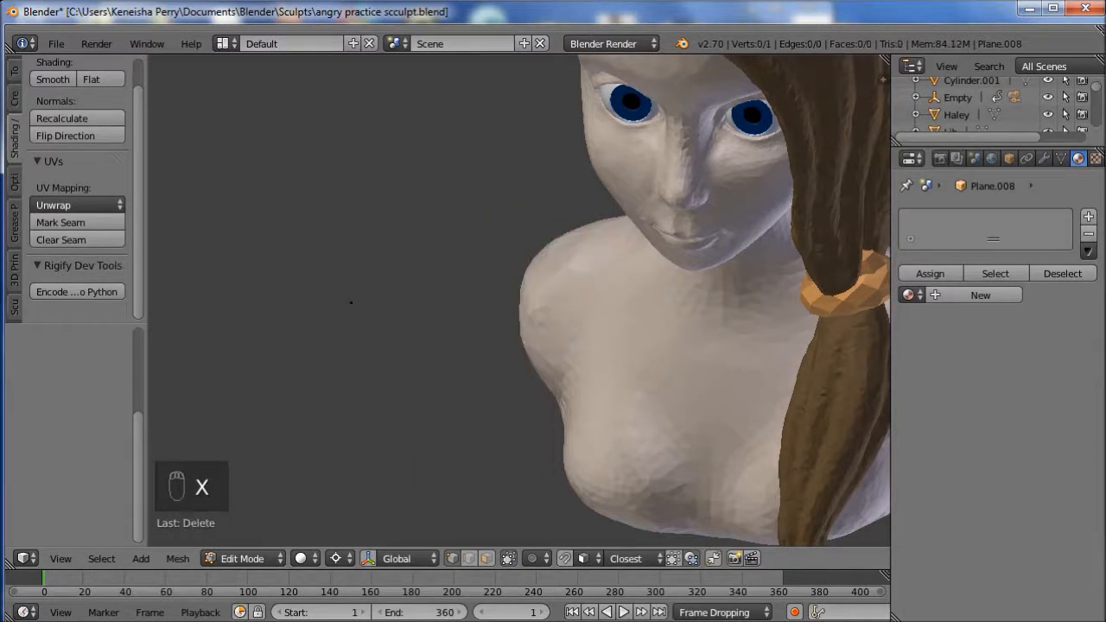
- Enable snapping during transform and place the remaining vertex on the brow above the inner part of the fully exposed eye
right_click_drag(351, 302, 569, 120)
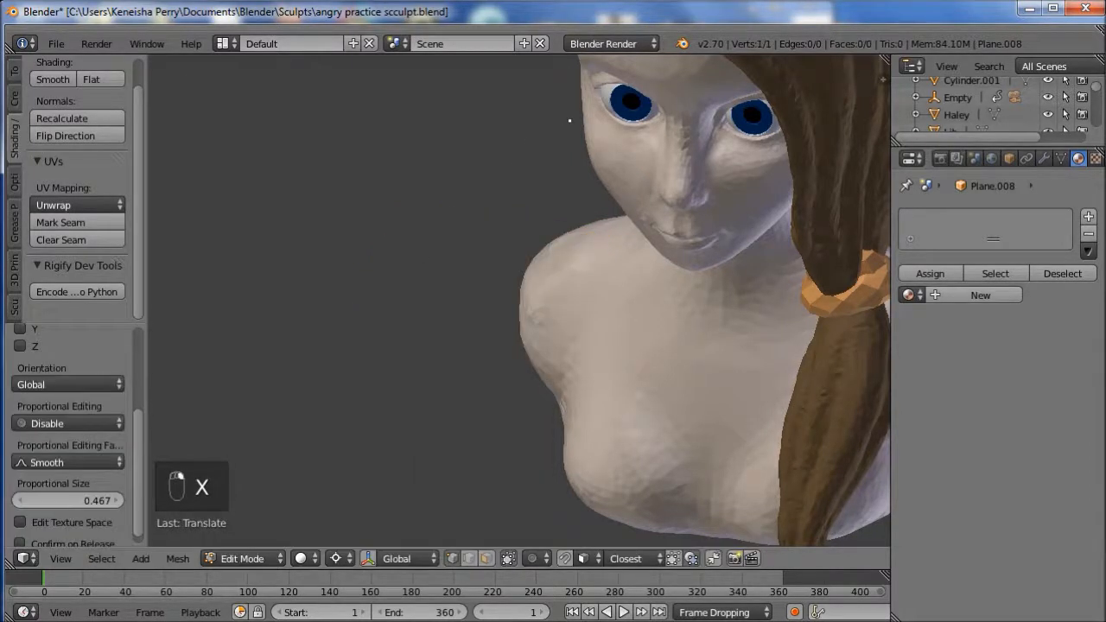
key("KP_1")
middle_click_drag(518, 259, 396, 424, "shift")
scroll(519, 301, "up", 4)
middle_click_drag(518, 300, 477, 464, "shift")
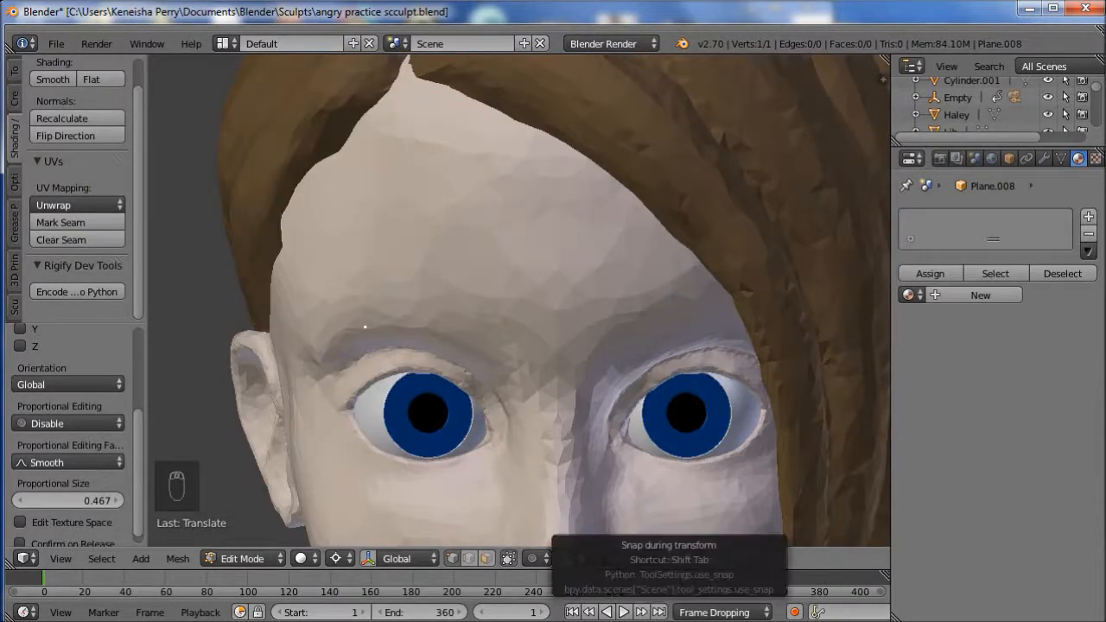
left_click(563, 558)
left_click(564, 559)
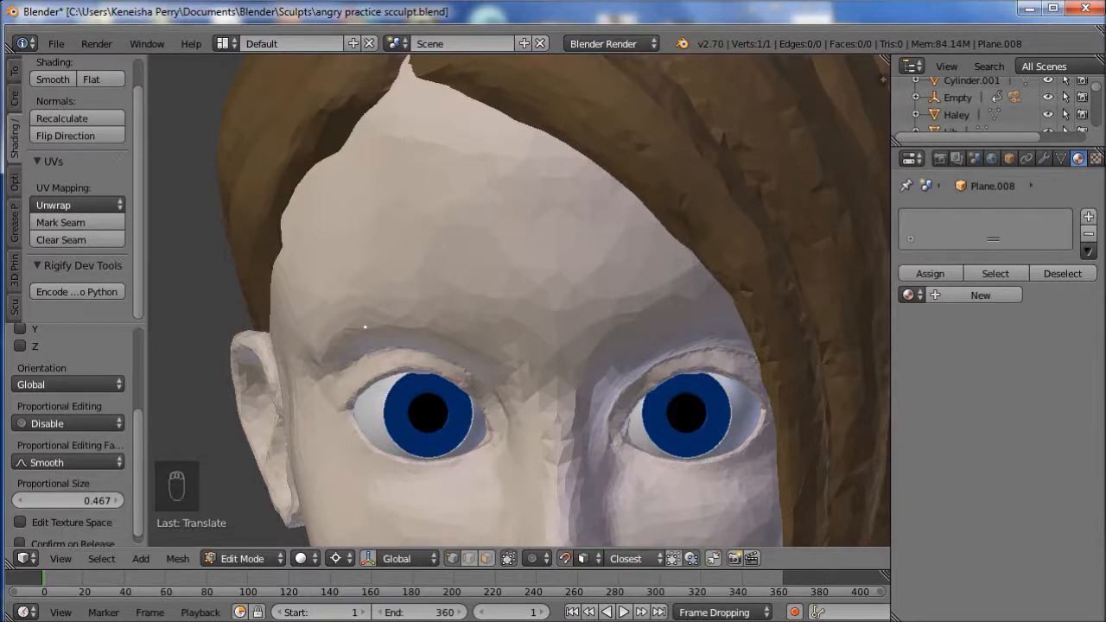
left_click(625, 558)
left_click(585, 558)
key("g")
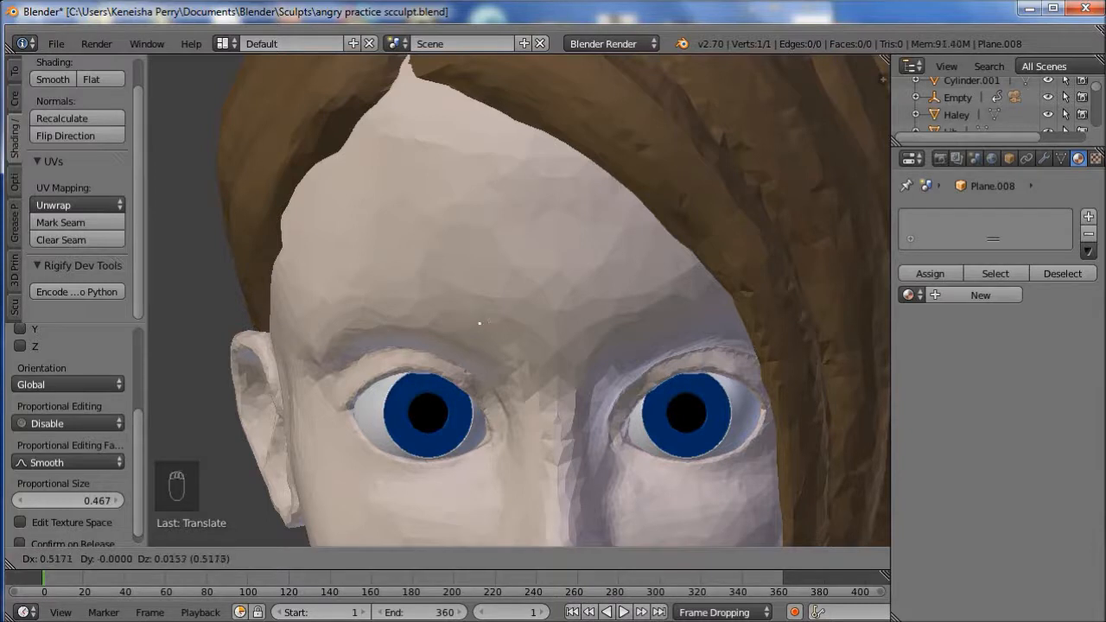
left_click(491, 317)
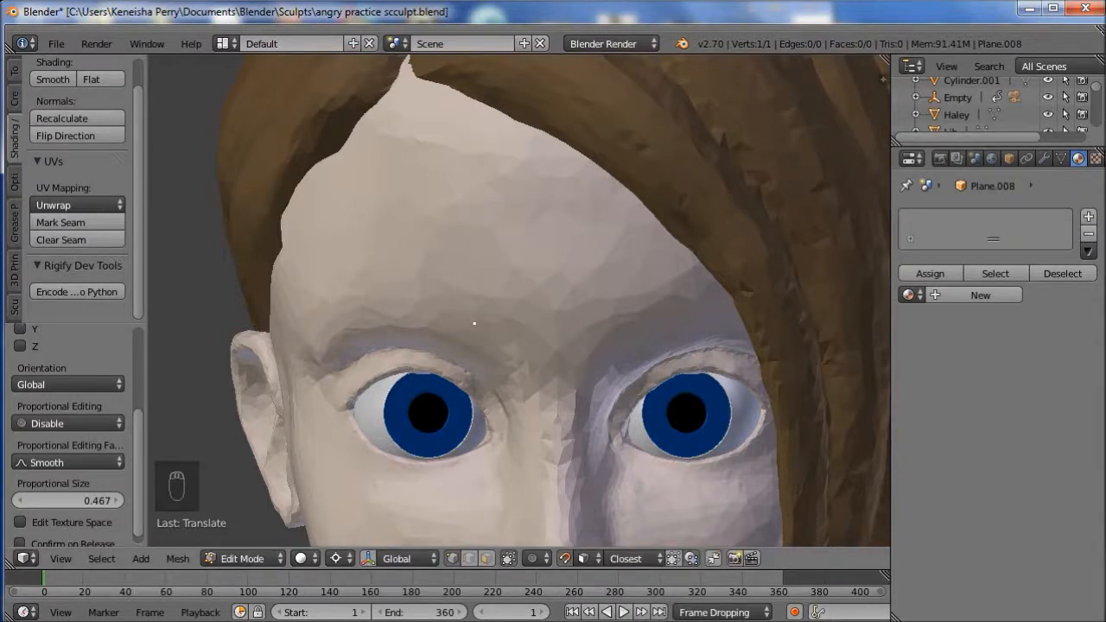
- Extrude the brow vertex upward into a short edge and select both of its vertices
key("e")
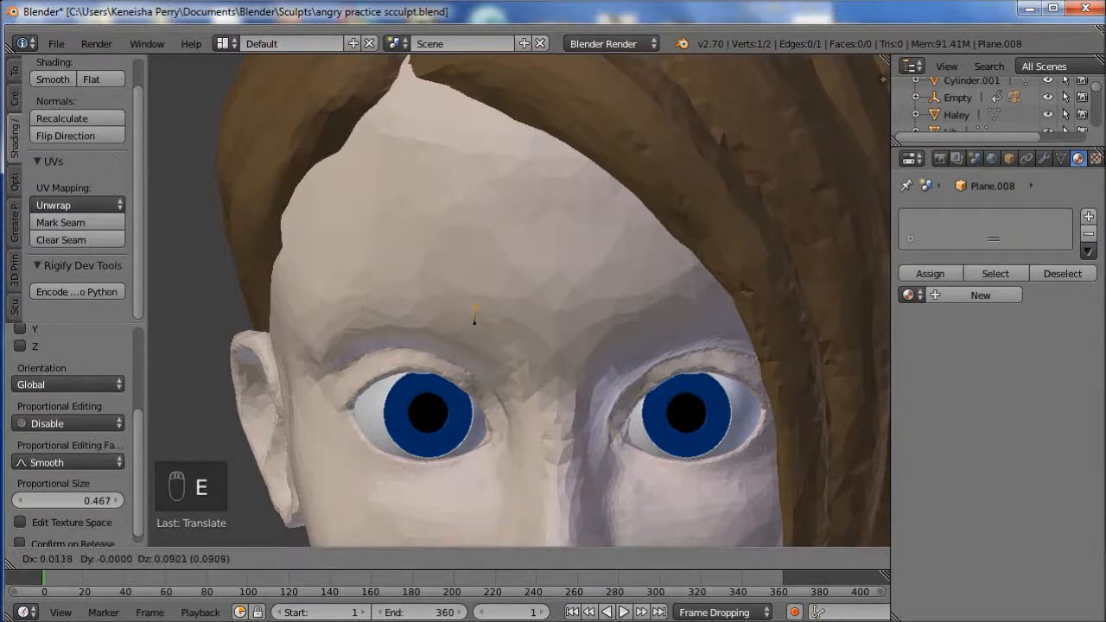
left_click(476, 304)
right_click(475, 323, "shift")
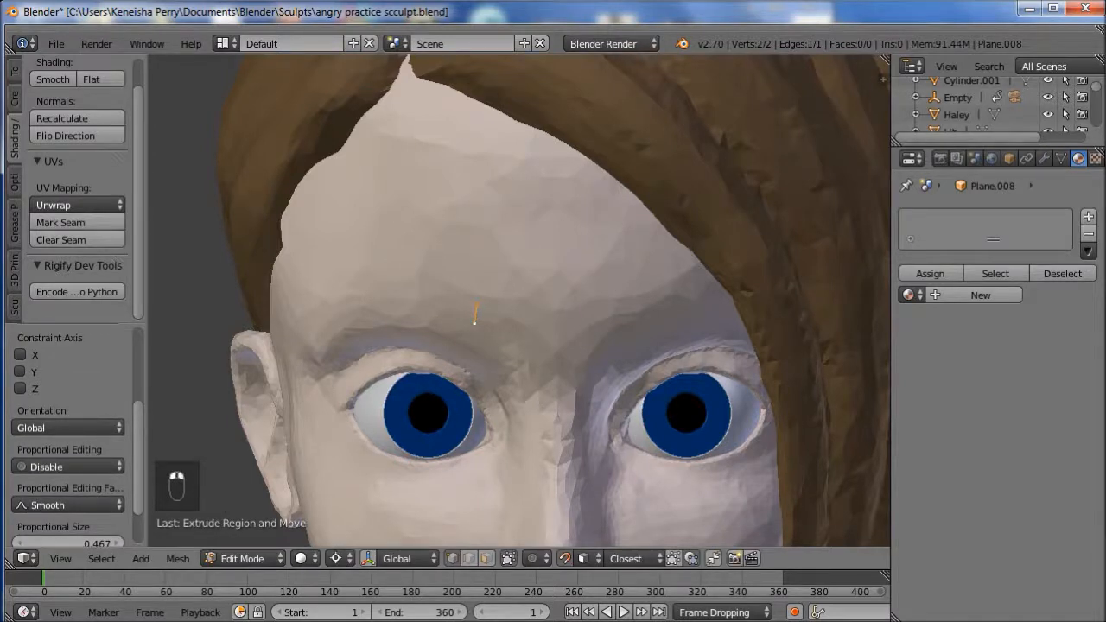
- Extrude the short edge four times outward along the brow, forming a curved strip of four faces above the eye
key("e")
left_click(458, 309)
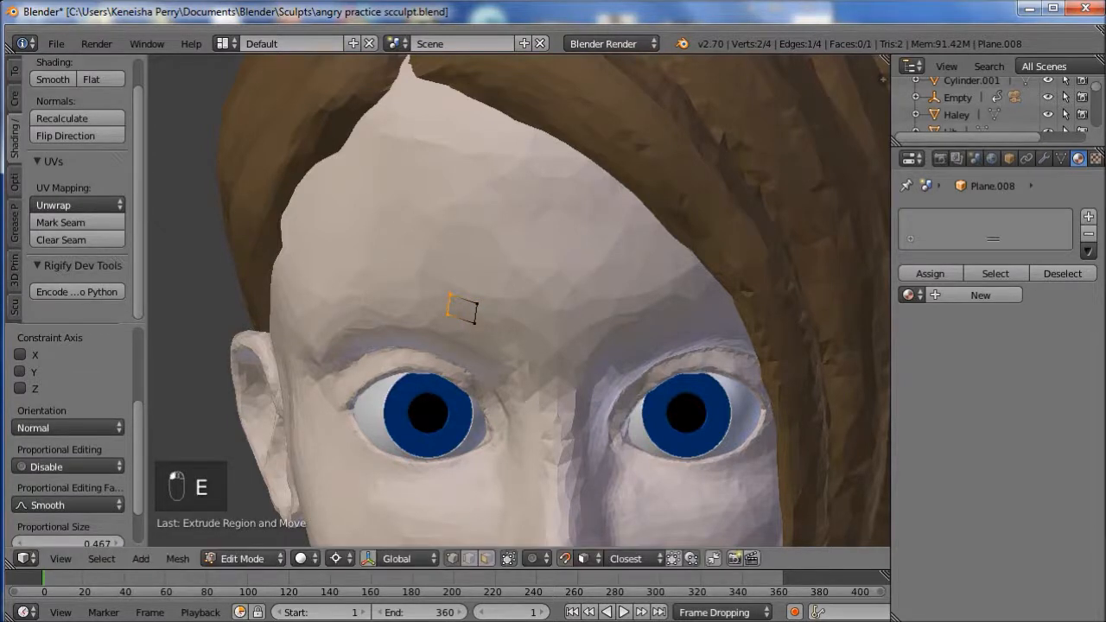
key("e")
left_click(413, 299)
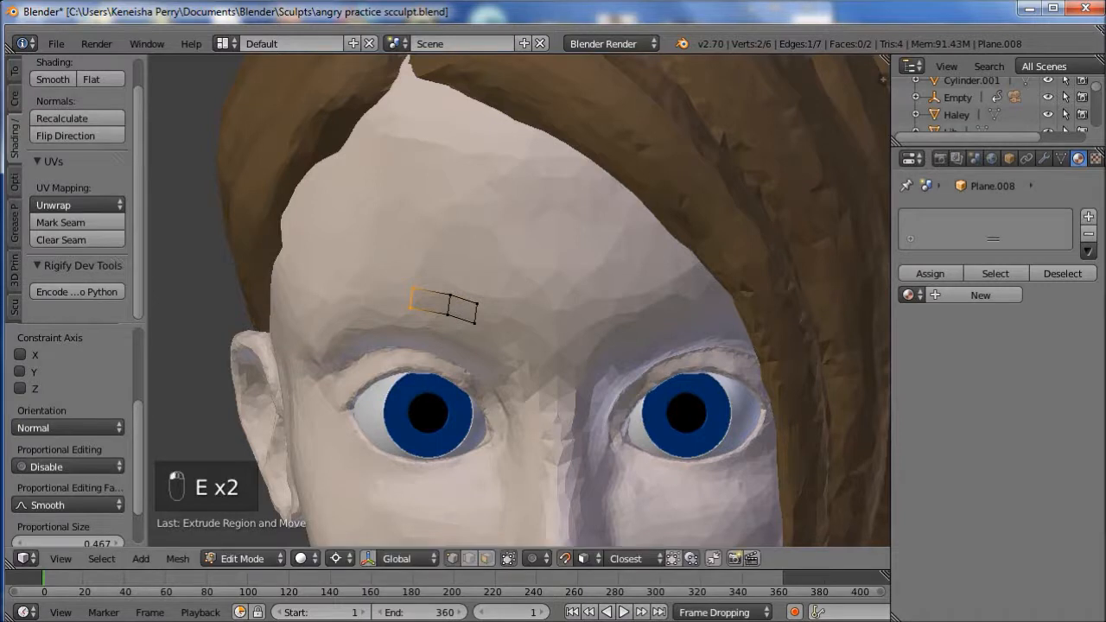
key("e")
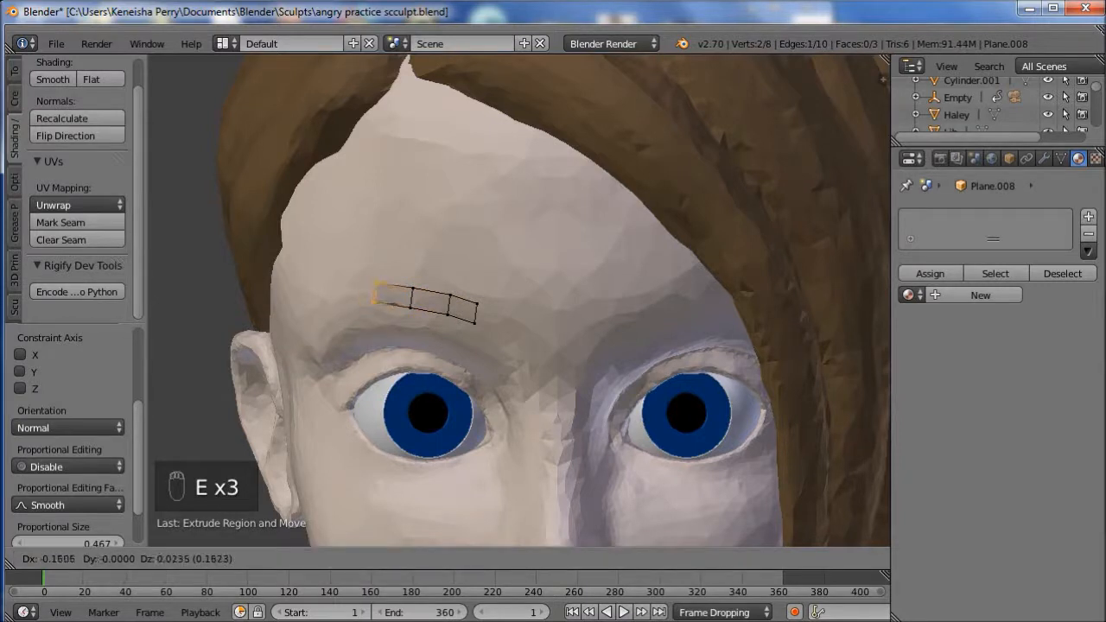
left_click(381, 295)
key("e")
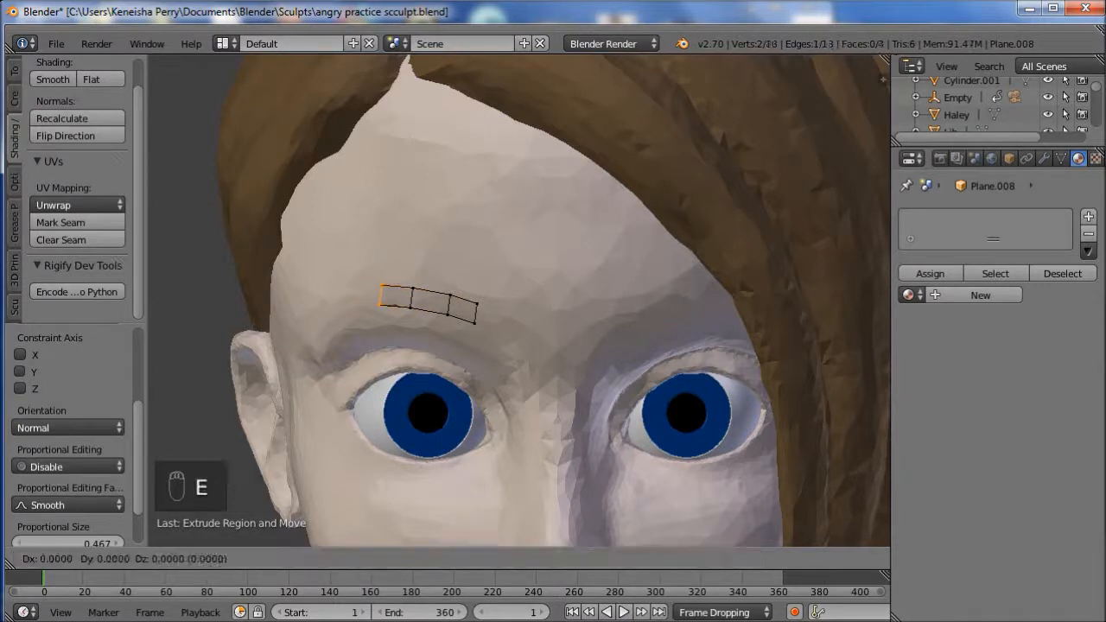
left_click(349, 302)
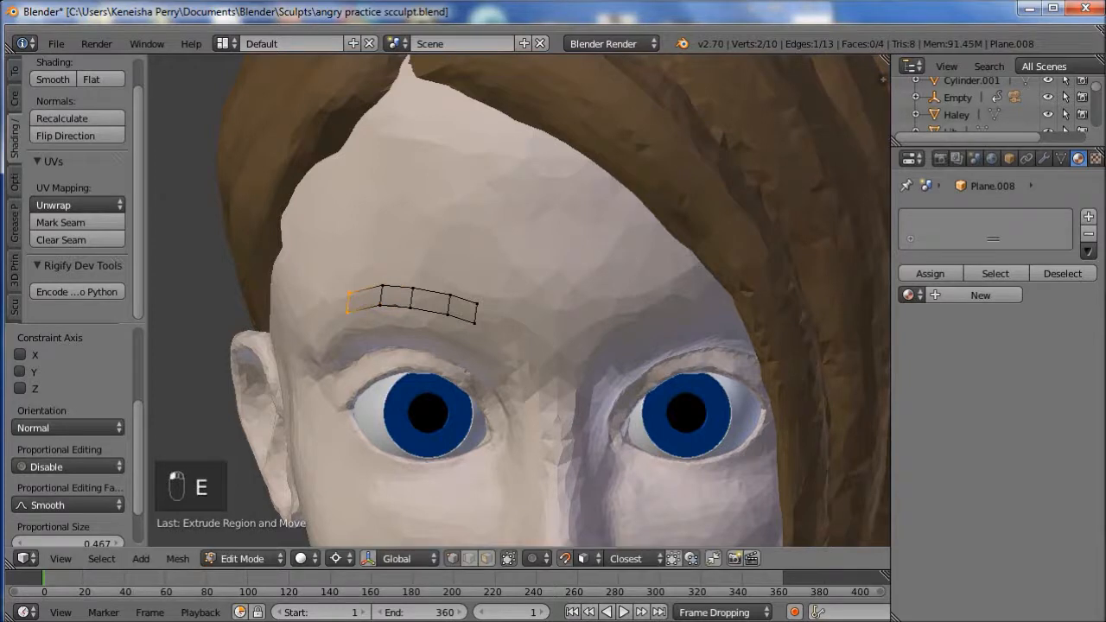
- Set the pivot point to Median Point and rotate the eyebrow strip's outermost edge to follow the brow's curve
key("r")
right_click(377, 353)
left_click(344, 559)
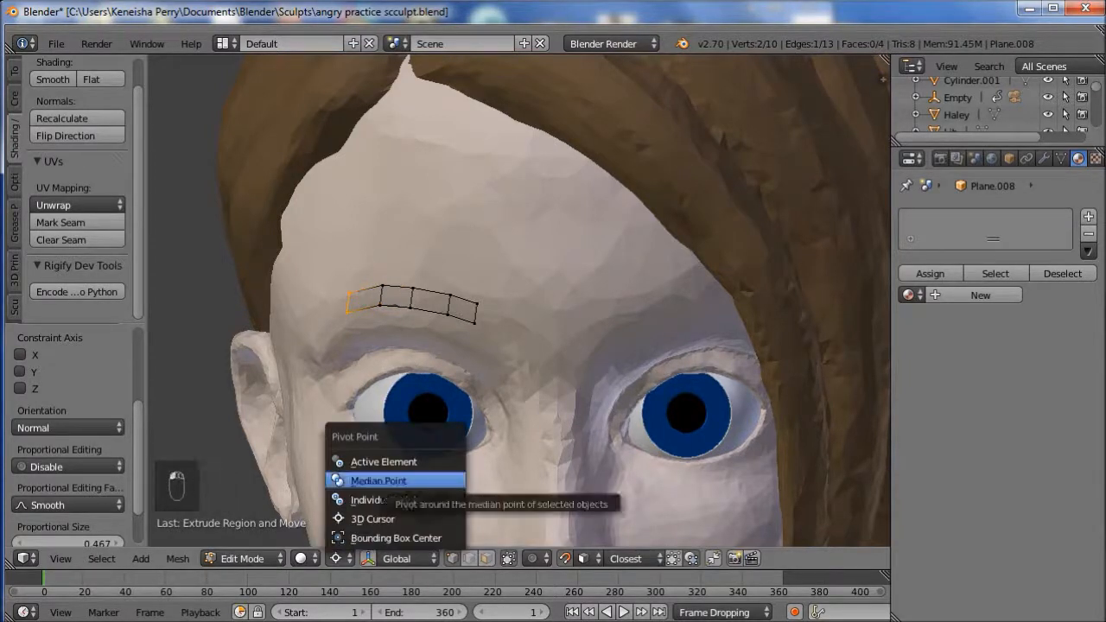
left_click(379, 481)
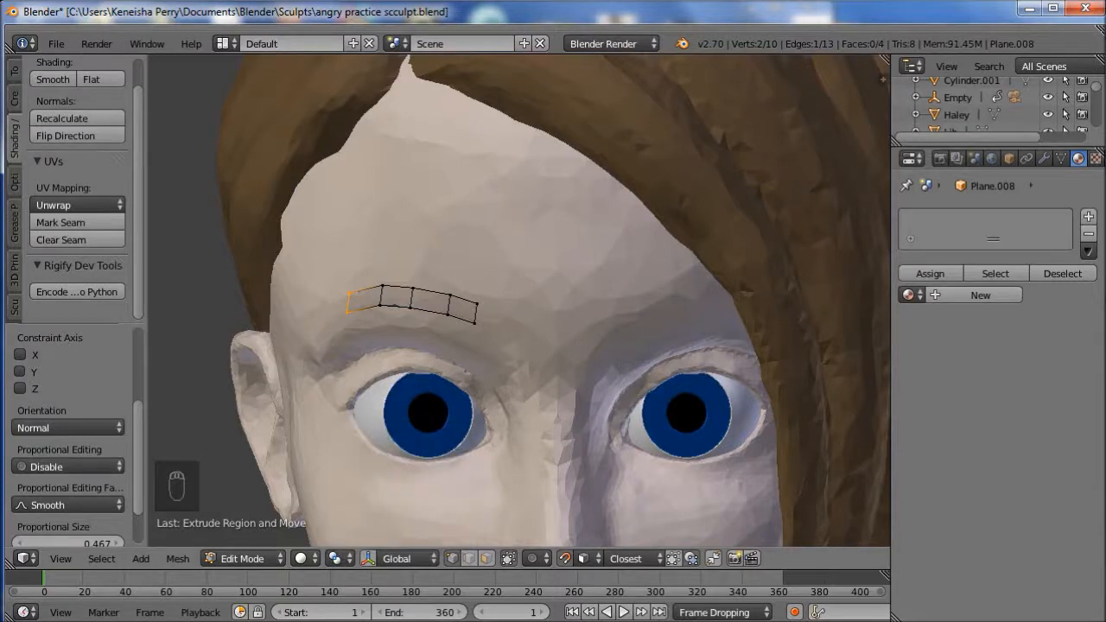
key("r")
left_click(378, 398)
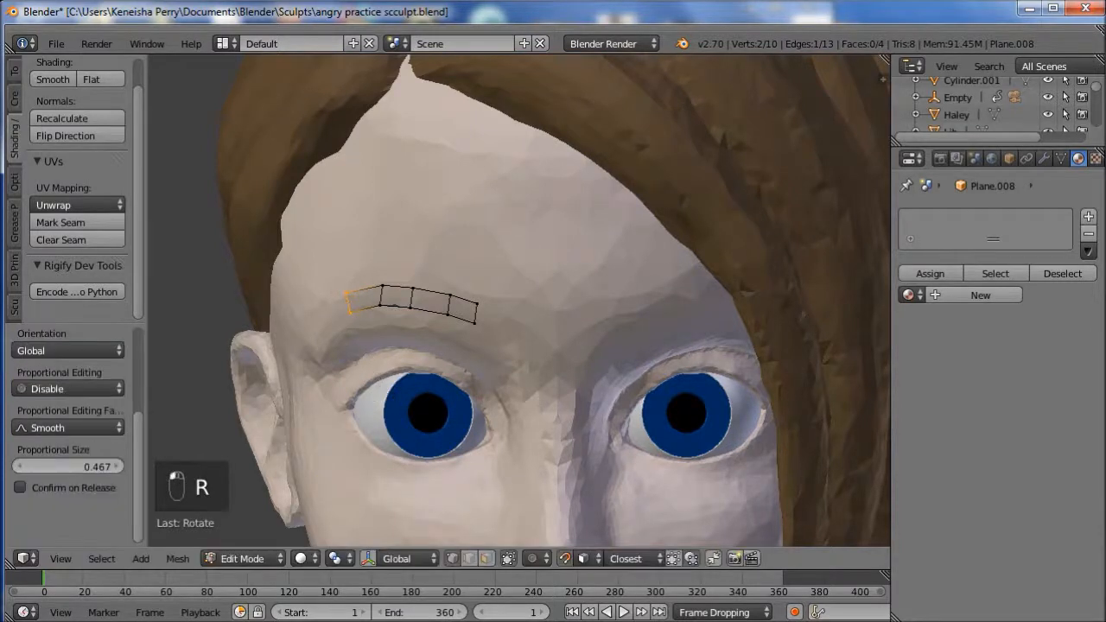
- Extrude the eyebrow strip's outermost edge outward and down along the brow, and scale the new edge smaller
key("e")
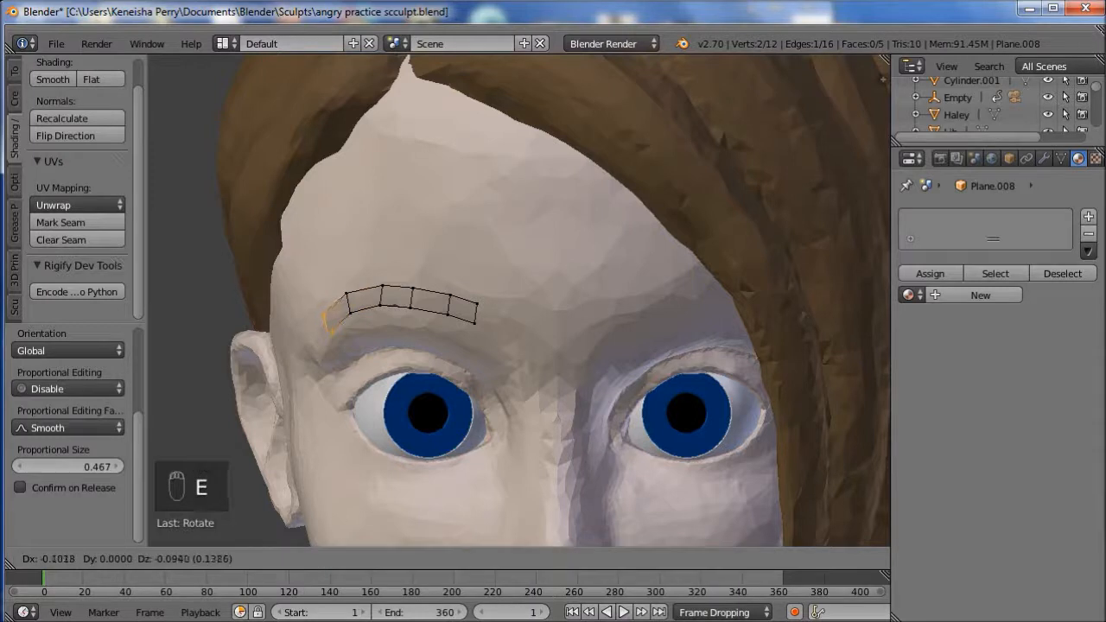
left_click(331, 318)
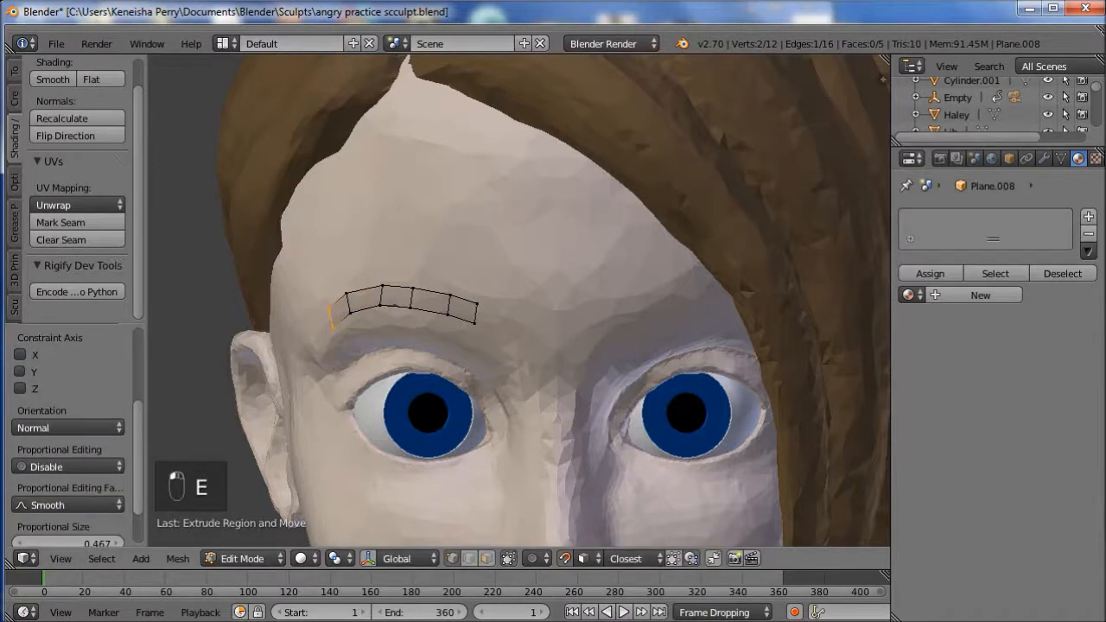
key("s")
left_click(383, 372)
- Extrude one more face at the eyebrow's outer end, rotating and shrinking its end edge into a tapered tail
key("e")
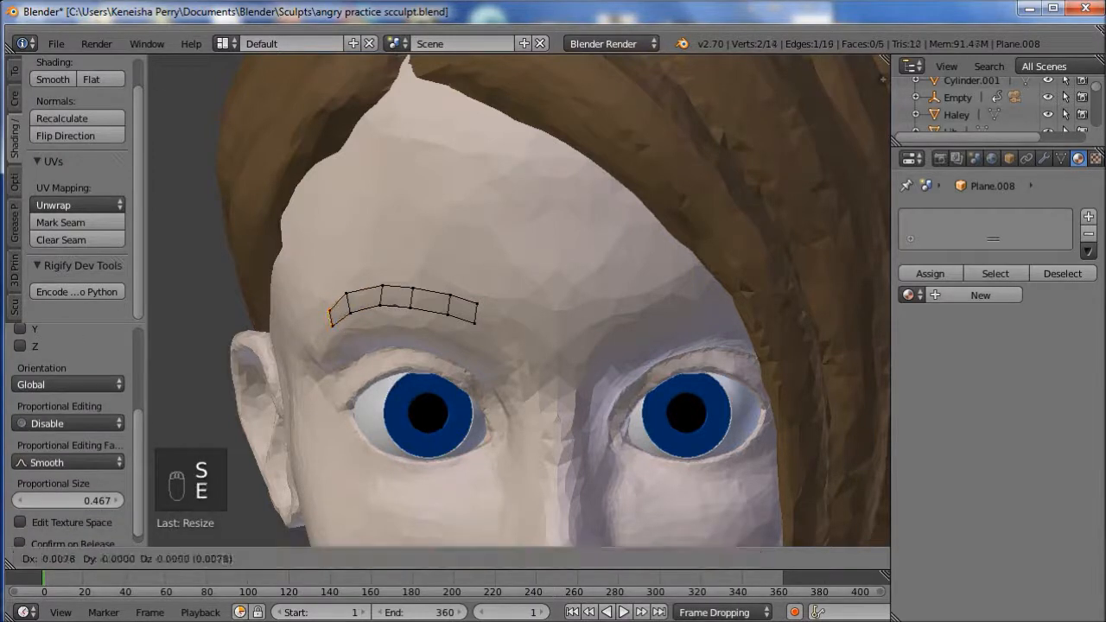
left_click(398, 376)
key("r")
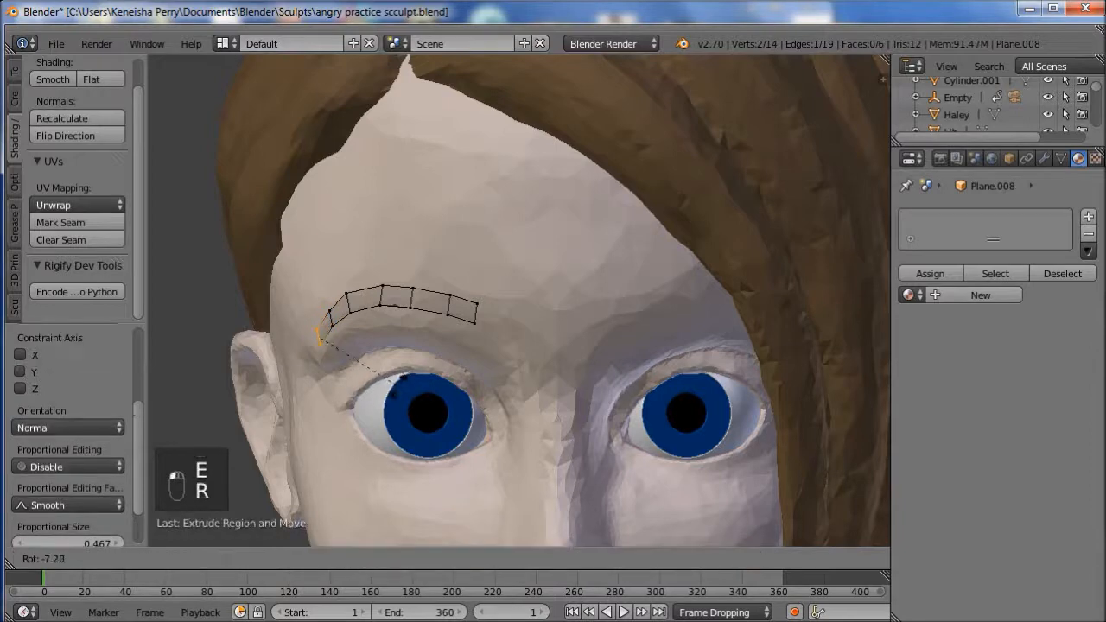
left_click(406, 372)
key("s")
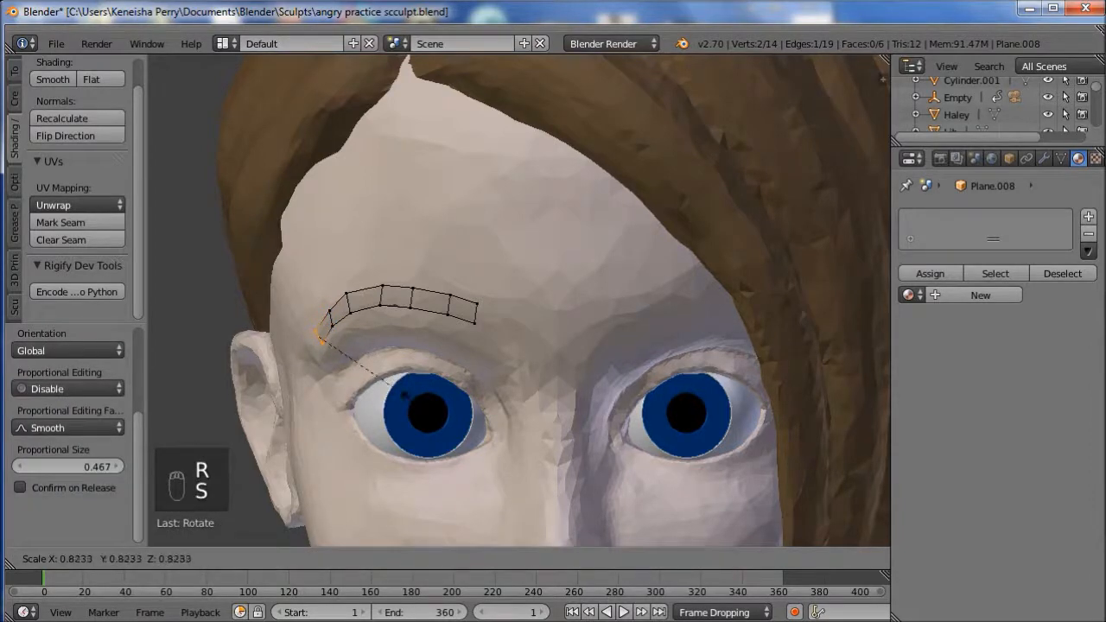
left_click(385, 382)
- Shift the upper vertex at the eyebrow's arch slightly outward along the brow
middle_click_drag(385, 382, 484, 277)
right_click_drag(341, 307, 334, 306)
middle_click_drag(335, 306, 413, 282)
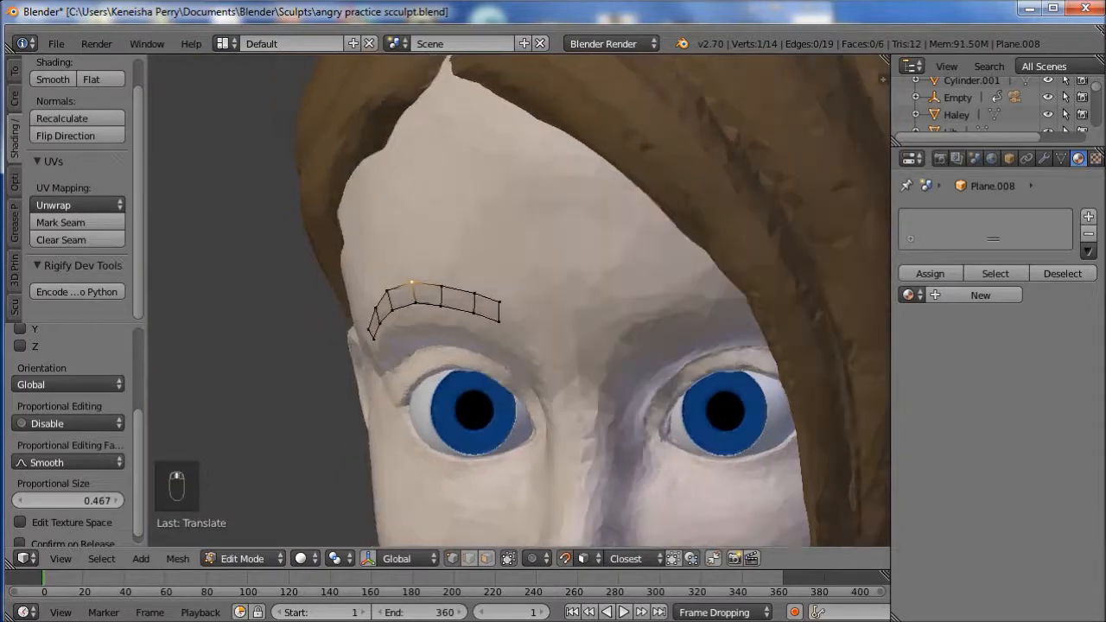
- Add a Solidify modifier to the eyebrow strip and set its thickness to 0.0485
left_click(1044, 158)
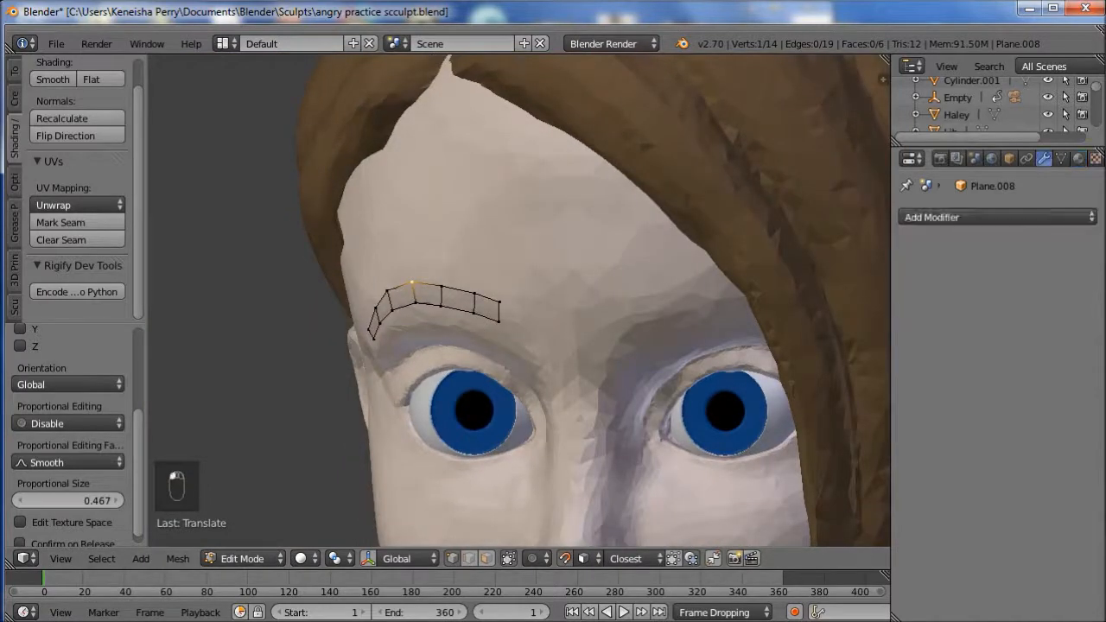
left_click(907, 217)
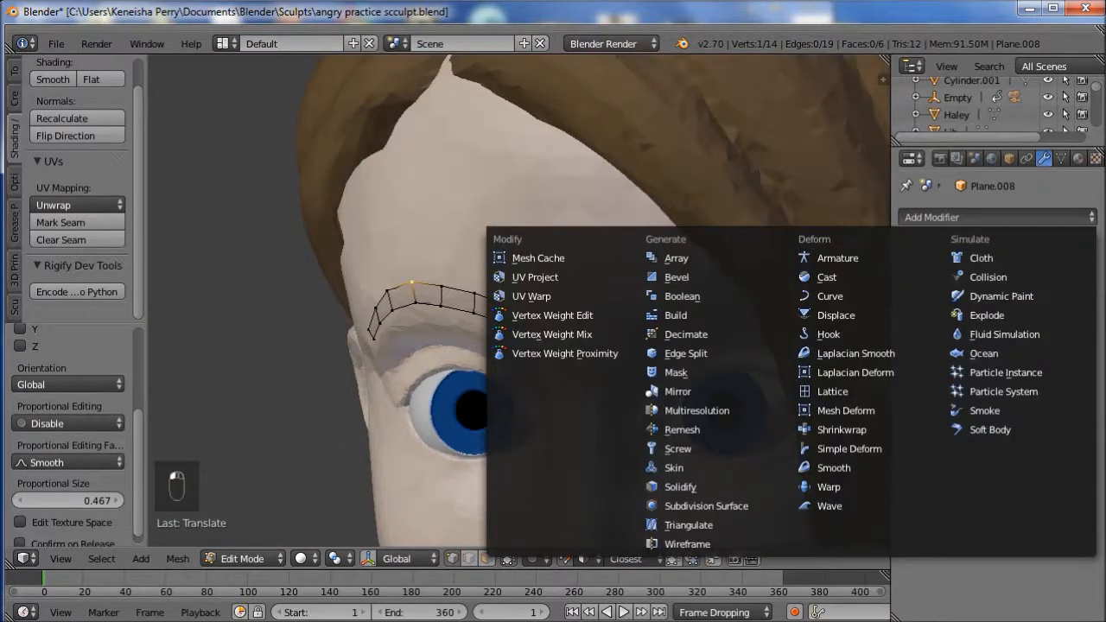
left_click(680, 487)
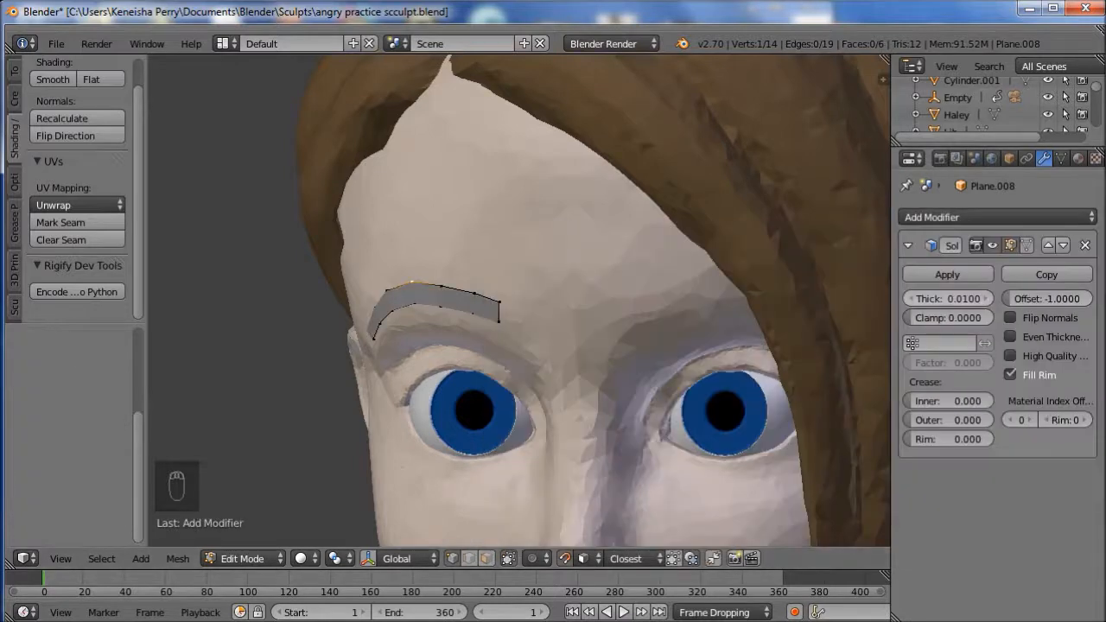
left_click_drag(948, 298, 974, 298)
middle_click_drag(518, 346, 545, 328)
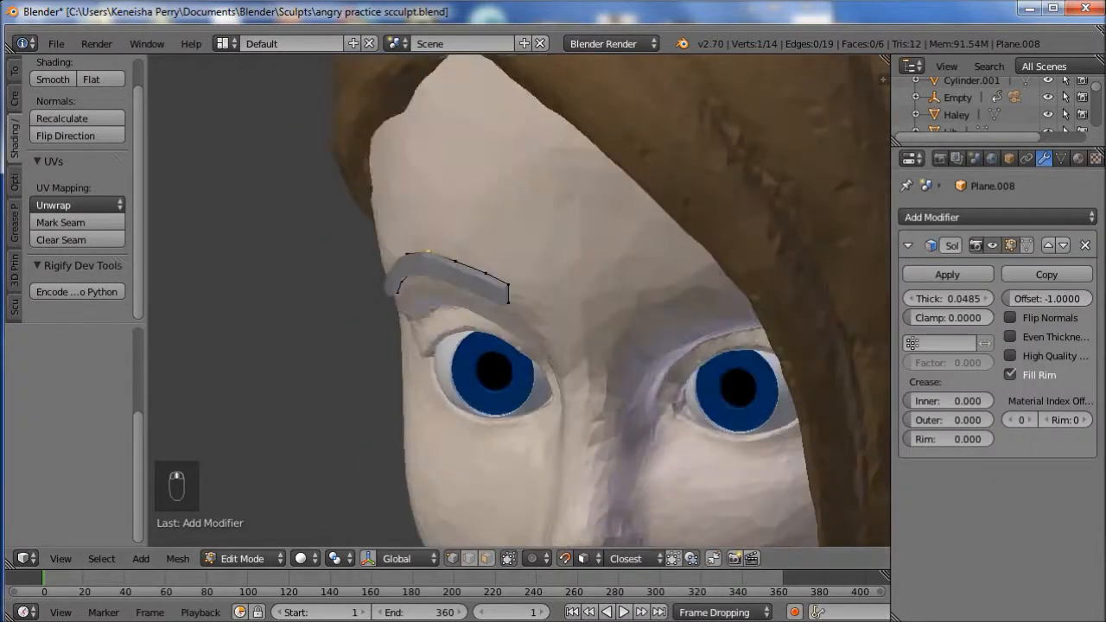
- Add a Subdivision Surface modifier to the eyebrow and view it from the front
left_click(993, 217)
left_click(706, 505)
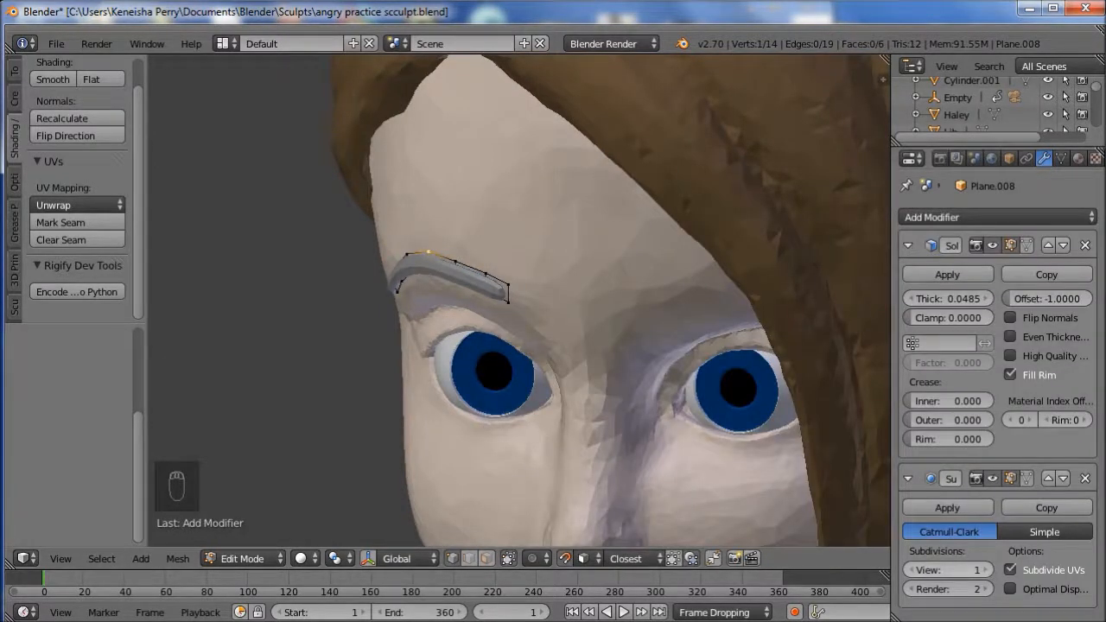
middle_click_drag(355, 260, 411, 282)
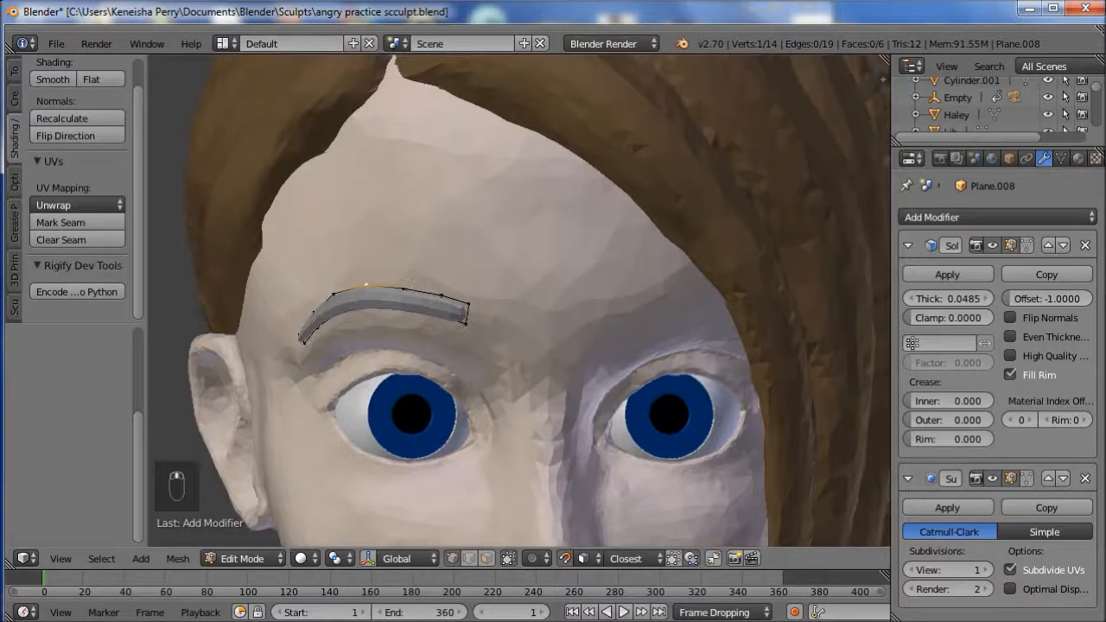
key("KP_1")
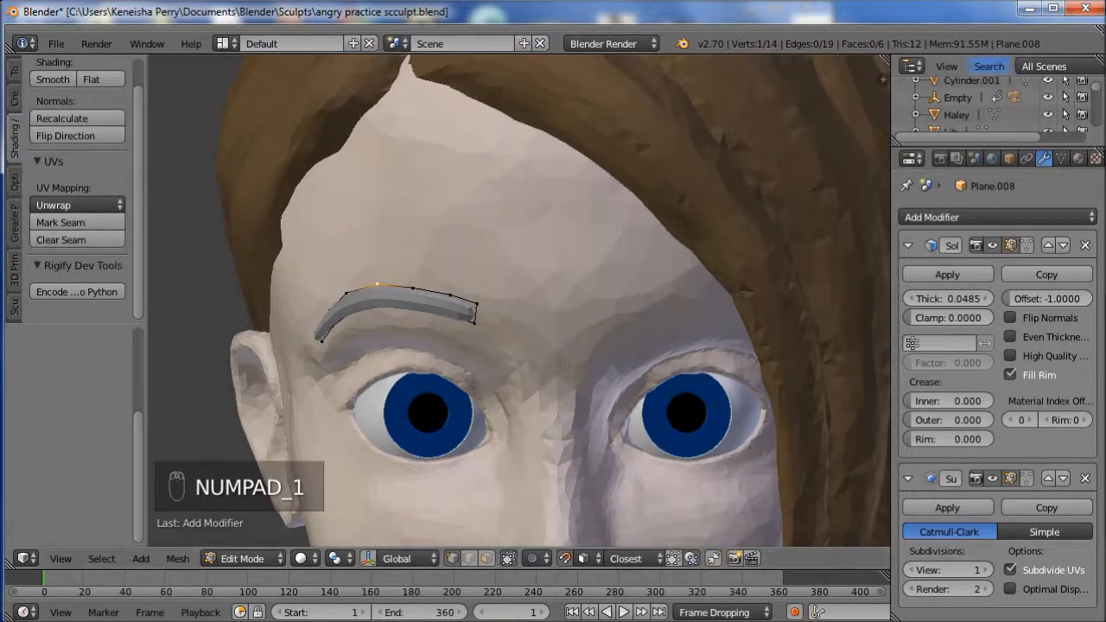
left_click(1078, 158)
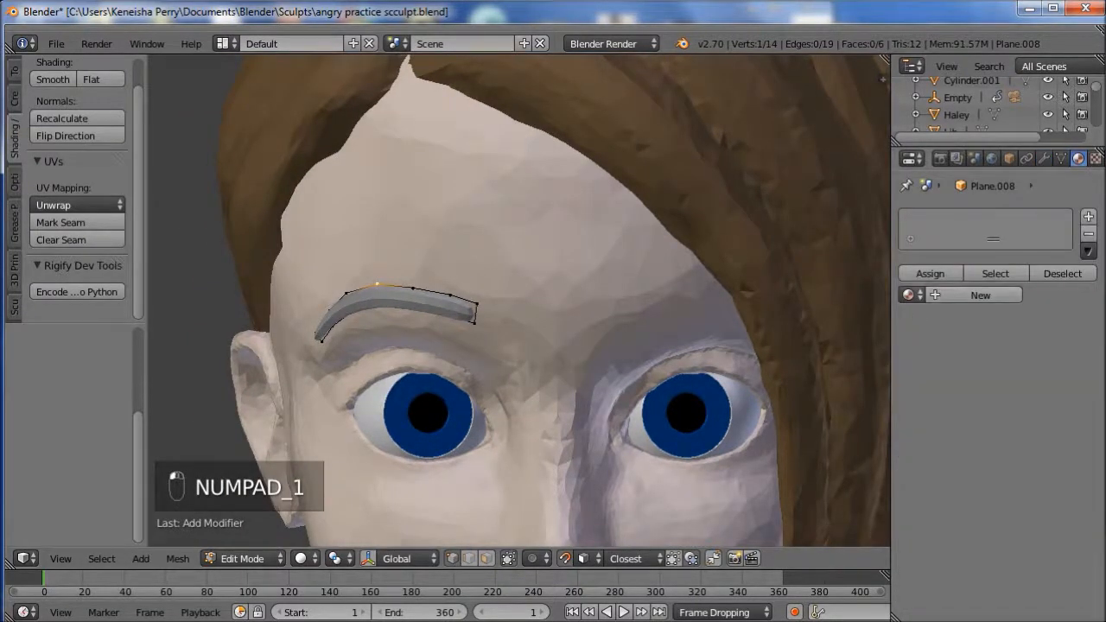
left_click(909, 295)
scroll(816, 398, "down", 17)
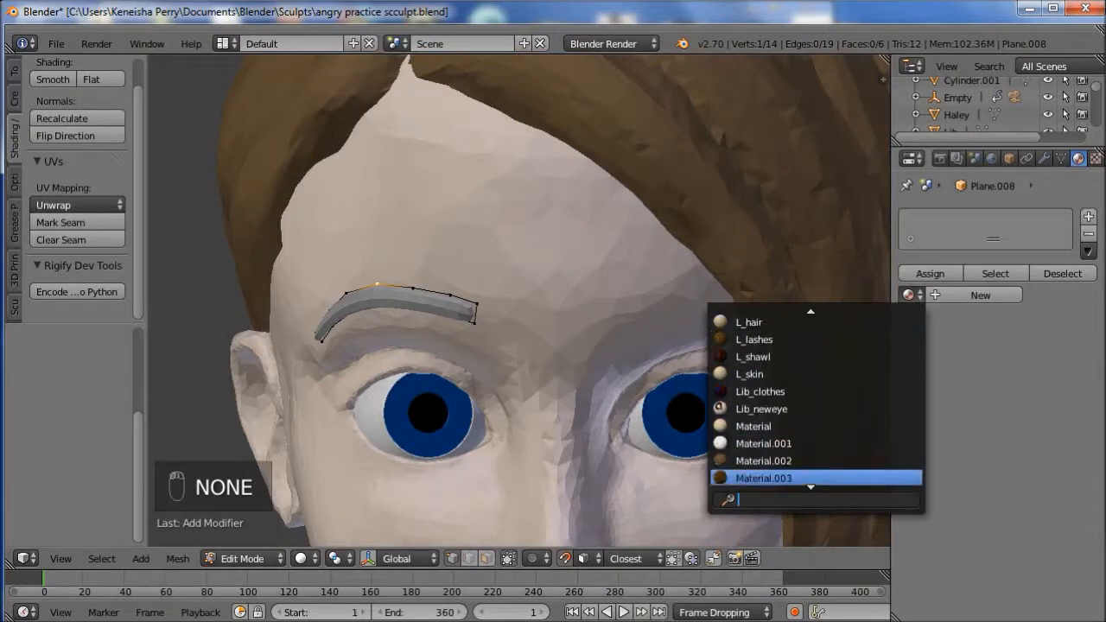
scroll(815, 398, "down", 13)
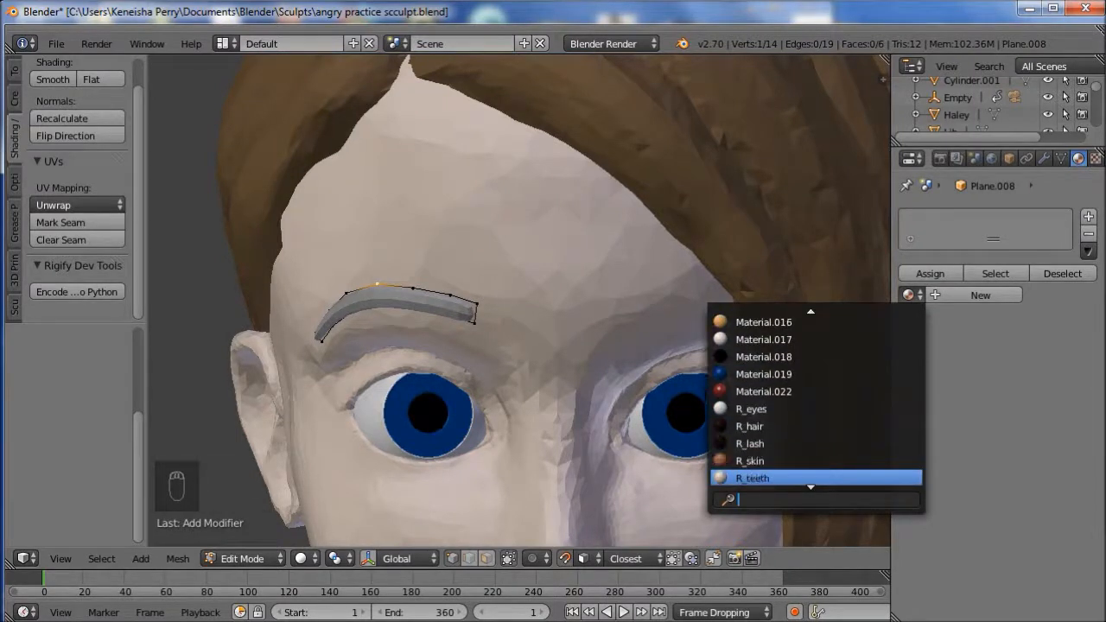
scroll(815, 397, "up", 17)
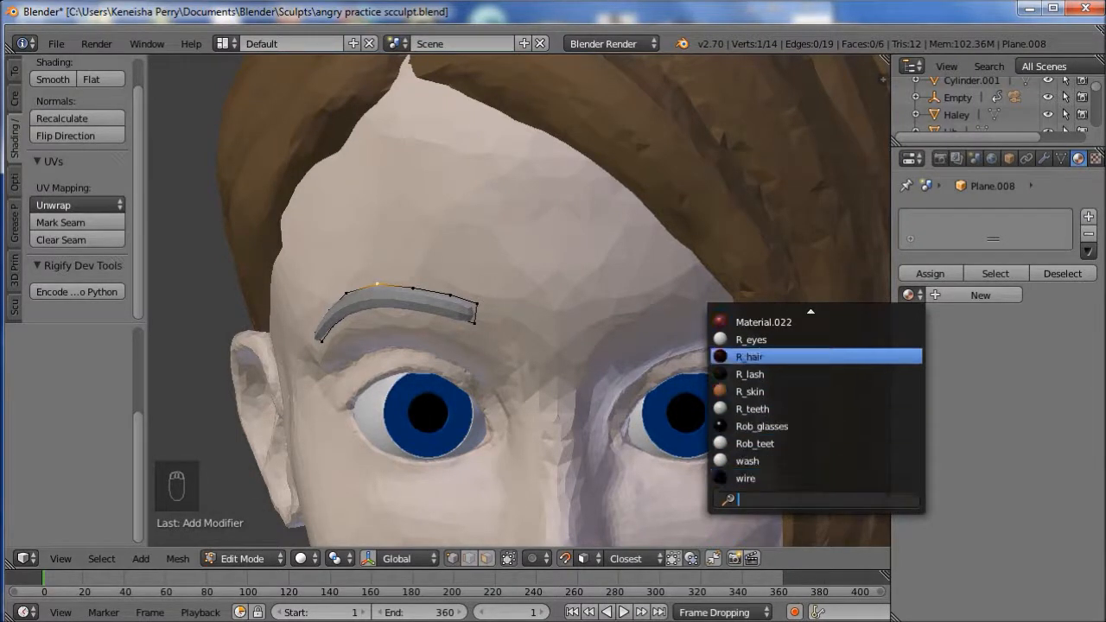
scroll(815, 391, "up", 3)
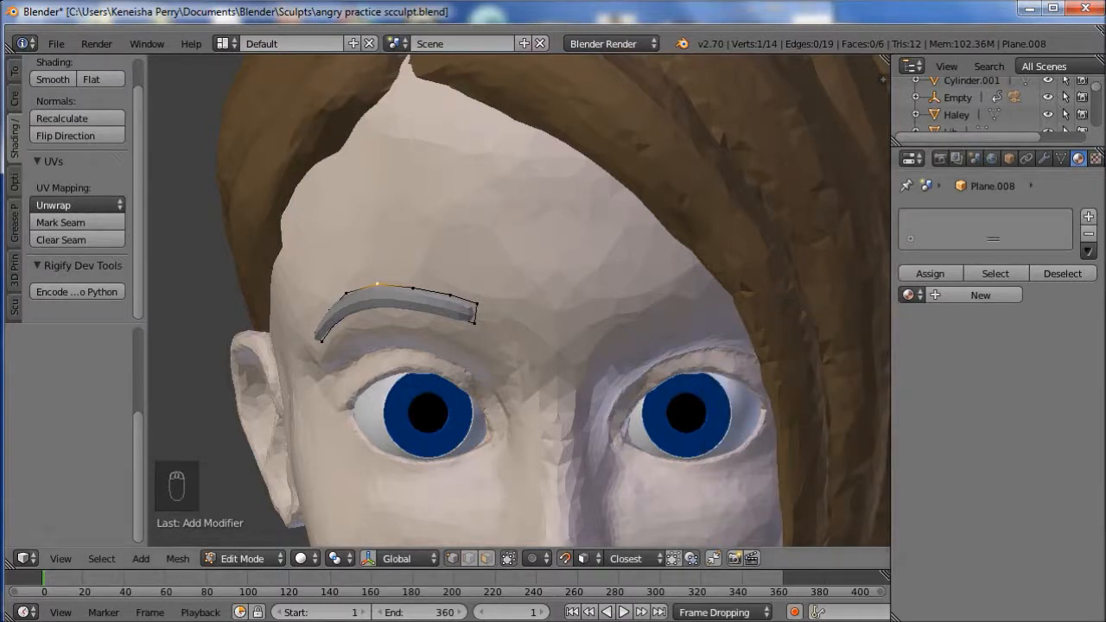
- Leave Edit Mode and rename the hair object as H_hair
key("Tab")
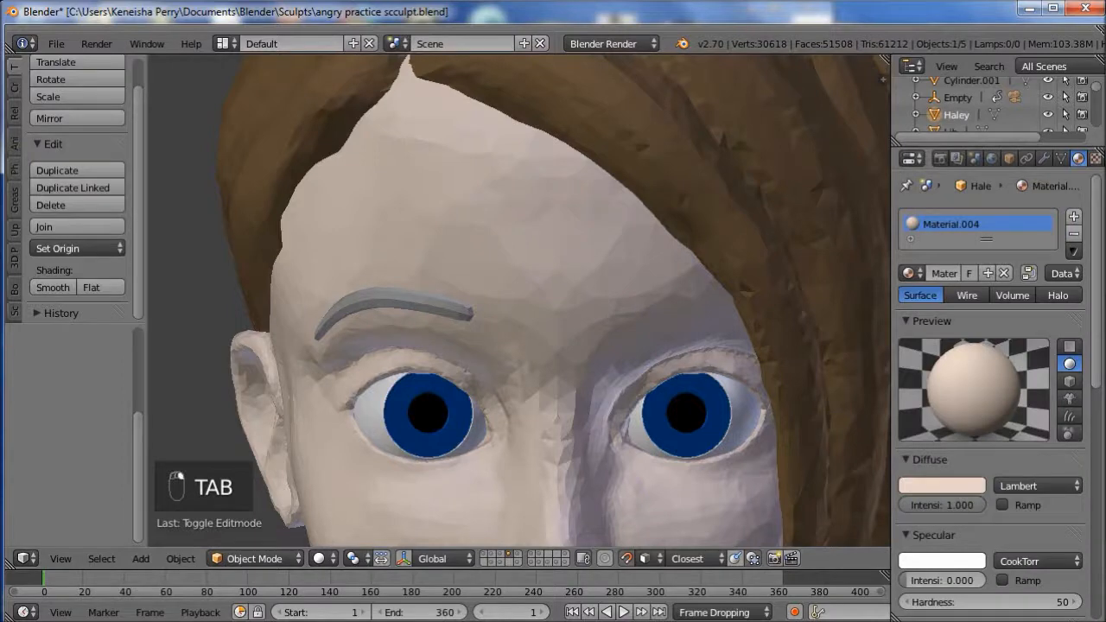
left_click(1009, 159)
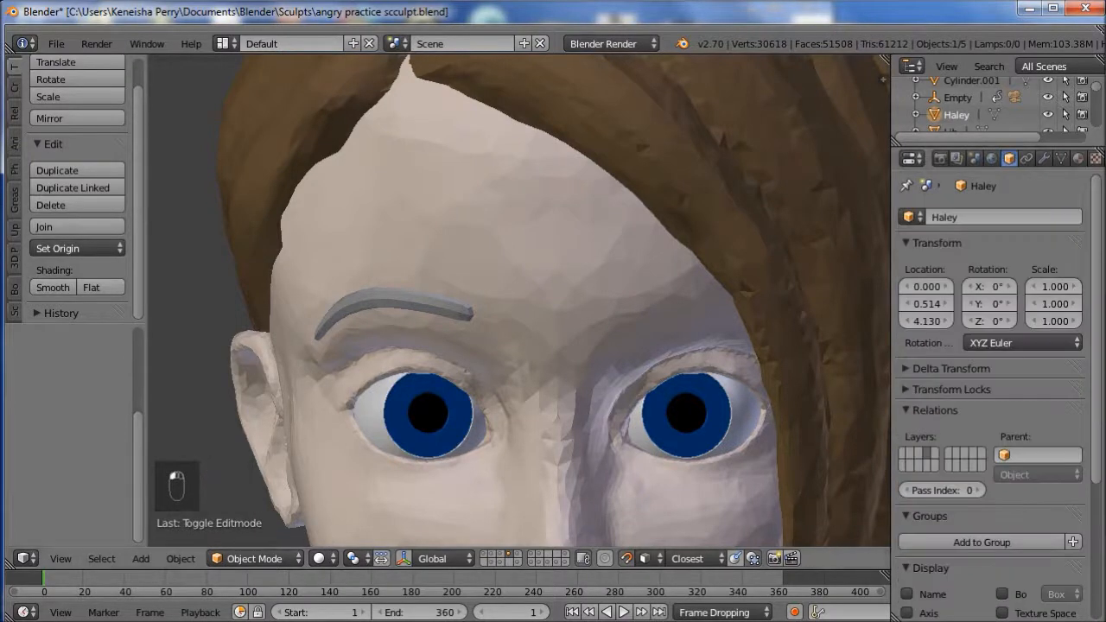
right_click(726, 172)
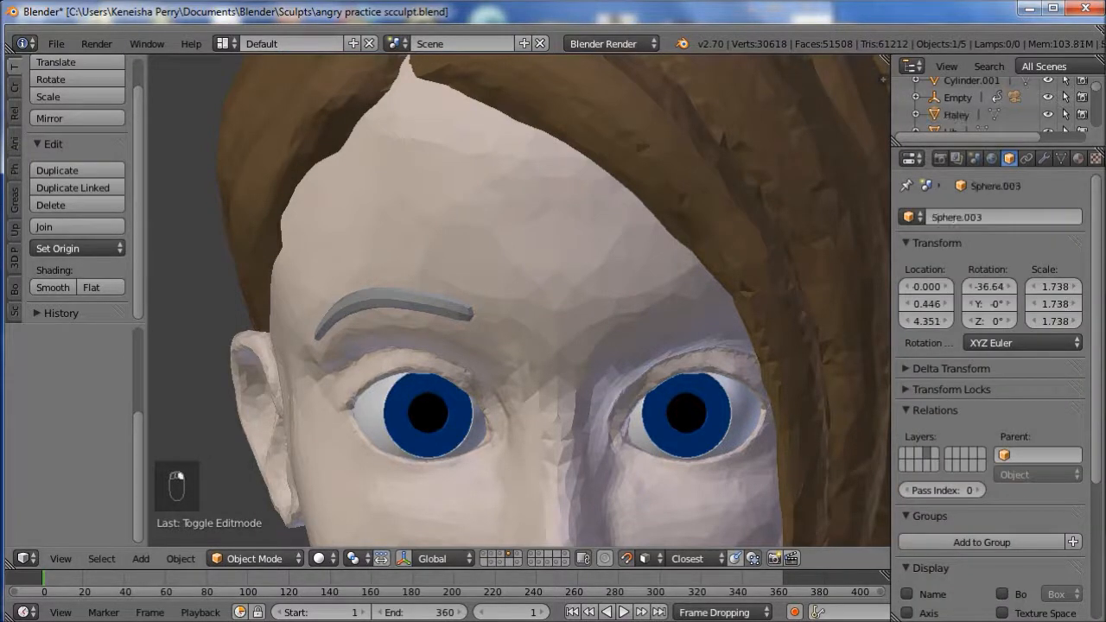
left_click(1002, 217)
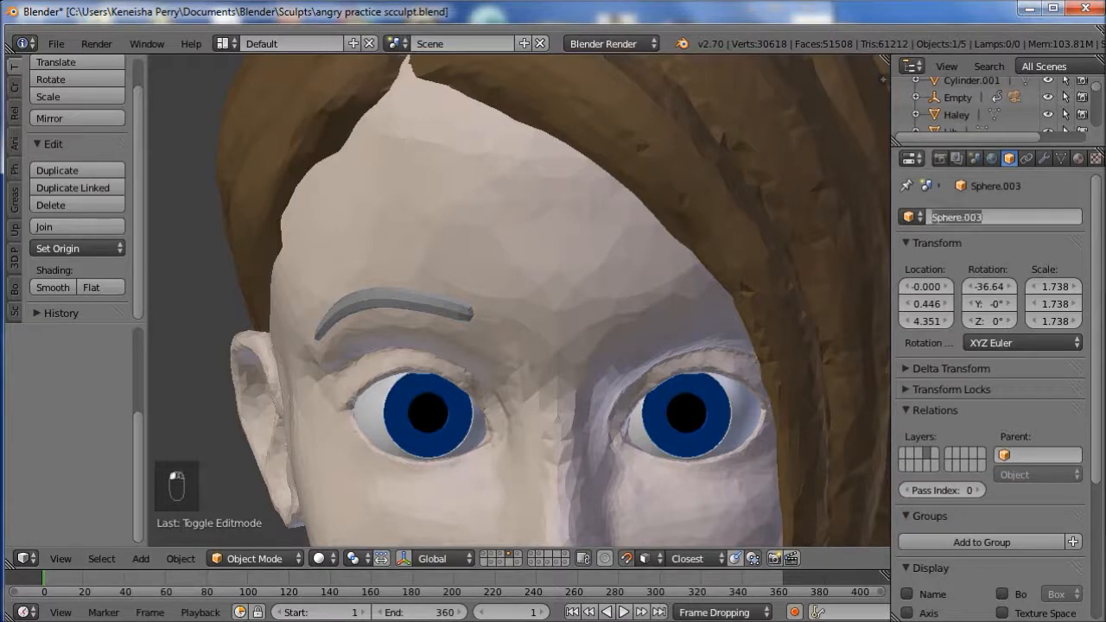
key("BackSpace")
type("H_hair")
key("Return")
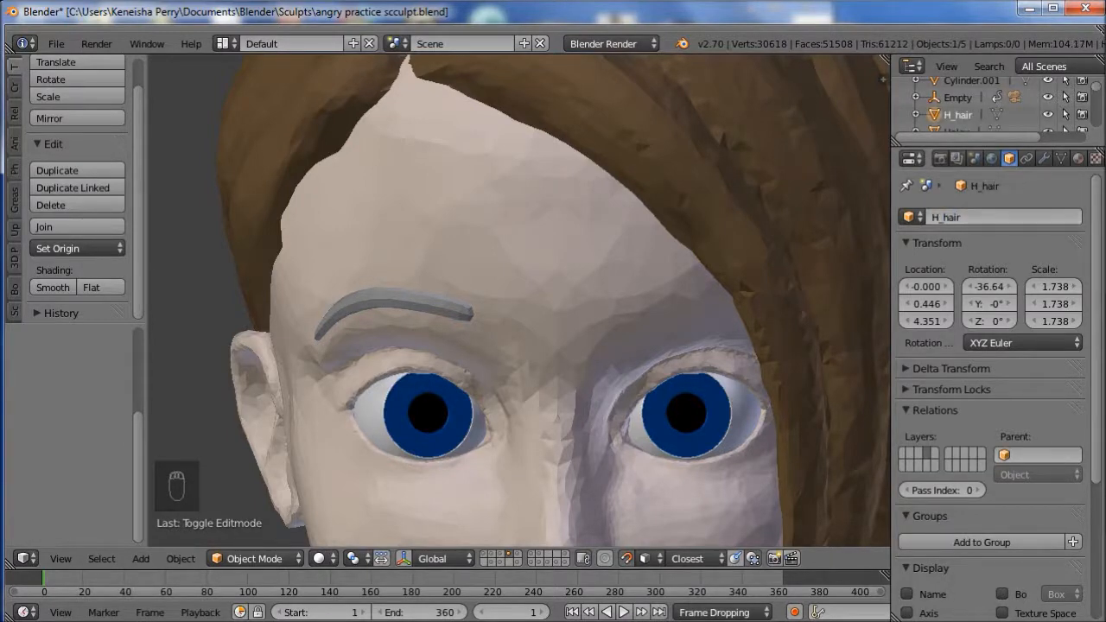
- Rename the hair object's brown material as H_haircol
left_click(1078, 158)
left_click(944, 273)
type("H")
type("_hair")
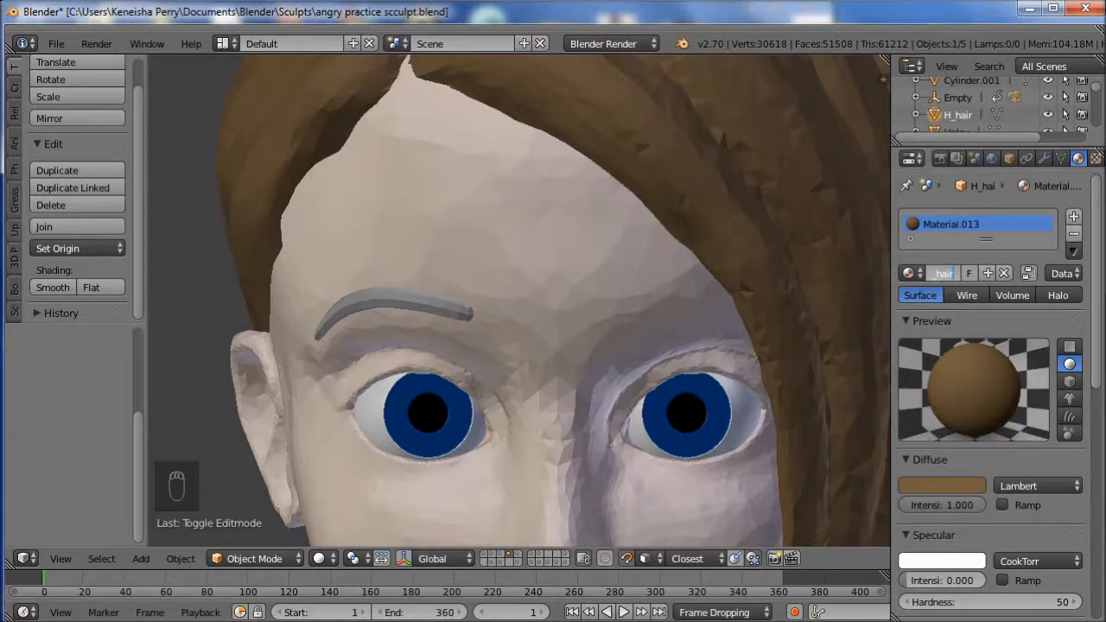
type("col")
key("Return")
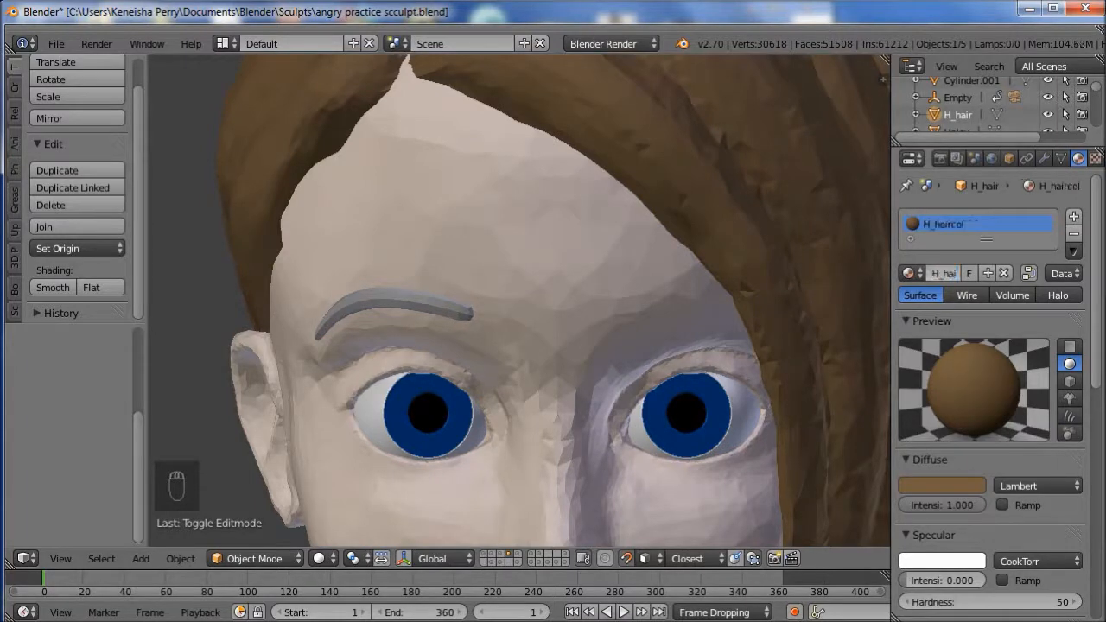
- Select the eyebrow, enter Edit Mode and apply the existing H_haircol material to it
right_click(393, 304)
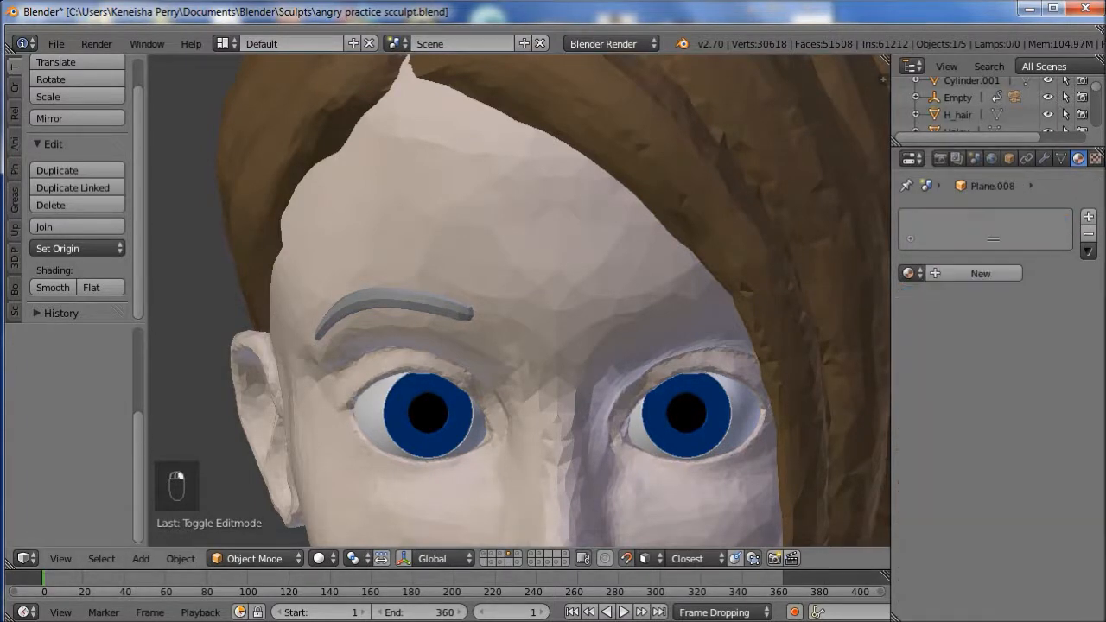
key("Tab")
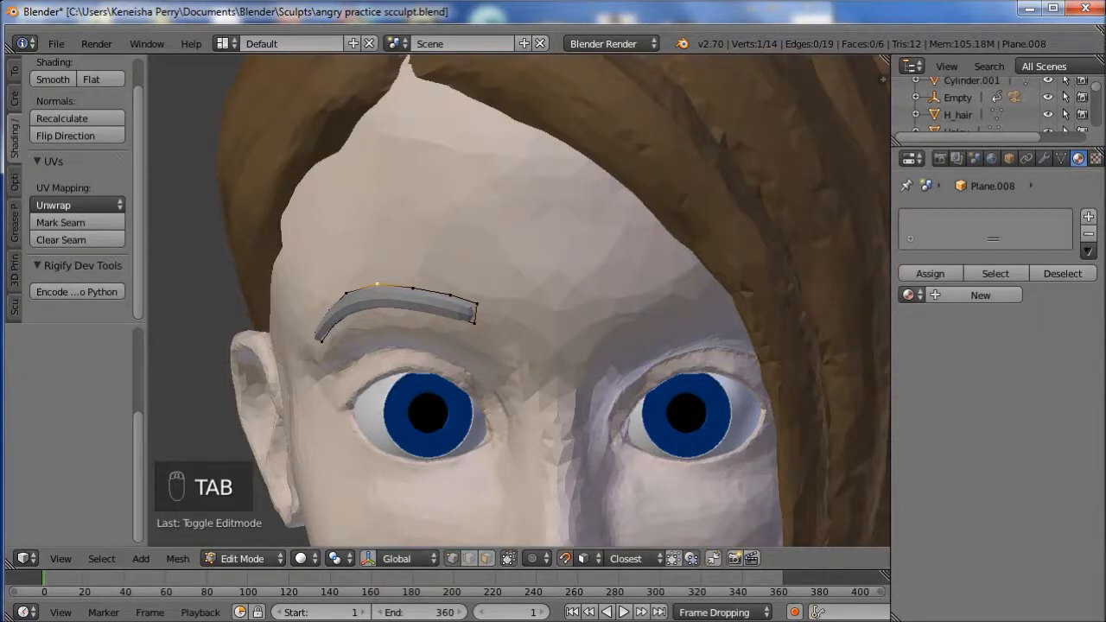
left_click(911, 295)
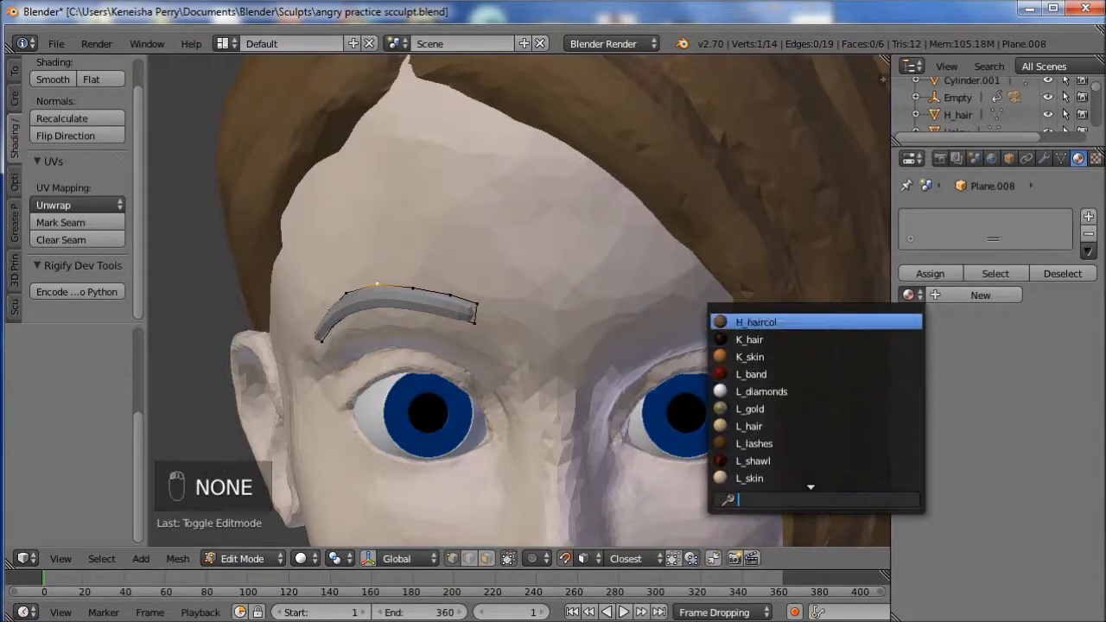
left_click(756, 321)
- Examine the eyebrow's shape and colour against the whole bust from the front, near and far, in Edit and Object Mode
key("KP_1")
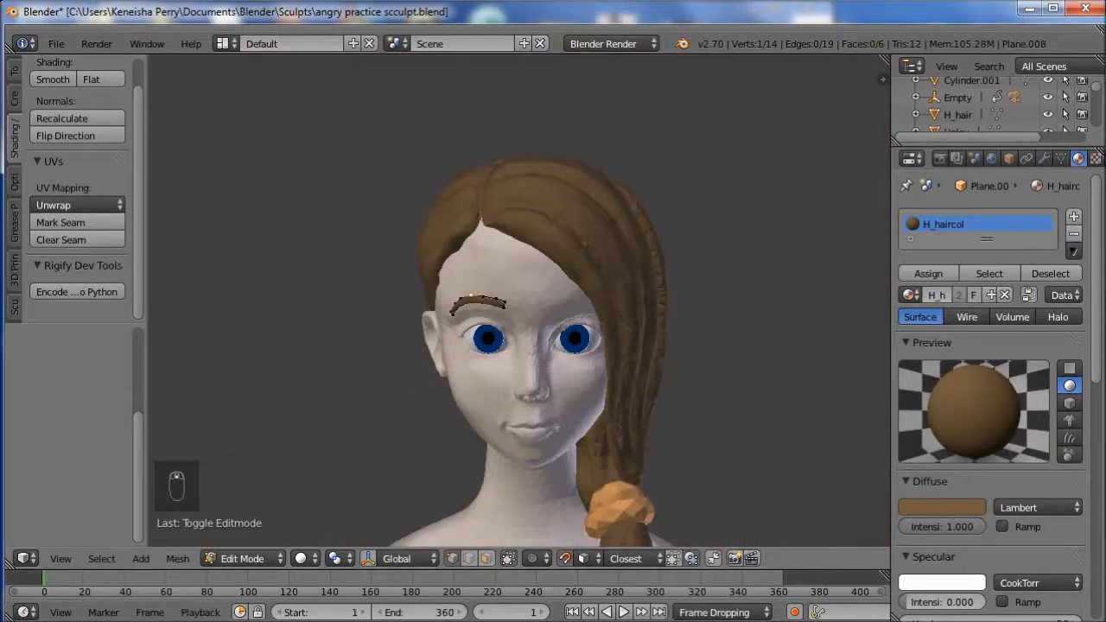
scroll(519, 301, "up", 7)
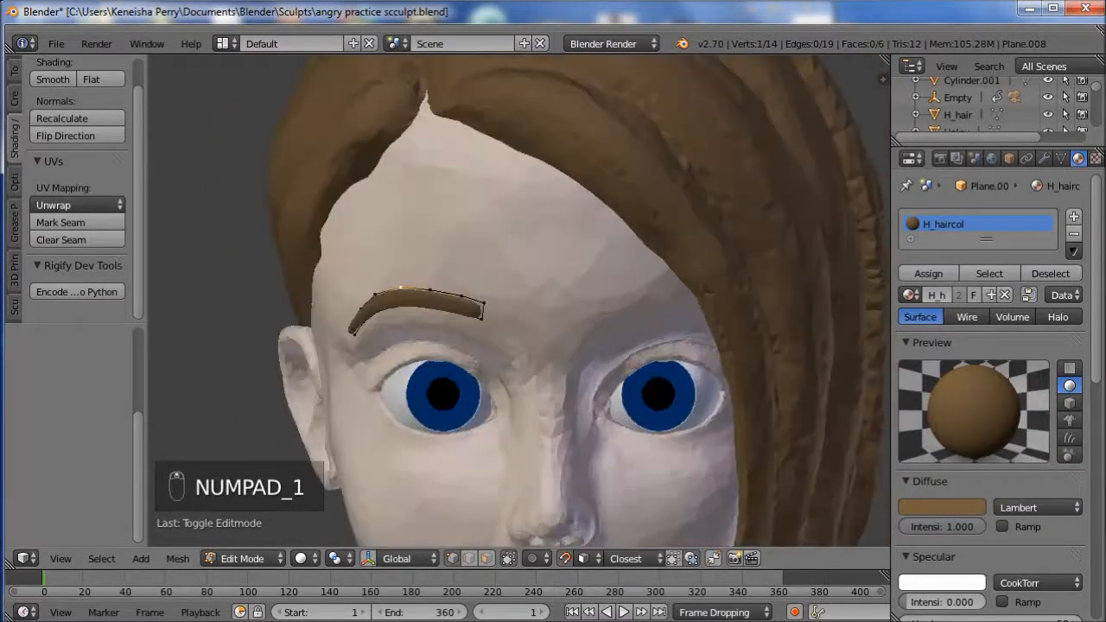
scroll(519, 300, "down", 6)
scroll(519, 301, "down", 5)
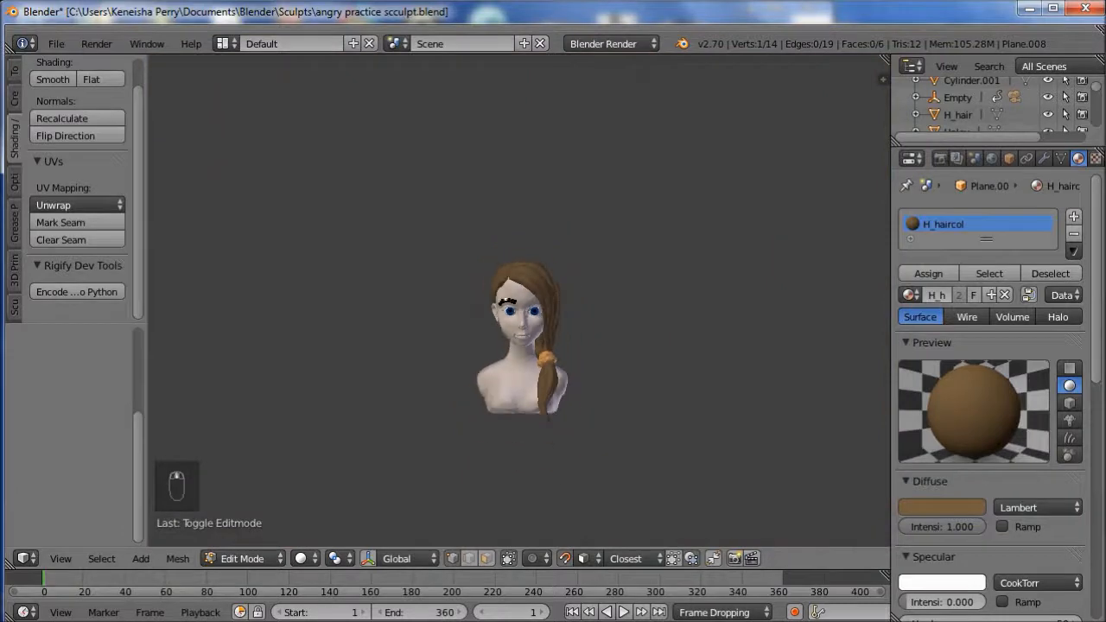
scroll(518, 301, "up", 7)
scroll(518, 300, "up", 3)
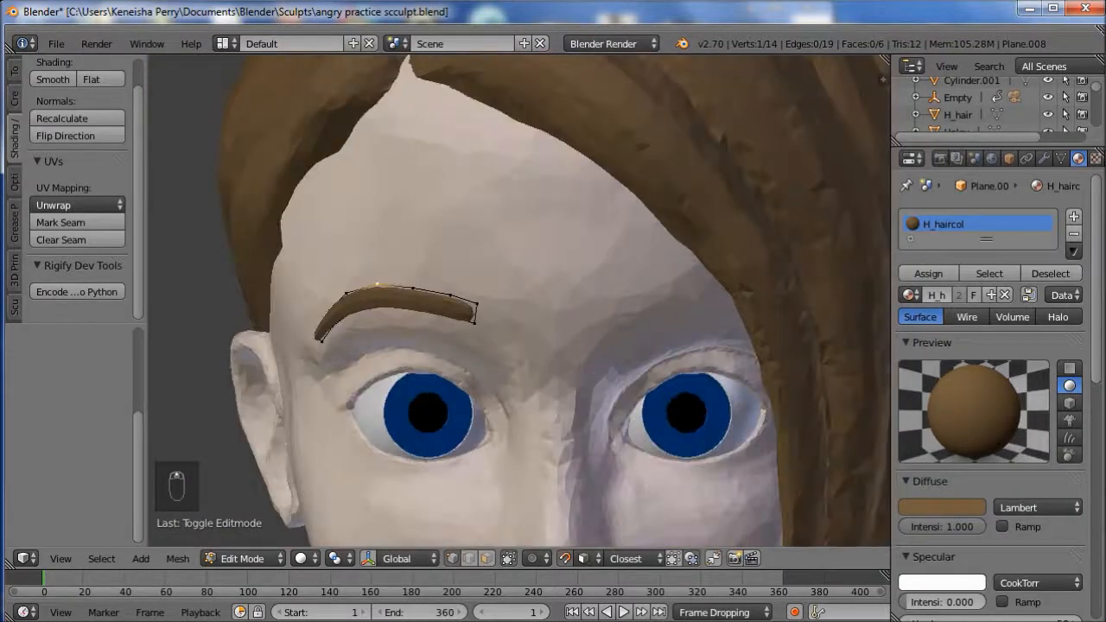
key("Tab")
scroll(518, 301, "down", 6)
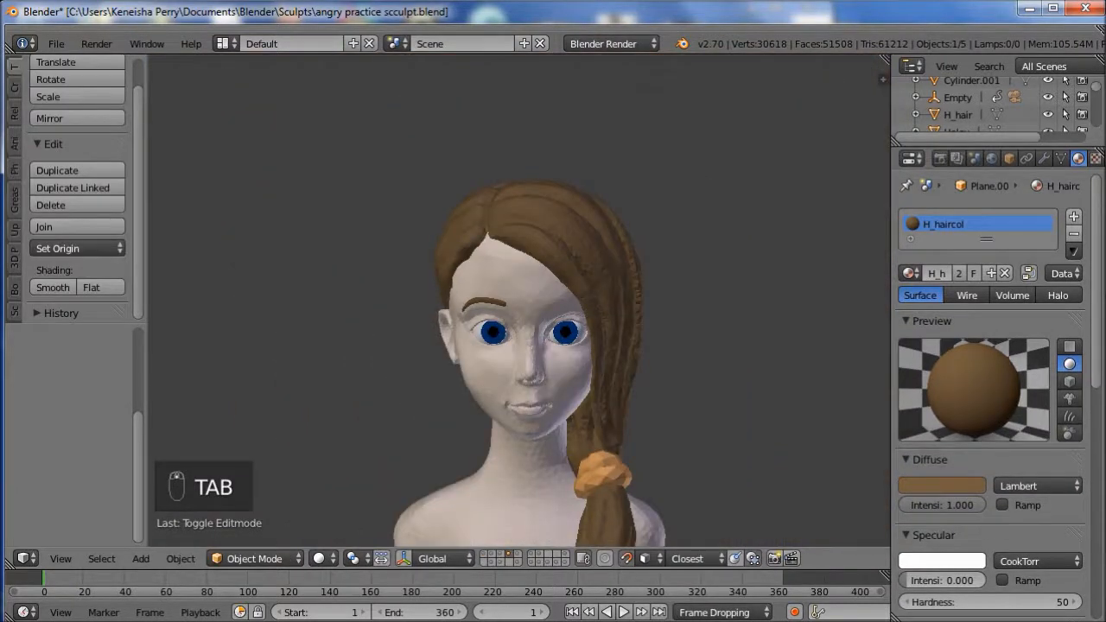
scroll(519, 300, "up", 6)
- Return to Edit Mode and nudge a lower-edge vertex near the eyebrow's outer tail
key("Tab")
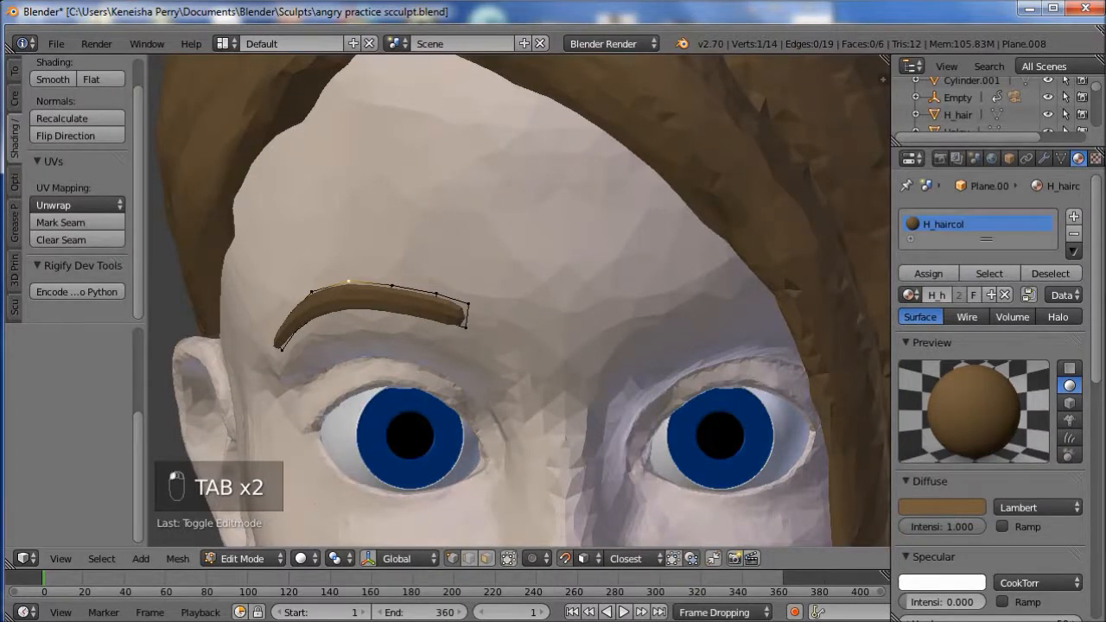
right_click_drag(314, 313, 317, 316)
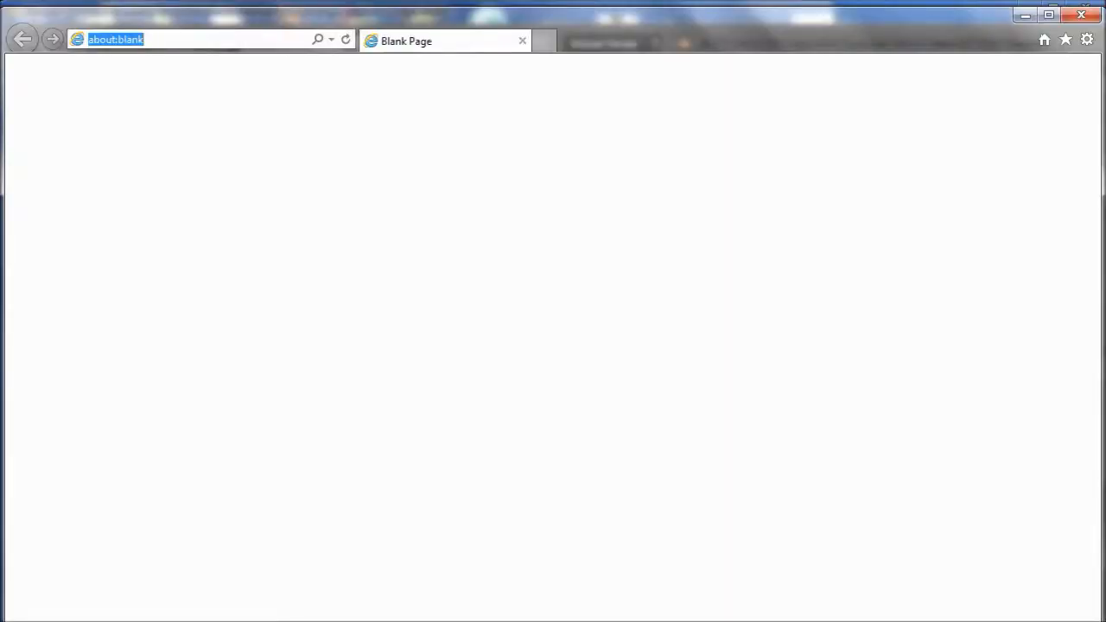
- Switch to the web browser, search Google for "female eyebrows" and browse the image results for shape references
type("female eyebrown")
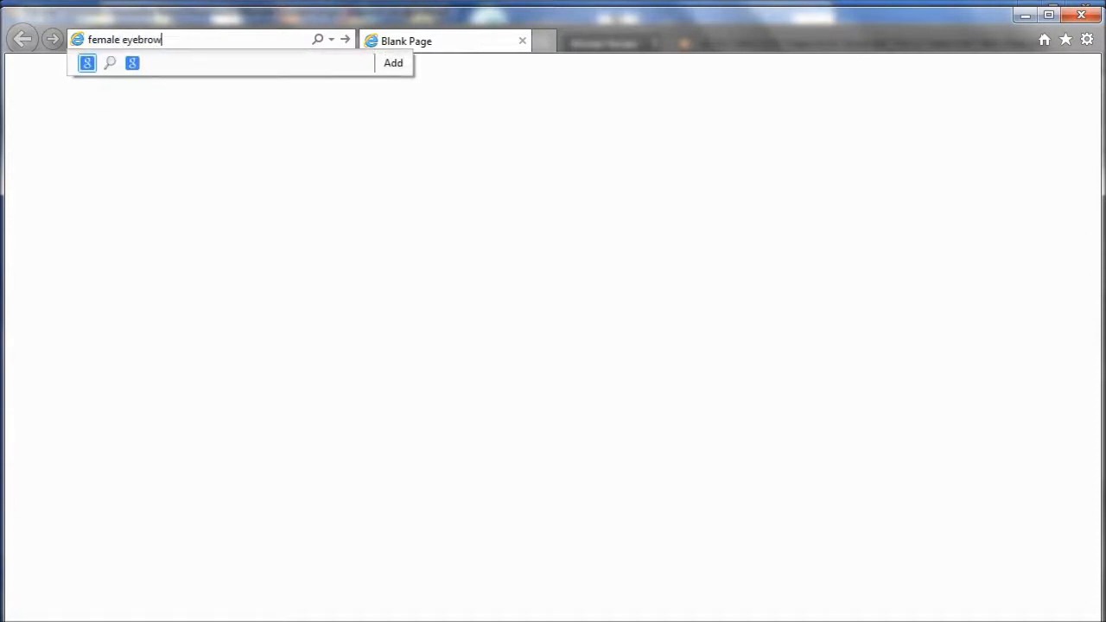
key("Return")
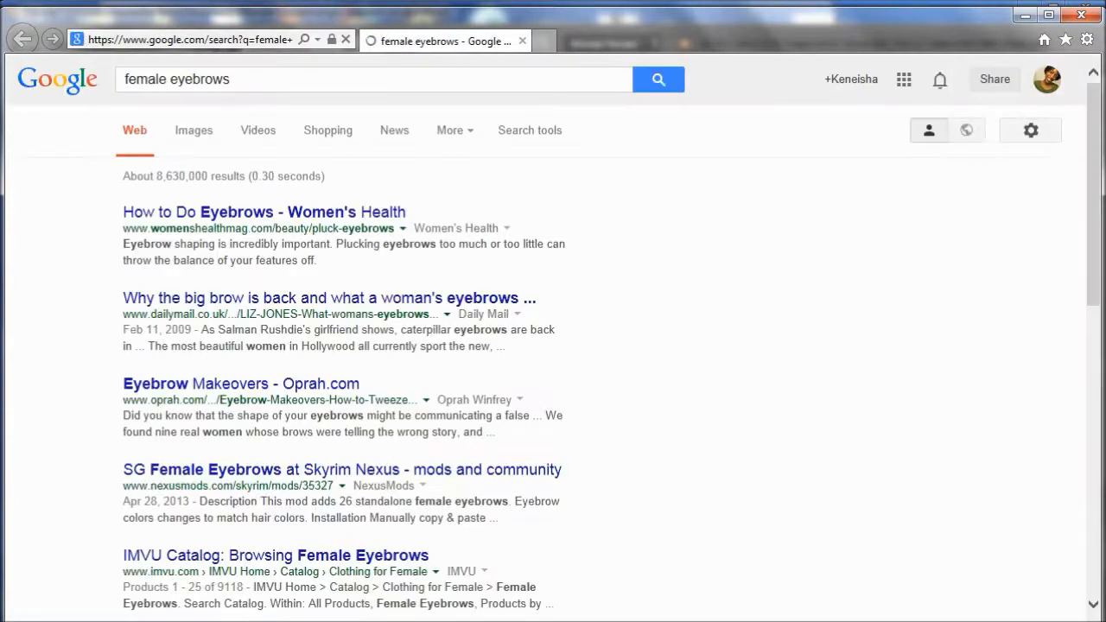
left_click(194, 129)
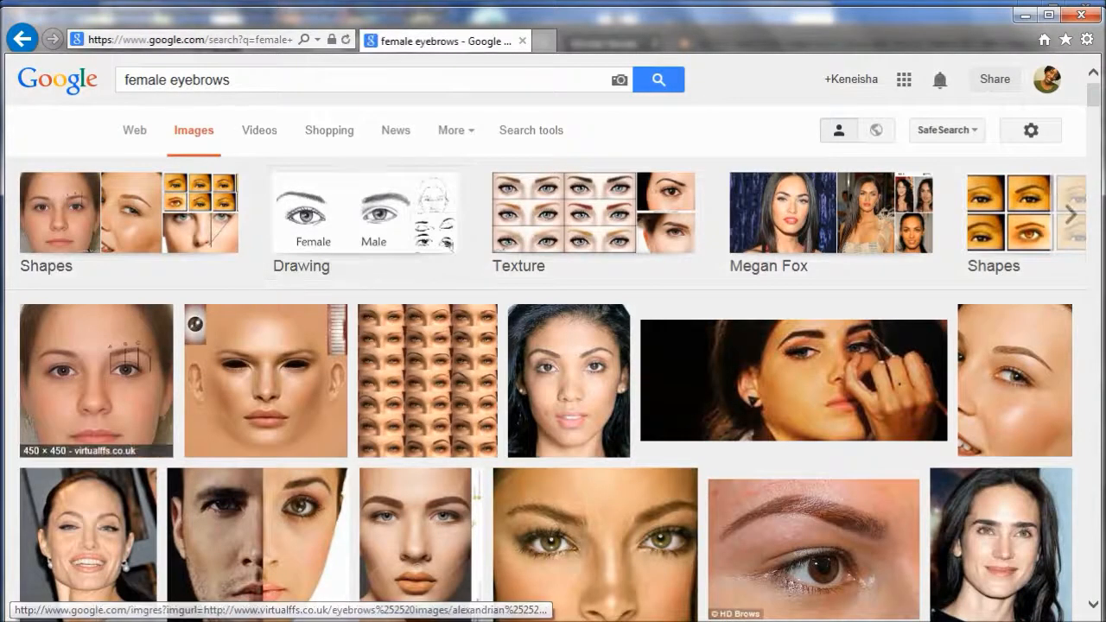
scroll(95, 380, "down", 1)
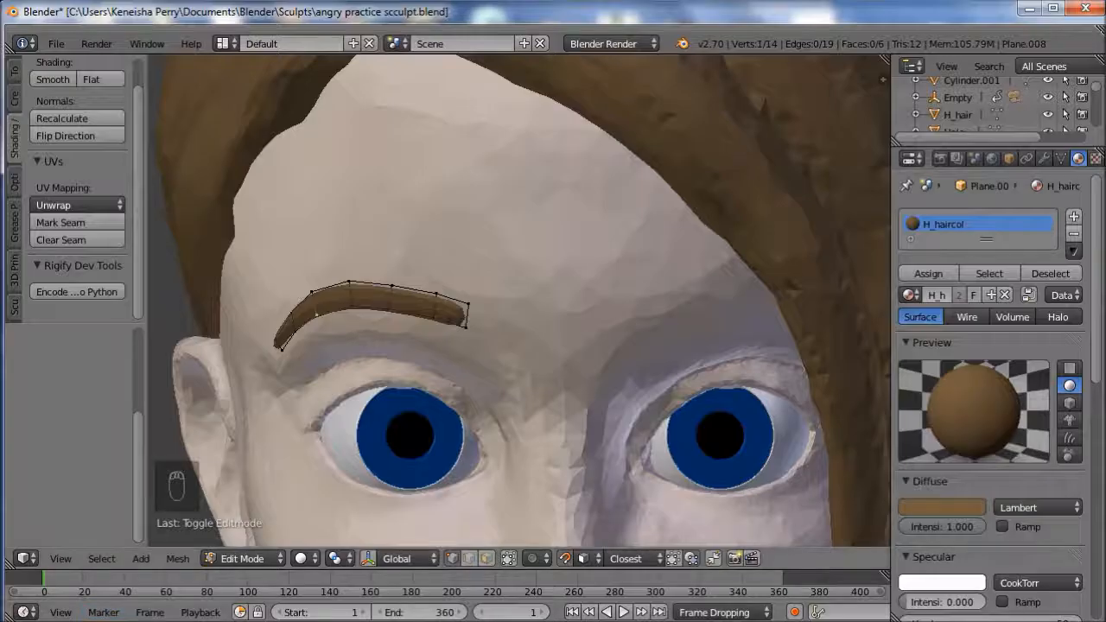
- Turn on connected proportional editing and shift the eyebrow's outer tail tip slightly outward with a proportional size of about 0.47
key("KP_1")
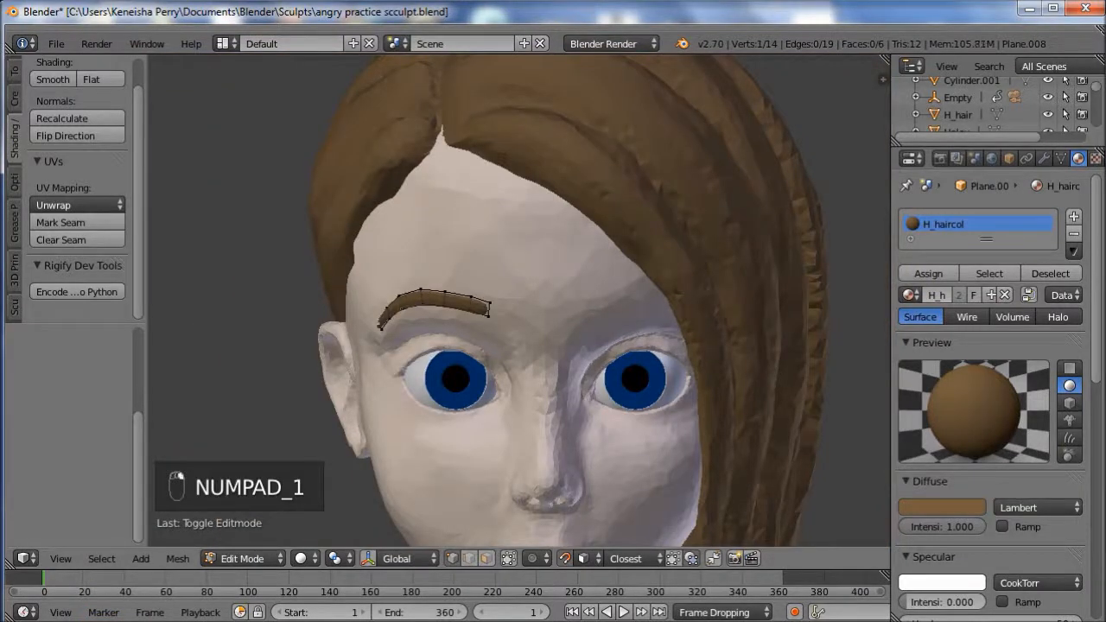
right_click(381, 329, "shift")
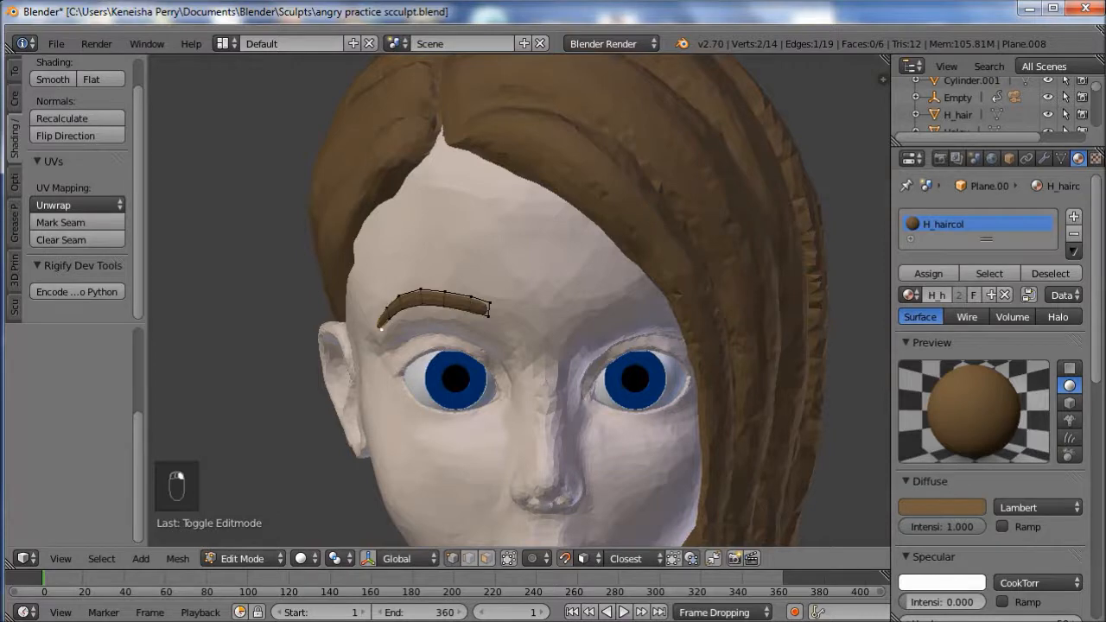
key("alt+o")
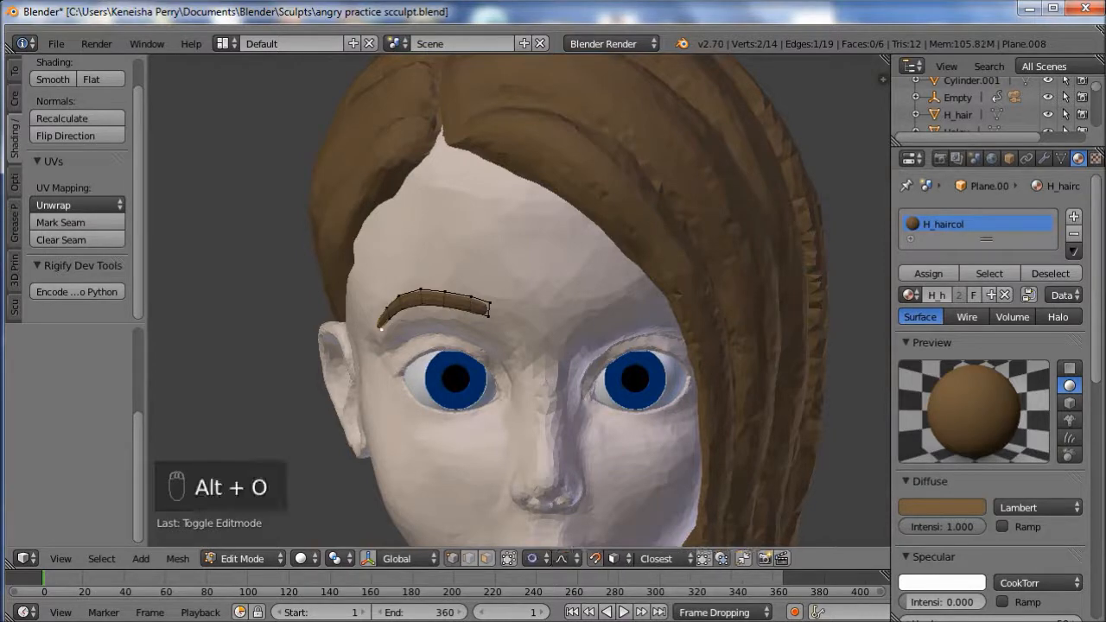
key("g")
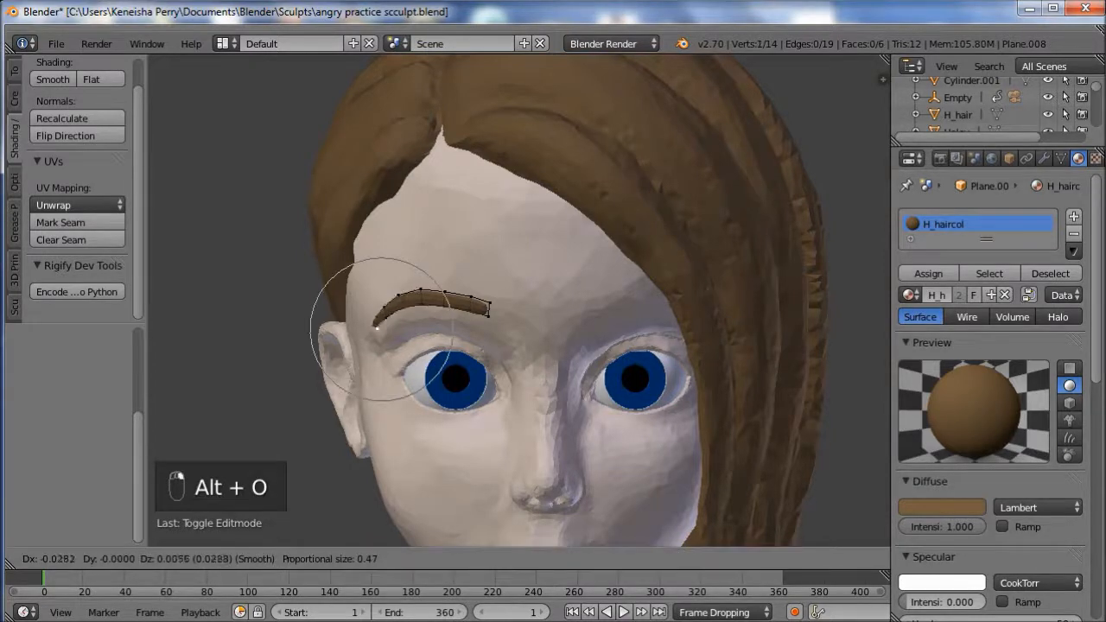
left_click(378, 326)
- Shape the eyebrow's upper edge into a higher arch by moving its vertices with a reduced proportional editing size
right_click(420, 289)
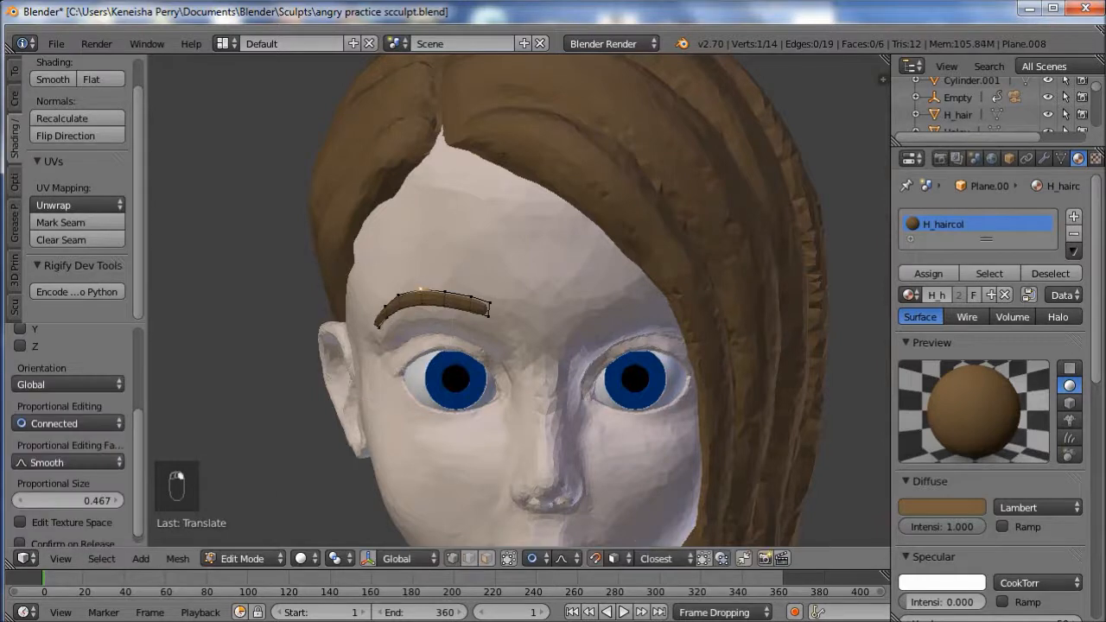
right_click_drag(420, 289, 398, 295)
scroll(417, 281, "up", 10)
scroll(419, 288, "up", 4)
scroll(413, 286, "down", 2)
scroll(396, 292, "up", 6)
right_click_drag(490, 302, 445, 288)
scroll(494, 299, "down", 9)
scroll(445, 288, "up", 6)
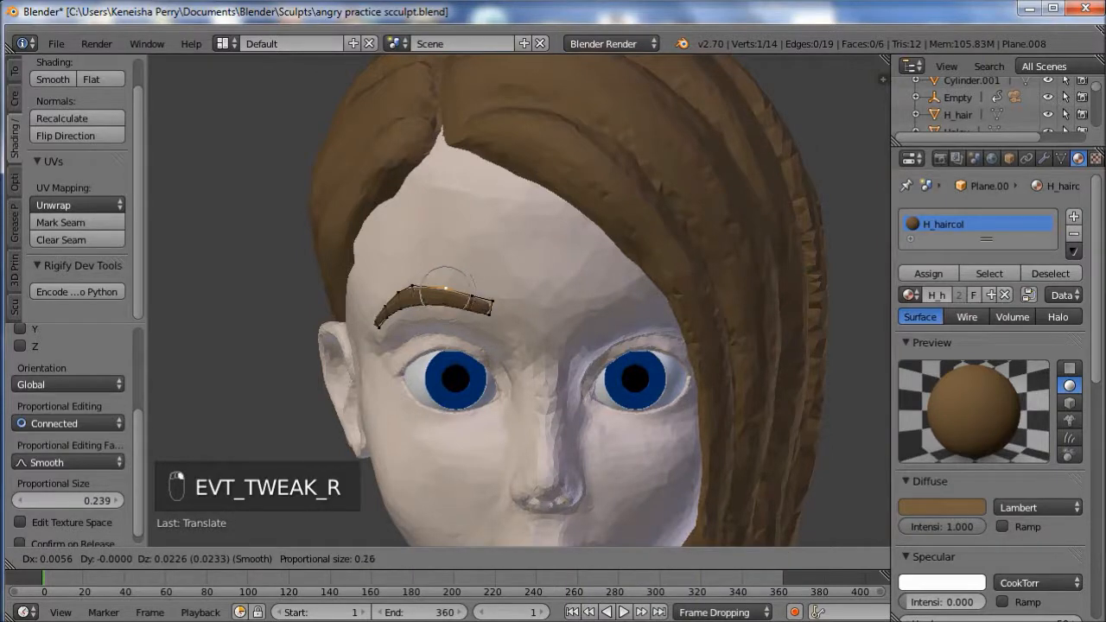
left_click(445, 287)
- Pull the lower vertex of the eyebrow's inner end down about 0.05 with a proportional size of about 0.12
scroll(518, 301, "down", 7)
scroll(518, 301, "up", 6)
scroll(519, 301, "up", 6)
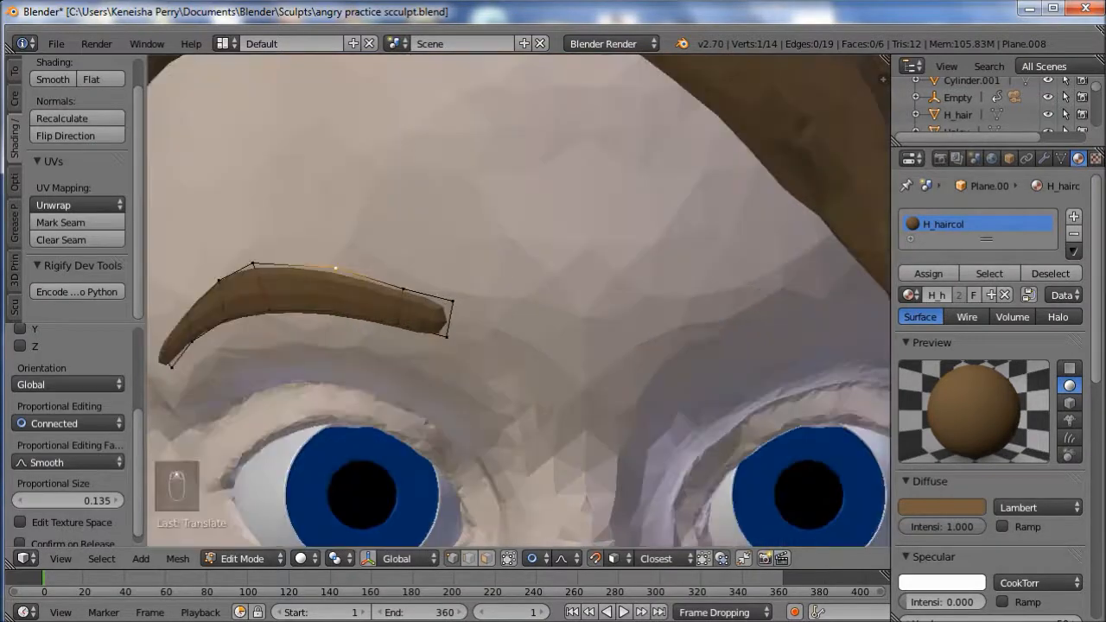
key("g")
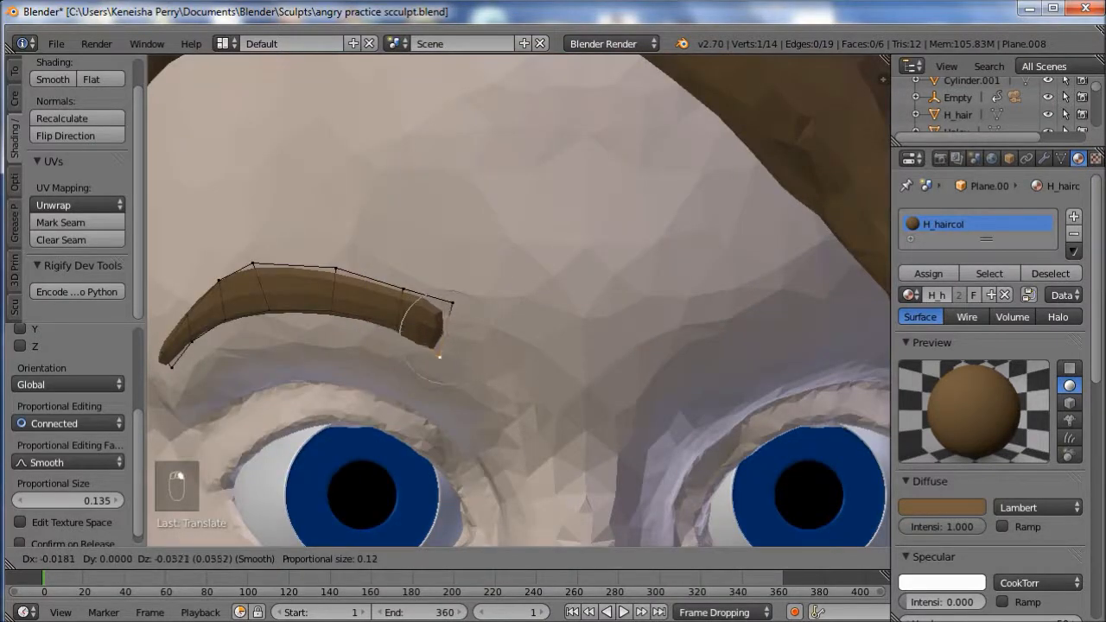
left_click(442, 352)
scroll(519, 302, "down", 4)
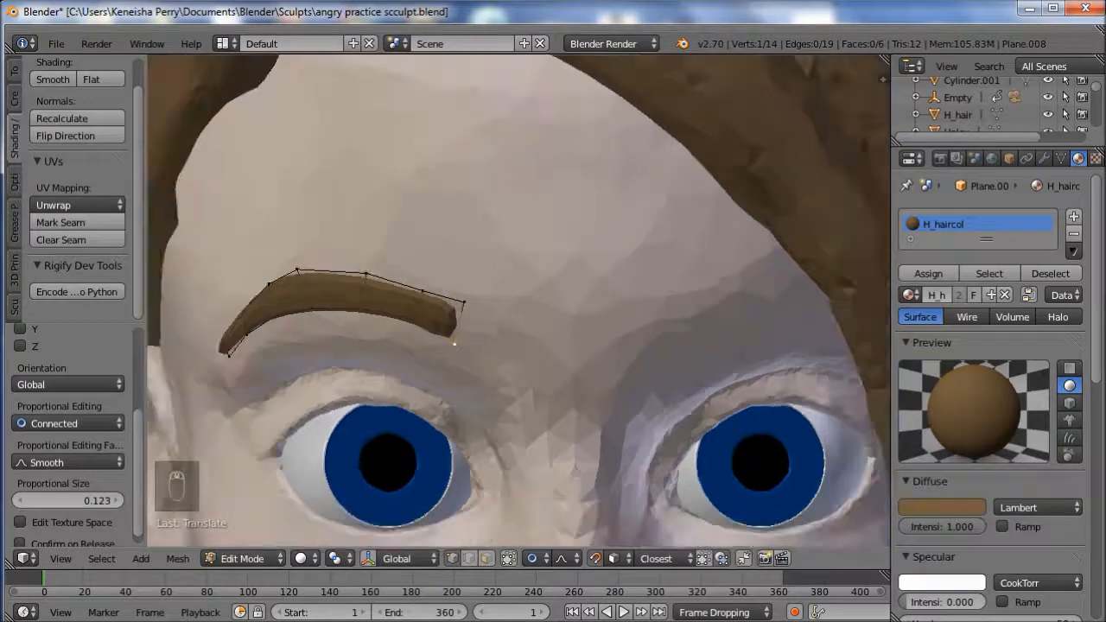
scroll(518, 301, "down", 4)
scroll(518, 302, "up", 7)
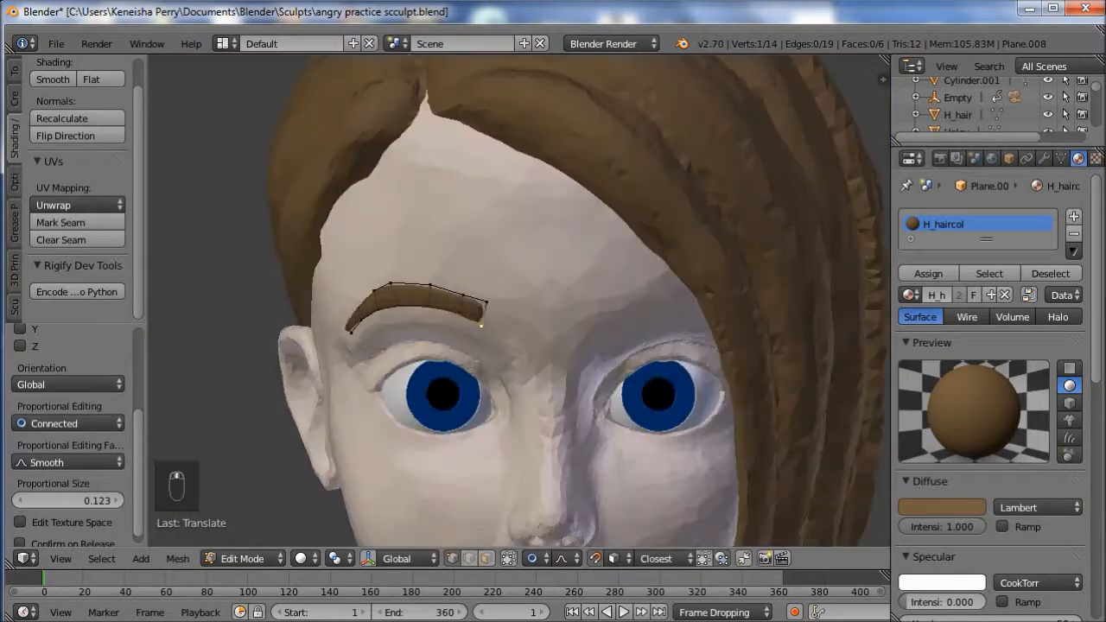
scroll(518, 301, "down", 2)
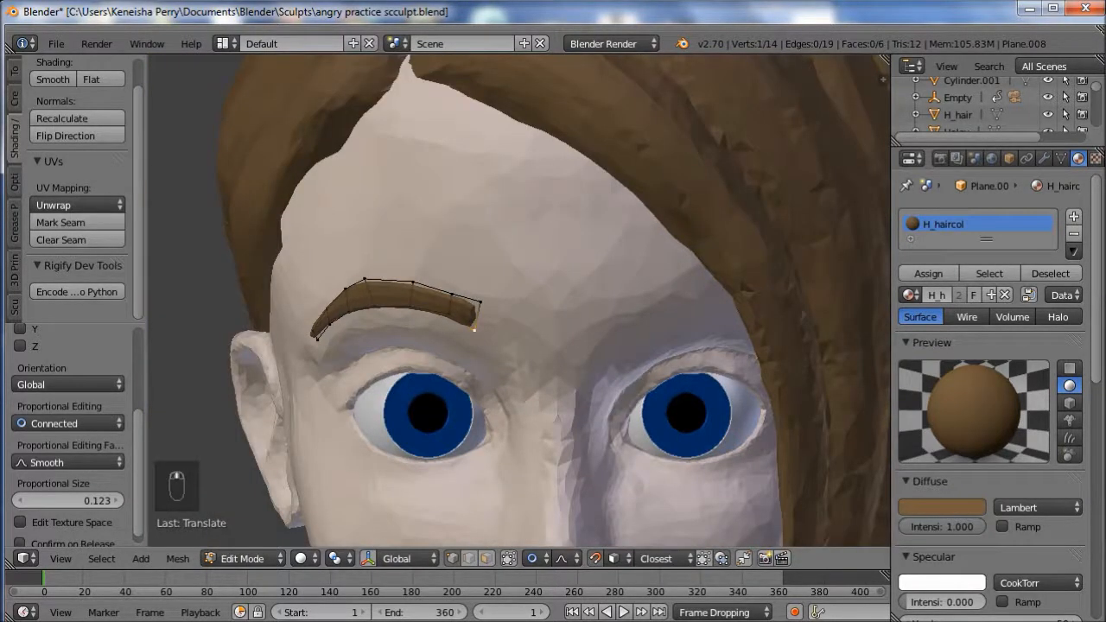
- Return to Object Mode and add a Mirror modifier on the X axis to the eyebrow
key("Tab")
left_click(1044, 158)
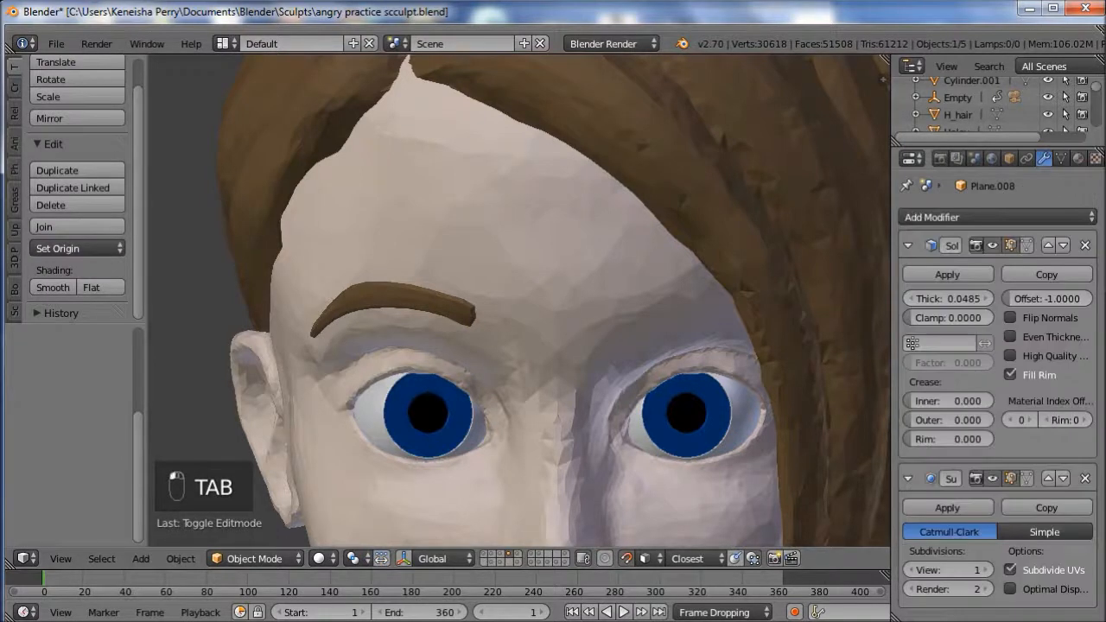
left_click(997, 217)
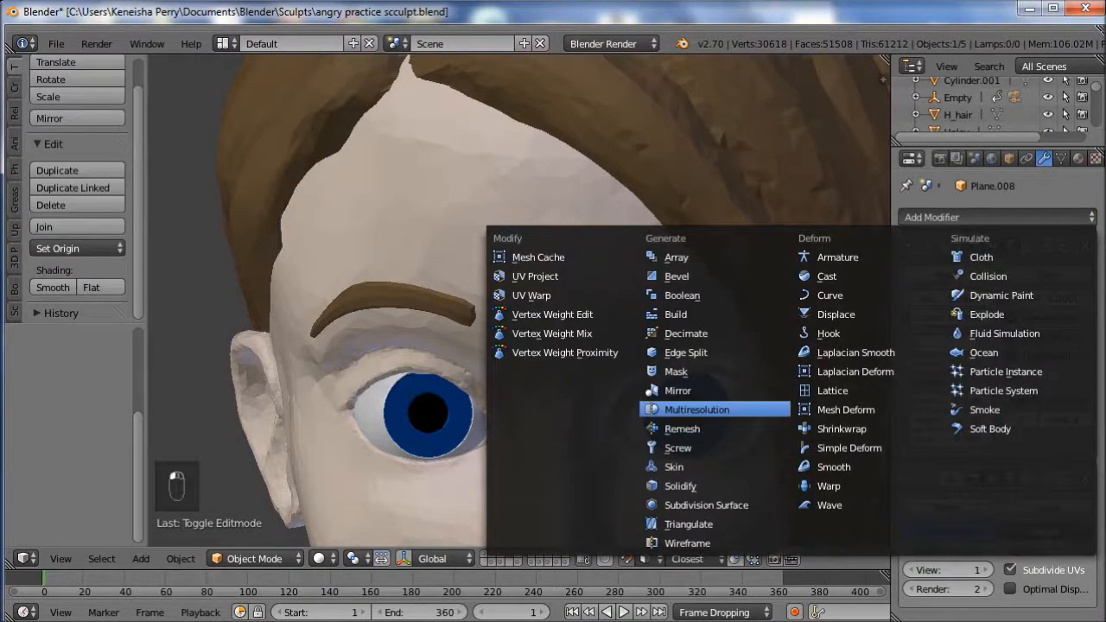
left_click(677, 390)
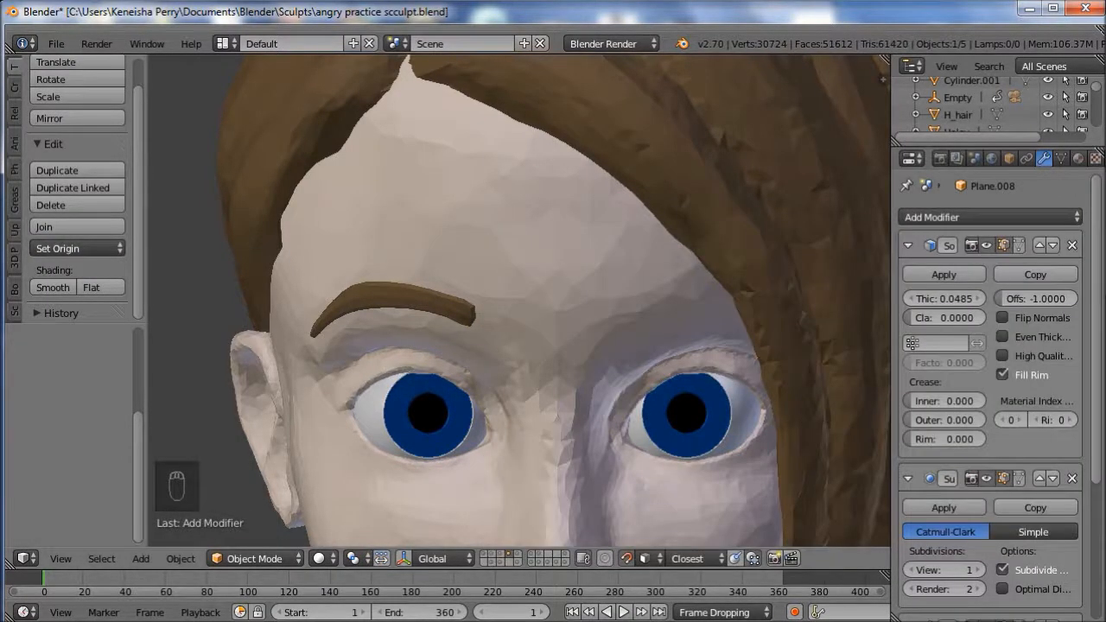
scroll(518, 302, "down", 8)
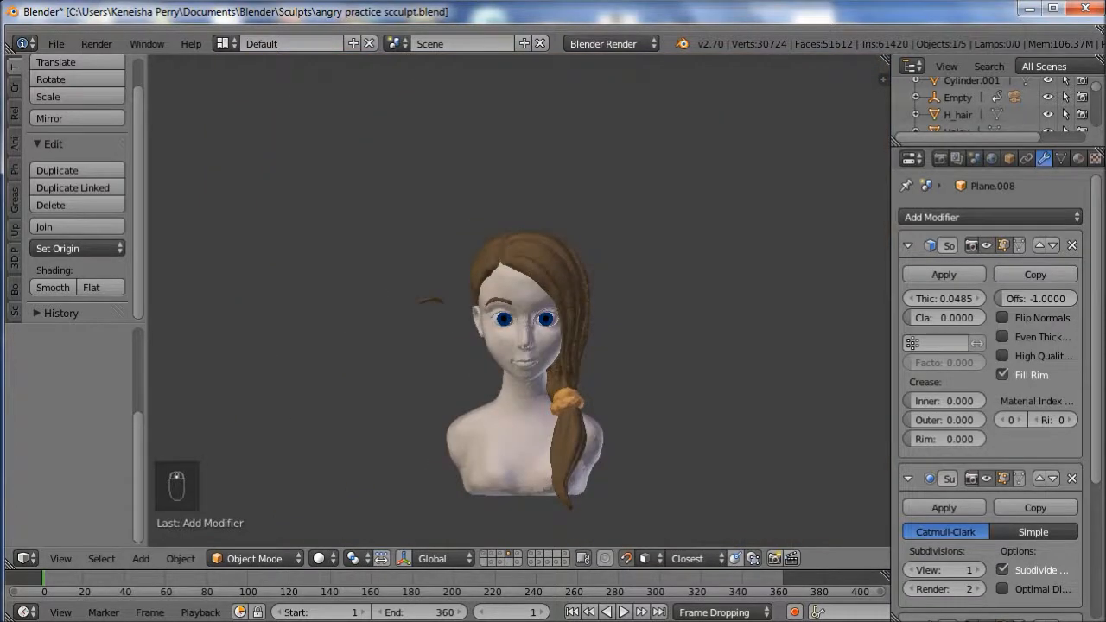
scroll(990, 389, "down", 6)
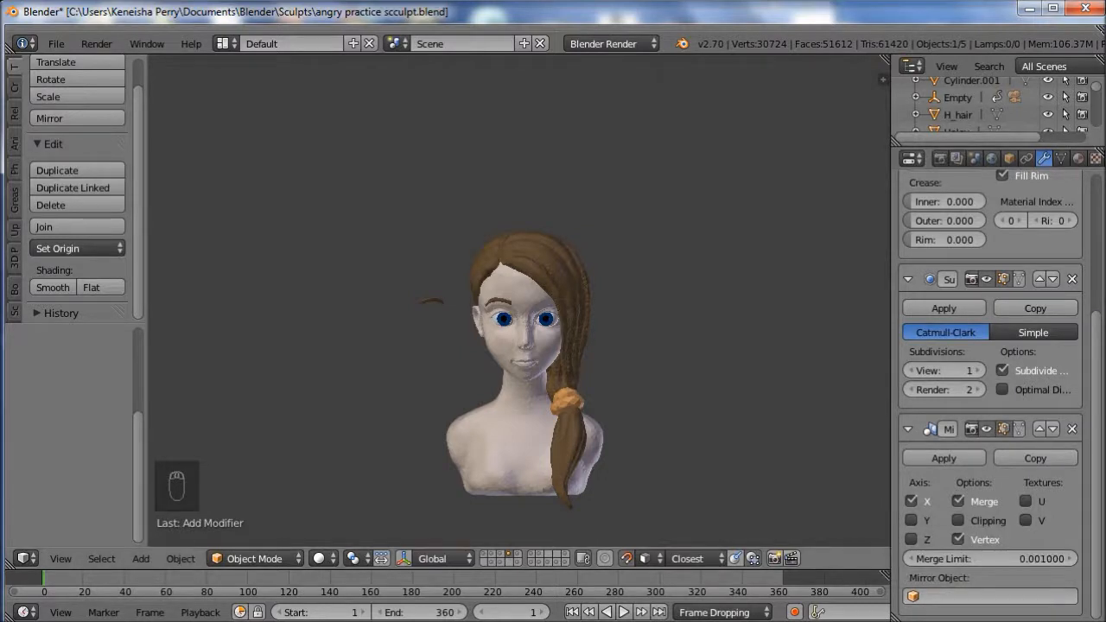
scroll(519, 303, "up", 8)
scroll(519, 302, "down", 6)
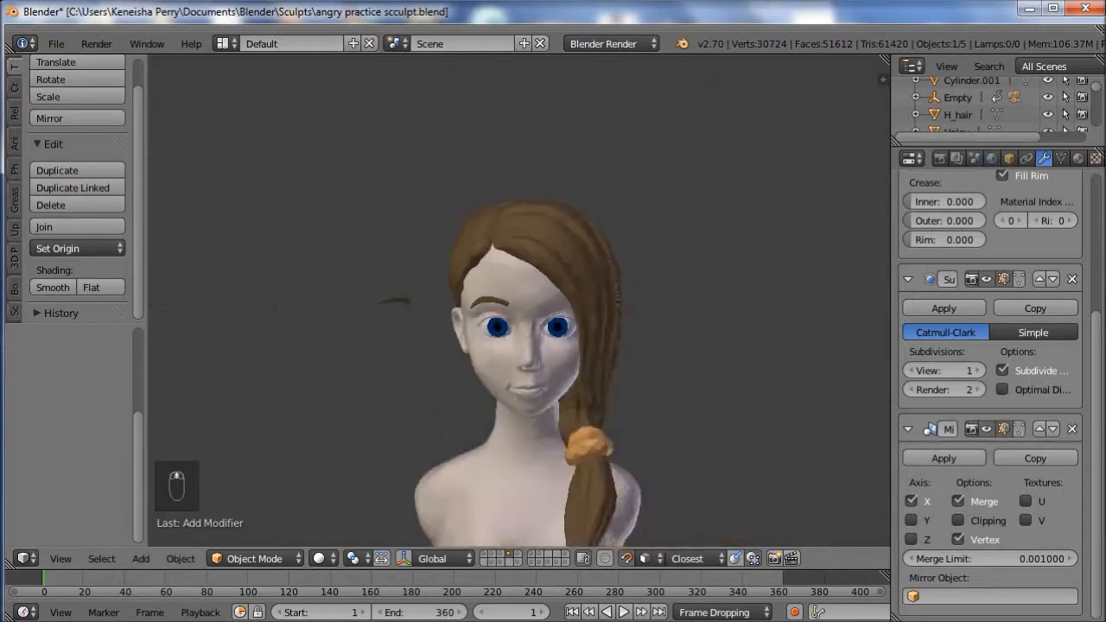
middle_click_drag(526, 323, 526, 113, "shift")
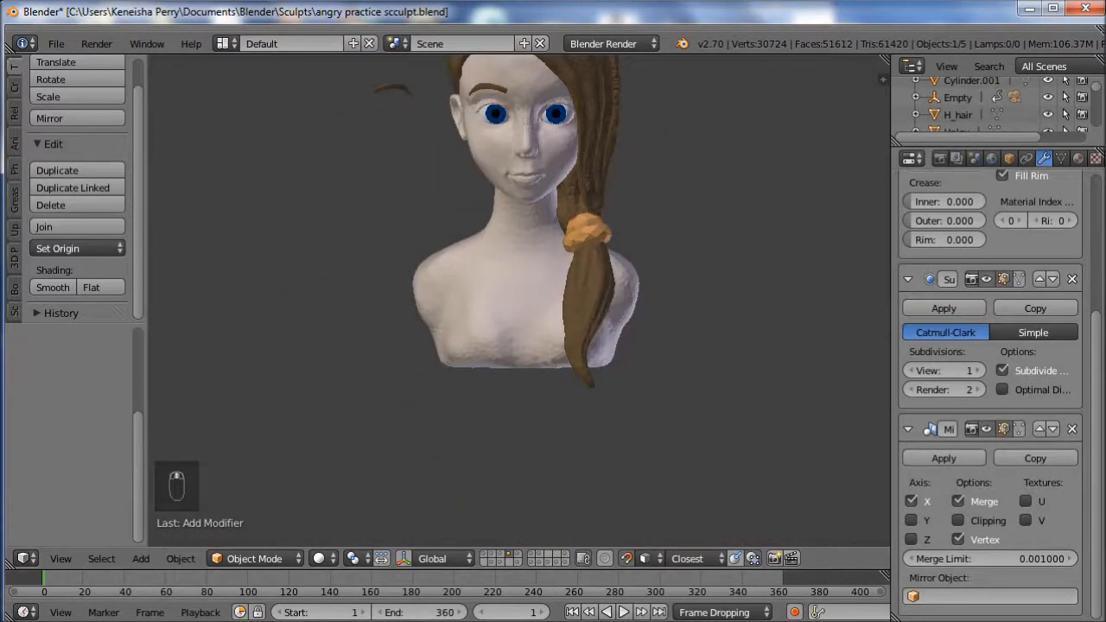
- Hide the Mirror modifier's result in the viewport and turn off Only Render to show the object origin, 3D cursor and grid
left_click(986, 429)
scroll(519, 303, "down", 8)
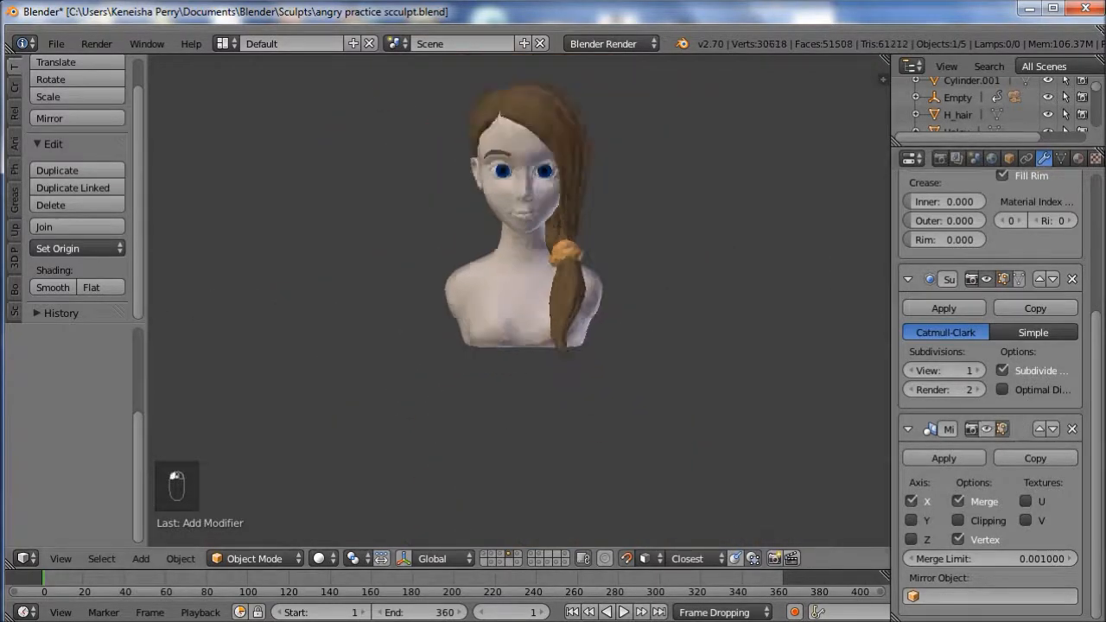
scroll(518, 302, "up", 7)
key("n")
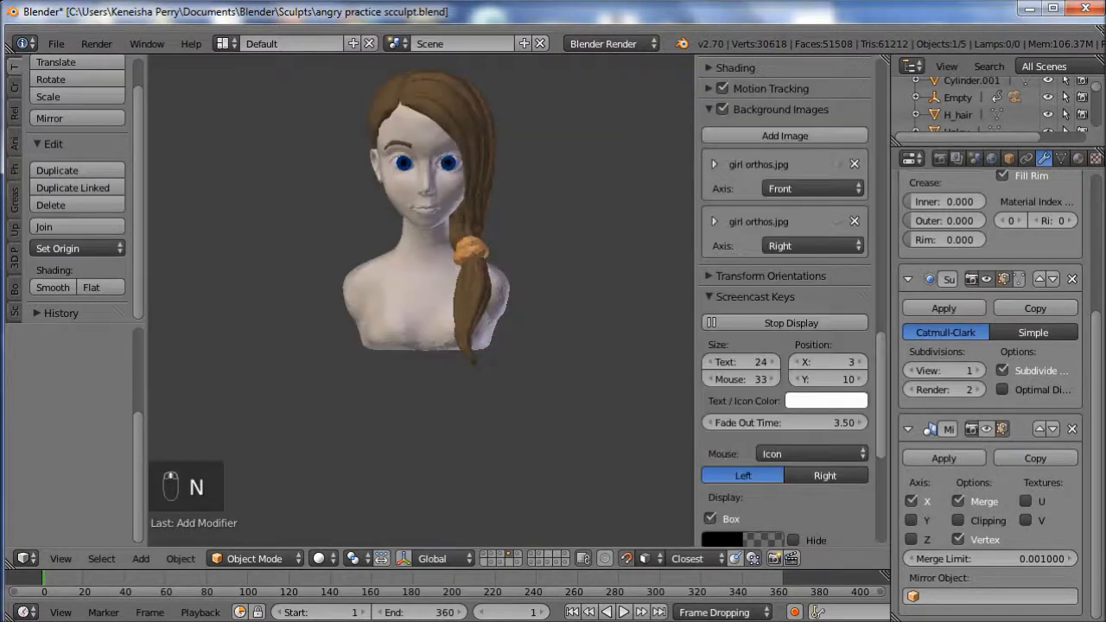
scroll(785, 302, "up", 4)
scroll(785, 302, "up", 8)
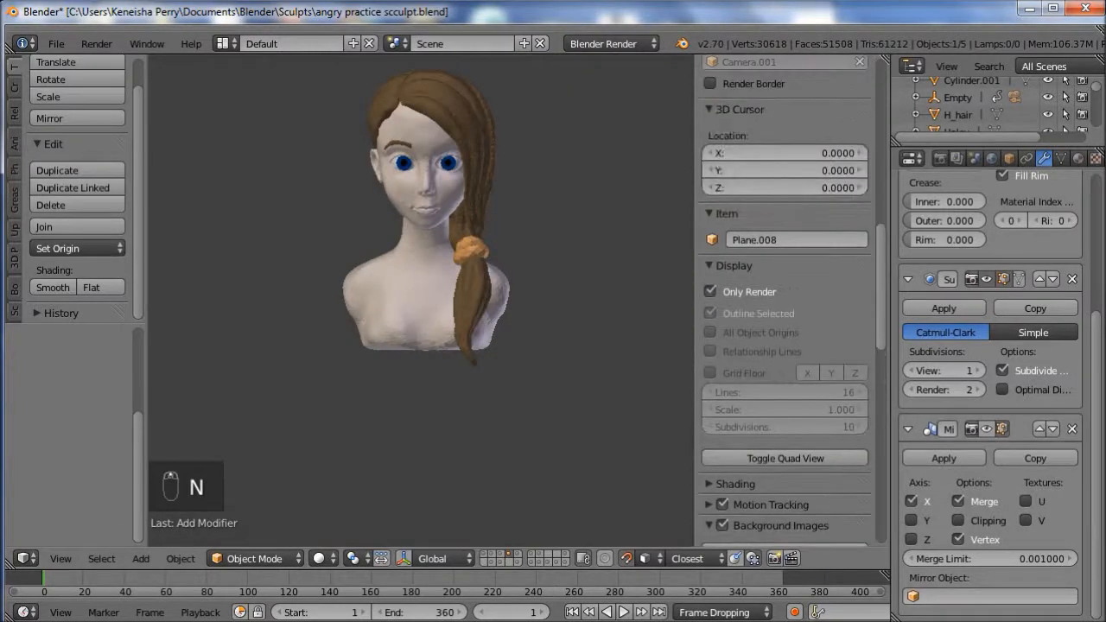
left_click(710, 292)
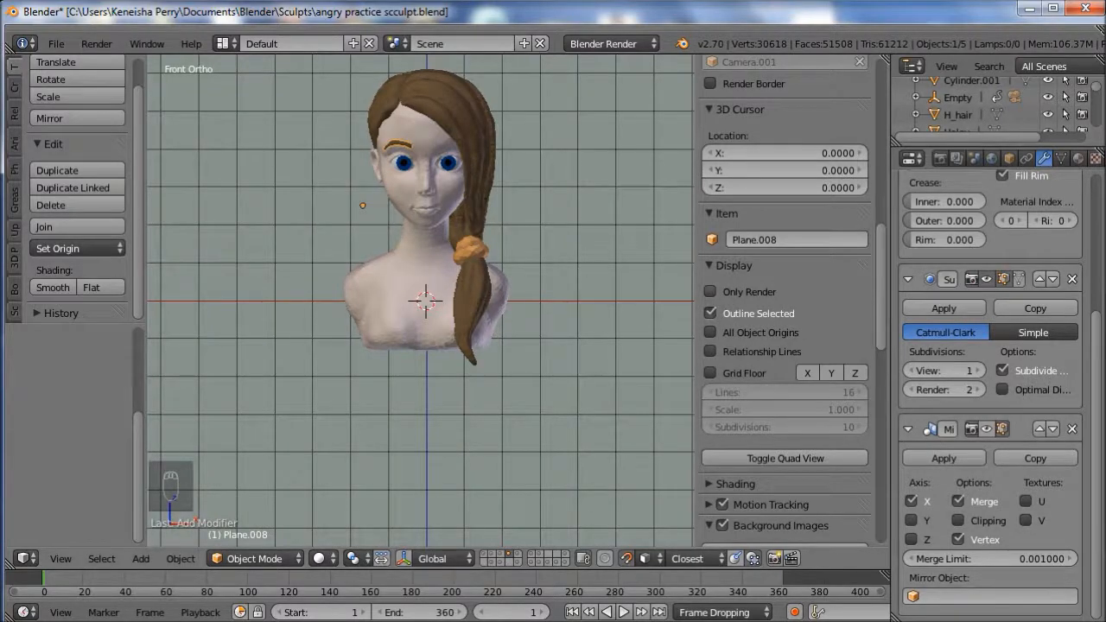
key("n")
- Show the mirrored eyebrow again and compare its placement with the object origin and the head's centre
scroll(519, 300, "up", 5)
middle_click_drag(518, 300, 507, 373, "shift")
left_click(986, 428)
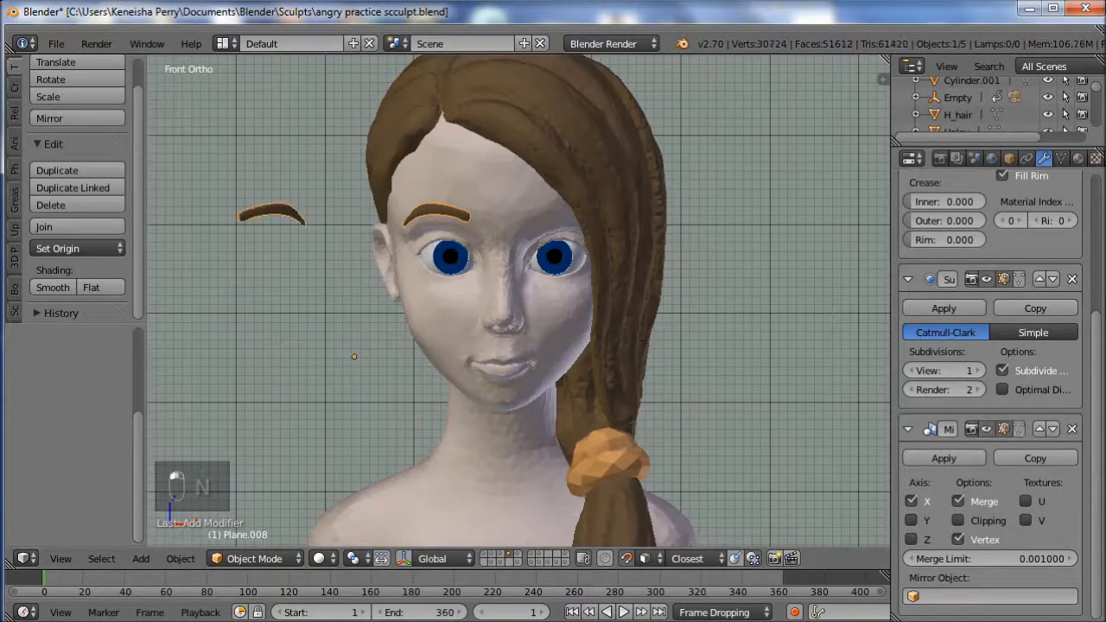
scroll(507, 437, "down", 5)
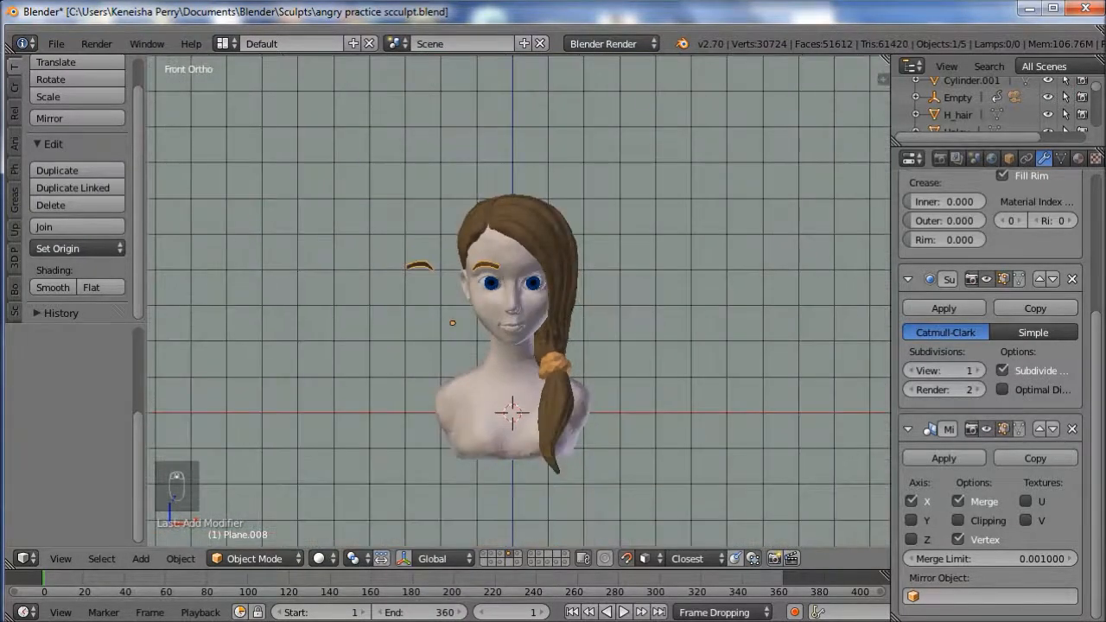
scroll(507, 526, "up", 5)
scroll(506, 527, "down", 1)
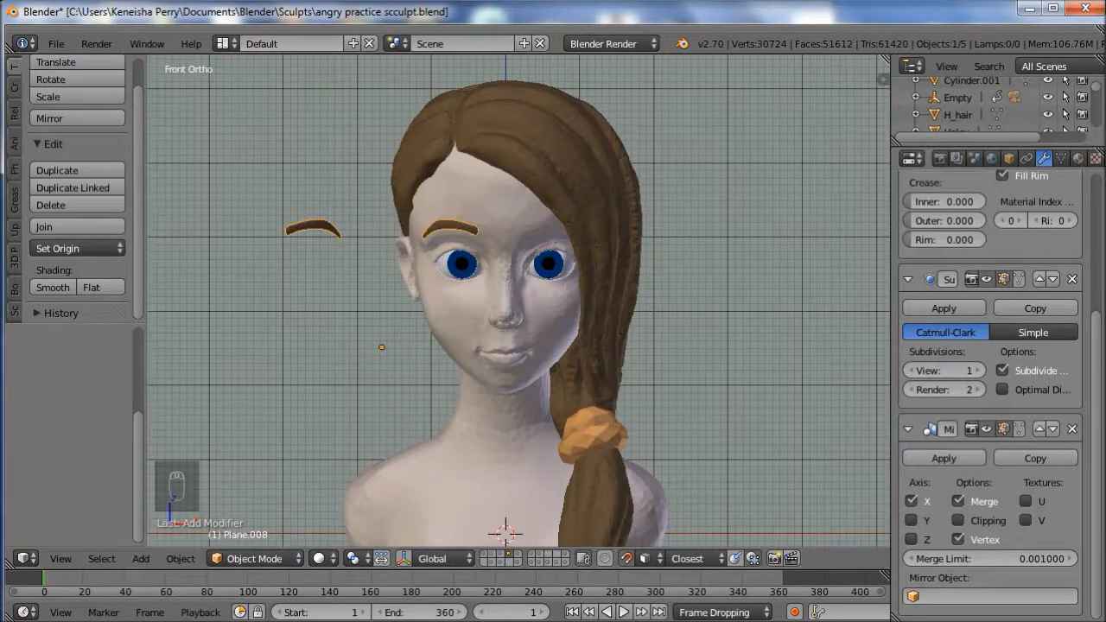
- Set the eyebrow's origin to the 3D cursor while the mirrored copy is hidden, and show the copy again
left_click(987, 429)
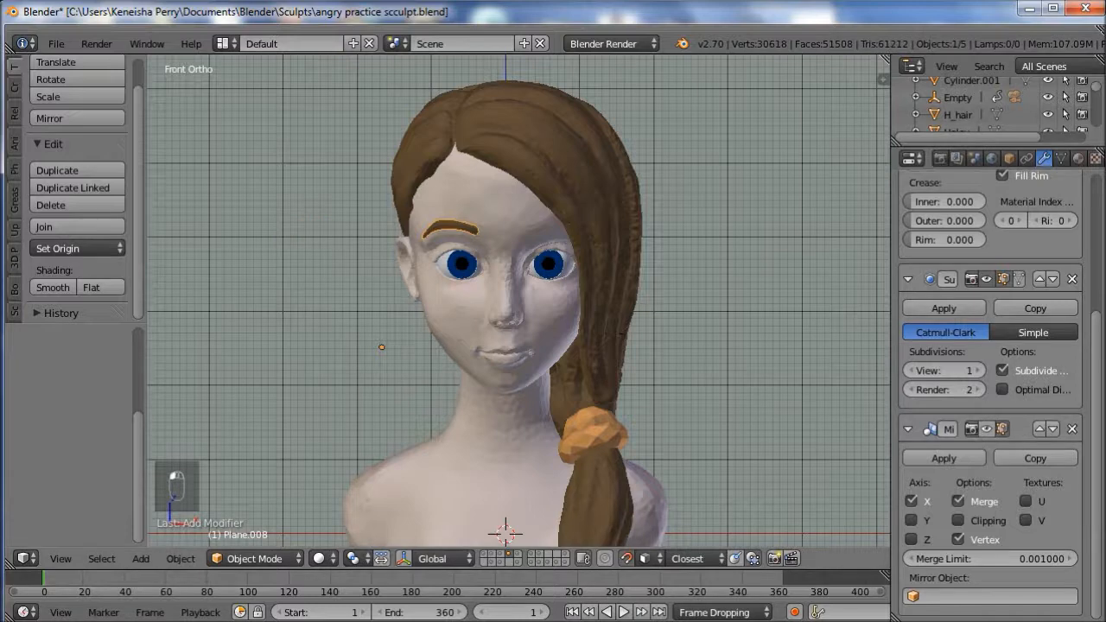
left_click(78, 248)
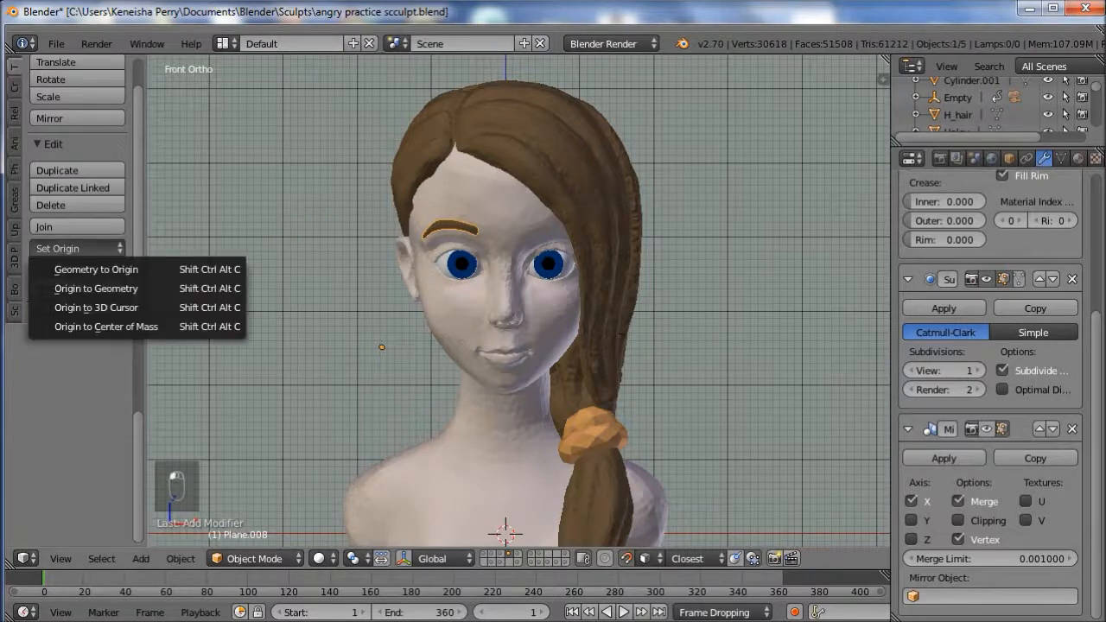
left_click(78, 306)
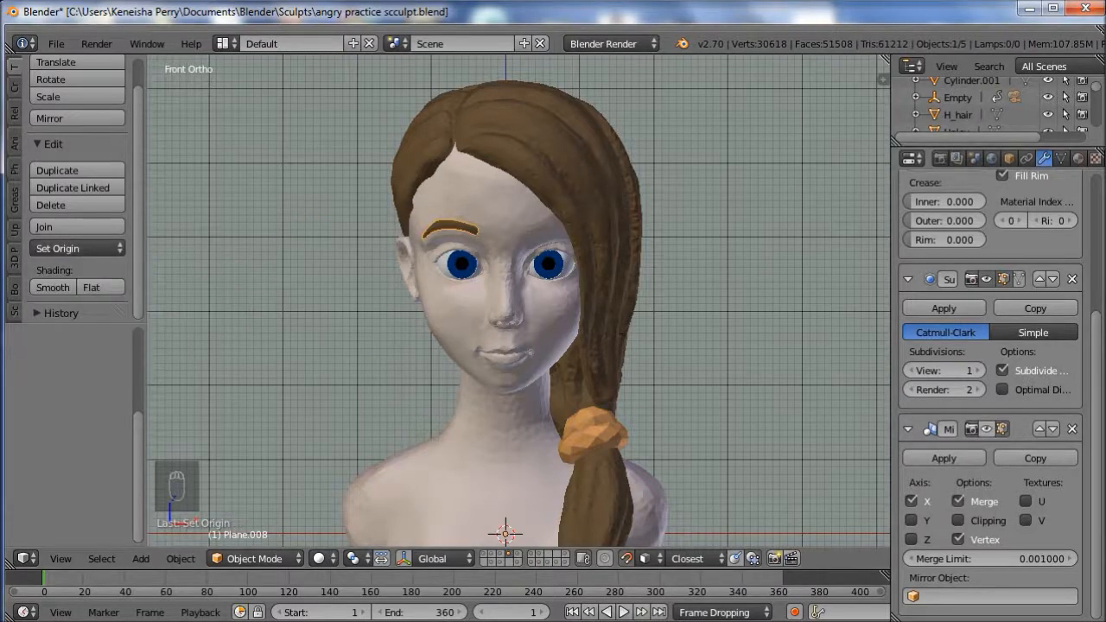
left_click(987, 428)
scroll(494, 198, "up", 6)
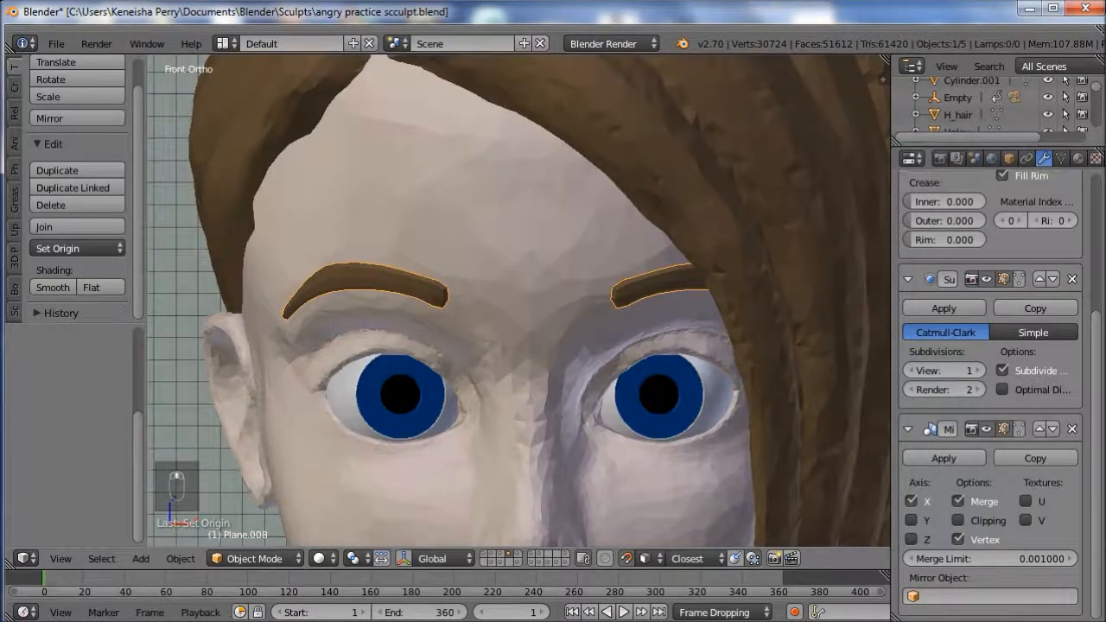
- Deselect everything and examine from the side how the mirrored eyebrow sits on the forehead beneath the hair
scroll(518, 302, "down", 8)
key("a")
middle_click_drag(521, 372, 743, 380, "shift")
scroll(636, 338, "up", 4)
scroll(636, 337, "up", 4)
middle_click_drag(636, 337, 774, 389)
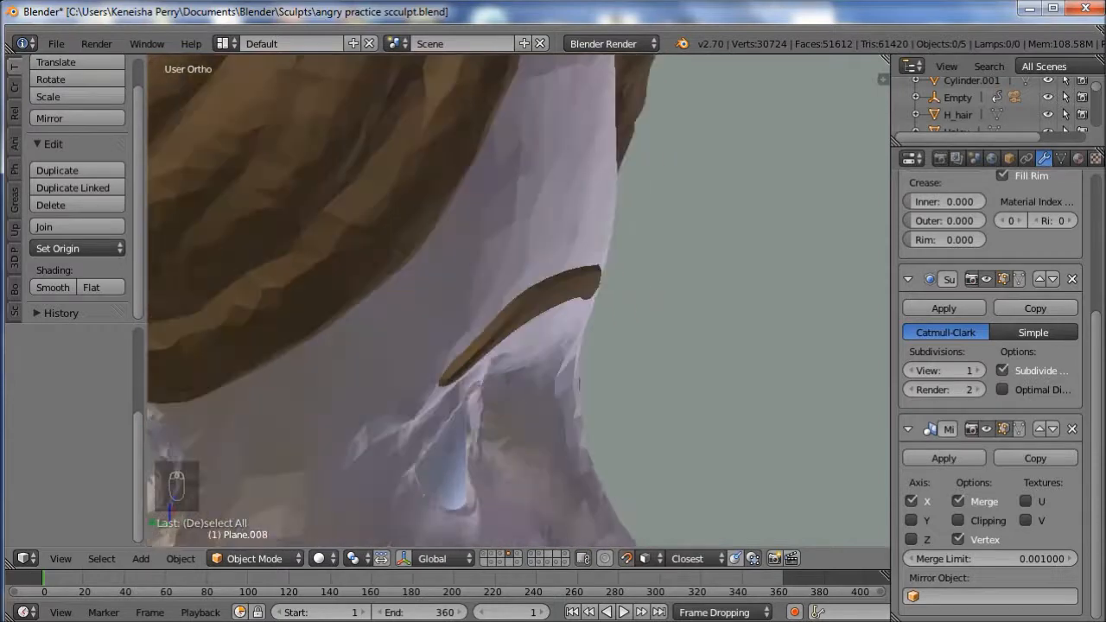
- Apply the eyebrow's Solidify modifier from Object Mode so its thickness becomes real geometry
key("Tab")
middle_click_drag(578, 382, 415, 270)
scroll(989, 388, "up", 6)
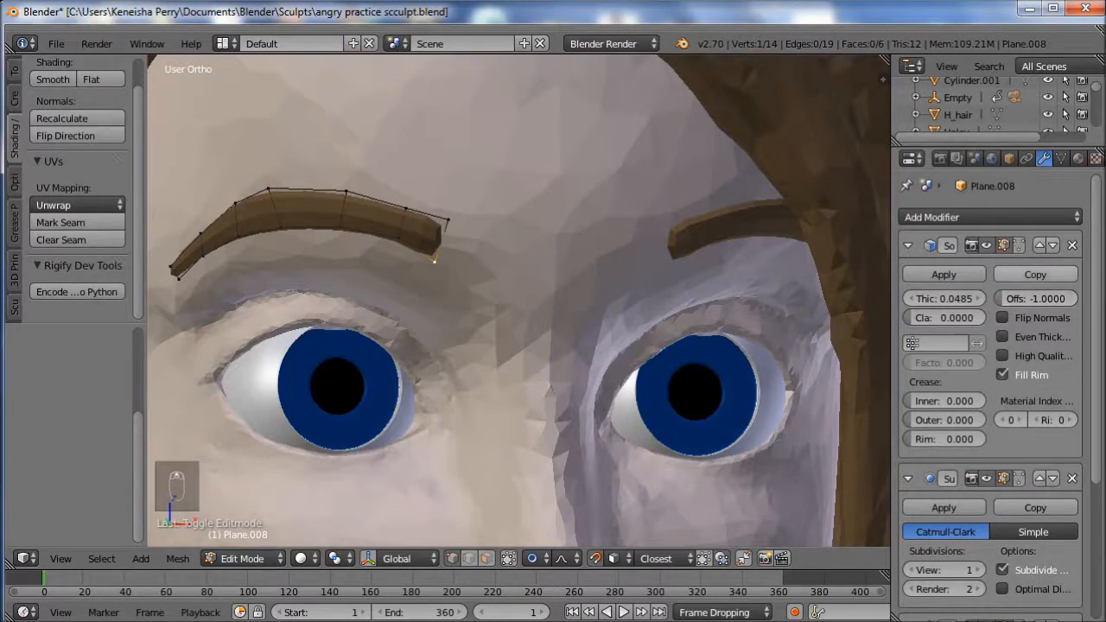
left_click(943, 274)
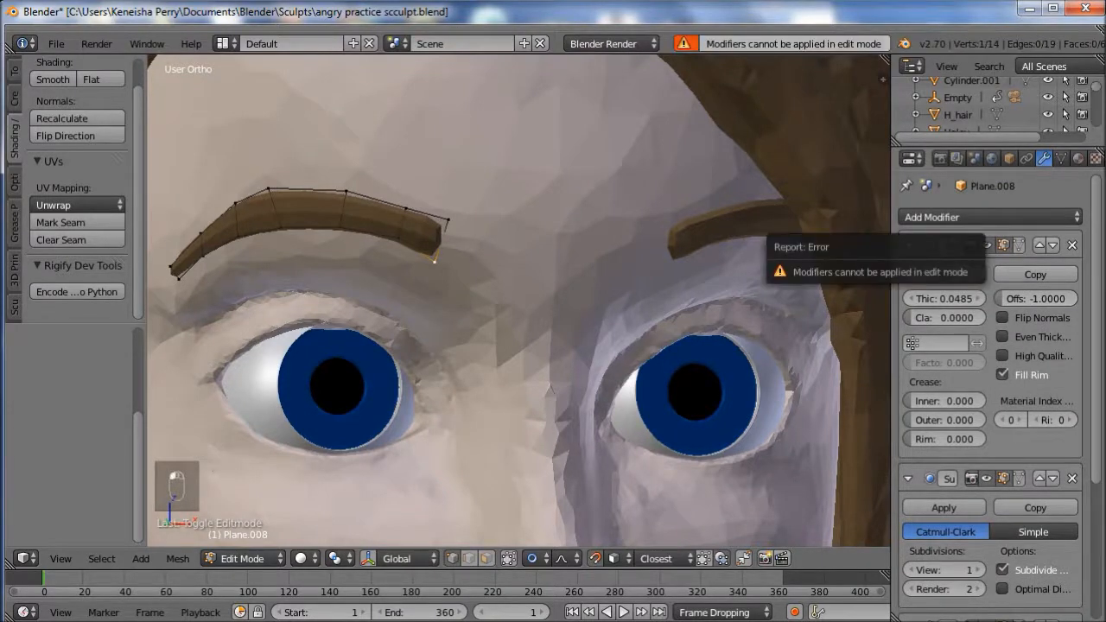
key("Tab")
left_click(943, 274)
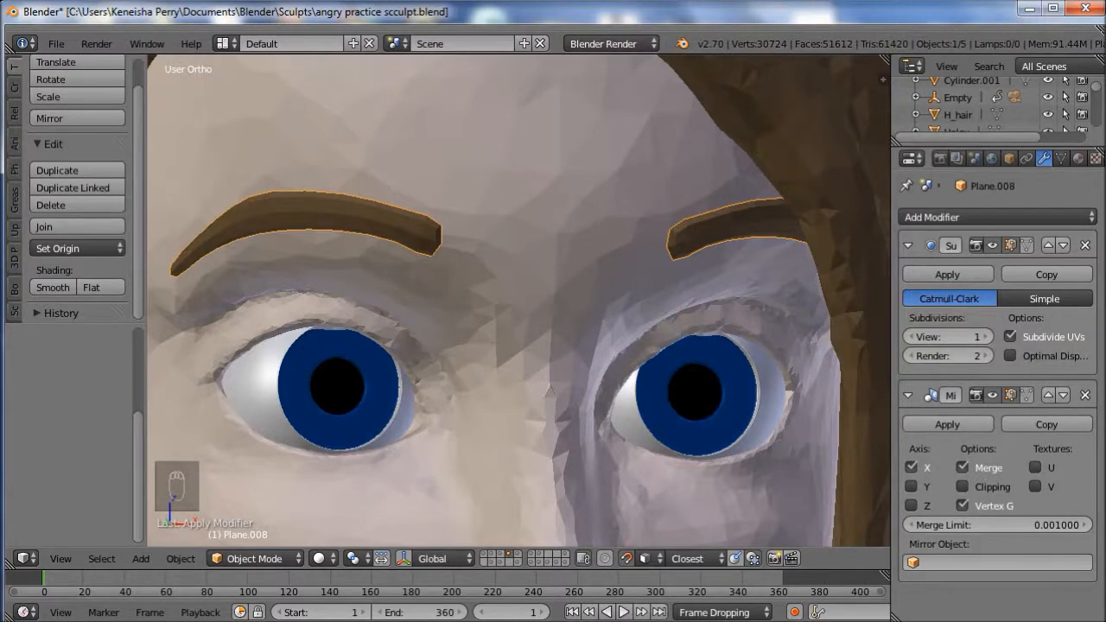
- Check the eyebrow's subdivided surface and mesh cage, and return to Object Mode with the whole bust in view
left_click(992, 245)
left_click(992, 245)
key("Tab")
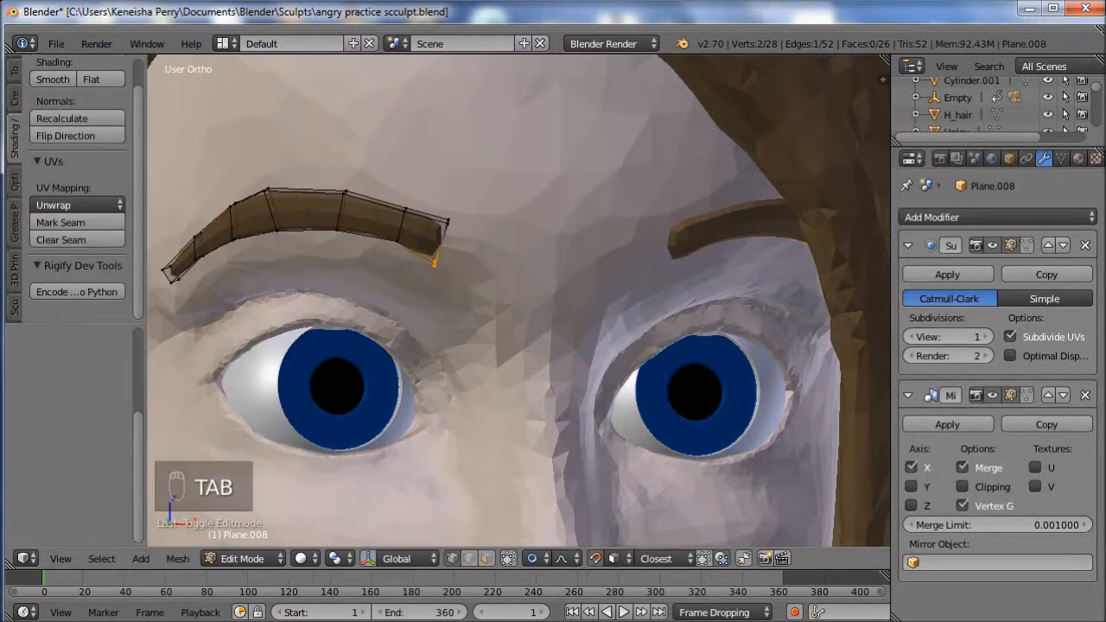
scroll(518, 301, "down", 4)
key("Tab")
scroll(518, 301, "down", 4)
middle_click_drag(519, 381, 596, 233, "shift")
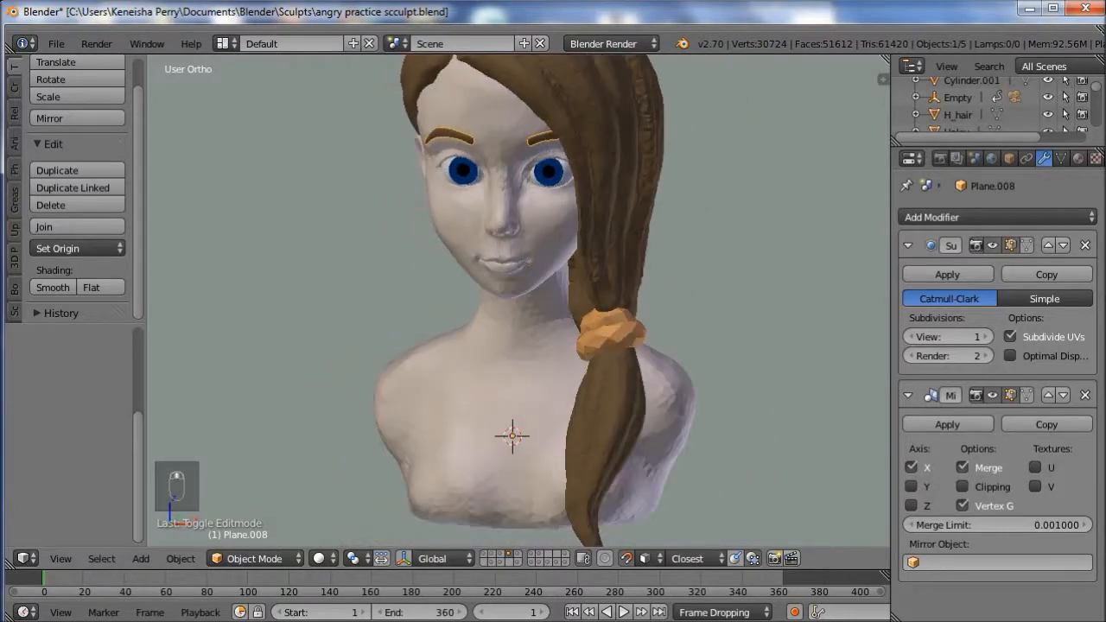
- Sketch a V-shaped shirt neckline on the bust from the front with the Grease Pencil, including a folded collar over the uncovered shoulder
key("KP_1")
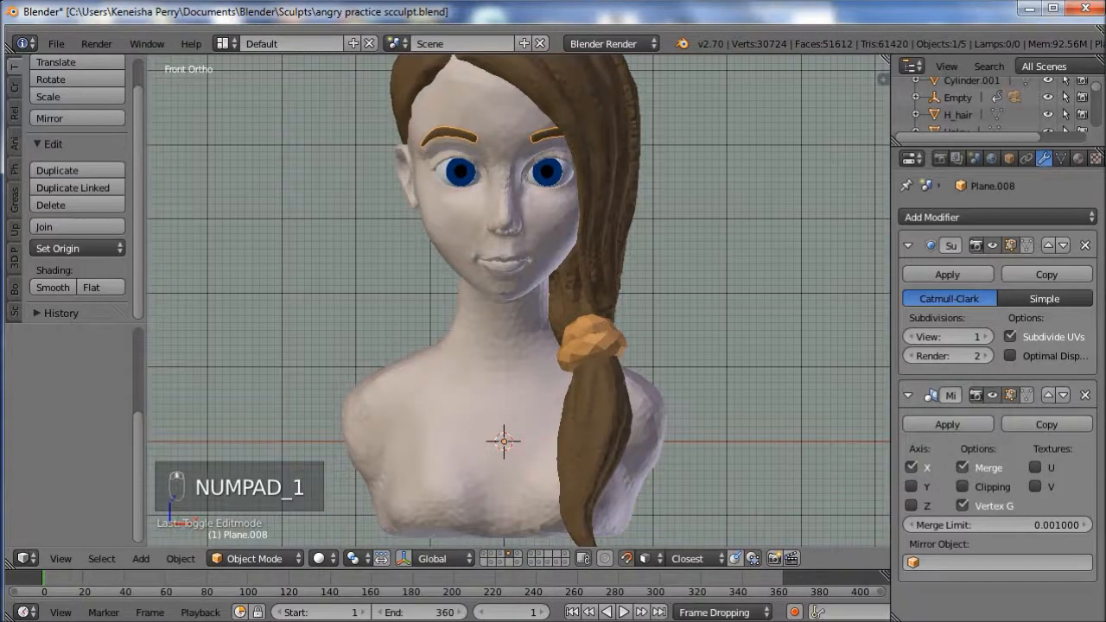
middle_click_drag(553, 345, 557, 232, "shift")
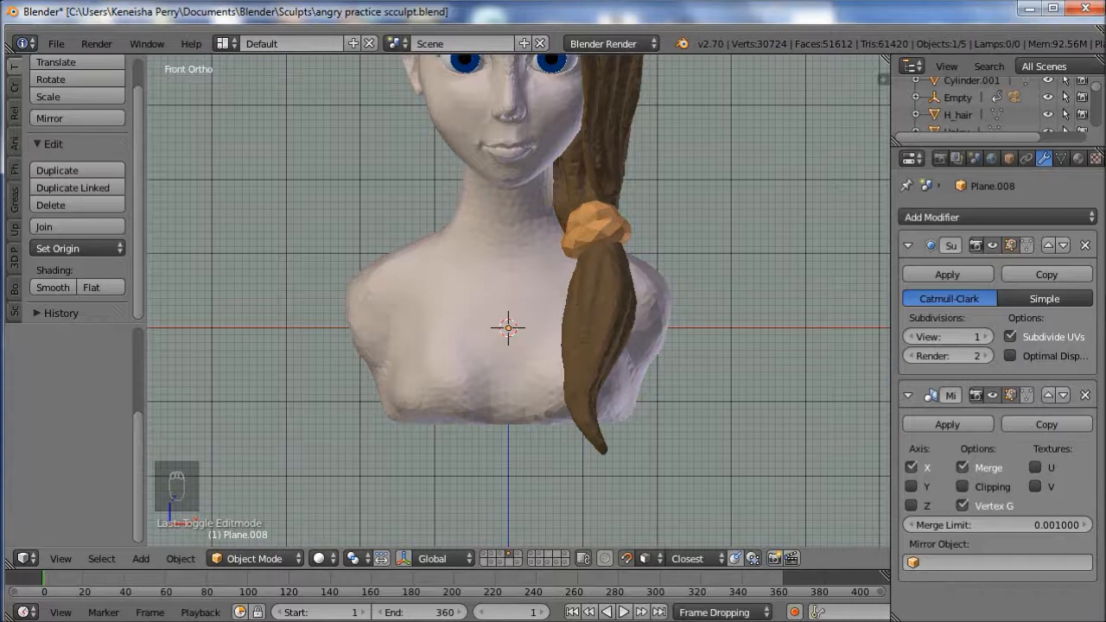
middle_click_drag(508, 327, 454, 452, "shift")
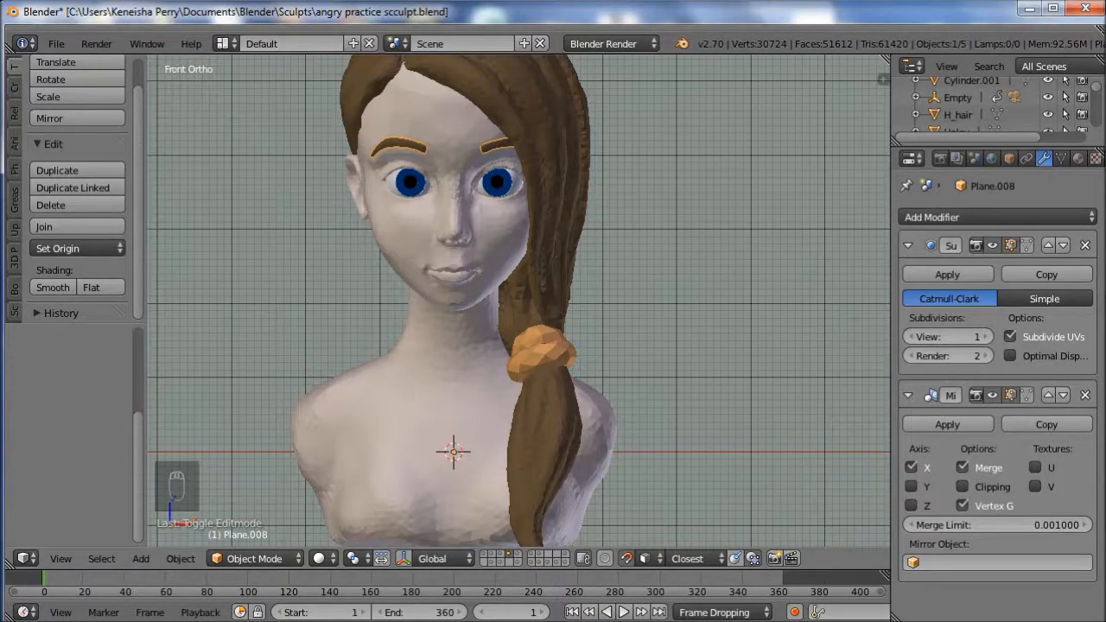
key("d")
mouse_move(394, 343)
left_mouse_down()
mouse_move(451, 444)
mouse_move(509, 346)
left_mouse_up()
left_click_drag(385, 337, 361, 367)
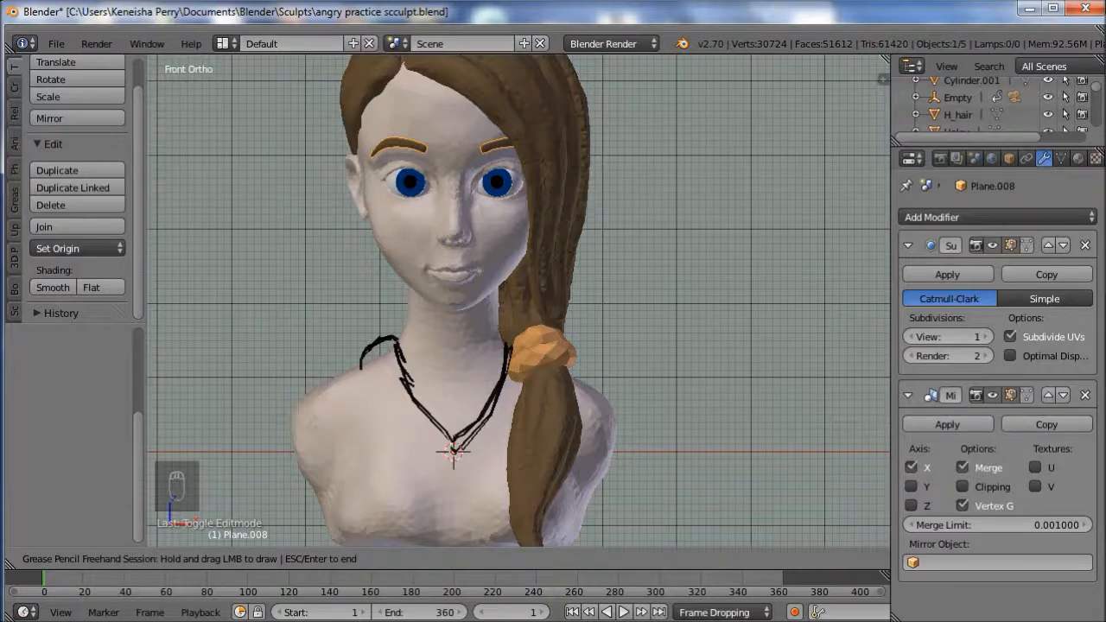
mouse_move(382, 377)
left_mouse_down()
mouse_move(375, 409)
mouse_move(391, 375)
left_mouse_up()
left_click_drag(376, 388, 453, 452)
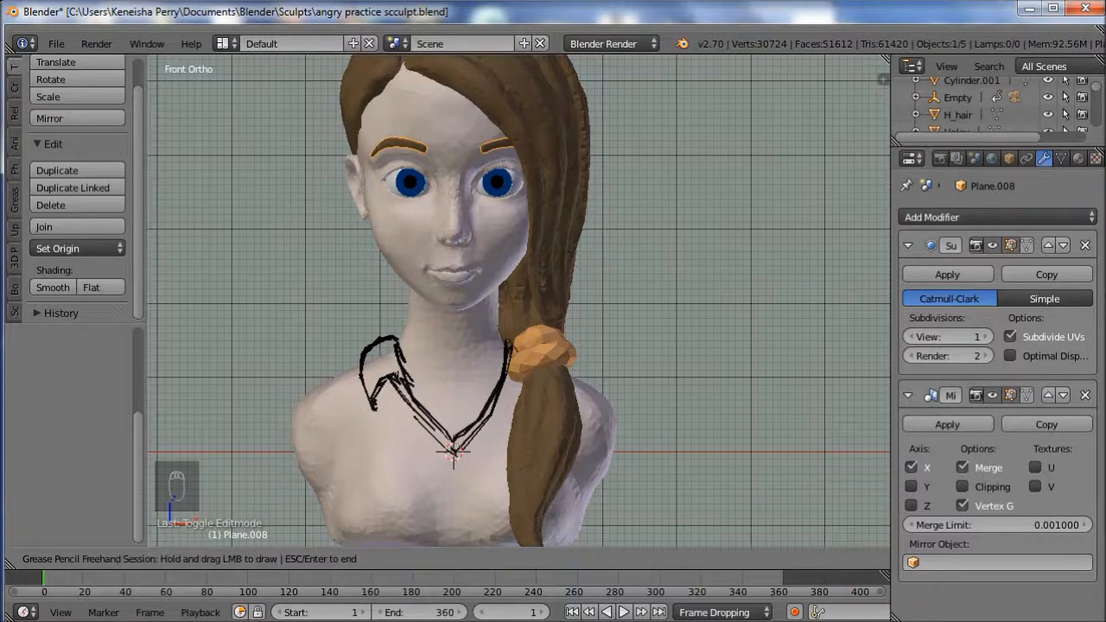
- Sketch the collar edge beside the ponytail and the shirt's front opening down the chest with one button
mouse_move(528, 385)
left_mouse_down()
mouse_move(468, 446)
mouse_move(438, 521)
left_mouse_up()
left_click_drag(453, 453, 438, 546)
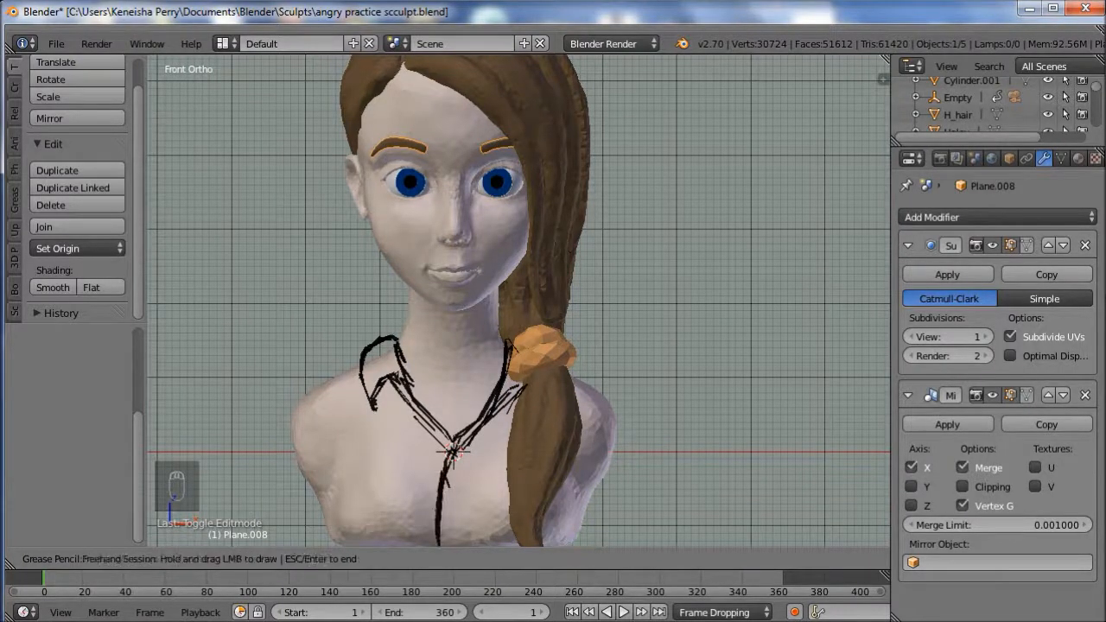
left_click_drag(449, 478, 451, 499)
key("Escape")
key("space")
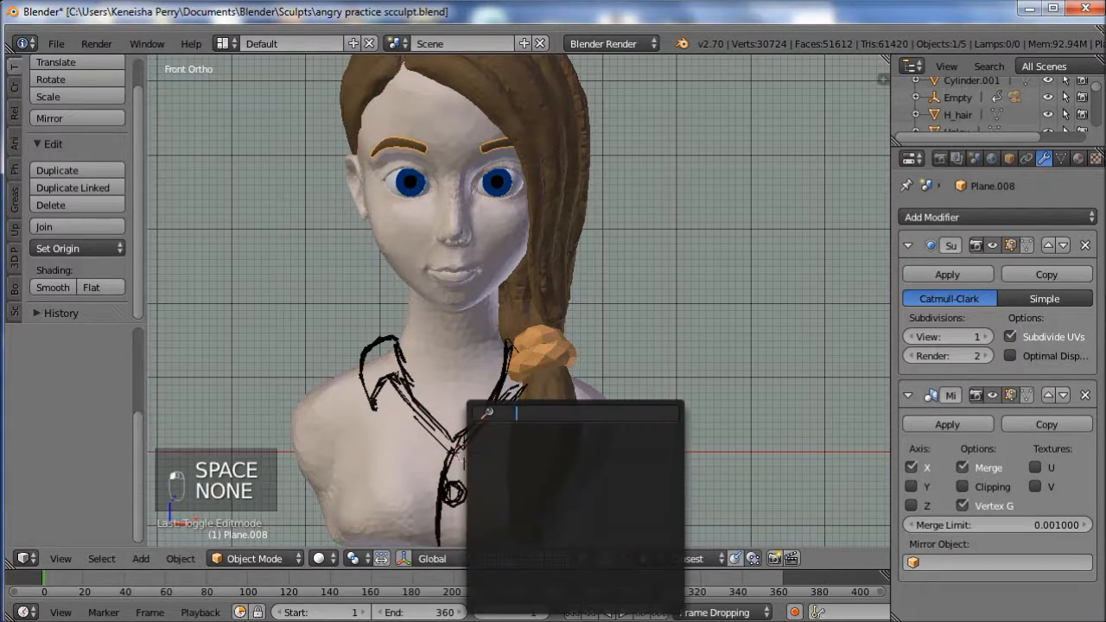
key("Escape")
key("shift+space")
key("shift+space")
key("shift+space")
key("shift+space")
key("shift+space")
key("shift+space")
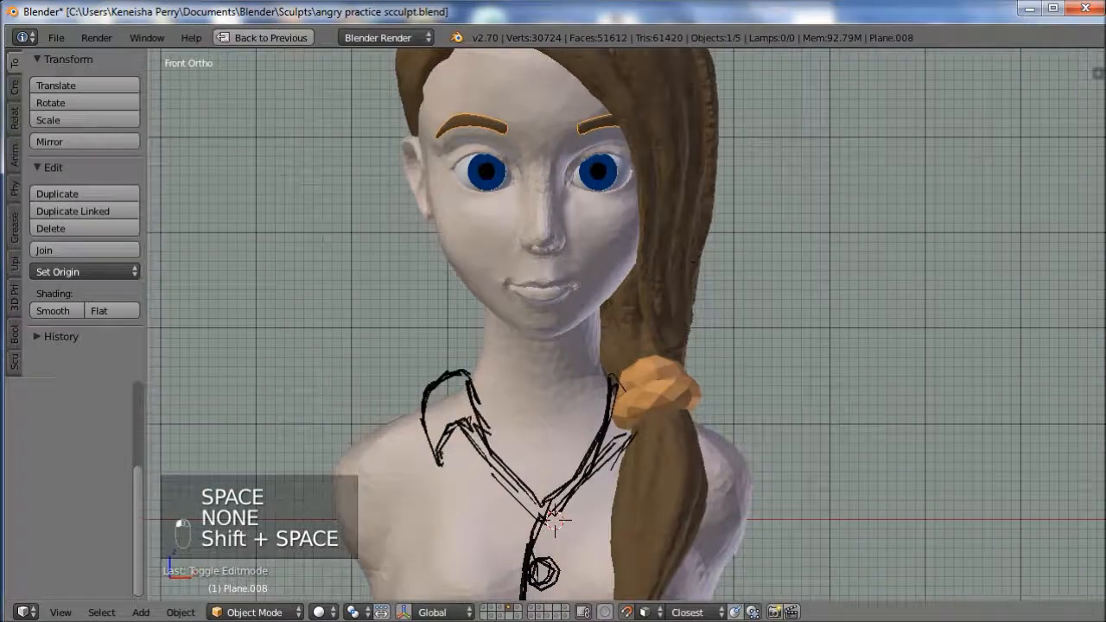
- Sketch a second button below the first and the shirt's hem along the base of the bust
middle_click_drag(455, 429, 439, 352, "shift")
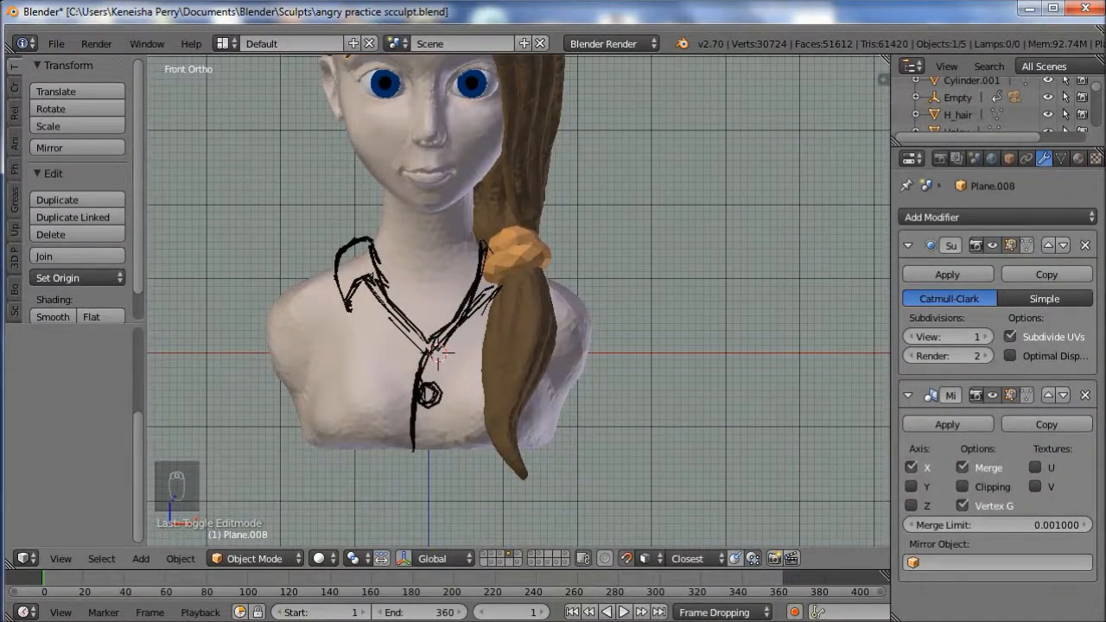
key("d")
mouse_move(430, 424)
left_mouse_down()
mouse_move(425, 438)
mouse_move(435, 433)
left_mouse_up()
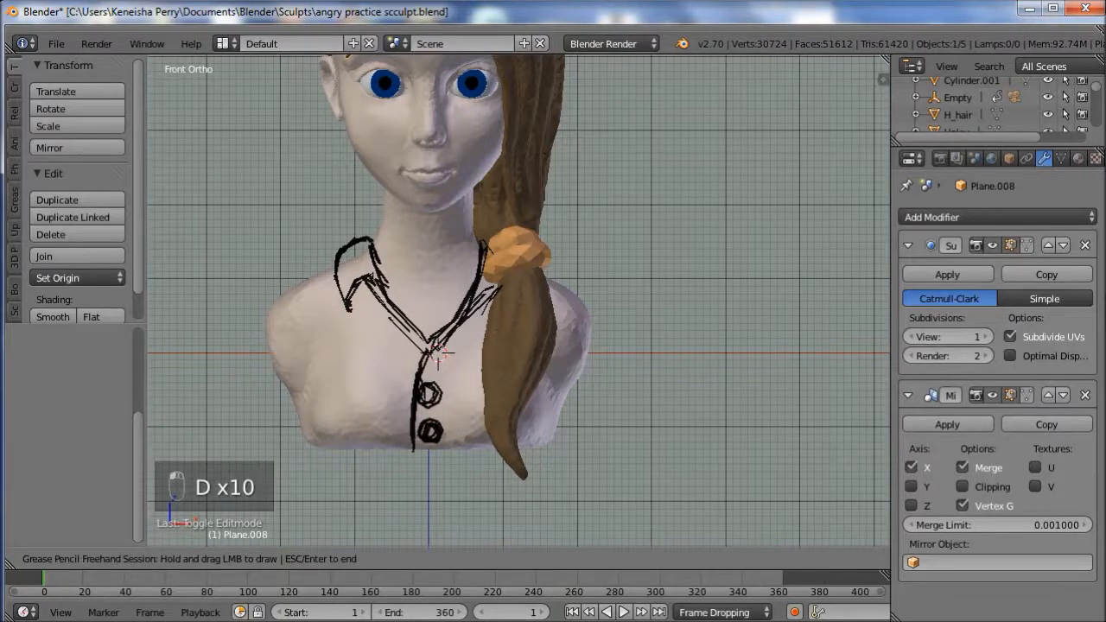
mouse_move(410, 472)
left_mouse_down()
mouse_move(520, 444)
mouse_move(562, 417)
mouse_move(572, 385)
left_mouse_up()
left_click_drag(423, 472, 380, 459)
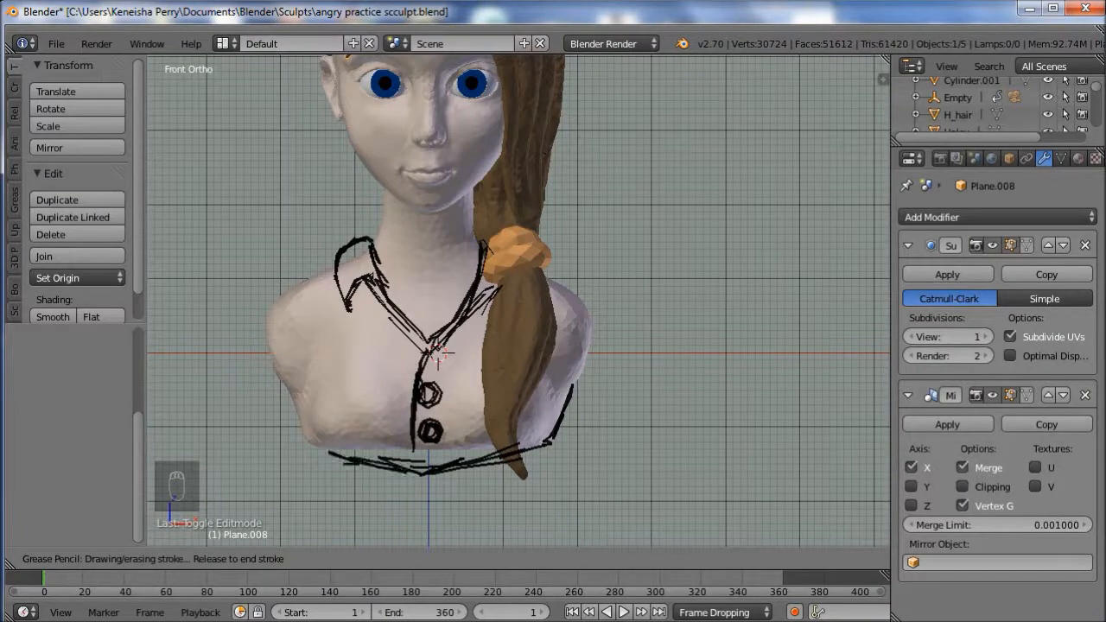
- Sketch the shirt's outer shoulder and side outline, and add armhole seams on both sides of the torso
mouse_move(334, 264)
left_mouse_down()
mouse_move(277, 294)
mouse_move(279, 368)
left_mouse_up()
left_click_drag(258, 330, 290, 393)
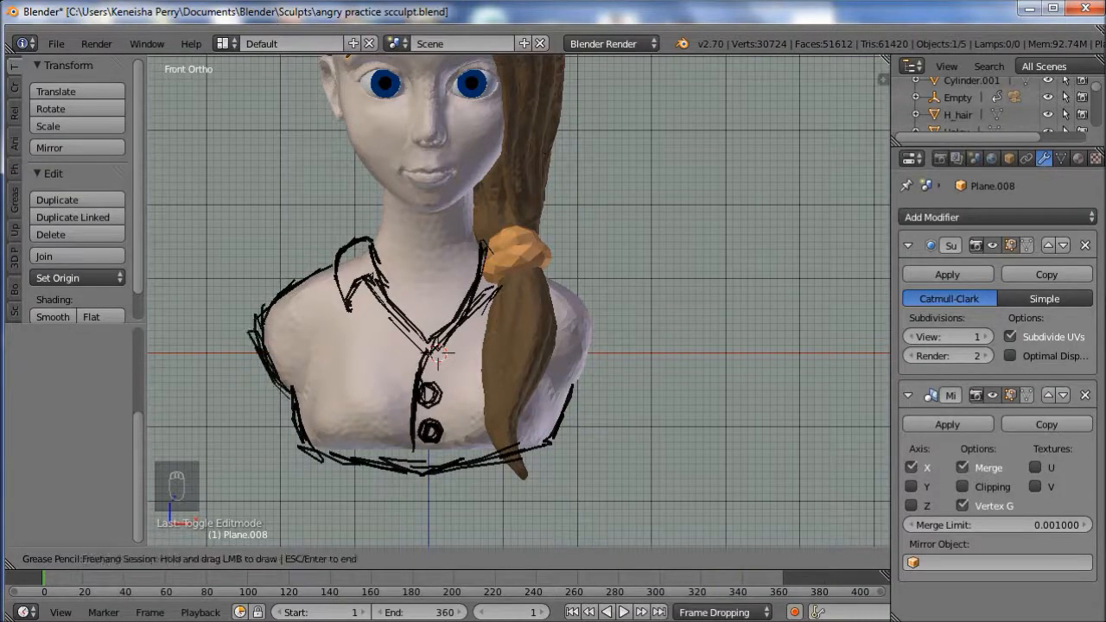
left_click_drag(307, 305, 307, 306)
left_click_drag(310, 369, 306, 385)
left_click_drag(548, 356, 558, 386)
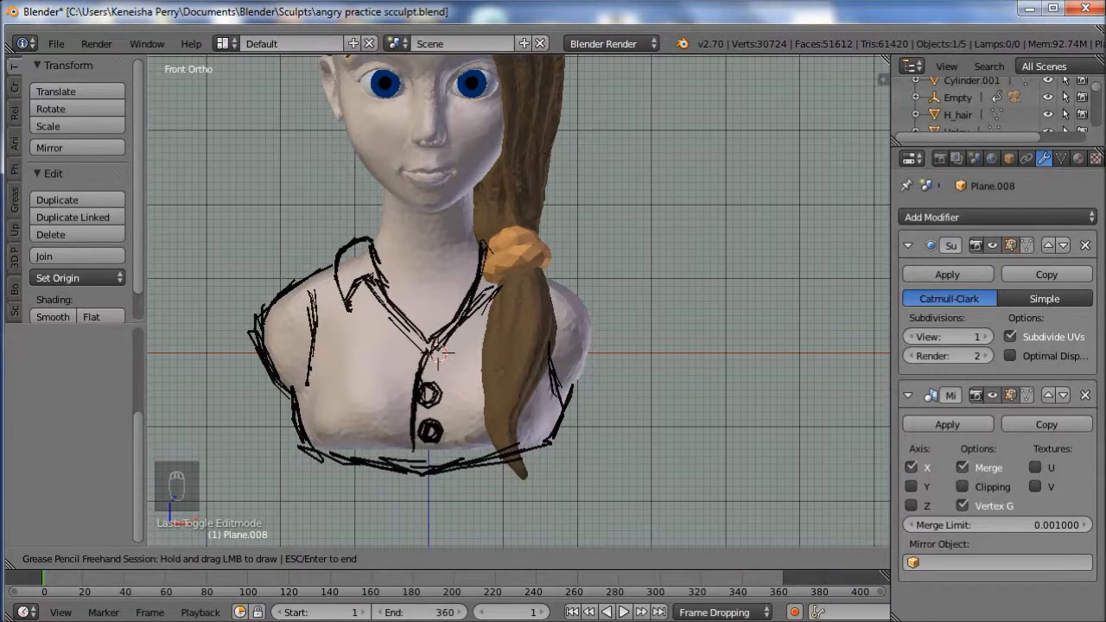
- Sketch fabric folds radiating from the buttons across both sides of the chest and end the Grease Pencil session
mouse_move(412, 428)
left_mouse_down()
mouse_move(347, 433)
mouse_move(377, 430)
mouse_move(362, 431)
mouse_move(380, 390)
mouse_move(351, 381)
left_mouse_up()
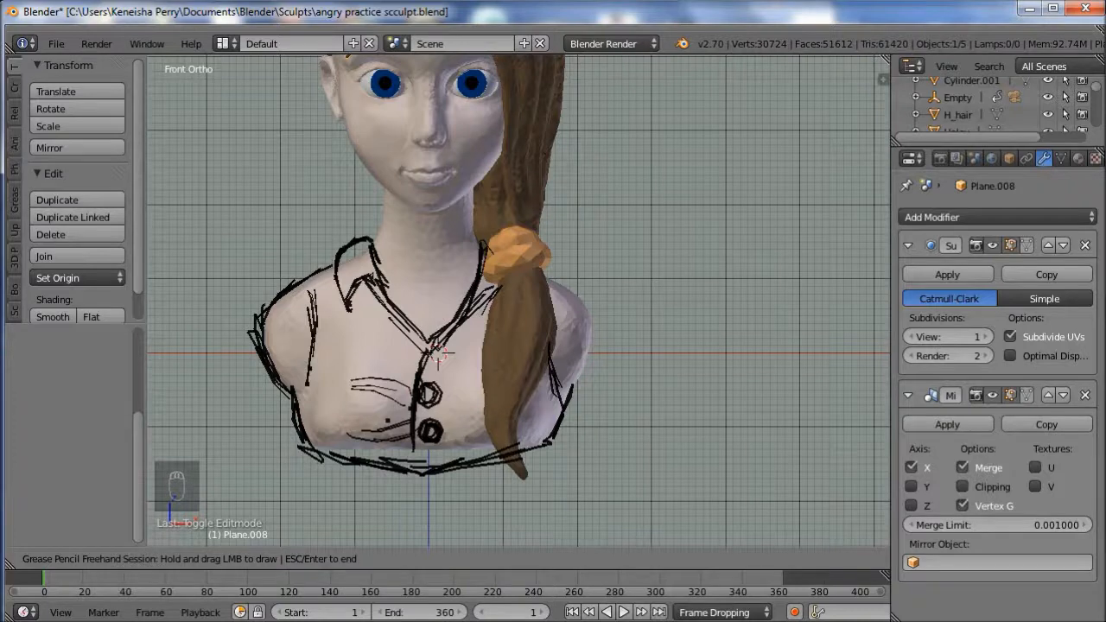
left_click_drag(441, 387, 485, 373)
left_click_drag(439, 391, 477, 381)
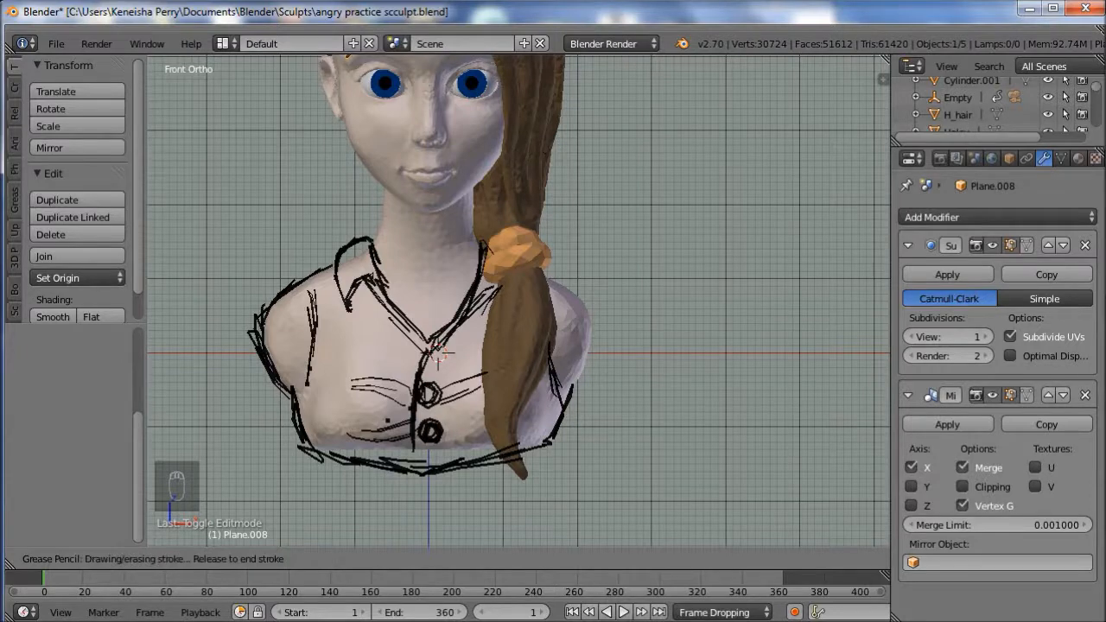
key("Escape")
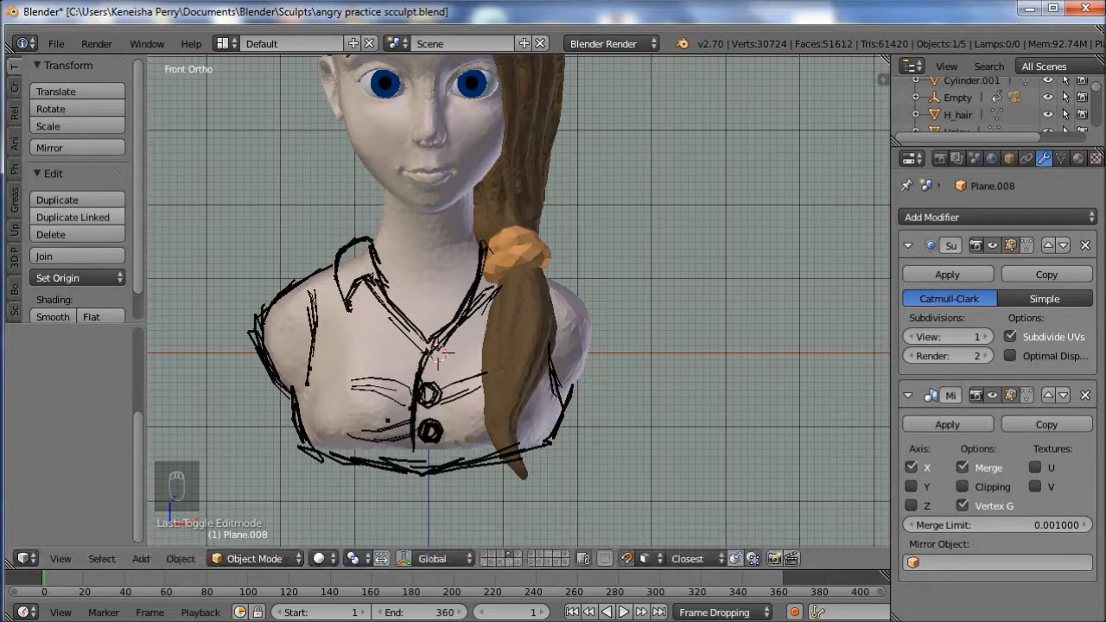
- Turn off Use Sketching Sessions for the Grease Pencil and delete the frame containing the shirt sketch
left_click(15, 200)
left_click(38, 126)
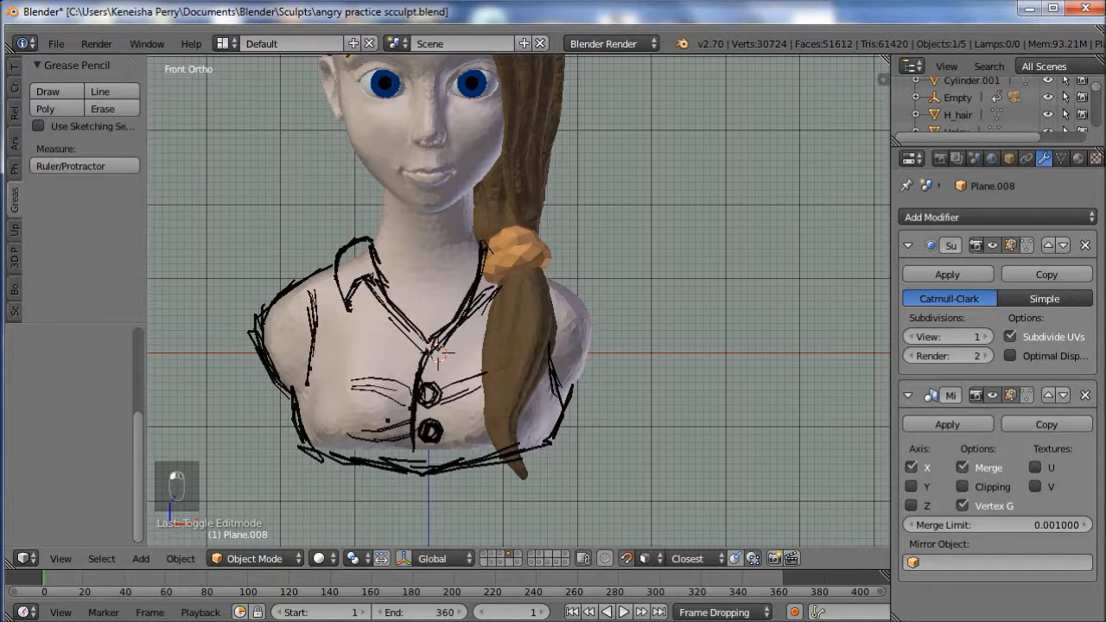
key("n")
scroll(784, 260, "up", 15)
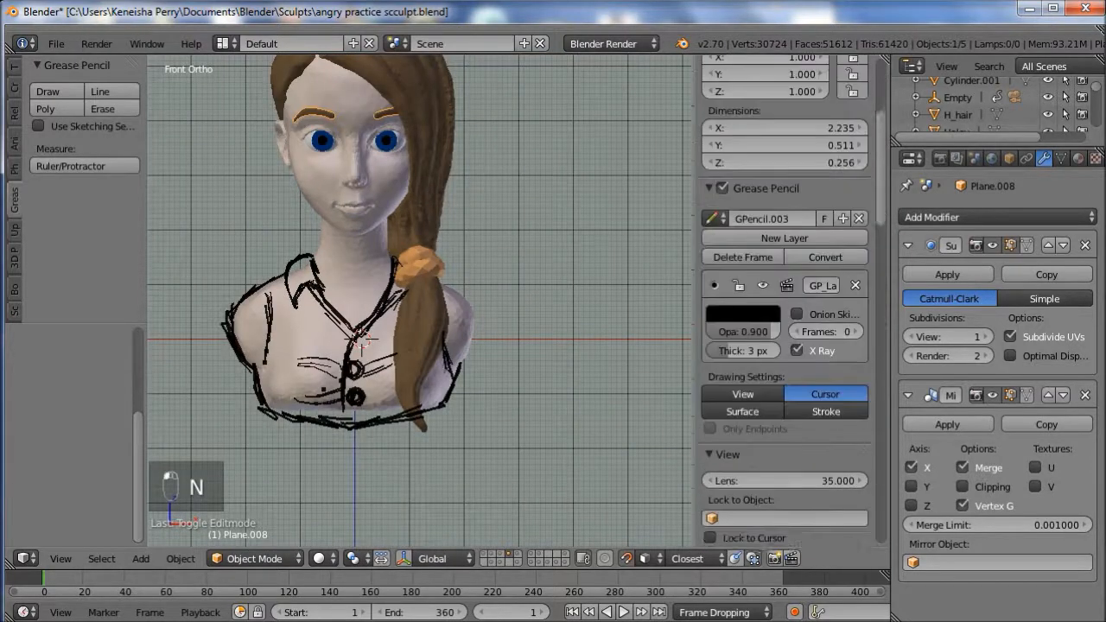
scroll(785, 302, "down", 4)
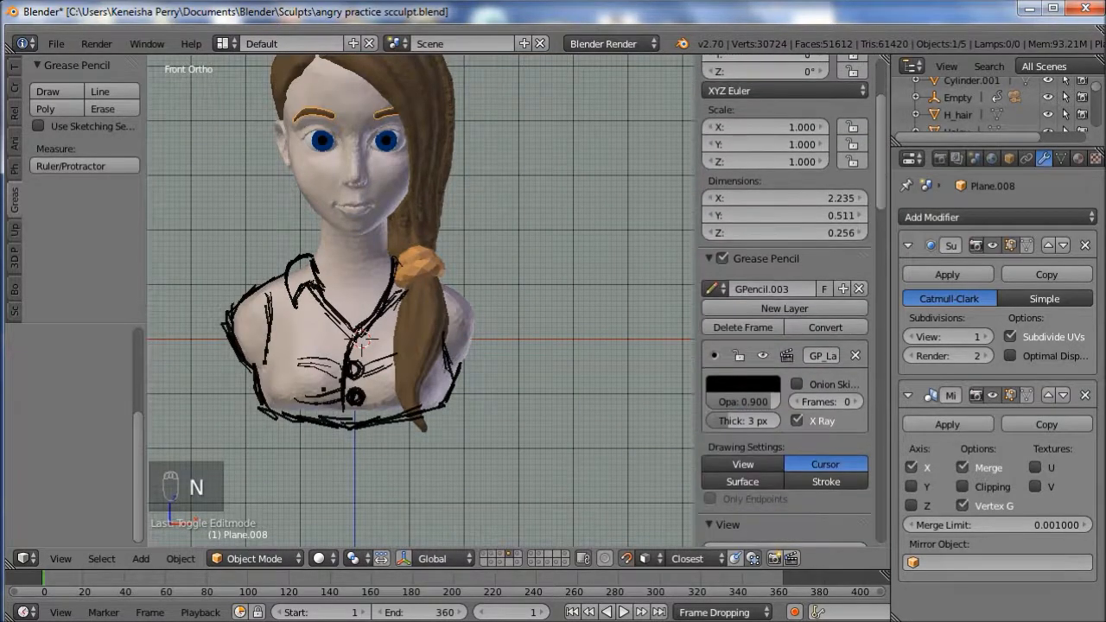
left_click(743, 327)
key("n")
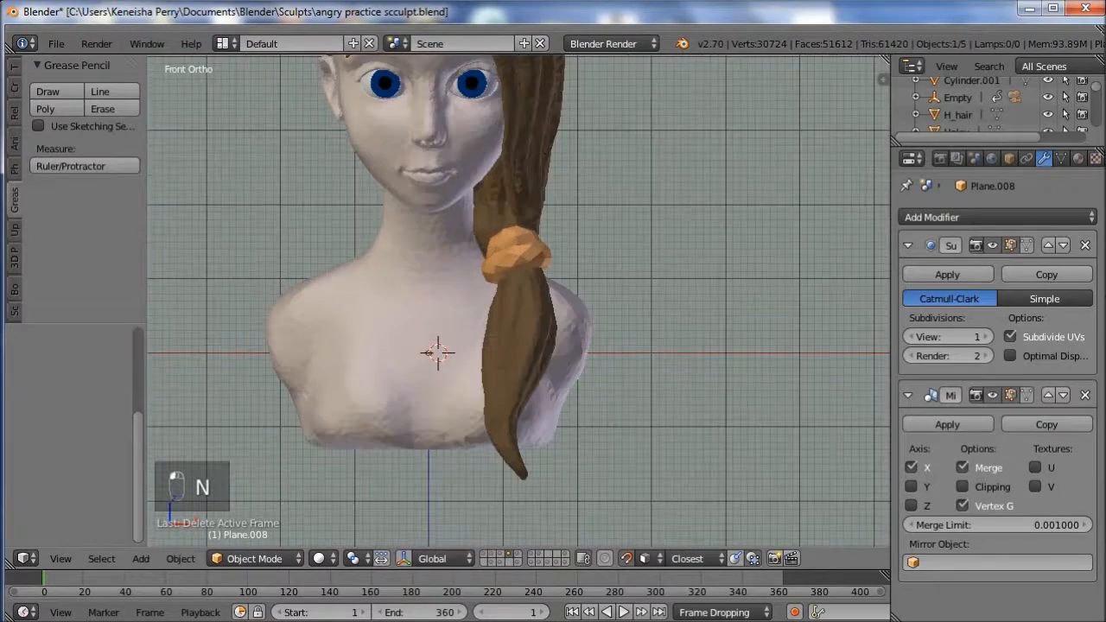
- Put the bust mesh into Sculpt Mode, with its head and torso seen from the front
middle_click_drag(518, 199, 546, 410, "shift")
middle_click_drag(518, 303, 626, 306)
middle_click_drag(519, 346, 518, 242, "shift")
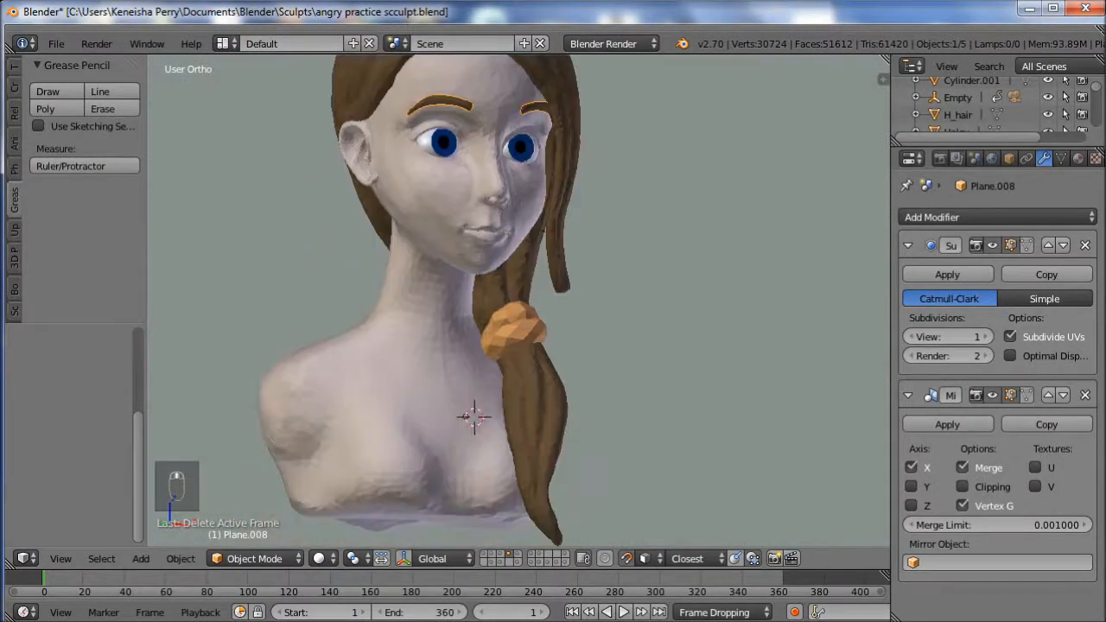
middle_click_drag(519, 303, 495, 303)
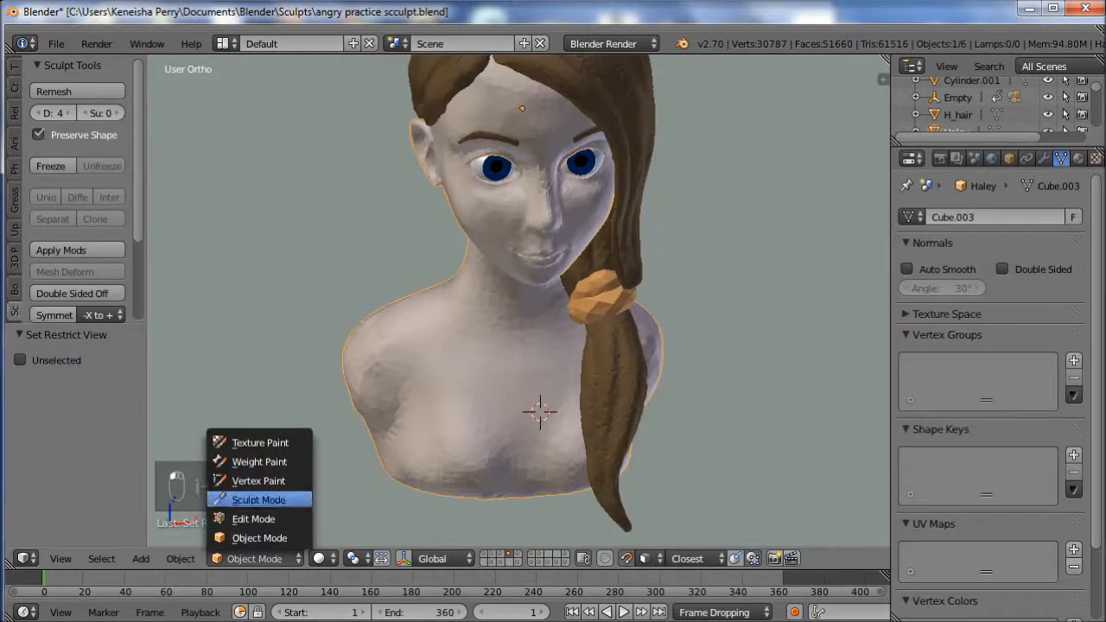
left_click(251, 496)
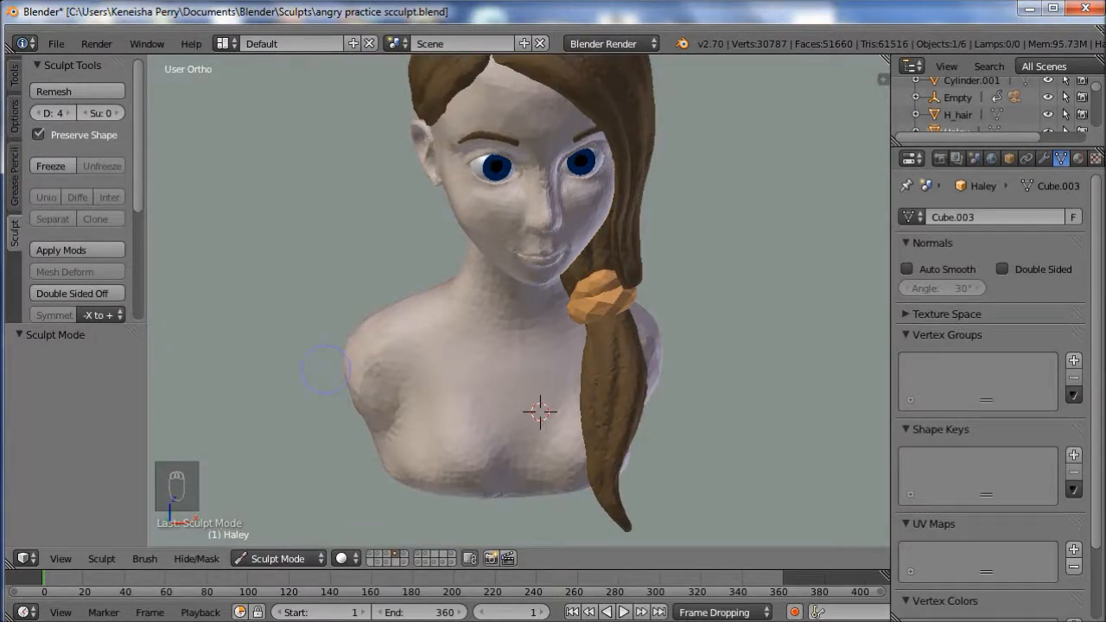
middle_click_drag(540, 412, 527, 415)
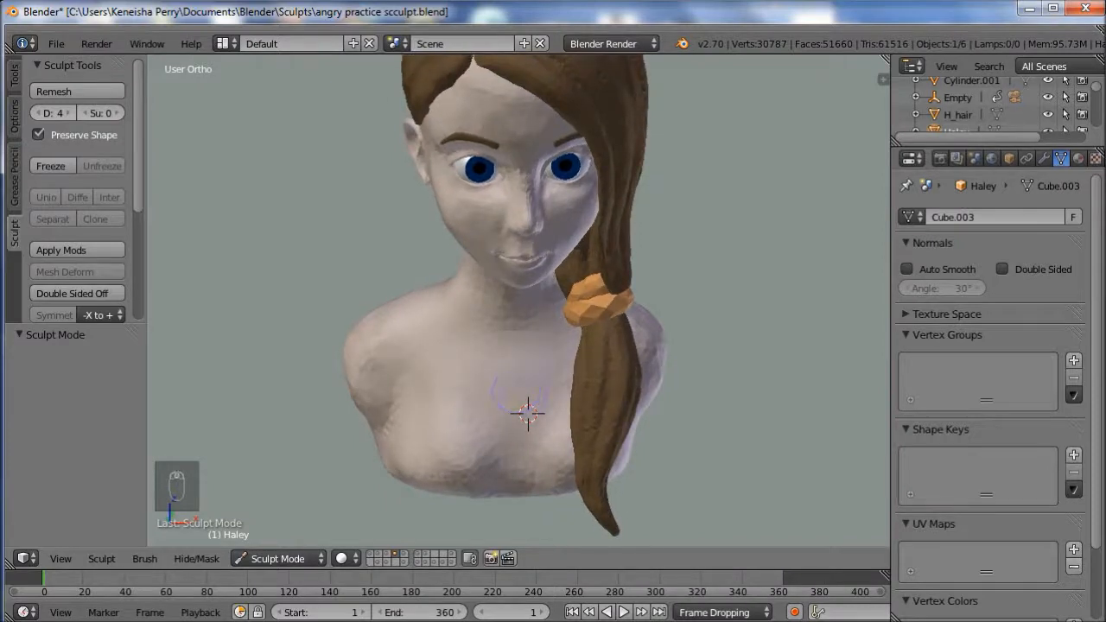
- With the Mask brush, paint a mask over one front half of the torso, from the shoulder down to the chest's lower edge
key("m")
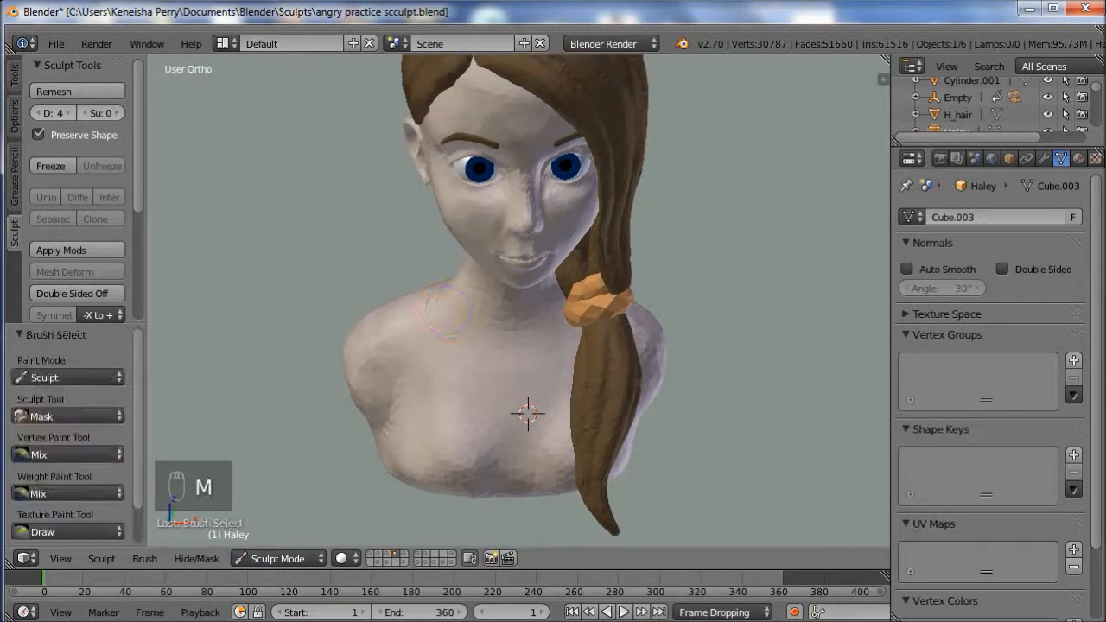
key("g")
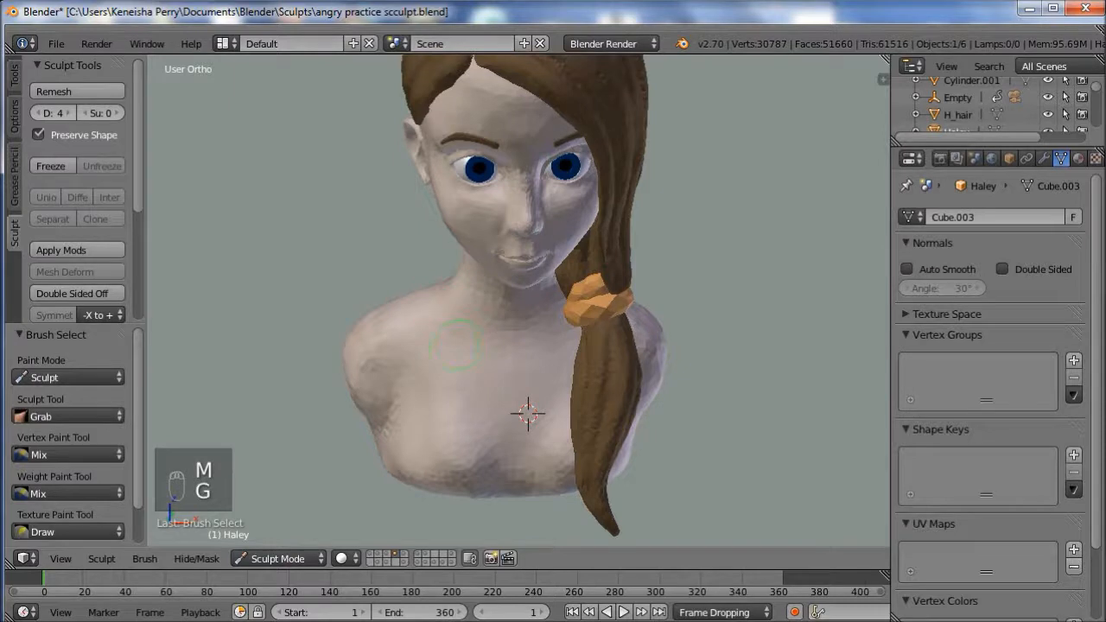
key("m")
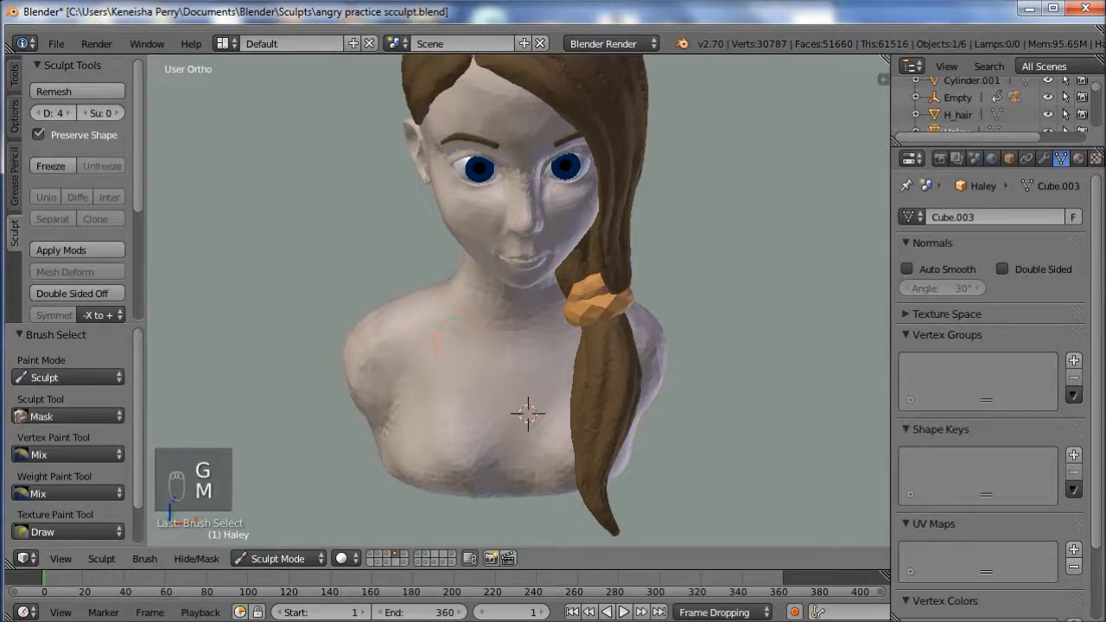
left_click(14, 75)
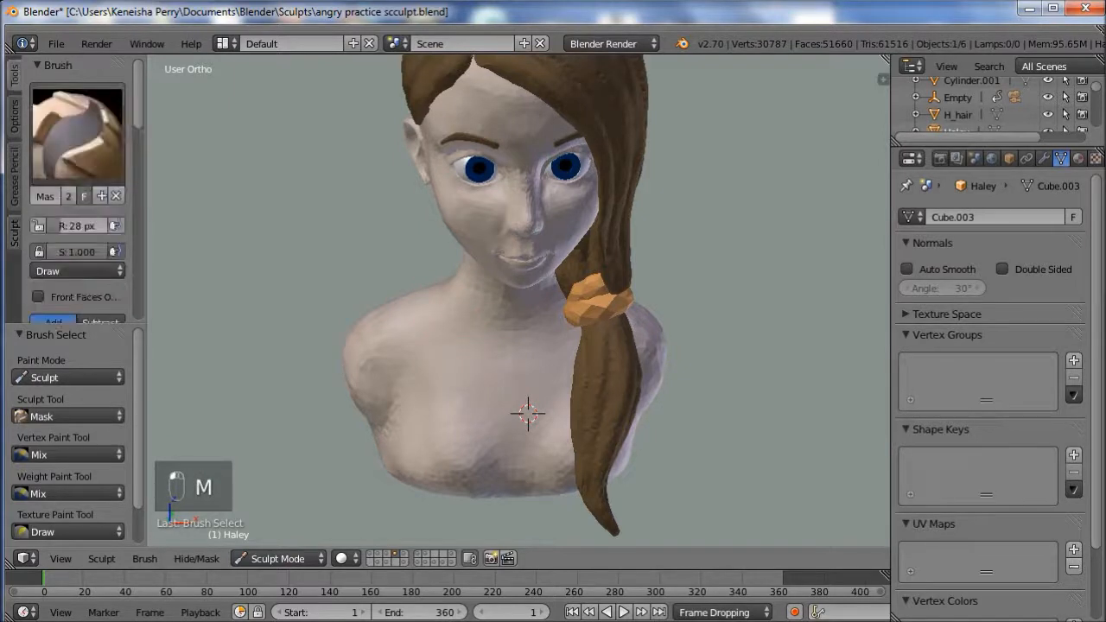
scroll(78, 190, "down", 2)
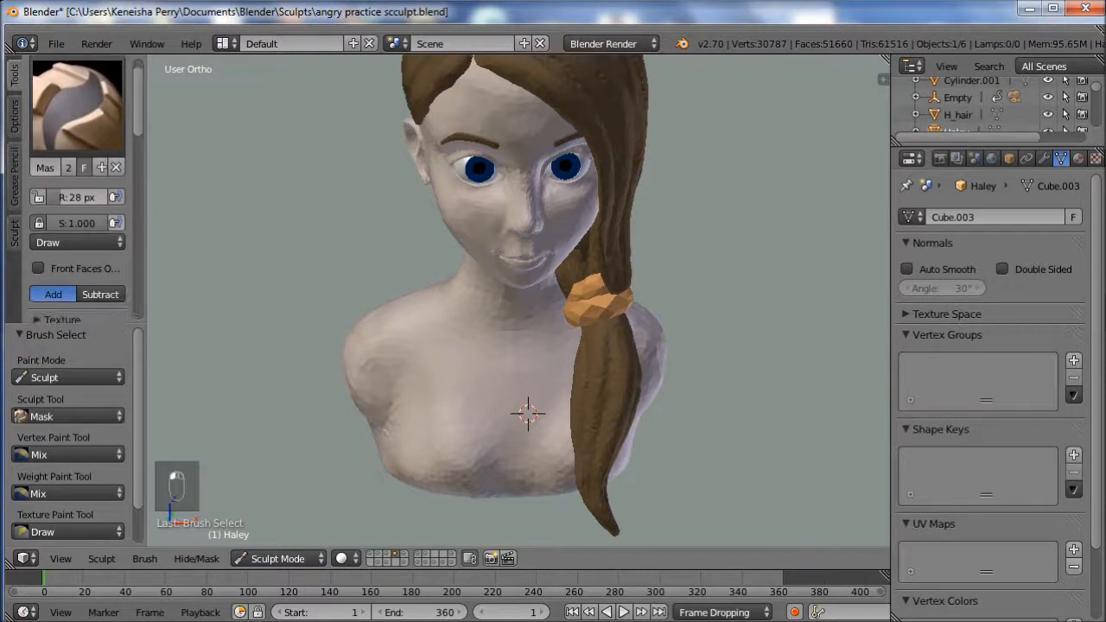
left_click(14, 234)
mouse_move(423, 294)
left_mouse_down()
mouse_move(451, 356)
mouse_move(519, 416)
mouse_move(517, 466)
mouse_move(493, 423)
mouse_move(474, 449)
mouse_move(429, 338)
mouse_move(385, 304)
mouse_move(359, 373)
mouse_move(380, 422)
mouse_move(445, 467)
mouse_move(486, 476)
mouse_move(403, 463)
mouse_move(505, 478)
mouse_move(494, 487)
mouse_move(437, 405)
mouse_move(420, 449)
mouse_move(366, 389)
left_mouse_up()
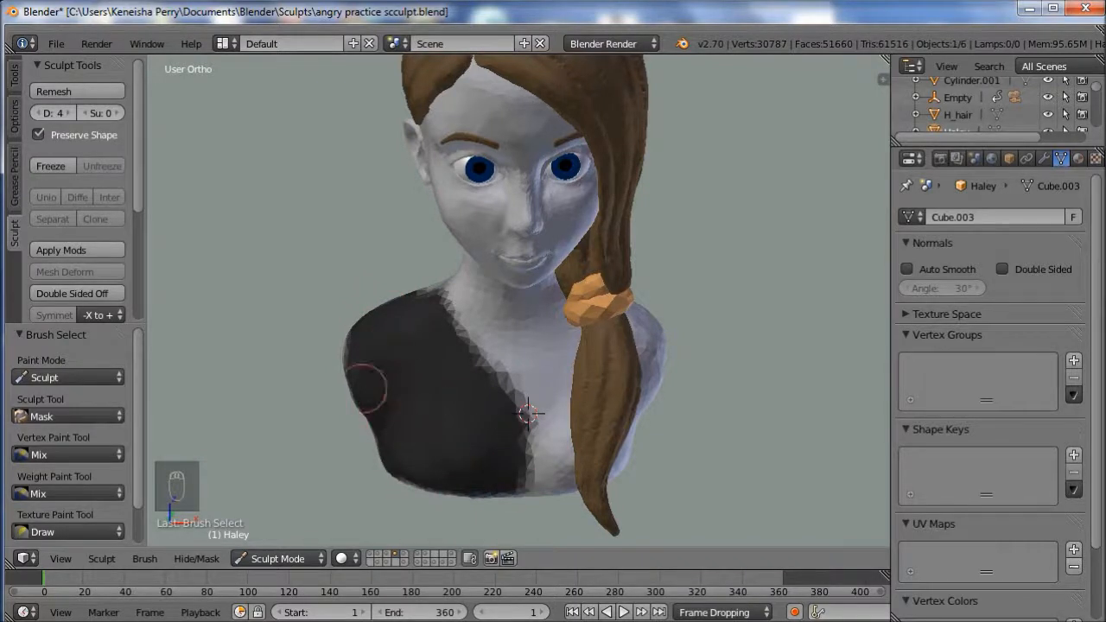
- Extend the mask over the same shoulder and side, and across the whole back up to the base of the neck
mouse_move(393, 380)
middle_mouse_down()
mouse_move(573, 388)
mouse_move(661, 366)
middle_mouse_up()
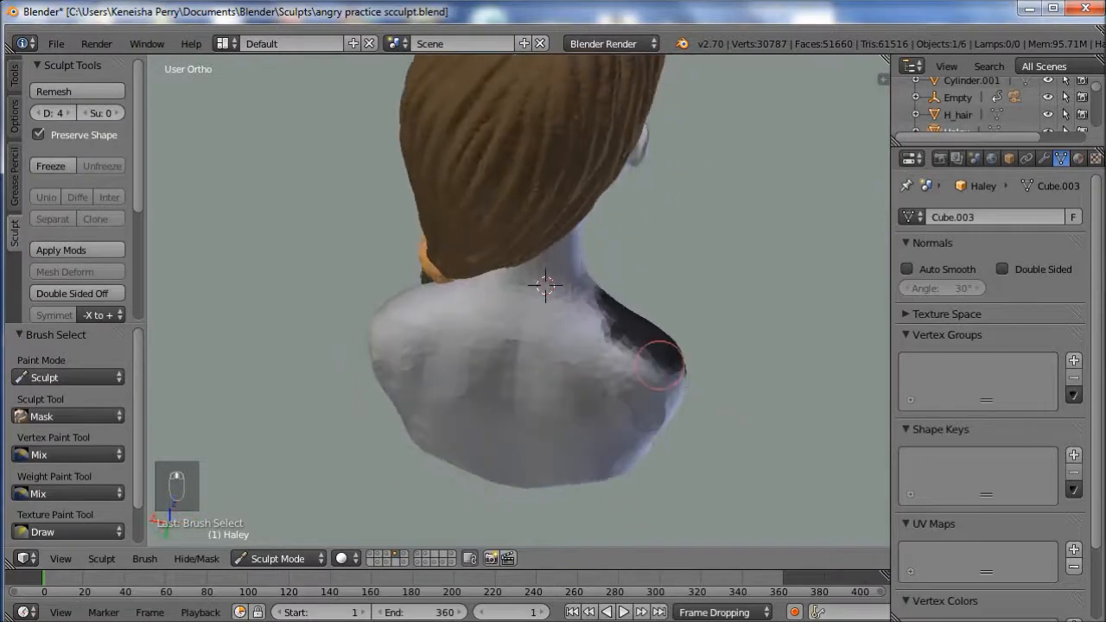
mouse_move(635, 337)
left_mouse_down()
mouse_move(592, 322)
mouse_move(499, 339)
mouse_move(432, 303)
mouse_move(541, 345)
mouse_move(637, 341)
mouse_move(510, 407)
mouse_move(588, 395)
mouse_move(619, 408)
mouse_move(538, 452)
mouse_move(568, 462)
mouse_move(510, 462)
mouse_move(605, 467)
mouse_move(657, 424)
mouse_move(662, 400)
mouse_move(647, 400)
left_mouse_up()
middle_click_drag(647, 435, 545, 360)
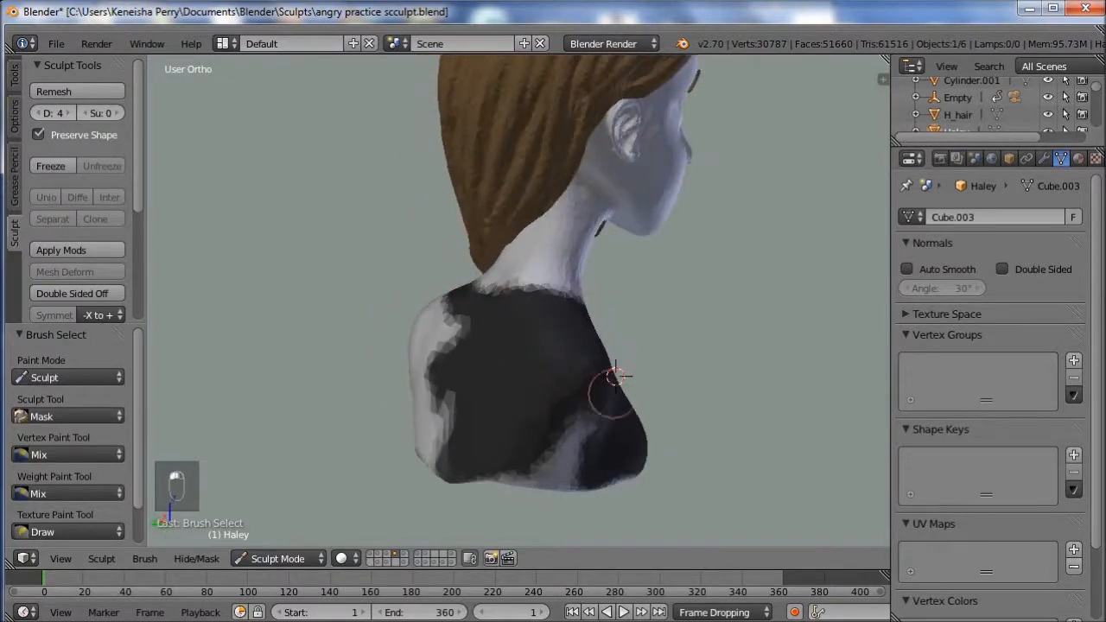
mouse_move(567, 354)
left_mouse_down()
mouse_move(516, 434)
mouse_move(576, 452)
mouse_move(497, 455)
mouse_move(595, 464)
mouse_move(464, 438)
left_mouse_up()
middle_click_drag(464, 439, 648, 447)
mouse_move(507, 316)
left_mouse_down()
mouse_move(423, 321)
mouse_move(399, 350)
mouse_move(408, 395)
mouse_move(395, 383)
mouse_move(420, 456)
mouse_move(556, 469)
mouse_move(437, 432)
mouse_move(507, 402)
mouse_move(415, 370)
mouse_move(506, 338)
left_mouse_up()
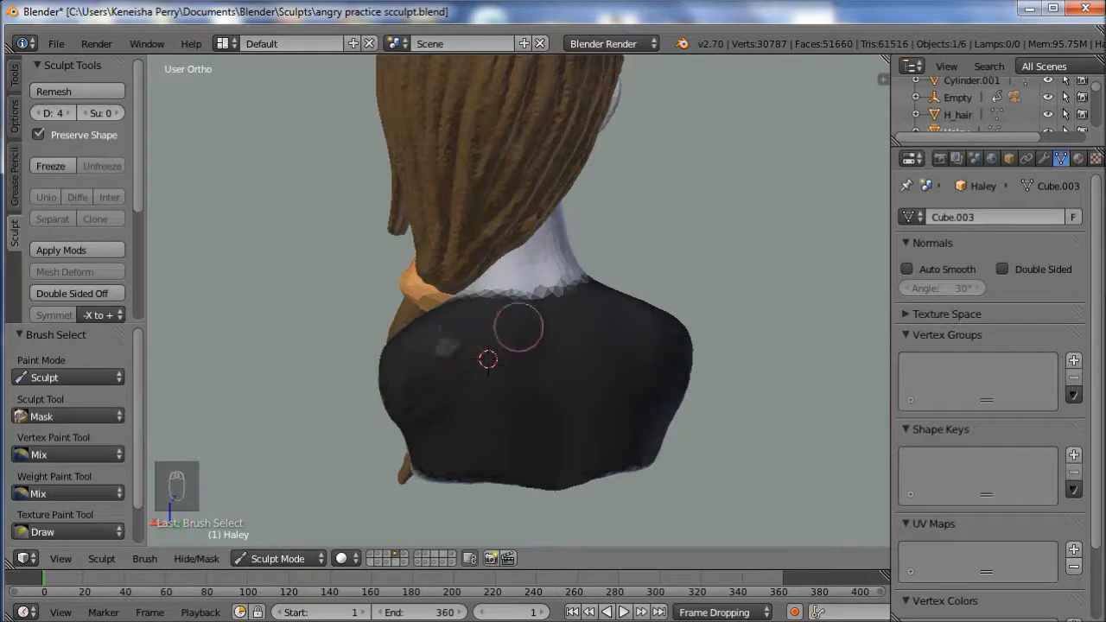
- Mask the remaining front half and the shoulder behind the ponytail, leaving a V-shaped neckline unmasked
middle_click_drag(470, 400, 726, 397)
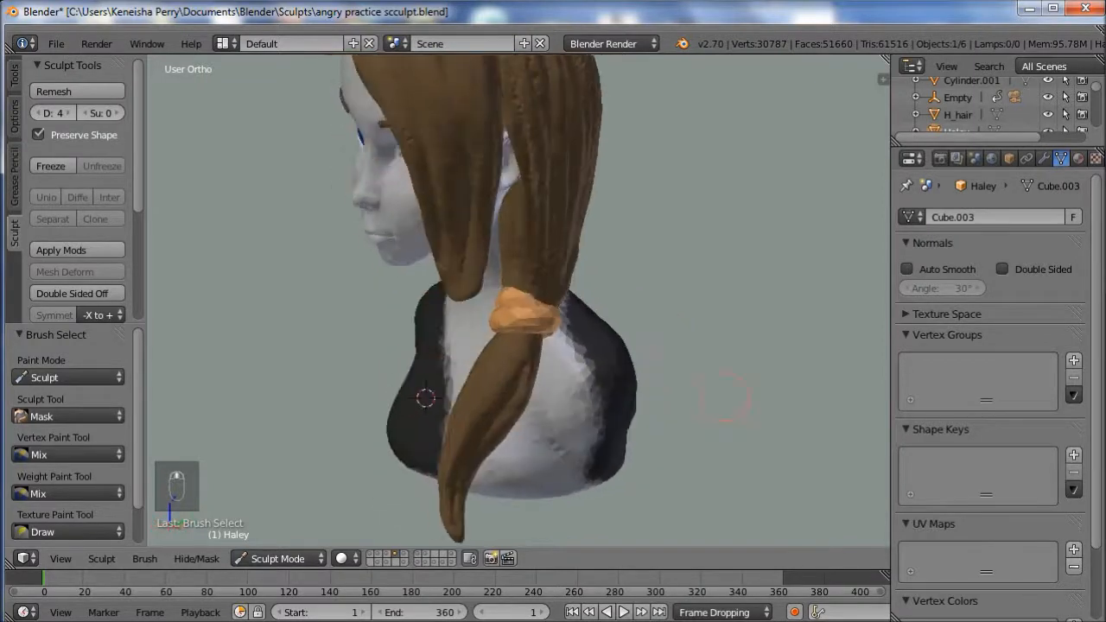
middle_click_drag(587, 396, 532, 396)
left_click_drag(471, 423, 609, 342)
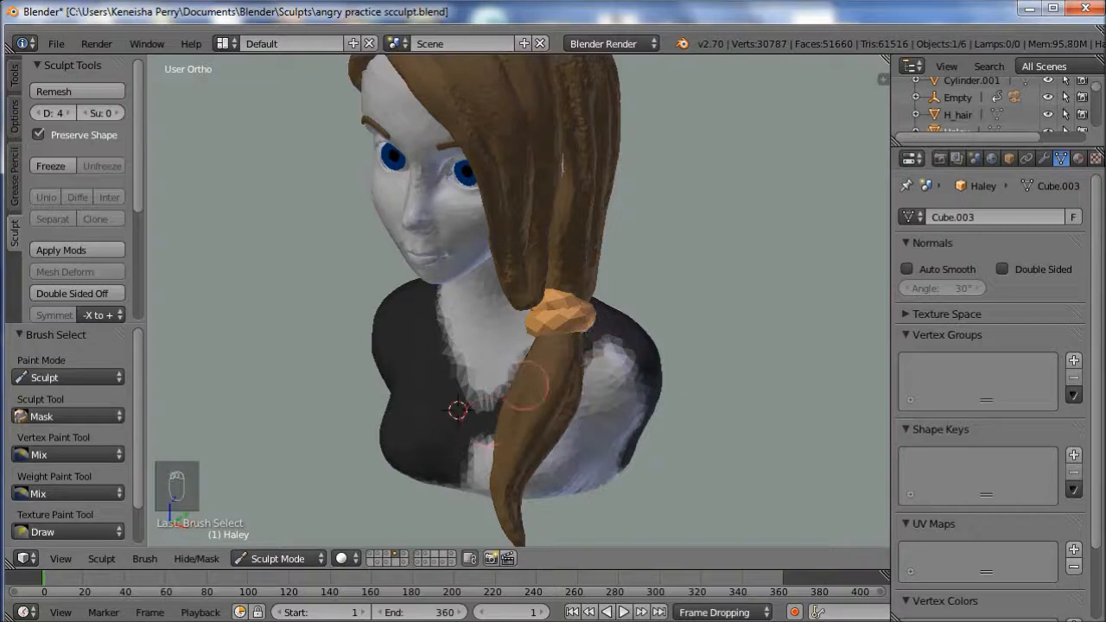
mouse_move(502, 407)
middle_mouse_down()
mouse_move(605, 378)
mouse_move(570, 373)
middle_mouse_up()
mouse_move(482, 439)
left_mouse_down()
mouse_move(526, 432)
mouse_move(572, 456)
mouse_move(611, 453)
mouse_move(570, 431)
mouse_move(612, 417)
mouse_move(553, 409)
mouse_move(637, 323)
left_mouse_up()
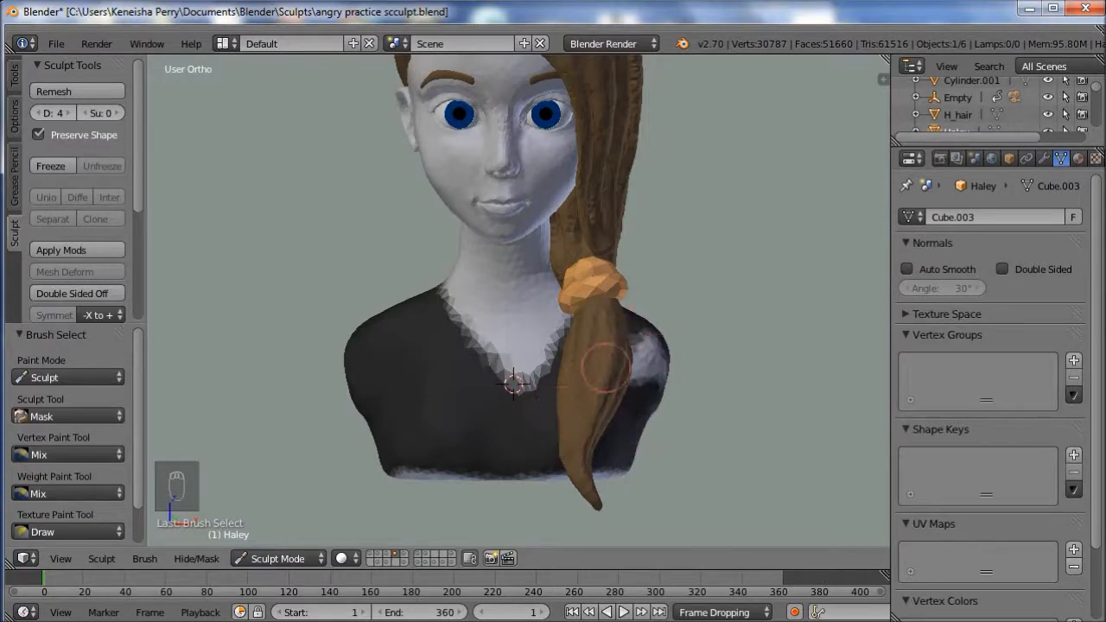
left_click_drag(605, 367, 644, 391)
middle_click_drag(676, 419, 467, 393)
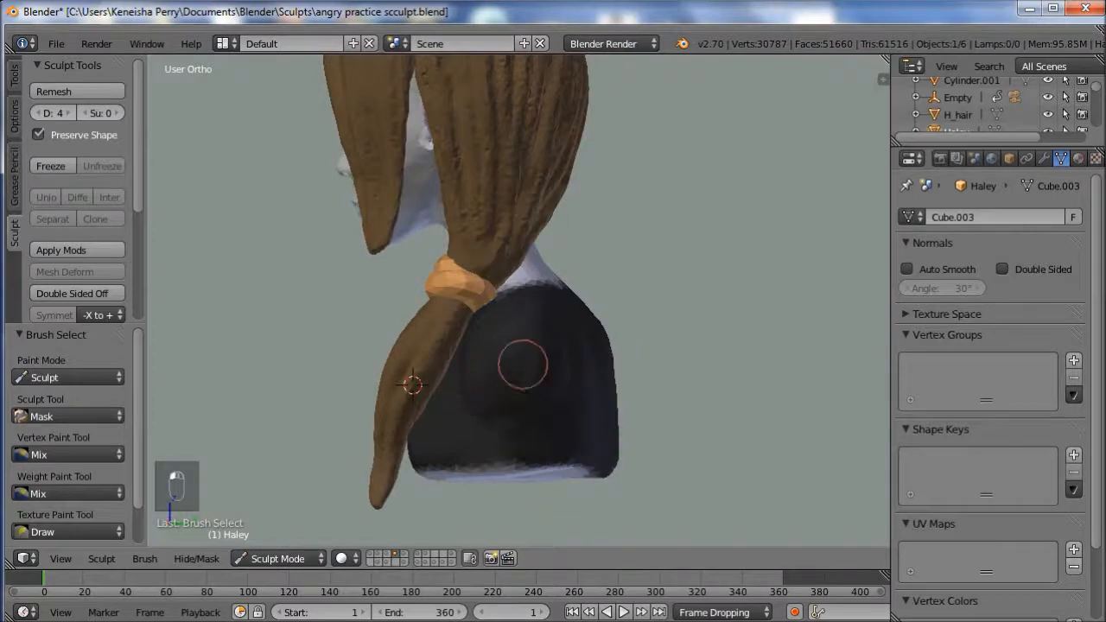
mouse_move(521, 365)
middle_mouse_down()
mouse_move(531, 447)
mouse_move(652, 488)
mouse_move(371, 359)
middle_mouse_up()
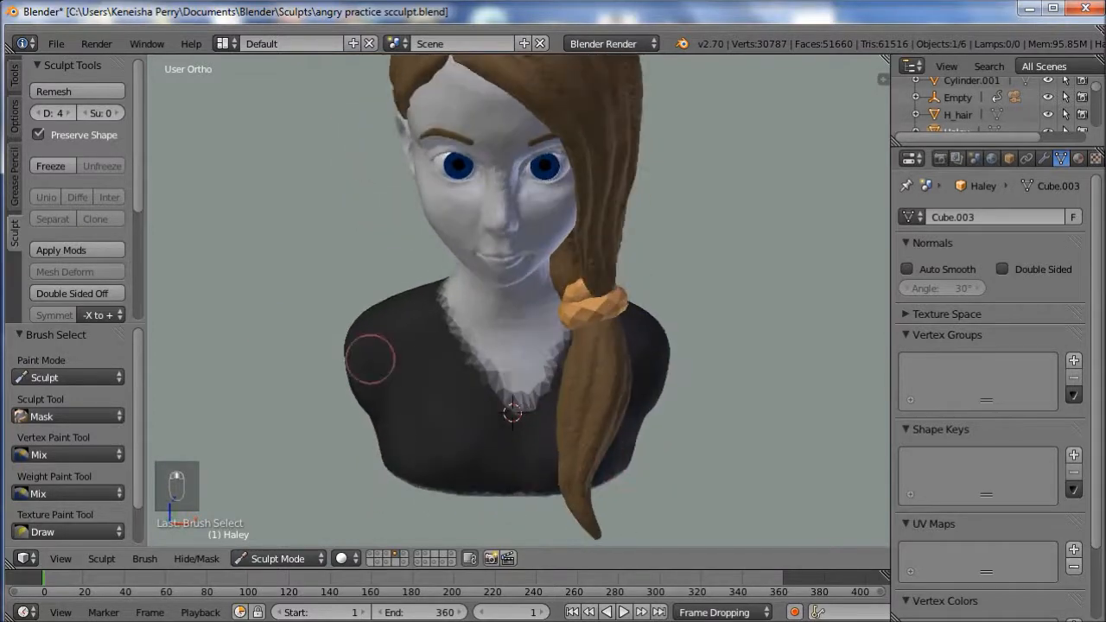
- Extract the masked torso area as a separate shirt mesh with the Solid style
scroll(78, 190, "down", 2)
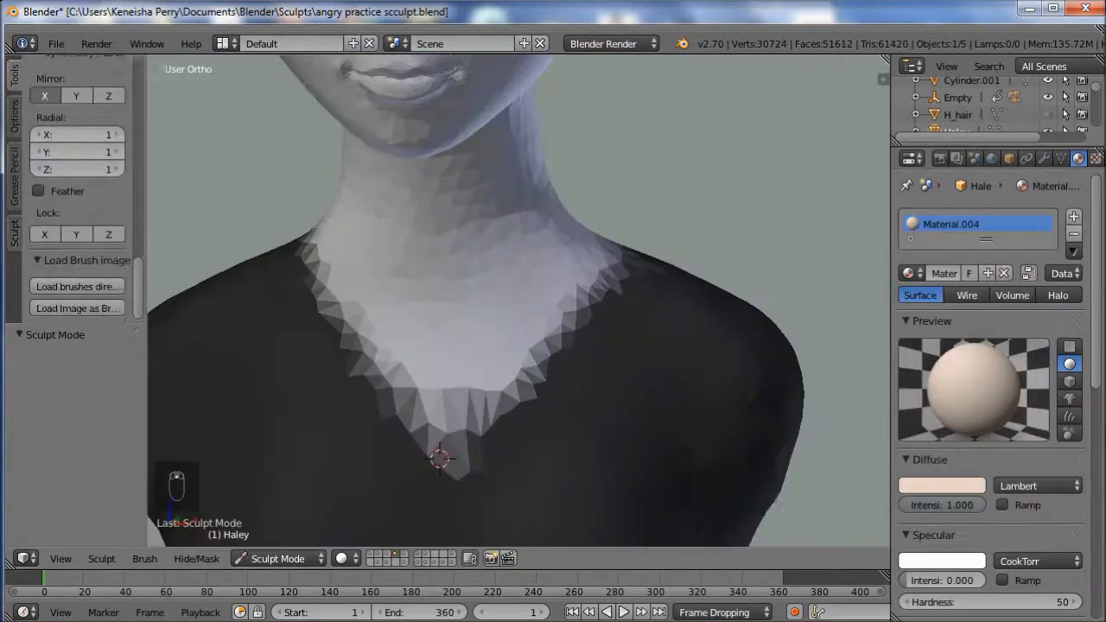
scroll(78, 190, "up", 3)
scroll(78, 190, "up", 4)
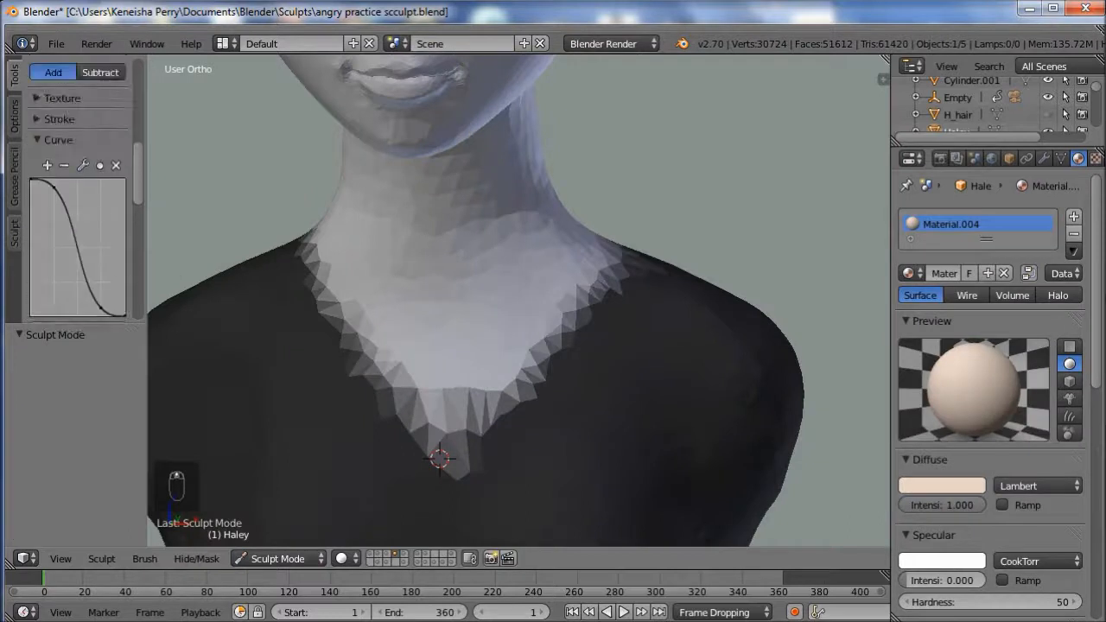
left_click(14, 232)
left_click_drag(138, 173, 138, 282)
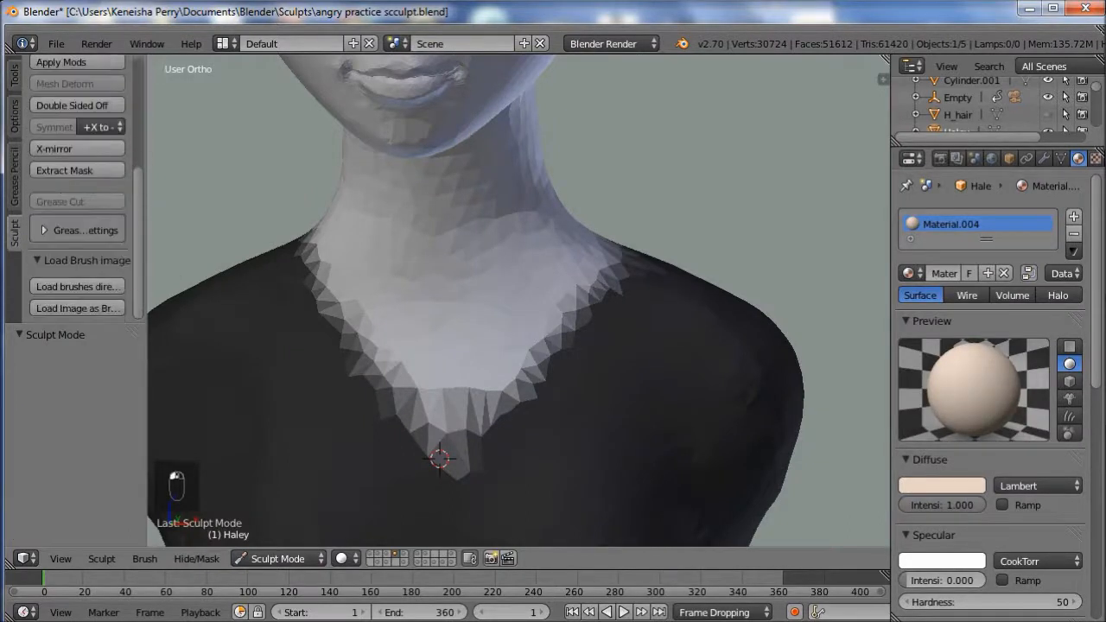
left_click(64, 170)
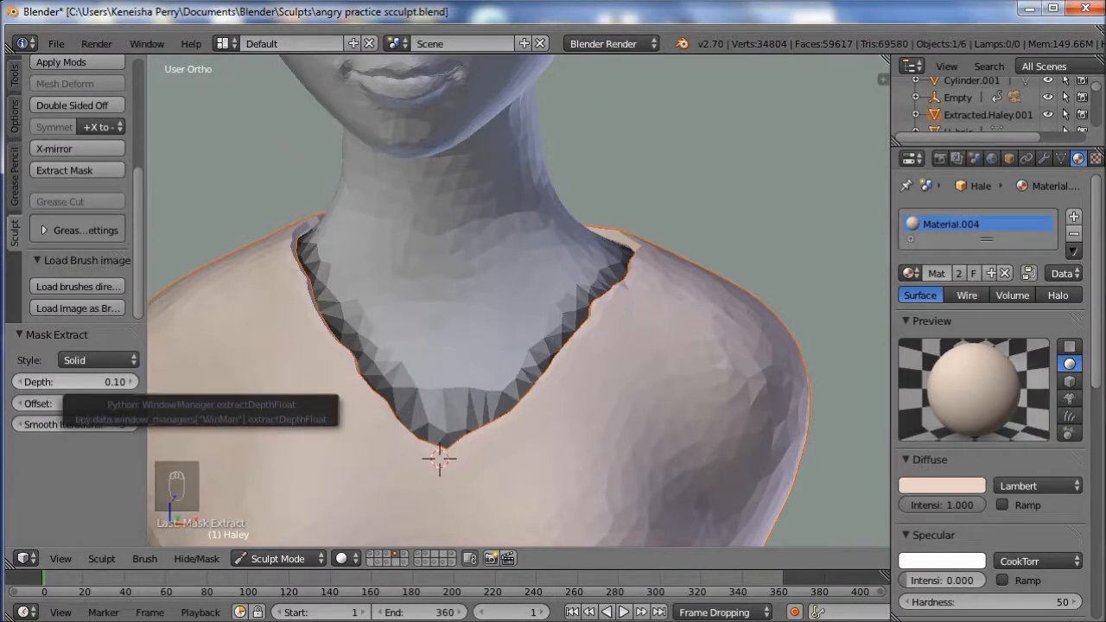
- Set the mask extraction depth to 0
left_click(20, 381)
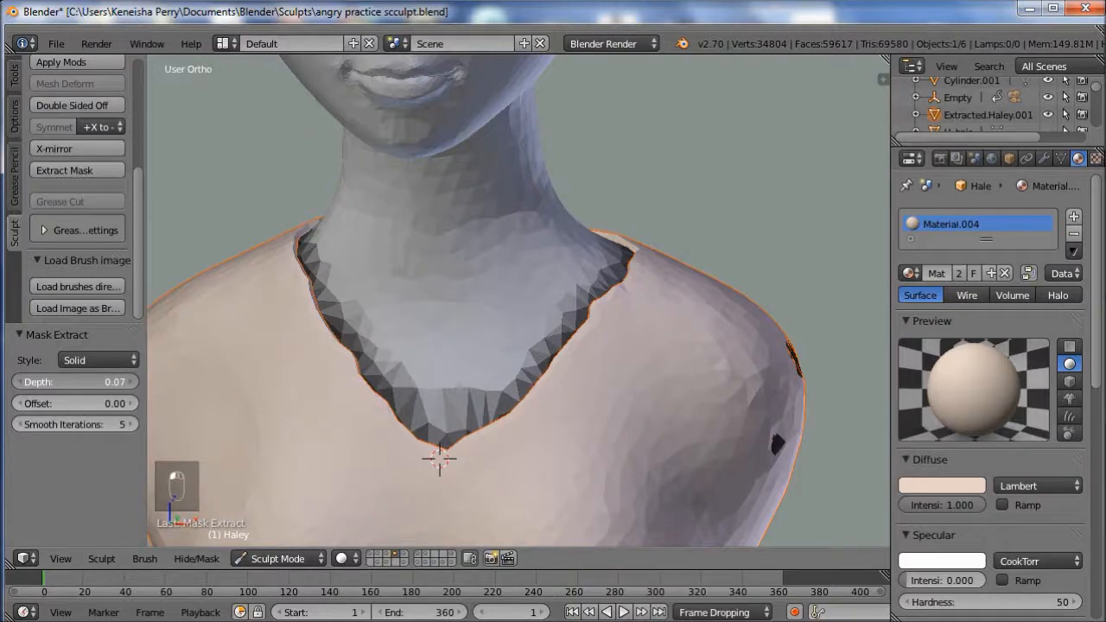
left_click(21, 381)
left_click(74, 382)
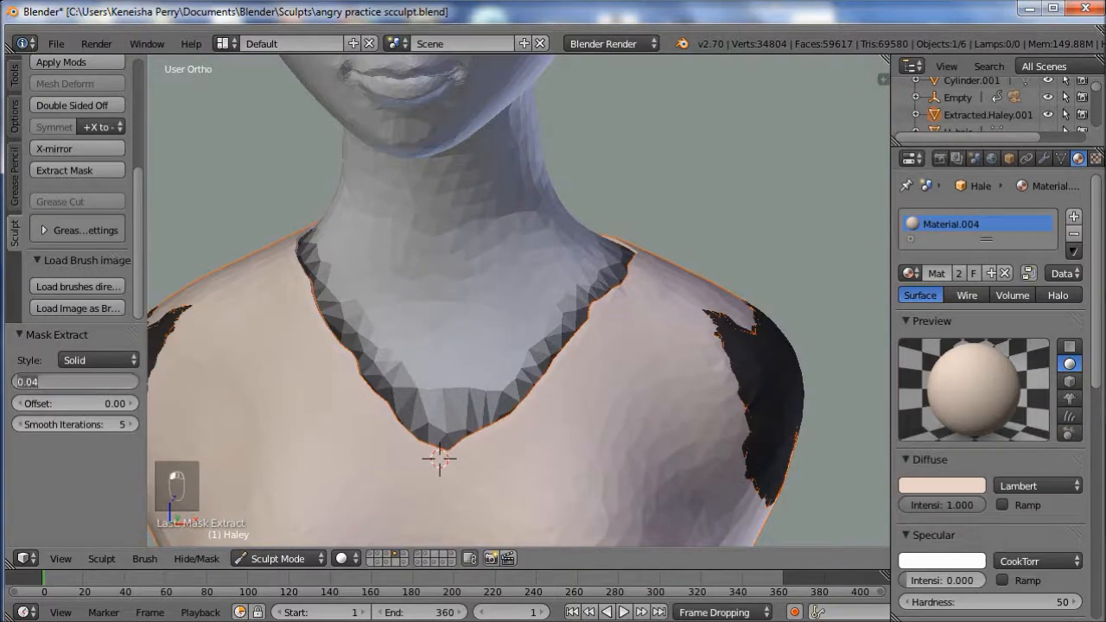
type("0")
key("Return")
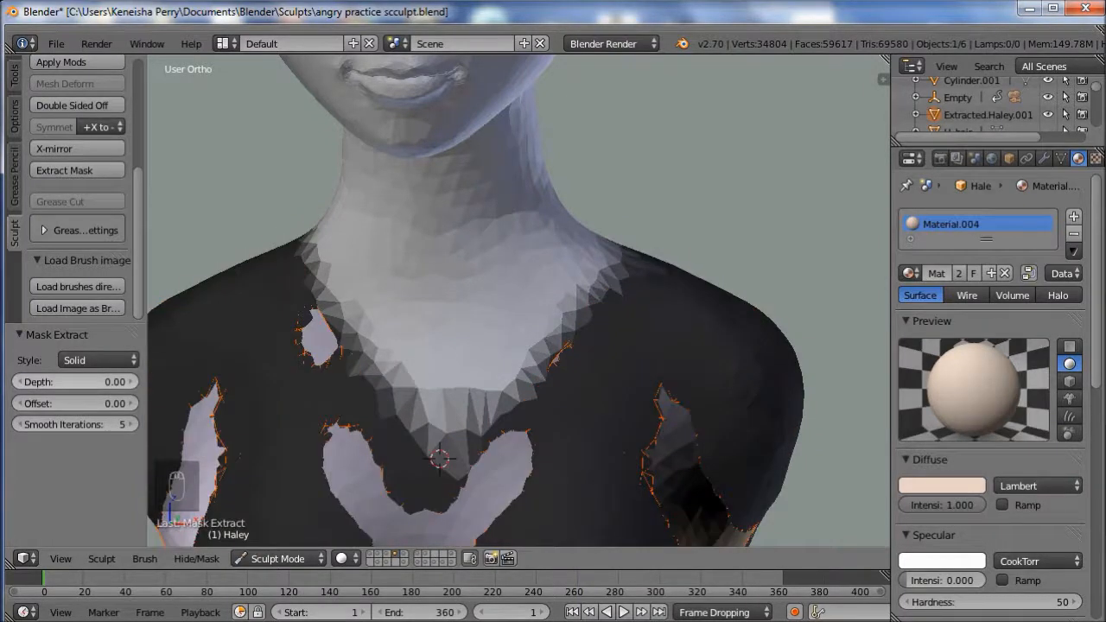
- Set the mask extraction offset to 0.06 and check the shirt's fit around the neckline and shoulder
scroll(321, 420, "down", 3)
scroll(309, 420, "up", 3)
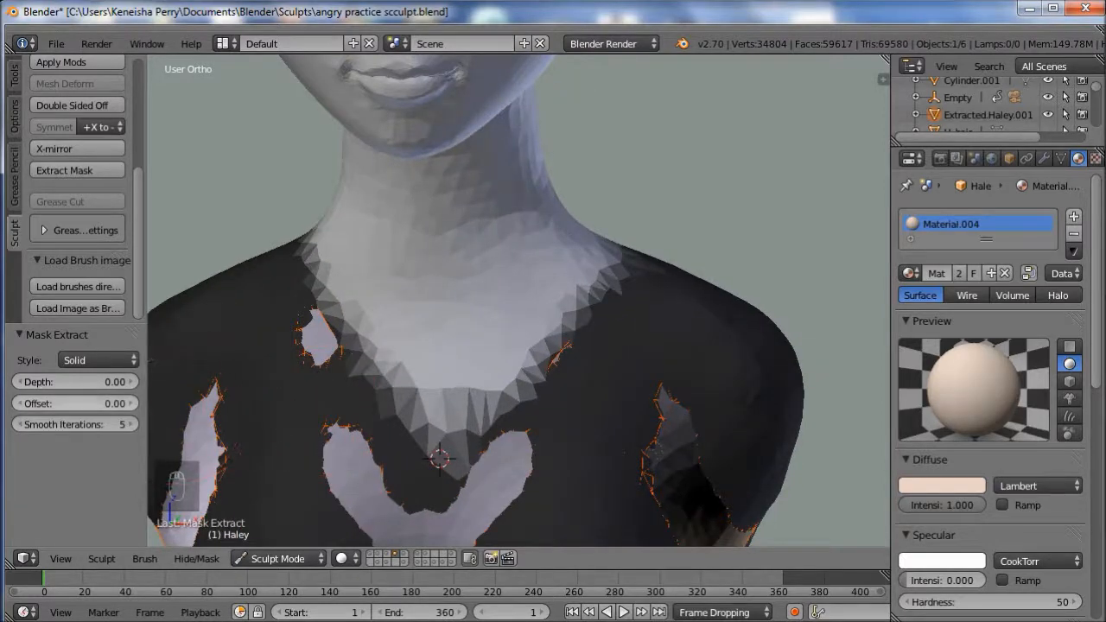
left_click_drag(75, 403, 124, 403)
middle_click_drag(418, 401, 296, 393)
scroll(296, 393, "up", 4)
scroll(298, 394, "up", 6)
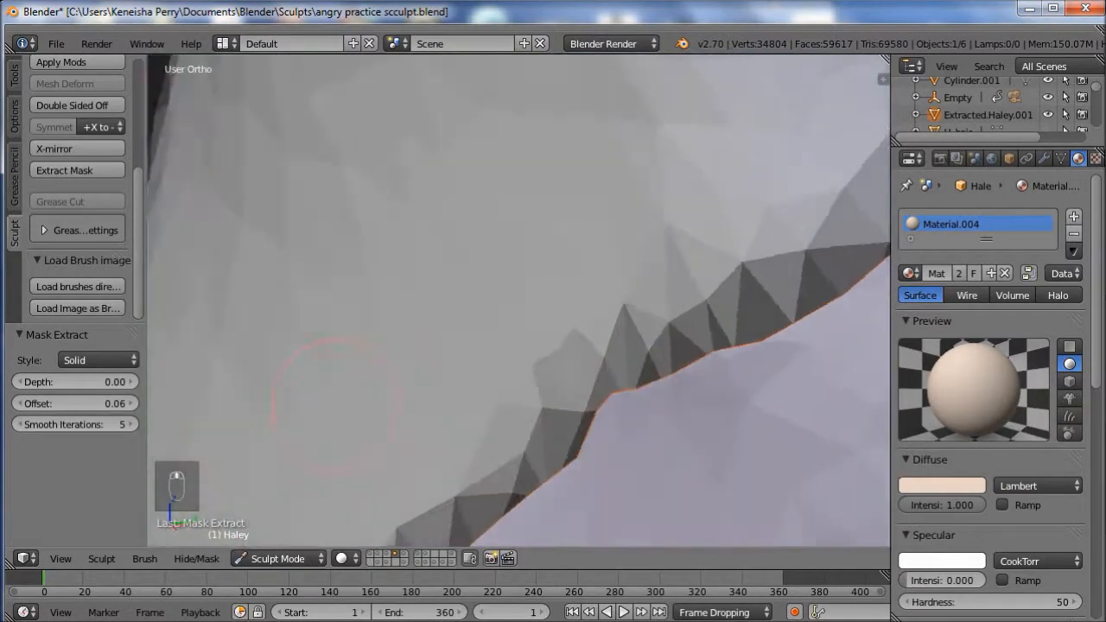
scroll(302, 394, "down", 1)
mouse_move(302, 394)
middle_mouse_down()
mouse_move(536, 357)
mouse_move(580, 372)
mouse_move(590, 390)
mouse_move(538, 387)
middle_mouse_up()
scroll(538, 387, "down", 4)
middle_click_drag(505, 517, 325, 483)
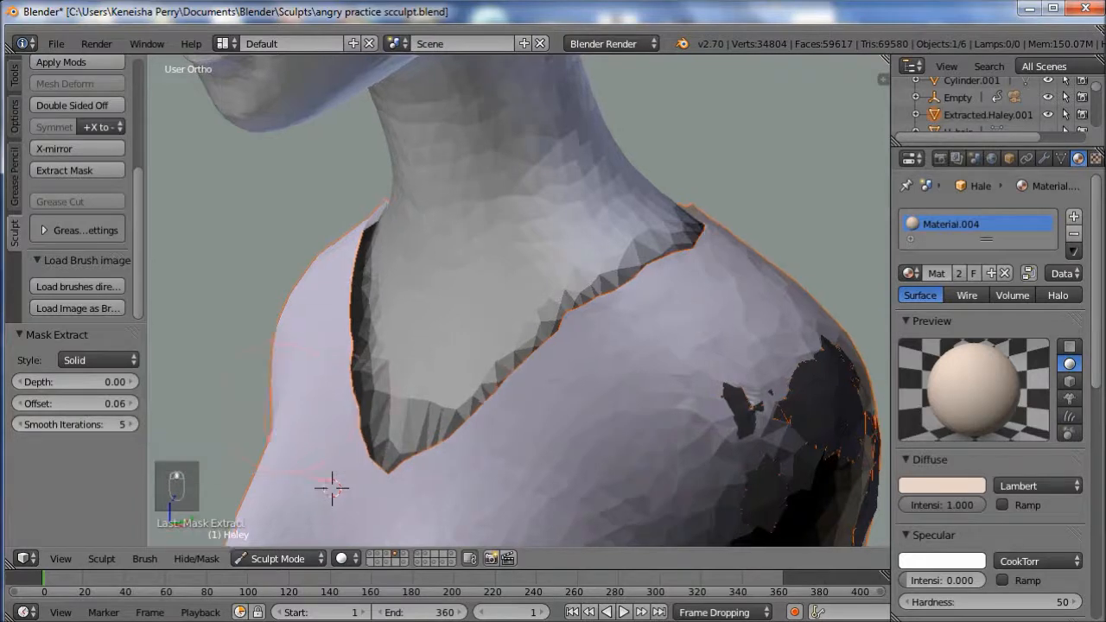
middle_click_drag(328, 486, 408, 492)
- Switch from sculpting to Object Mode, select the extracted shirt mesh and open it in Edit Mode
key("Tab")
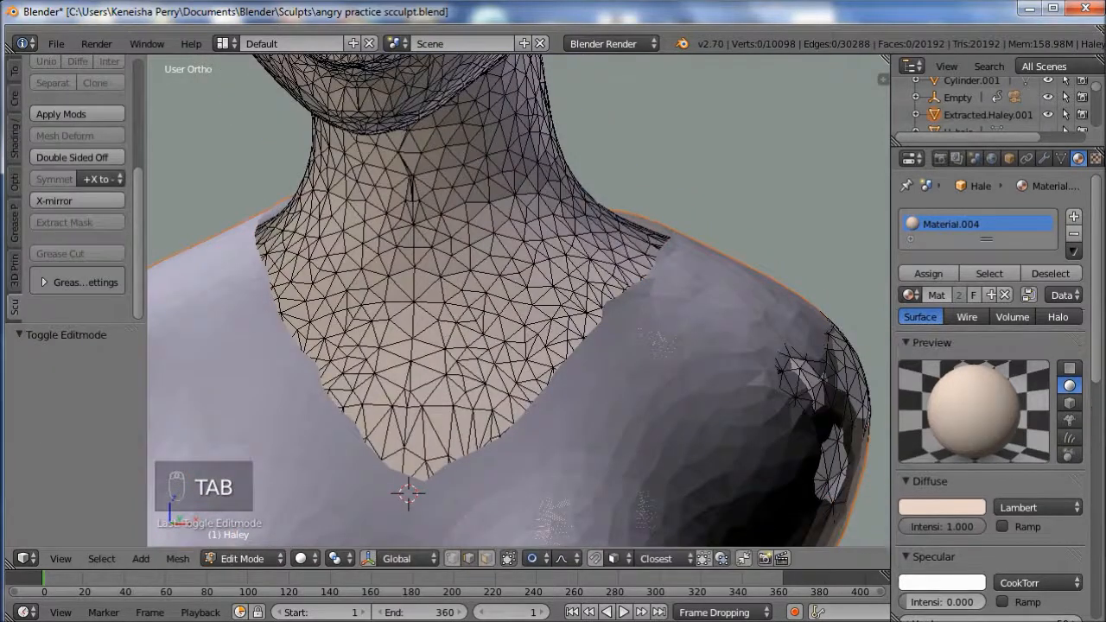
key("Tab")
left_click(268, 558)
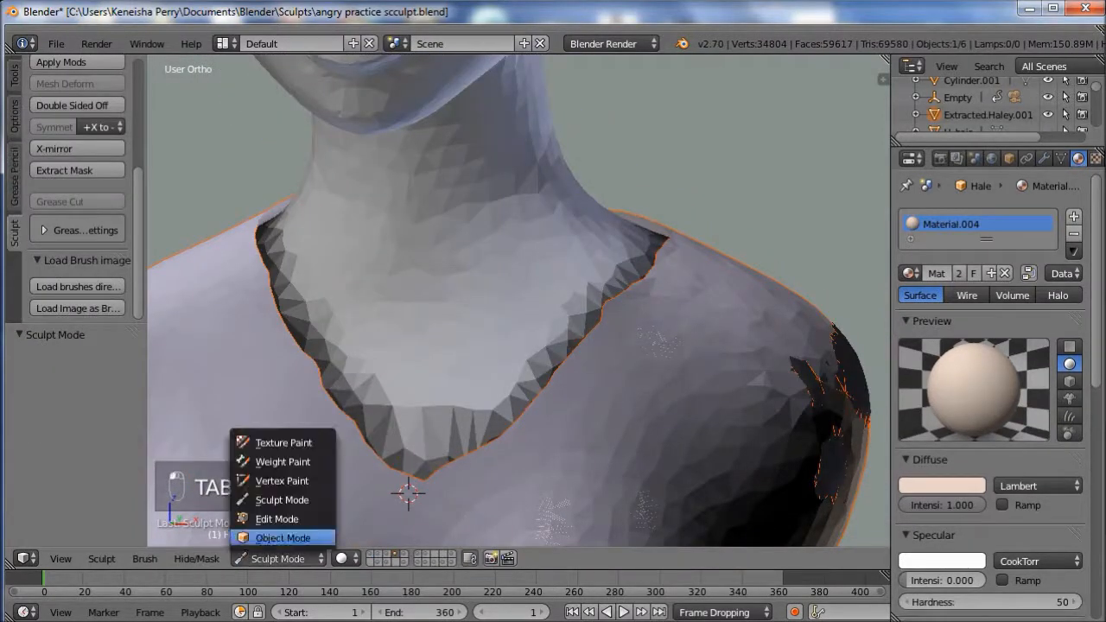
left_click(278, 537)
right_click(458, 345)
right_click(588, 407)
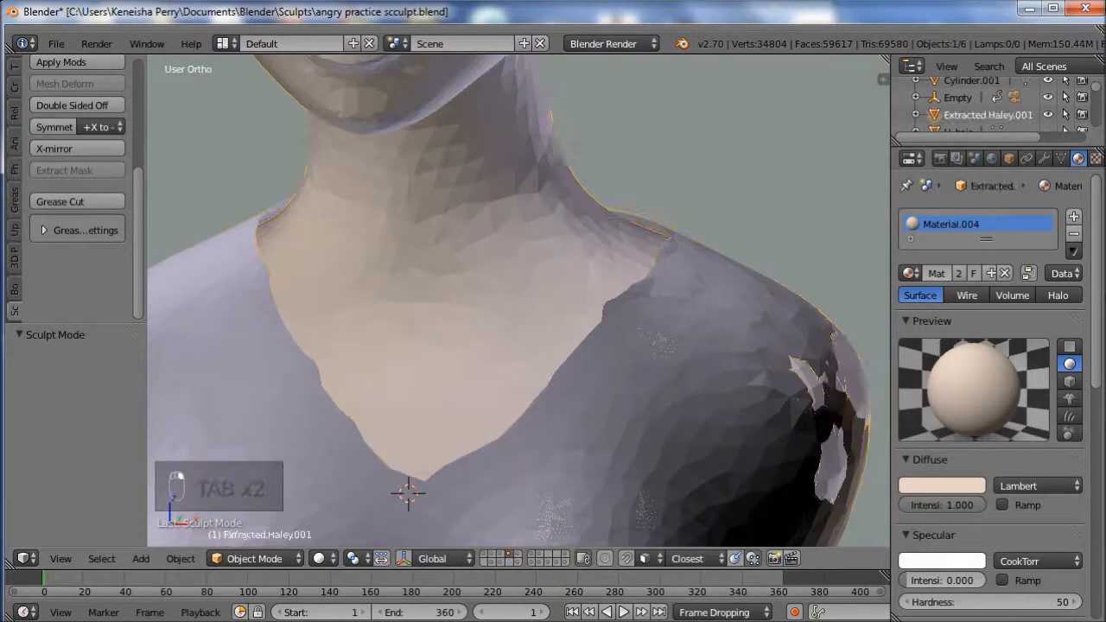
key("Tab")
middle_click_drag(588, 406, 530, 305, "shift")
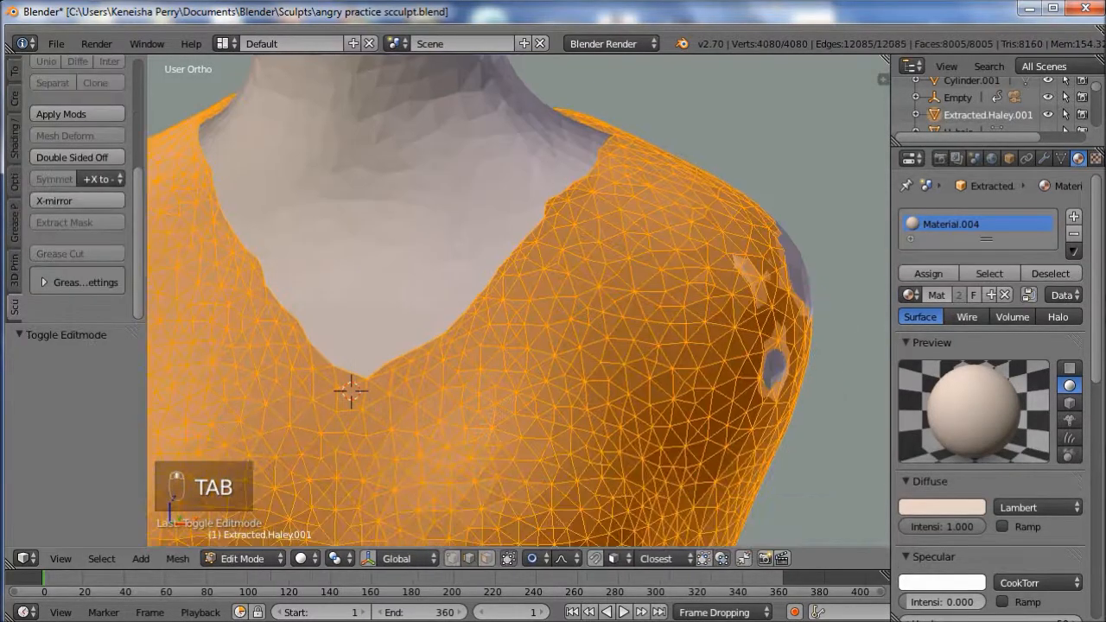
- Turn off proportional editing and test-move two vertices at the shirt's neckline to look for overlapping geometry, cancelling each move
scroll(530, 304, "up", 4)
key("alt+o")
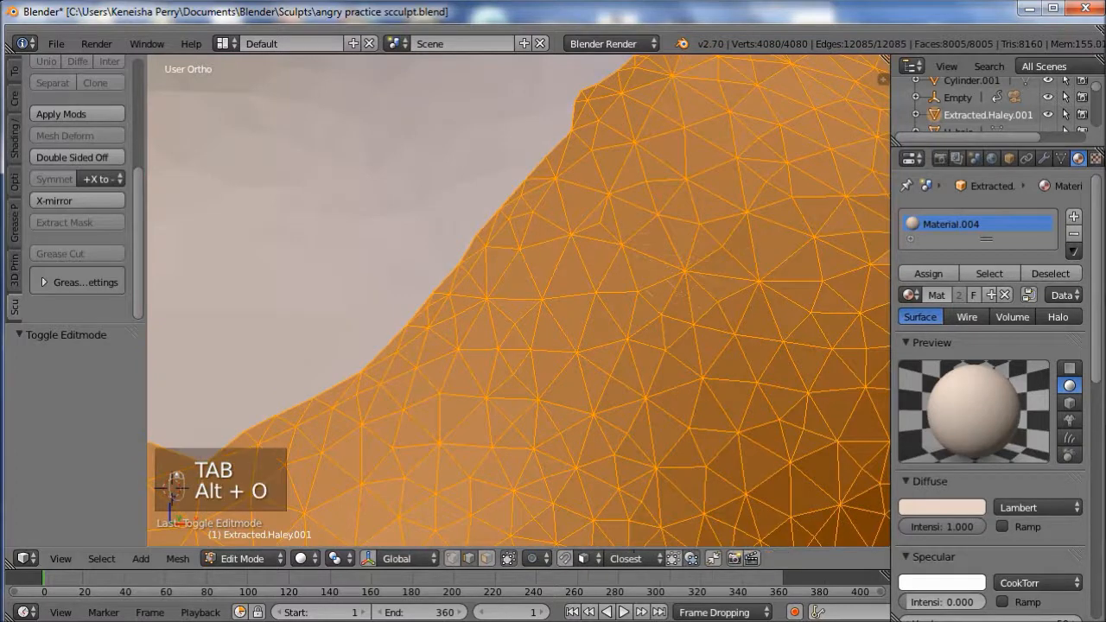
right_click_drag(432, 294, 412, 282)
right_click(411, 283)
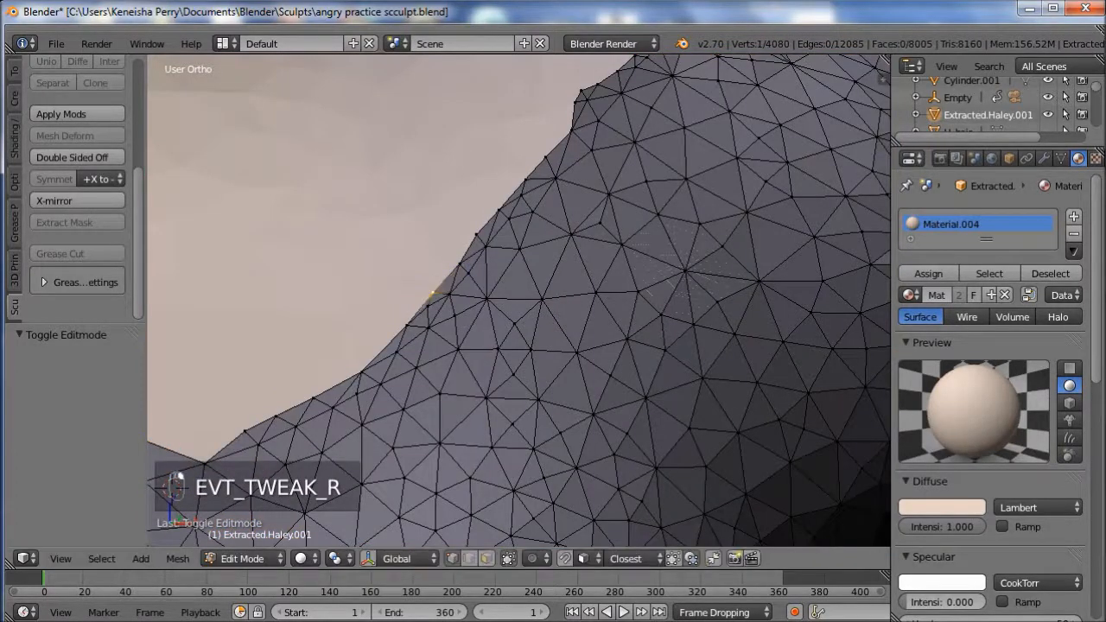
scroll(518, 301, "up", 5)
right_click_drag(304, 283, 354, 262)
right_click(353, 262)
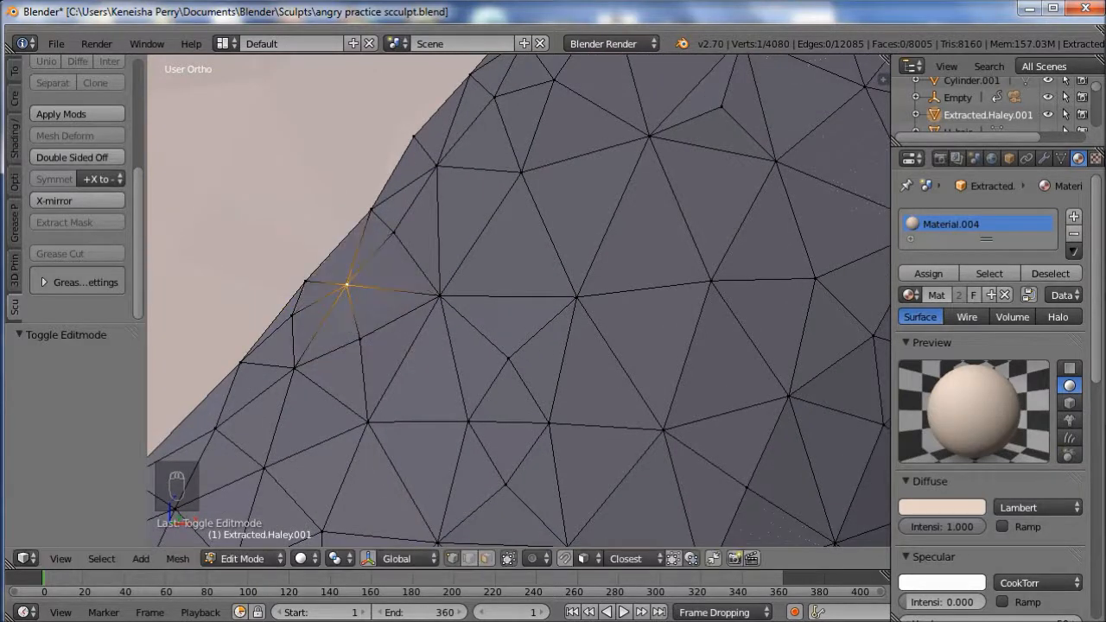
scroll(518, 301, "down", 5)
- Remove doubles across the whole shirt mesh with a merge distance of 0.0001, and check a single vertex near the neckline
key("a")
key("a")
key("a")
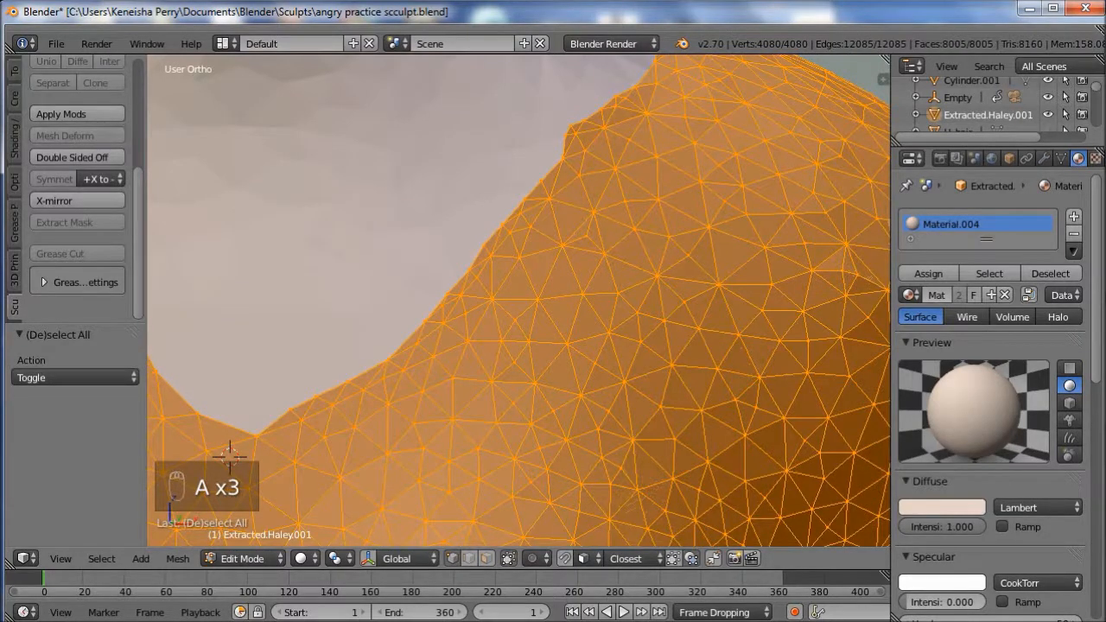
left_click(14, 71)
scroll(76, 188, "down", 12)
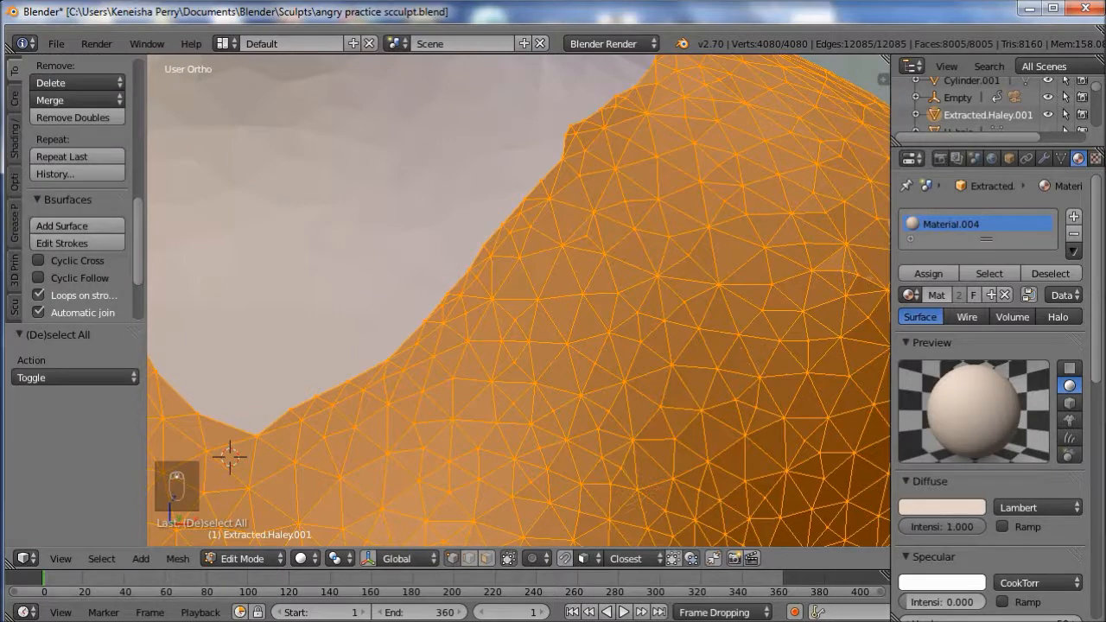
left_click(73, 118)
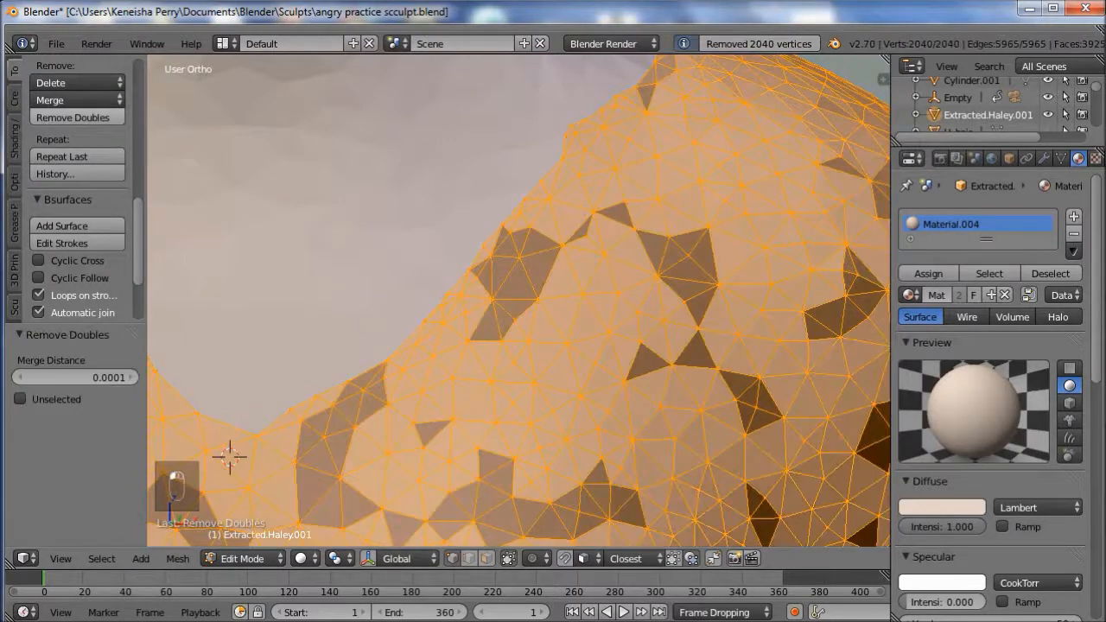
scroll(519, 302, "up", 5)
right_click(439, 296)
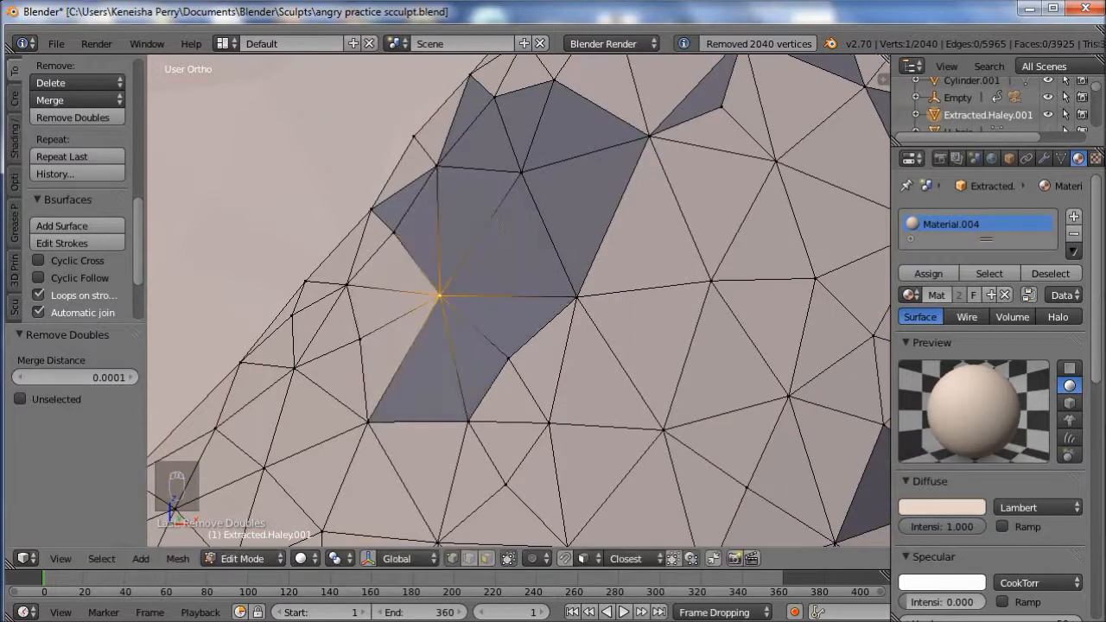
- Select the whole shirt mesh and recalculate its normals to make them consistent
scroll(518, 303, "down", 6)
key("a")
key("a")
key("a")
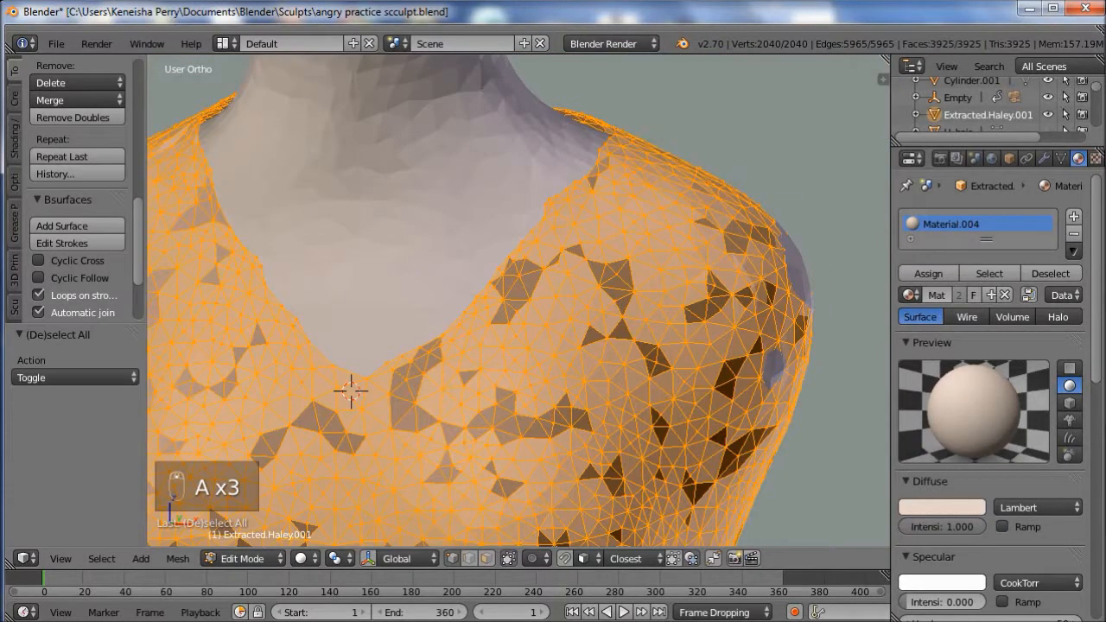
left_click(13, 138)
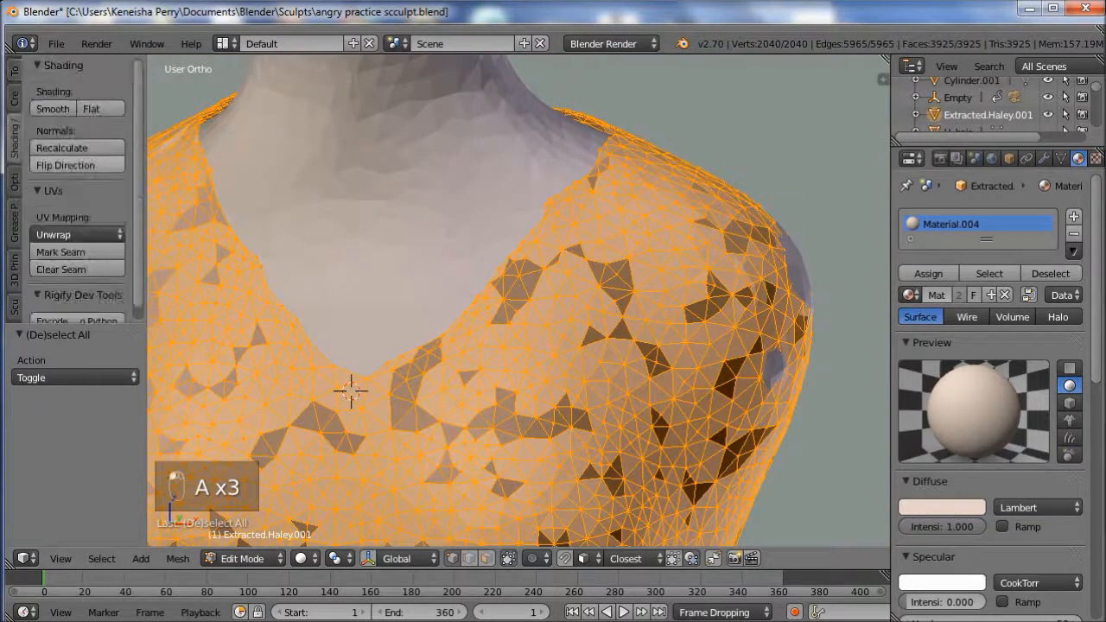
left_click(62, 148)
scroll(518, 300, "down", 4)
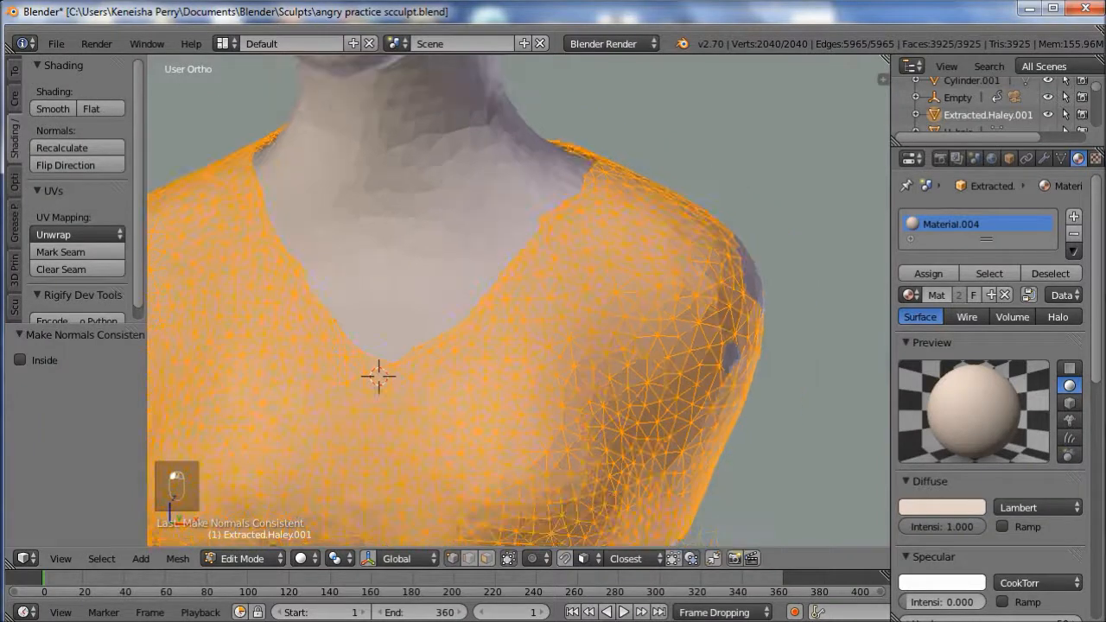
- Return to Object Mode, remove the shirt's inherited material slot and assign the existing H_shirt material
middle_click_drag(519, 299, 480, 302)
key("Tab")
left_click(1074, 234)
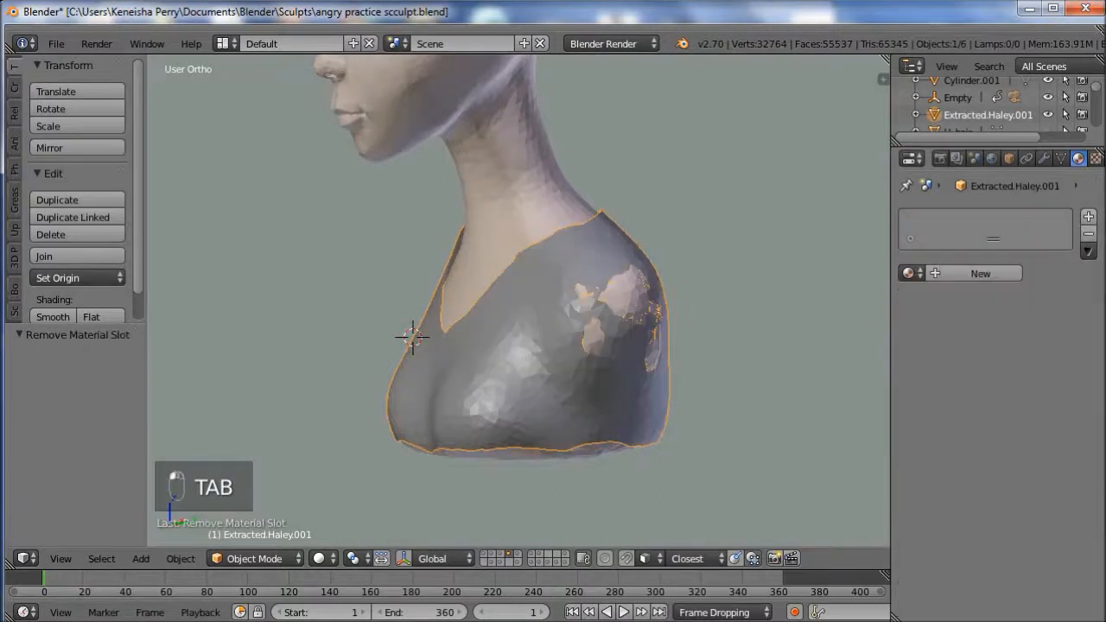
left_click(907, 273)
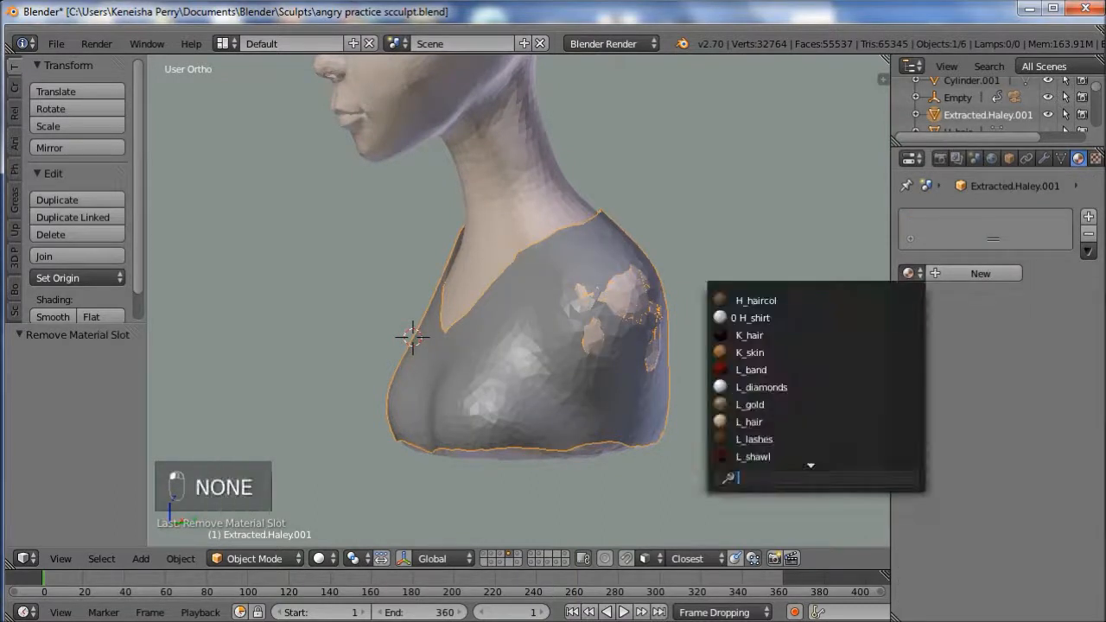
left_click(777, 317)
middle_click_drag(518, 303, 531, 305)
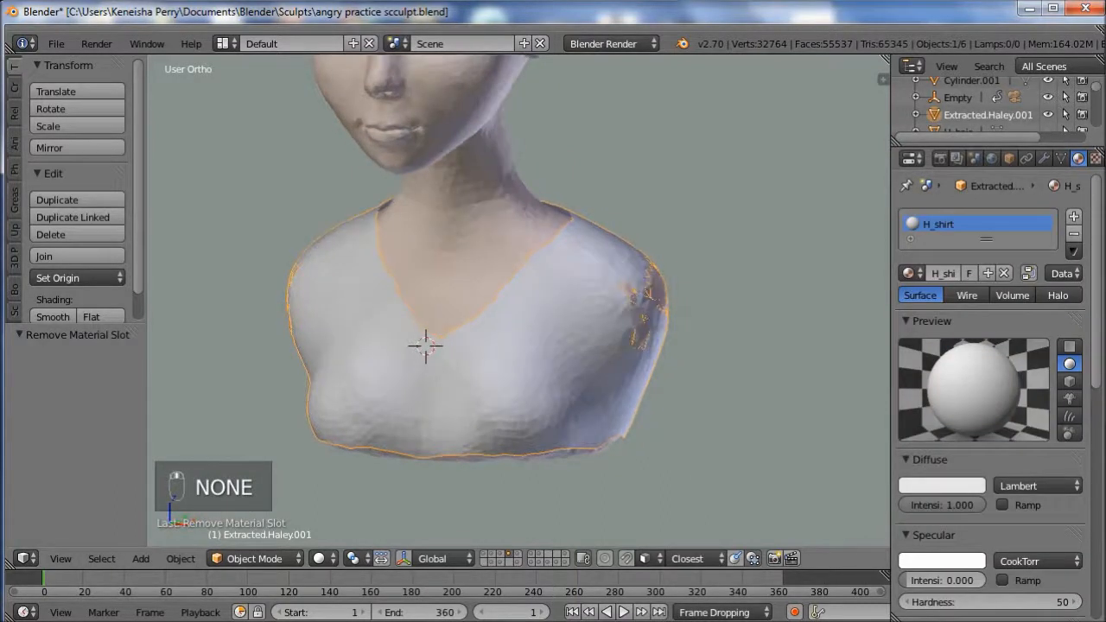
- Switch the shirt object to Sculpt Mode
left_click(534, 329)
mouse_move(519, 328)
middle_mouse_down()
mouse_move(536, 327)
mouse_move(470, 346)
middle_mouse_up()
key("v")
left_click(212, 558)
left_click(197, 536)
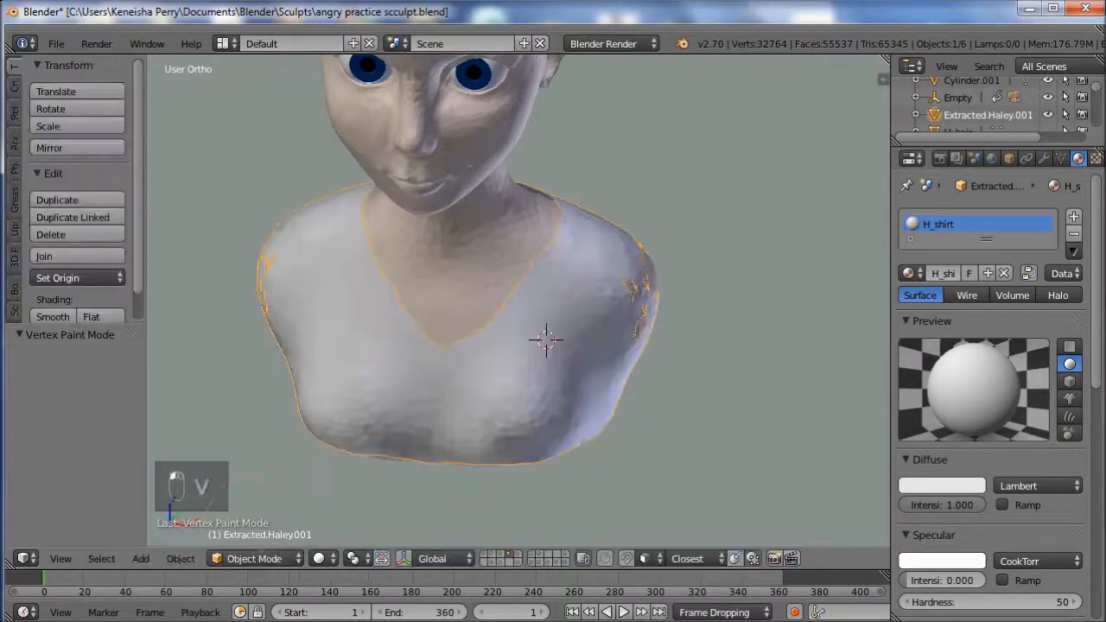
left_click(251, 558)
left_click(259, 449)
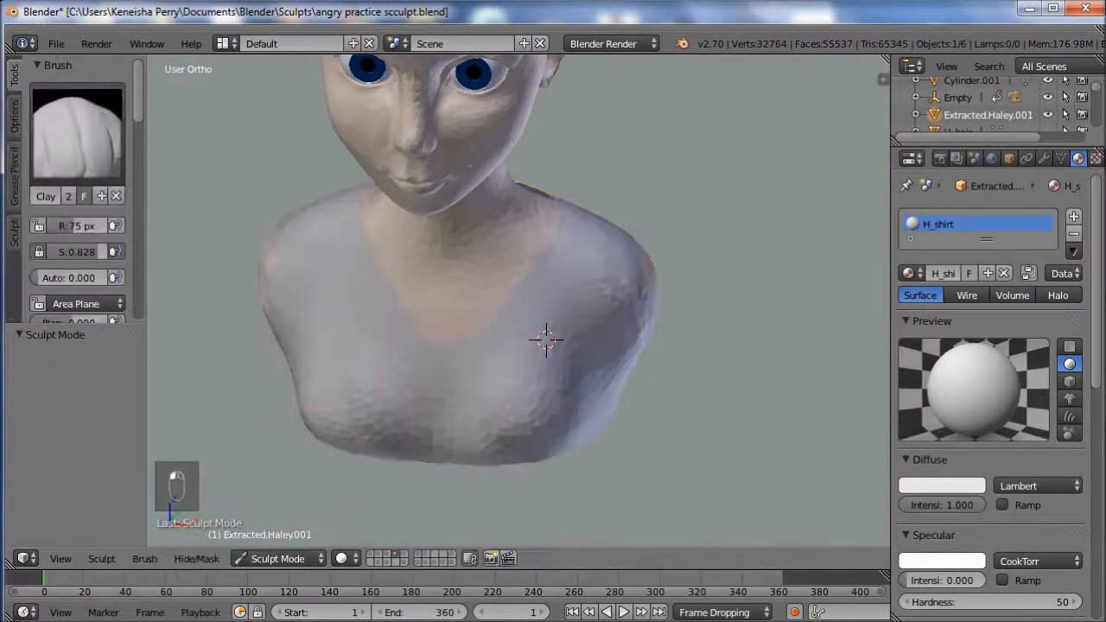
- Choose the Clay Strips brush with a 50 px radius and stroke along the shirt's front neckline near the shoulder
key("c")
middle_click_drag(521, 337, 478, 383, "shift")
scroll(505, 328, "up", 1)
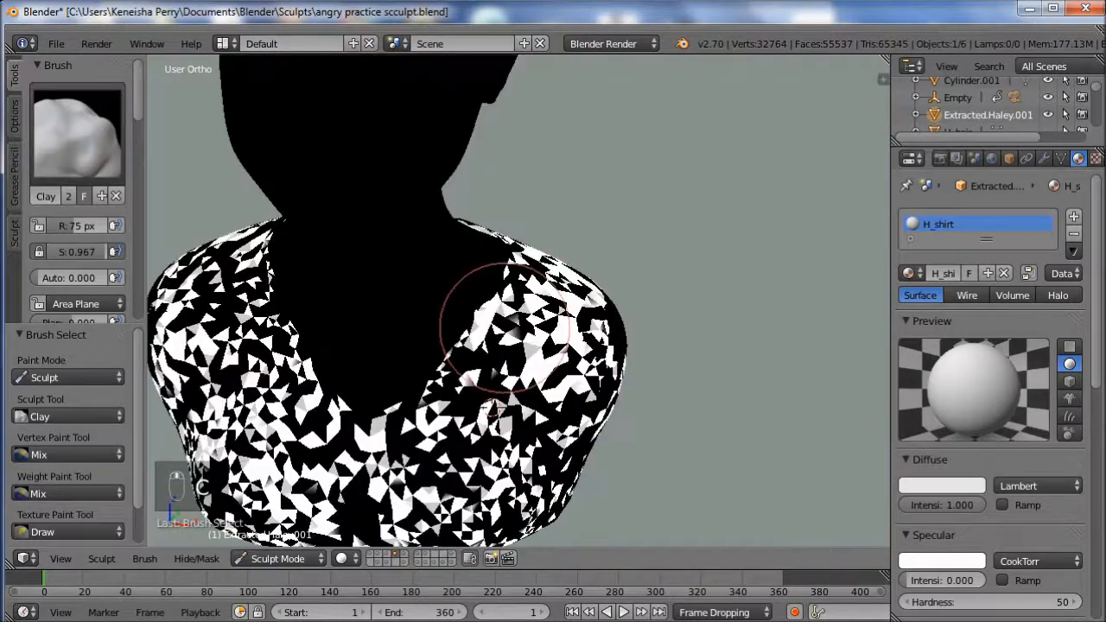
key("v")
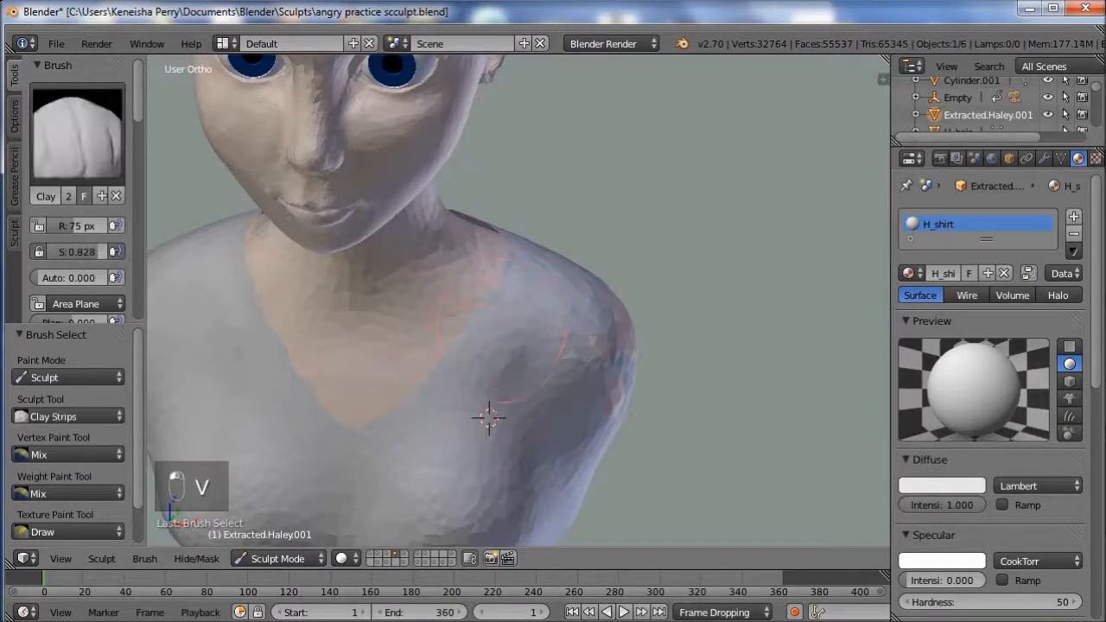
key("f")
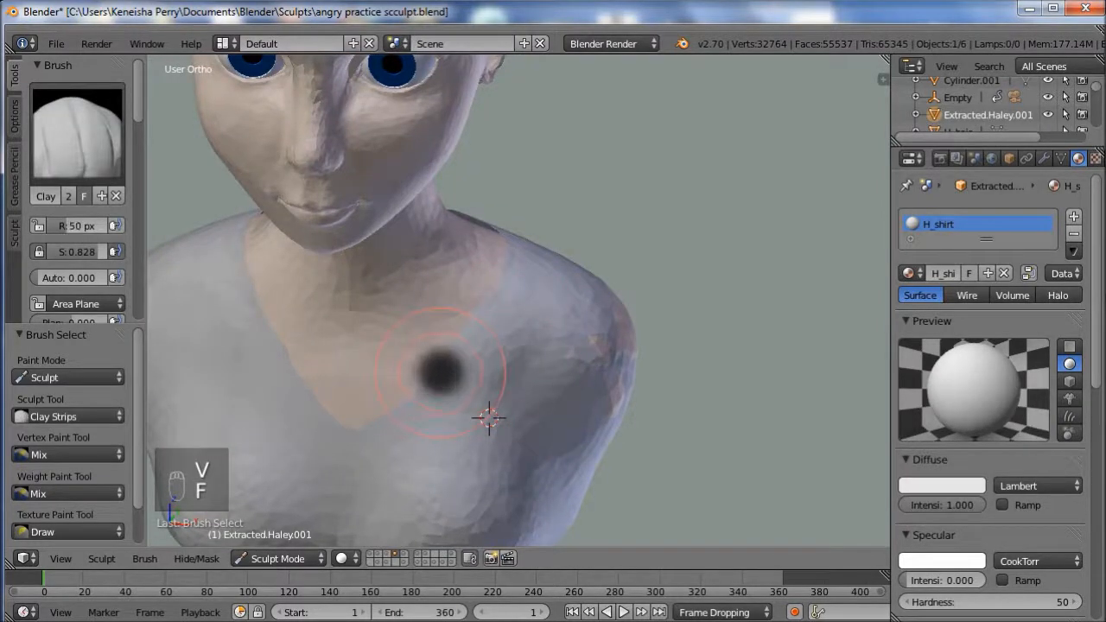
left_click(441, 370)
mouse_move(523, 264)
left_mouse_down()
mouse_move(544, 290)
mouse_move(454, 415)
left_mouse_up()
middle_click_drag(489, 418, 470, 400)
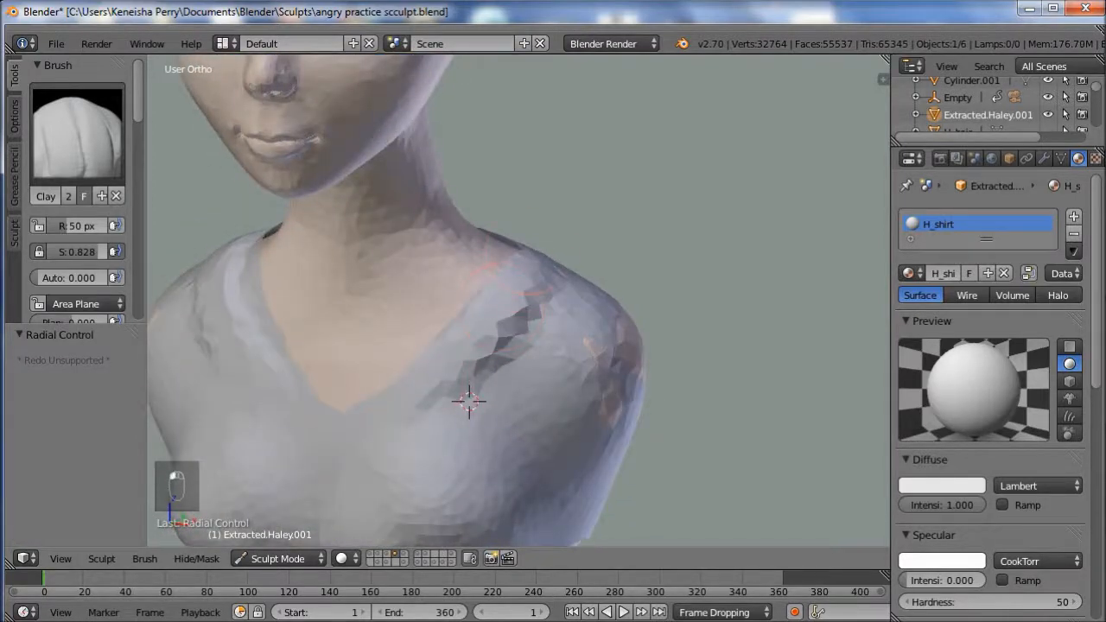
- Enable dynamic topology for the shirt and accept the loss of vertex colors, UVs and other custom data
scroll(77, 190, "down", 10)
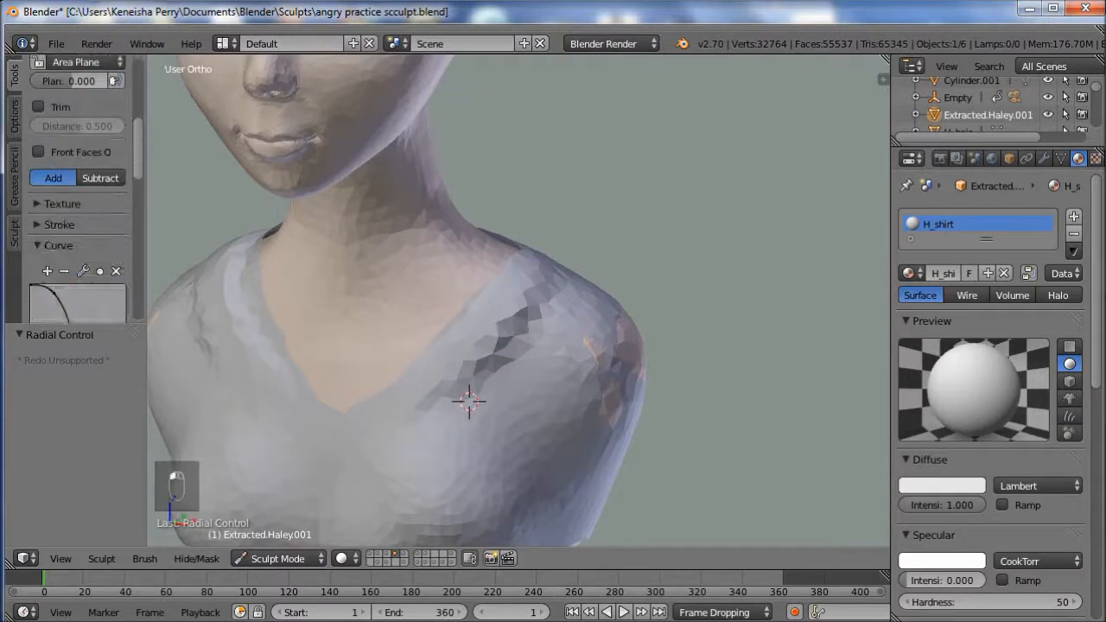
scroll(77, 190, "down", 6)
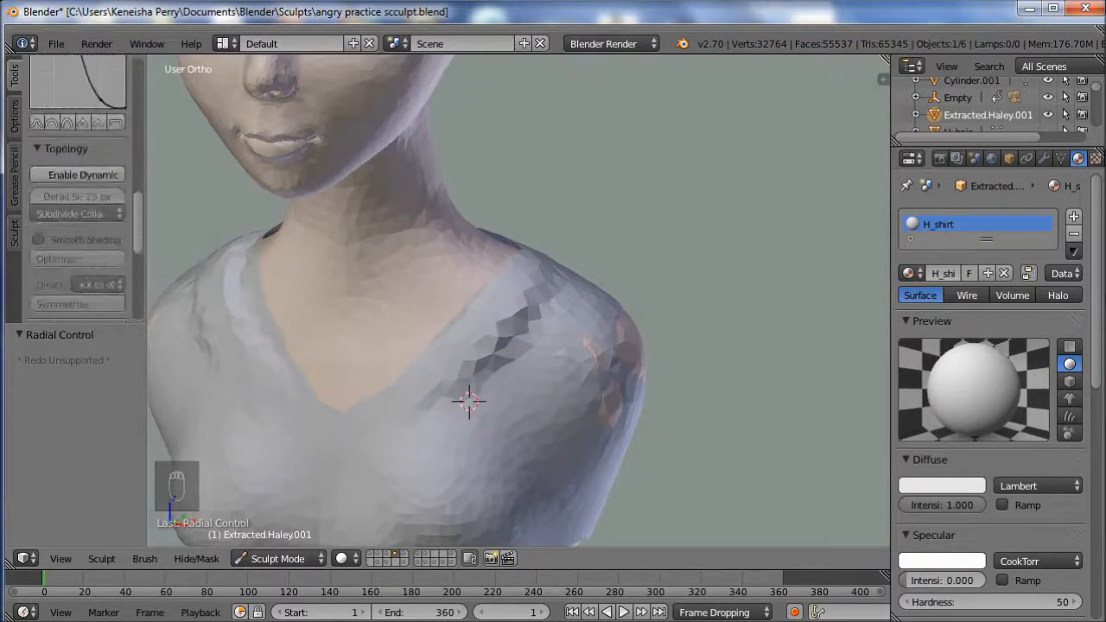
left_click(78, 165)
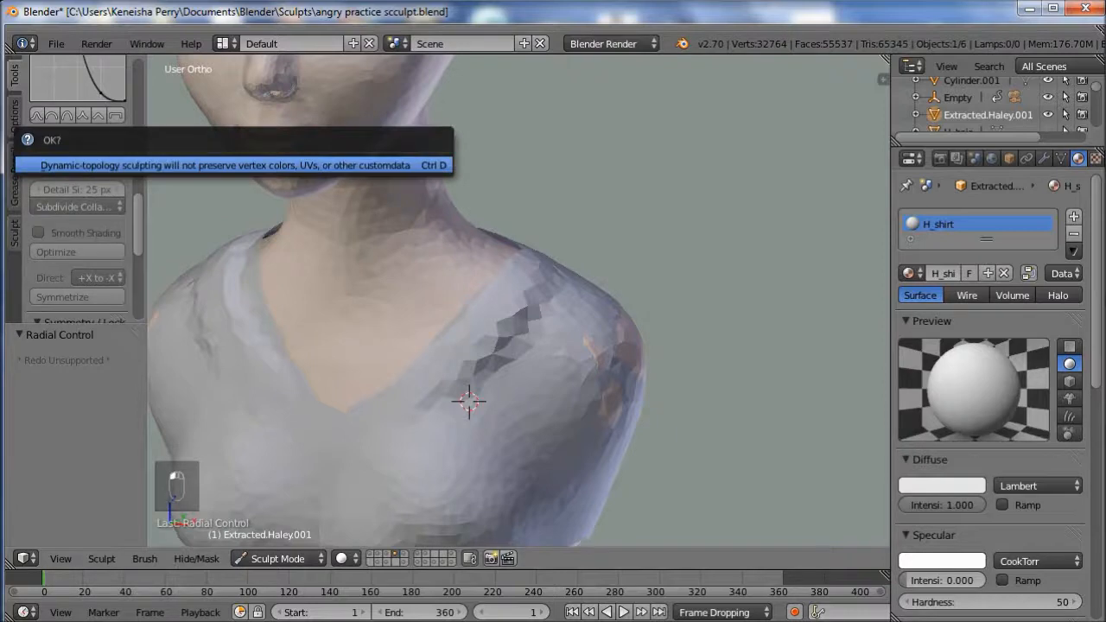
left_click(78, 165)
scroll(77, 190, "down", 2)
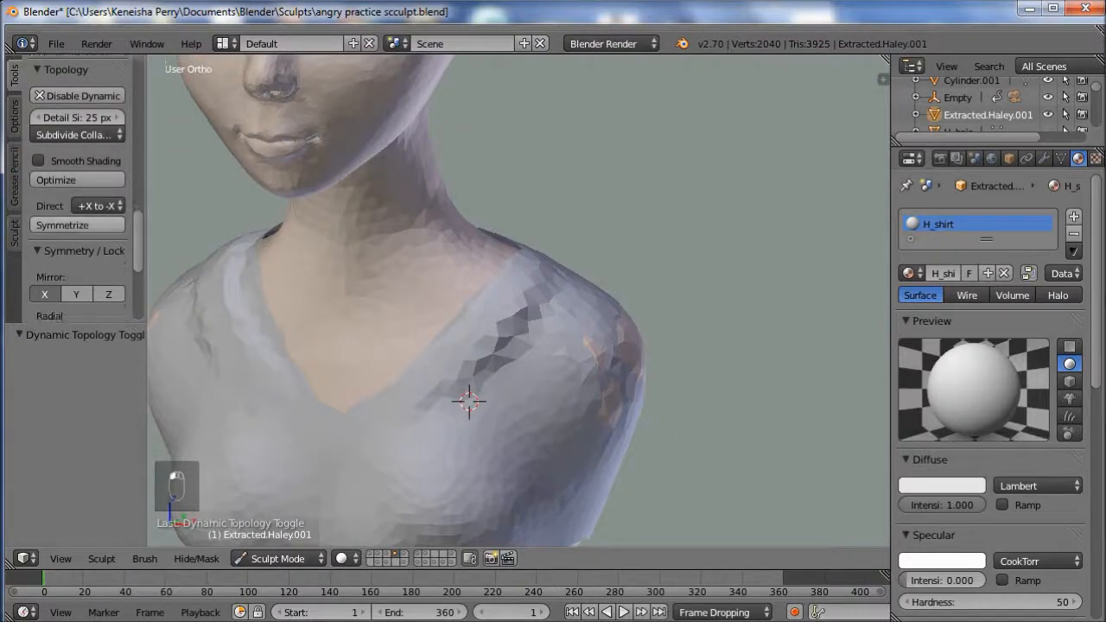
- Build up the shirt with Clay Strips along the front neckline and over the skin showing through at the shoulder
left_click_drag(251, 255, 285, 363)
mouse_move(588, 397)
middle_mouse_down()
mouse_move(622, 371)
mouse_move(570, 441)
mouse_move(476, 412)
middle_mouse_up()
key("f")
left_click(425, 393)
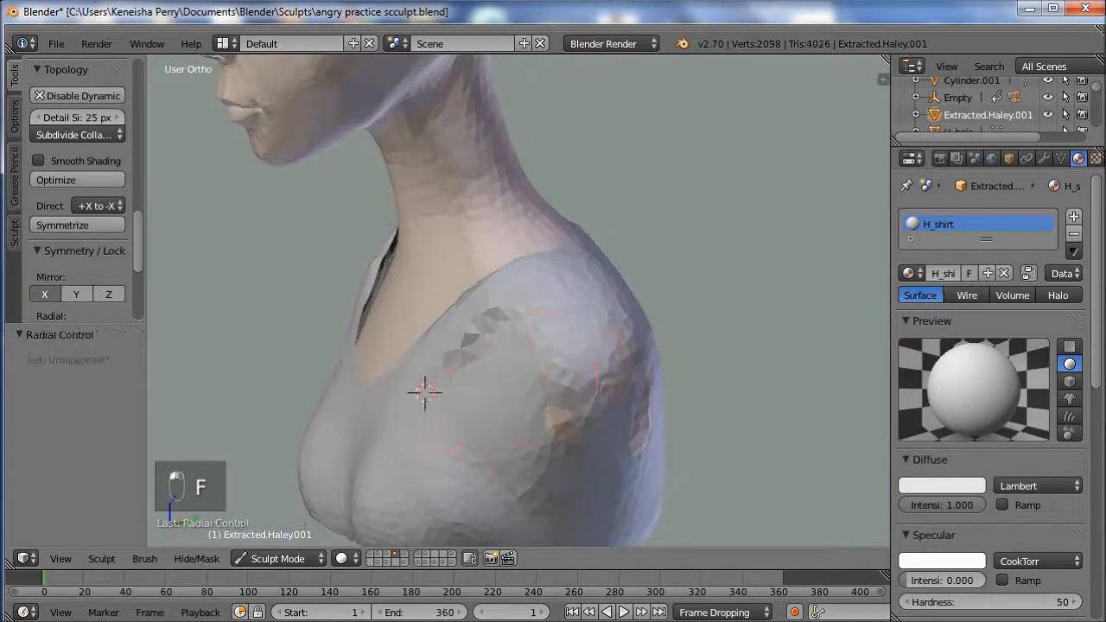
middle_click_drag(425, 390, 445, 392)
mouse_move(464, 396)
left_mouse_down()
mouse_move(530, 394)
mouse_move(562, 439)
mouse_move(536, 444)
left_mouse_up()
middle_click_drag(544, 440, 604, 389)
middle_click_drag(464, 398, 395, 314)
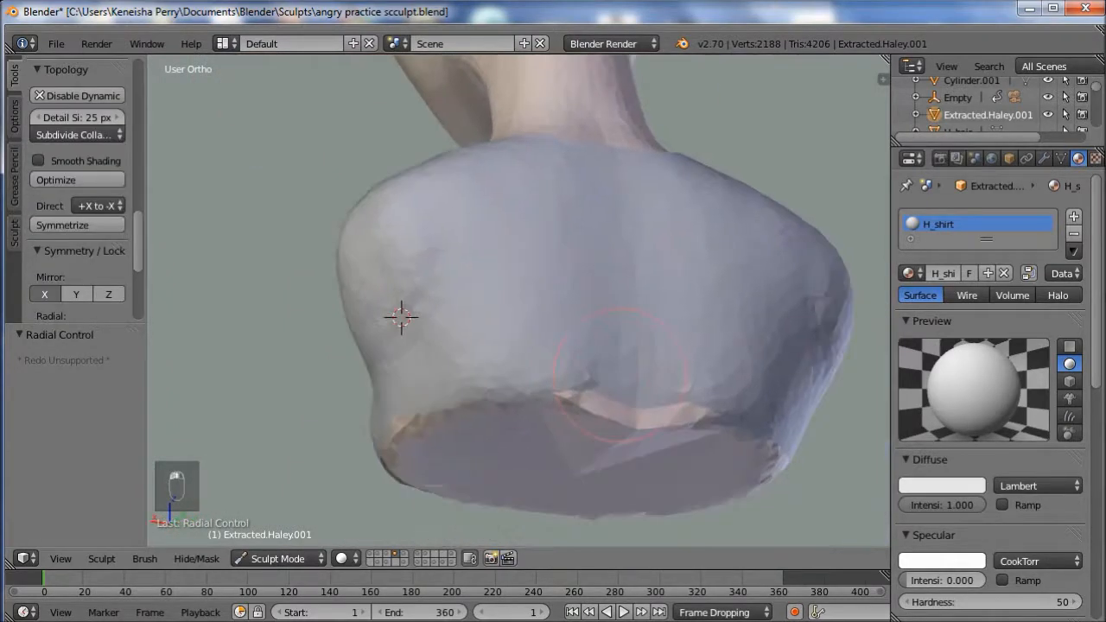
mouse_move(398, 314)
middle_mouse_down()
mouse_move(388, 299)
mouse_move(437, 304)
mouse_move(395, 291)
mouse_move(531, 354)
mouse_move(613, 338)
mouse_move(586, 336)
mouse_move(602, 316)
middle_mouse_up()
- Pull the neckline inward toward the neck in front view with the Grab brush and reshape it into a V
key("g")
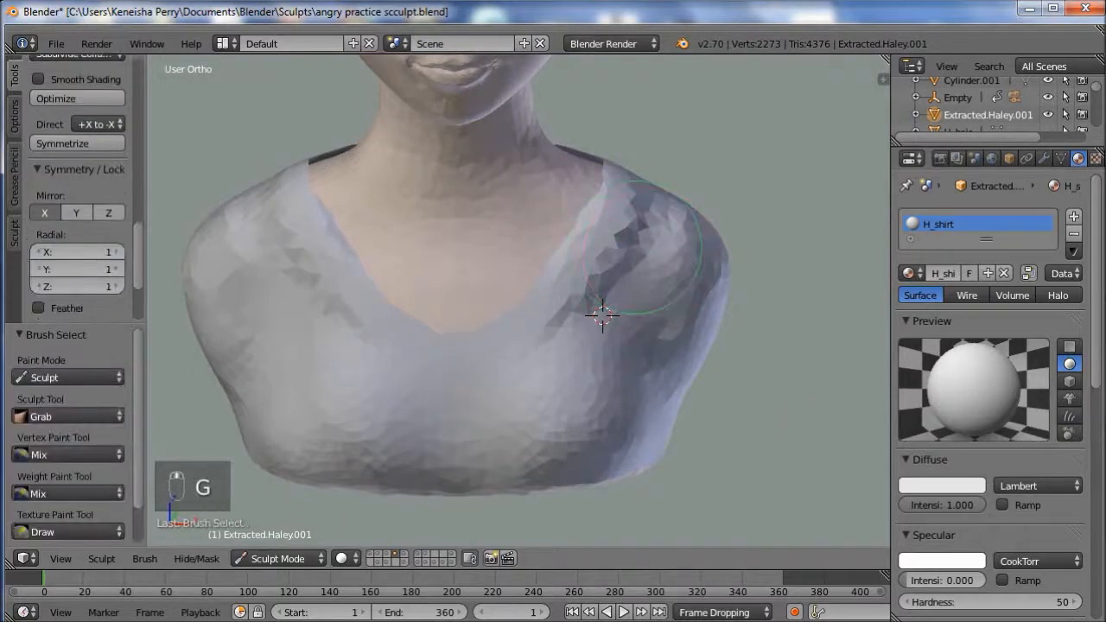
key("f")
left_click(602, 304)
key("KP_1")
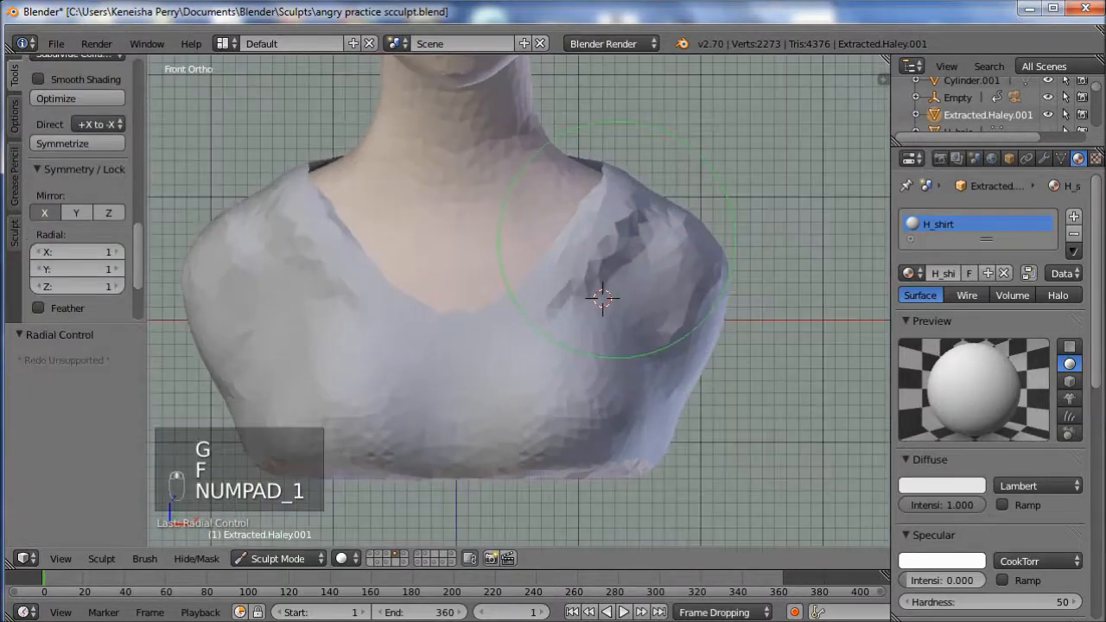
middle_click_drag(600, 299, 590, 359, "shift")
left_click_drag(588, 230, 567, 228)
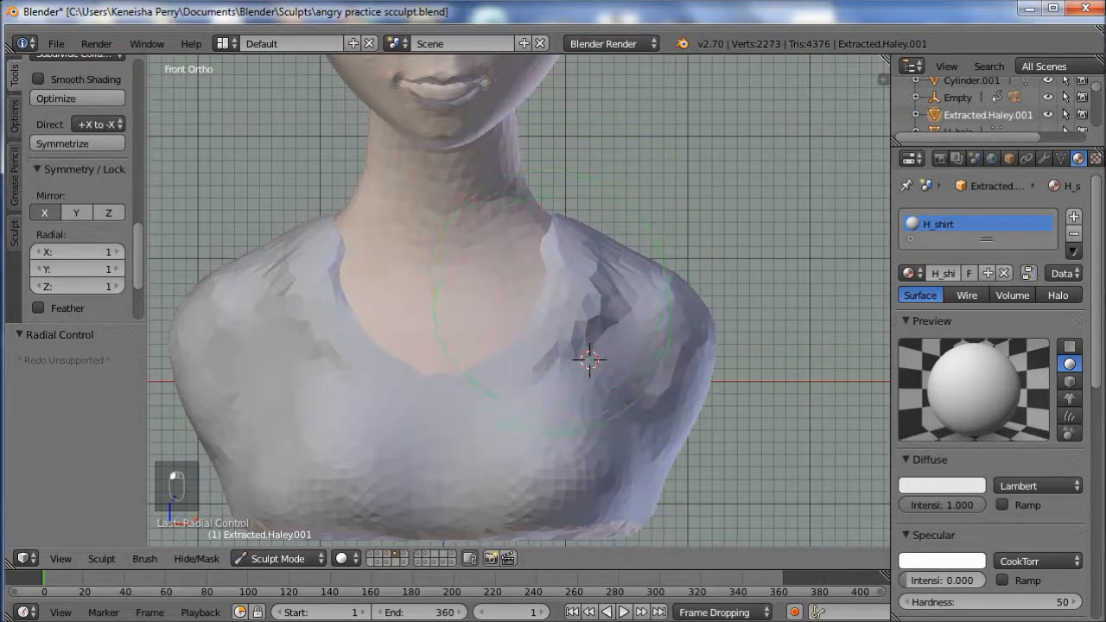
key("f")
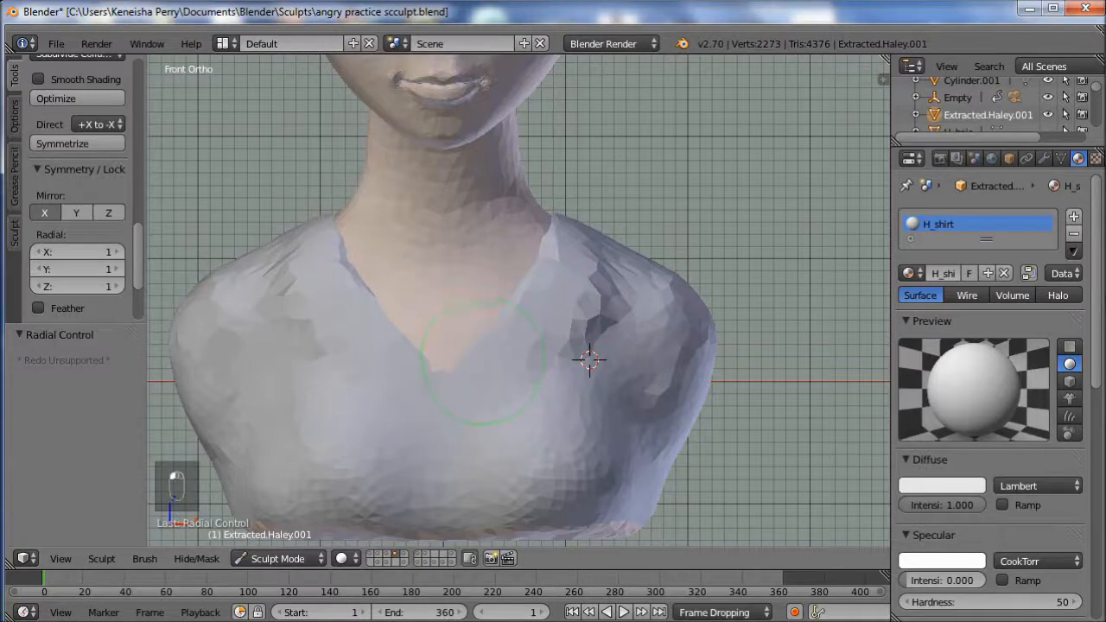
- Add Clay Strips strokes along the front neckline edge, then across the chest of the shirt
mouse_move(589, 360)
middle_mouse_down()
mouse_move(458, 369)
mouse_move(430, 333)
mouse_move(463, 323)
mouse_move(437, 317)
mouse_move(427, 378)
mouse_move(538, 394)
mouse_move(637, 366)
mouse_move(589, 387)
middle_mouse_up()
key("v")
mouse_move(538, 284)
left_mouse_down()
mouse_move(547, 322)
mouse_move(518, 389)
left_mouse_up()
left_click_drag(553, 313, 522, 380)
left_click_drag(548, 231, 530, 307)
middle_click_drag(589, 387, 430, 279)
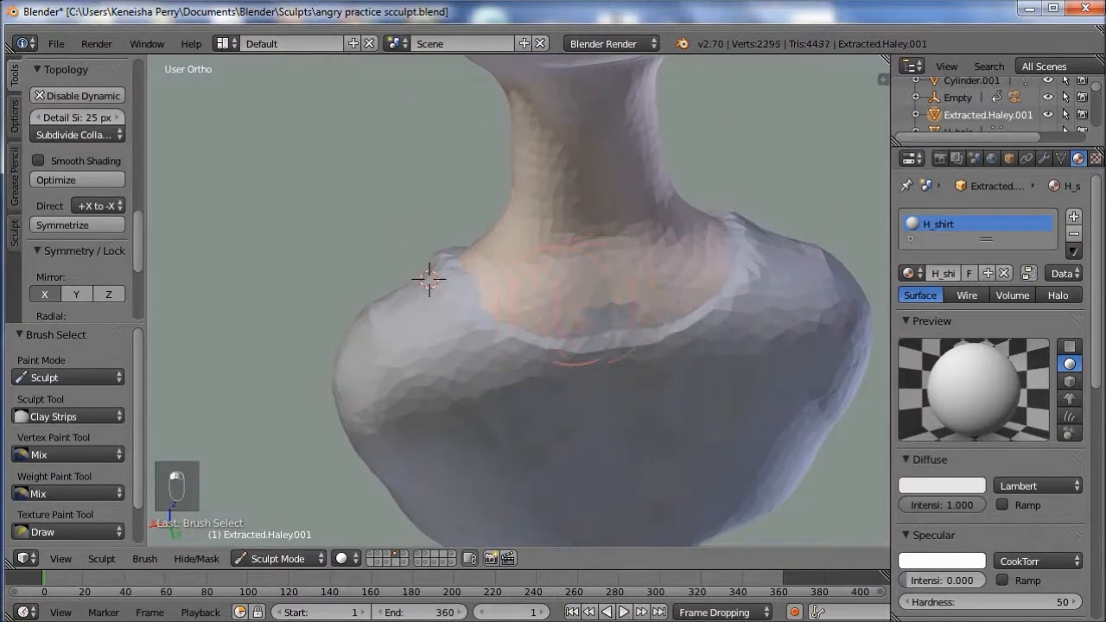
mouse_move(427, 279)
middle_mouse_down()
mouse_move(402, 302)
mouse_move(440, 390)
mouse_move(585, 366)
middle_mouse_up()
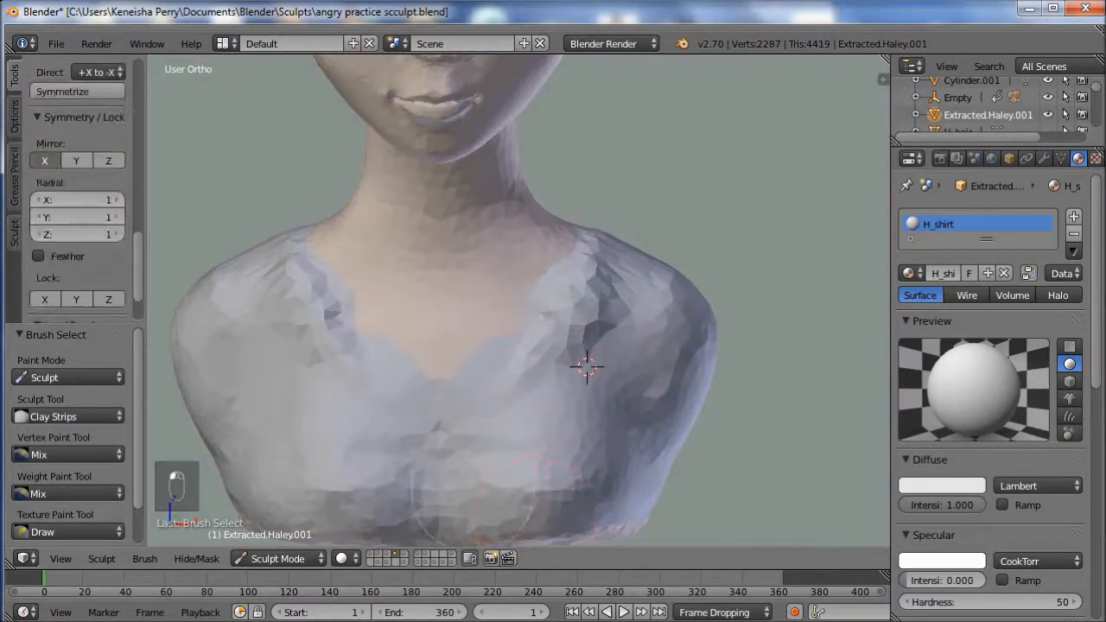
mouse_move(490, 463)
left_mouse_down()
mouse_move(562, 471)
mouse_move(545, 467)
left_mouse_up()
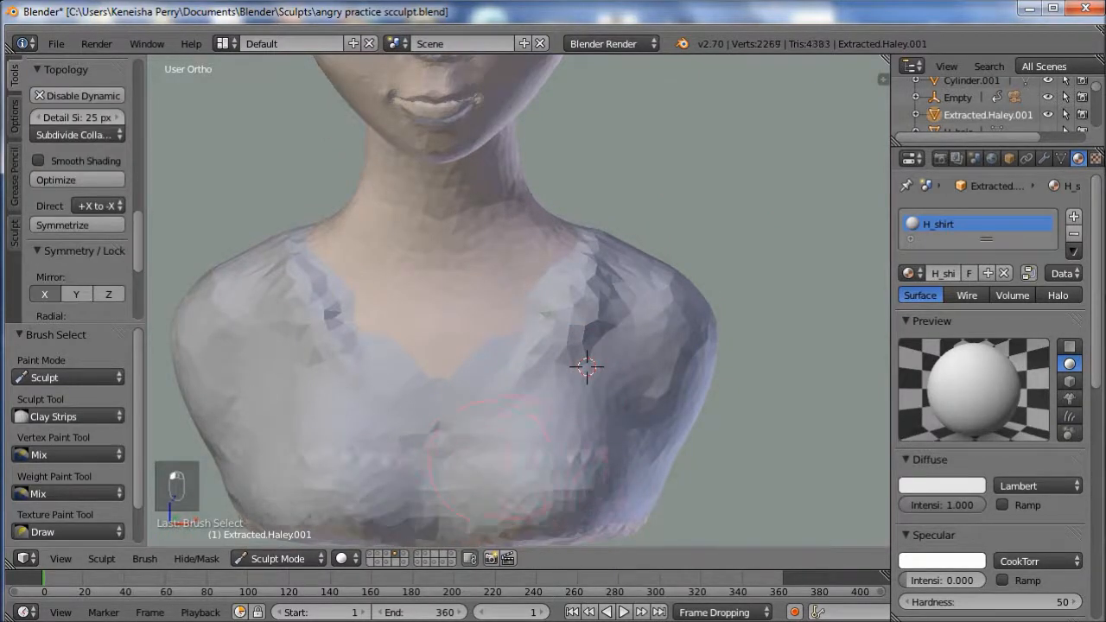
mouse_move(587, 367)
middle_mouse_down()
mouse_move(628, 210)
mouse_move(548, 217)
mouse_move(504, 294)
mouse_move(471, 437)
mouse_move(557, 442)
mouse_move(605, 400)
middle_mouse_up()
- Resize the Clay Strips brush and build up a raised collar along the front neckline from shoulder to chest
key("f")
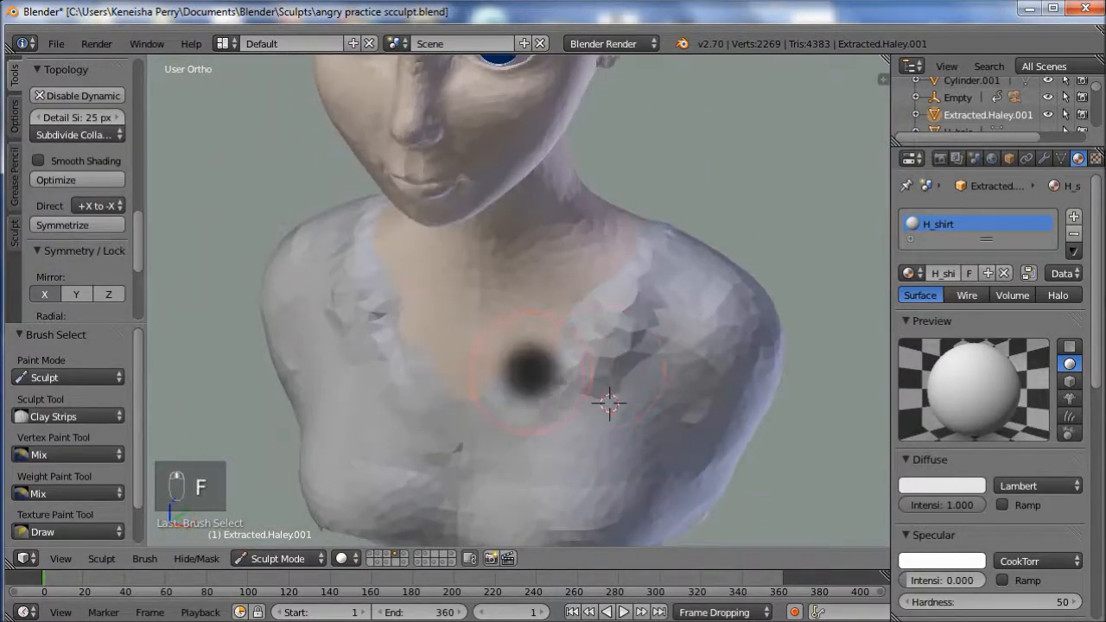
left_click(609, 402)
middle_click_drag(531, 372, 596, 363)
mouse_move(596, 363)
left_mouse_down()
mouse_move(628, 342)
mouse_move(600, 385)
mouse_move(645, 322)
left_mouse_up()
mouse_move(644, 321)
middle_mouse_down()
mouse_move(599, 350)
mouse_move(638, 268)
middle_mouse_up()
left_click_drag(605, 352, 665, 292)
middle_click_drag(665, 292, 587, 321)
mouse_move(587, 321)
left_mouse_down()
mouse_move(624, 318)
mouse_move(641, 331)
mouse_move(584, 372)
mouse_move(501, 404)
left_mouse_up()
left_click_drag(597, 363, 646, 337)
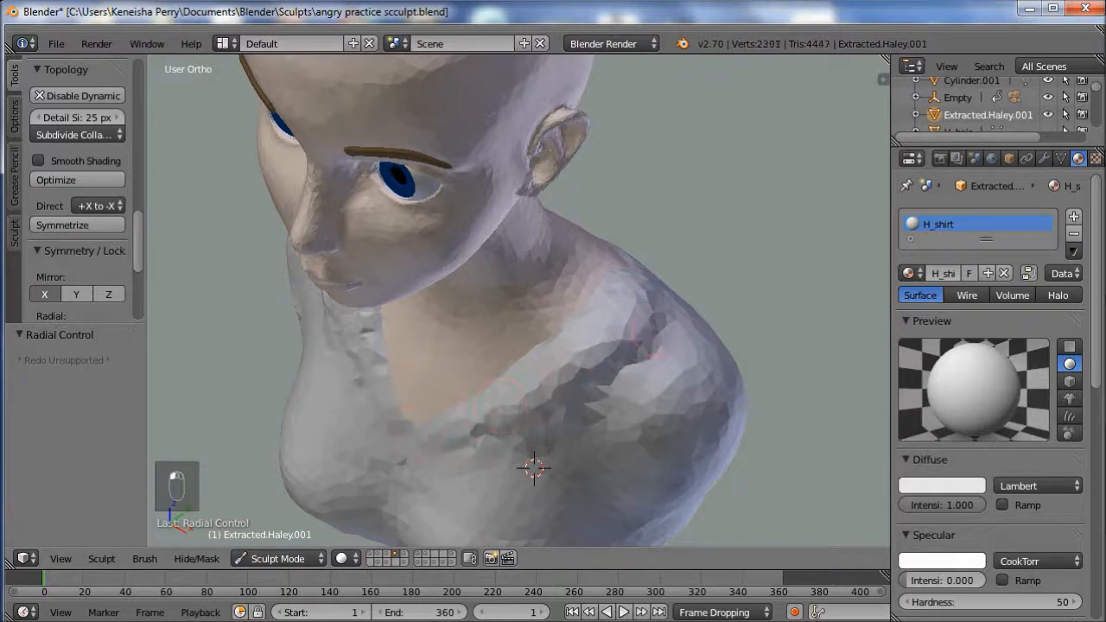
left_click_drag(586, 370, 615, 361)
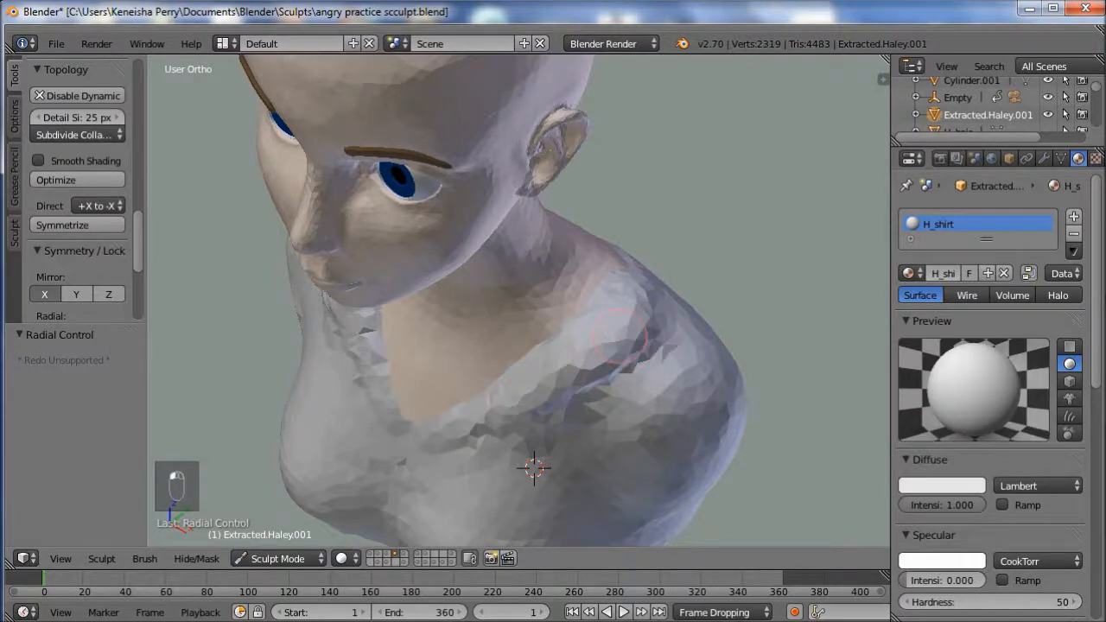
- Continue the raised collar around the back of the neck with Clay Strips strokes
mouse_move(642, 301)
middle_mouse_down()
mouse_move(381, 282)
mouse_move(369, 250)
middle_mouse_up()
mouse_move(510, 278)
left_mouse_down()
mouse_move(458, 288)
mouse_move(545, 285)
mouse_move(557, 255)
mouse_move(587, 238)
mouse_move(403, 260)
left_mouse_up()
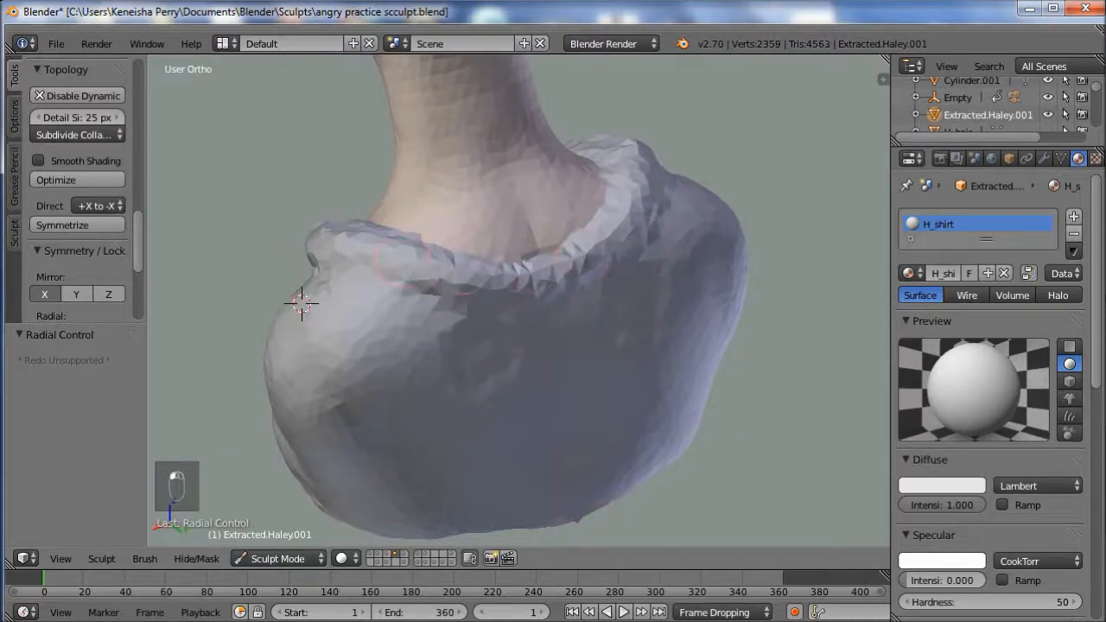
middle_click_drag(538, 271, 445, 216)
left_click_drag(389, 235, 510, 266)
mouse_move(495, 272)
middle_mouse_down()
mouse_move(556, 299)
mouse_move(613, 294)
middle_mouse_up()
- Choose the Crease brush with a 43 px radius and carve a crease beneath the collar at the back
scroll(87, 189, "up", 10)
left_click(77, 134)
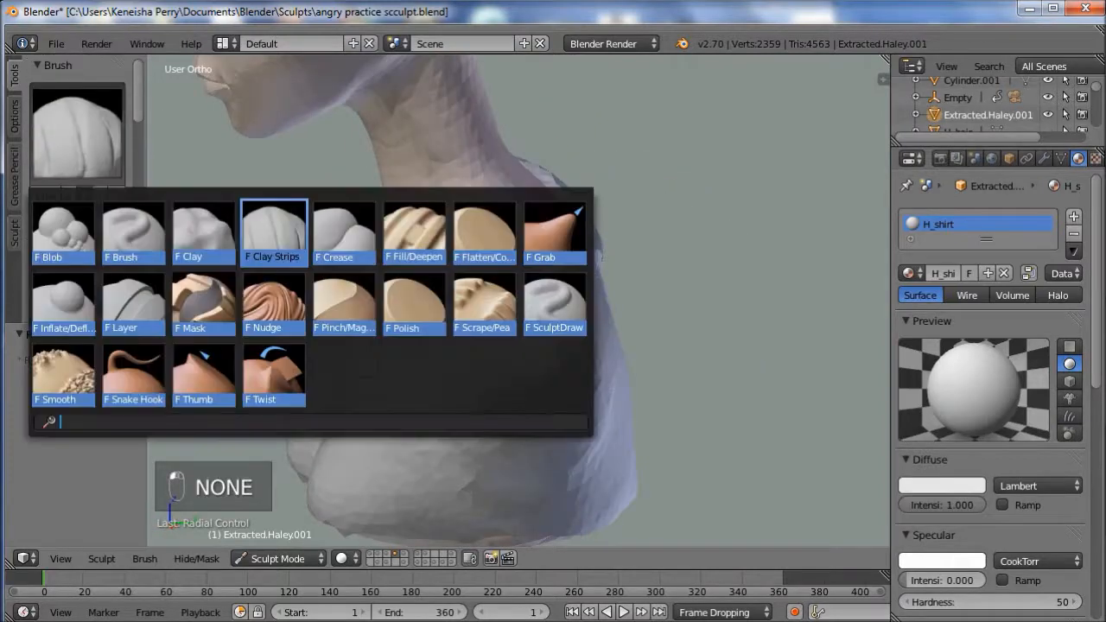
left_click(344, 234)
mouse_move(375, 375)
middle_mouse_down()
mouse_move(304, 321)
mouse_move(318, 314)
middle_mouse_up()
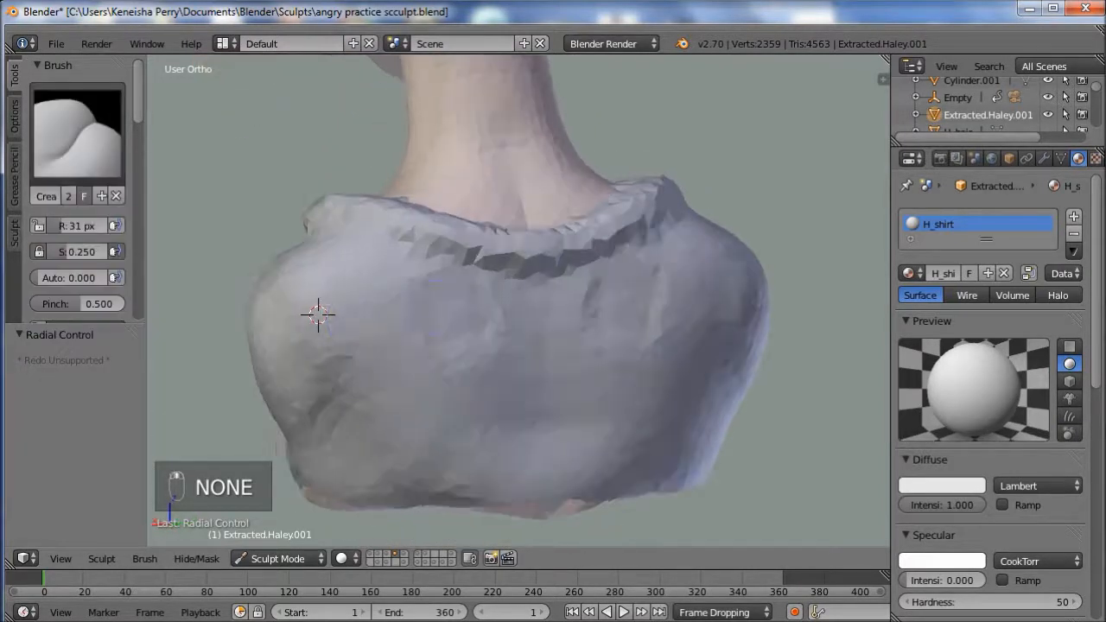
key("f")
left_click(472, 297)
middle_click_drag(511, 272, 489, 267)
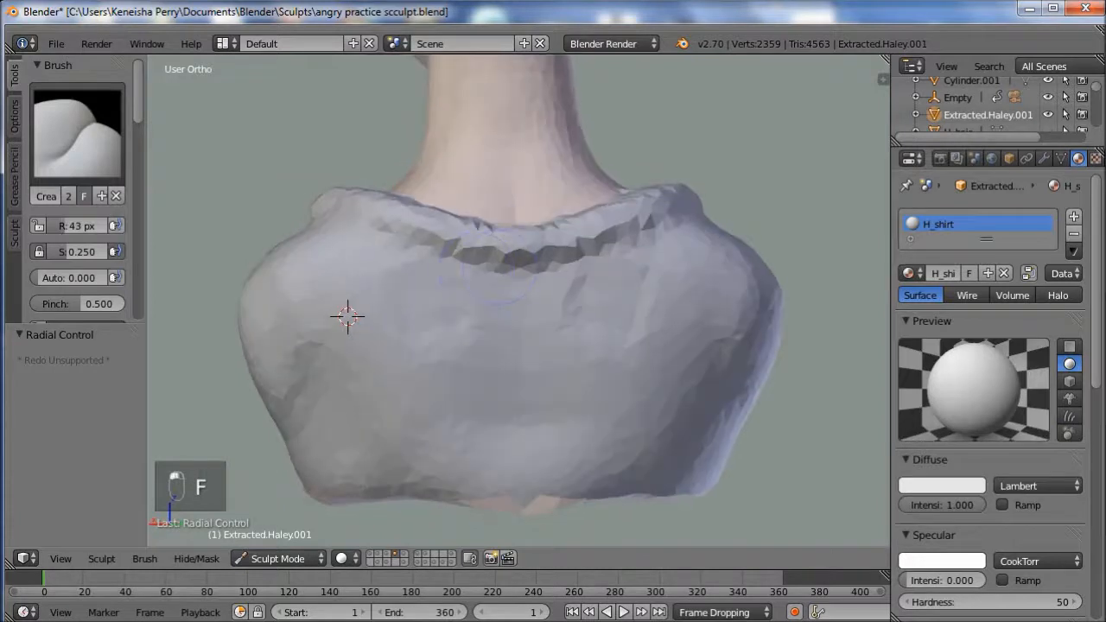
left_click_drag(477, 264, 562, 259)
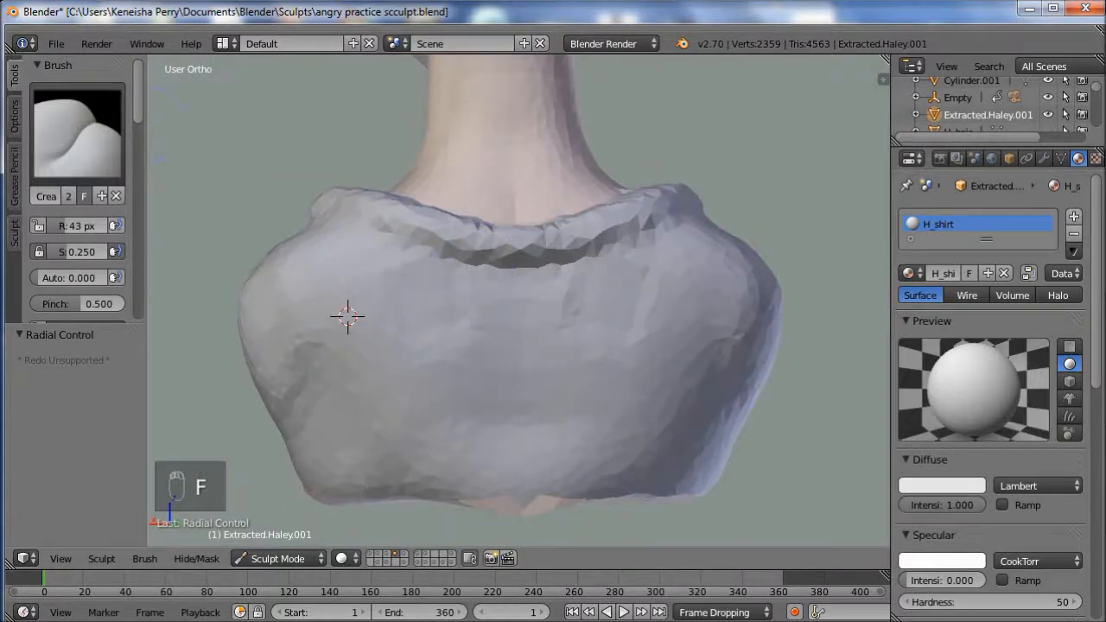
- Set the dynamic topology refine method to Subdivide Edges and crease the underside of the back collar again
scroll(78, 216, "down", 8)
left_click(76, 215)
left_click(70, 192)
left_click_drag(471, 248, 527, 250)
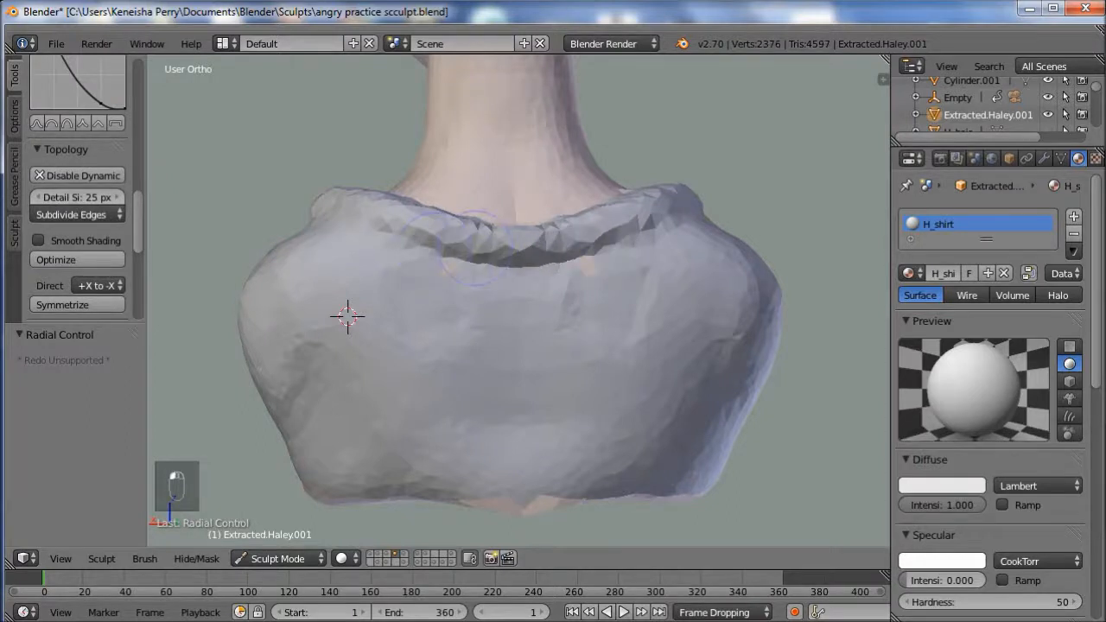
- Extend the crease along the collar's lower edge over the shoulder and down the front
middle_click_drag(347, 316, 296, 327)
middle_click_drag(445, 257, 581, 299)
left_click_drag(526, 288, 570, 316)
middle_click_drag(518, 307, 600, 315)
left_click_drag(584, 318, 555, 328)
mouse_move(576, 367)
middle_mouse_down()
mouse_move(660, 375)
mouse_move(676, 420)
middle_mouse_up()
- Switch to a resized Clay Strips brush and build up the collar's front on the sculpted shirt
key("v")
key("f")
left_click(657, 376)
key("f")
left_click(671, 412)
mouse_move(672, 412)
middle_mouse_down()
mouse_move(638, 411)
mouse_move(657, 372)
middle_mouse_up()
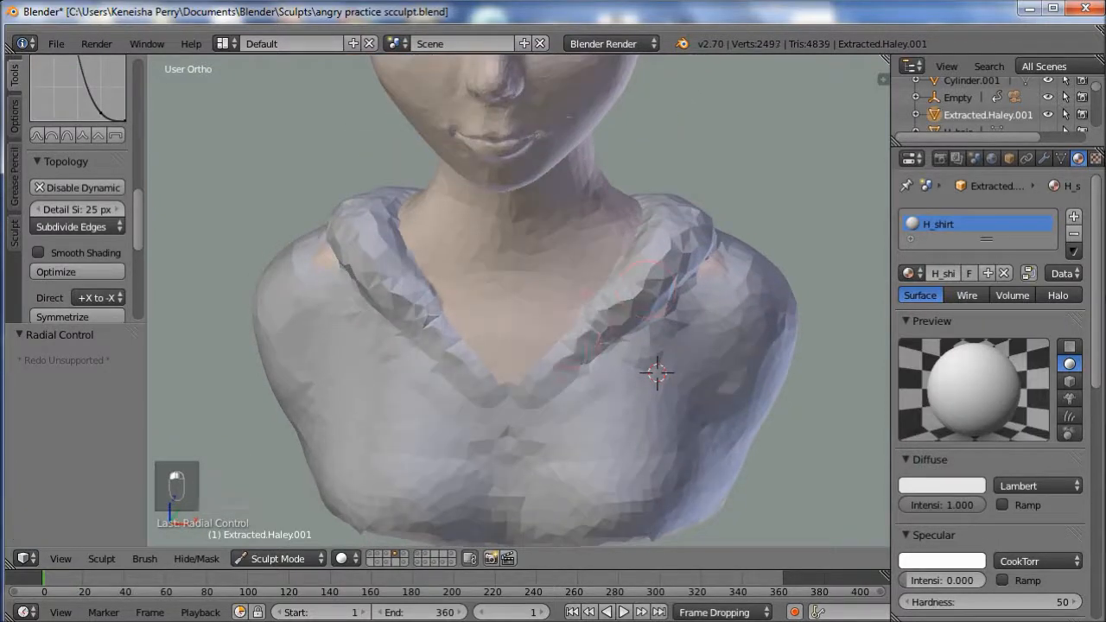
- Set the dynamic topology detail size to 20 px and build up the front collar edges with Clay Strips
left_click(77, 209)
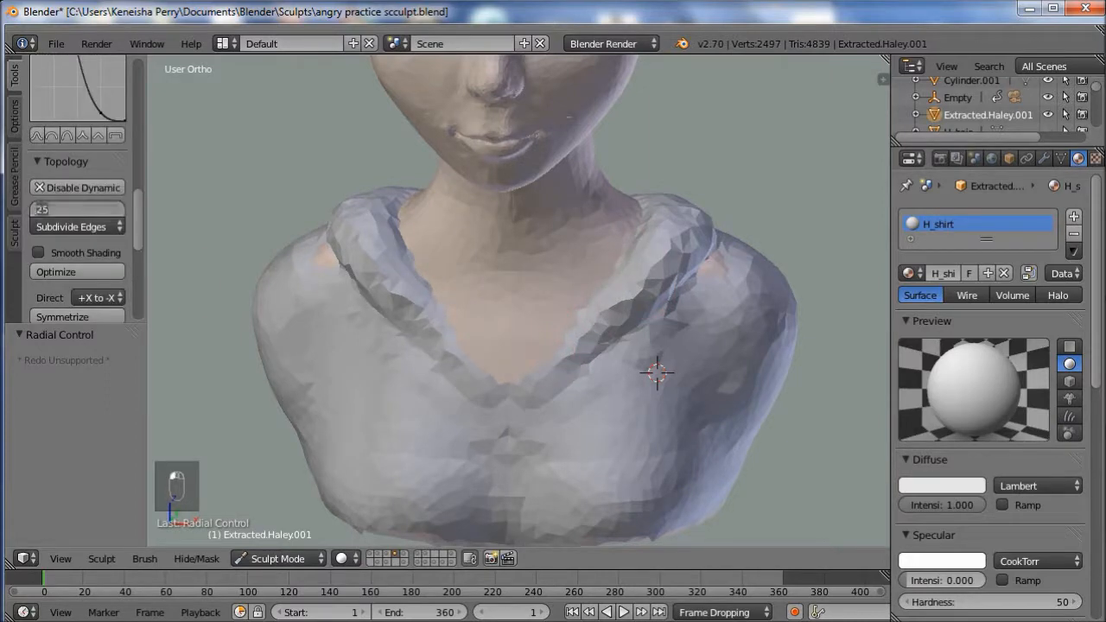
type("20")
key("Return")
middle_click_drag(657, 373, 659, 413)
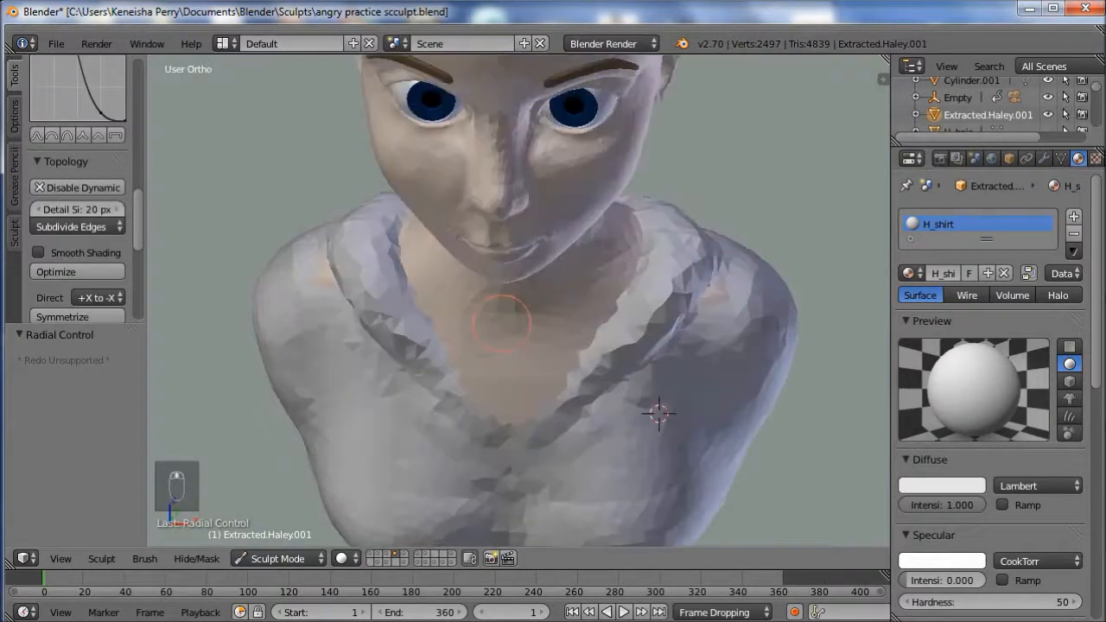
left_click_drag(662, 304, 574, 377)
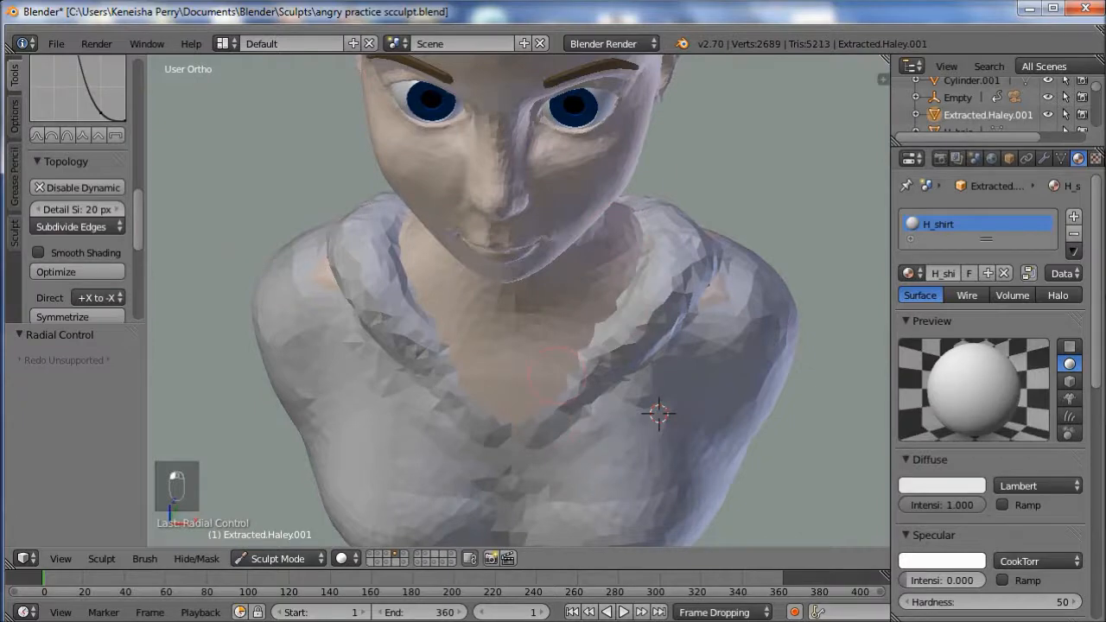
middle_click_drag(553, 398, 550, 350)
mouse_move(506, 399)
left_mouse_down()
mouse_move(484, 527)
mouse_move(491, 492)
left_mouse_up()
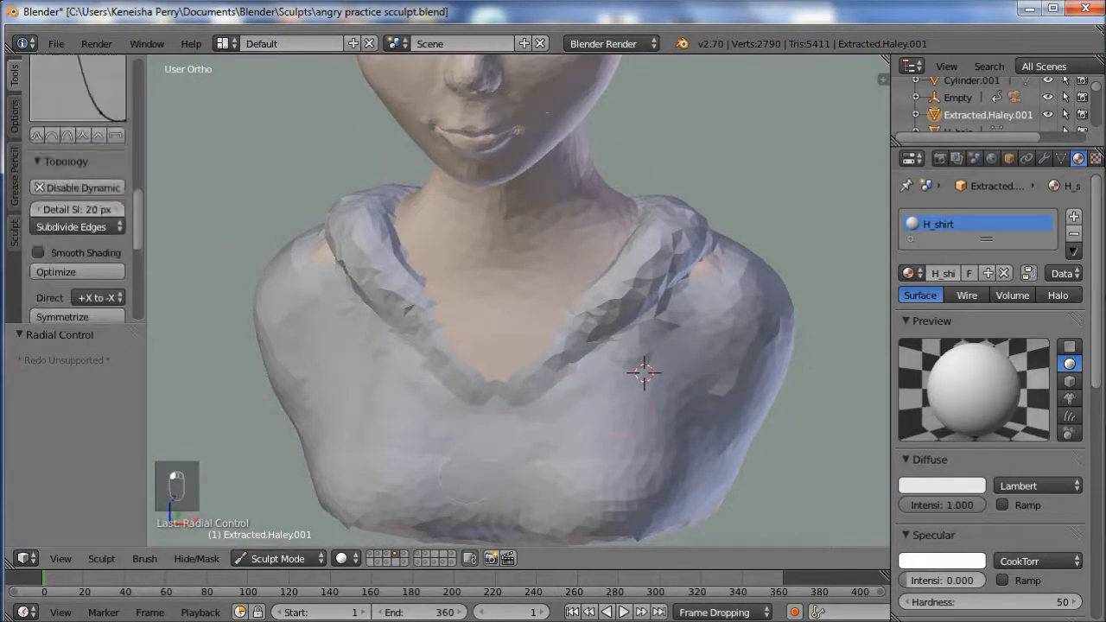
- Resize the Clay Strips brush and thicken the collar from the front around over the shoulder
key("f")
mouse_move(613, 437)
middle_mouse_down()
mouse_move(540, 388)
mouse_move(519, 432)
middle_mouse_up()
left_click_drag(519, 363, 540, 341)
mouse_move(598, 363)
middle_mouse_down()
mouse_move(552, 357)
mouse_move(484, 320)
middle_mouse_up()
left_click_drag(475, 316, 516, 324)
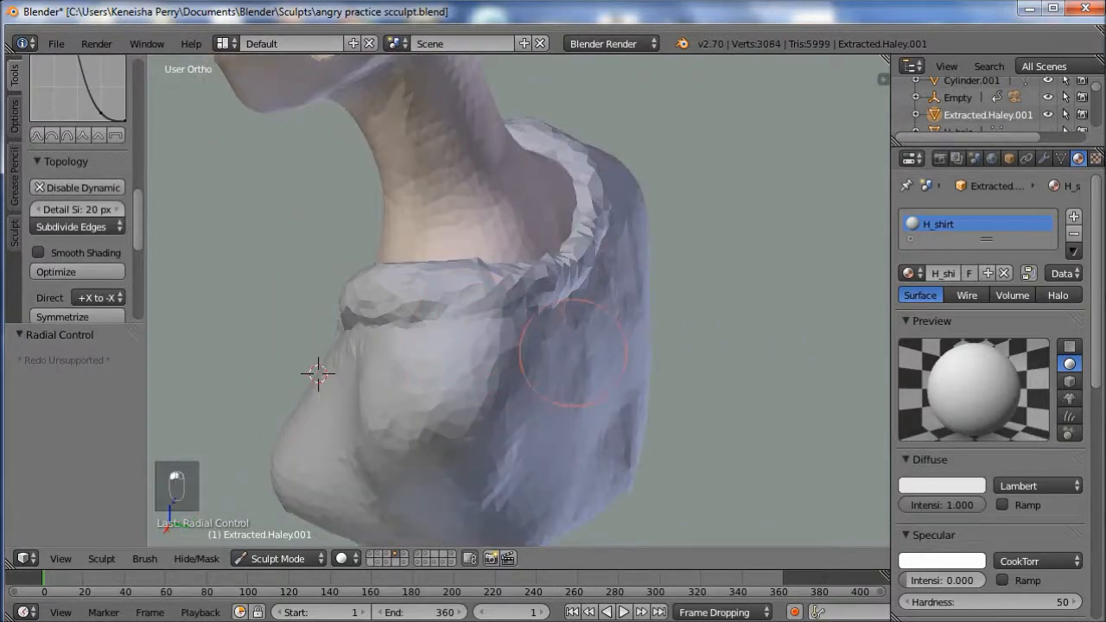
middle_click_drag(570, 348, 407, 333)
left_click_drag(488, 302, 440, 288)
mouse_move(452, 324)
left_mouse_down()
mouse_move(483, 415)
mouse_move(469, 466)
mouse_move(555, 475)
mouse_move(496, 443)
mouse_move(437, 363)
mouse_move(444, 351)
left_mouse_up()
mouse_move(408, 304)
middle_mouse_down()
mouse_move(591, 299)
mouse_move(551, 308)
middle_mouse_up()
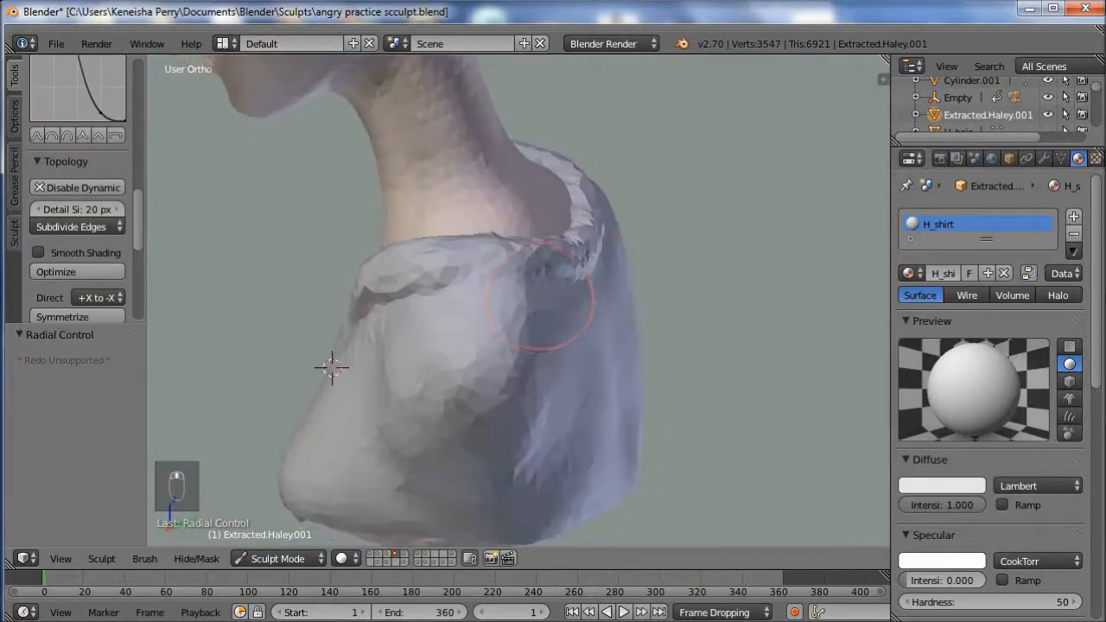
- Switch to an enlarged Grab brush and reshape the collar along the neckline and shoulder
key("g")
key("f")
left_click(633, 312)
middle_click_drag(633, 312, 506, 343)
middle_click_drag(297, 336, 724, 336)
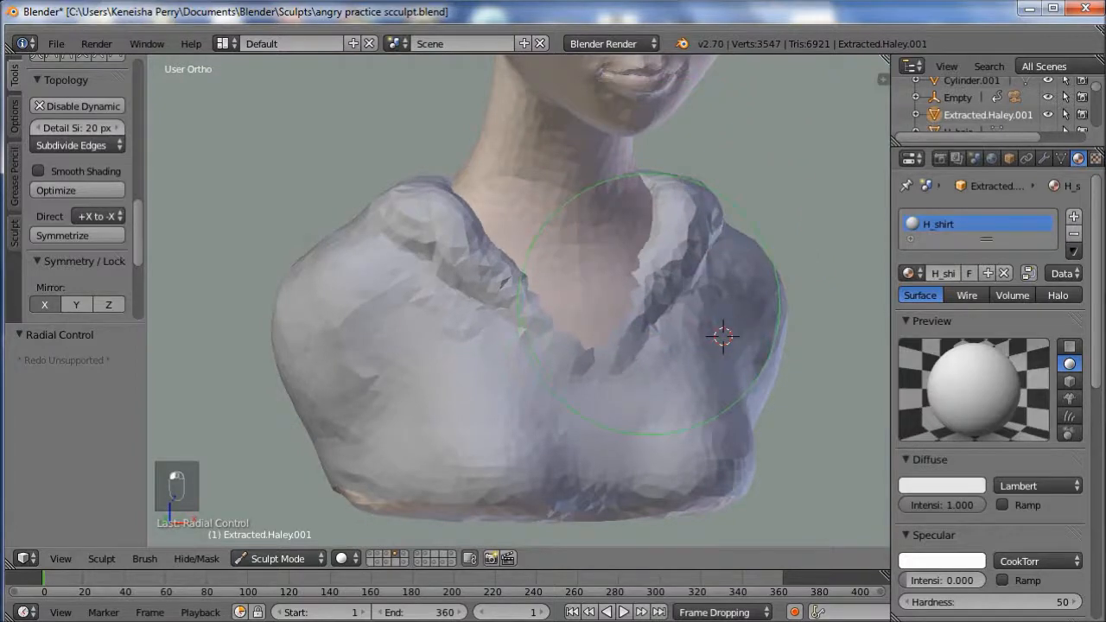
mouse_move(724, 336)
middle_mouse_down()
mouse_move(637, 353)
mouse_move(679, 371)
mouse_move(637, 407)
mouse_move(666, 388)
middle_mouse_up()
- Return to Clay Strips with a smaller radius, thicken the collar near the shoulder and smooth its surface
key("v")
key("f")
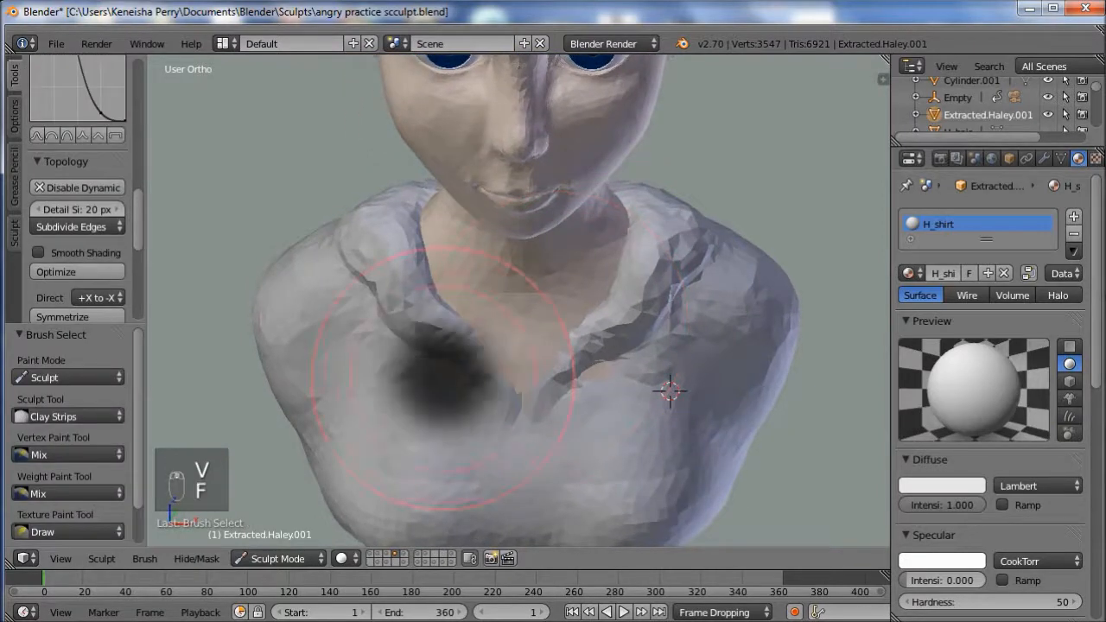
left_click(506, 379)
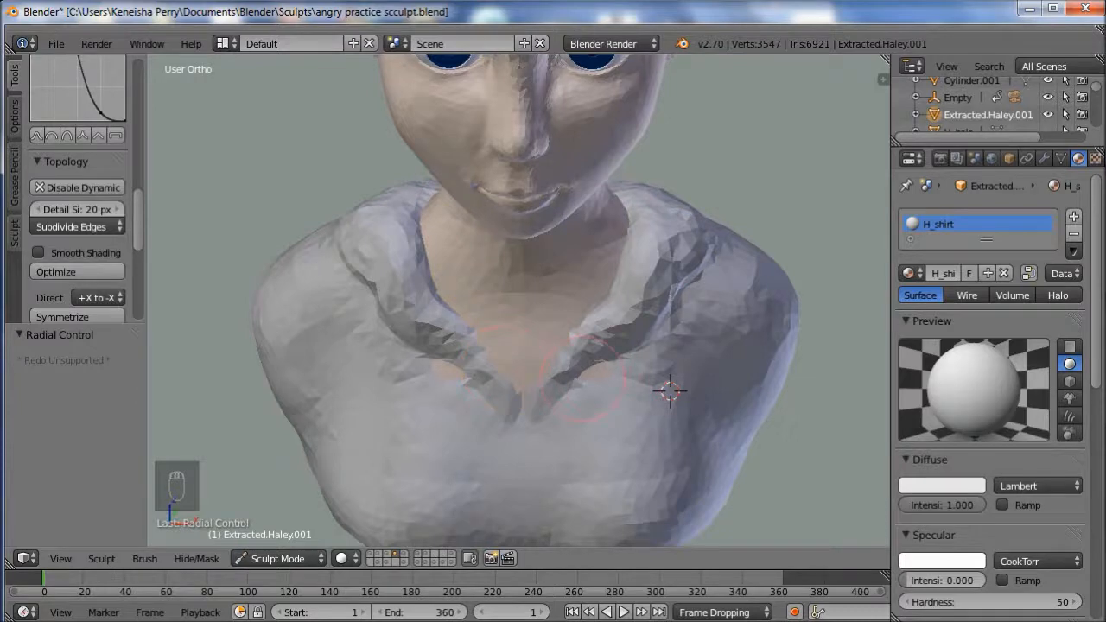
mouse_move(572, 388)
middle_mouse_down()
mouse_move(510, 376)
mouse_move(508, 389)
middle_mouse_up()
scroll(553, 346, "up", 1)
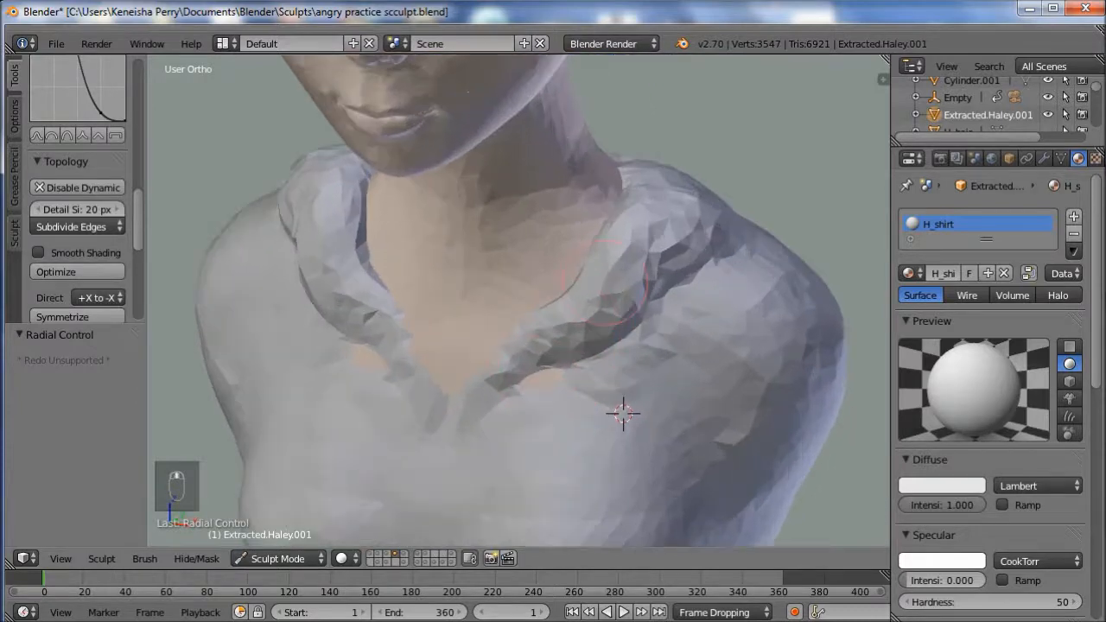
middle_click_drag(596, 311, 689, 281)
mouse_move(696, 246)
left_mouse_down()
mouse_move(687, 276)
mouse_move(681, 207)
mouse_move(668, 285)
left_mouse_up()
middle_click_drag(714, 286, 669, 282)
left_click_drag(669, 285, 663, 266)
mouse_move(674, 225)
left_mouse_down("shift")
mouse_move(679, 209)
mouse_move(664, 250)
mouse_move(663, 240)
left_mouse_up("shift")
mouse_move(663, 242)
middle_mouse_down()
mouse_move(556, 259)
mouse_move(653, 318)
middle_mouse_up()
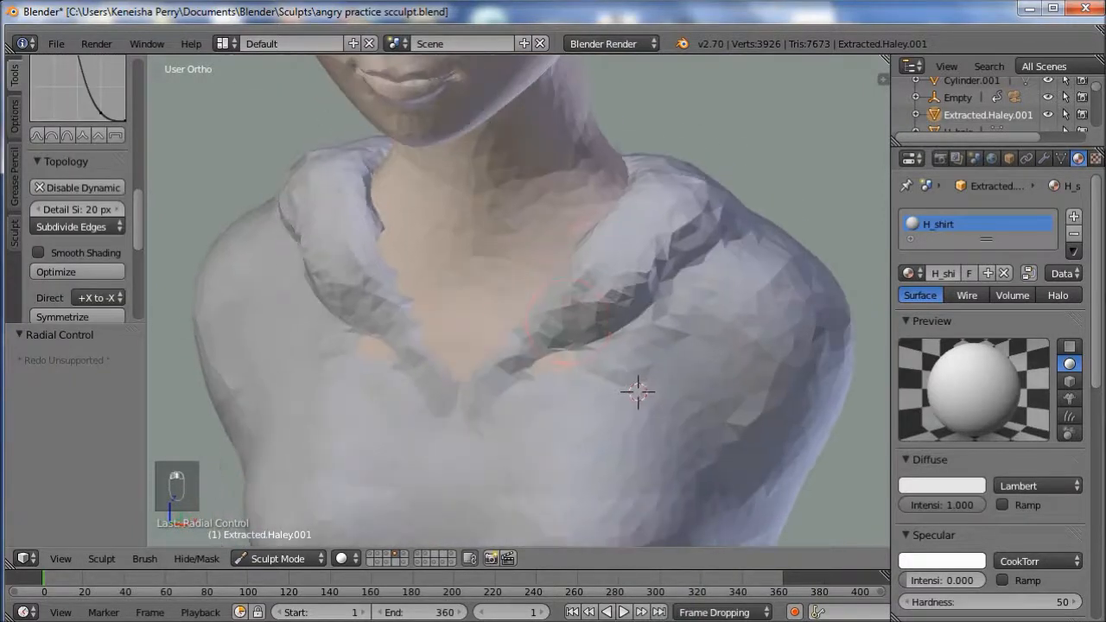
- Resize the Clay Strips brush and fill the lower front of the collar near the V of the neckline
key("f")
left_click(532, 349)
middle_click_drag(562, 328, 605, 336)
middle_click_drag(696, 403, 702, 395)
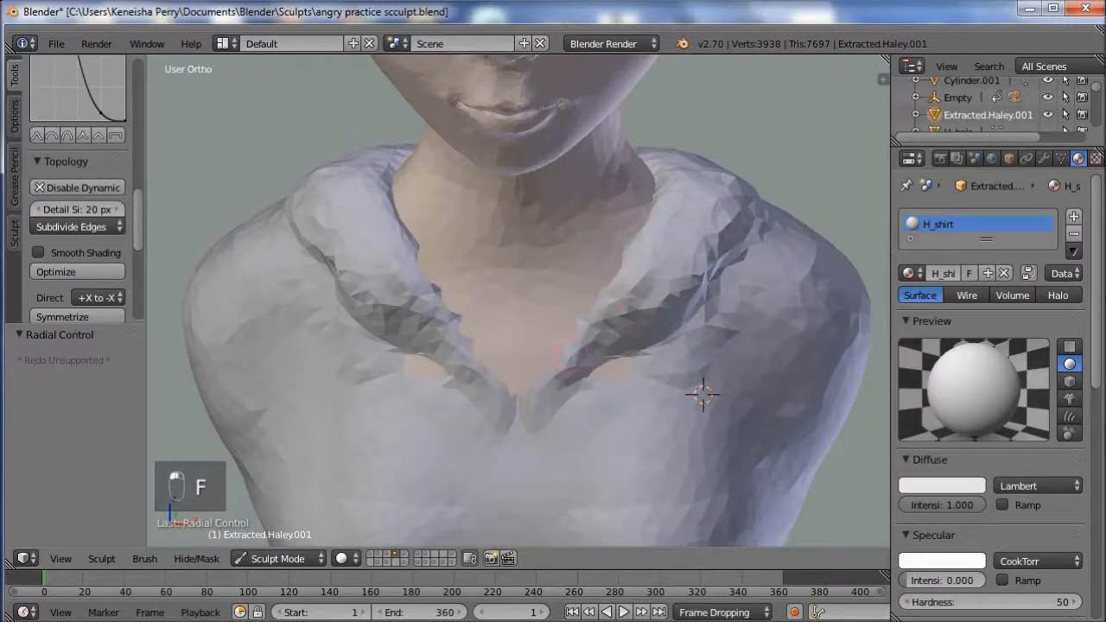
mouse_move(572, 354)
left_mouse_down()
mouse_move(605, 329)
mouse_move(572, 380)
mouse_move(636, 330)
mouse_move(564, 388)
left_mouse_up()
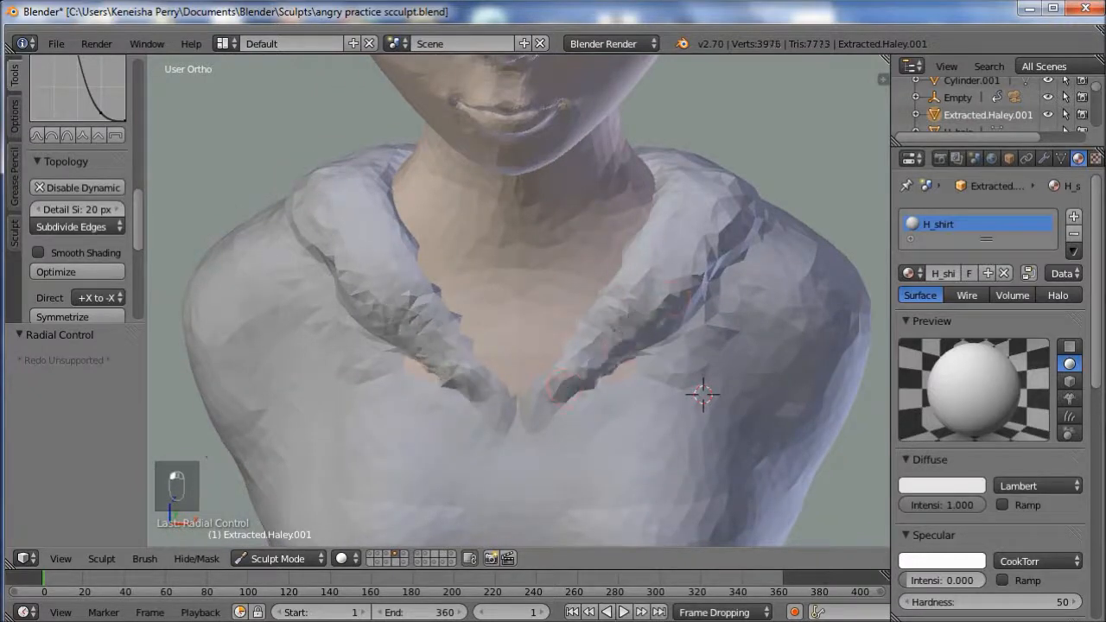
mouse_move(704, 388)
middle_mouse_down()
mouse_move(563, 462)
mouse_move(466, 482)
middle_mouse_up()
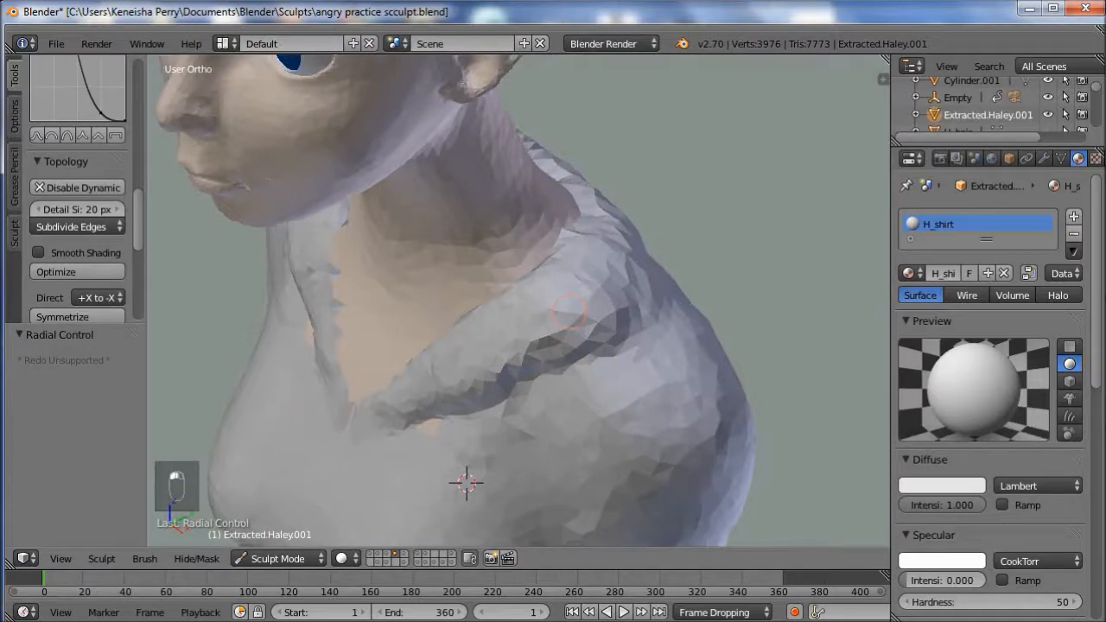
- Reshape the front collar flaps and the neckline with a resized Grab brush
mouse_move(466, 482)
middle_mouse_down()
mouse_move(612, 421)
mouse_move(429, 432)
mouse_move(256, 375)
mouse_move(361, 412)
mouse_move(798, 337)
mouse_move(780, 324)
middle_mouse_up()
key("g")
key("f")
left_click(710, 212)
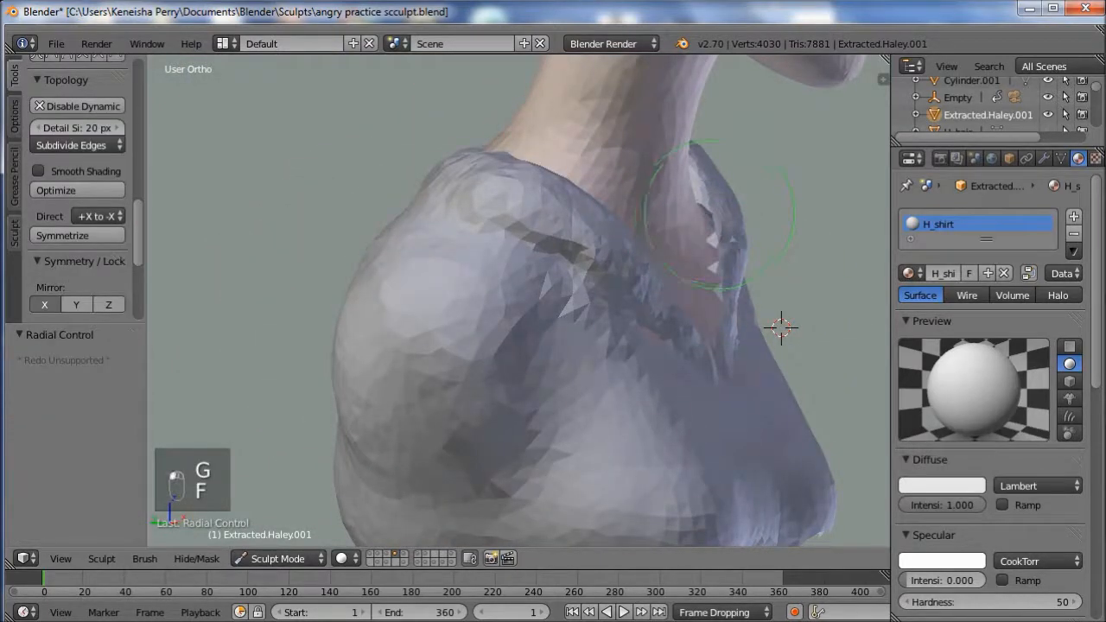
mouse_move(708, 204)
left_mouse_down()
mouse_move(701, 263)
mouse_move(719, 266)
mouse_move(717, 294)
left_mouse_up()
middle_click_drag(717, 294, 553, 303)
left_click_drag(662, 354, 708, 353)
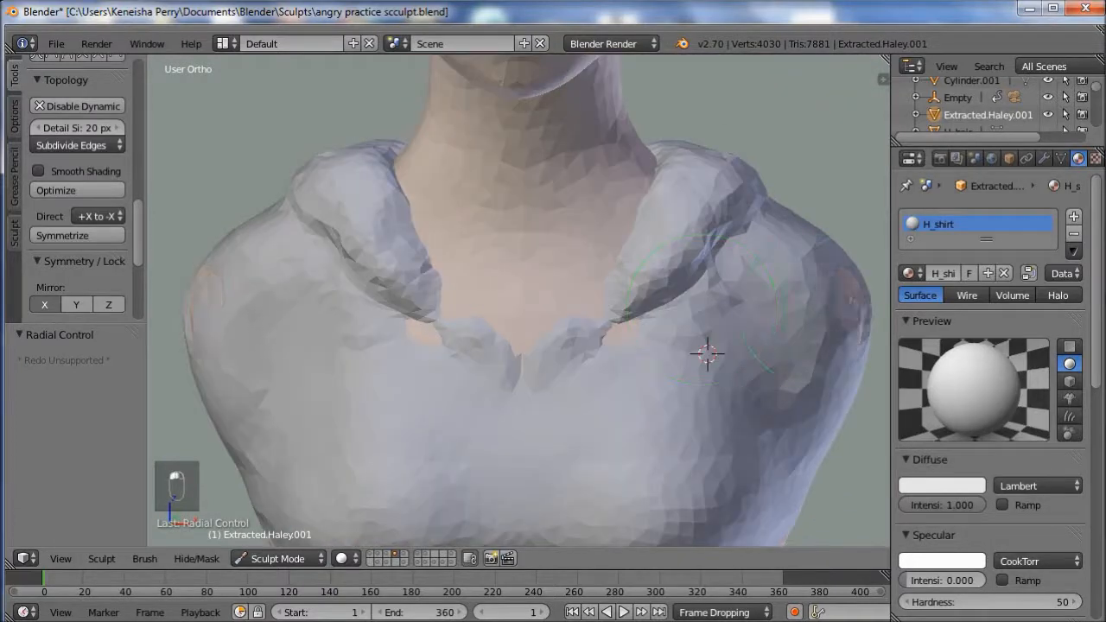
middle_click_drag(707, 354, 742, 233)
left_click_drag(593, 204, 593, 208)
middle_click_drag(742, 233, 703, 296)
- Build up both front collar edges down to the V of the neckline with a resized Clay Strips brush
key("v")
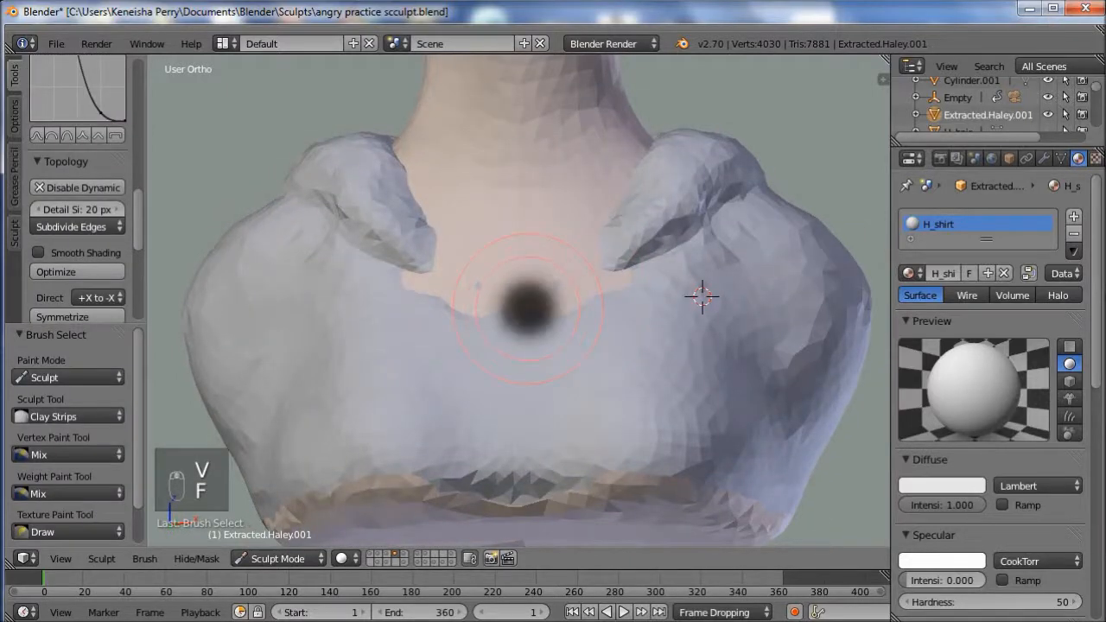
left_click(566, 308)
middle_click_drag(567, 308, 560, 339)
left_click_drag(605, 299, 555, 333)
left_click_drag(635, 286, 562, 350)
left_click_drag(647, 255, 587, 332)
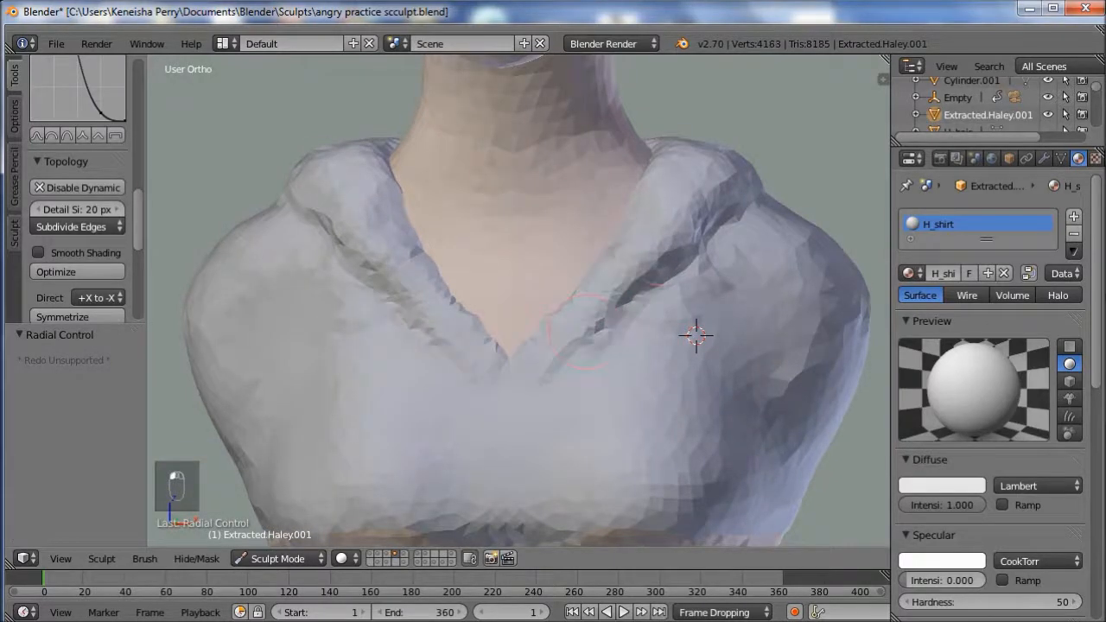
left_click_drag(696, 335, 694, 329)
- Build up the collar over the shoulder towards the back with Clay Strips and smooth the strokes
mouse_move(693, 328)
middle_mouse_down()
mouse_move(428, 427)
mouse_move(570, 467)
middle_mouse_up()
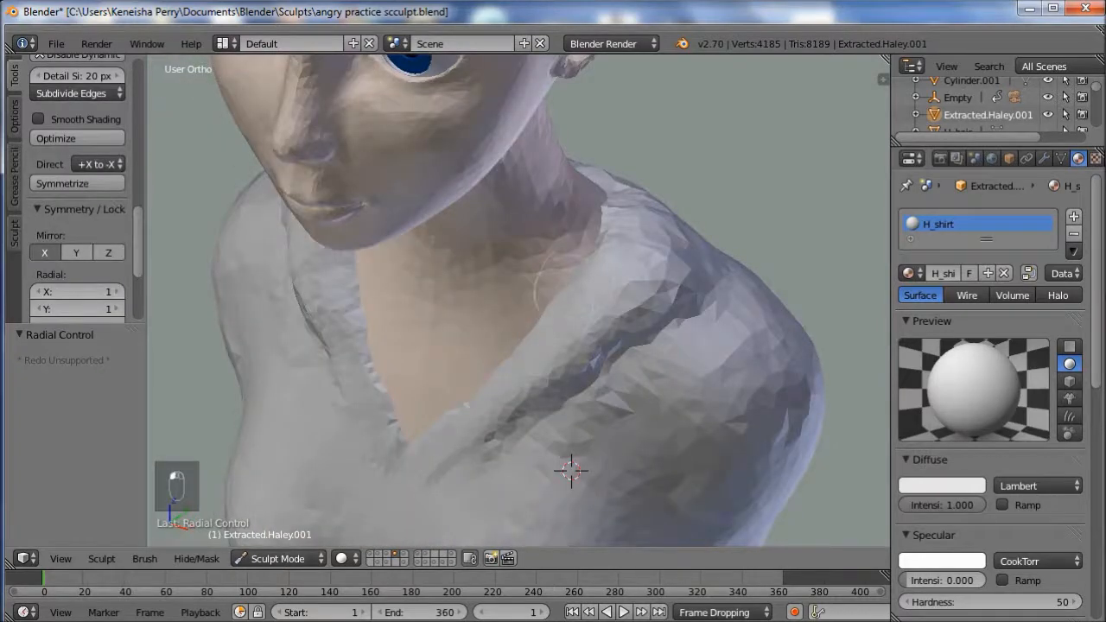
middle_click_drag(573, 469, 297, 440)
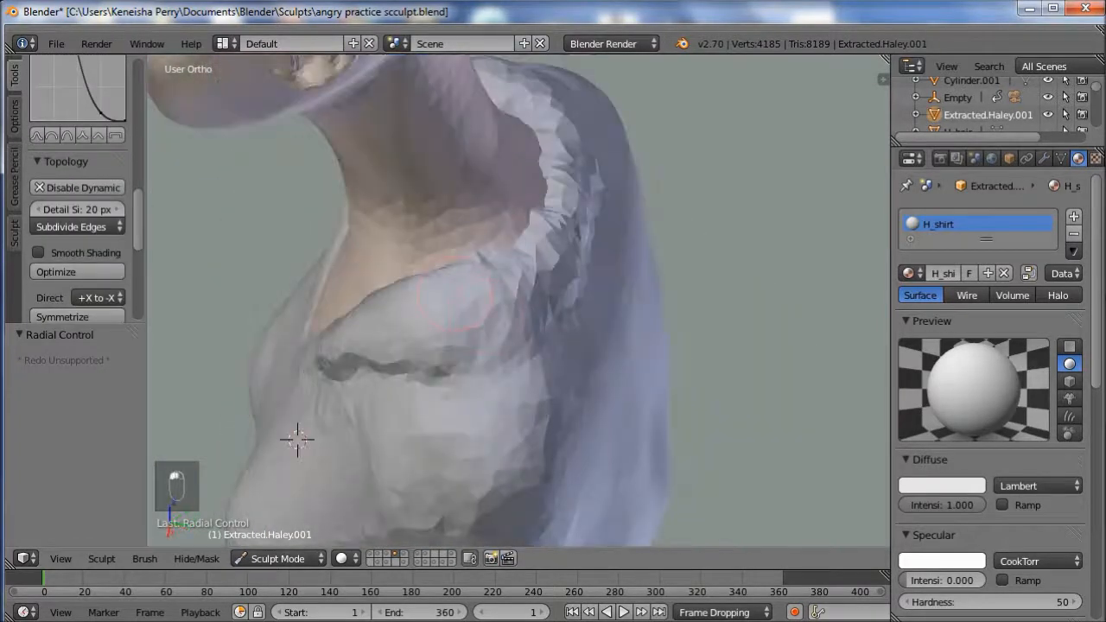
mouse_move(455, 296)
left_mouse_down()
mouse_move(529, 257)
mouse_move(548, 180)
mouse_move(482, 242)
mouse_move(535, 207)
left_mouse_up()
middle_click_drag(536, 208, 363, 266)
mouse_move(363, 267)
left_mouse_down()
mouse_move(446, 270)
mouse_move(598, 204)
left_mouse_up()
mouse_move(598, 204)
middle_mouse_down()
mouse_move(480, 179)
mouse_move(486, 202)
mouse_move(568, 205)
middle_mouse_up()
mouse_move(568, 205)
left_mouse_down("shift")
mouse_move(574, 180)
mouse_move(506, 232)
mouse_move(604, 186)
mouse_move(493, 234)
left_mouse_up("shift")
- Fill out the side of the collar between shoulder and back with more Clay Strips strokes
mouse_move(506, 222)
middle_mouse_down()
mouse_move(562, 272)
mouse_move(501, 262)
middle_mouse_up()
left_click_drag(501, 261, 441, 279)
mouse_move(440, 278)
middle_mouse_down()
mouse_move(593, 266)
mouse_move(530, 248)
middle_mouse_up()
left_click_drag(530, 252, 563, 298)
middle_click_drag(564, 299, 672, 209)
mouse_move(670, 353)
middle_mouse_down()
mouse_move(706, 371)
mouse_move(701, 328)
mouse_move(682, 343)
middle_mouse_up()
- Adjust the collar's upper edge beside the neck with a resized Grab brush
key("g")
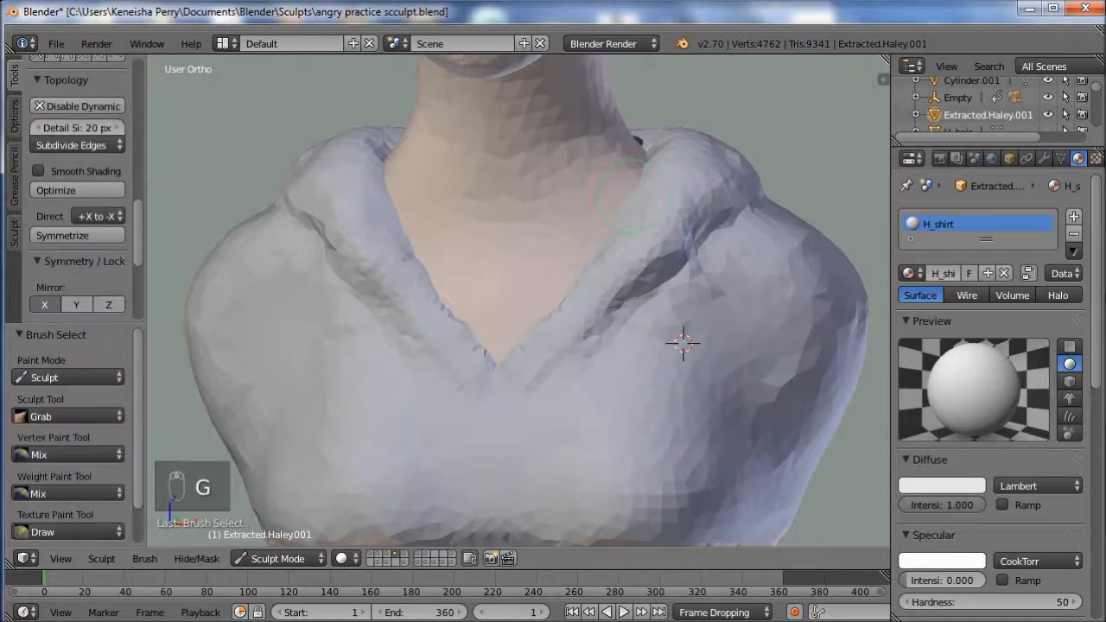
key("d")
key("f")
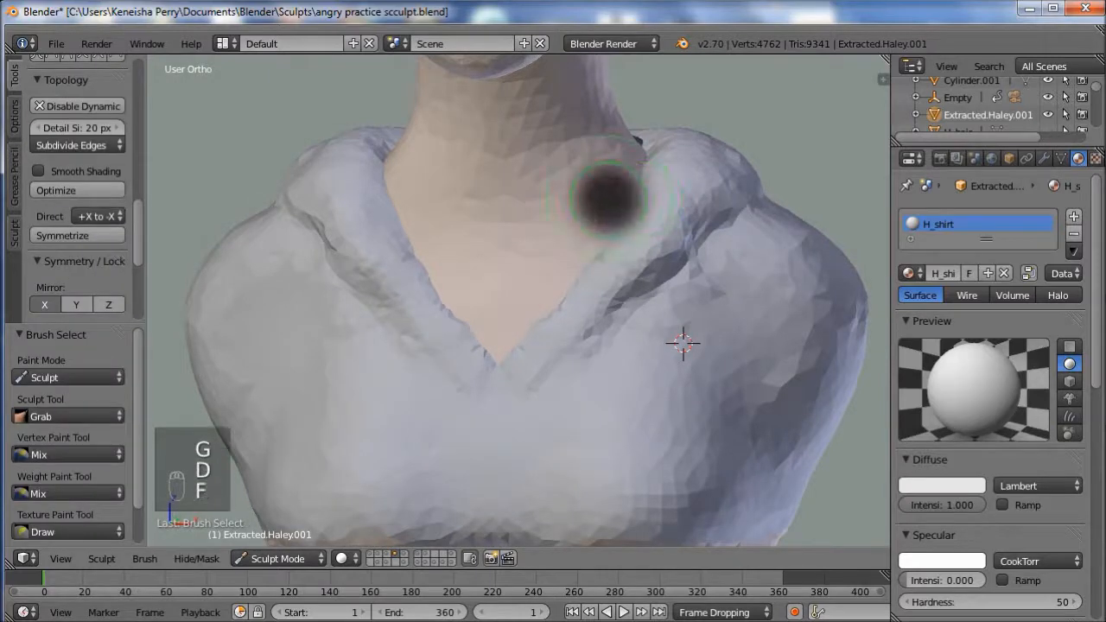
left_click(655, 142)
mouse_move(639, 143)
middle_mouse_down()
mouse_move(450, 190)
mouse_move(582, 229)
middle_mouse_up()
mouse_move(657, 417)
middle_mouse_down()
mouse_move(736, 316)
mouse_move(729, 306)
mouse_move(509, 324)
middle_mouse_up()
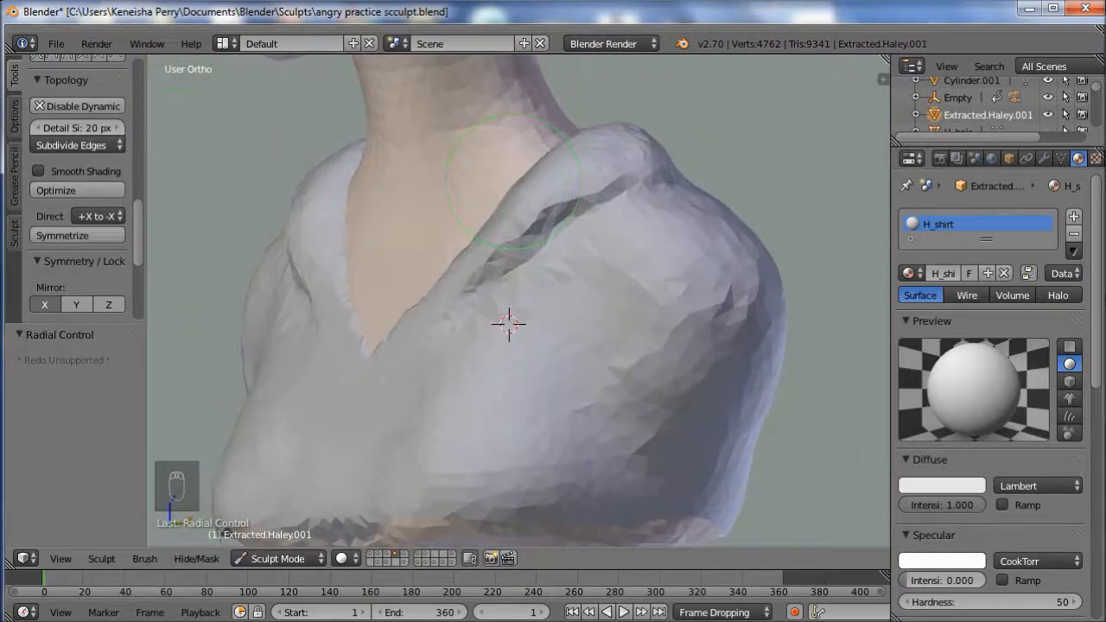
- Choose the Crease brush with a 32 px radius and carve the groove under the collar at the shoulder
scroll(78, 173, "up", 10)
left_click(78, 130)
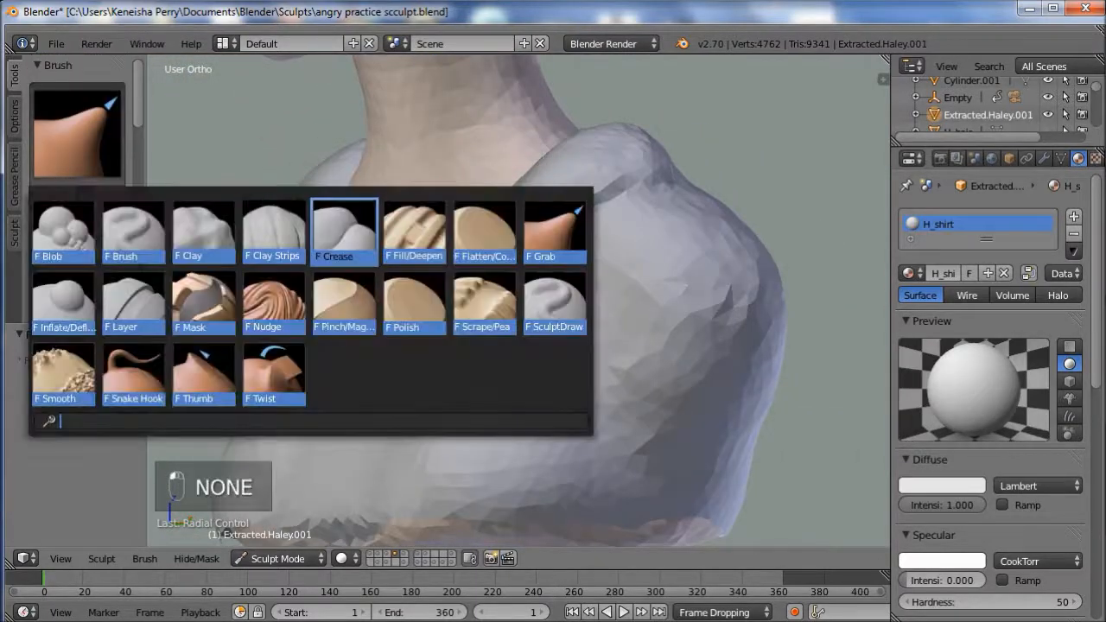
left_click(346, 231)
key("f")
left_click(509, 321)
middle_click_drag(509, 321, 375, 375)
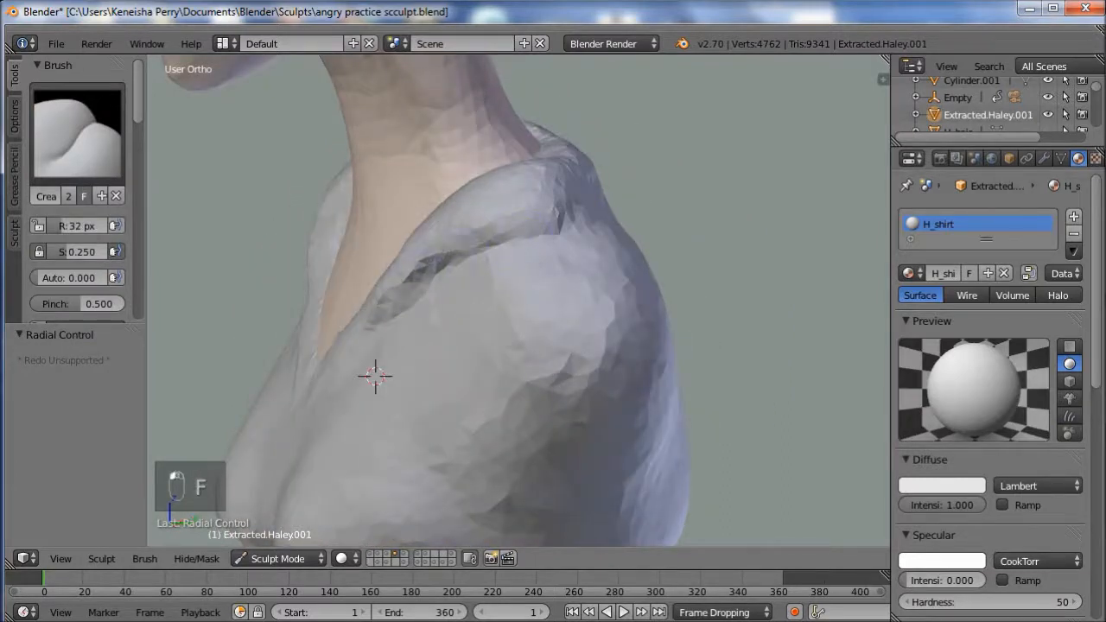
middle_click_drag(375, 375, 267, 373)
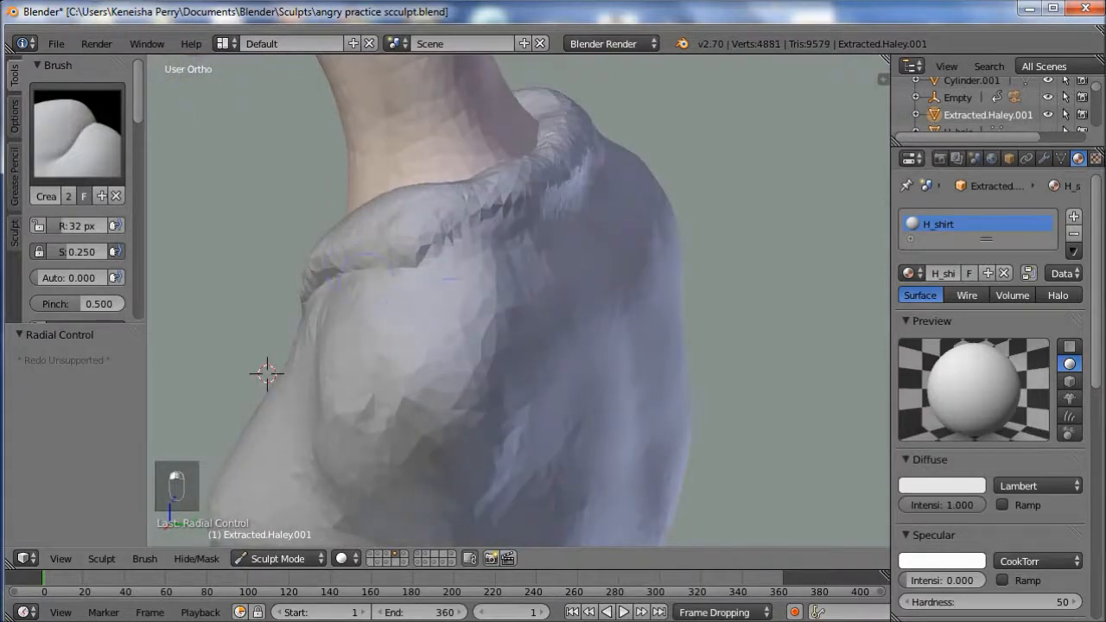
- Continue the crease beneath the collar from the shoulder around towards the back
middle_click_drag(389, 268, 375, 274)
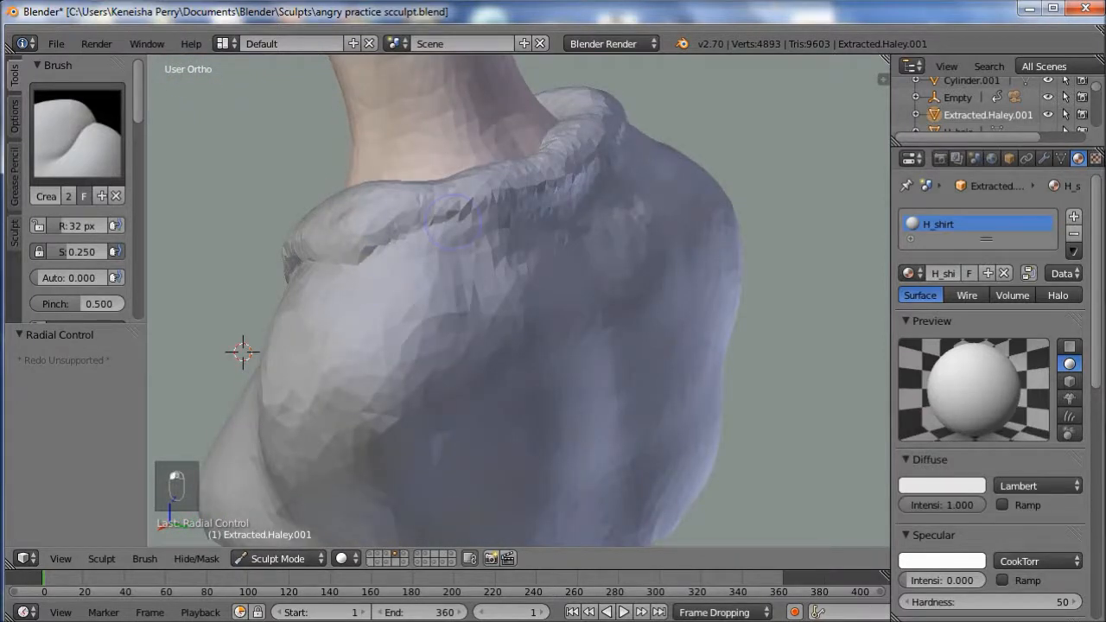
left_click_drag(454, 222, 480, 205)
middle_click_drag(480, 206, 406, 202)
left_click_drag(433, 198, 505, 197)
left_click_drag(432, 192, 581, 202)
middle_click_drag(398, 199, 626, 241)
- Touch up the collar over the shoulder with the Clay brush and Clay Strips at a 57 px radius
key("c")
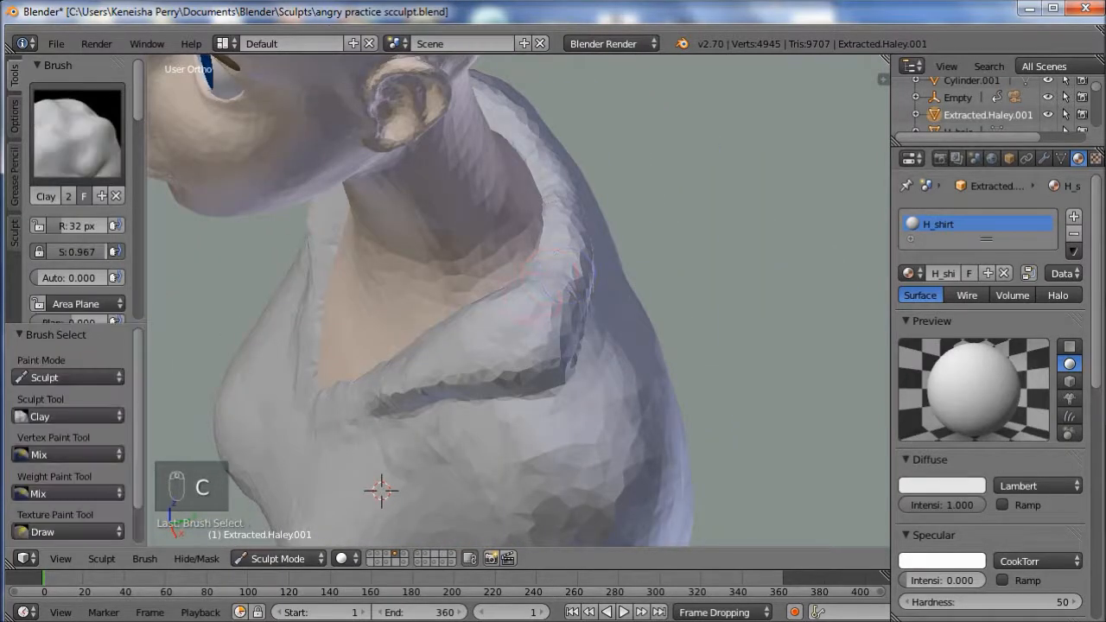
key("s")
key("c")
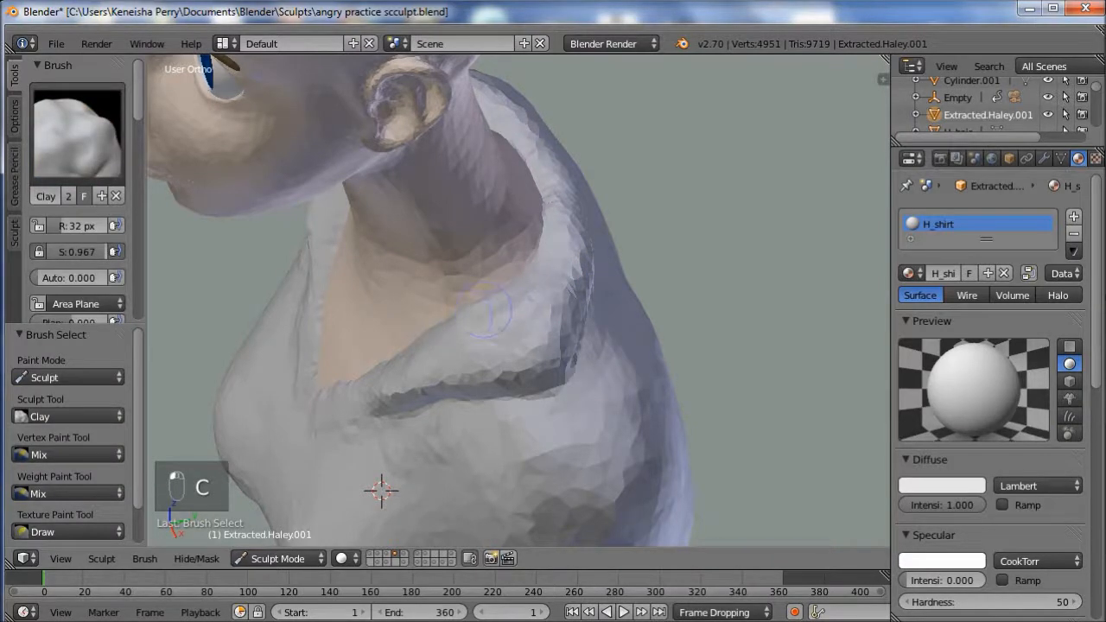
key("v")
key("f")
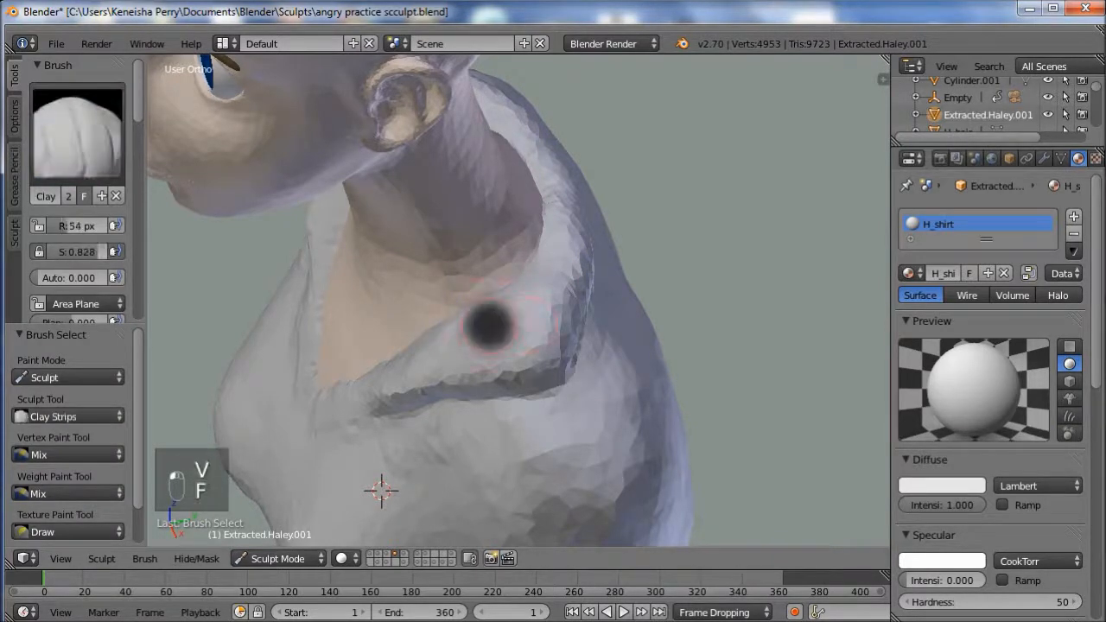
left_click(480, 324)
key("shift")
mouse_move(383, 486)
middle_mouse_down()
mouse_move(680, 390)
mouse_move(628, 394)
mouse_move(545, 464)
middle_mouse_up()
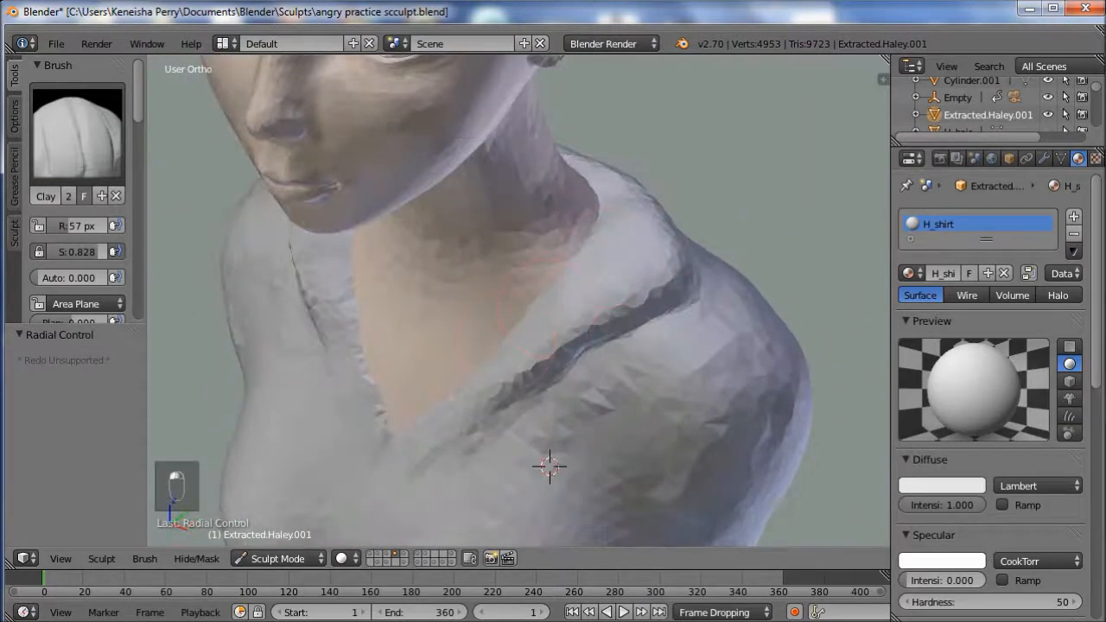
- Choose the Polish brush at a 57 px radius and even out the collar's surface over the shoulder and around the neck
left_click(82, 142)
left_click(415, 304)
mouse_move(598, 318)
middle_mouse_down()
mouse_move(608, 320)
mouse_move(573, 316)
mouse_move(666, 309)
middle_mouse_up()
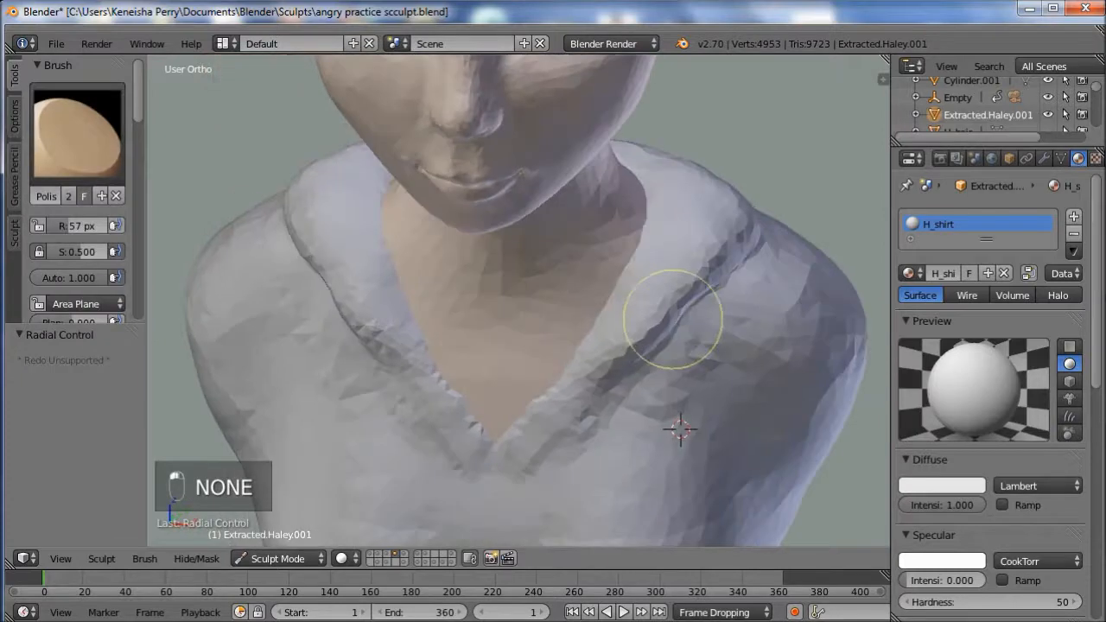
middle_click_drag(583, 348, 484, 395)
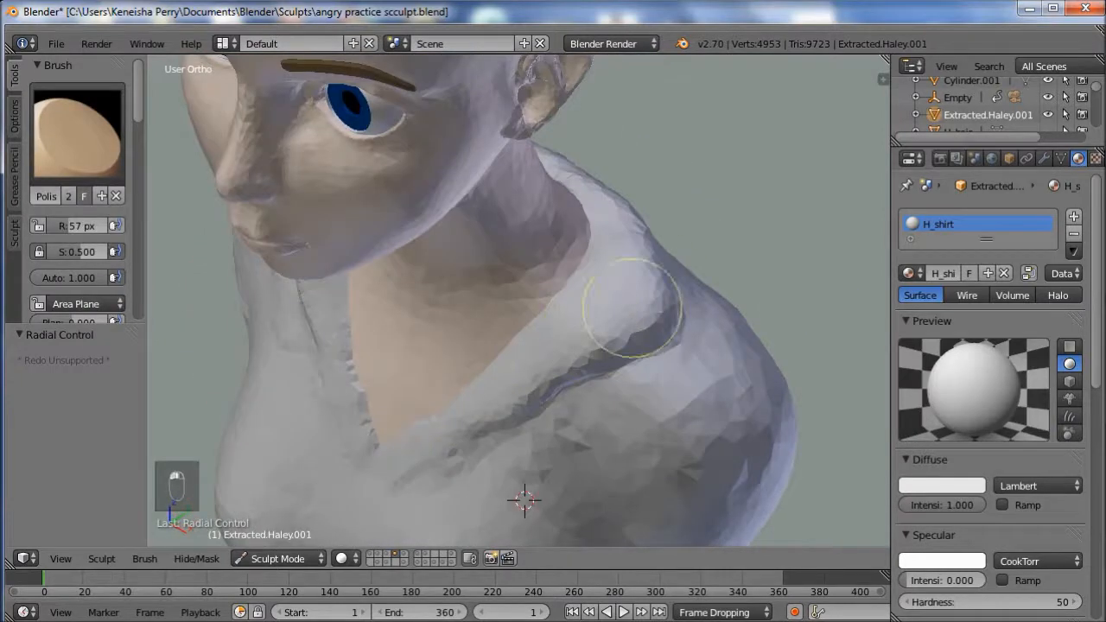
mouse_move(647, 303)
middle_mouse_down()
mouse_move(461, 345)
mouse_move(401, 346)
middle_mouse_up()
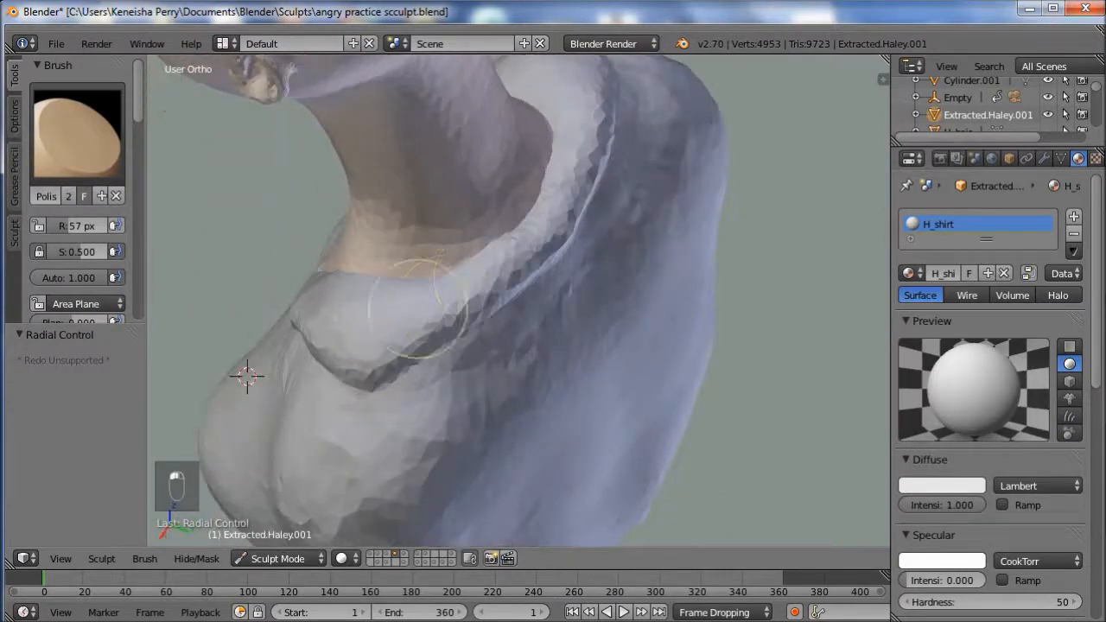
mouse_move(516, 258)
left_mouse_down()
mouse_move(531, 239)
mouse_move(472, 302)
mouse_move(464, 276)
left_mouse_up()
- Switch to the Inflate brush and thicken the lower edge of the collar at the back
left_click(77, 130)
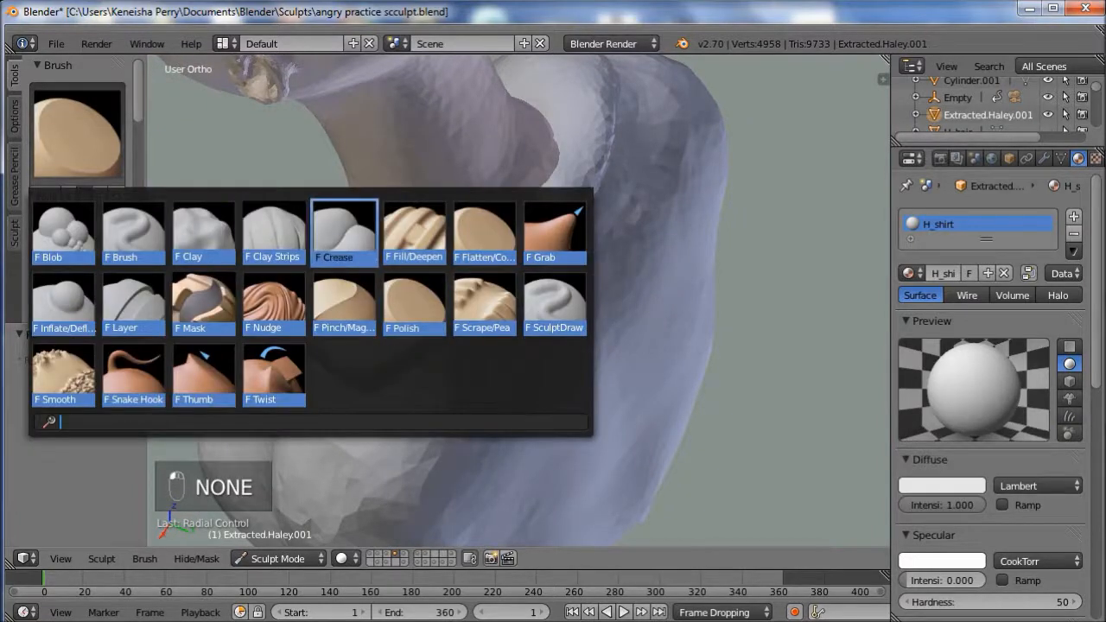
left_click(62, 305)
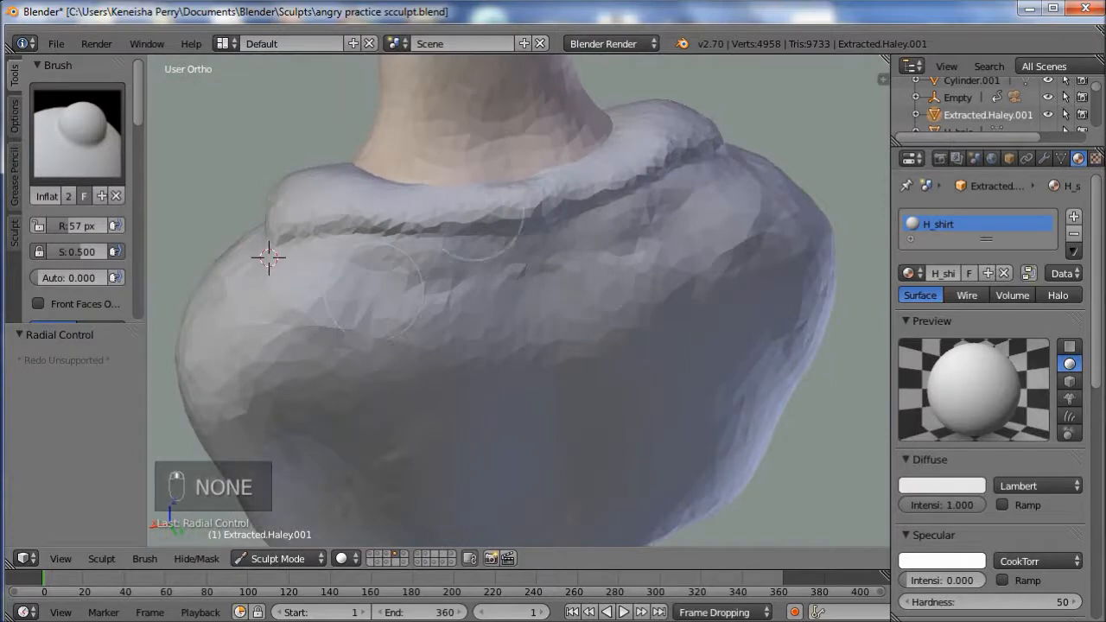
left_click_drag(482, 221, 529, 204)
- Build up the shirt beside the front of the collar with Clay Strips at a 38 px radius
mouse_move(268, 257)
middle_mouse_down()
mouse_move(247, 284)
mouse_move(555, 457)
mouse_move(715, 363)
mouse_move(697, 394)
middle_mouse_up()
key("v")
key("f")
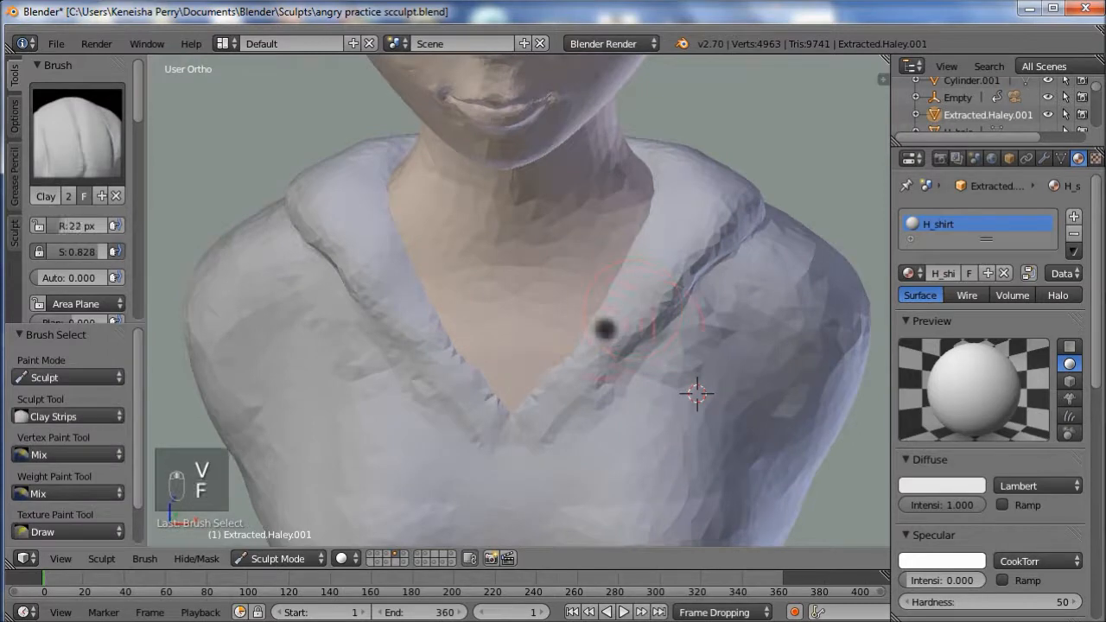
left_click(657, 329)
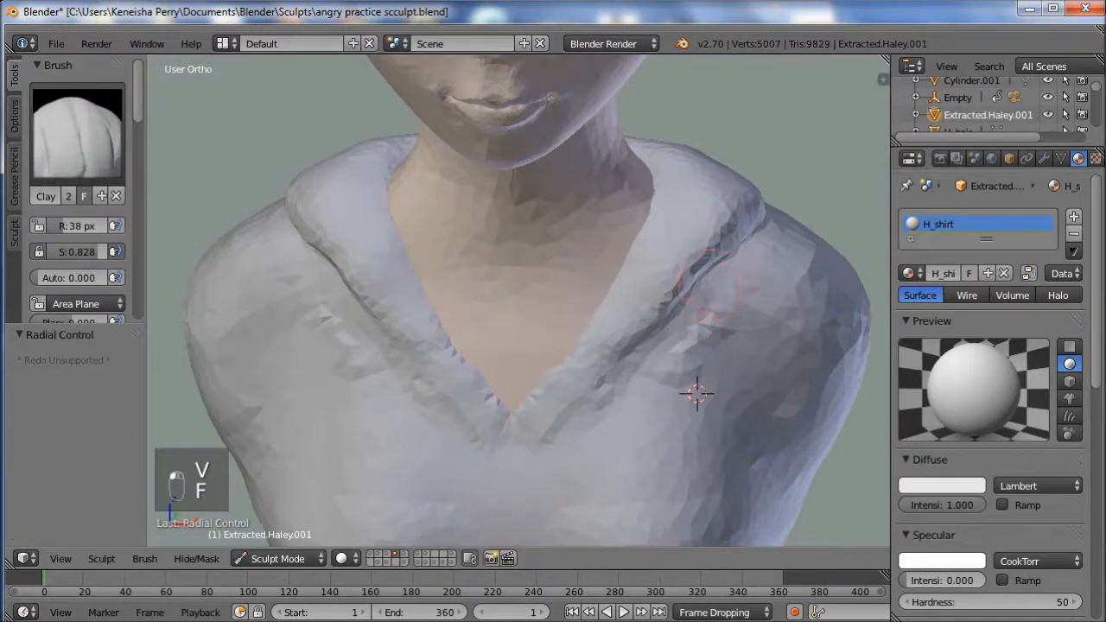
key("s")
key("v")
- Smooth the shirt beneath the collar from the shoulder round to the upper back
mouse_move(697, 390)
middle_mouse_down()
mouse_move(654, 329)
mouse_move(718, 217)
mouse_move(704, 250)
mouse_move(332, 267)
middle_mouse_up()
key("s")
key("c")
mouse_move(673, 326)
middle_mouse_down()
mouse_move(420, 407)
mouse_move(405, 380)
middle_mouse_up()
key("s")
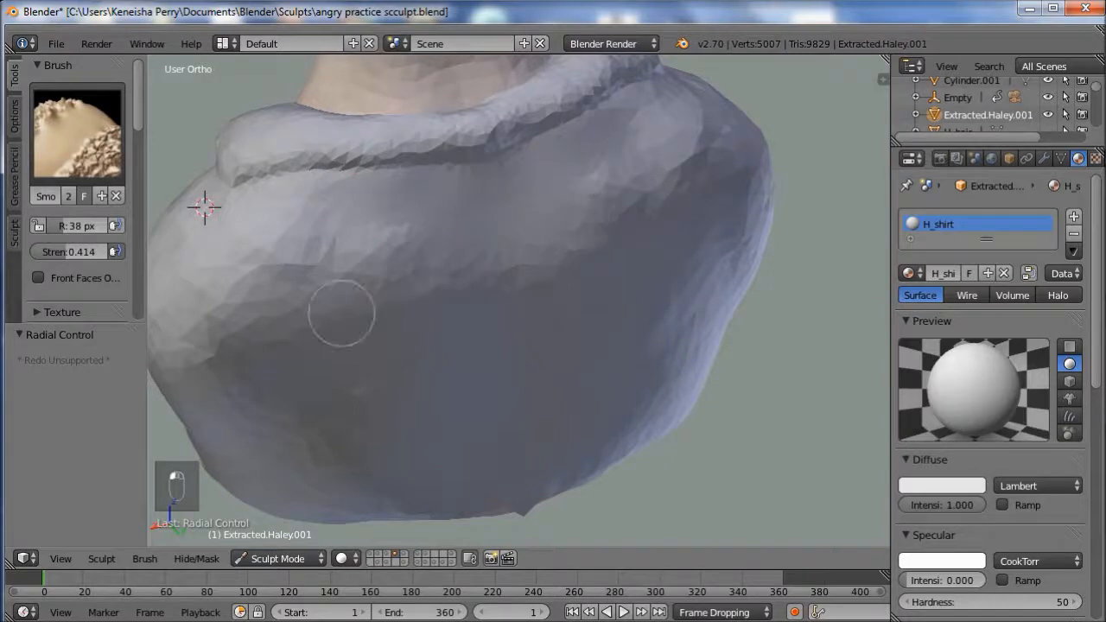
key("c")
- Smooth the upper back directly below the rear of the collar and continue towards the side
mouse_move(444, 452)
middle_mouse_down()
mouse_move(383, 358)
mouse_move(560, 275)
middle_mouse_up()
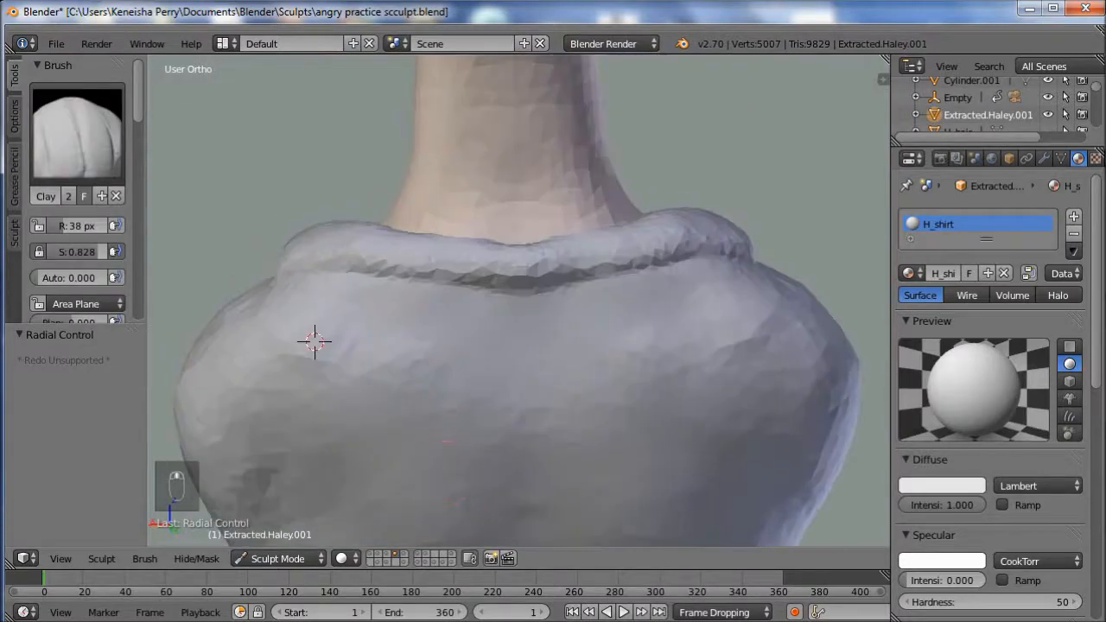
key("s")
key("c")
mouse_move(314, 342)
middle_mouse_down()
mouse_move(291, 388)
mouse_move(302, 403)
middle_mouse_up()
key("s")
key("c")
mouse_move(645, 255)
middle_mouse_down()
mouse_move(699, 239)
mouse_move(698, 216)
middle_mouse_up()
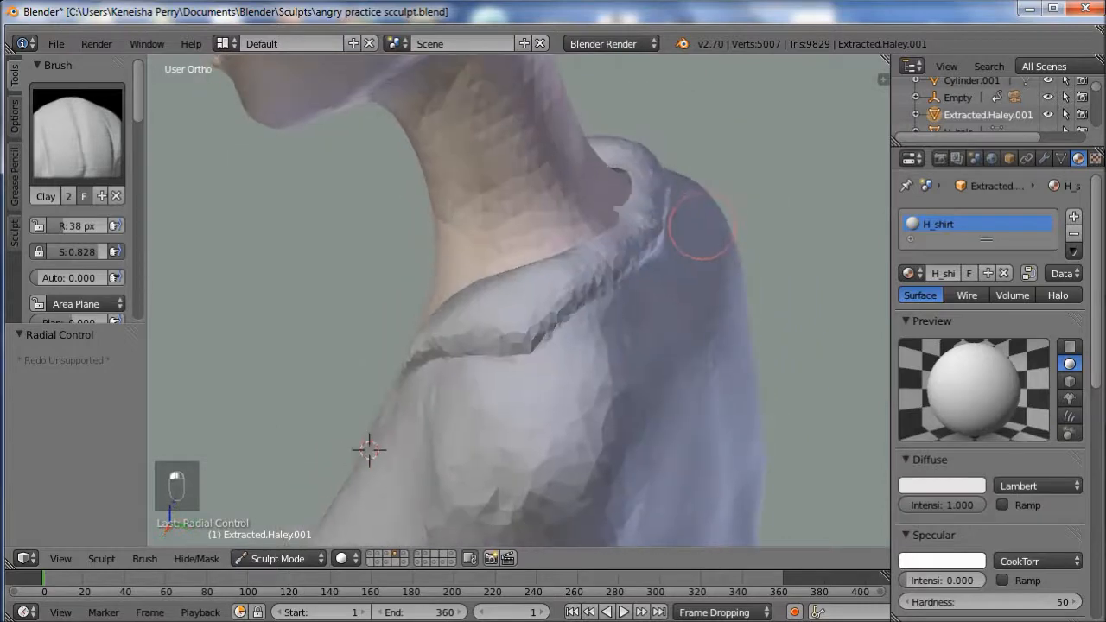
- Choose the Grab brush with an 84 px radius and pull the rear of the collar closer to the neck
key("g")
key("f")
left_click(671, 214)
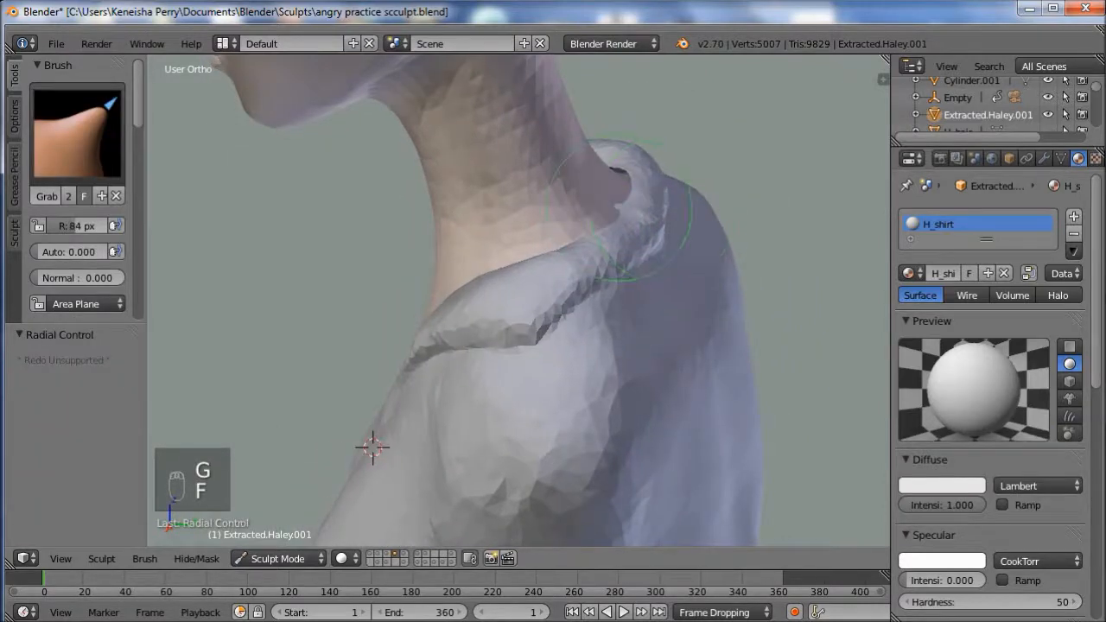
middle_click_drag(622, 206, 598, 206)
left_click_drag(629, 180, 620, 174)
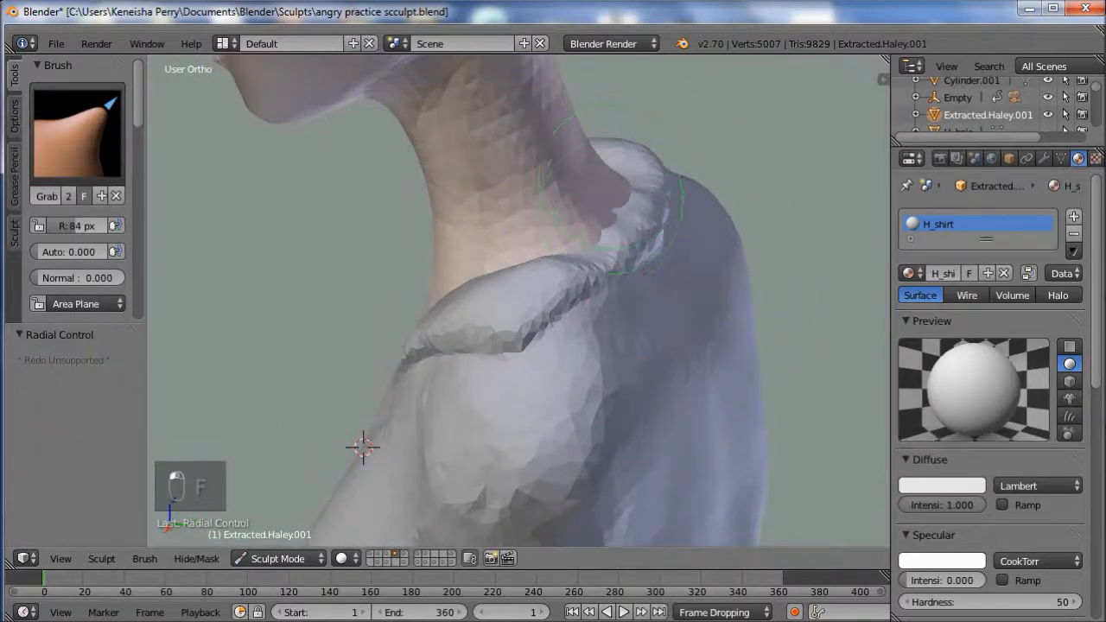
- Grab the collar's back edge upwards so that it sits higher behind the neck
middle_click_drag(621, 172, 640, 223)
mouse_move(610, 186)
middle_mouse_down()
mouse_move(640, 221)
mouse_move(527, 181)
middle_mouse_up()
left_click_drag(665, 197, 675, 173)
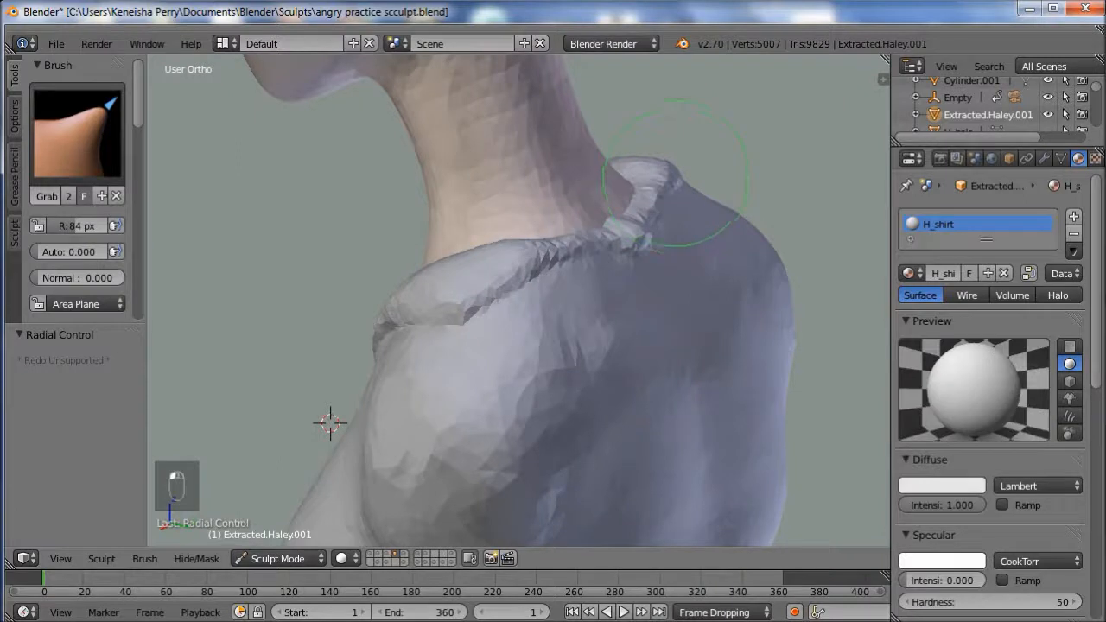
left_click_drag(637, 229, 626, 232)
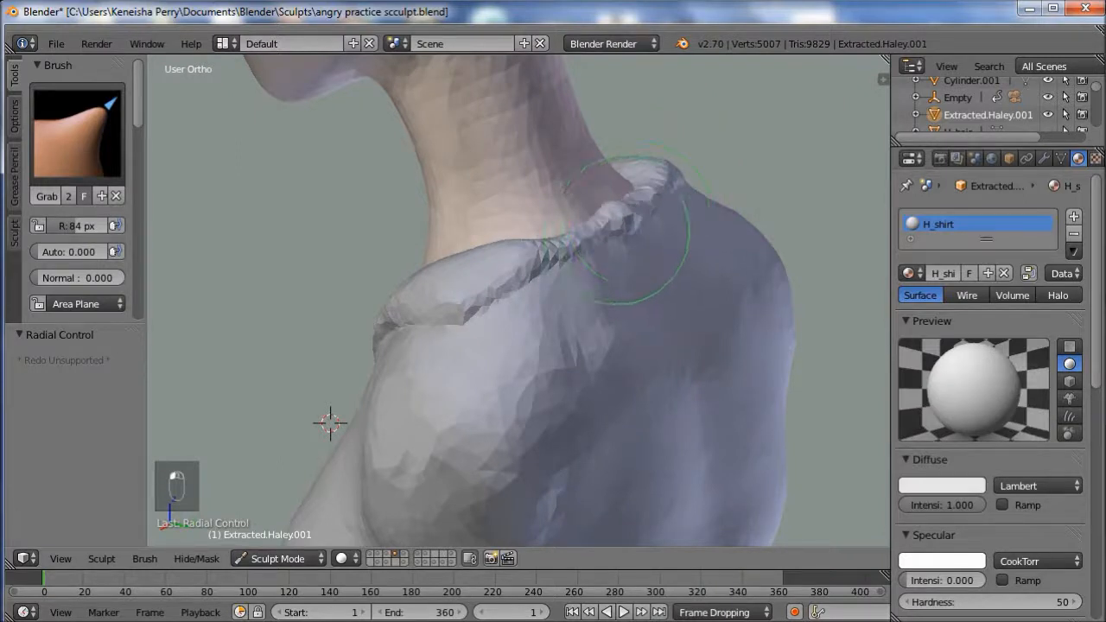
middle_click_drag(329, 422, 291, 377)
- Build up the collar around its side and back with Clay Strips at a 38 px radius
key("v")
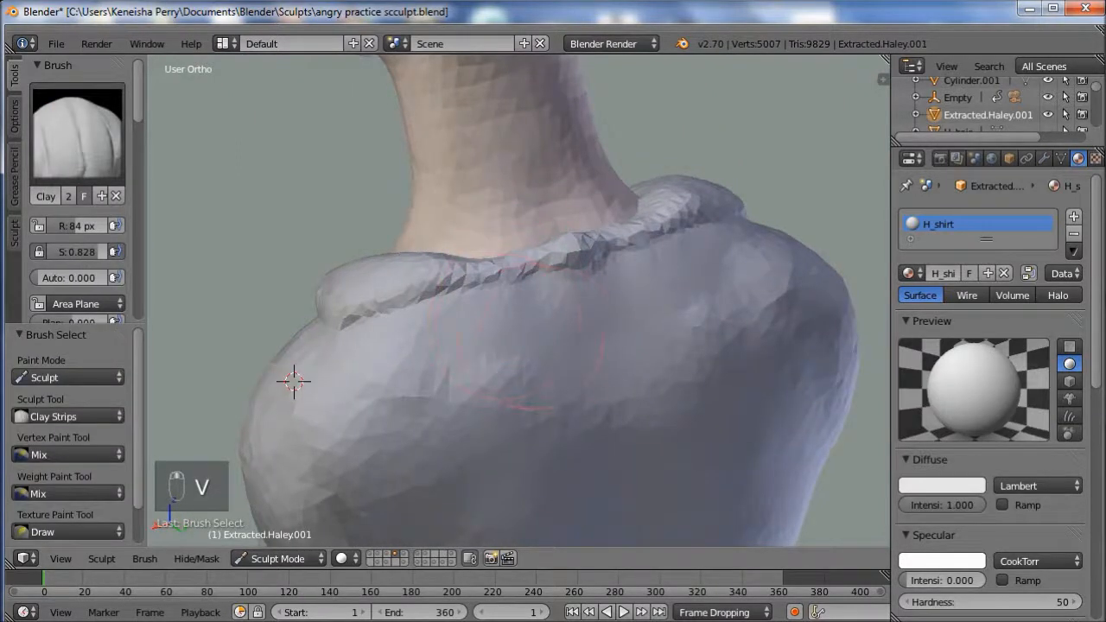
key("f")
left_click(291, 382)
middle_click_drag(291, 383, 314, 424)
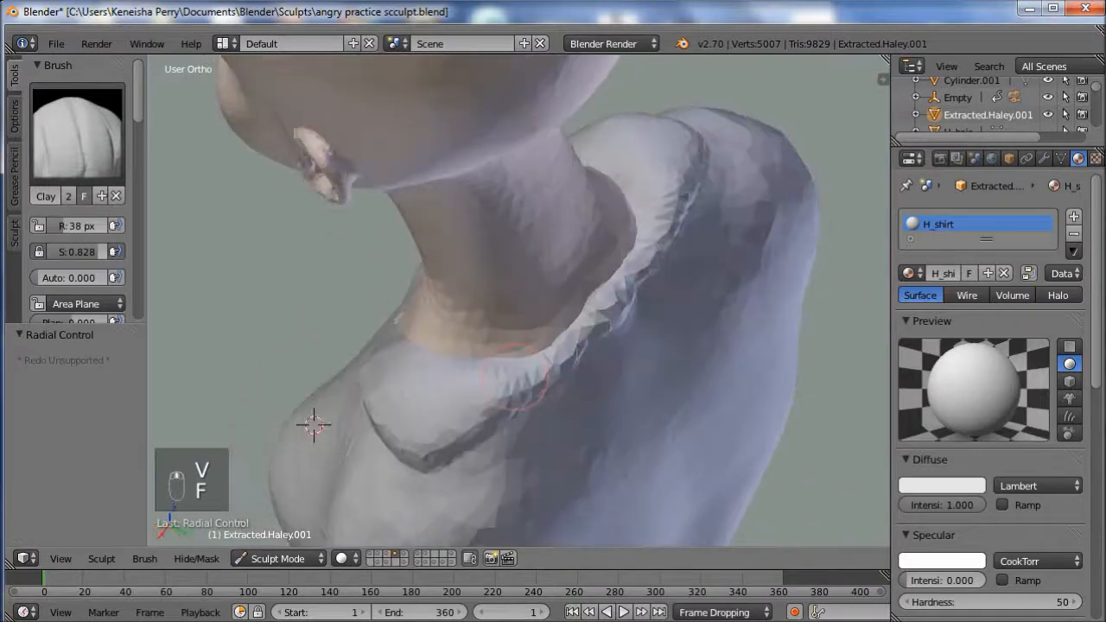
mouse_move(553, 345)
left_mouse_down()
mouse_move(561, 358)
mouse_move(505, 381)
left_mouse_up()
middle_click_drag(311, 420, 299, 363)
middle_click_drag(531, 262, 523, 268)
left_click_drag(444, 259, 481, 263)
- Add clay along the front of the collar where it falls from the shoulder to the V-neck
mouse_move(501, 265)
middle_mouse_down()
mouse_move(593, 277)
mouse_move(637, 322)
mouse_move(732, 322)
mouse_move(593, 388)
middle_mouse_up()
scroll(583, 329, "up", 2)
middle_click_drag(583, 329, 530, 242)
scroll(630, 352, "down", 2)
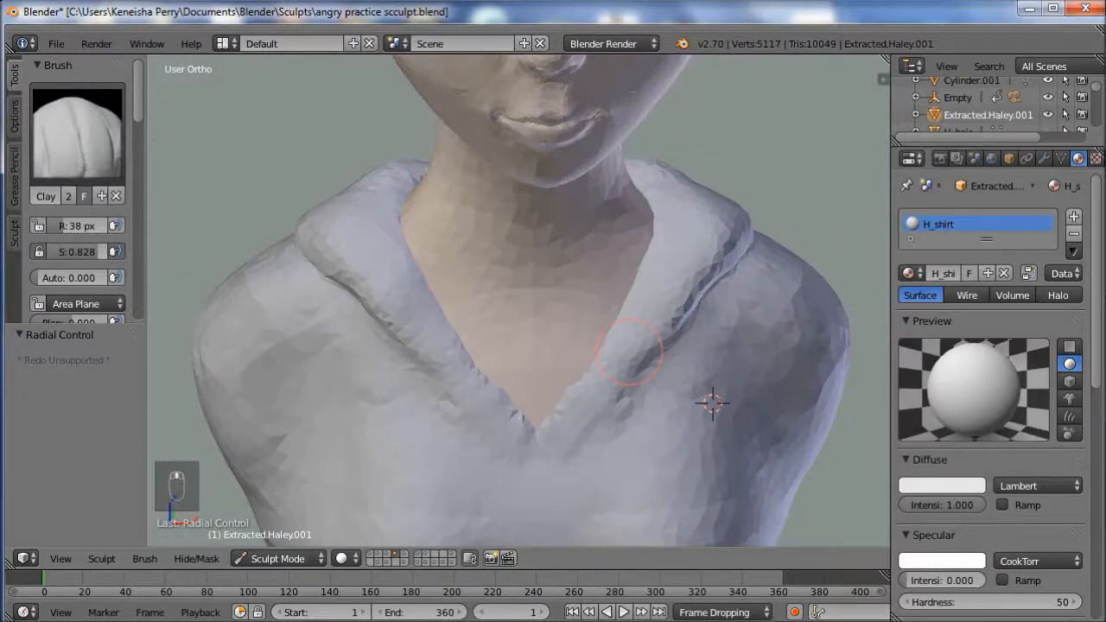
scroll(629, 352, "down", 5)
mouse_move(613, 404)
middle_mouse_down()
mouse_move(563, 444)
mouse_move(563, 407)
mouse_move(595, 416)
middle_mouse_up()
middle_click_drag(588, 331, 558, 365)
scroll(573, 388, "up", 2)
scroll(688, 269, "up", 1)
middle_click_drag(688, 269, 757, 232)
mouse_move(671, 290)
left_mouse_down()
mouse_move(651, 309)
mouse_move(679, 285)
left_mouse_up()
- Smooth the shirt over the shoulder next to the collar and along the collar's fold
middle_click_drag(680, 286, 596, 338)
mouse_move(677, 332)
left_mouse_down()
mouse_move(689, 309)
mouse_move(692, 322)
mouse_move(705, 306)
left_mouse_up()
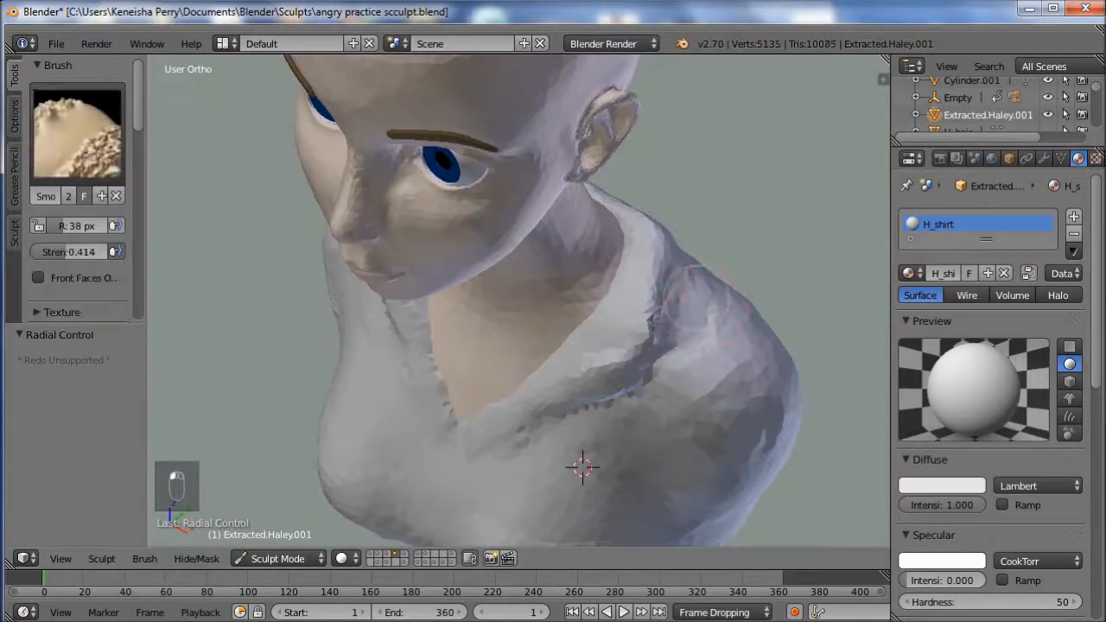
mouse_move(582, 466)
middle_mouse_down()
mouse_move(459, 401)
mouse_move(447, 444)
mouse_move(519, 452)
middle_mouse_up()
key("shift")
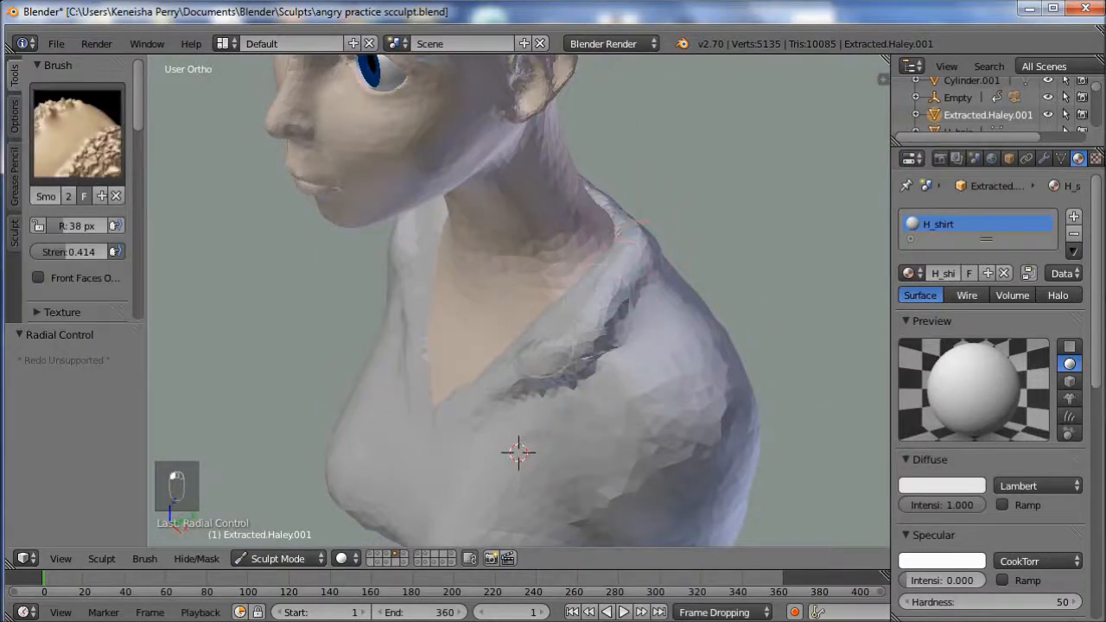
- Build up the collar's underside from the shoulder towards the back with Clay Strips and smooth the strokes
mouse_move(518, 452)
middle_mouse_down()
mouse_move(645, 378)
mouse_move(460, 447)
mouse_move(396, 441)
middle_mouse_up()
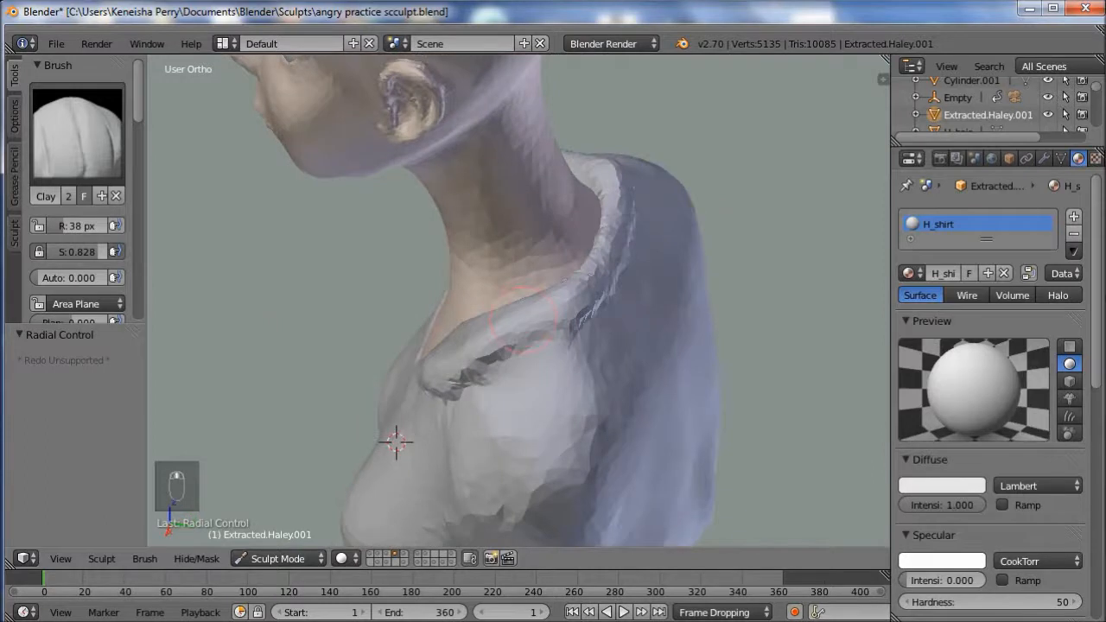
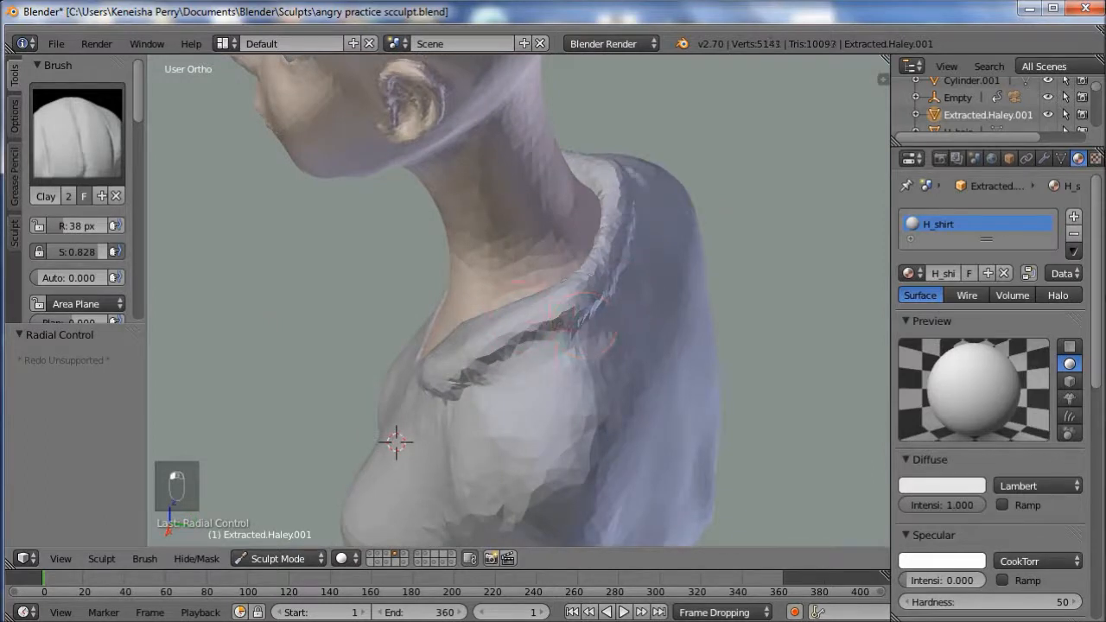
left_click_drag(570, 315, 634, 226)
key("shift")
mouse_move(395, 444)
middle_mouse_down()
mouse_move(341, 394)
mouse_move(361, 302)
mouse_move(333, 351)
mouse_move(375, 424)
mouse_move(336, 378)
middle_mouse_up()
mouse_move(570, 270)
left_mouse_down()
mouse_move(540, 303)
mouse_move(605, 275)
mouse_move(501, 325)
left_mouse_up()
middle_click_drag(336, 377, 389, 437)
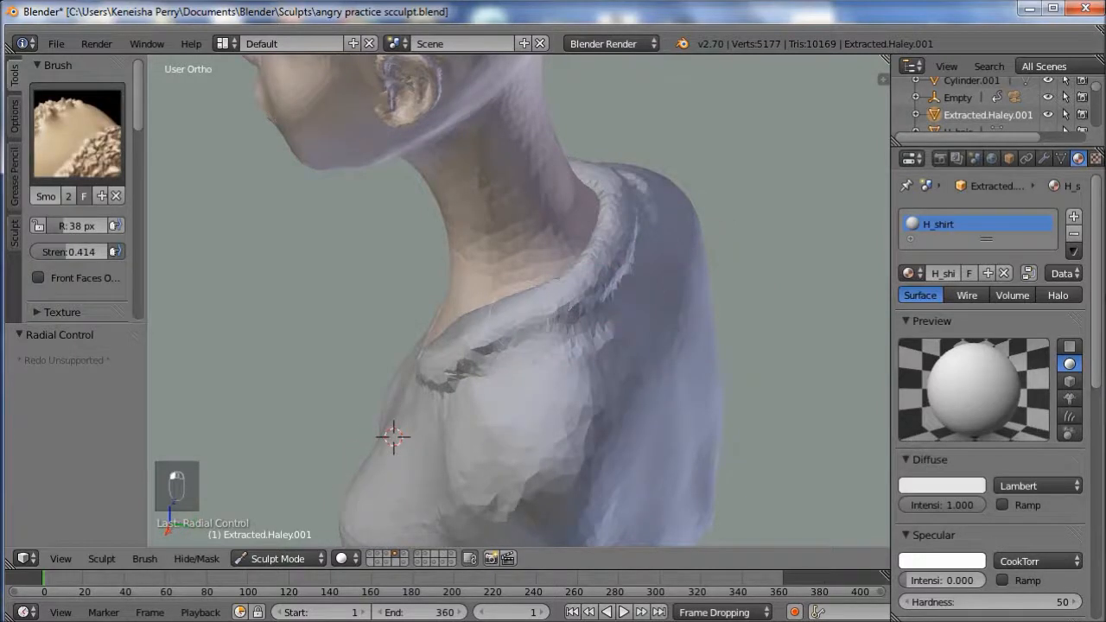
- Add Clay Strips strokes along the collar's lower edge at the front of the shoulder
mouse_move(390, 435)
middle_mouse_down()
mouse_move(336, 378)
mouse_move(541, 439)
mouse_move(637, 412)
mouse_move(609, 428)
middle_mouse_up()
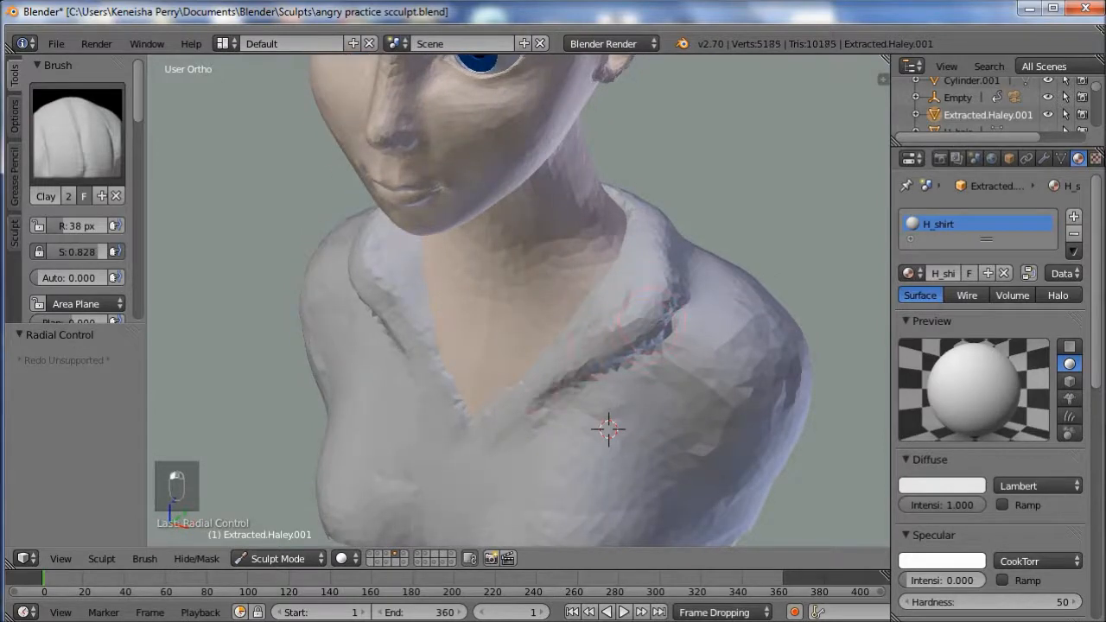
middle_click_drag(609, 429, 521, 470)
mouse_move(615, 353)
left_mouse_down()
mouse_move(640, 313)
mouse_move(617, 284)
left_mouse_up()
- Reduce Clay Strips to a 23 px radius and refine the collar's front edge down towards the V-neck
mouse_move(521, 470)
middle_mouse_down()
mouse_move(632, 422)
mouse_move(682, 378)
mouse_move(662, 388)
middle_mouse_up()
key("f")
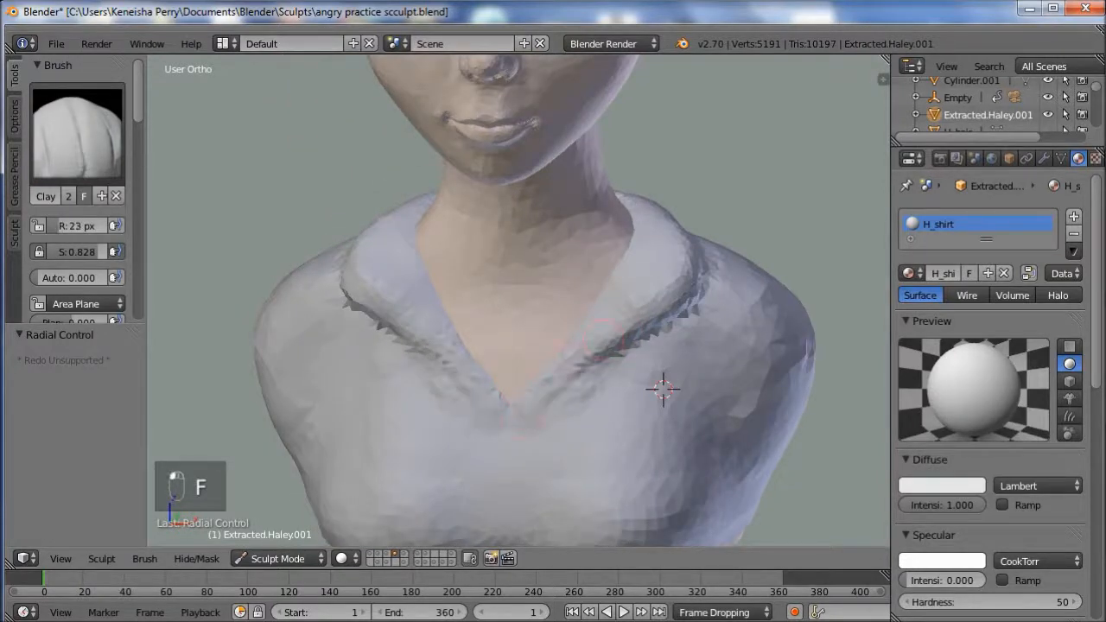
left_click_drag(603, 337, 551, 396)
middle_click_drag(662, 386, 473, 432)
- Undo the last clay stroke on the collar and smooth its front edge instead
left_click_drag(588, 345, 605, 290)
middle_click_drag(605, 302, 565, 370)
key("ctrl+z")
left_click_drag(546, 368, 624, 316, "shift")
mouse_move(625, 316)
middle_mouse_down()
mouse_move(571, 332)
mouse_move(605, 371)
middle_mouse_up()
- Choose the Crease brush with a 29 px radius and carve the seam beneath the collar's front point
left_click(78, 131)
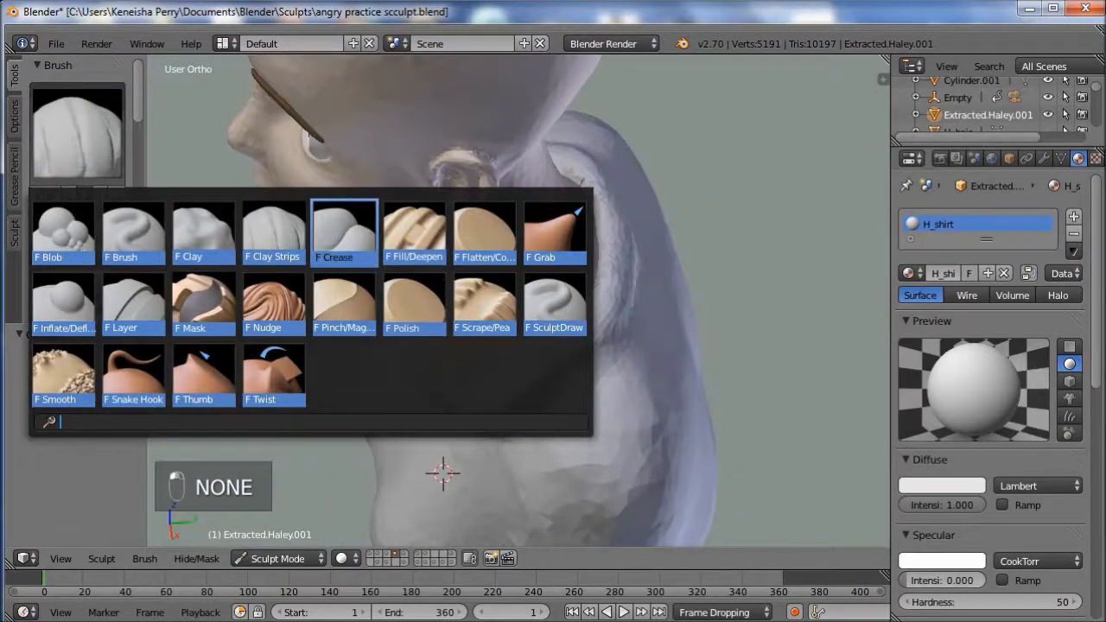
left_click(344, 233)
scroll(486, 372, "up", 2)
middle_click_drag(486, 371, 471, 355)
key("f")
left_click(456, 356)
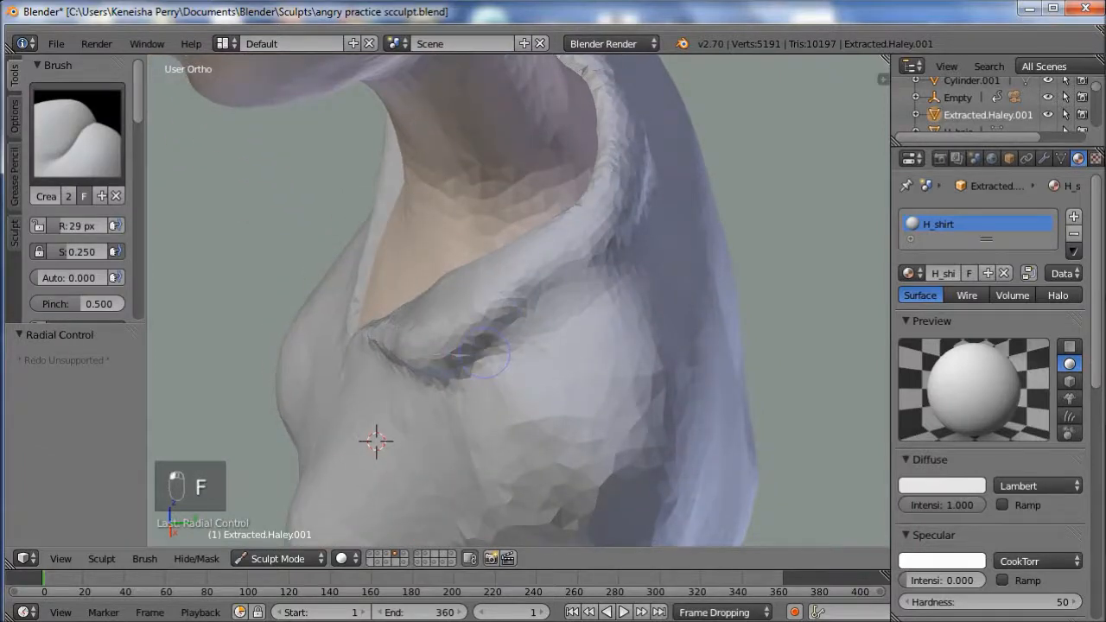
left_click_drag(501, 355, 515, 318)
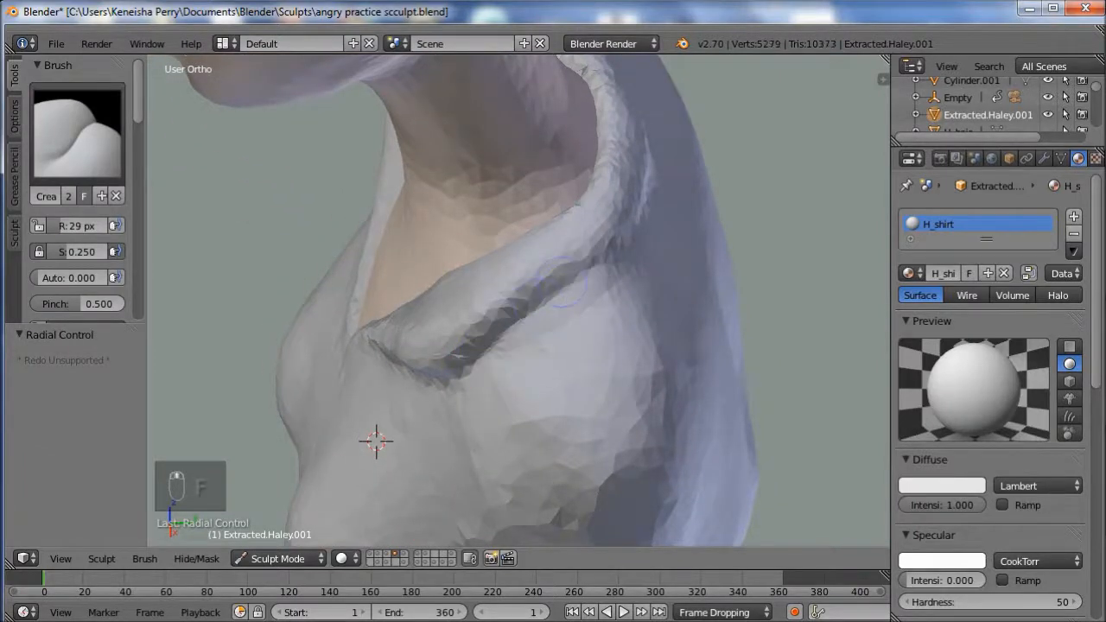
- Extend the crease under the collar towards the back and sharpen it at the front of the shoulder
middle_click_drag(560, 280, 516, 297)
middle_click_drag(323, 398, 306, 302)
left_click_drag(587, 250, 671, 228)
mouse_move(309, 302)
middle_mouse_down()
mouse_move(331, 403)
mouse_move(506, 438)
mouse_move(580, 302)
mouse_move(452, 371)
mouse_move(336, 405)
mouse_move(486, 441)
middle_mouse_up()
left_click(580, 302)
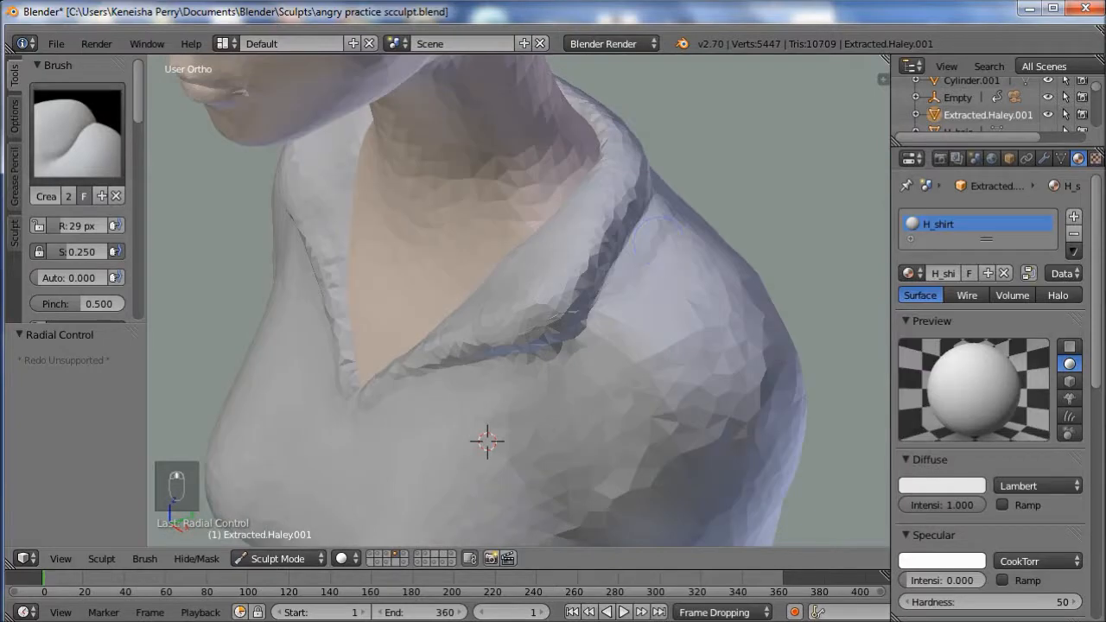
- Choose the Pinch brush with a 46 px radius and sharpen the collar's edge from the V-neck up to the shoulder
left_click(77, 134)
left_click(346, 305)
mouse_move(512, 345)
middle_mouse_down()
mouse_move(549, 325)
mouse_move(518, 307)
mouse_move(474, 349)
middle_mouse_up()
scroll(518, 307, "up", 2)
key("f")
left_click(449, 350)
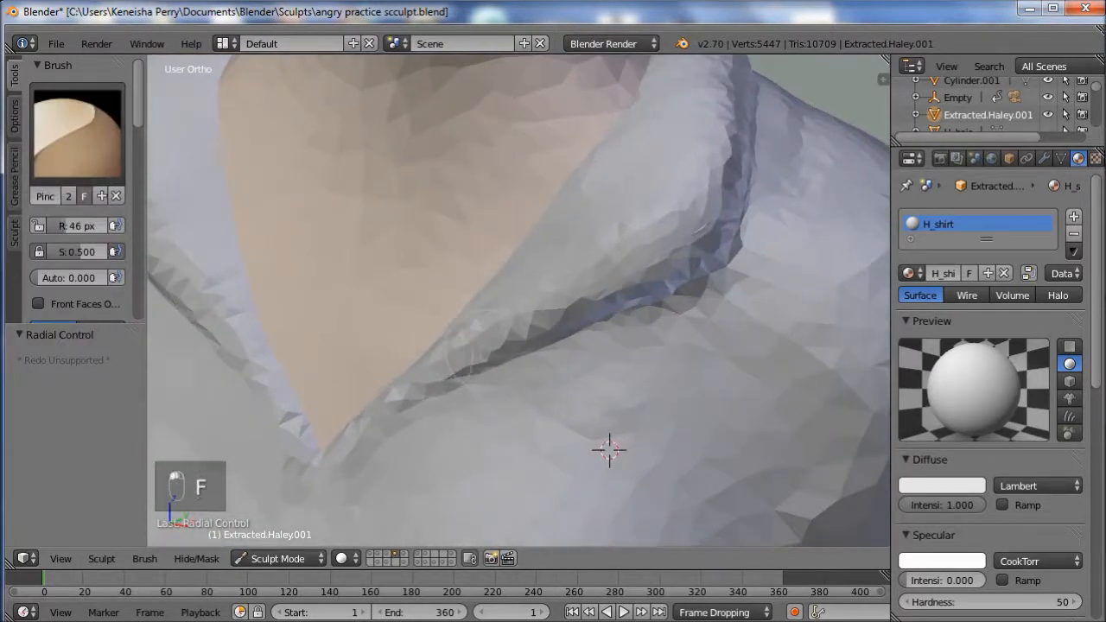
mouse_move(511, 344)
left_mouse_down()
mouse_move(686, 250)
mouse_move(715, 214)
left_mouse_up()
- Pinch the collar's lower edge along the side of the shoulder
middle_click_drag(715, 215, 659, 216)
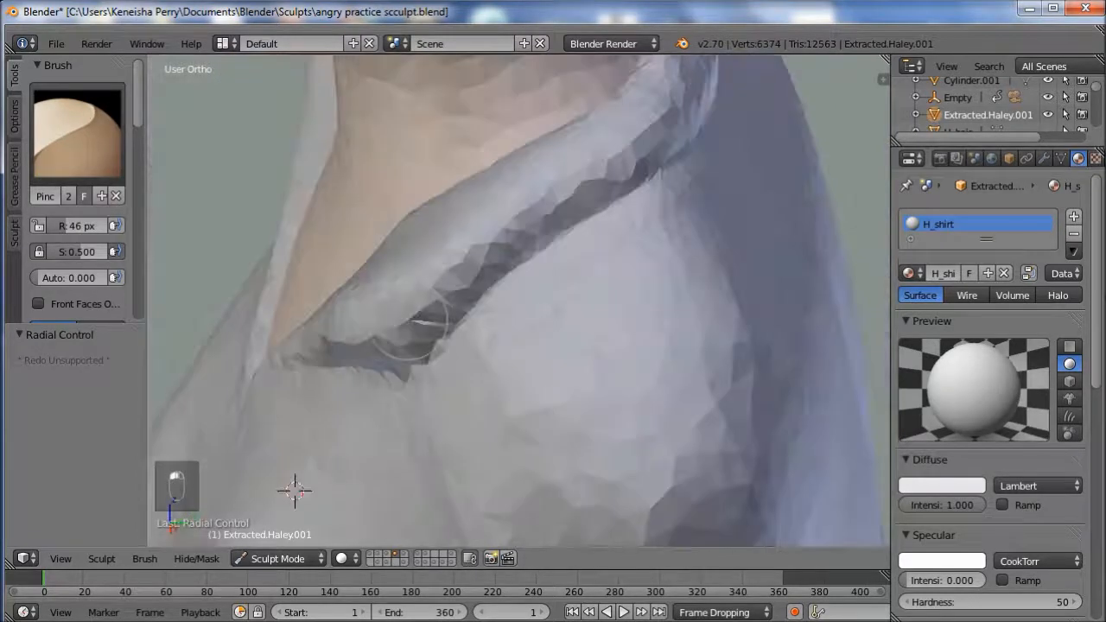
left_click_drag(415, 333, 557, 216)
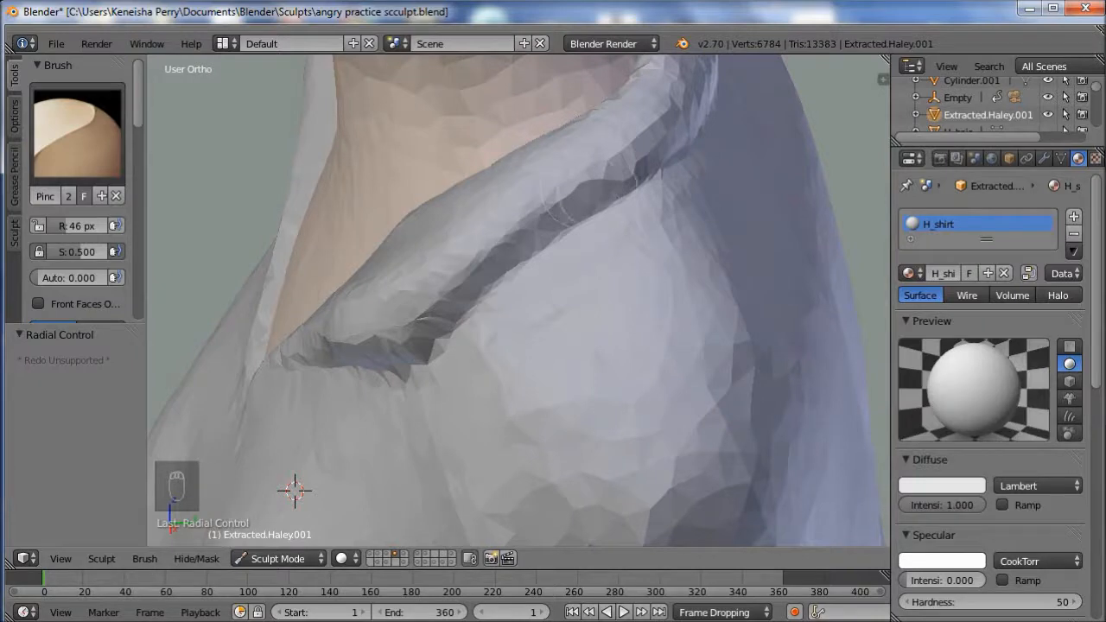
middle_click_drag(557, 208, 519, 246)
left_click_drag(483, 261, 628, 210)
- Continue pinching the collar's lower edge around the back of the neck
middle_click_drag(628, 210, 550, 234)
left_click_drag(488, 292, 553, 259)
middle_click_drag(553, 259, 525, 248)
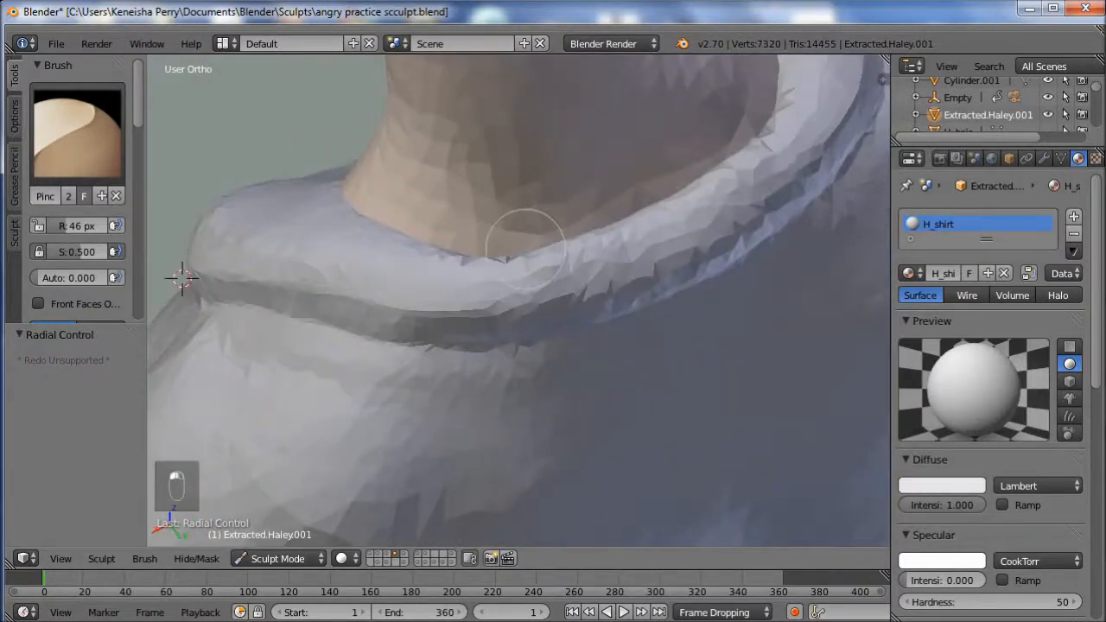
mouse_move(560, 310)
left_mouse_down()
mouse_move(573, 284)
mouse_move(743, 223)
mouse_move(665, 271)
mouse_move(542, 311)
left_mouse_up()
- Fill out the rear of the collar with Clay Strips at a 46 px radius and smooth the strokes
mouse_move(471, 293)
middle_mouse_down()
mouse_move(700, 259)
mouse_move(644, 341)
mouse_move(602, 228)
mouse_move(661, 290)
middle_mouse_up()
key("v")
mouse_move(657, 303)
left_mouse_down()
mouse_move(707, 265)
mouse_move(581, 321)
mouse_move(696, 269)
mouse_move(566, 308)
left_mouse_up()
middle_click_drag(561, 302, 595, 278)
left_click(663, 284, "shift")
- Fill out the side of the collar down to its front point with Clay Strips at a 46 px radius and smooth the strokes
middle_click_drag(664, 283, 534, 337)
mouse_move(552, 316)
left_mouse_down()
mouse_move(502, 394)
mouse_move(605, 273)
left_mouse_up()
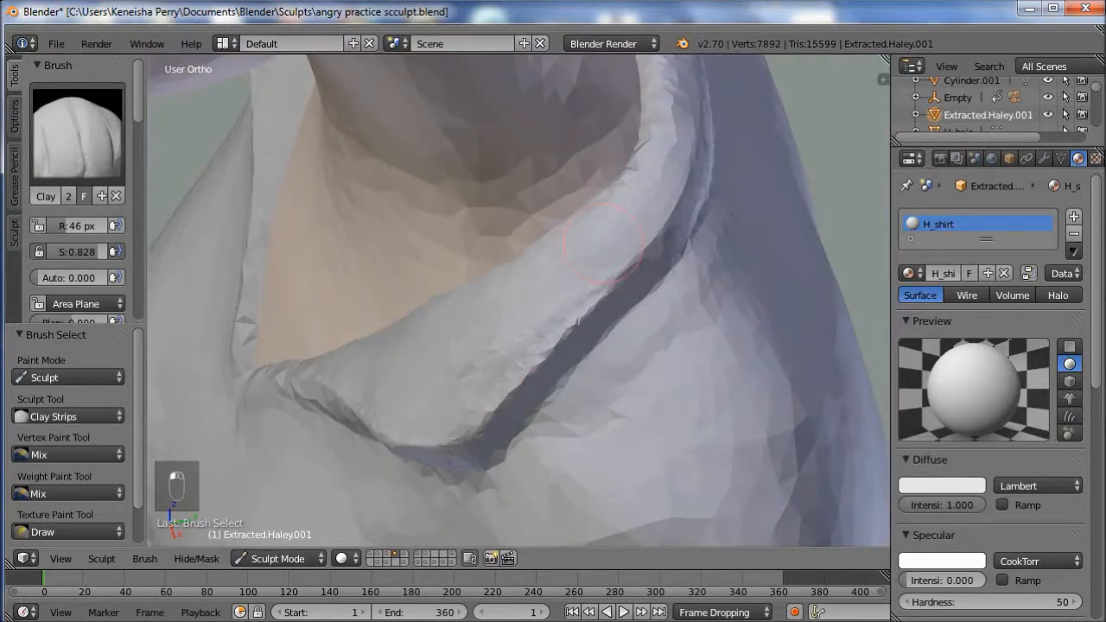
left_click(604, 242, "shift")
mouse_move(566, 287)
middle_mouse_down()
mouse_move(604, 251)
mouse_move(498, 247)
mouse_move(441, 319)
mouse_move(467, 362)
middle_mouse_up()
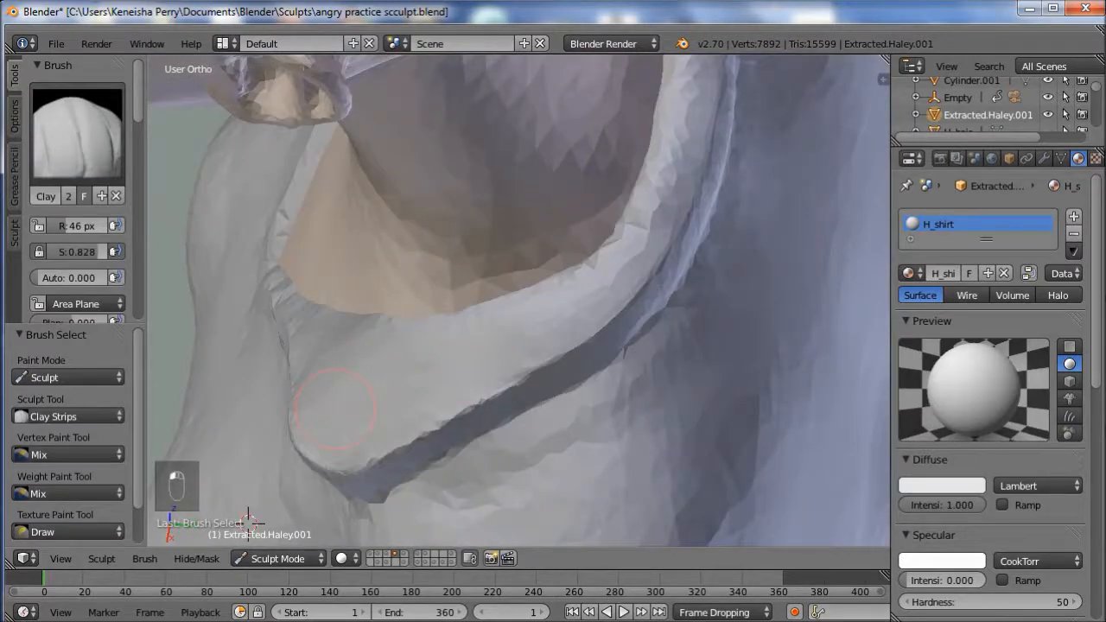
left_click(359, 372, "shift")
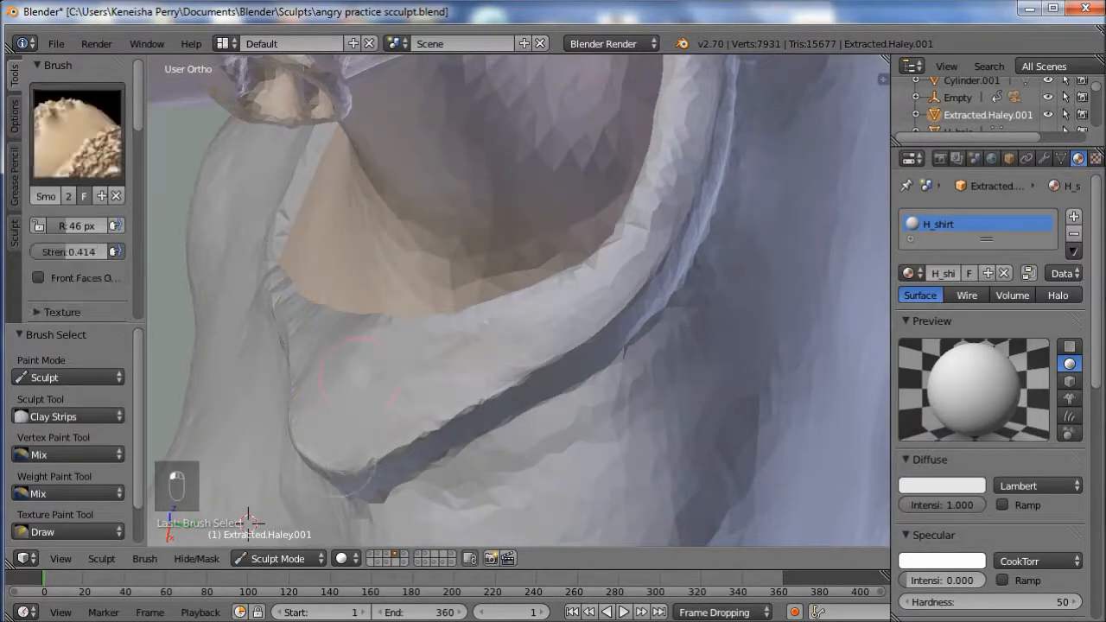
- Add clay along the front of the collar and smooth its surface beside the neck opening
mouse_move(359, 372)
middle_mouse_down()
mouse_move(185, 308)
mouse_move(178, 324)
middle_mouse_up()
middle_click_drag(437, 244, 432, 289)
left_click_drag(432, 289, 560, 282)
middle_click_drag(560, 282, 709, 251)
mouse_move(386, 485)
middle_mouse_down()
mouse_move(657, 447)
mouse_move(760, 487)
middle_mouse_up()
key("shift")
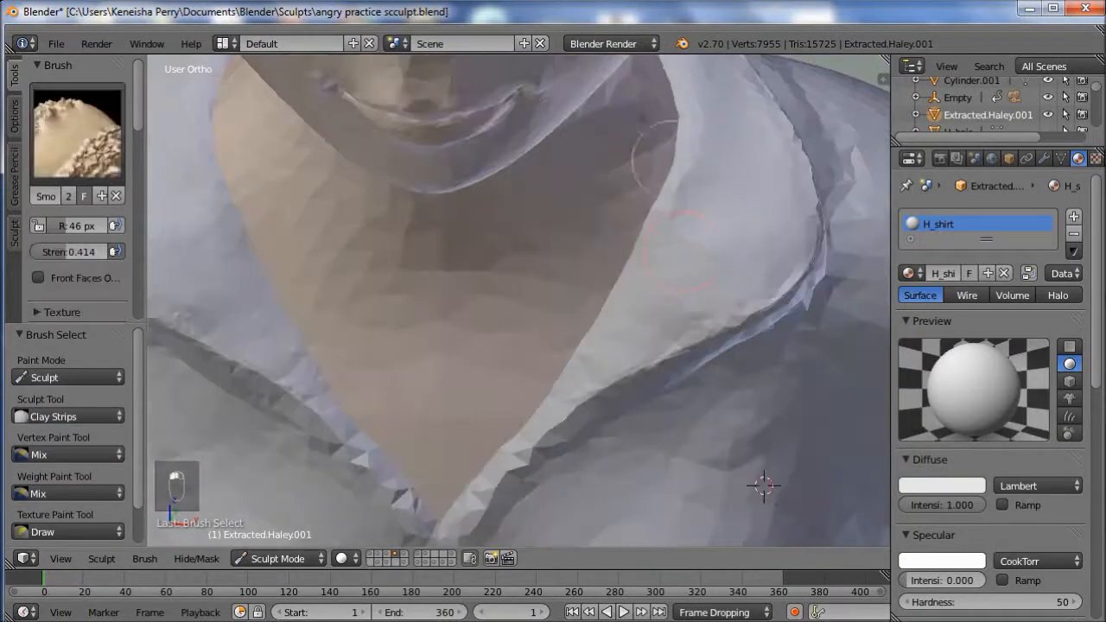
mouse_move(688, 113)
left_mouse_down()
mouse_move(679, 204)
mouse_move(605, 332)
mouse_move(665, 345)
mouse_move(743, 252)
left_mouse_up()
- Set the Clay Strips radius to 30 px and thicken and smooth the collar's narrow end toward the V-neck
mouse_move(604, 388)
middle_mouse_down()
mouse_move(596, 321)
mouse_move(620, 261)
mouse_move(603, 306)
middle_mouse_up()
key("f")
left_click(786, 394)
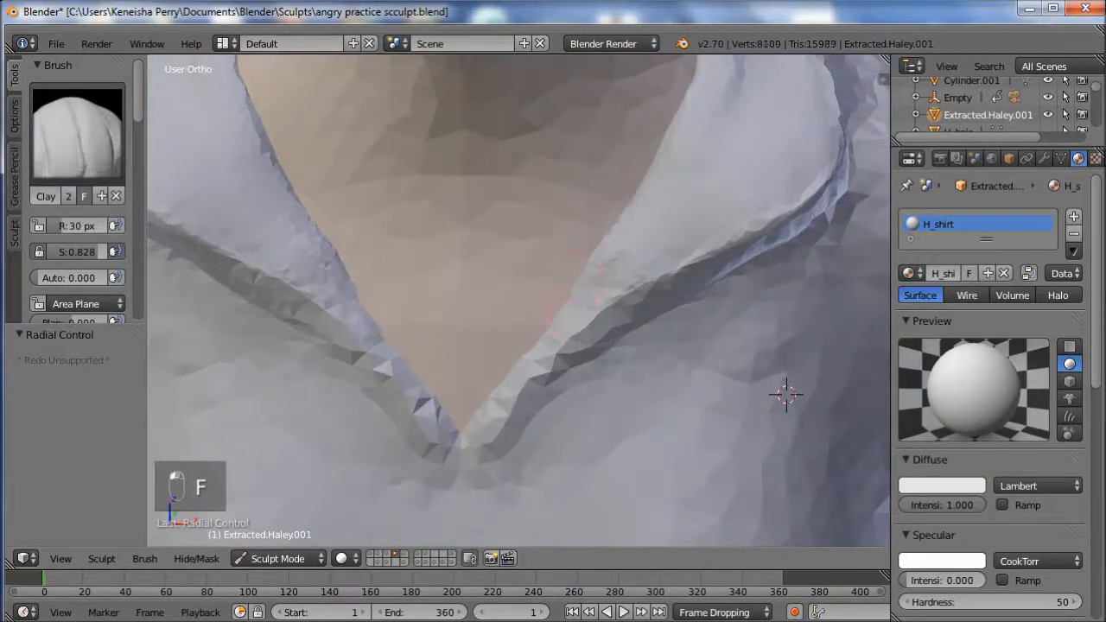
mouse_move(572, 294)
left_mouse_down()
mouse_move(574, 314)
mouse_move(484, 406)
mouse_move(614, 246)
left_mouse_up()
key("shift")
mouse_move(785, 395)
middle_mouse_down()
mouse_move(745, 380)
mouse_move(662, 314)
middle_mouse_up()
mouse_move(542, 241)
middle_mouse_down("shift")
mouse_move(537, 282)
mouse_move(566, 309)
middle_mouse_up("shift")
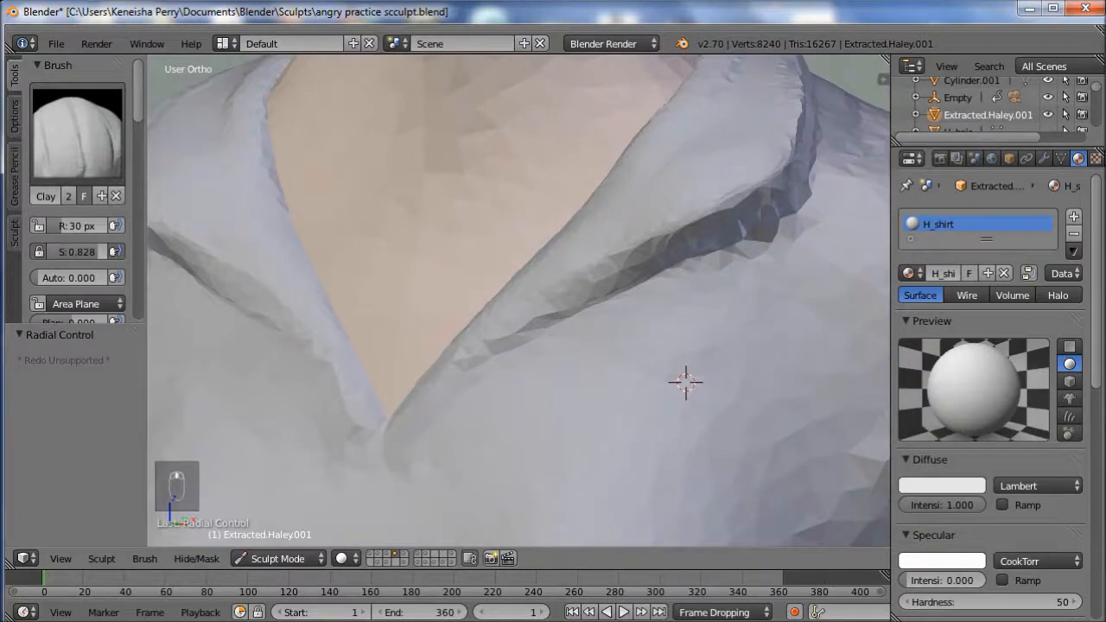
- Pinch the collar's front edge and deepen the groove beneath it with the Crease brush at a 30 px radius
left_click(77, 134)
left_click(343, 304)
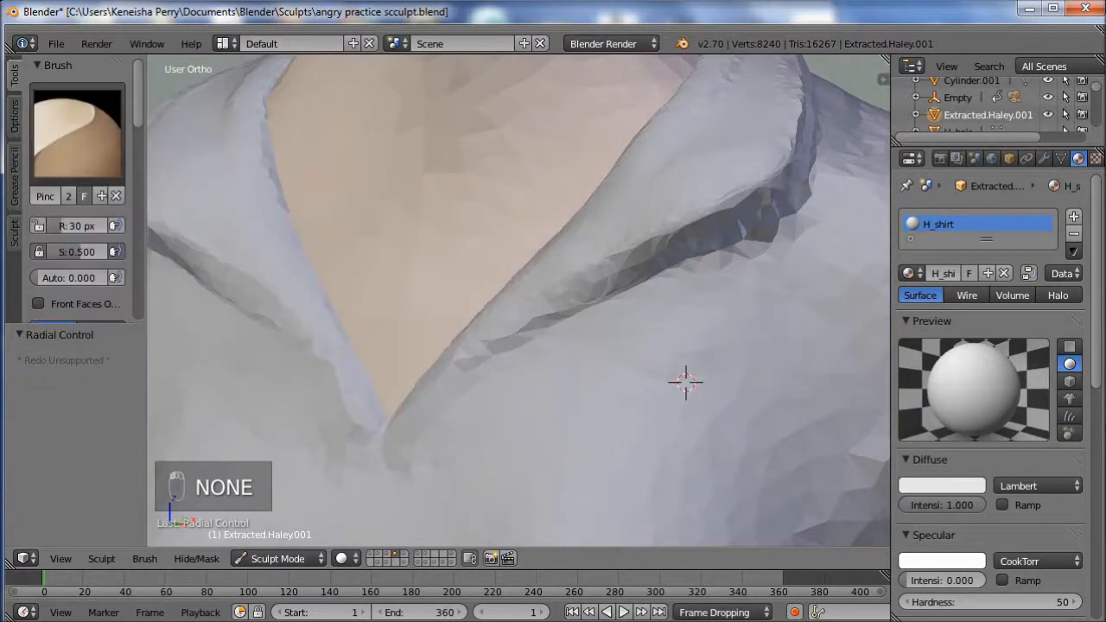
middle_click_drag(536, 303, 638, 346)
left_click(77, 134)
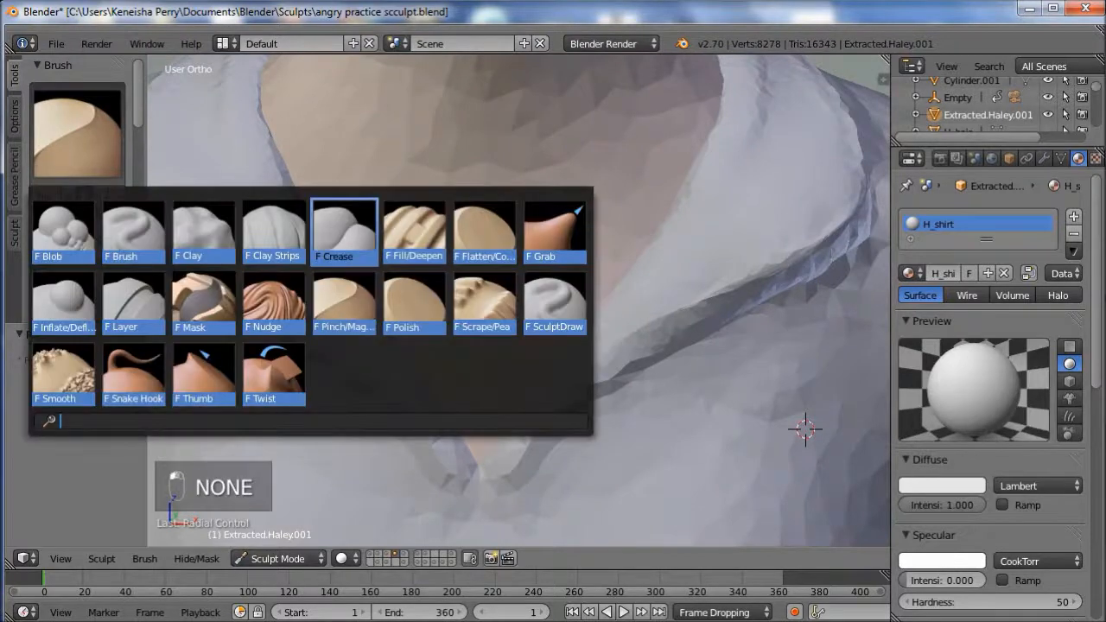
left_click(343, 232)
mouse_move(609, 340)
left_mouse_down()
mouse_move(521, 377)
mouse_move(565, 380)
left_mouse_up()
left_click_drag(724, 311, 618, 344)
middle_click_drag(571, 367, 431, 383)
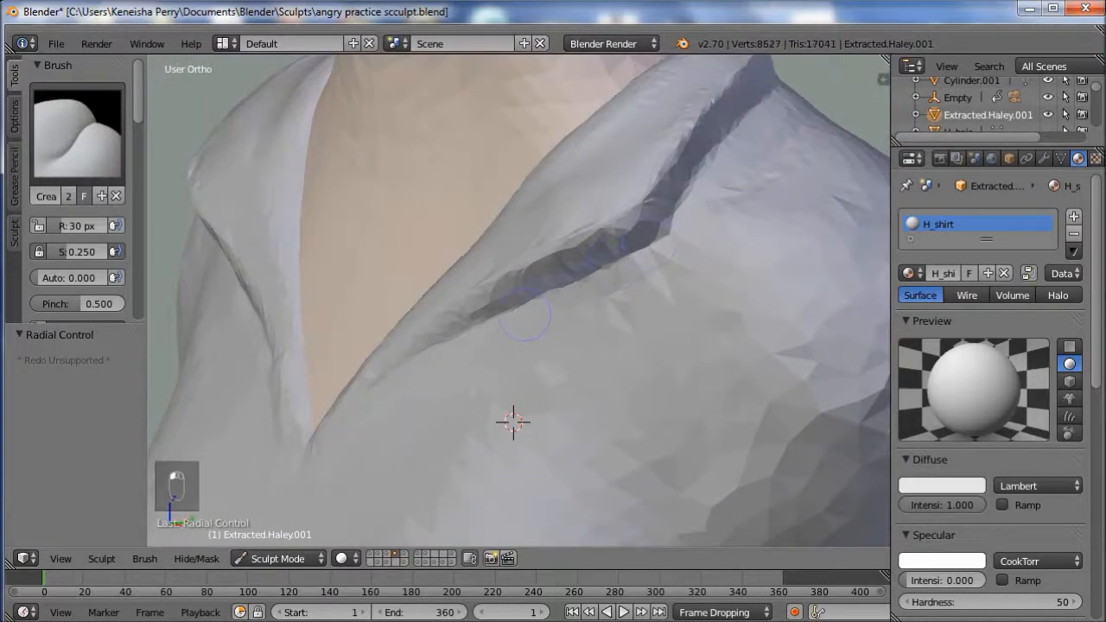
middle_click_drag(525, 318, 458, 345)
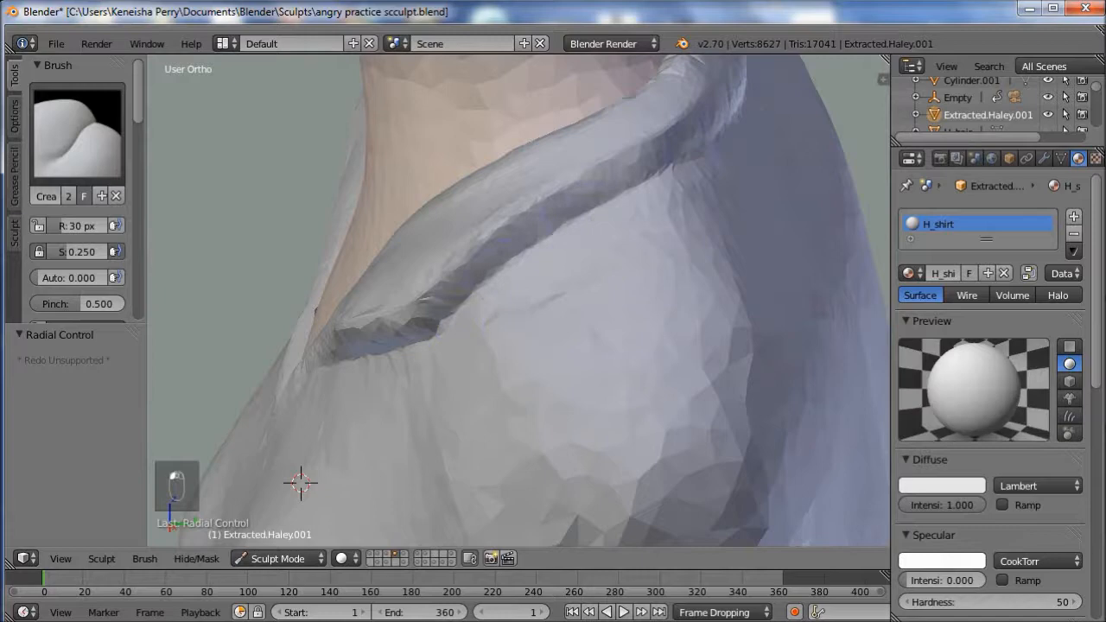
- Sharpen the collar's front corner and lower edge with the Pinch brush at a 35 px radius, smoothing rough spots
left_click(77, 130)
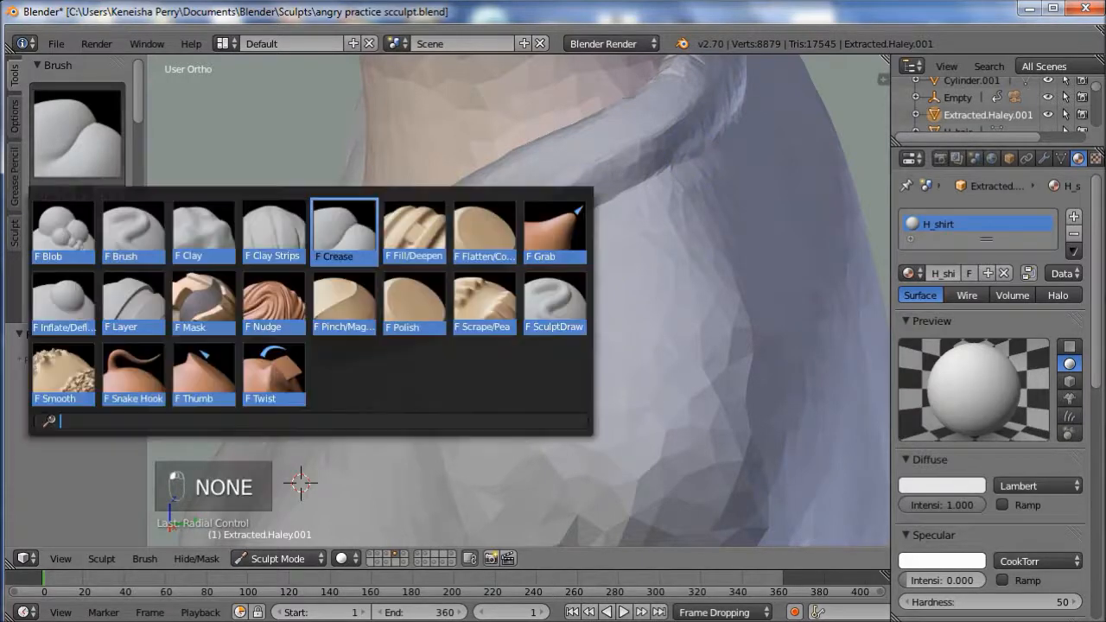
left_click(346, 313)
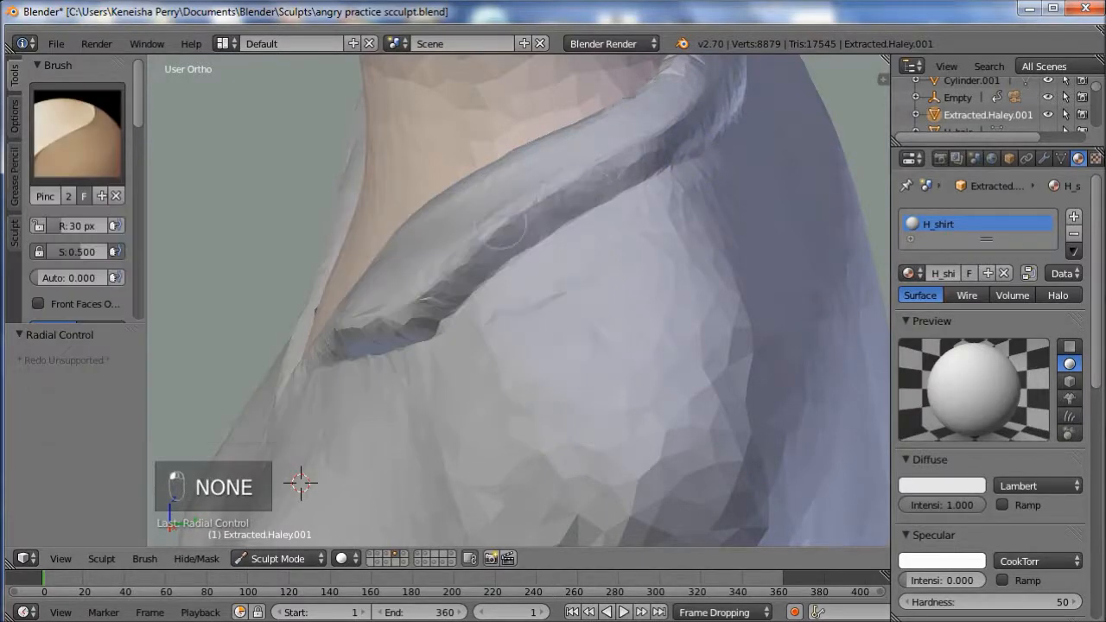
key("f")
left_click(407, 320)
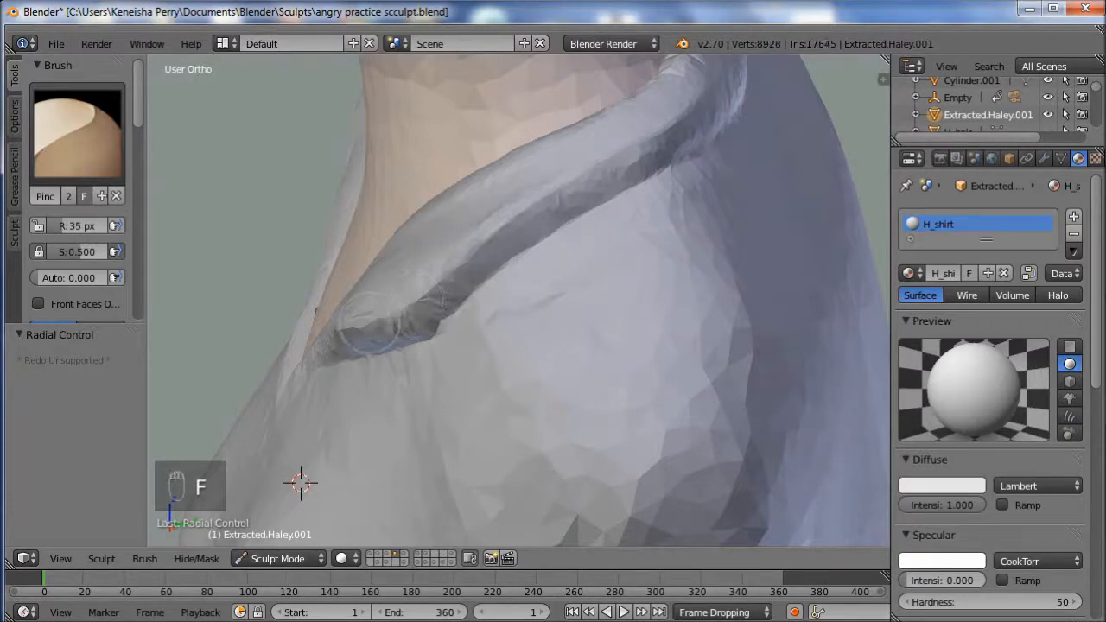
left_click_drag(404, 320, 424, 311)
mouse_move(572, 227)
middle_mouse_down()
mouse_move(531, 227)
mouse_move(476, 259)
mouse_move(619, 314)
middle_mouse_up()
mouse_move(636, 342)
left_mouse_down("shift")
mouse_move(647, 329)
mouse_move(575, 370)
left_mouse_up("shift")
middle_click_drag(553, 363, 580, 297)
middle_click_drag(476, 248, 691, 240)
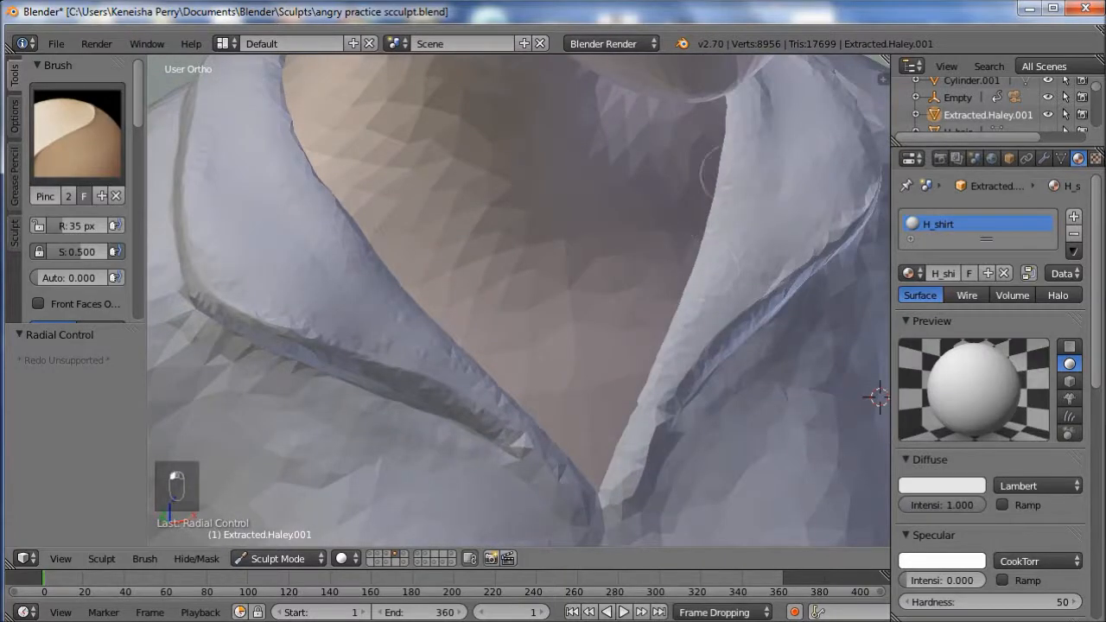
mouse_move(725, 205)
middle_mouse_down()
mouse_move(665, 208)
mouse_move(535, 242)
mouse_move(605, 255)
middle_mouse_up()
mouse_move(837, 226)
left_mouse_down()
mouse_move(726, 302)
mouse_move(535, 402)
left_mouse_up()
- Build up the collar's inner edge from the V-neck upward with Clay Strips at a 27 px radius
key("v")
mouse_move(443, 386)
middle_mouse_down()
mouse_move(605, 380)
mouse_move(634, 390)
mouse_move(656, 473)
middle_mouse_up()
key("f")
left_click(644, 407)
middle_click_drag(696, 319, 720, 235)
key("f")
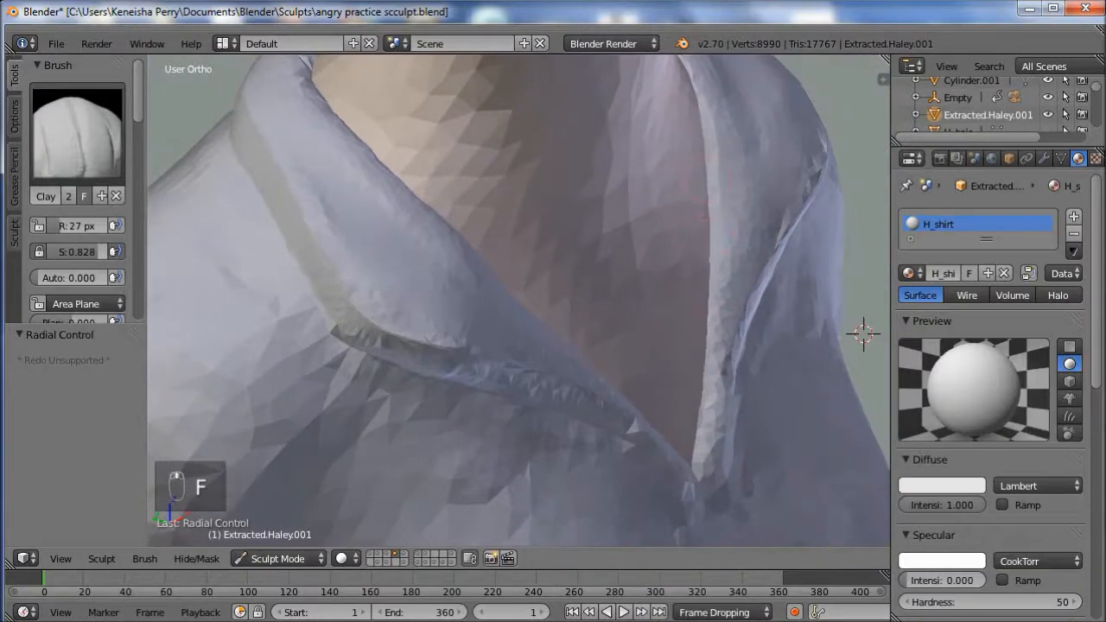
left_click_drag(696, 397, 693, 384)
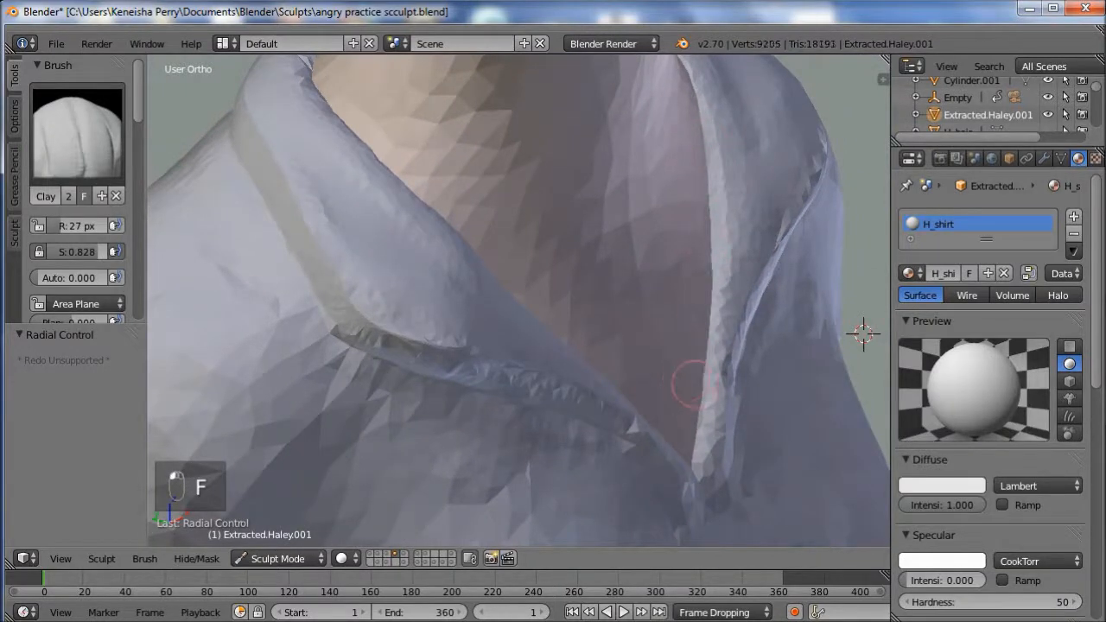
mouse_move(692, 388)
middle_mouse_down()
mouse_move(672, 271)
mouse_move(597, 261)
mouse_move(558, 405)
mouse_move(636, 259)
middle_mouse_up()
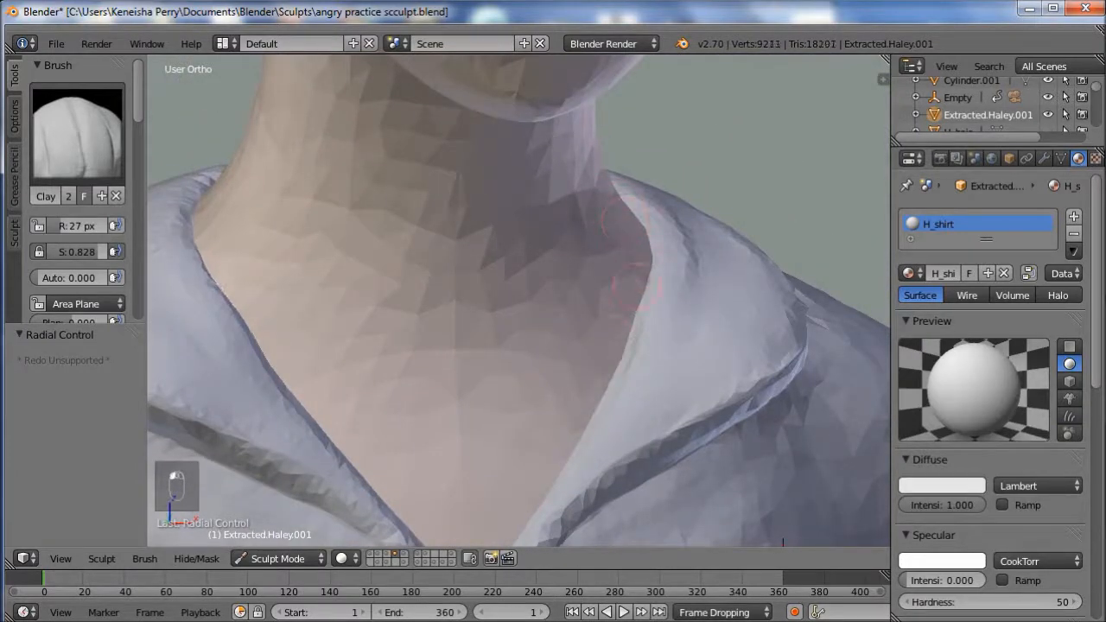
- Smooth and fill the collar's upper inner edge where it meets the side of the neck
middle_click_drag(621, 327, 457, 294)
key("s")
key("c")
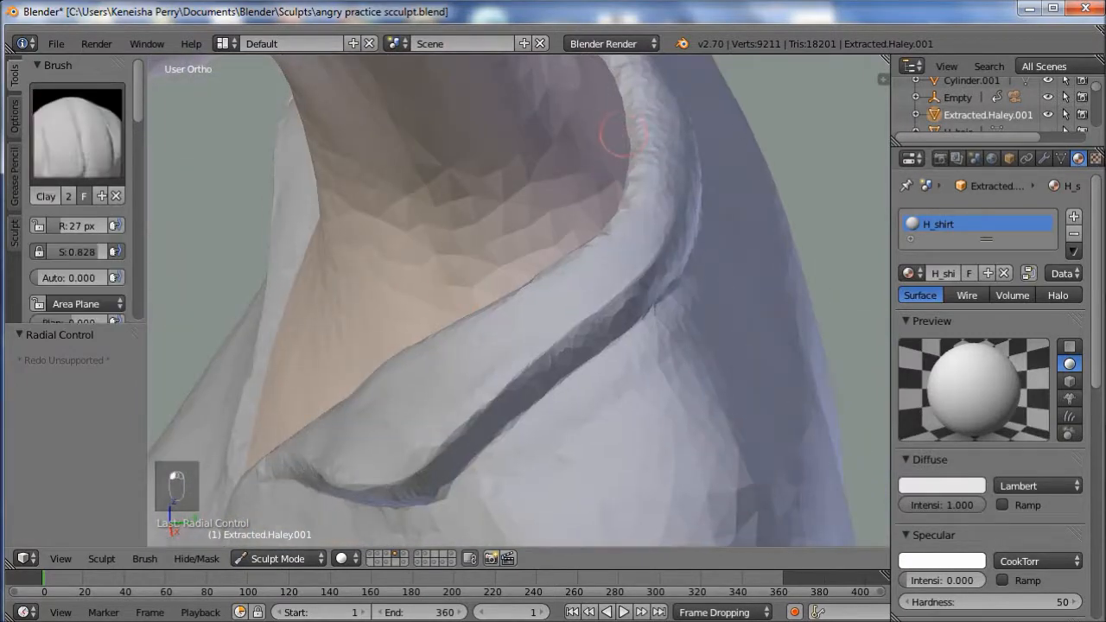
mouse_move(624, 121)
left_mouse_down("shift")
mouse_move(610, 119)
mouse_move(631, 147)
left_mouse_up("shift")
mouse_move(631, 147)
middle_mouse_down()
mouse_move(650, 213)
mouse_move(705, 171)
middle_mouse_up()
middle_click_drag(608, 204, 657, 184)
left_click_drag(646, 185, 629, 187)
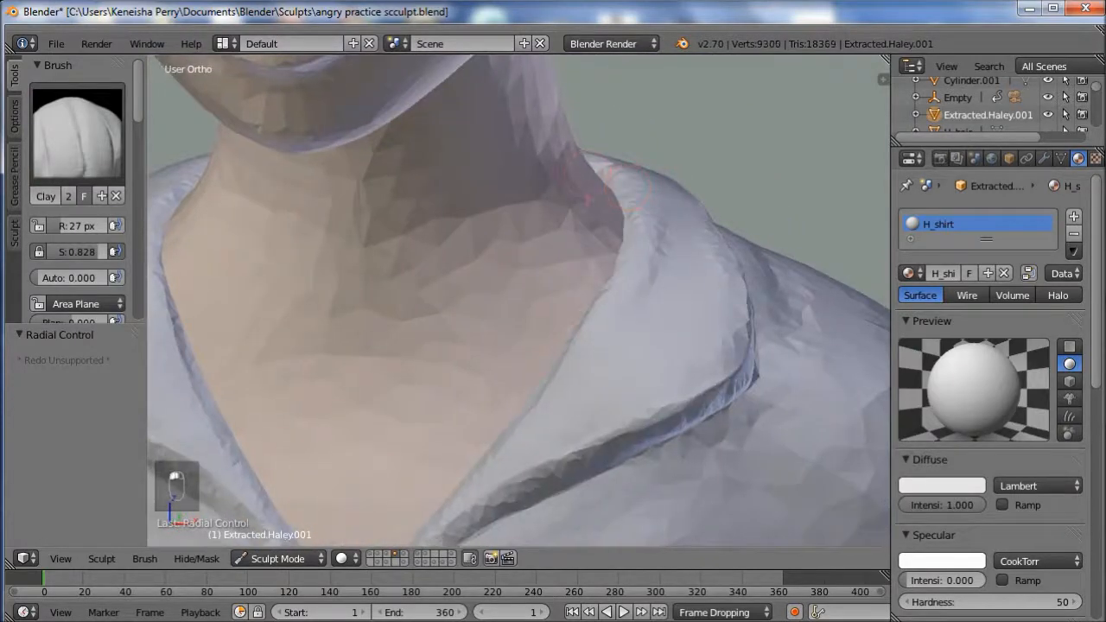
middle_click_drag(603, 226, 664, 259)
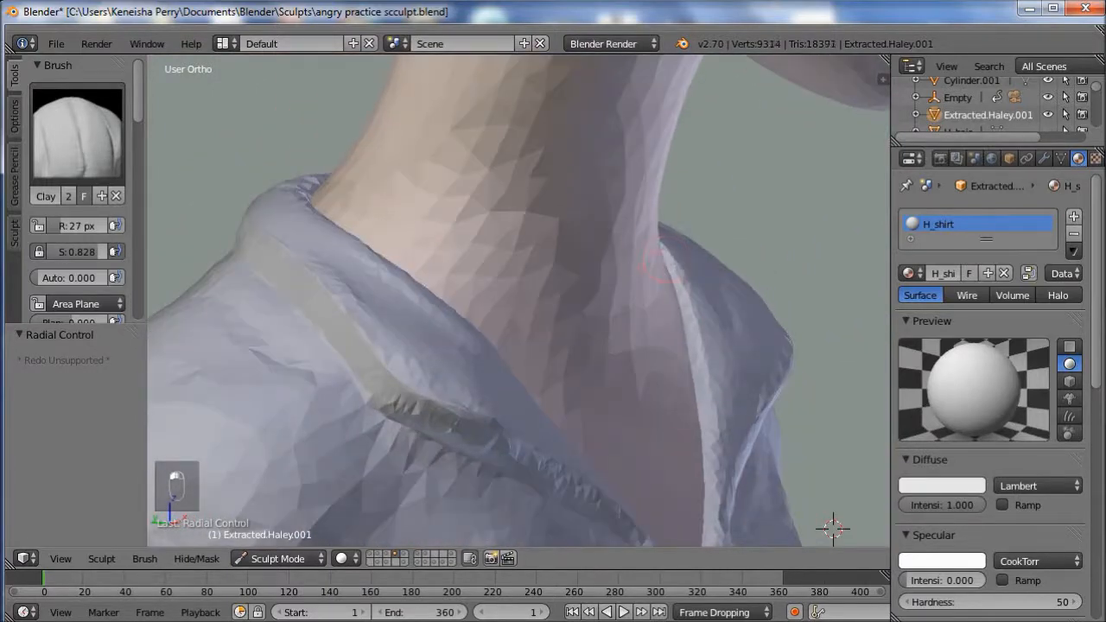
middle_click_drag(661, 365, 548, 372)
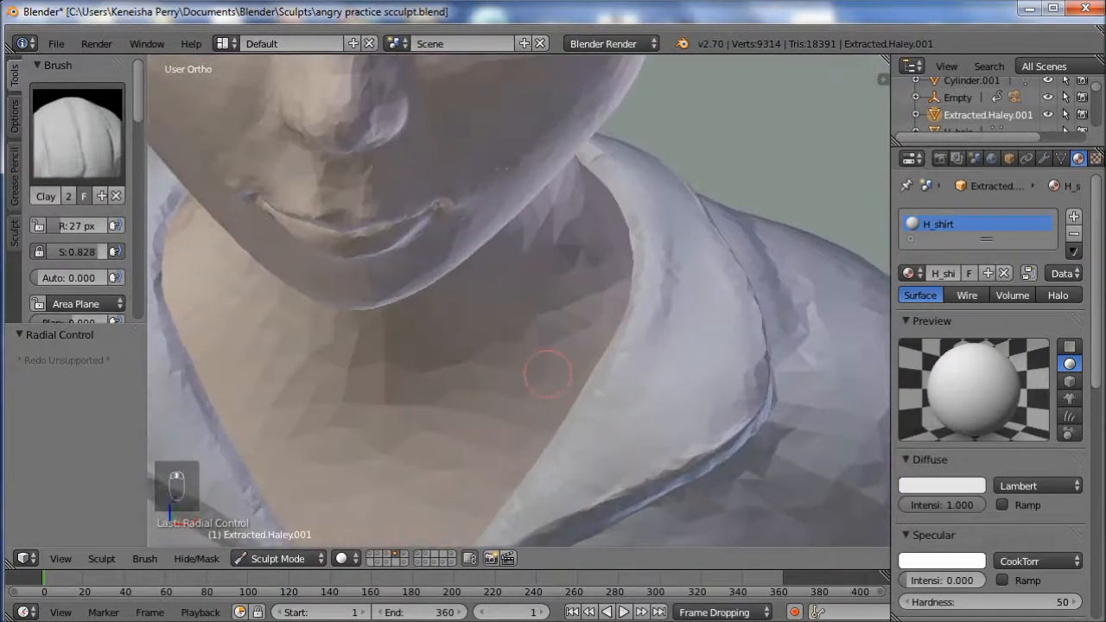
- Pinch the collar's inner edge beside the neck using a 48 px brush radius
scroll(548, 372, "down", 3)
left_click(77, 134)
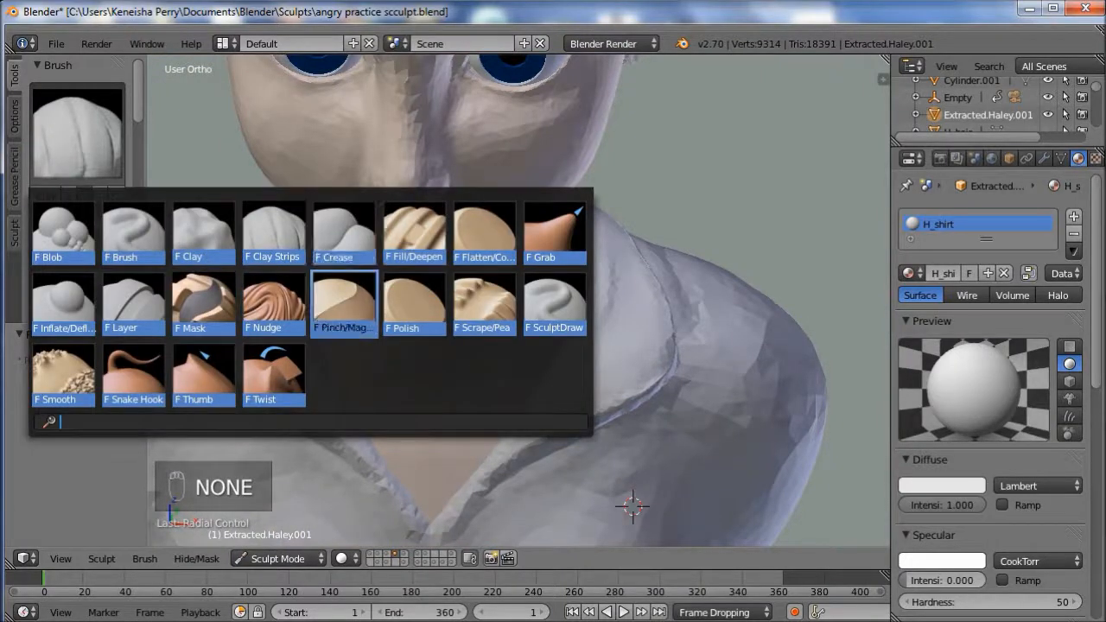
left_click(344, 302)
scroll(683, 370, "up", 6)
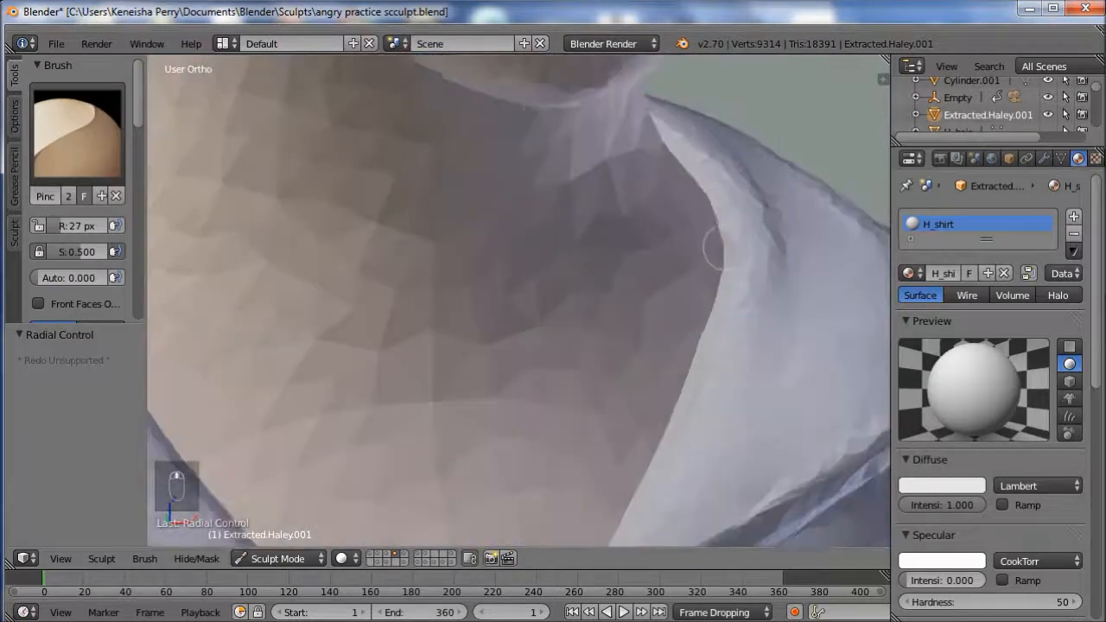
middle_click_drag(725, 248, 724, 258)
scroll(724, 259, "down", 1)
key("f")
left_click(750, 283)
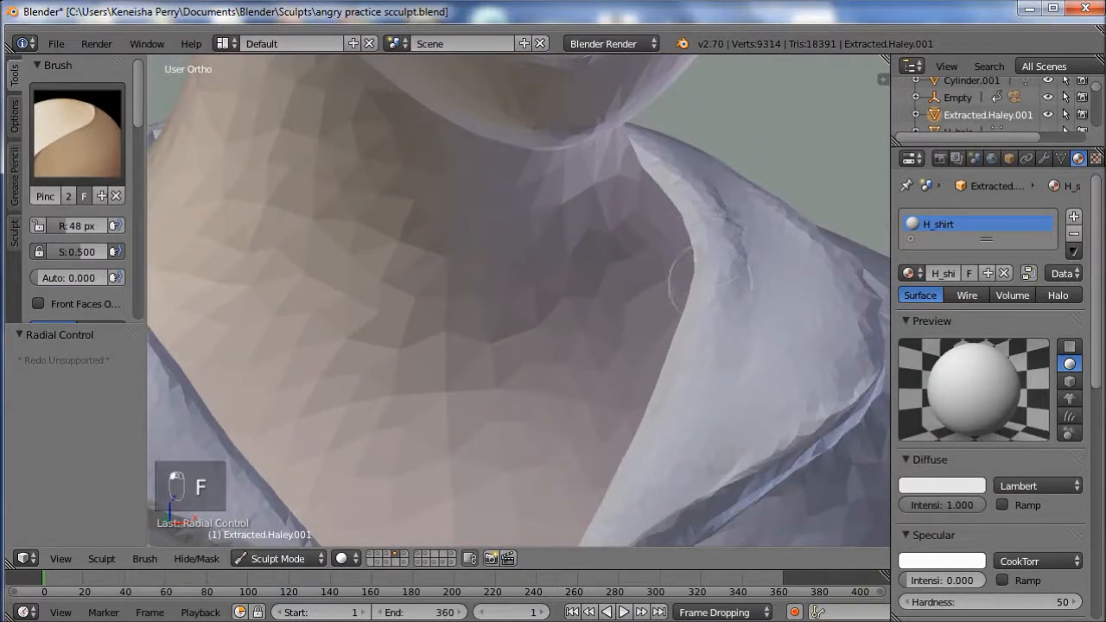
left_click_drag(710, 262, 706, 258)
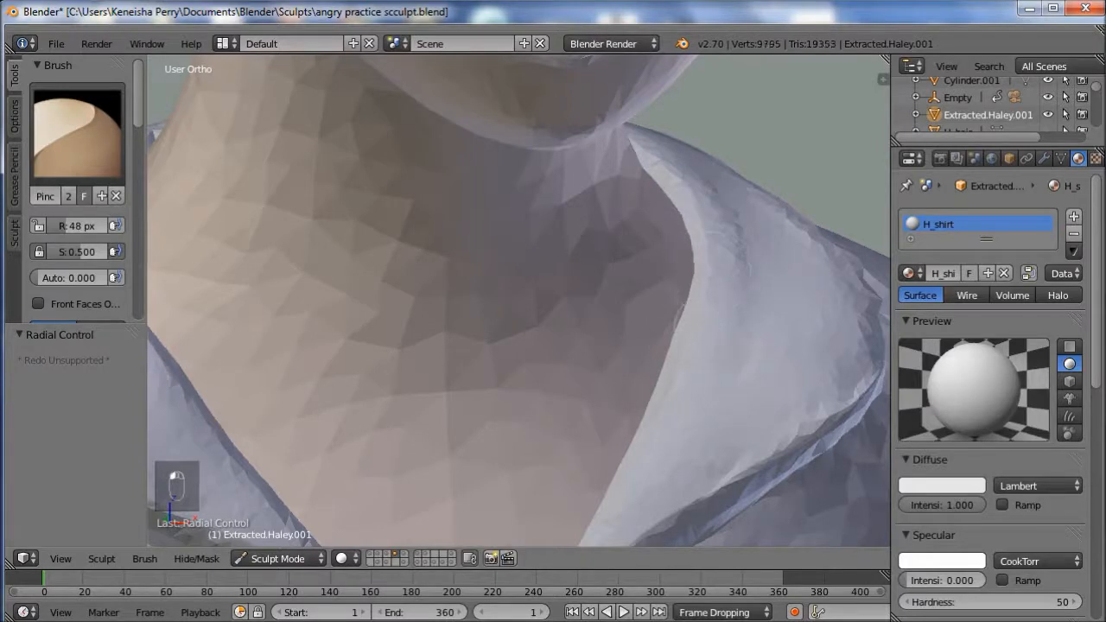
- Pull the shirt's front hem down in front view with the Grab brush, enlarging its radius to 142 px
scroll(667, 452, "down", 5)
mouse_move(667, 452)
middle_mouse_down()
mouse_move(595, 476)
mouse_move(486, 479)
mouse_move(464, 423)
mouse_move(563, 424)
mouse_move(548, 388)
mouse_move(603, 228)
mouse_move(600, 201)
mouse_move(427, 198)
mouse_move(679, 202)
mouse_move(662, 262)
middle_mouse_up()
key("g")
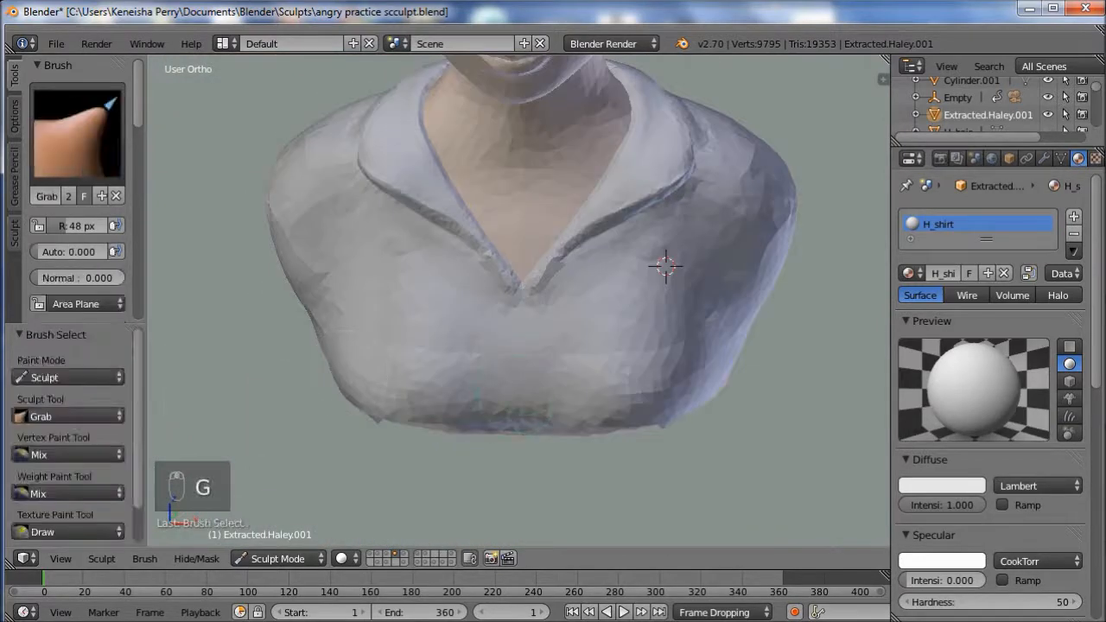
key("f")
left_click(527, 420)
middle_click_drag(510, 416, 490, 332, "shift")
key("KP_1")
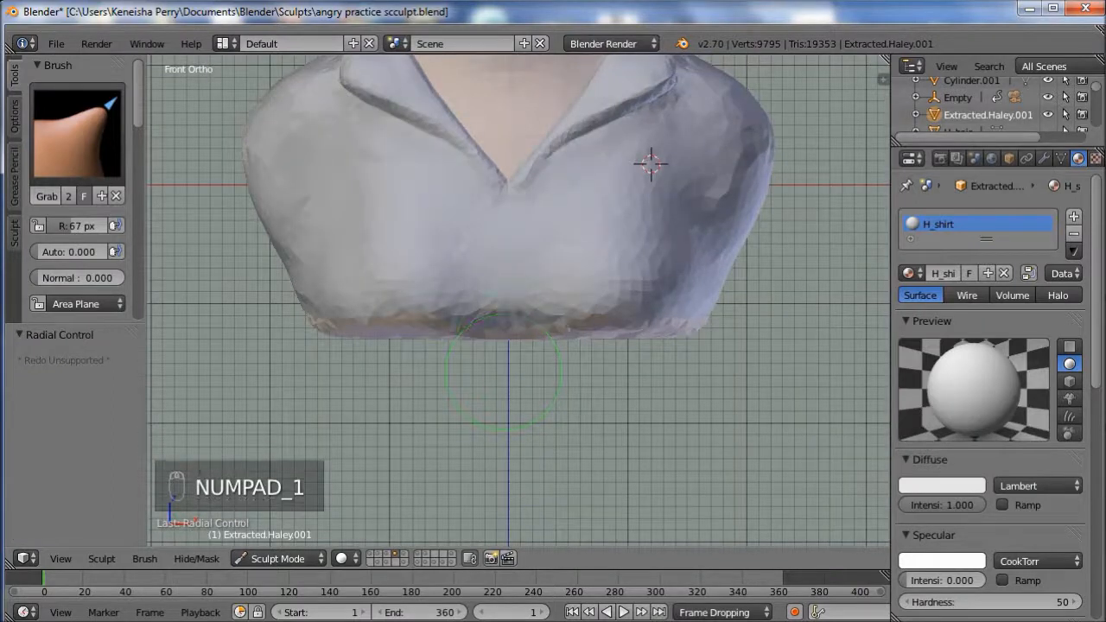
key("f")
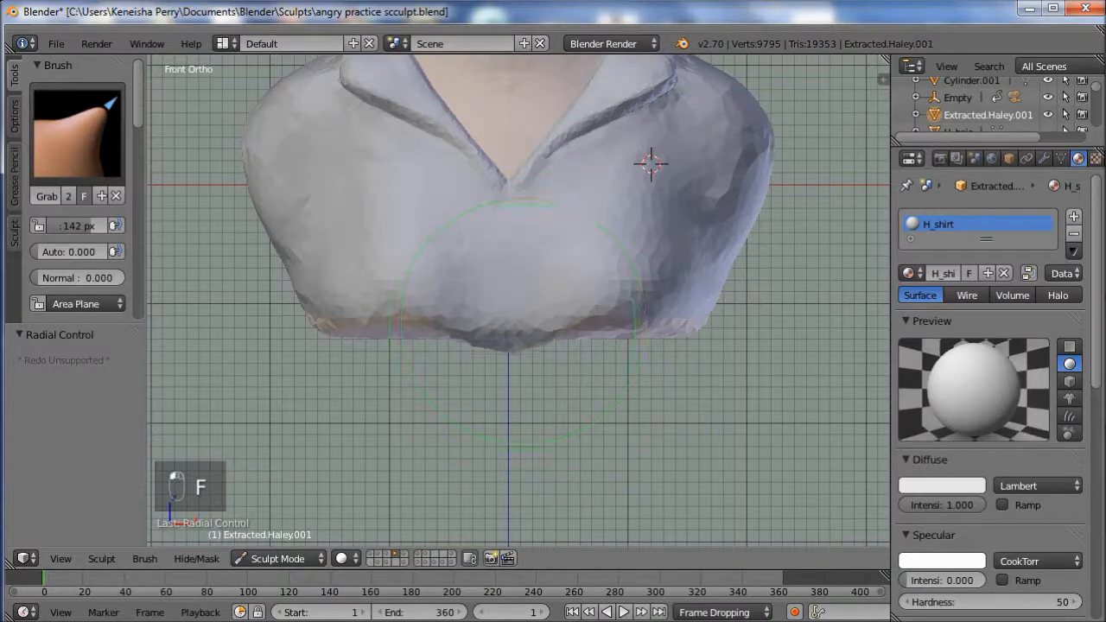
mouse_move(523, 321)
left_mouse_down()
mouse_move(522, 346)
mouse_move(631, 337)
mouse_move(672, 318)
left_mouse_up()
- Pull the hem down along the shirt's side and back from the right side view to cover the bust's base
middle_click_drag(672, 332, 495, 330)
key("KP_3")
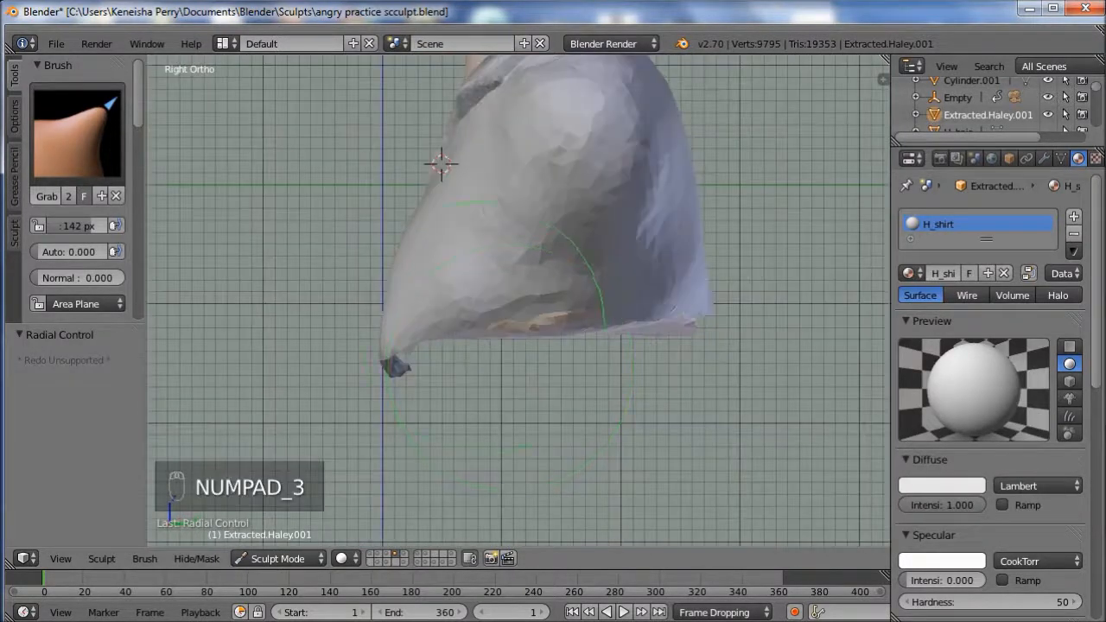
mouse_move(463, 324)
left_mouse_down()
mouse_move(528, 307)
mouse_move(661, 307)
left_mouse_up()
middle_click_drag(661, 307, 553, 344)
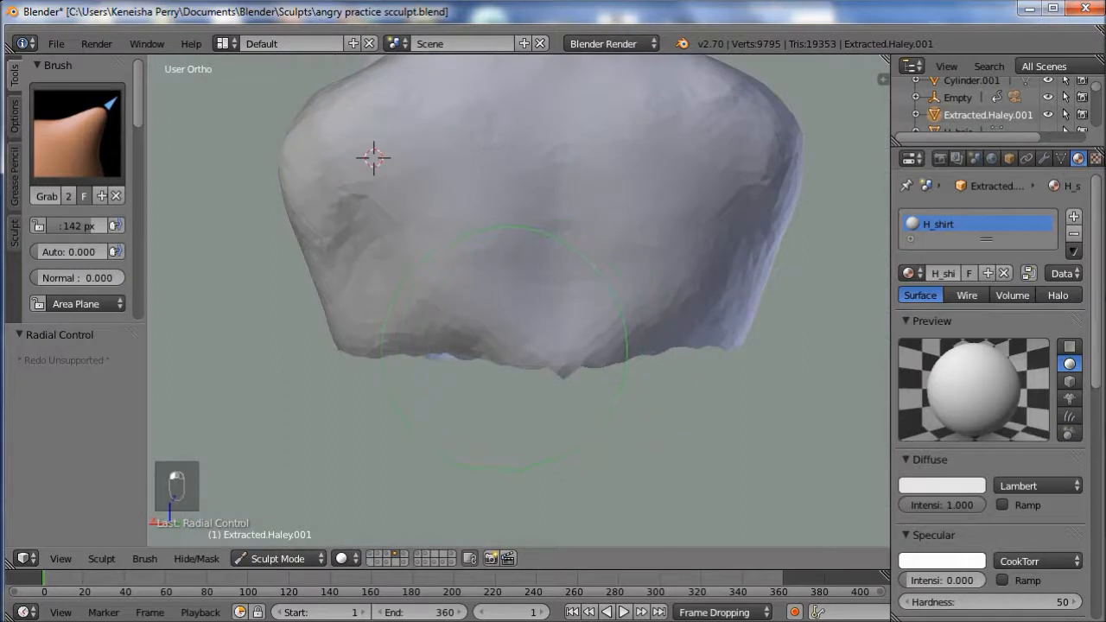
middle_click_drag(454, 346, 639, 354)
- Build up the breasts on the front of the shirt with Clay Strips at a 58 px radius
key("v")
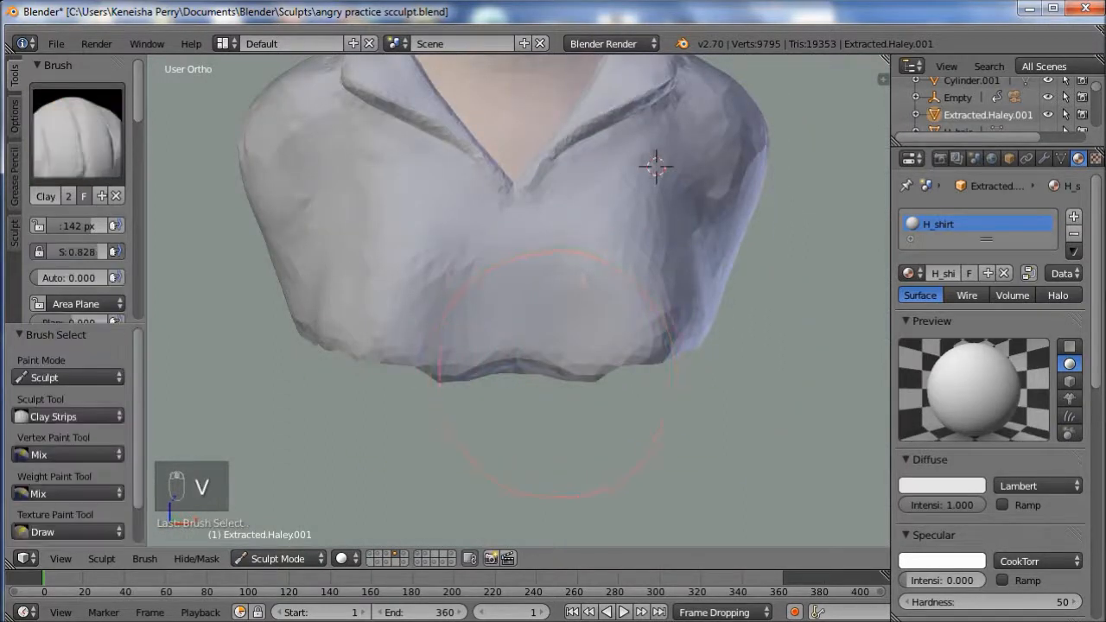
key("f")
left_click(652, 165)
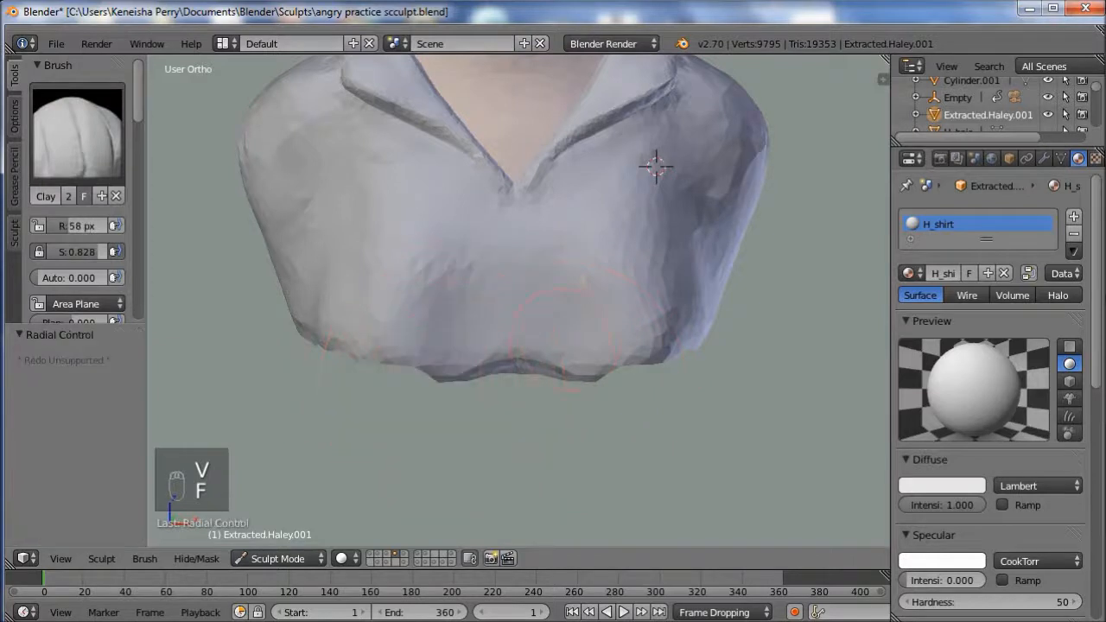
middle_click_drag(652, 165, 640, 176)
left_click_drag(537, 345, 566, 350)
left_click_drag(531, 309, 571, 306)
mouse_move(632, 278)
left_mouse_down()
mouse_move(621, 283)
mouse_move(624, 302)
mouse_move(586, 316)
mouse_move(612, 264)
mouse_move(615, 285)
mouse_move(573, 310)
left_mouse_up()
mouse_move(486, 275)
left_mouse_down()
mouse_move(496, 259)
mouse_move(484, 298)
mouse_move(437, 337)
mouse_move(639, 311)
mouse_move(648, 259)
left_mouse_up()
middle_click_drag(661, 260, 609, 294)
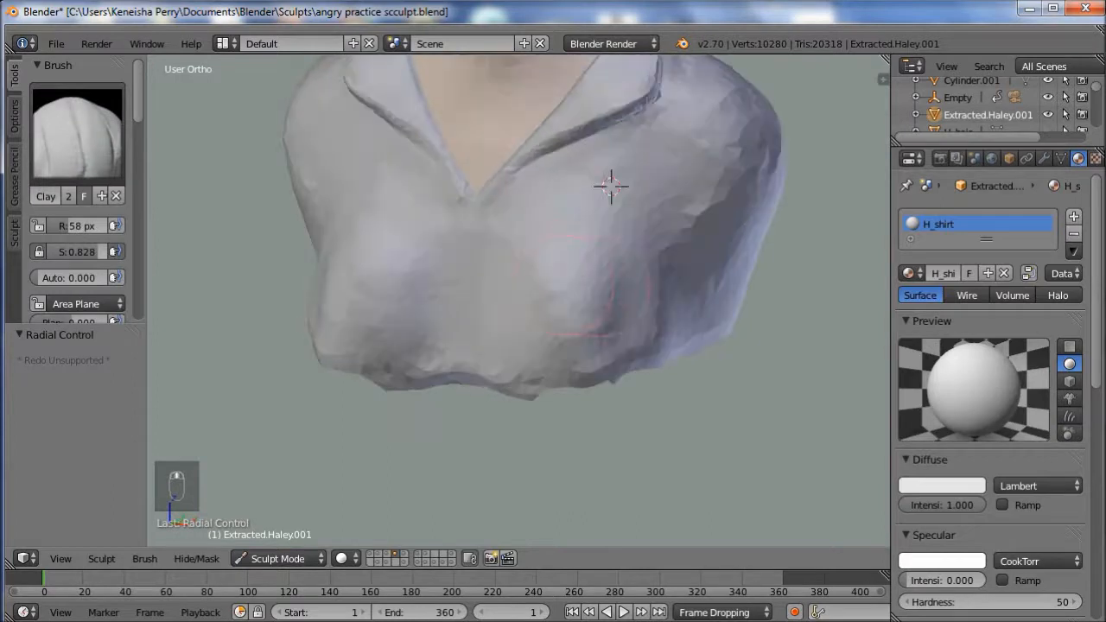
- Smooth the shirt's chest and the area above the hem, undoing the extra clay stroke between the breasts
mouse_move(626, 315)
left_mouse_down("shift")
mouse_move(662, 286)
mouse_move(619, 324)
mouse_move(488, 349)
left_mouse_up("shift")
middle_click_drag(562, 325, 604, 329)
mouse_move(504, 248)
left_mouse_down()
mouse_move(509, 237)
mouse_move(522, 251)
mouse_move(454, 250)
left_mouse_up()
key("ctrl+z")
left_click_drag(525, 259, 490, 305, "shift")
mouse_move(490, 210)
middle_mouse_down()
mouse_move(457, 284)
mouse_move(437, 238)
mouse_move(625, 306)
middle_mouse_up()
left_click_drag(640, 342, 624, 360, "shift")
mouse_move(572, 372)
middle_mouse_down()
mouse_move(722, 345)
mouse_move(661, 237)
mouse_move(636, 148)
middle_mouse_up()
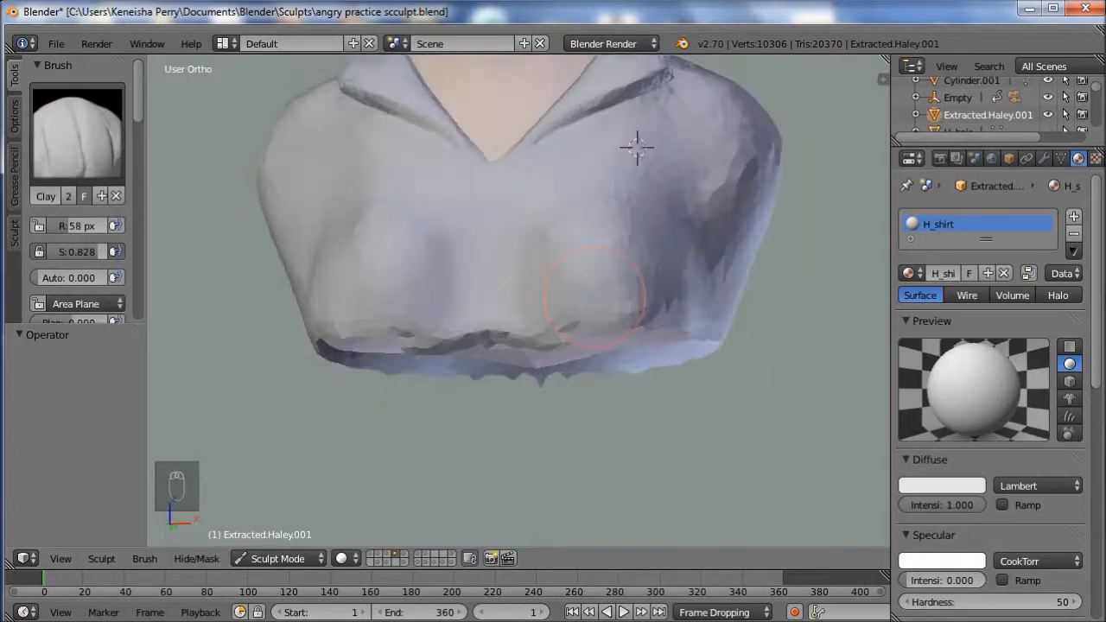
middle_click_drag(597, 315, 605, 320)
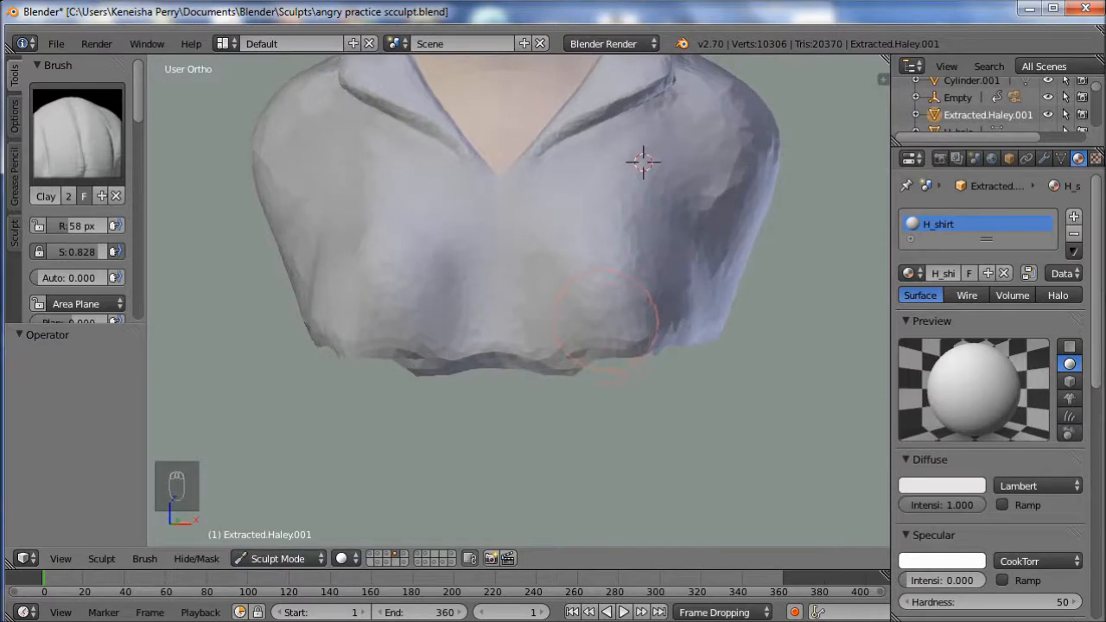
- Pull the shirt's hem down along its side in the right side view with the Grab brush at a 200 px radius
key("KP_1")
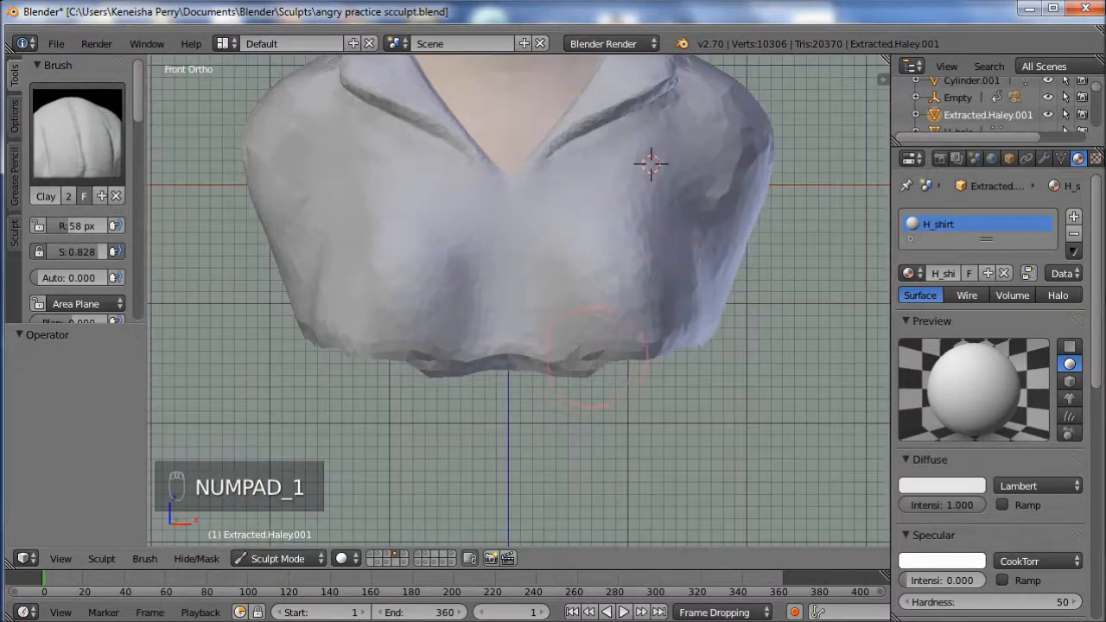
key("KP_3")
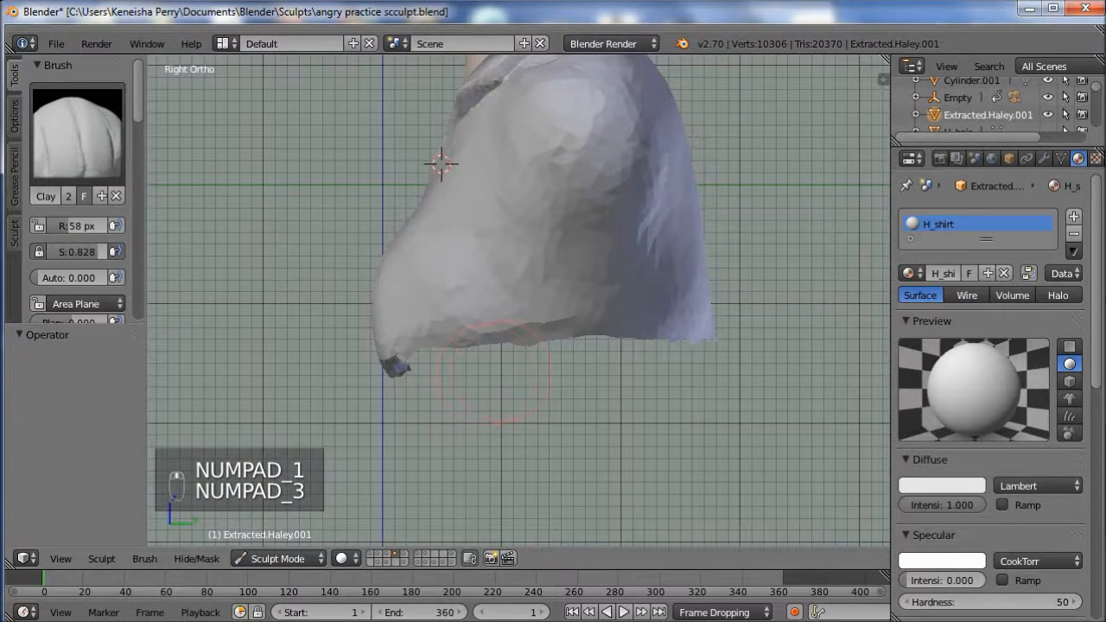
key("g")
key("f")
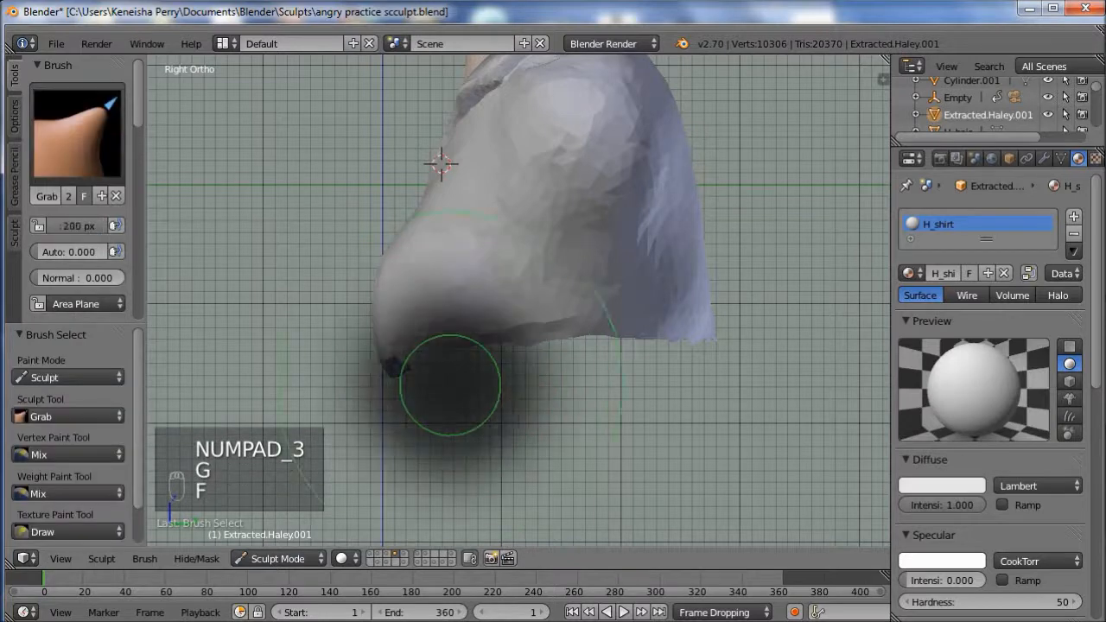
left_click(500, 385)
left_click_drag(404, 353, 426, 356)
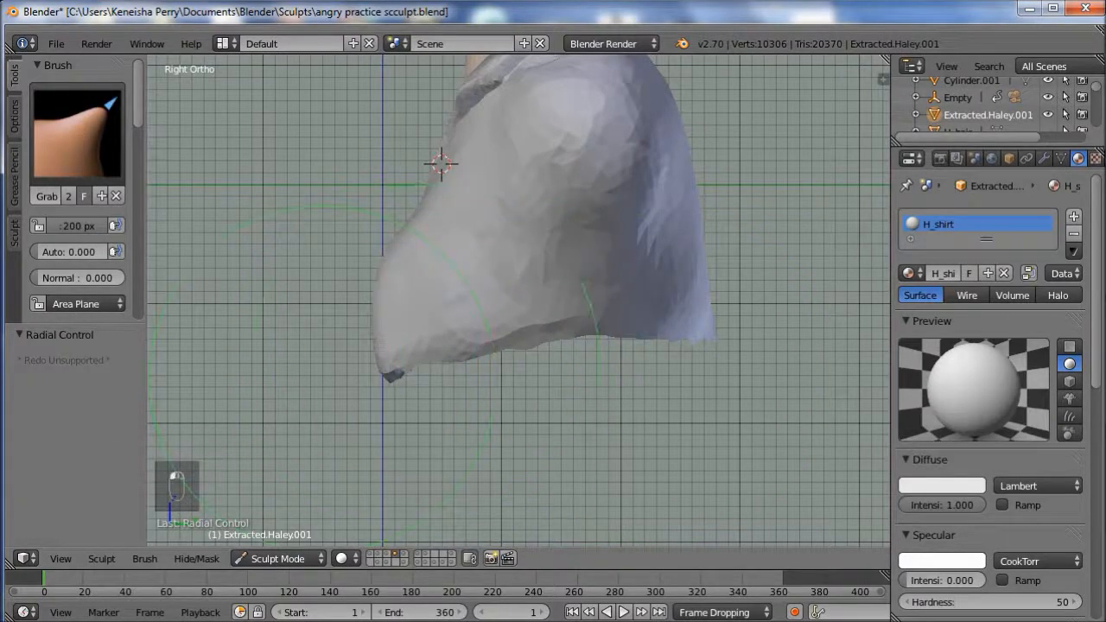
left_click_drag(424, 360, 425, 354)
mouse_move(519, 344)
left_mouse_down()
mouse_move(523, 354)
mouse_move(597, 335)
left_mouse_up()
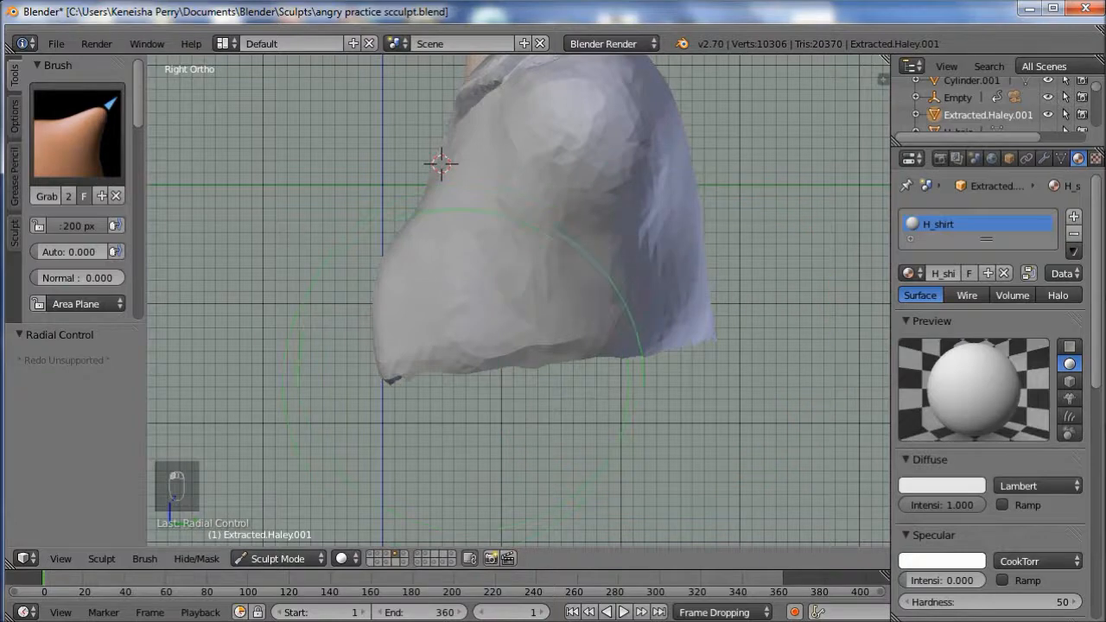
middle_click_drag(458, 383, 741, 363)
- Add clay across the shirt's lower chest with Clay Strips at a 94 px radius and smooth the strokes
key("KP_1")
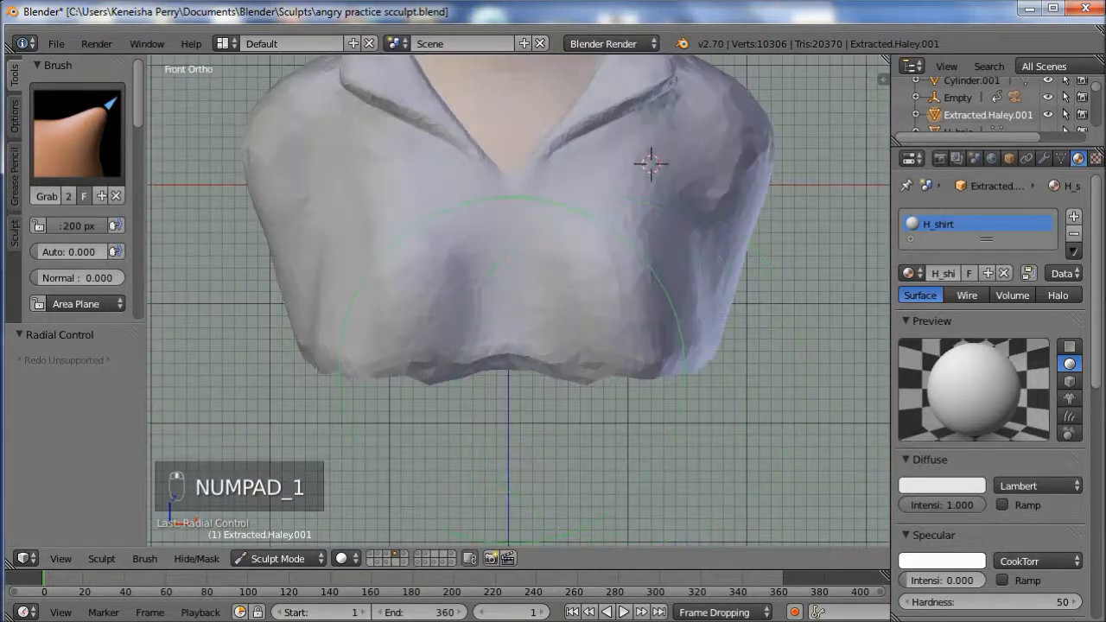
key("f")
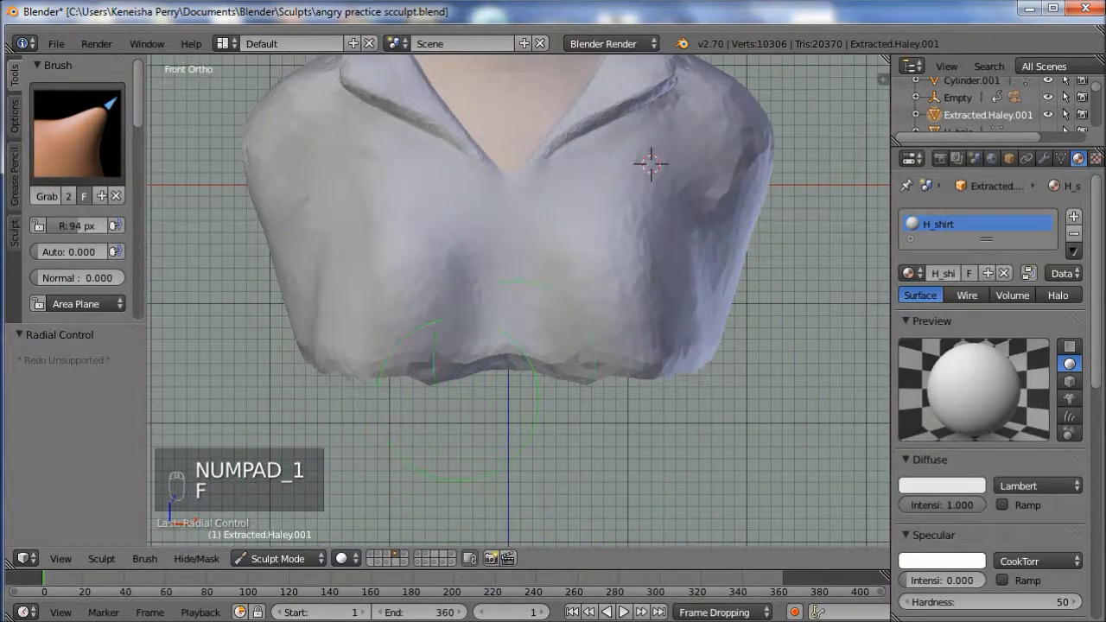
middle_click_drag(519, 328, 372, 355)
mouse_move(480, 104)
middle_mouse_down()
mouse_move(450, 111)
mouse_move(575, 129)
mouse_move(619, 161)
middle_mouse_up()
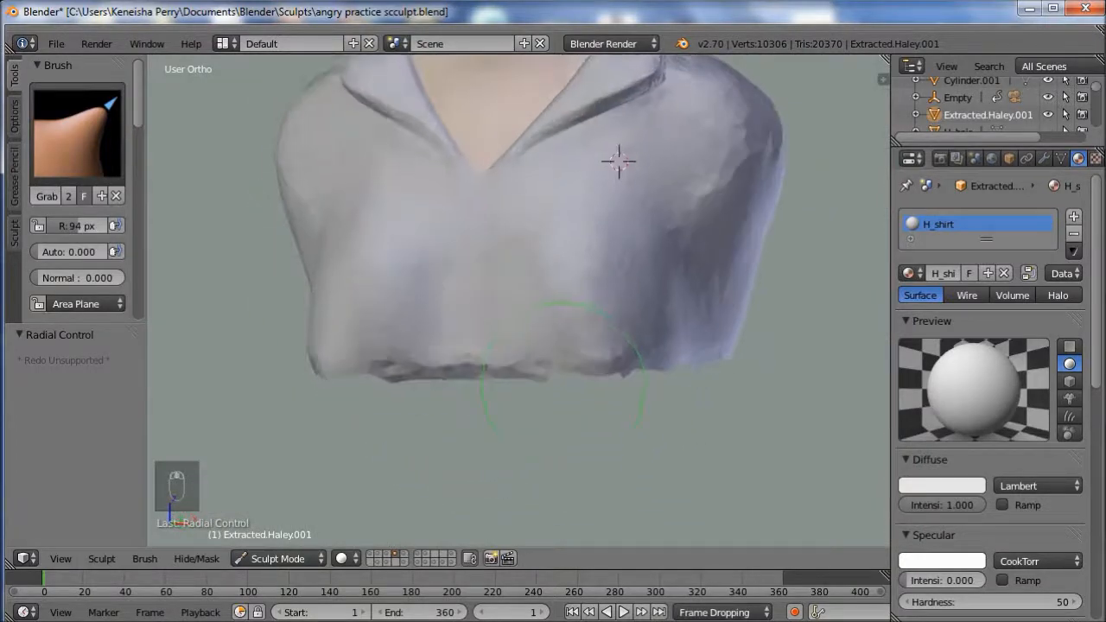
middle_click_drag(563, 384, 565, 391)
key("v")
mouse_move(574, 378)
left_mouse_down()
mouse_move(594, 368)
mouse_move(577, 379)
left_mouse_up()
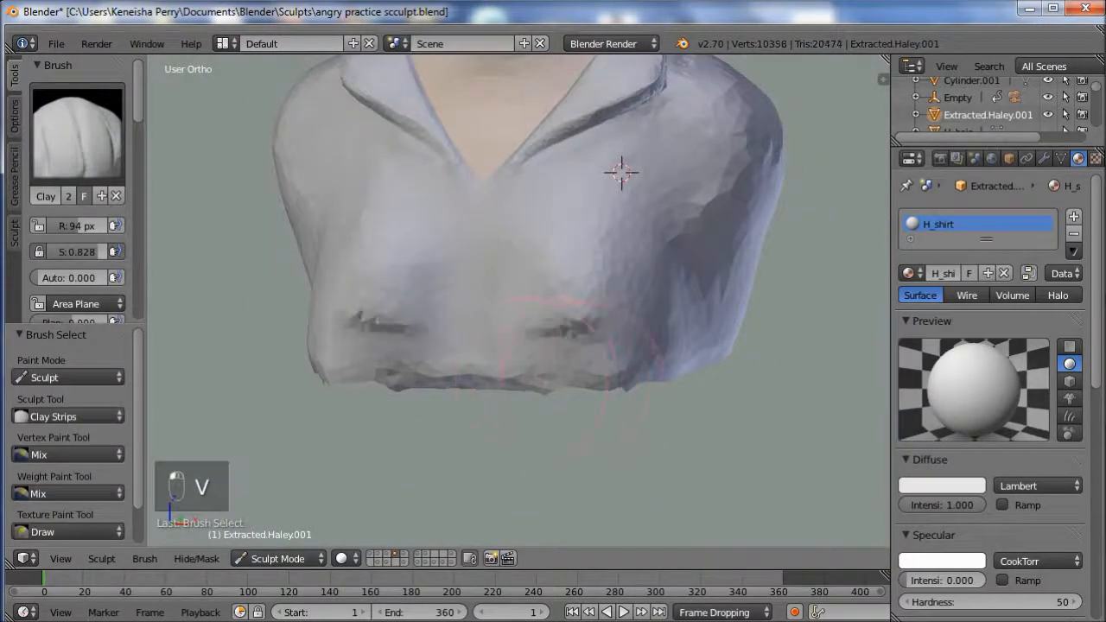
mouse_move(663, 352)
left_mouse_down("shift")
mouse_move(548, 340)
mouse_move(651, 308)
mouse_move(632, 314)
left_mouse_up("shift")
- Build up the area beneath and between the breasts with Clay Strips and smooth the shirt's chest
middle_click_drag(632, 314, 439, 240)
mouse_move(405, 131)
middle_mouse_down()
mouse_move(395, 161)
mouse_move(601, 197)
middle_mouse_up()
left_click_drag(587, 336, 564, 328)
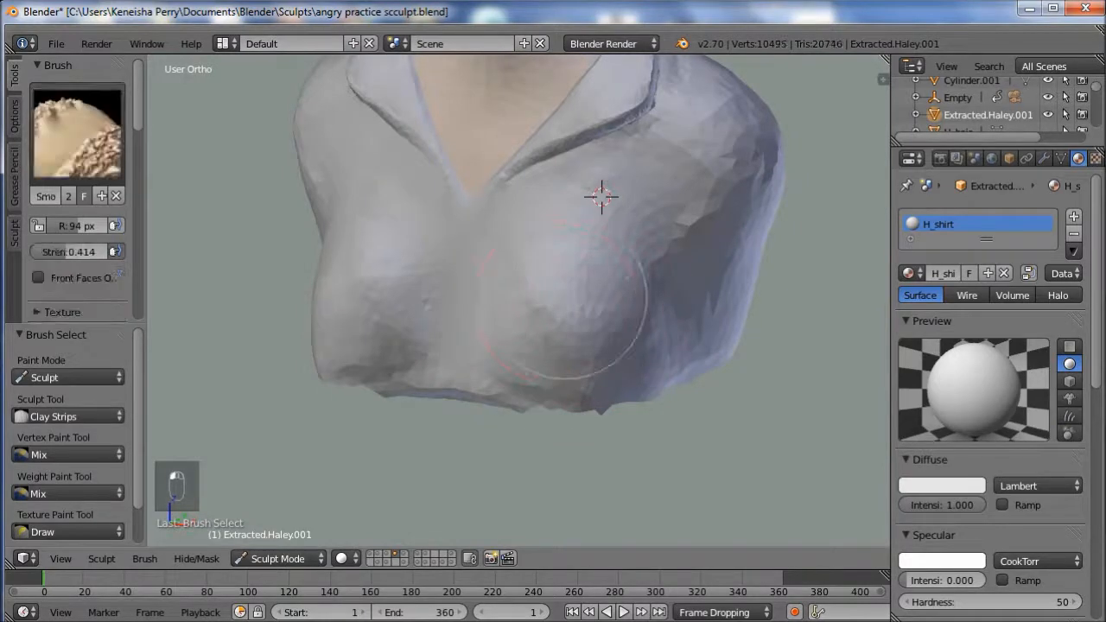
mouse_move(597, 192)
middle_mouse_down()
mouse_move(440, 173)
mouse_move(601, 199)
middle_mouse_up()
mouse_move(506, 349)
left_mouse_down("shift")
mouse_move(590, 275)
mouse_move(640, 299)
left_mouse_up("shift")
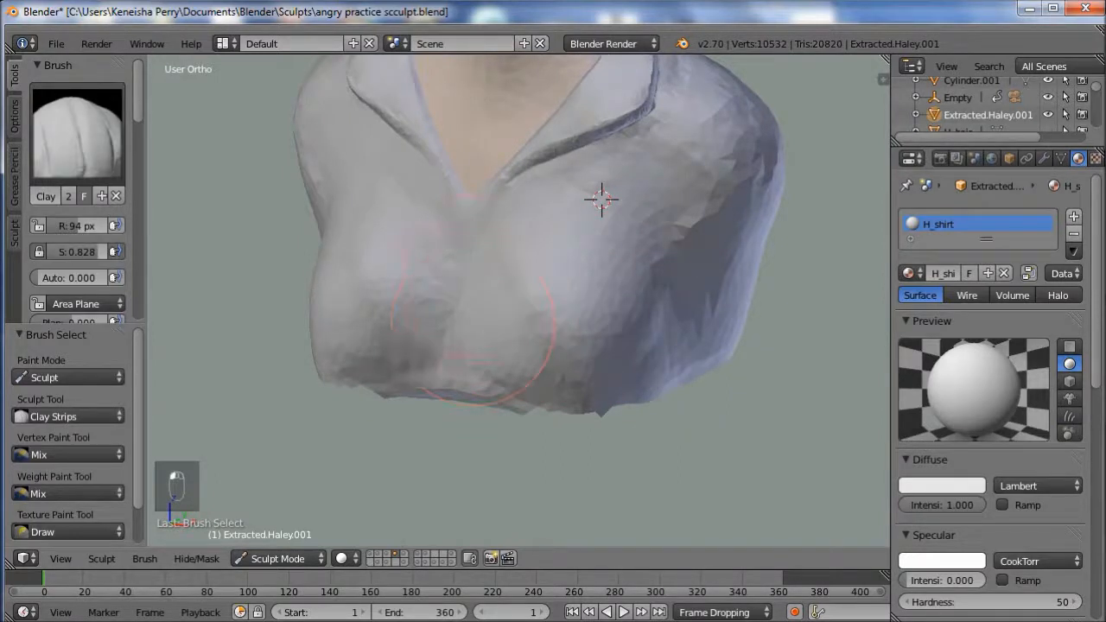
left_click_drag(474, 325, 444, 346)
mouse_move(476, 347)
middle_mouse_down()
mouse_move(630, 291)
mouse_move(718, 285)
mouse_move(617, 271)
mouse_move(592, 324)
middle_mouse_up()
mouse_move(604, 214)
middle_mouse_down()
mouse_move(597, 230)
mouse_move(460, 204)
mouse_move(516, 215)
mouse_move(415, 153)
mouse_move(627, 211)
mouse_move(613, 336)
mouse_move(656, 309)
mouse_move(476, 317)
mouse_move(390, 296)
mouse_move(400, 311)
mouse_move(558, 311)
mouse_move(599, 299)
mouse_move(621, 270)
middle_mouse_up()
left_click(597, 230, "shift")
- Turn off X-axis mirroring in the sculpt symmetry settings
scroll(78, 190, "down", 6)
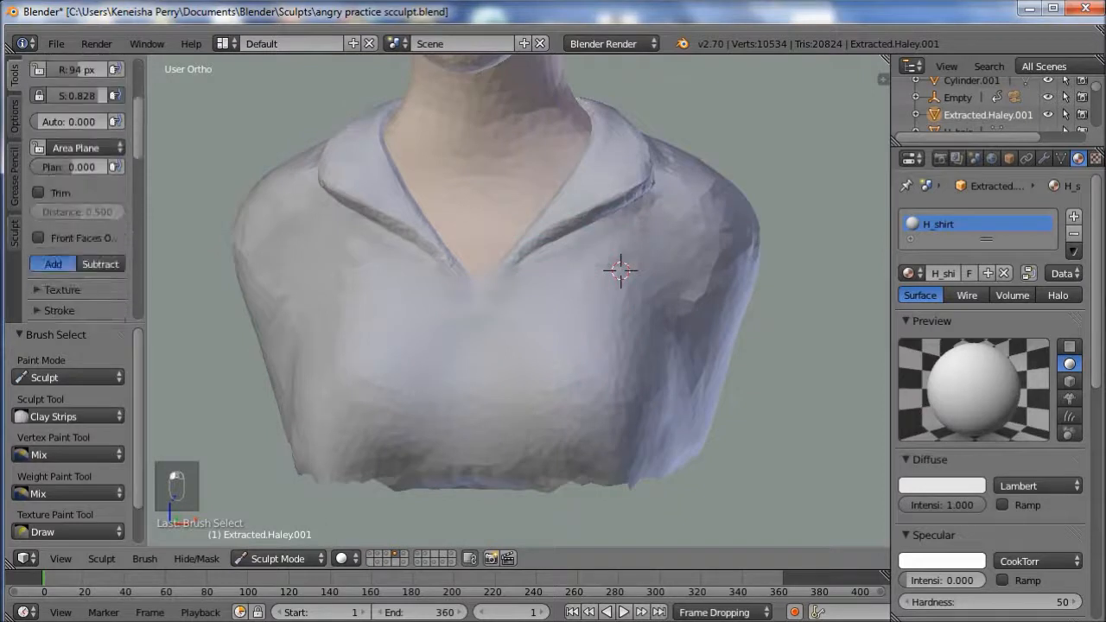
scroll(78, 191, "down", 10)
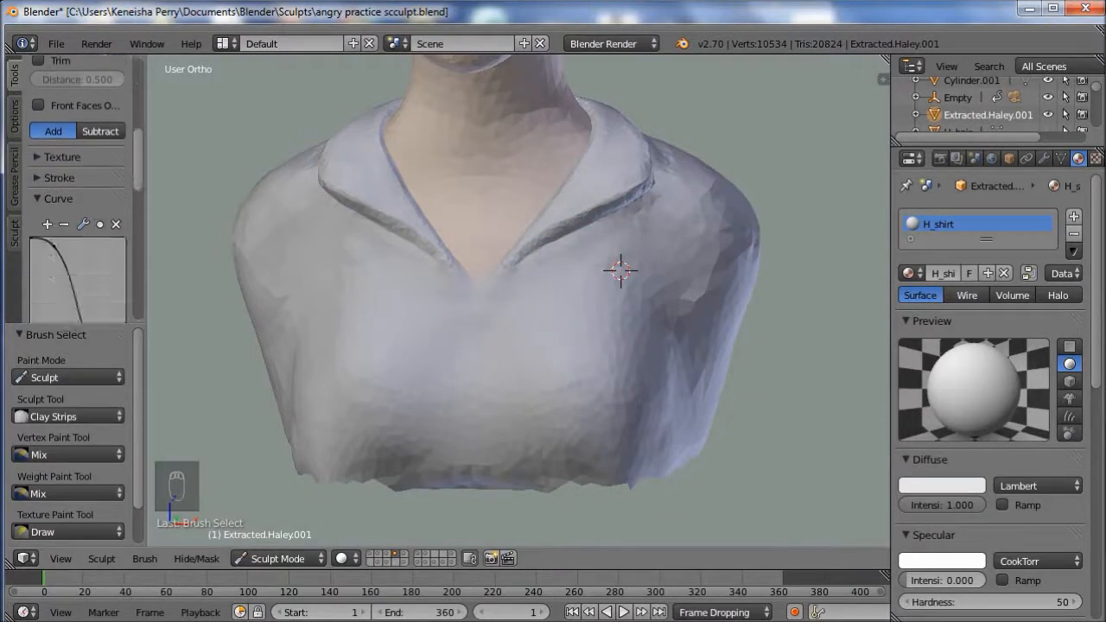
scroll(78, 190, "down", 5)
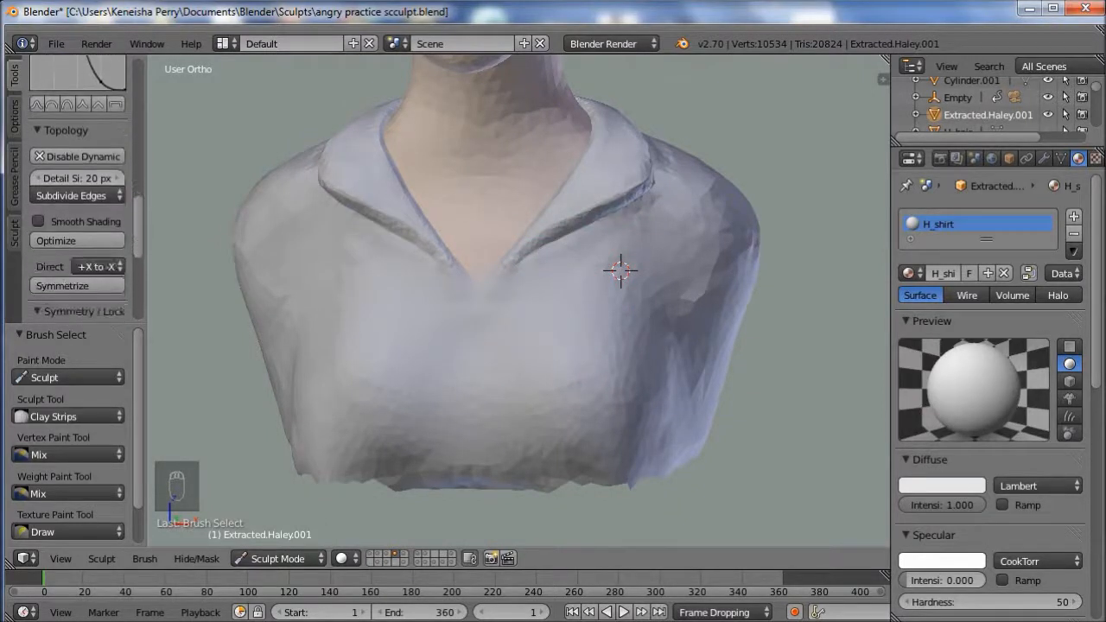
scroll(78, 190, "down", 2)
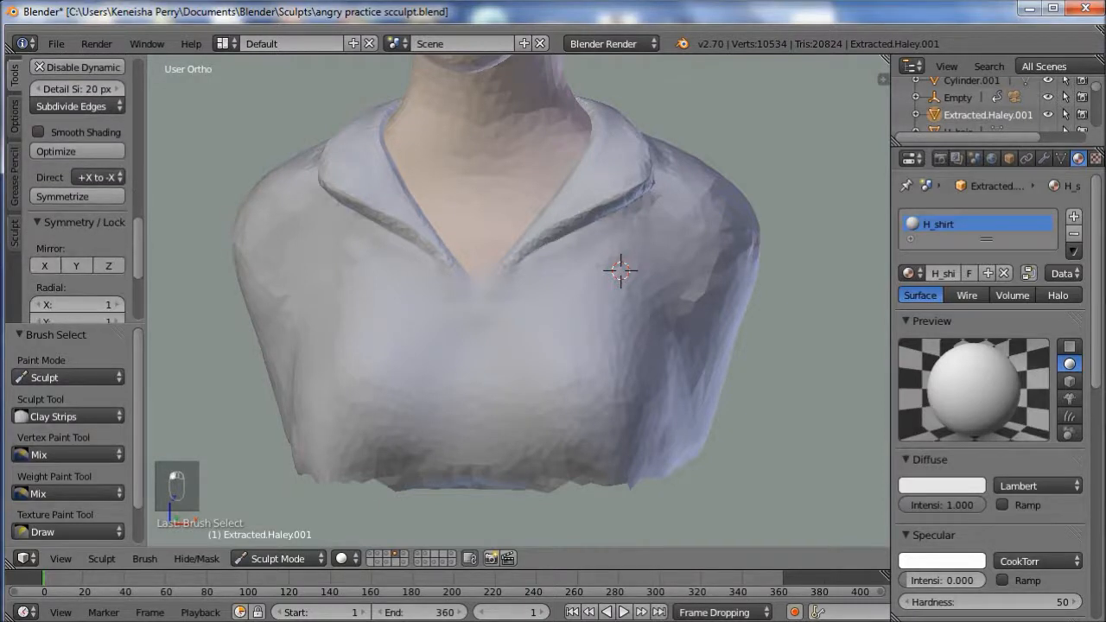
scroll(77, 197, "up", 18)
- Draw the shirt's front opening line from the collar's V down to the hem with the Draw brush at an 8 px radius
middle_click_drag(450, 294, 446, 268, "shift")
middle_click_drag(617, 245, 622, 248)
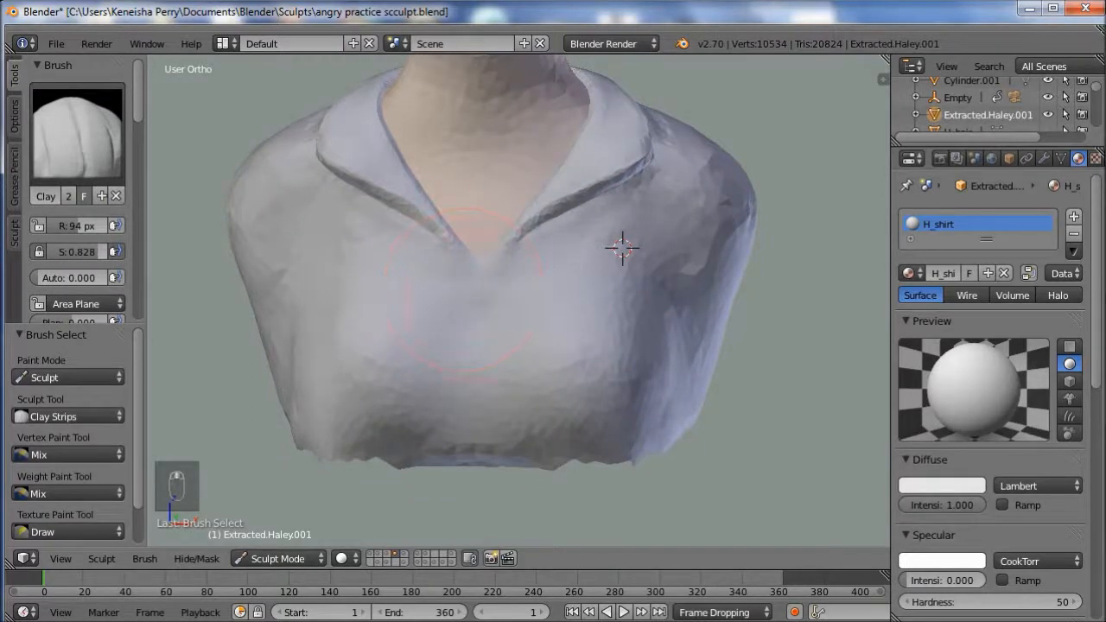
key("x")
key("f")
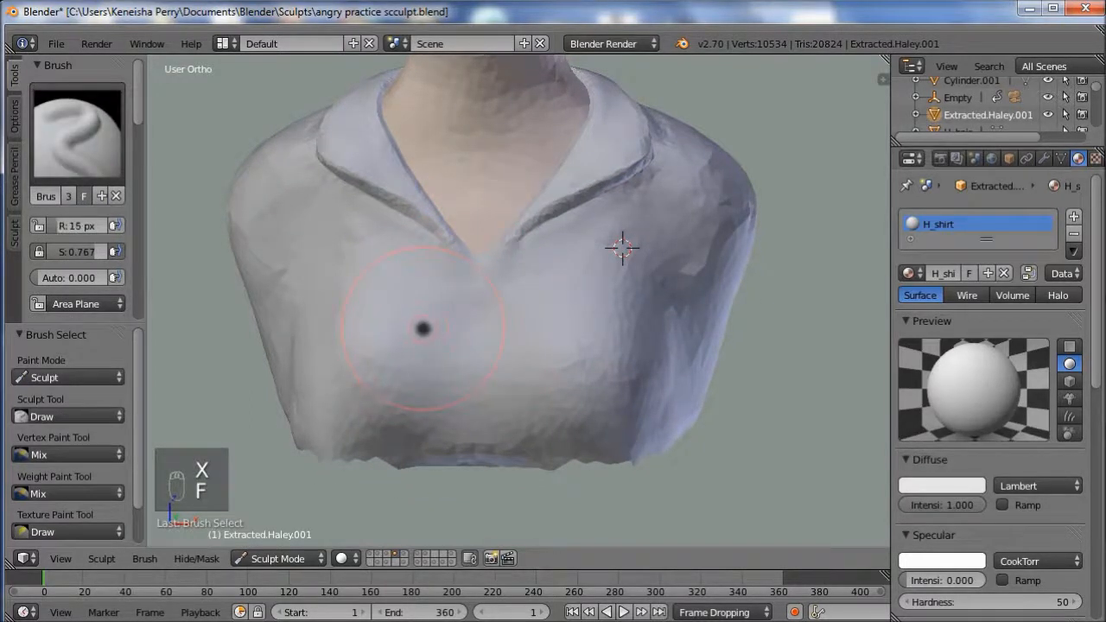
left_click(429, 328)
middle_click_drag(491, 287, 491, 256, "ctrl")
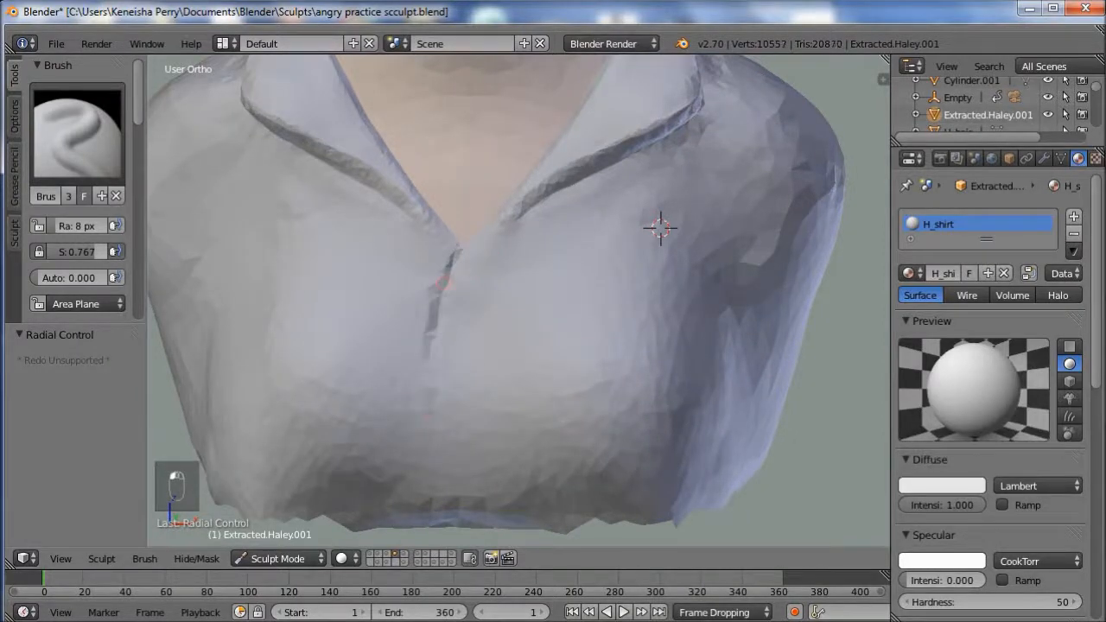
left_click_drag(424, 372, 461, 243)
- Deepen the front opening line from the collar to the hem with the Crease brush at a 39 px radius
left_click(77, 134)
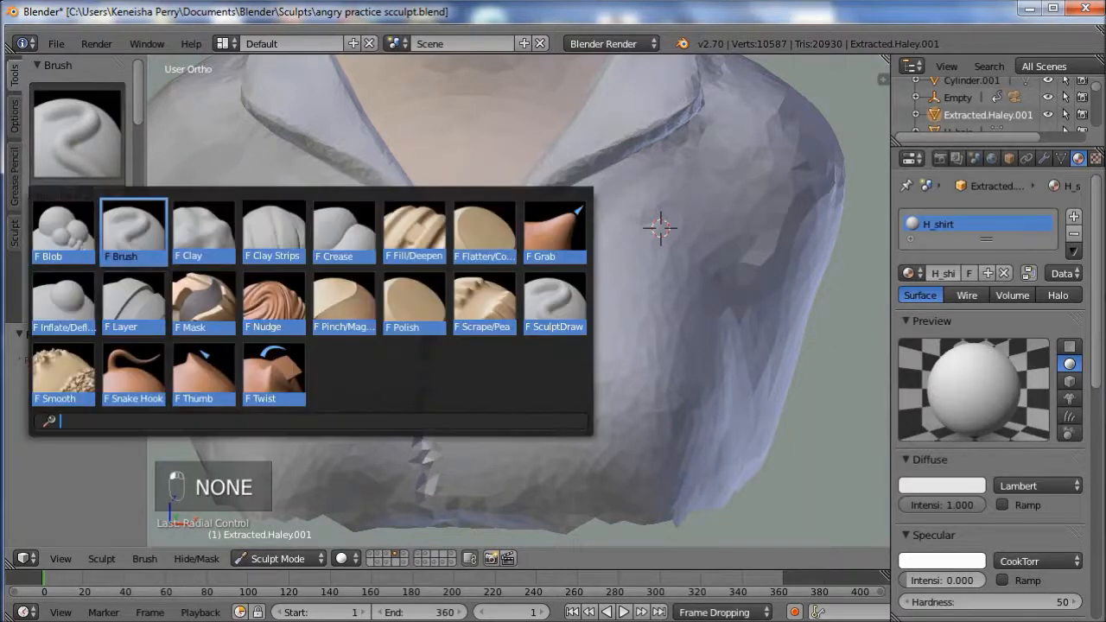
left_click(345, 232)
key("f")
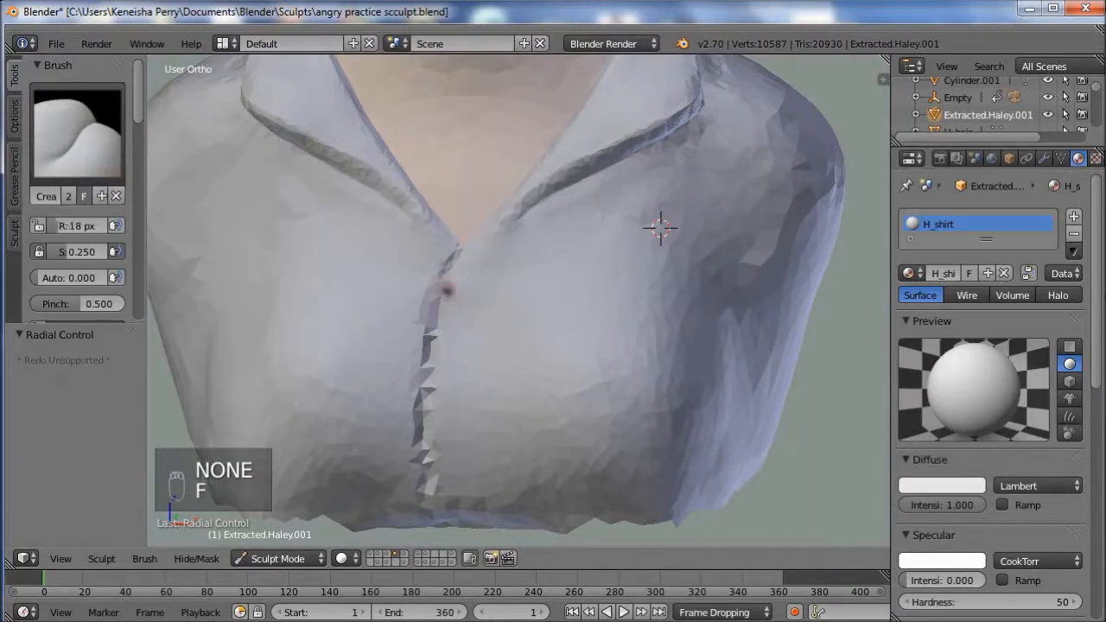
left_click(447, 287)
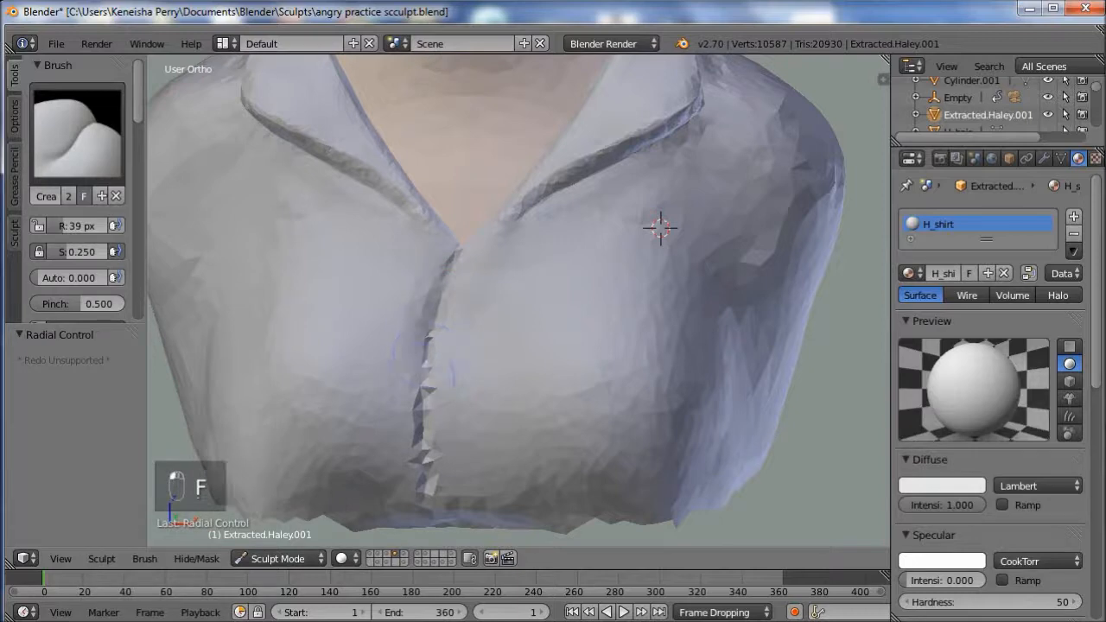
left_click_drag(458, 245, 448, 265)
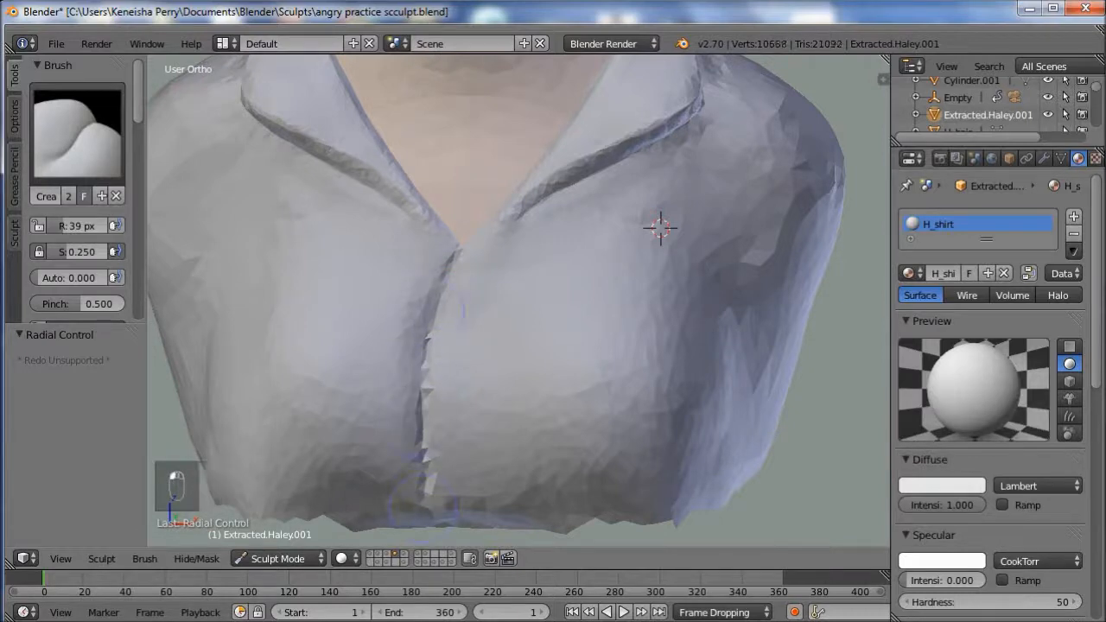
scroll(436, 281, "up", 4)
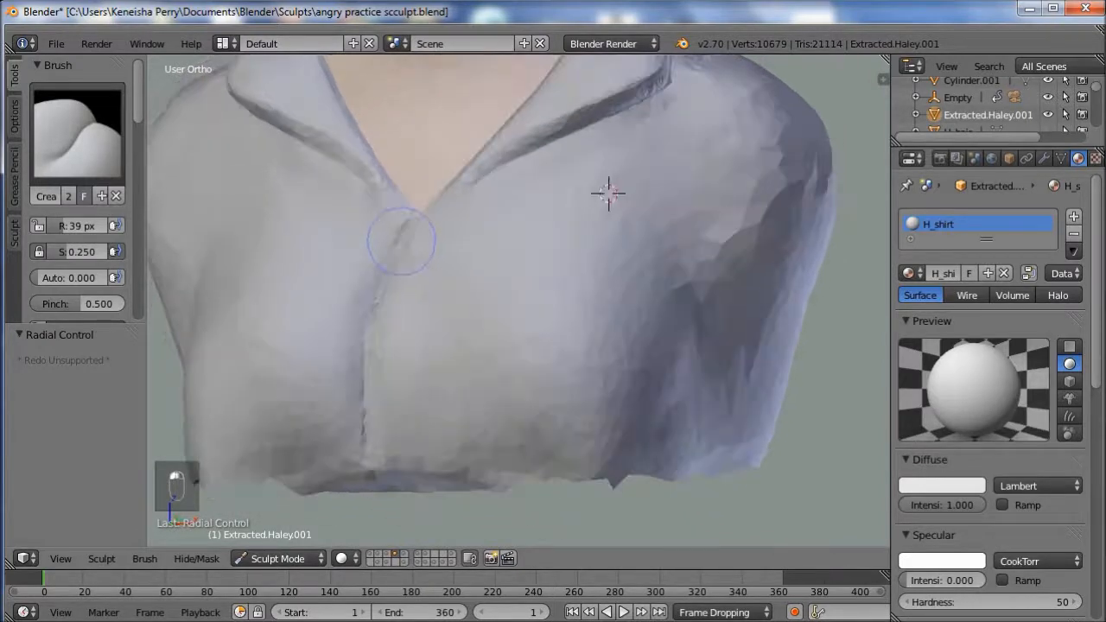
- Build up a raised placket along the edge of the front opening with Clay Strips at a 32 px radius
key("v")
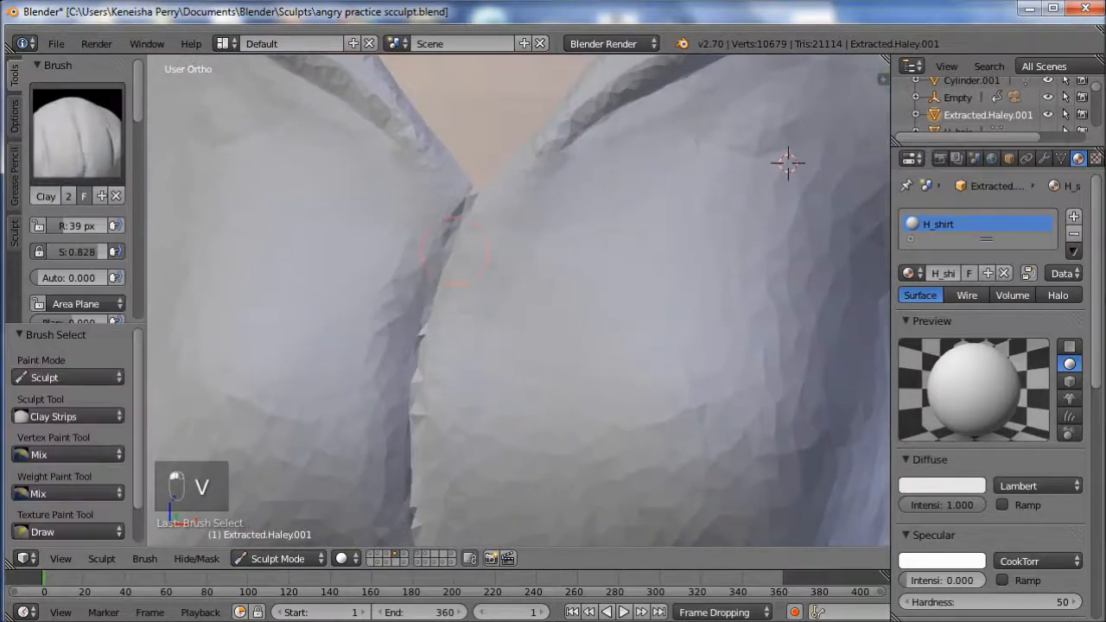
key("f")
left_click(458, 297)
mouse_move(499, 218)
middle_mouse_down("shift")
mouse_move(512, 179)
mouse_move(512, 190)
middle_mouse_up("shift")
left_click_drag(486, 254, 488, 201)
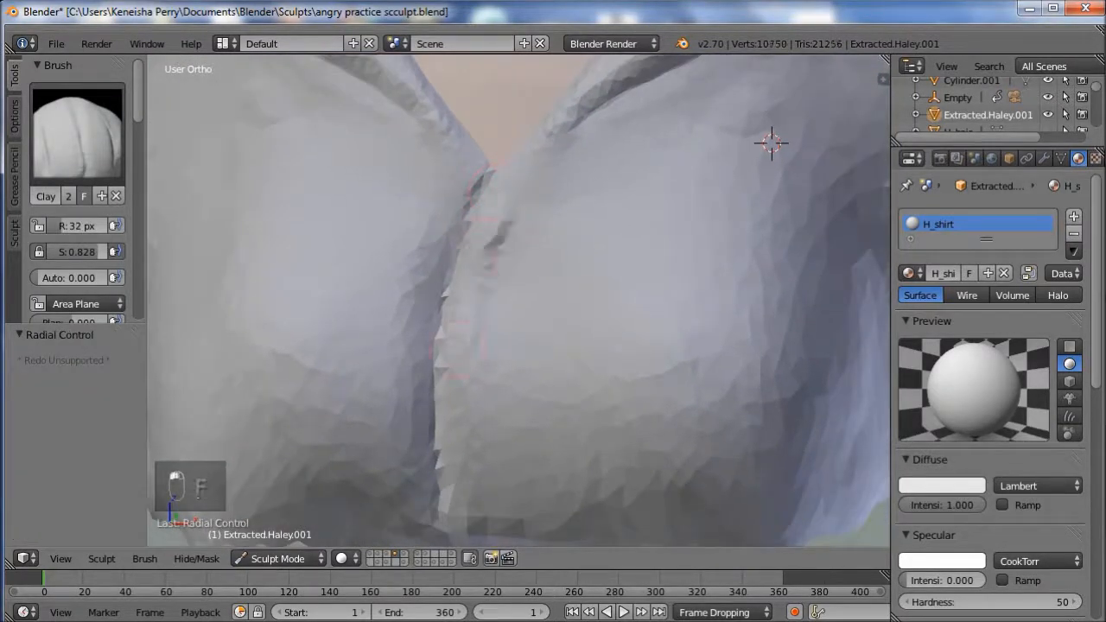
left_click_drag(458, 350, 445, 370)
middle_click_drag(444, 370, 442, 287, "shift")
mouse_move(453, 268)
left_mouse_down()
mouse_move(467, 439)
mouse_move(473, 294)
mouse_move(503, 156)
left_mouse_up()
- Smooth the shirt surface along both sides of the raised placket
mouse_move(509, 109)
left_mouse_down("shift")
mouse_move(473, 273)
mouse_move(466, 399)
left_mouse_up("shift")
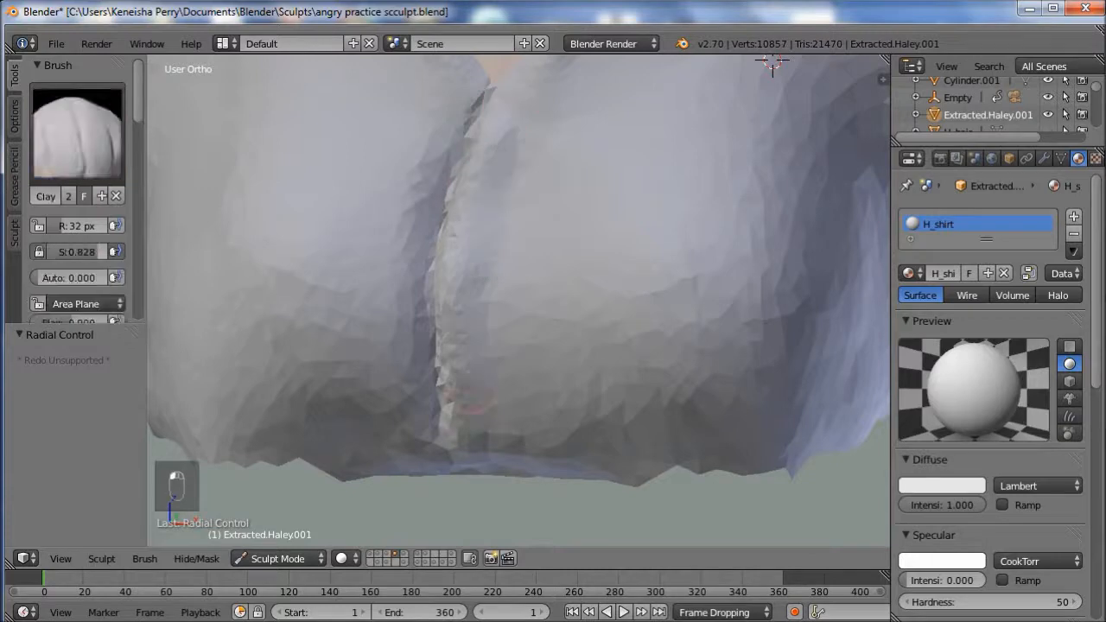
left_click_drag(484, 93, 463, 119, "shift")
mouse_move(401, 330)
left_mouse_down("shift")
mouse_move(418, 356)
mouse_move(423, 311)
left_mouse_up("shift")
left_click_drag(432, 216, 424, 248, "shift")
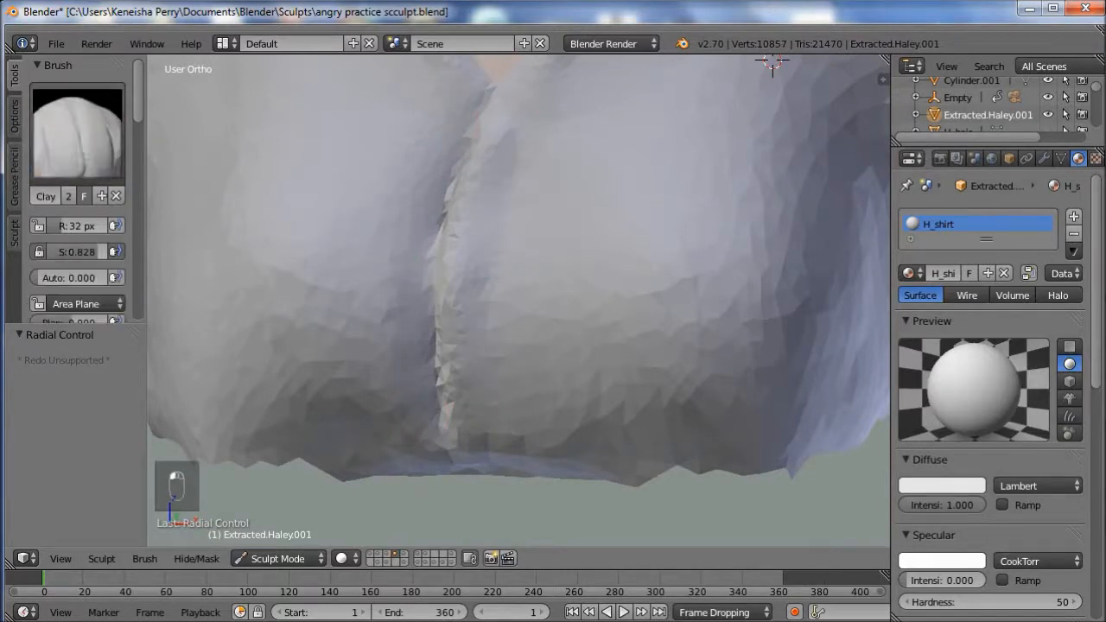
- Sharpen the fold beside the placket from the collar to the hem with the Crease brush at a 32 px radius
left_click(77, 136)
left_click(344, 231)
middle_click_drag(492, 200, 567, 209)
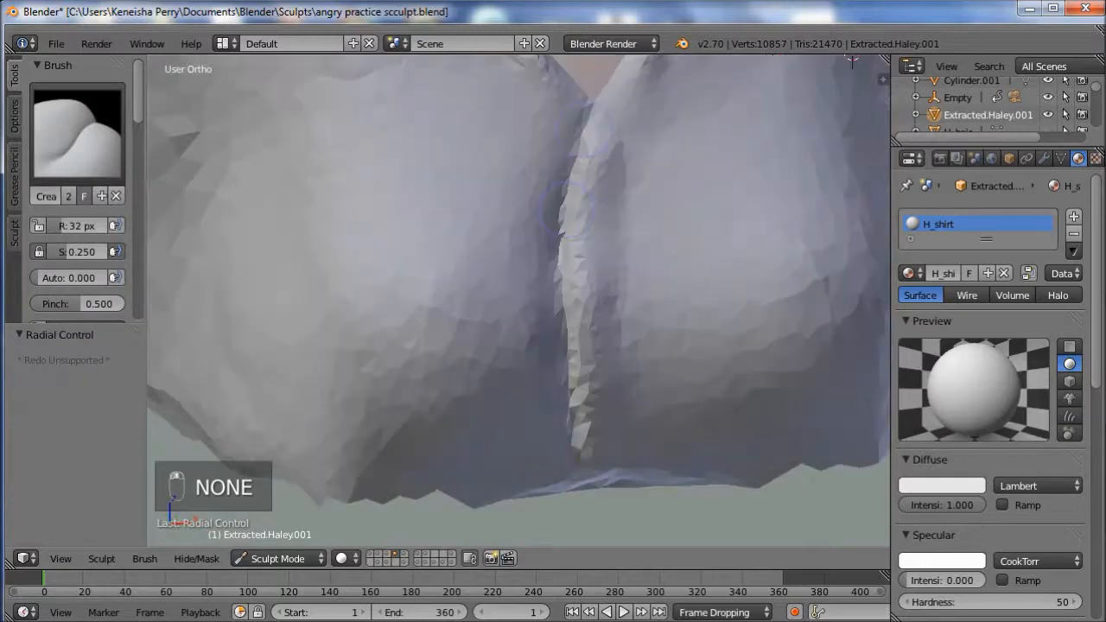
left_click_drag(588, 128, 585, 130)
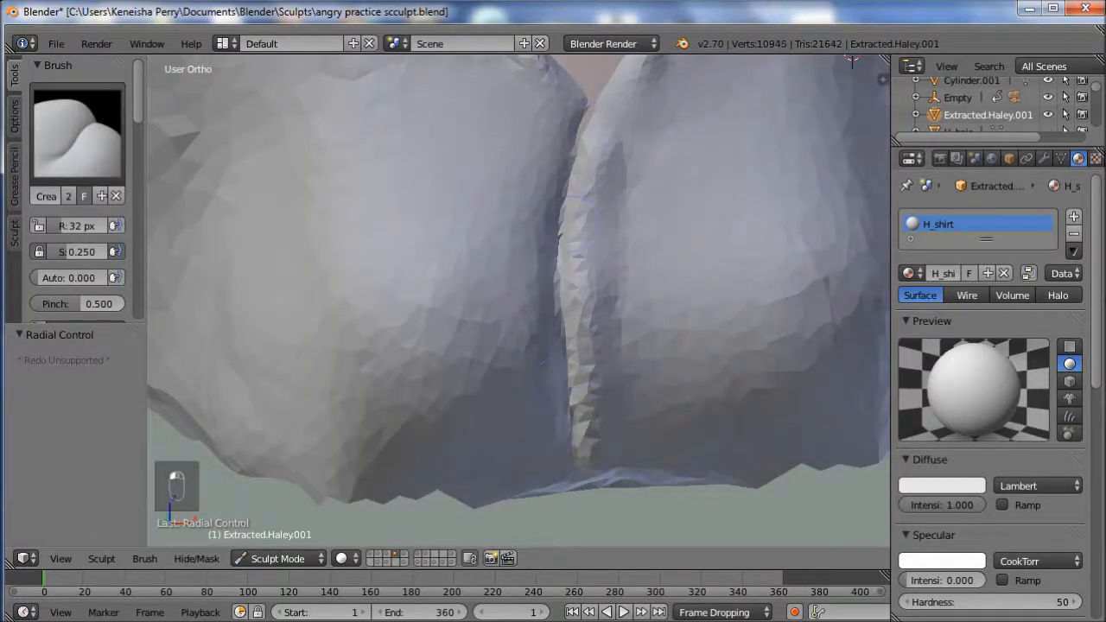
middle_click_drag(553, 250, 497, 241)
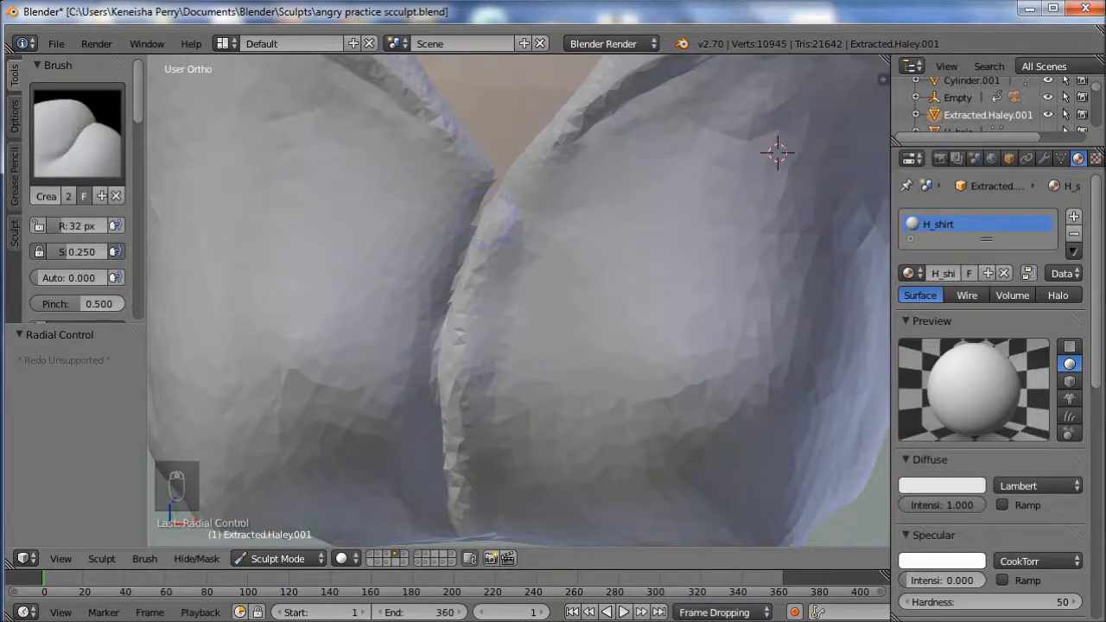
- Try a Fill/Deepen brush stroke near the top of the placket and undo it
key("c")
key("v")
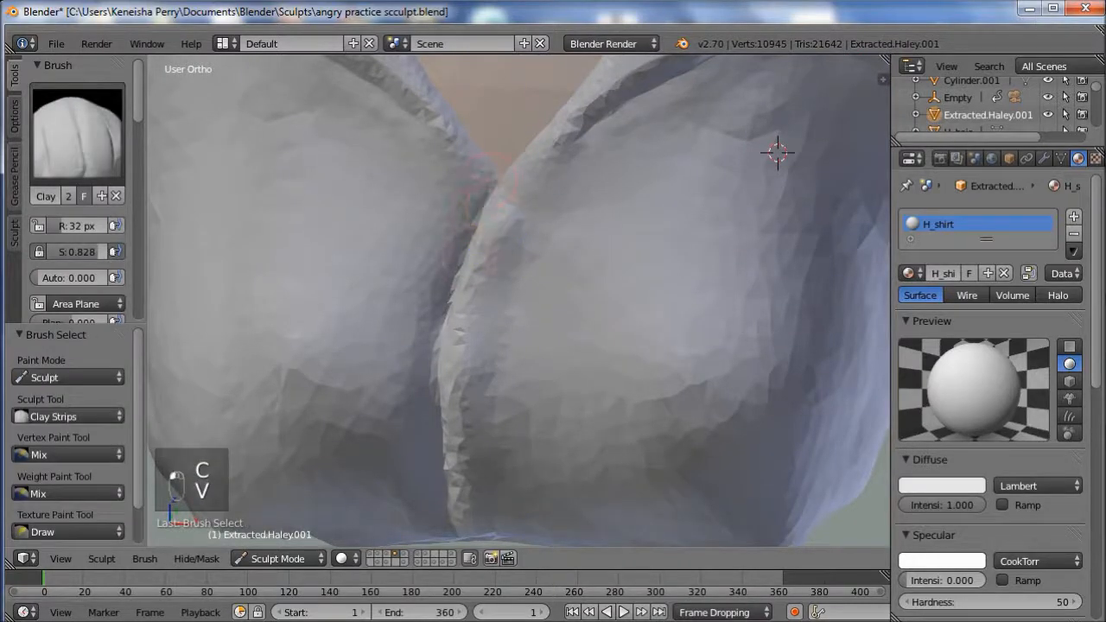
left_click(77, 134)
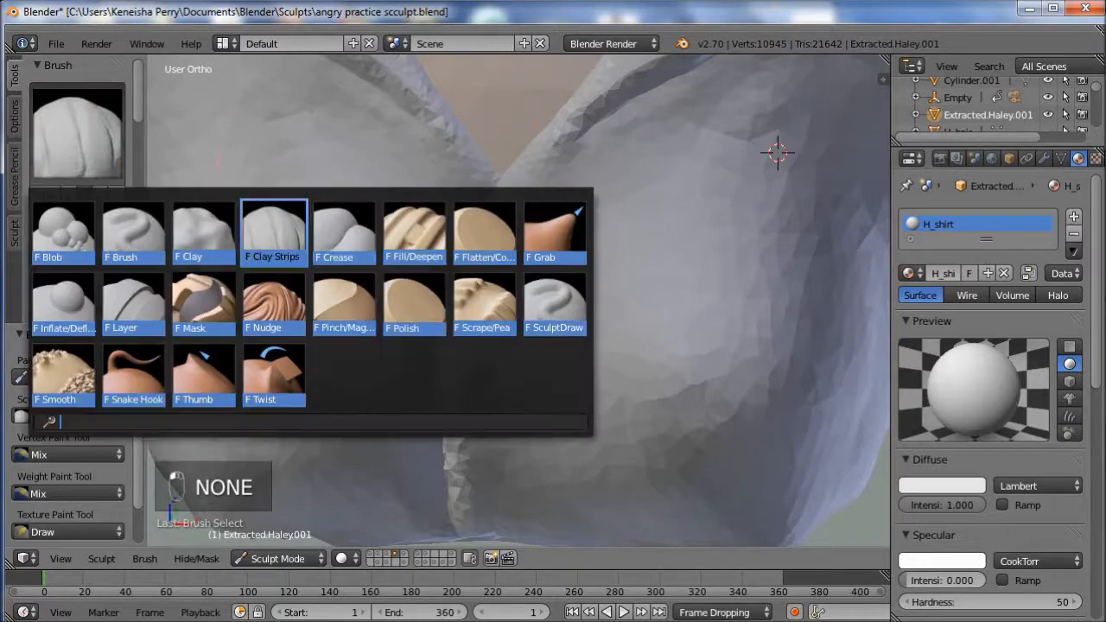
left_click(418, 234)
middle_click_drag(461, 230, 515, 239)
left_click_drag(524, 217, 516, 241)
key("ctrl+z")
key("ctrl+z")
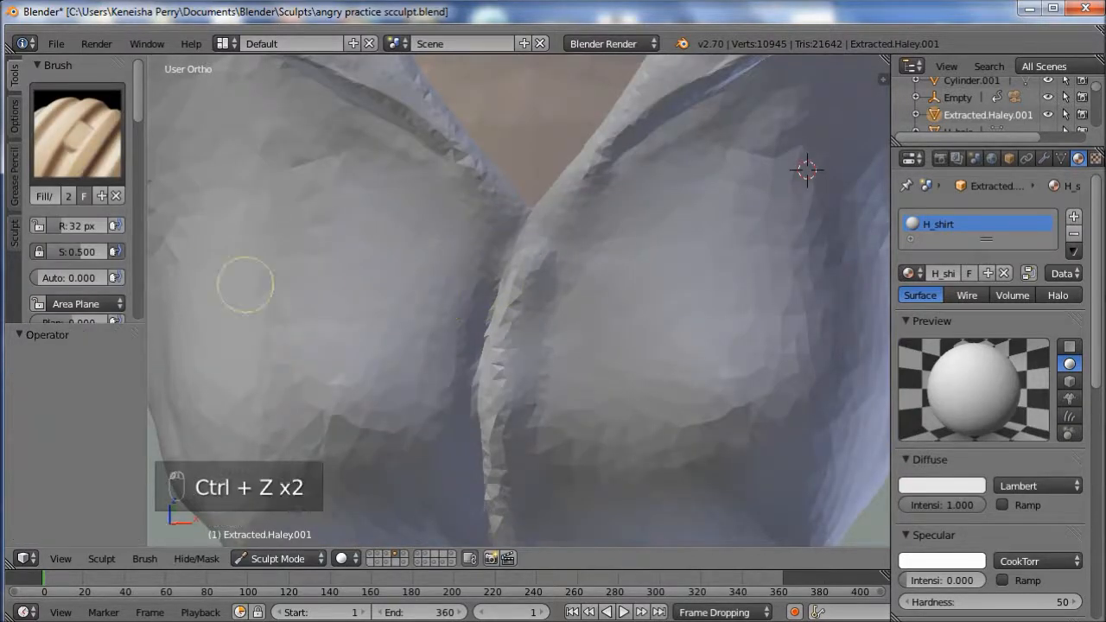
- Refine the placket's edge with the Crease brush, and set the Grab brush's radius to 66 px
left_click(77, 135)
left_click(344, 232)
mouse_move(484, 275)
middle_mouse_down()
mouse_move(568, 285)
mouse_move(446, 274)
mouse_move(591, 304)
mouse_move(532, 299)
mouse_move(425, 340)
middle_mouse_up()
key("g")
key("f")
left_click(445, 376)
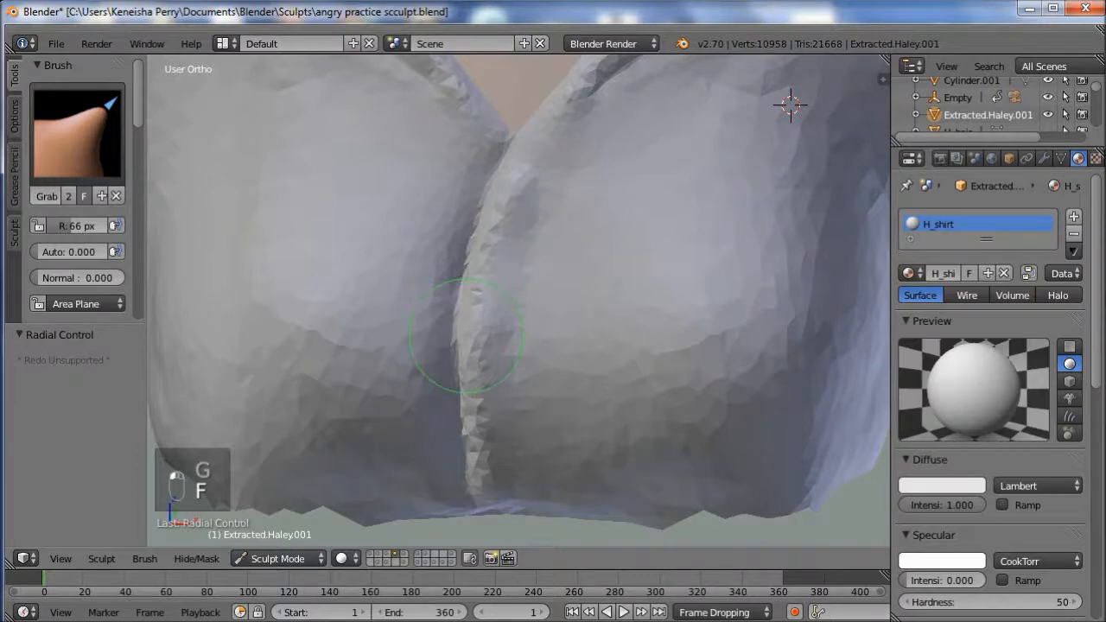
- Build up the placket along the shirt front with the Clay Strips brush, using a 12 px radius
key("v")
middle_click_drag(465, 335, 424, 302)
key("f")
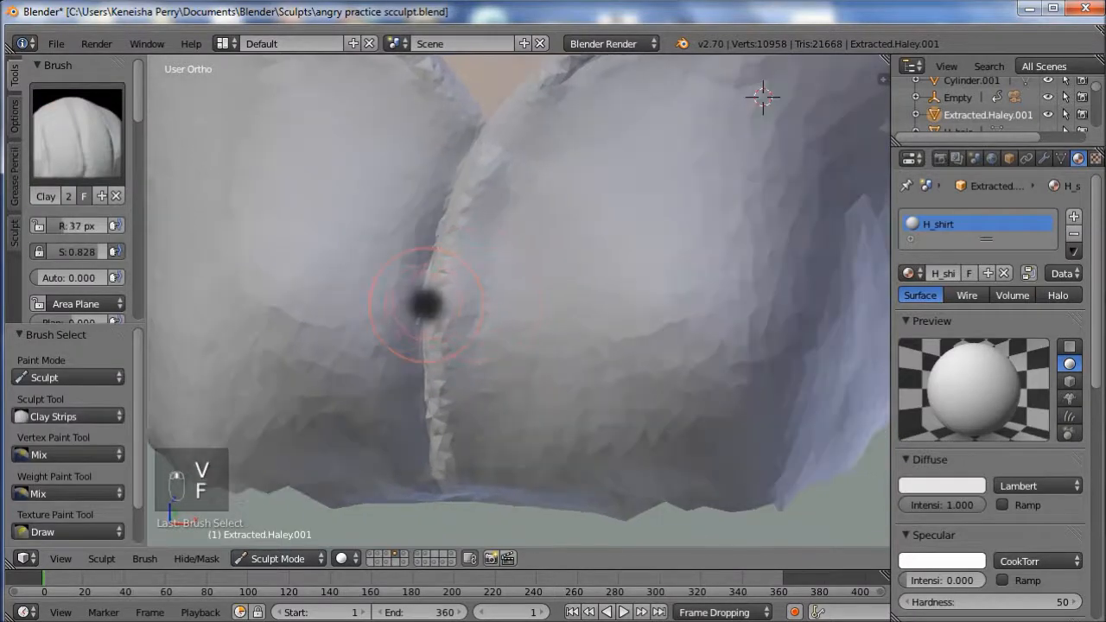
key("Return")
mouse_move(458, 295)
left_mouse_down()
mouse_move(445, 363)
mouse_move(475, 416)
mouse_move(484, 406)
left_mouse_up()
mouse_move(514, 285)
middle_mouse_down()
mouse_move(618, 277)
mouse_move(556, 308)
mouse_move(622, 224)
middle_mouse_up()
key("f")
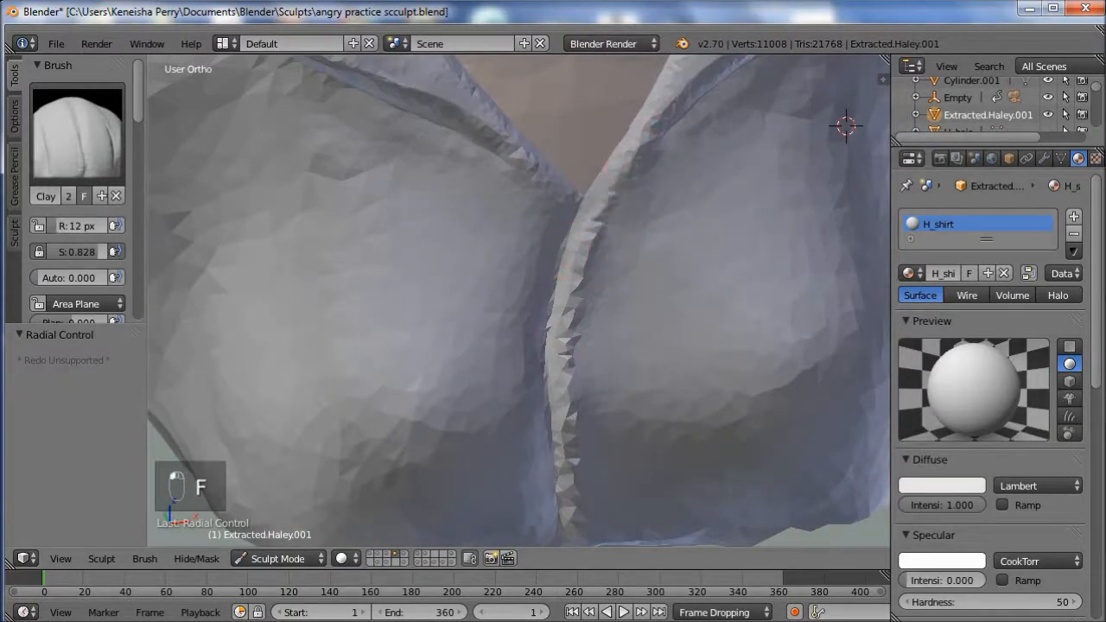
- Pinch the upper placket edge below the neckline with the Pinch/Magnify brush at a 35 px radius
left_click(78, 134)
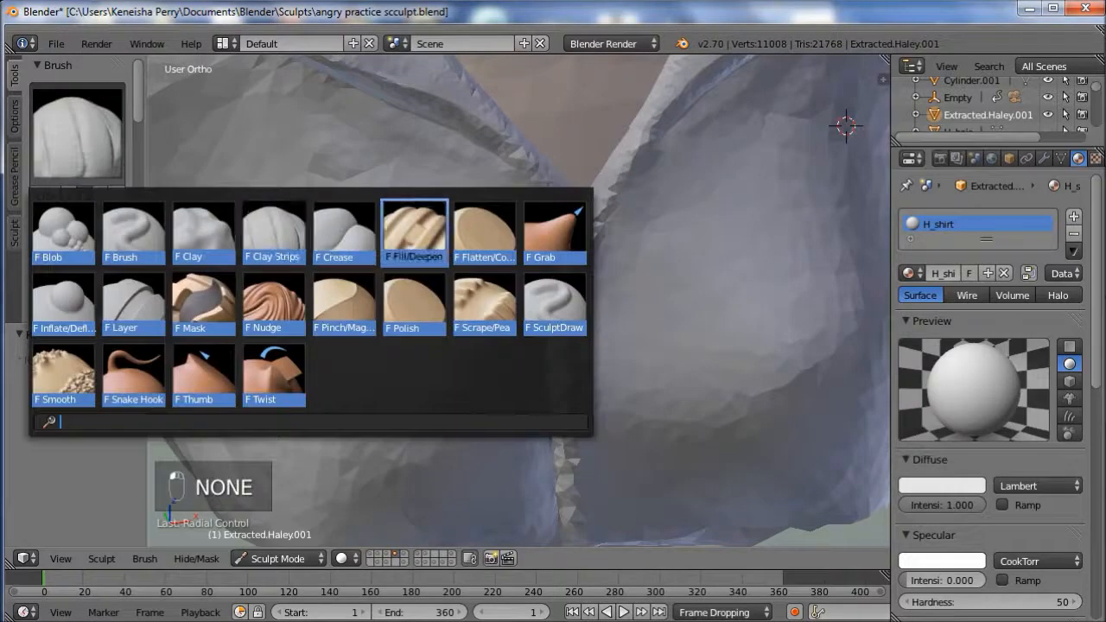
left_click(346, 280)
key("f")
left_click(620, 216)
mouse_move(645, 166)
left_mouse_down()
mouse_move(601, 220)
mouse_move(563, 315)
left_mouse_up()
- Pinch and narrow the lower placket down to the shirt's hem
middle_click_drag(564, 316, 563, 246, "shift")
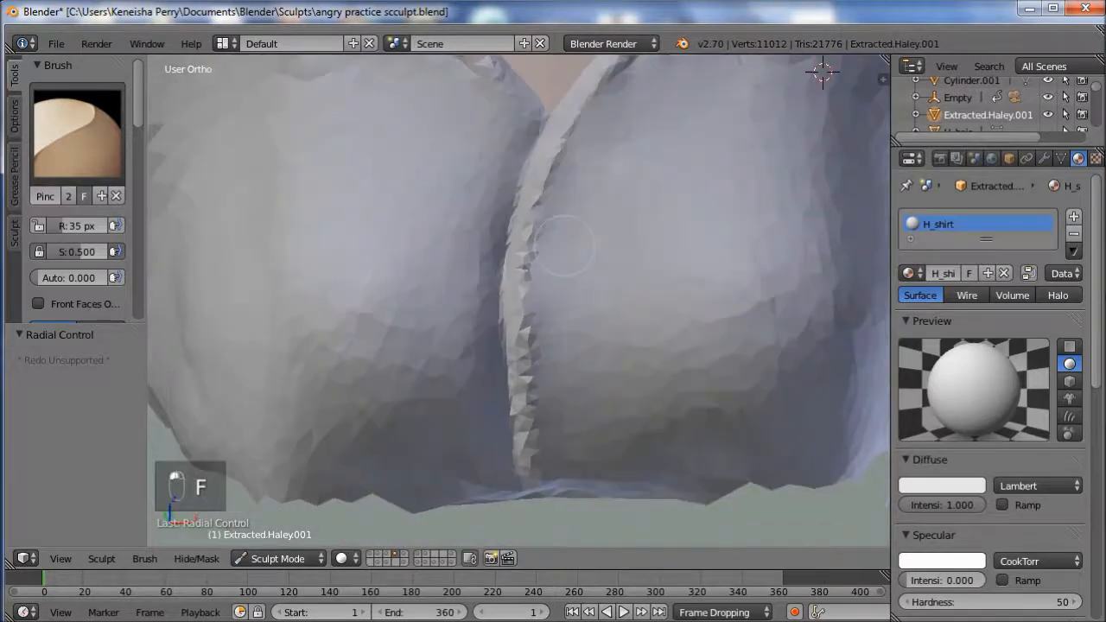
mouse_move(536, 287)
left_mouse_down()
mouse_move(526, 426)
mouse_move(536, 474)
left_mouse_up()
mouse_move(558, 353)
middle_mouse_down()
mouse_move(503, 350)
mouse_move(504, 504)
mouse_move(545, 361)
mouse_move(525, 496)
mouse_move(527, 421)
middle_mouse_up()
scroll(484, 339, "up", 6)
key("s")
key("p")
key("s")
key("p")
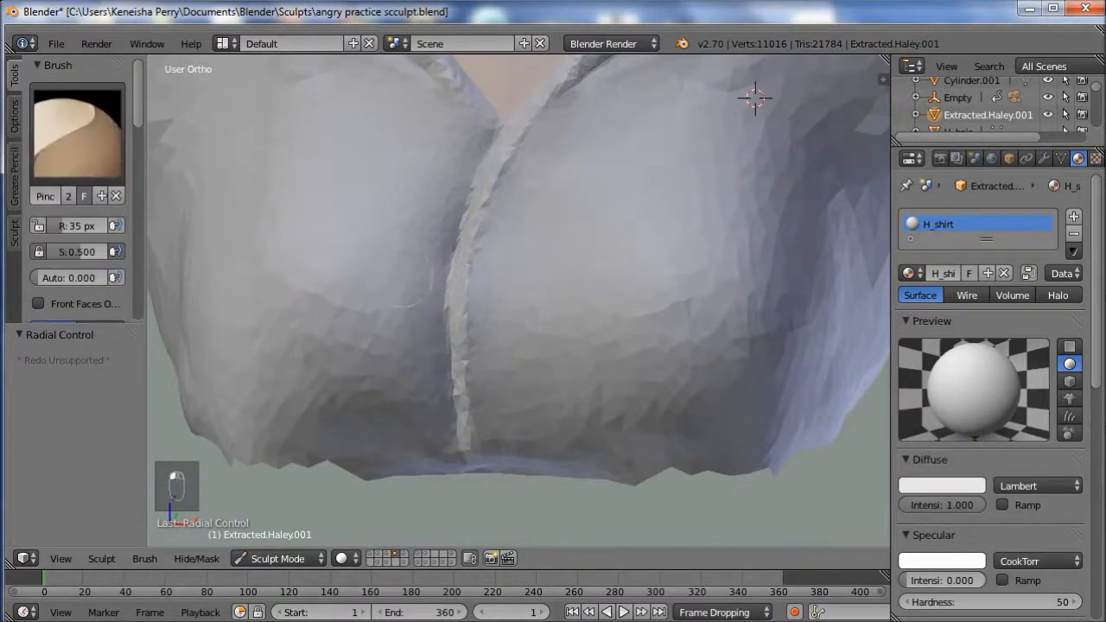
- Smooth the shirt surface along the collar's outer edge with the brush radius set to 61 px
scroll(423, 302, "down", 7)
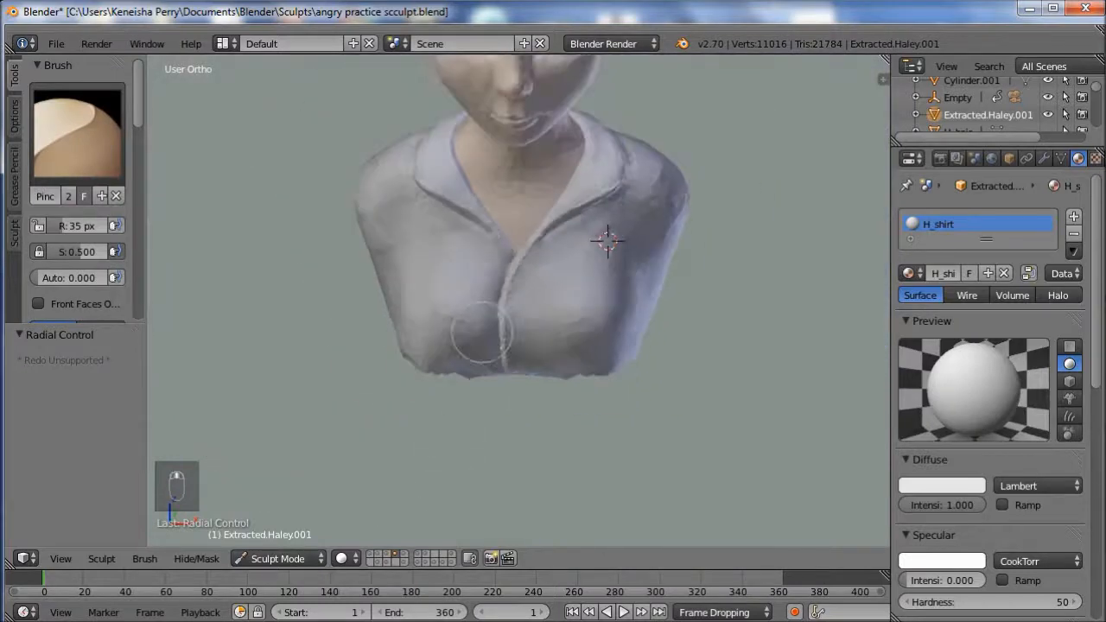
scroll(482, 332, "down", 3)
middle_click_drag(584, 249, 434, 366)
scroll(475, 343, "up", 8)
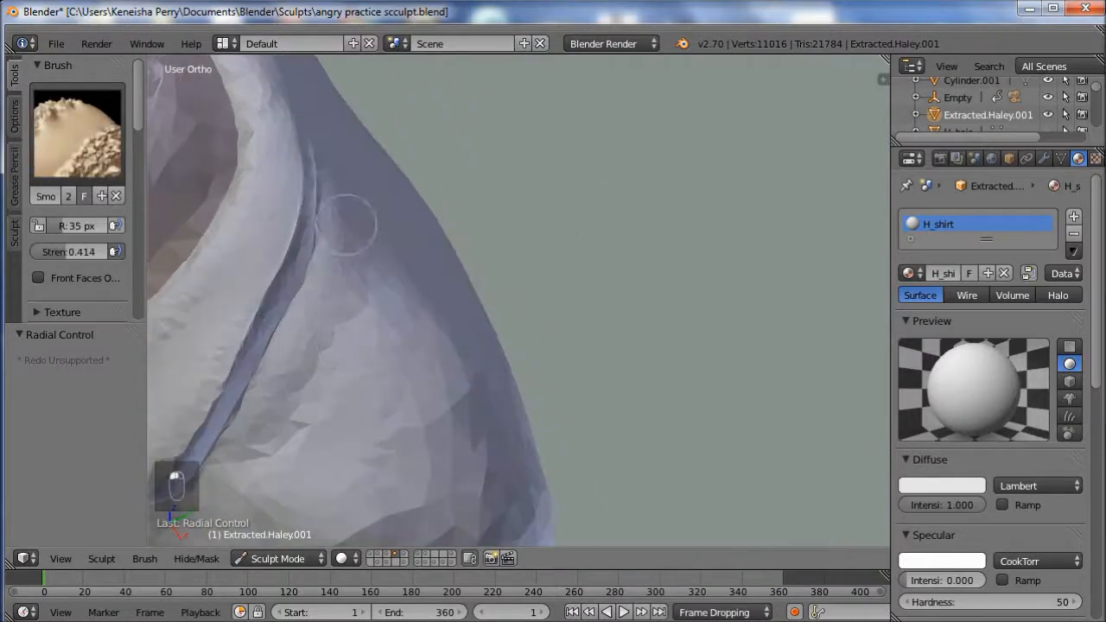
key("v")
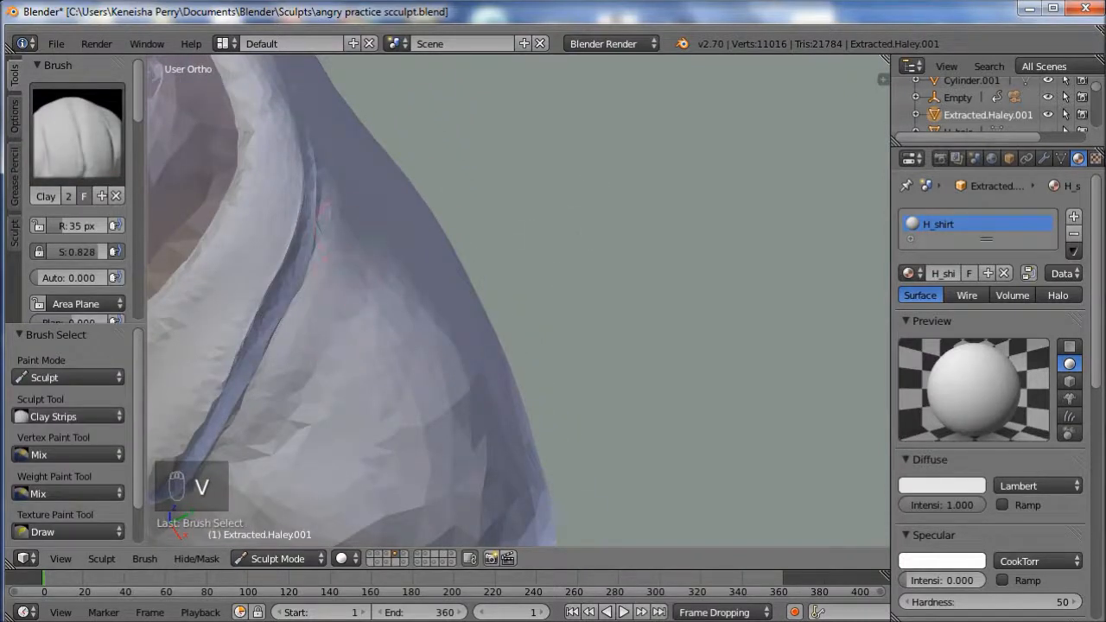
key("f")
left_click(350, 270)
mouse_move(350, 272)
left_mouse_down("shift")
mouse_move(351, 257)
mouse_move(388, 308)
mouse_move(278, 466)
left_mouse_up("shift")
- Smooth the rough facets on the shirt's chest and sides around the placket
mouse_move(337, 363)
middle_mouse_down()
mouse_move(399, 286)
mouse_move(741, 432)
mouse_move(424, 204)
middle_mouse_up()
mouse_move(884, 248)
middle_mouse_down()
mouse_move(783, 118)
mouse_move(617, 321)
mouse_move(717, 371)
middle_mouse_up()
mouse_move(726, 371)
left_mouse_down("shift")
mouse_move(739, 389)
mouse_move(662, 369)
left_mouse_up("shift")
left_click_drag(490, 326, 484, 324, "shift")
mouse_move(484, 324)
middle_mouse_down()
mouse_move(524, 363)
mouse_move(441, 343)
mouse_move(460, 314)
middle_mouse_up()
scroll(460, 314, "down", 4)
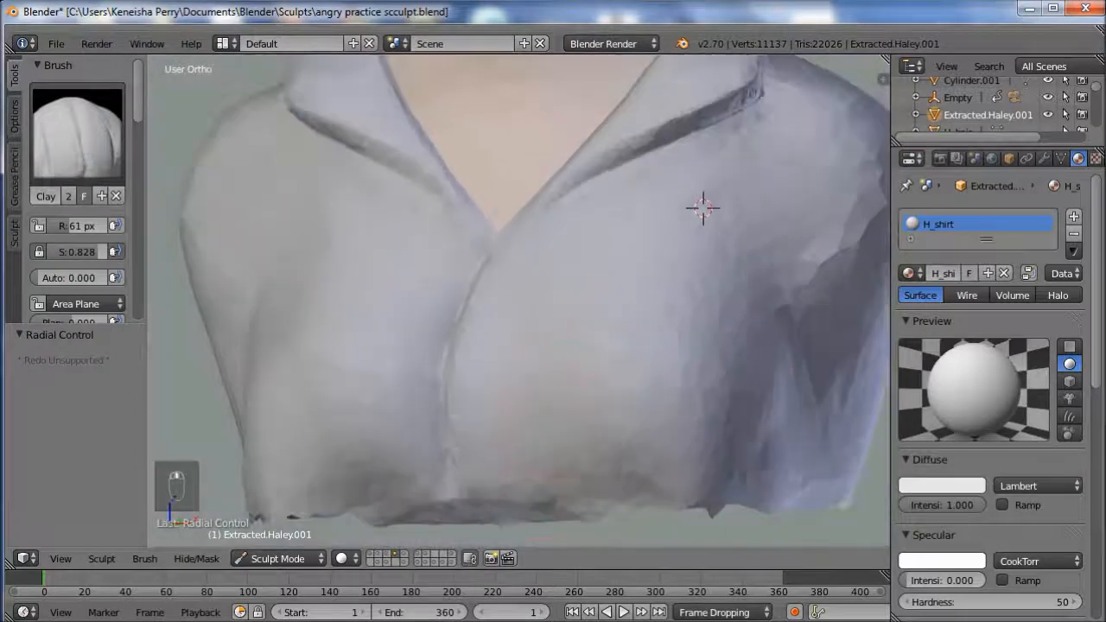
- Carve the start of an armhole seam on the shoulder beside the collar with the Crease brush at a 12 px radius
middle_click_drag(587, 377, 519, 439)
middle_click_drag(635, 324, 658, 279)
left_click(78, 130)
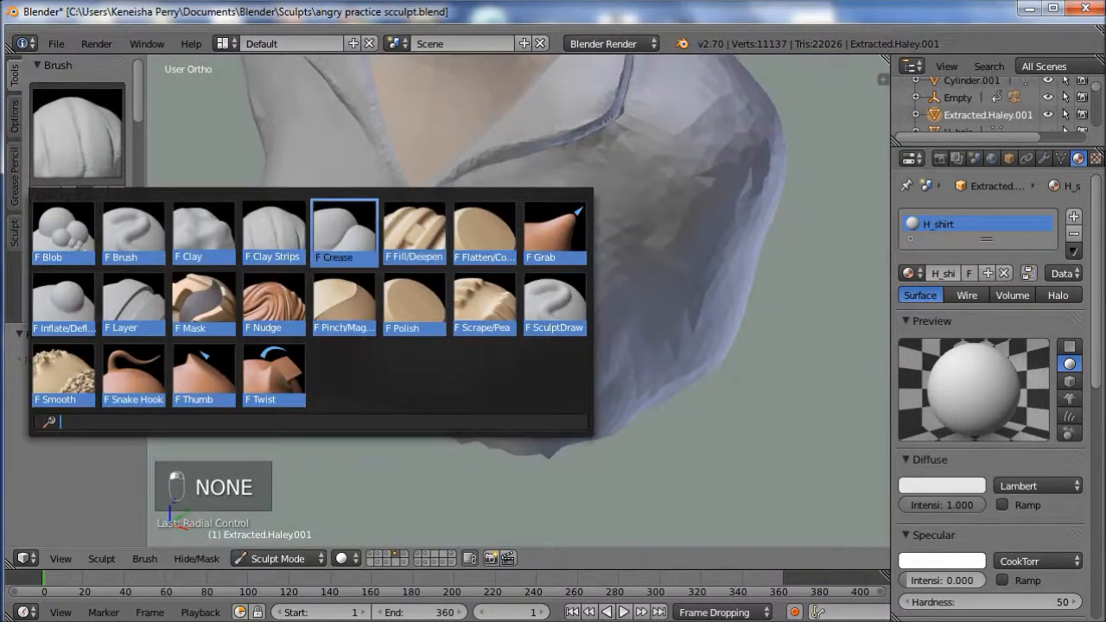
left_click(349, 234)
middle_click_drag(556, 217, 455, 358)
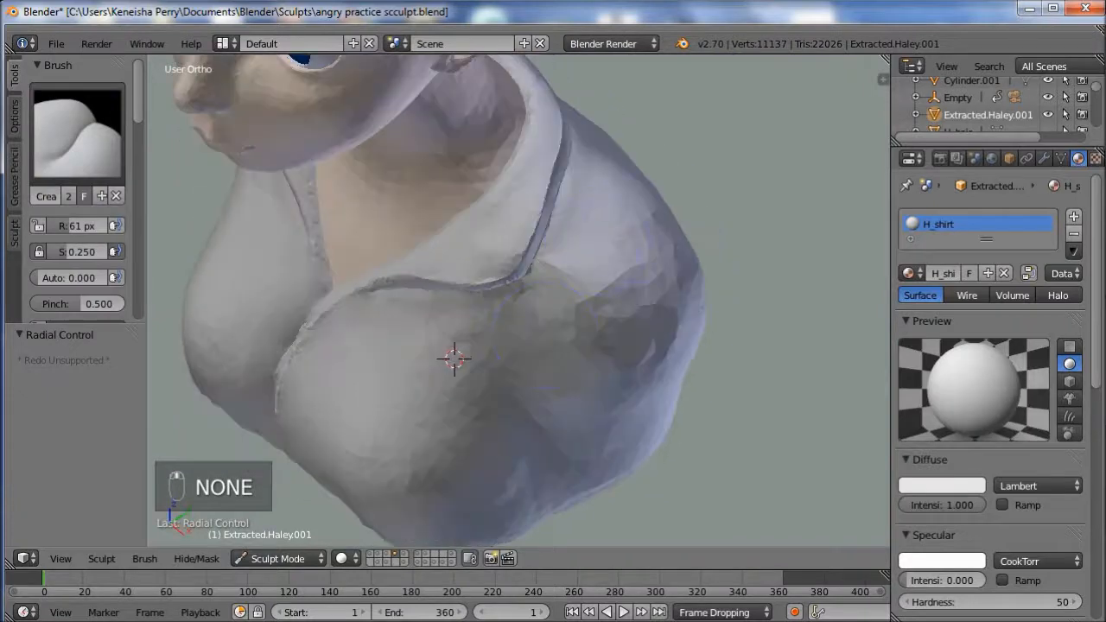
key("ctrl+z")
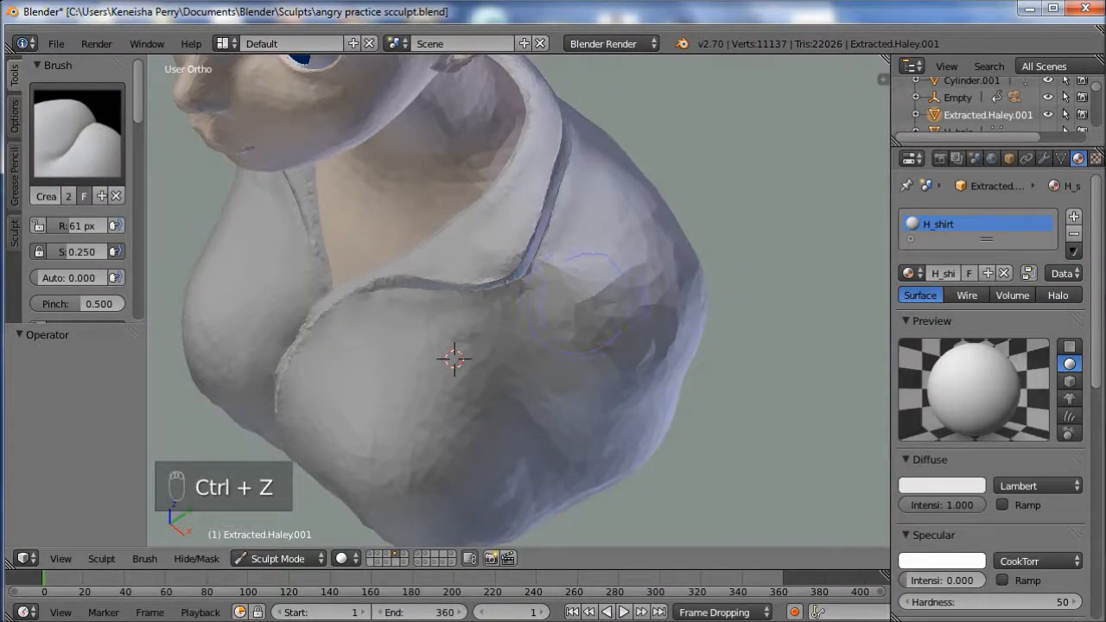
key("f")
left_click(572, 332)
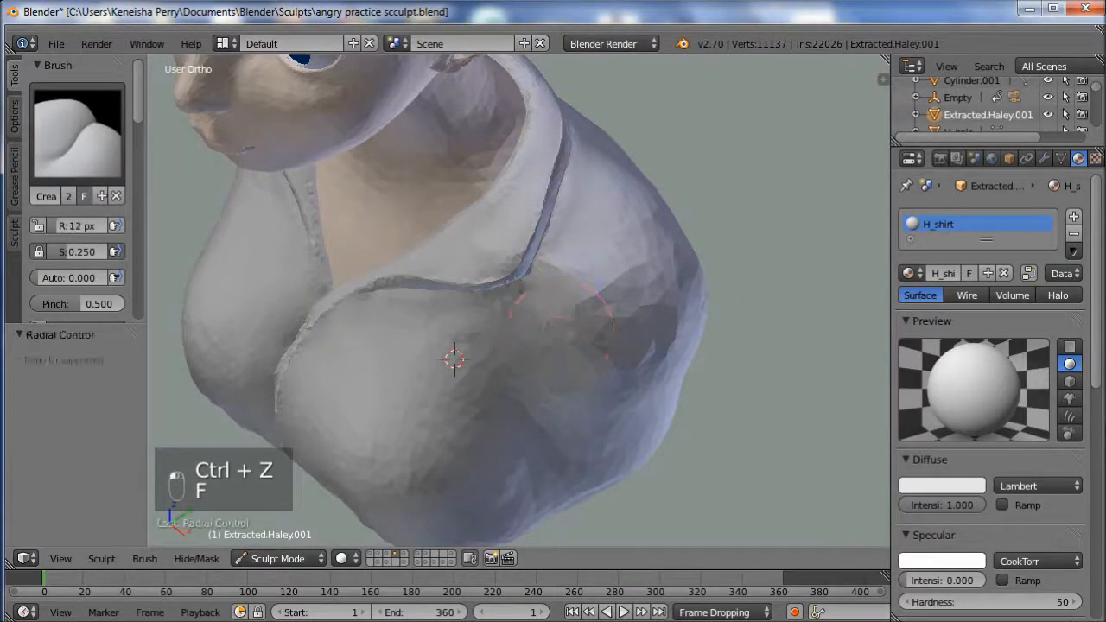
middle_click_drag(454, 358, 510, 279)
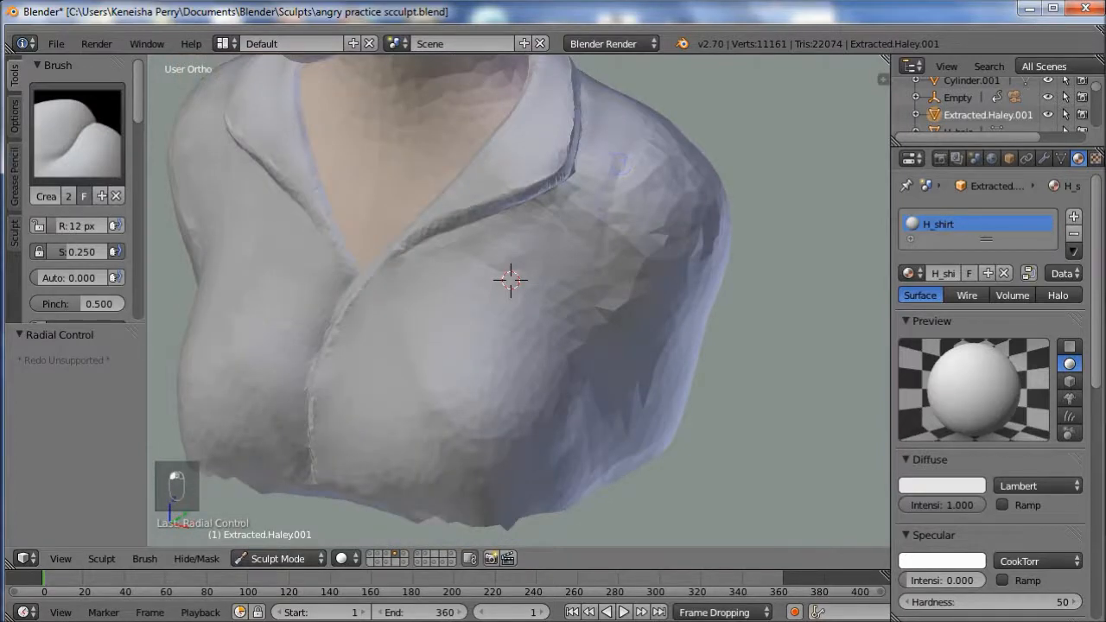
mouse_move(610, 235)
middle_mouse_down("ctrl")
mouse_move(609, 191)
mouse_move(533, 390)
middle_mouse_up("ctrl")
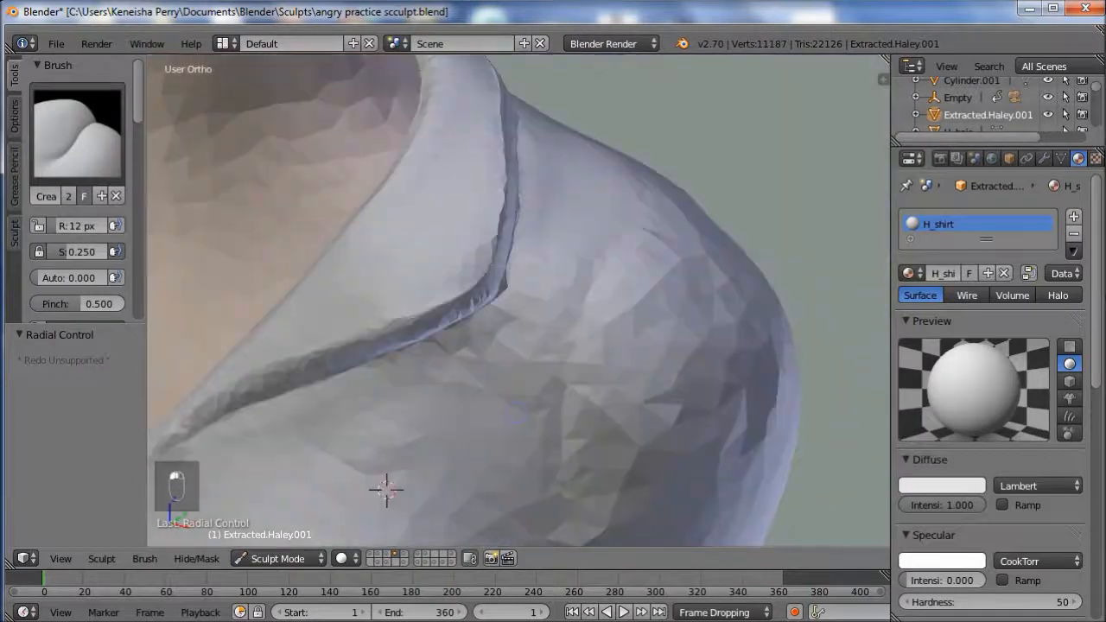
- Deepen the armhole seam over the shoulder and down the back with the Crease brush at a 35 px radius
key("f")
left_click(553, 389)
middle_click_drag(620, 332, 562, 393)
mouse_move(452, 420)
middle_mouse_down()
mouse_move(406, 370)
mouse_move(415, 216)
mouse_move(378, 174)
mouse_move(406, 153)
middle_mouse_up()
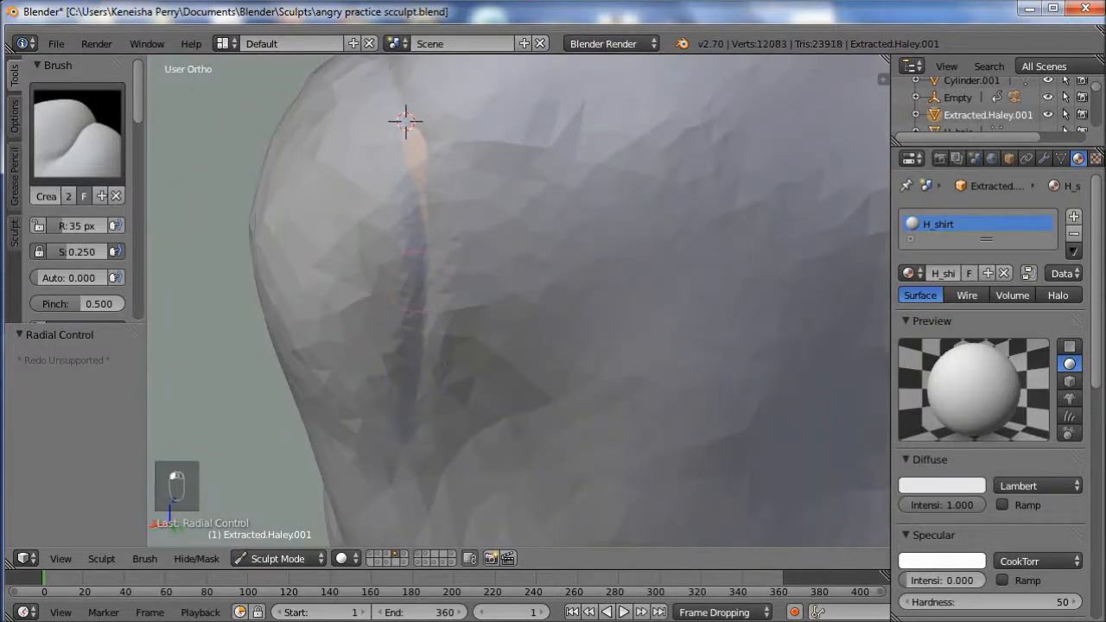
- Cover the skin showing through the seam at the back of the shoulder with the Inflate brush at a 94 px radius
key("v")
left_click(77, 134)
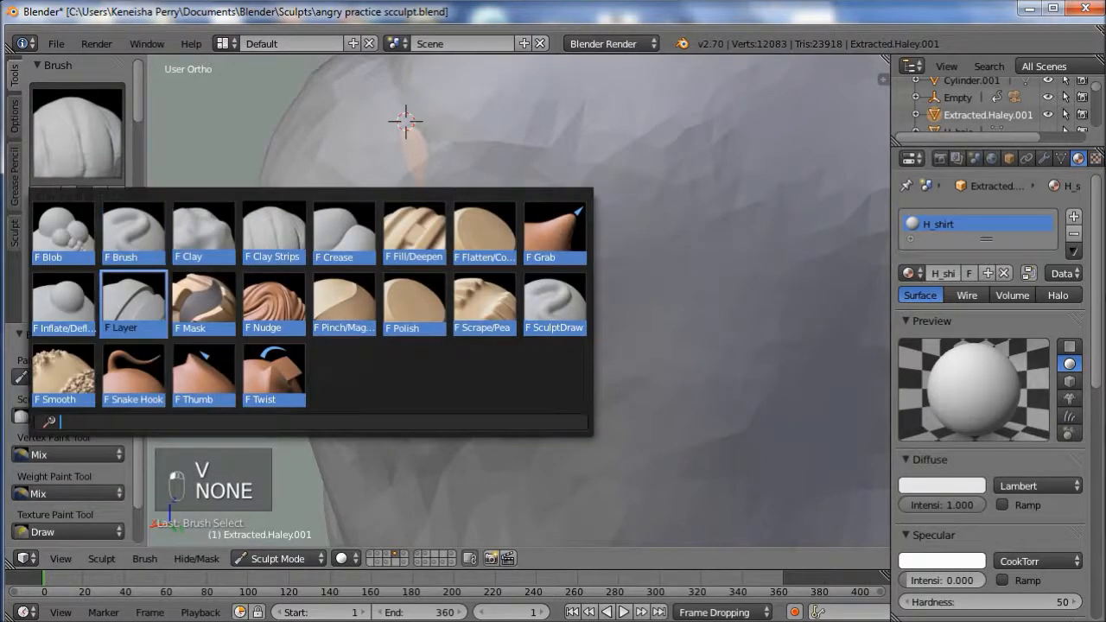
left_click(58, 301)
key("f")
left_click(405, 122)
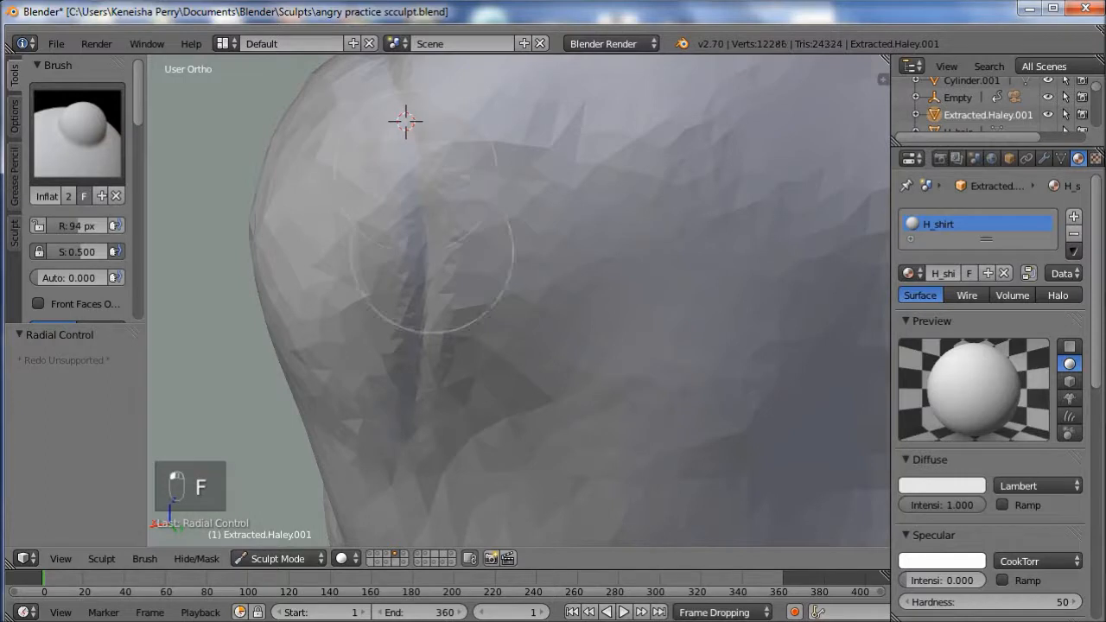
mouse_move(432, 254)
left_mouse_down()
mouse_move(407, 404)
mouse_move(441, 266)
left_mouse_up()
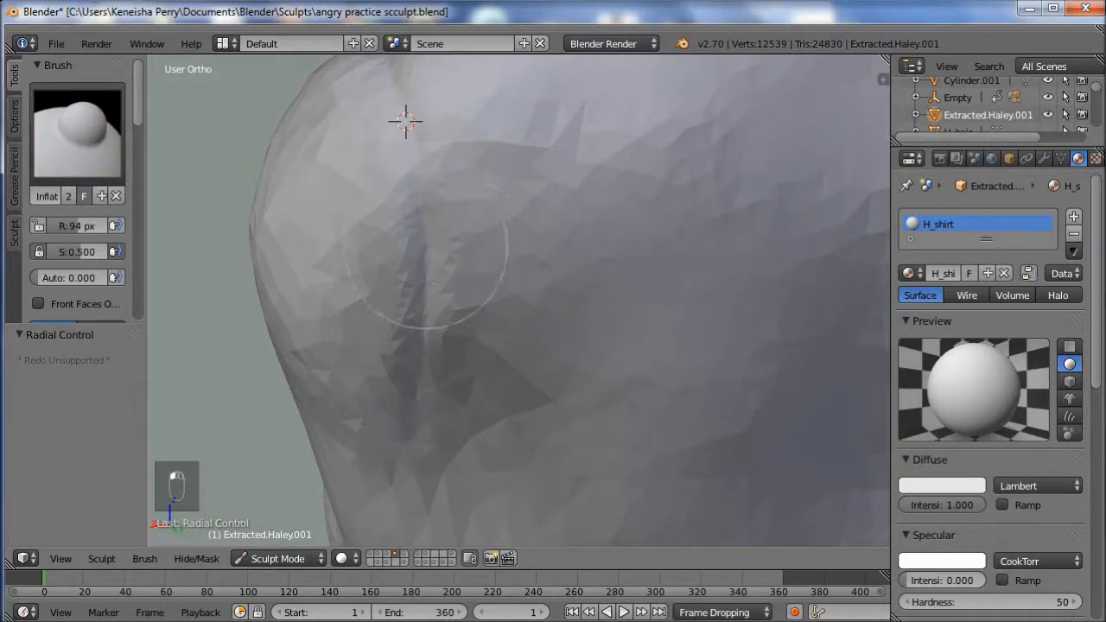
- Return to the Crease brush, undo the last strokes on the seam, and set the brush radius to 20 px
left_click(77, 134)
left_click(345, 233)
mouse_move(345, 233)
middle_mouse_down()
mouse_move(432, 198)
mouse_move(433, 213)
middle_mouse_up()
key("ctrl+z")
key("ctrl+z")
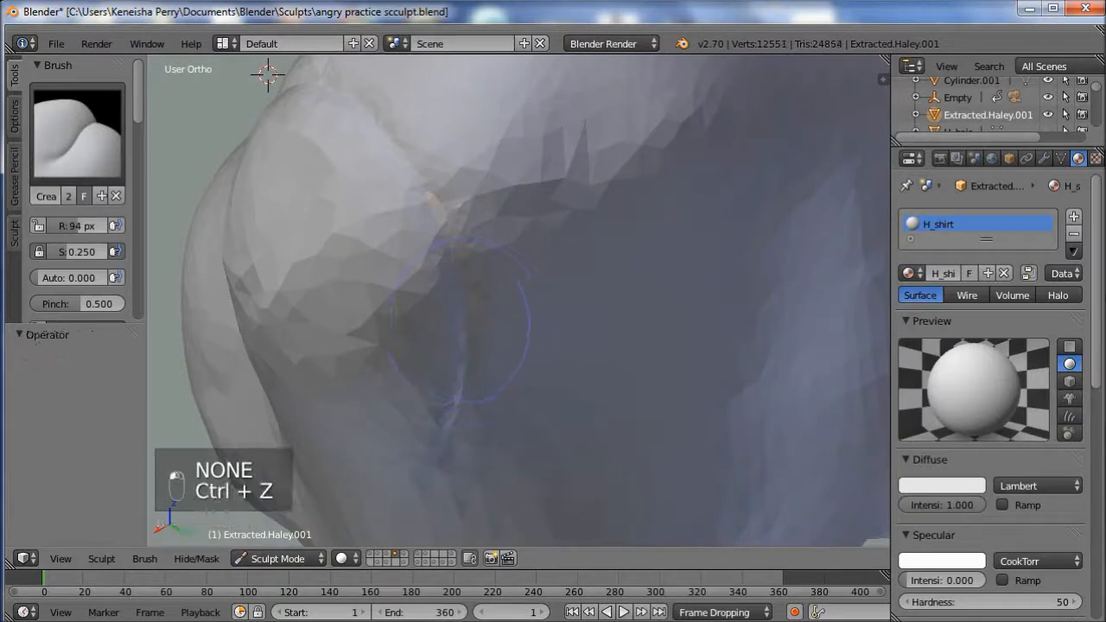
key("f")
left_click(415, 340)
- Carve a matching armhole seam around the opposite shoulder from front to back with the Crease brush
mouse_move(415, 341)
middle_mouse_down()
mouse_move(558, 248)
mouse_move(595, 241)
middle_mouse_up()
scroll(595, 241, "down", 3)
scroll(519, 276, "down", 3)
middle_click_drag(515, 286, 716, 360)
scroll(780, 405, "up", 3)
middle_click_drag(446, 325, 558, 268, "ctrl")
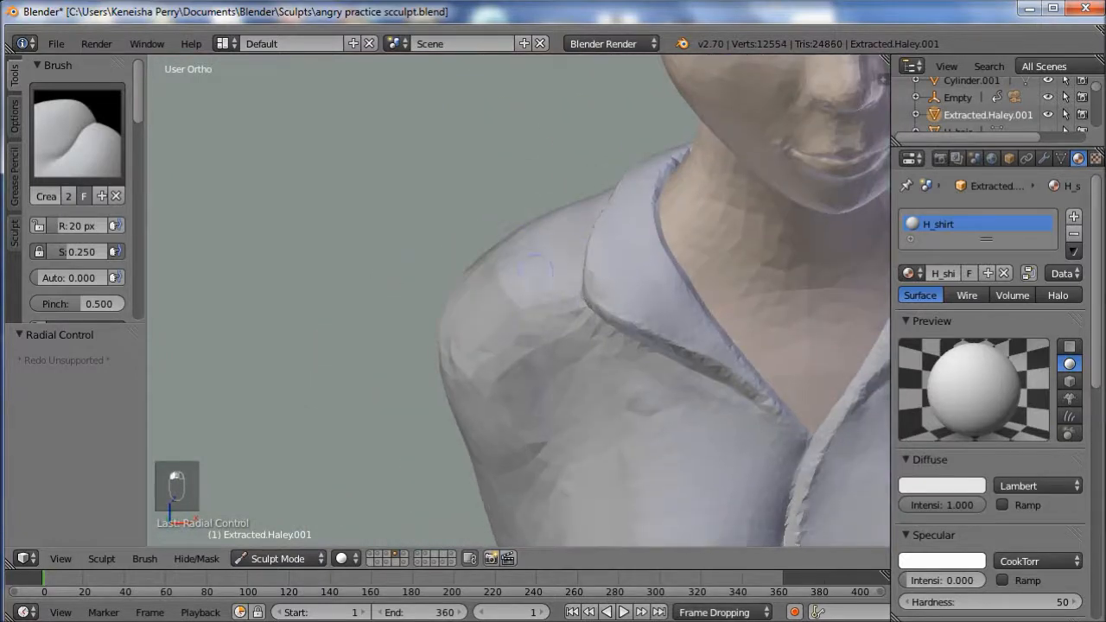
middle_click_drag(545, 334, 812, 371)
middle_click_drag(553, 247, 638, 261)
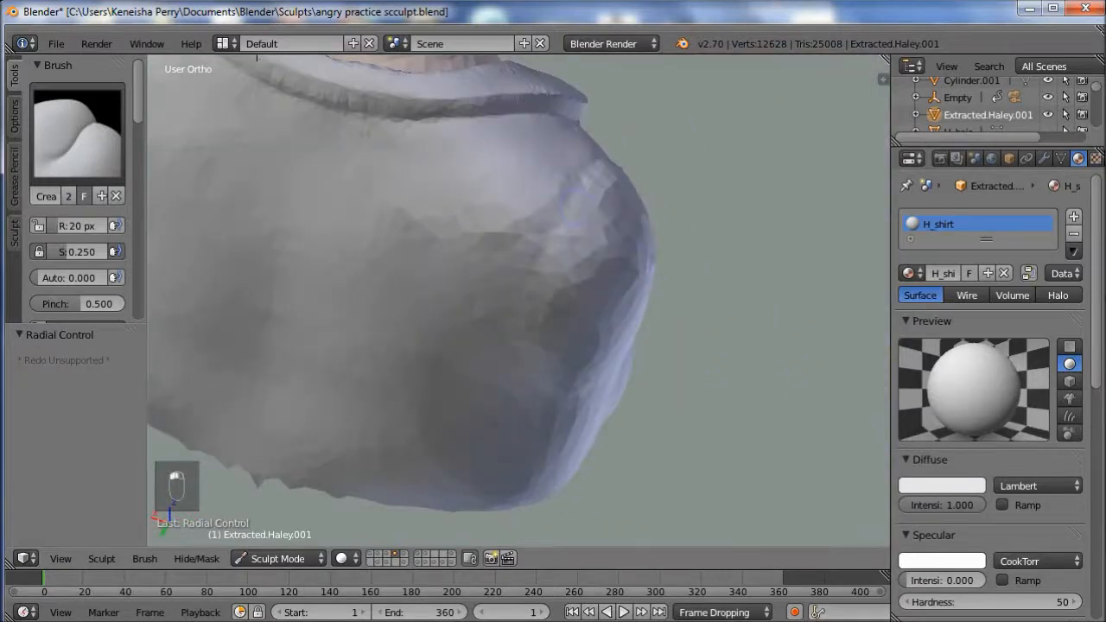
middle_click_drag(534, 392, 250, 322)
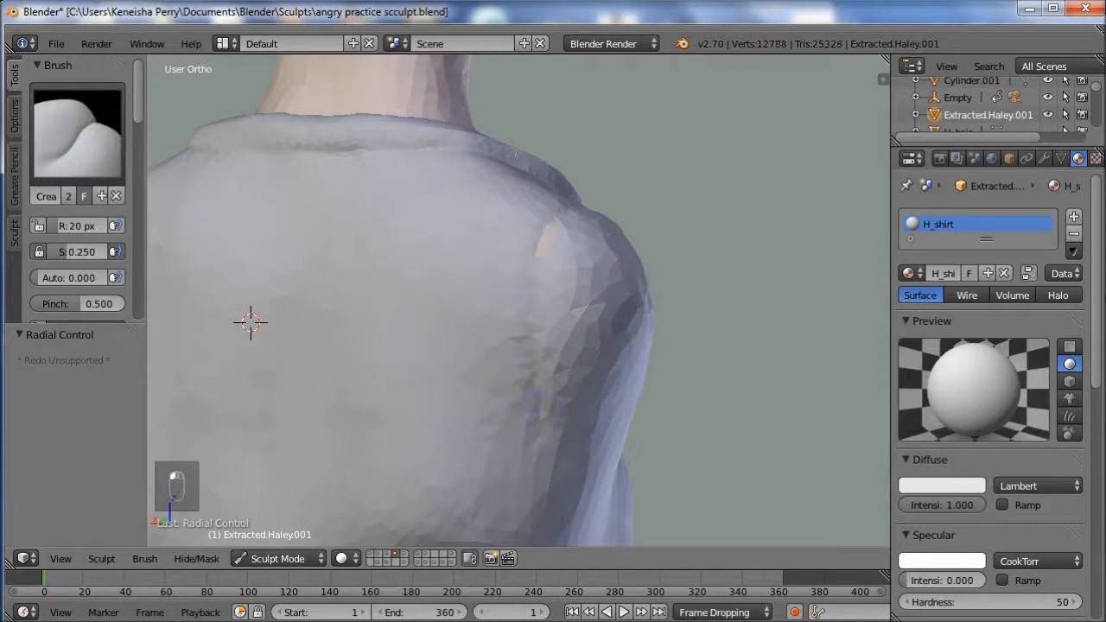
- Cover the skin showing through the opposite shoulder's back seam with the Inflate brush at a 57 px radius
left_click(78, 129)
left_click(127, 302)
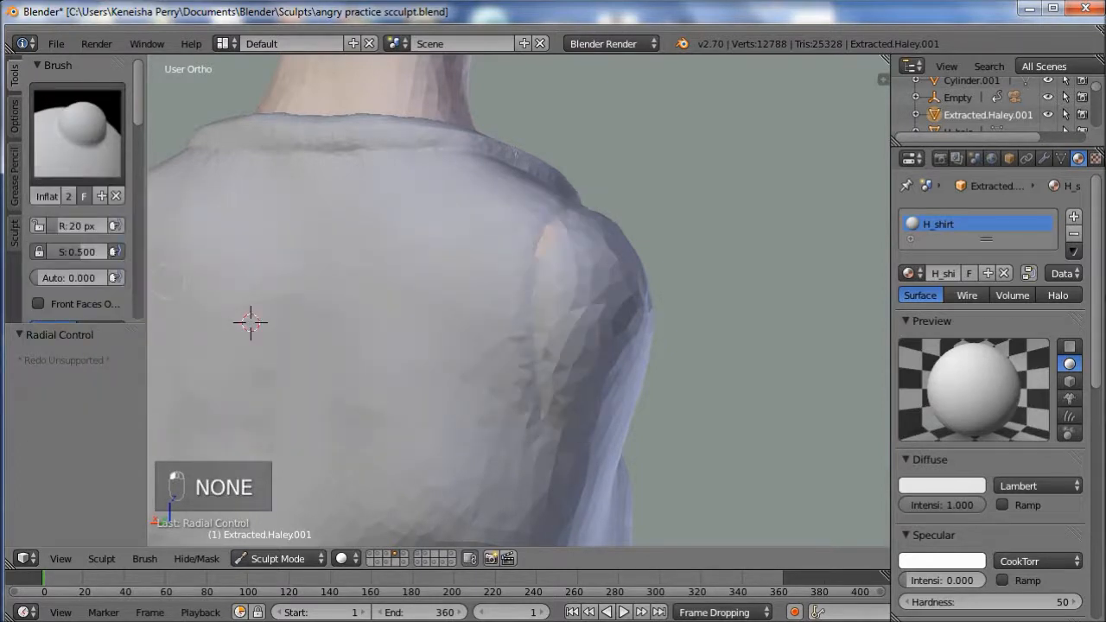
key("f")
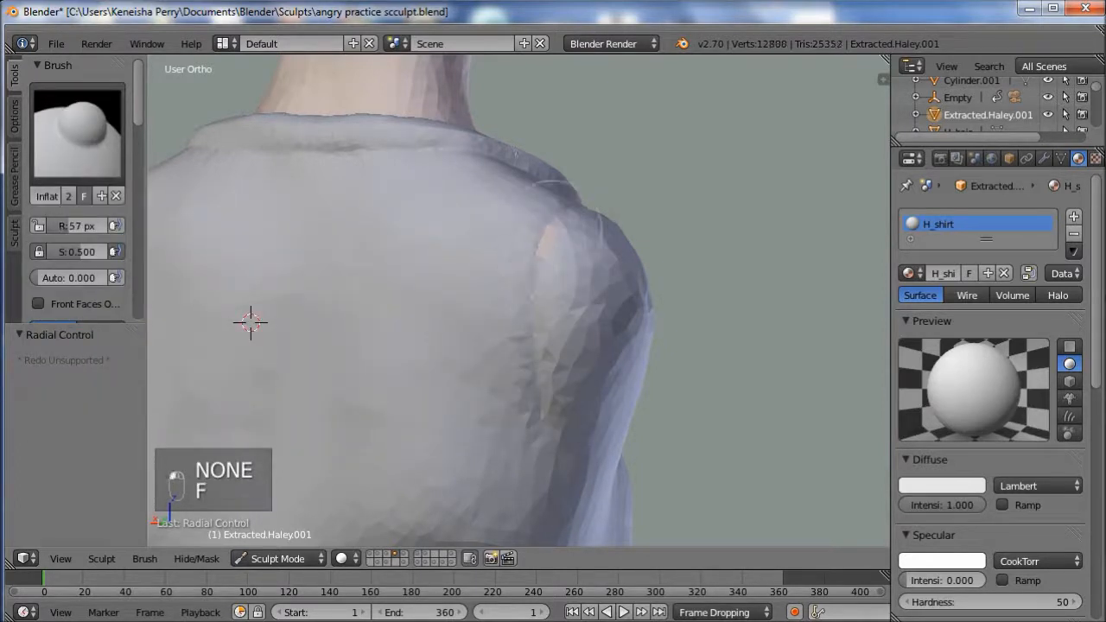
left_click_drag(553, 230, 546, 242)
- Leave sculpting for Object Mode and deselect all objects
middle_click_drag(571, 226, 226, 284)
mouse_move(657, 380)
middle_mouse_down()
mouse_move(529, 421)
mouse_move(605, 413)
middle_mouse_up()
scroll(529, 421, "down", 4)
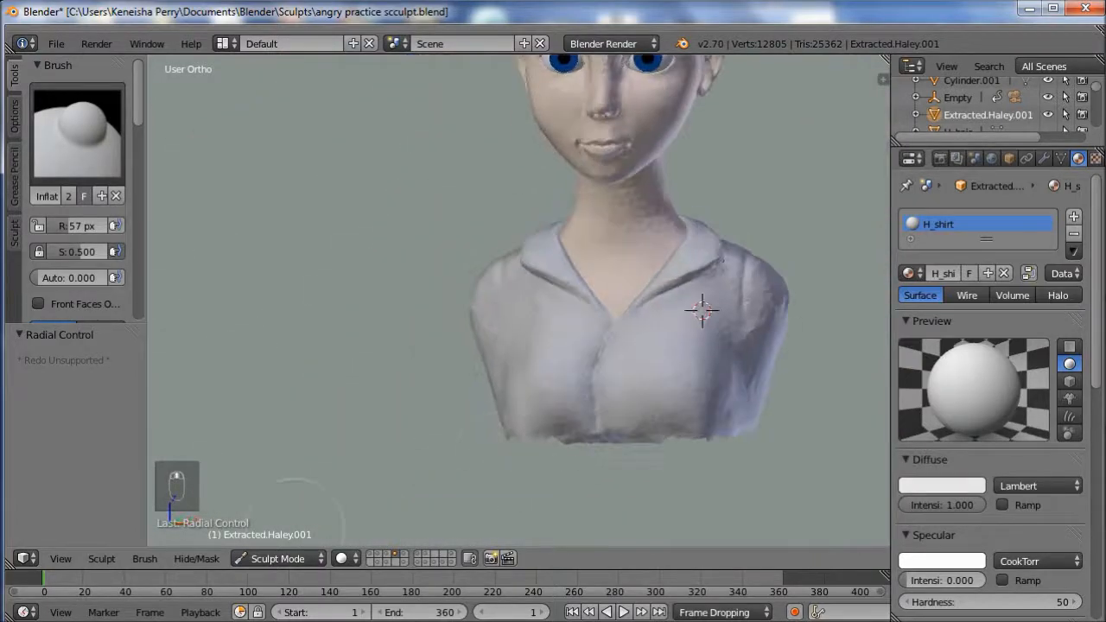
left_click(278, 558)
left_click(283, 538)
middle_click_drag(656, 346, 489, 342, "shift")
key("a")
- Check the whole bust from the front and unhide the hair and hair tie
mouse_move(489, 342)
middle_mouse_down()
mouse_move(631, 333)
mouse_move(529, 342)
mouse_move(512, 366)
middle_mouse_up()
key("z")
key("z")
middle_click_drag(586, 370, 589, 309)
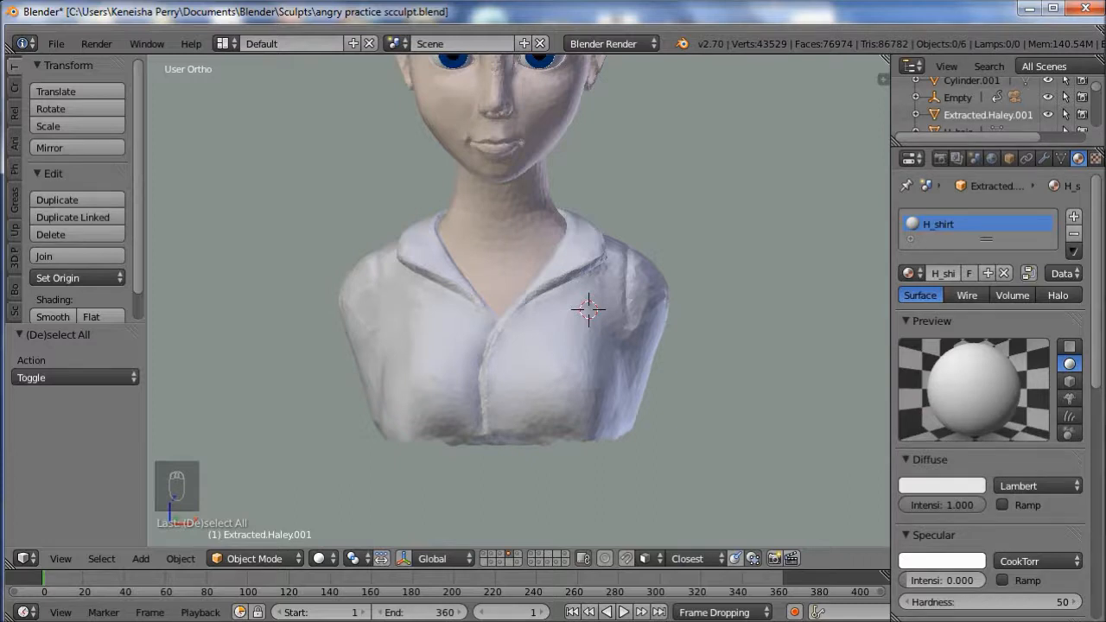
scroll(589, 309, "down", 3)
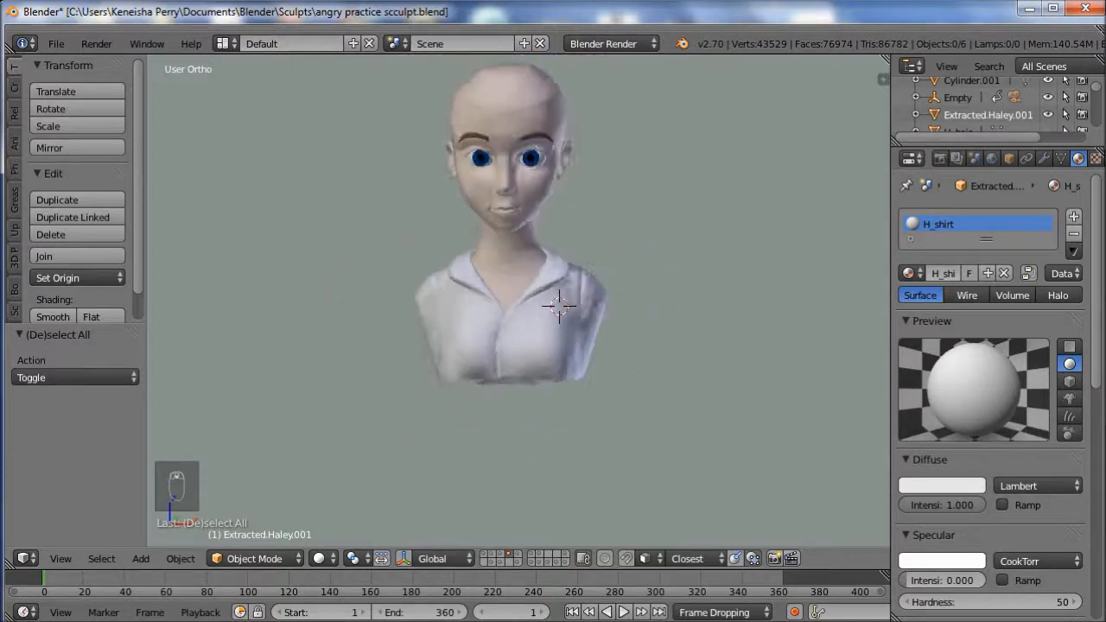
scroll(589, 310, "up", 3)
scroll(504, 251, "down", 2)
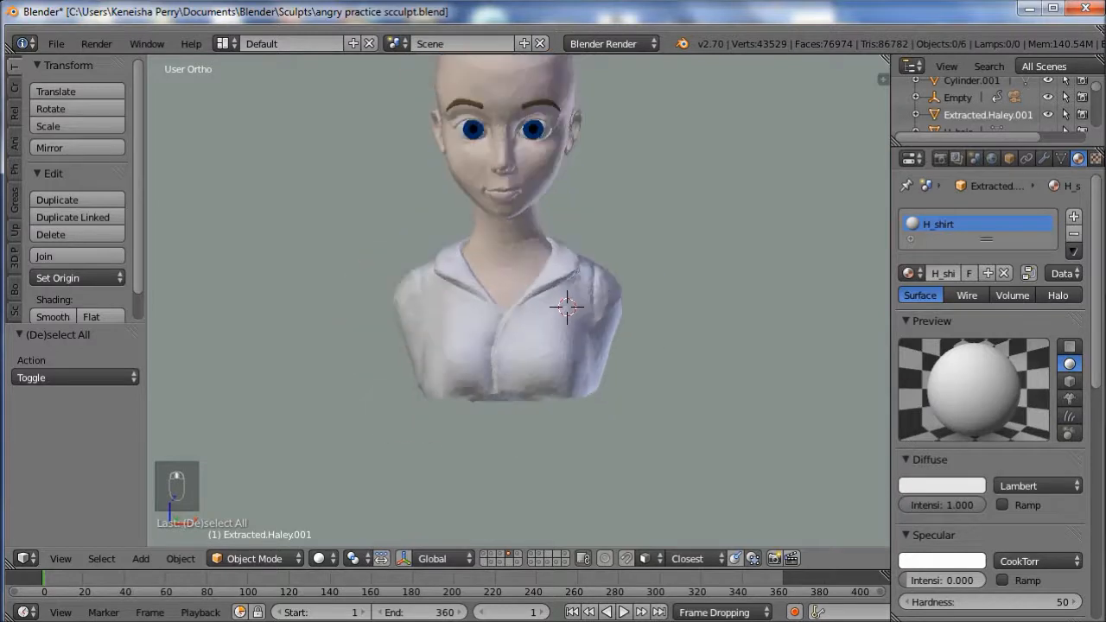
key("alt+h")
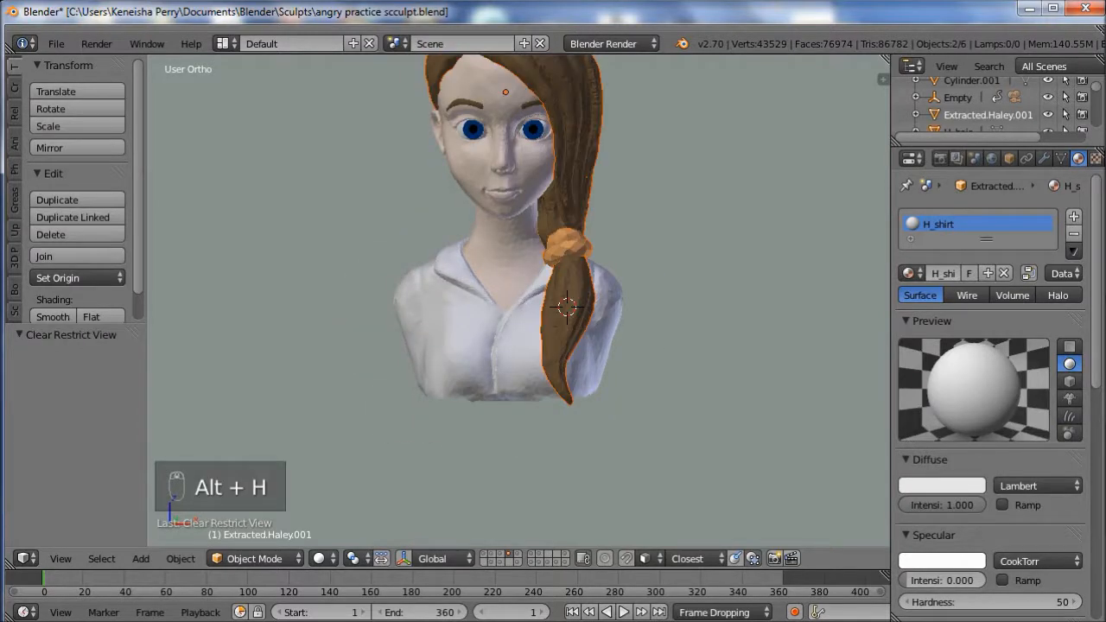
middle_click_drag(566, 307, 539, 484, "shift")
scroll(540, 372, "up", 2)
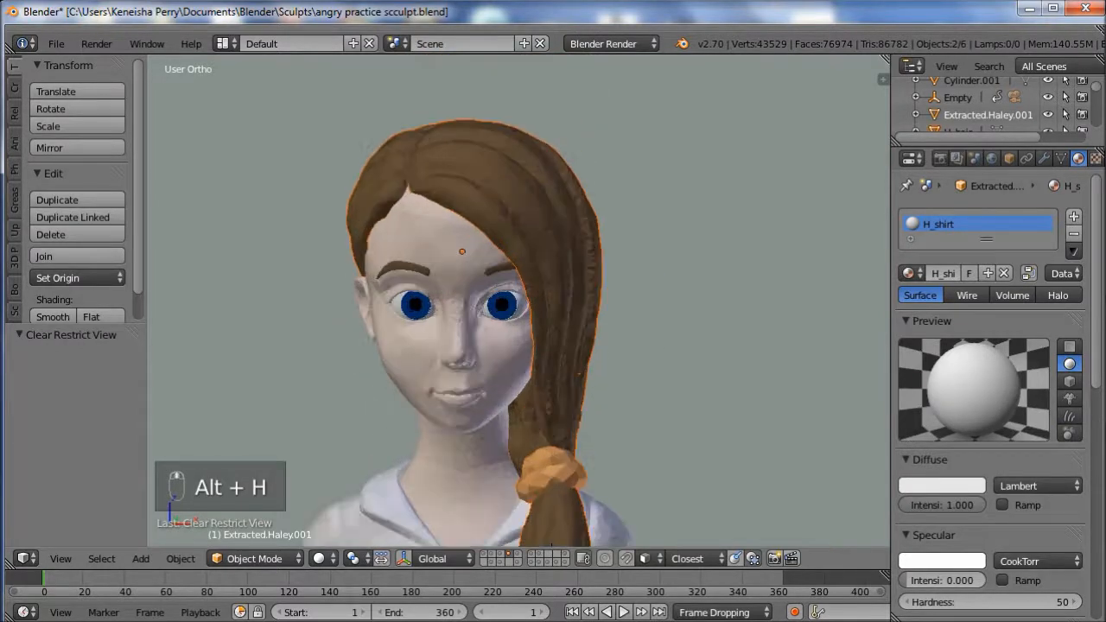
- Deselect the hair objects and add a Bezier curve to the scene
key("a")
key("shift+a")
mouse_move(428, 337)
left_click(529, 337)
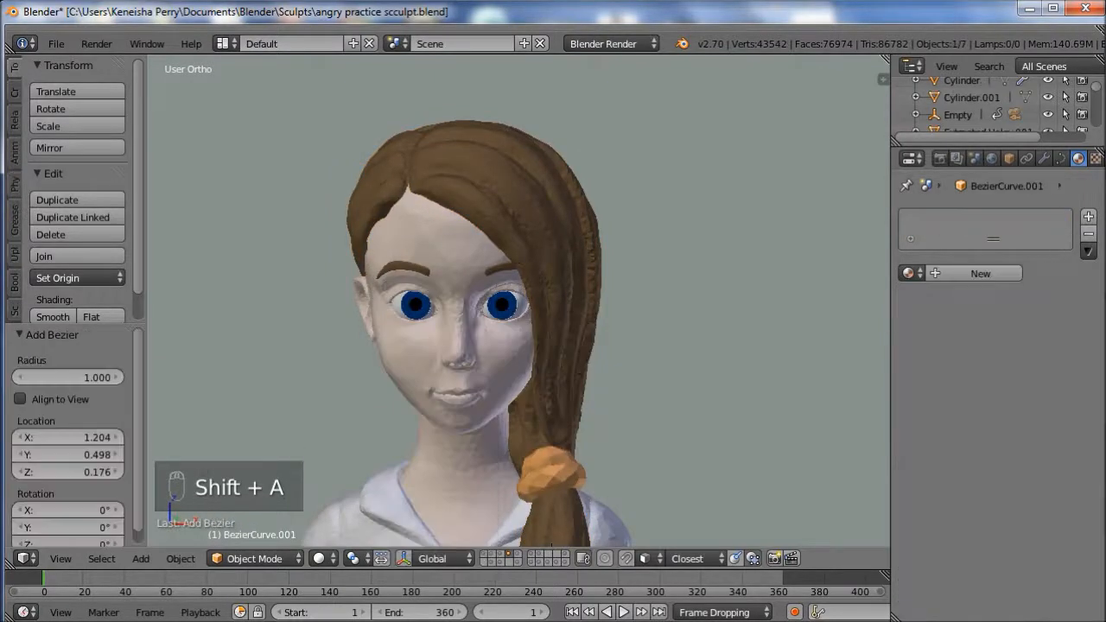
- Move the Bezier curve to the side of the head near the ear and rotate it about -98.5°
scroll(518, 337, "down", 5)
scroll(519, 300, "up", 5)
key("g")
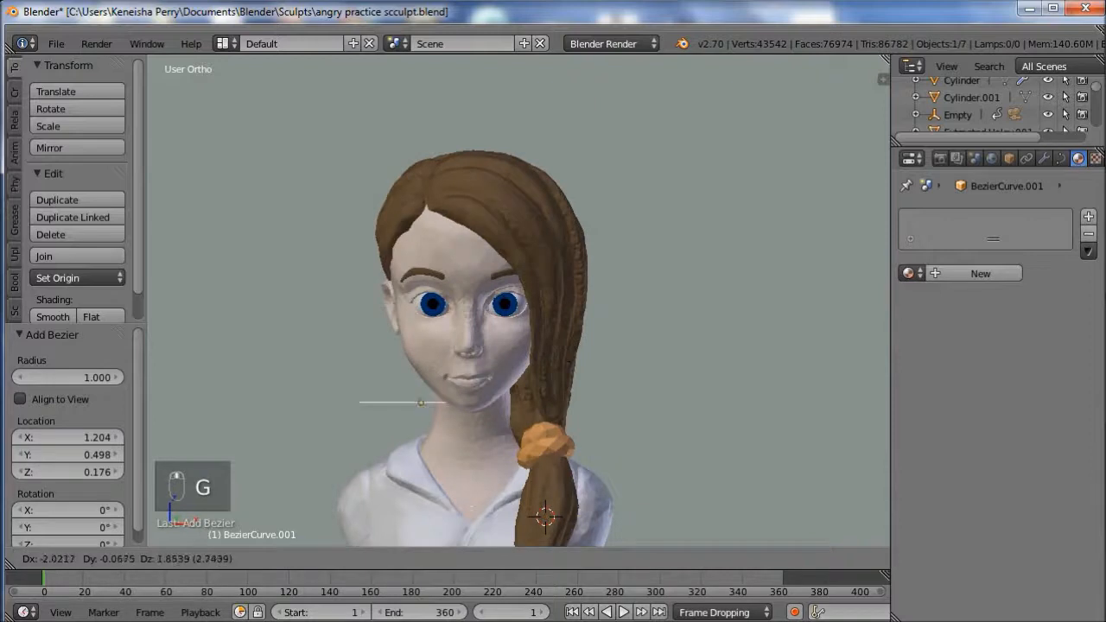
left_click(392, 289)
key("r")
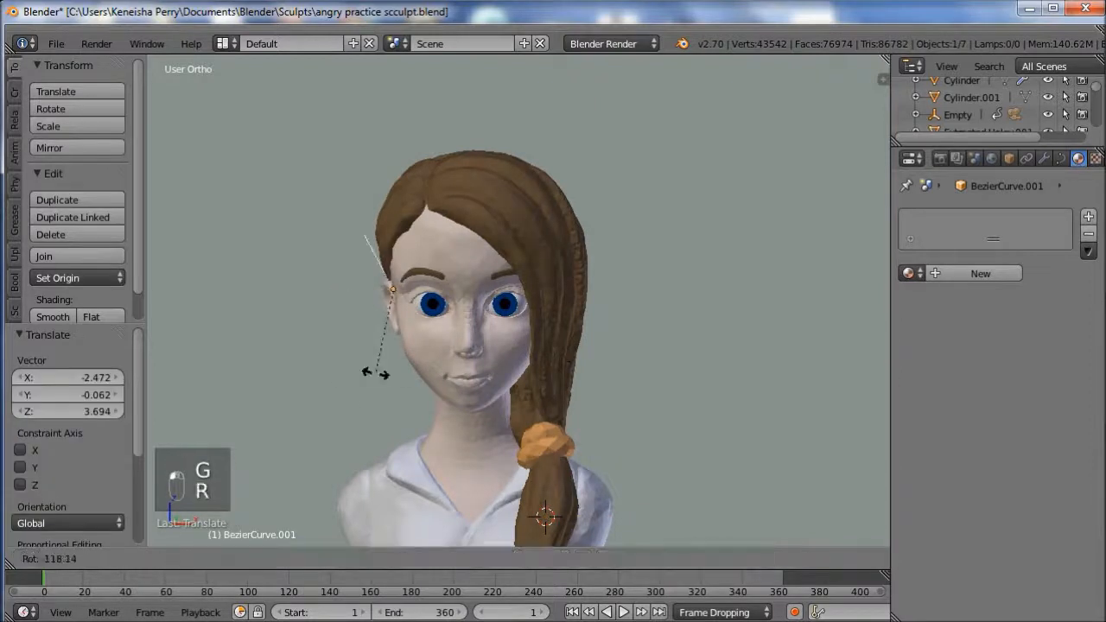
left_click(354, 358)
middle_click_drag(354, 357, 285, 350)
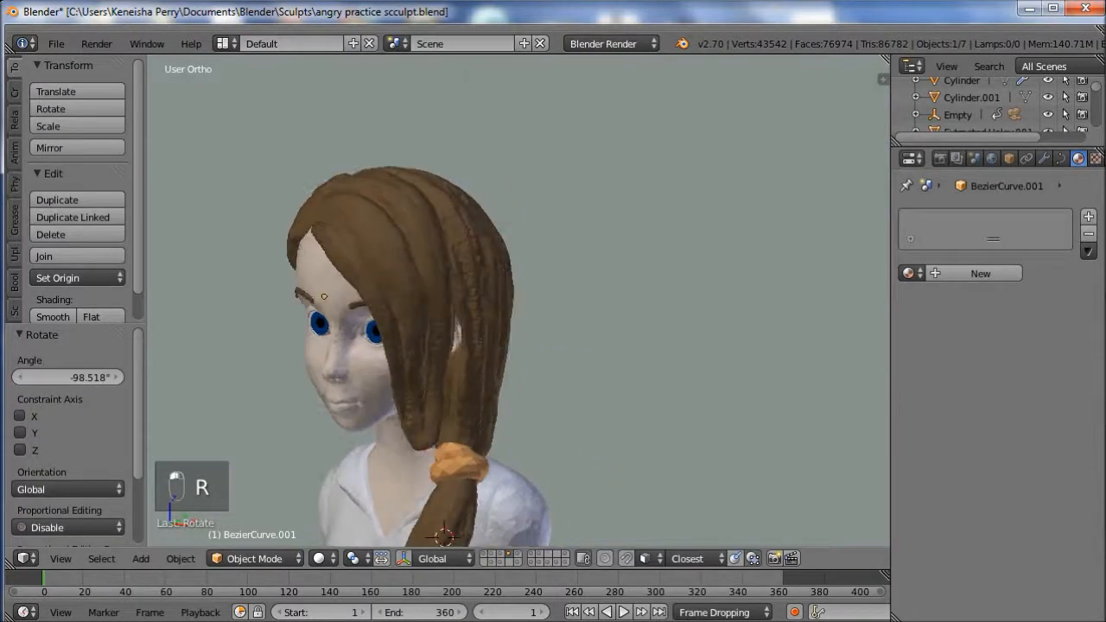
- Move the Bezier curve out beside the face on the exposed-ear side and open it in Edit Mode
key("g")
left_click(265, 304)
middle_click_drag(264, 303, 415, 306)
key("Tab")
scroll(518, 303, "up", 4)
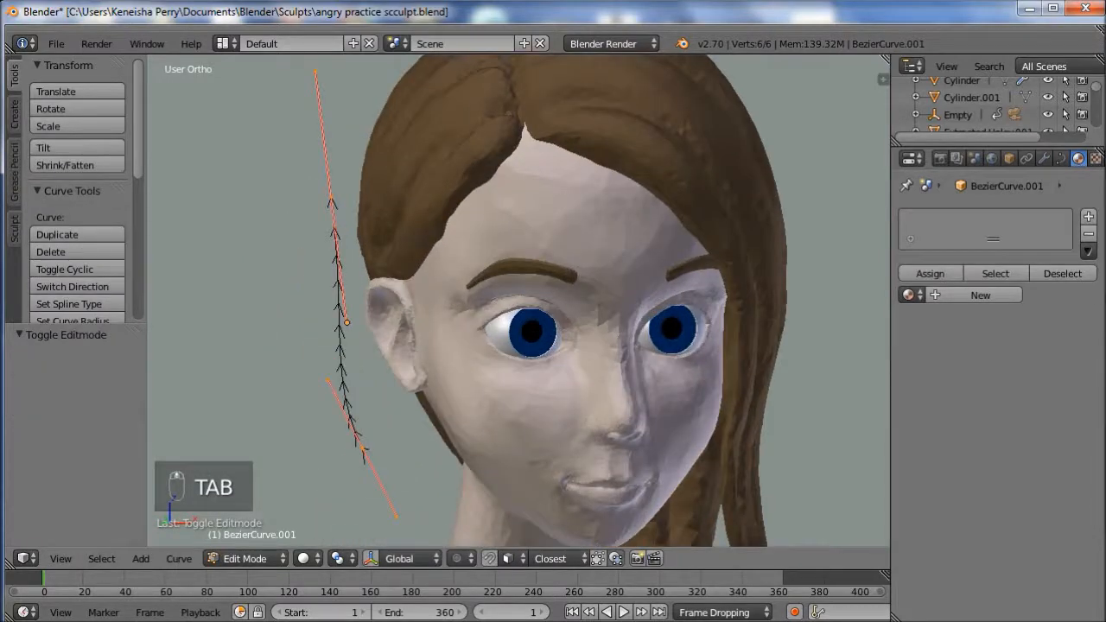
- Move the curve's upper control point to the front hairline and swing its lower handle forward of the forehead
right_click_drag(331, 200, 484, 173)
left_click(484, 172)
middle_click_drag(484, 173, 622, 178)
key("KP_Decimal")
scroll(519, 300, "down", 3)
middle_click_drag(519, 301, 621, 302)
right_click_drag(519, 301, 502, 309)
left_click(499, 311)
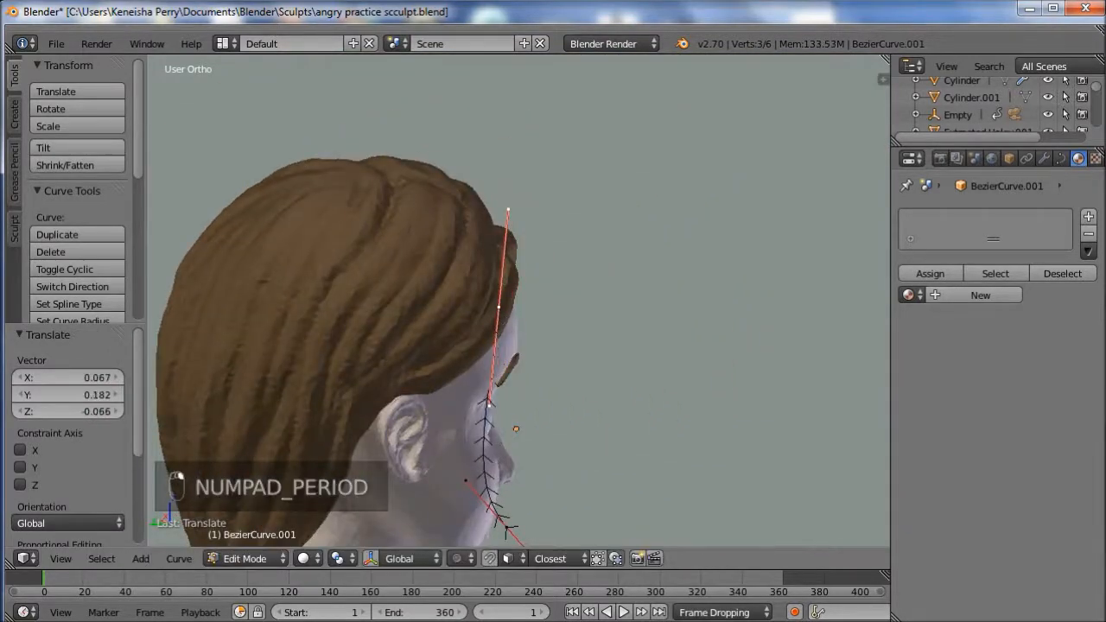
right_click_drag(490, 409, 563, 329)
left_click(562, 329)
- Refine the upper control point's placement from several angles so the strand starts at the hairline
middle_click_drag(563, 328, 355, 399)
right_click_drag(504, 357, 482, 347)
left_click(481, 347)
middle_click_drag(481, 347, 679, 281)
right_click_drag(514, 313, 501, 296)
left_click(501, 296)
middle_click_drag(501, 296, 596, 270)
- Bring the curve's lower control point and handle in beside the cheek, and pull the upper point's lower handle outward
right_click_drag(573, 519, 513, 523)
left_click(513, 522)
right_click_drag(503, 472, 522, 420)
left_click(521, 420)
middle_click_drag(521, 420, 238, 405)
middle_click_drag(432, 406, 340, 269, "shift")
right_click_drag(415, 371, 436, 373)
left_click(436, 373)
right_click_drag(442, 440, 462, 437)
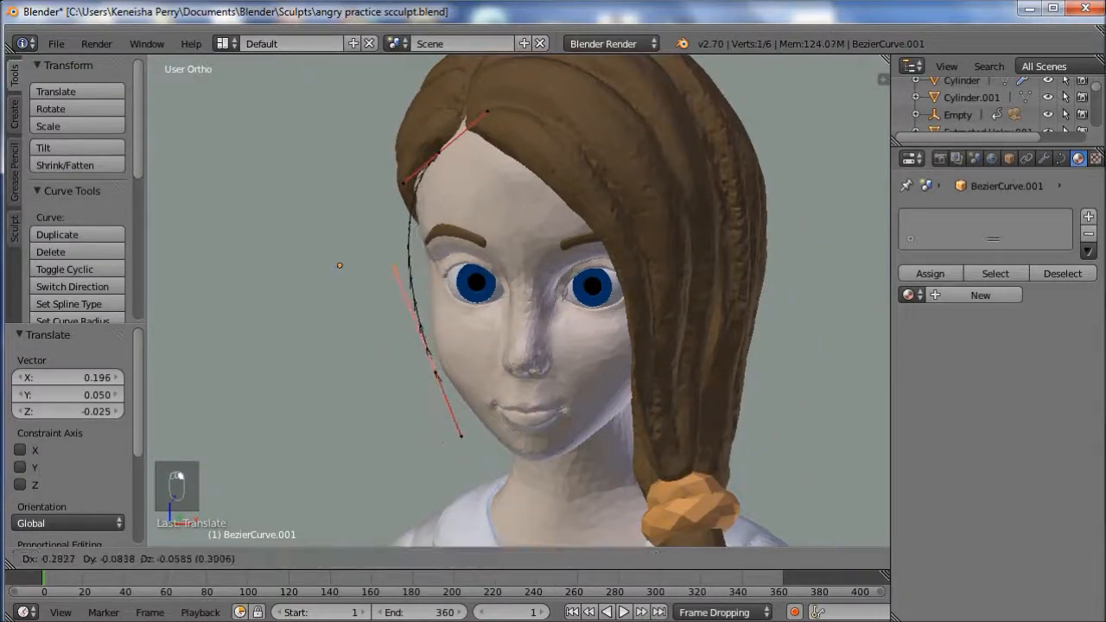
left_click(460, 436)
right_click_drag(403, 183, 372, 187)
left_click(371, 187)
- In front view, lower the curve's bottom control point beside the jaw and angle its upper handle toward the cheek
key("KP_1")
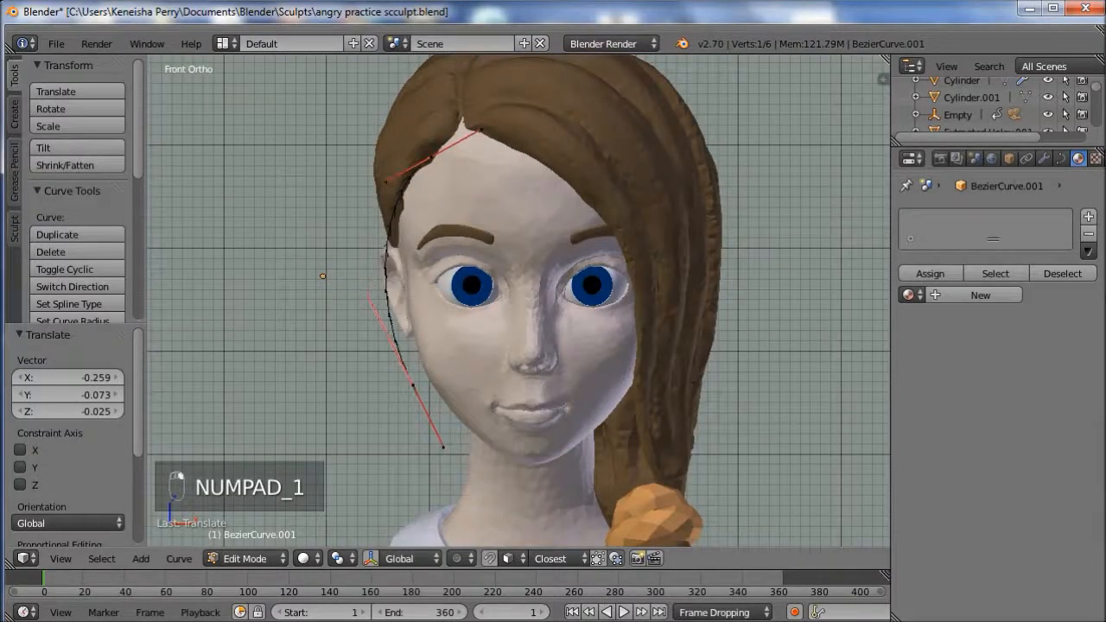
key("g")
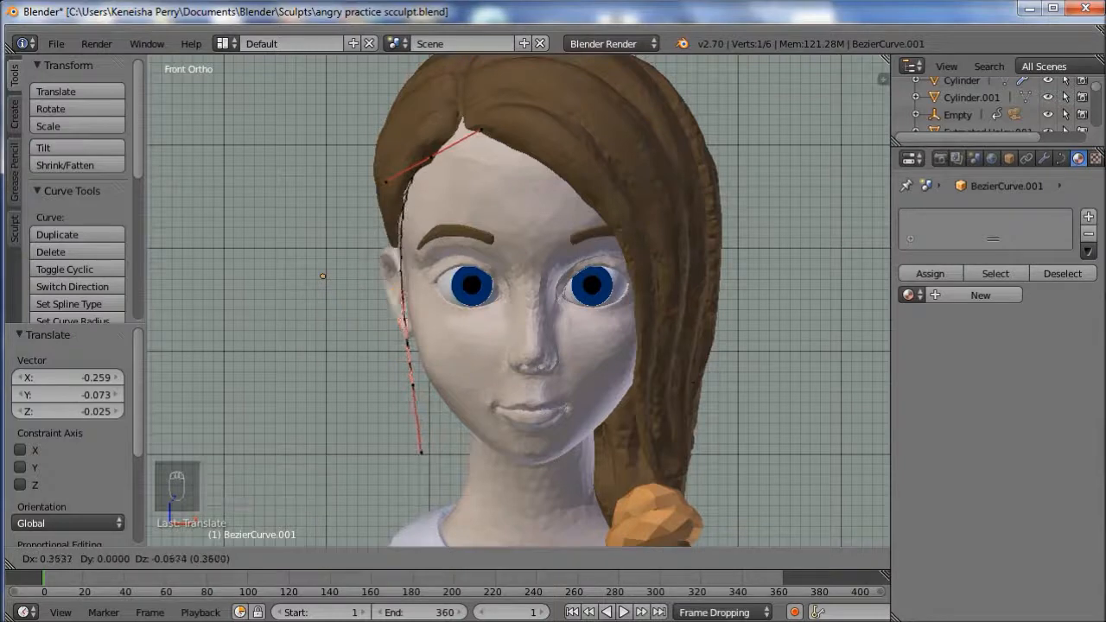
left_click(402, 323)
key("g")
left_click(393, 352)
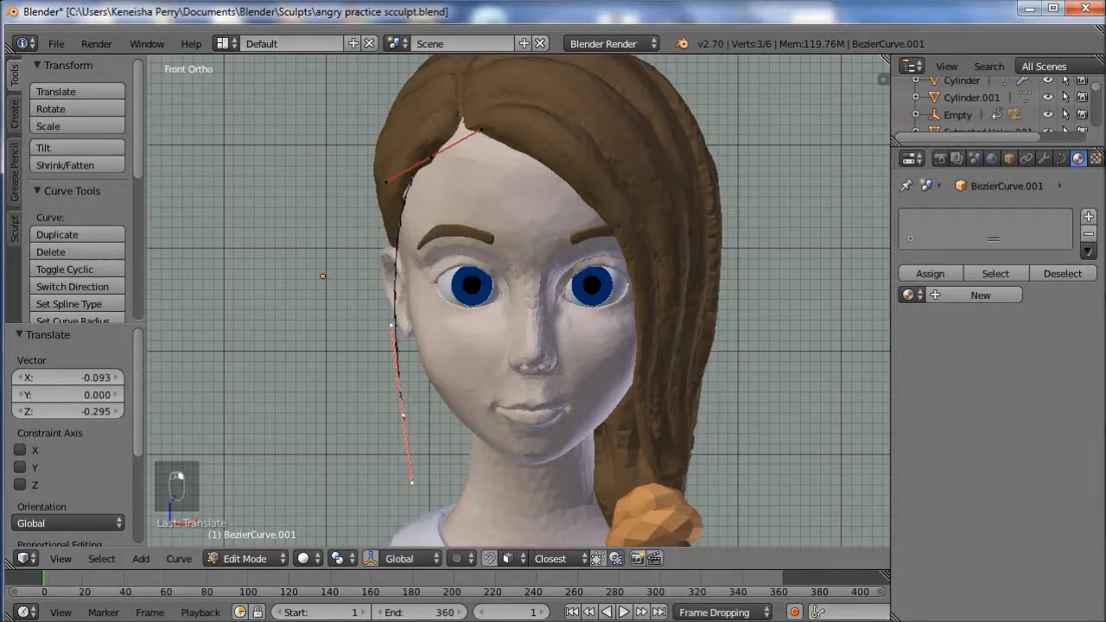
right_click_drag(392, 325, 416, 345)
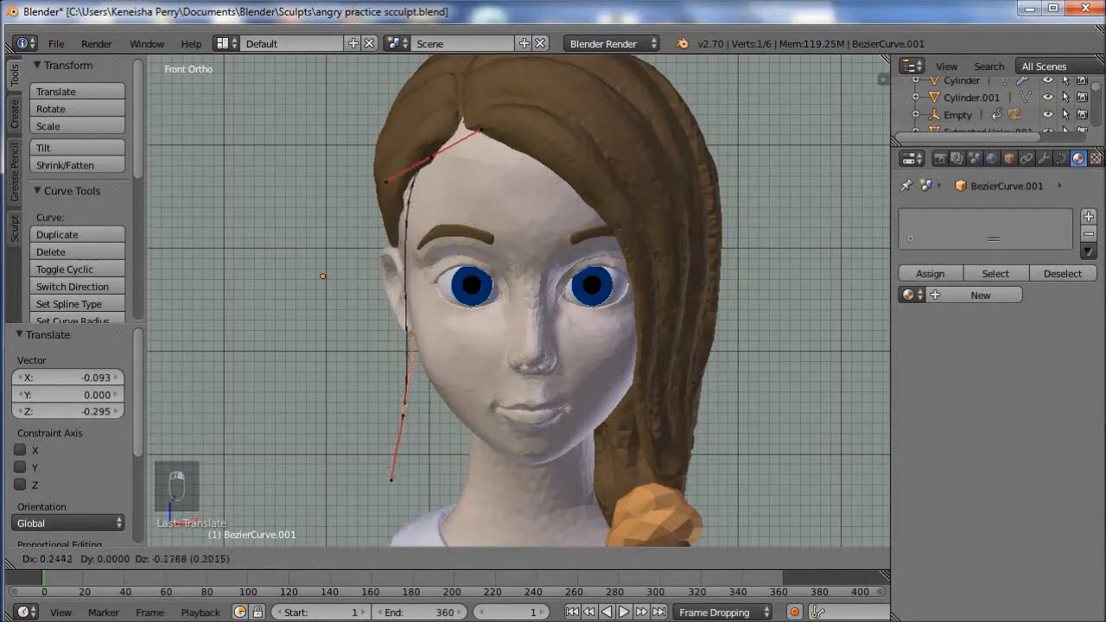
left_click(417, 345)
- Stretch the upper point's handle down and outward, and raise the bottom point's handle toward the cheek to bow the strand
key("g")
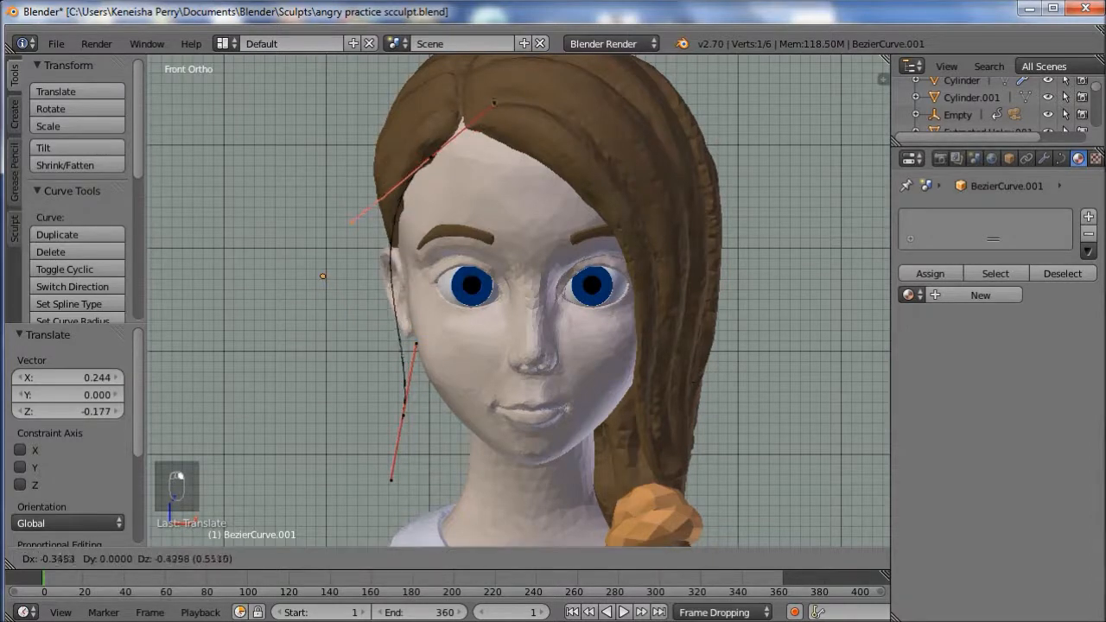
left_click(493, 102)
key("g")
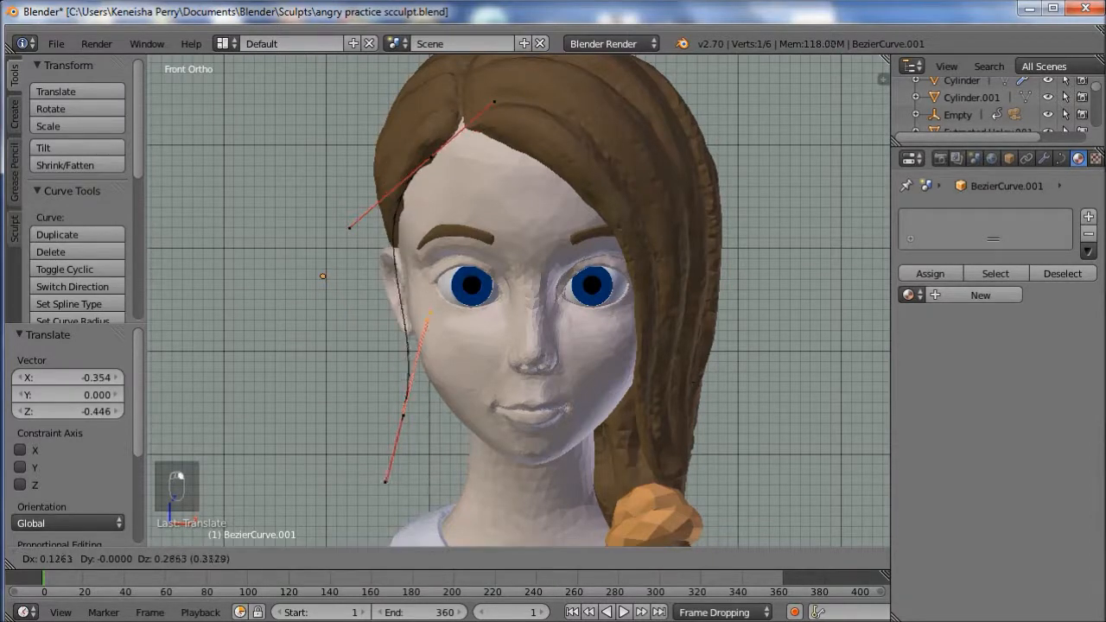
key("Return")
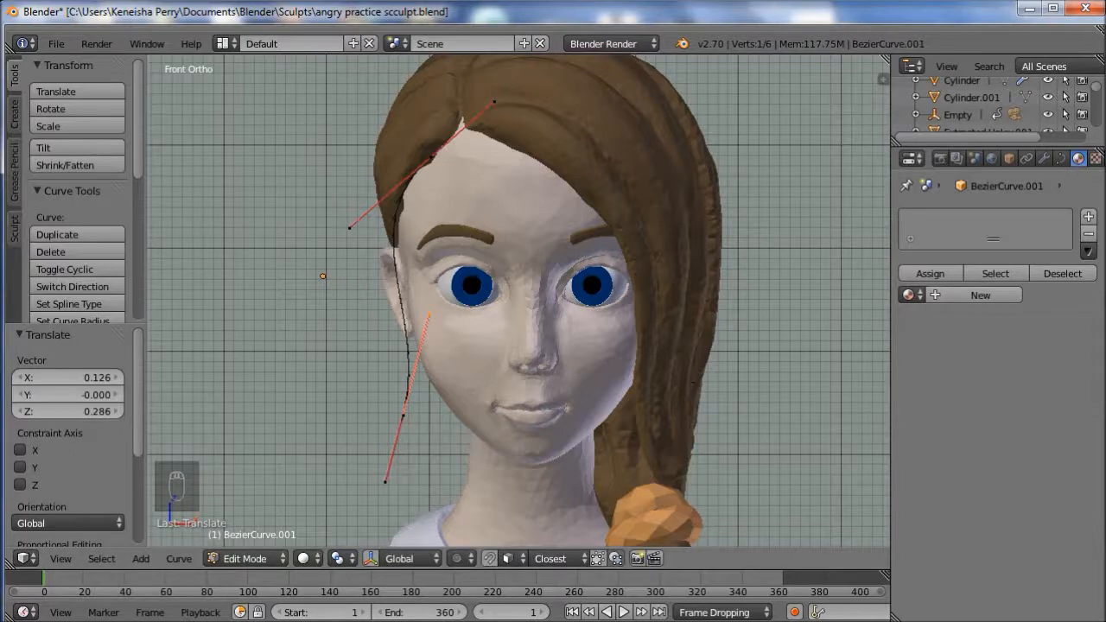
- From the side, pull the upper point's lower handle back toward the brow and nudge the upper control point along the hairline
key("ctrl+KP_3")
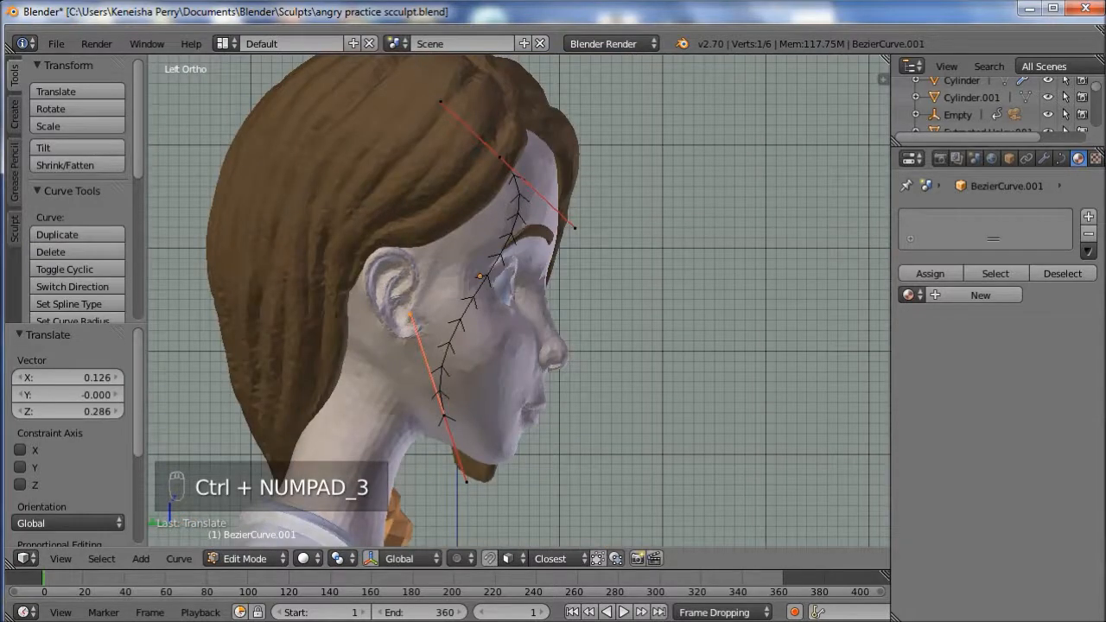
right_click_drag(575, 228, 540, 250)
right_click_drag(499, 156, 501, 150)
left_click(501, 151)
mouse_move(501, 150)
middle_mouse_down()
mouse_move(333, 154)
mouse_move(492, 154)
middle_mouse_up()
- Duplicate the whole spline toward the ear, then adjust the copy's upper handle and move its bottom point up near the jaw
right_click(432, 419, "shift")
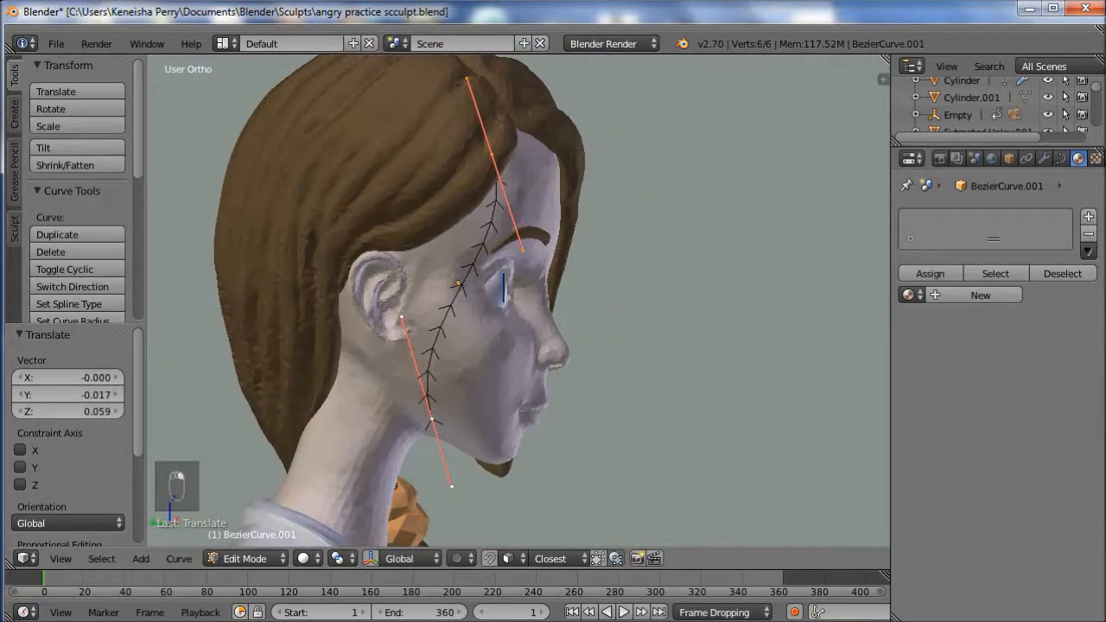
key("shift+d")
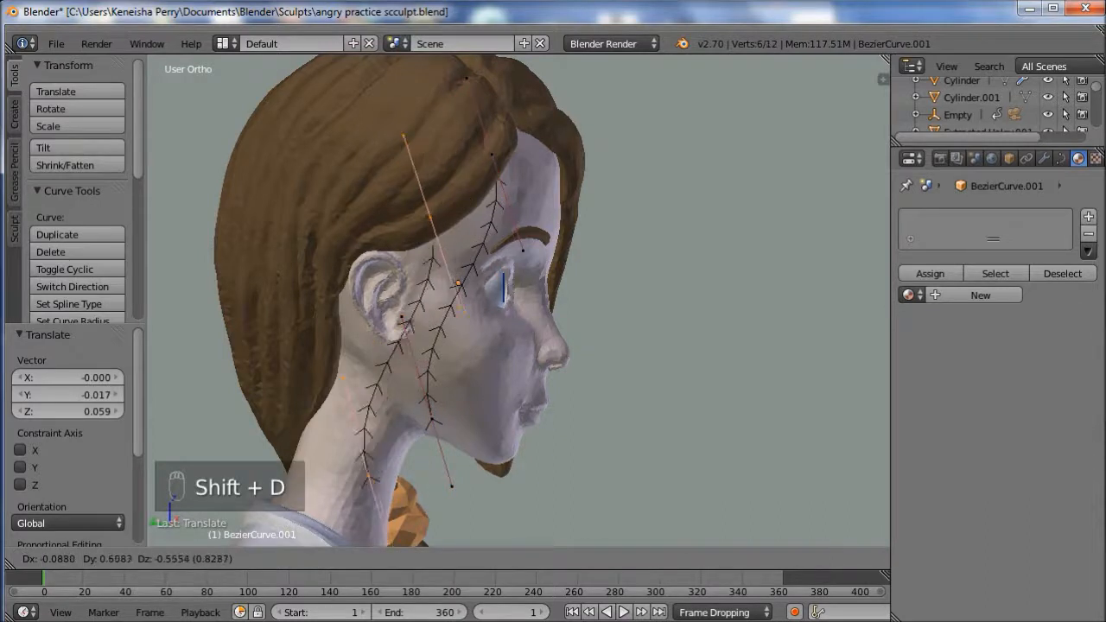
right_click_drag(457, 305, 414, 305)
right_click_drag(367, 473, 389, 443)
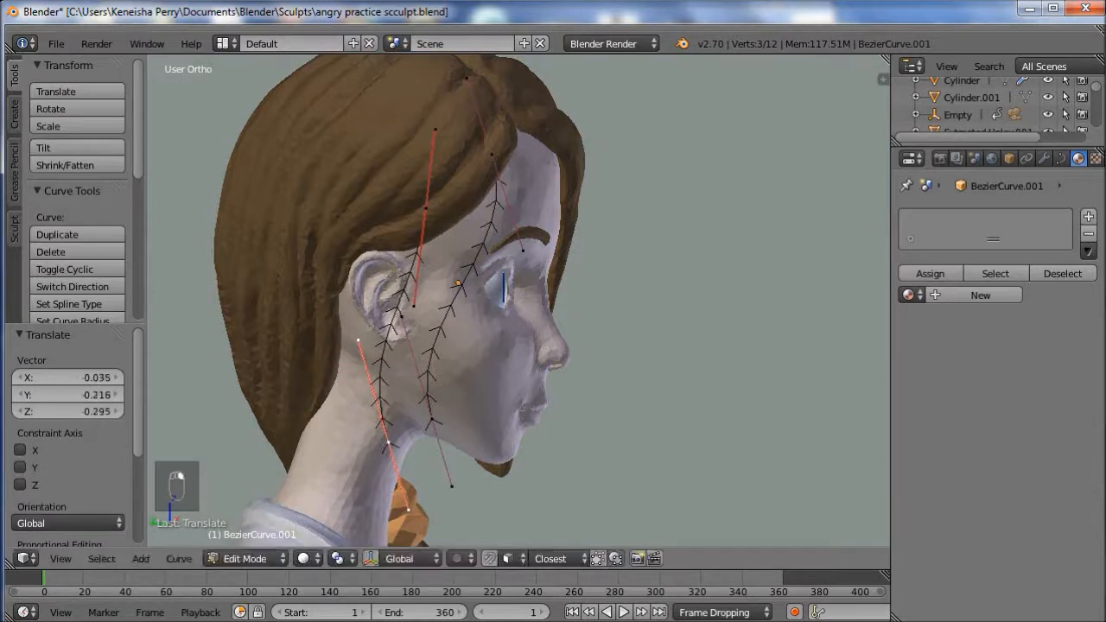
- Reshape the strand curve in front of the ear by moving its lower point and handles so it sweeps back toward the neck
right_click_drag(358, 341, 441, 320)
right_click_drag(389, 442, 377, 418)
right_click_drag(432, 301, 439, 318)
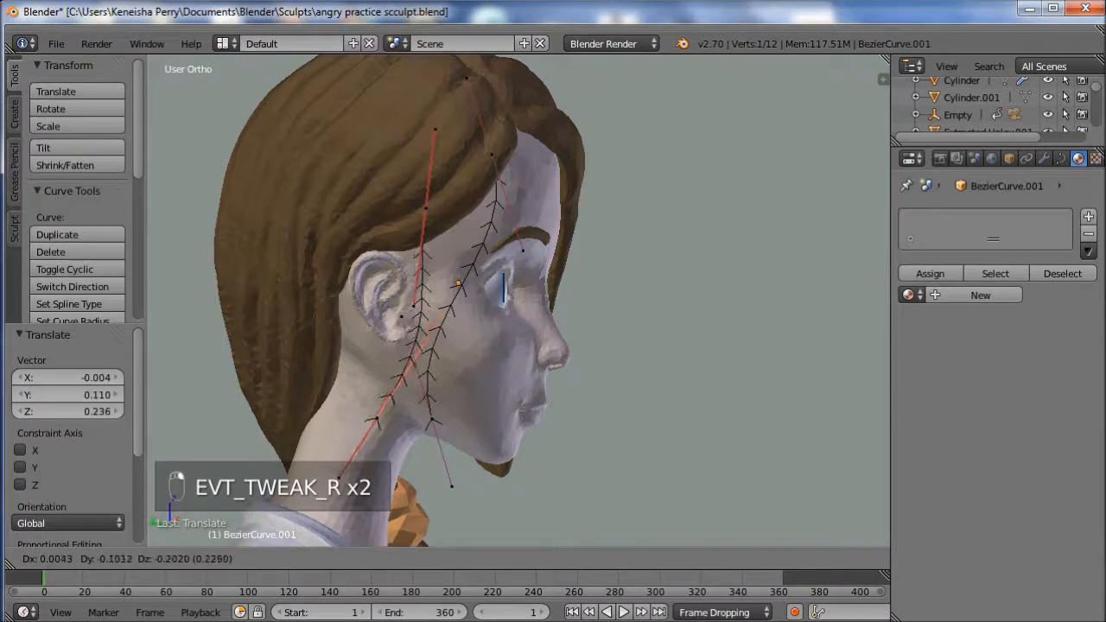
left_click(439, 318)
middle_click_drag(708, 400, 813, 404)
middle_click_drag(752, 337, 601, 256, "shift")
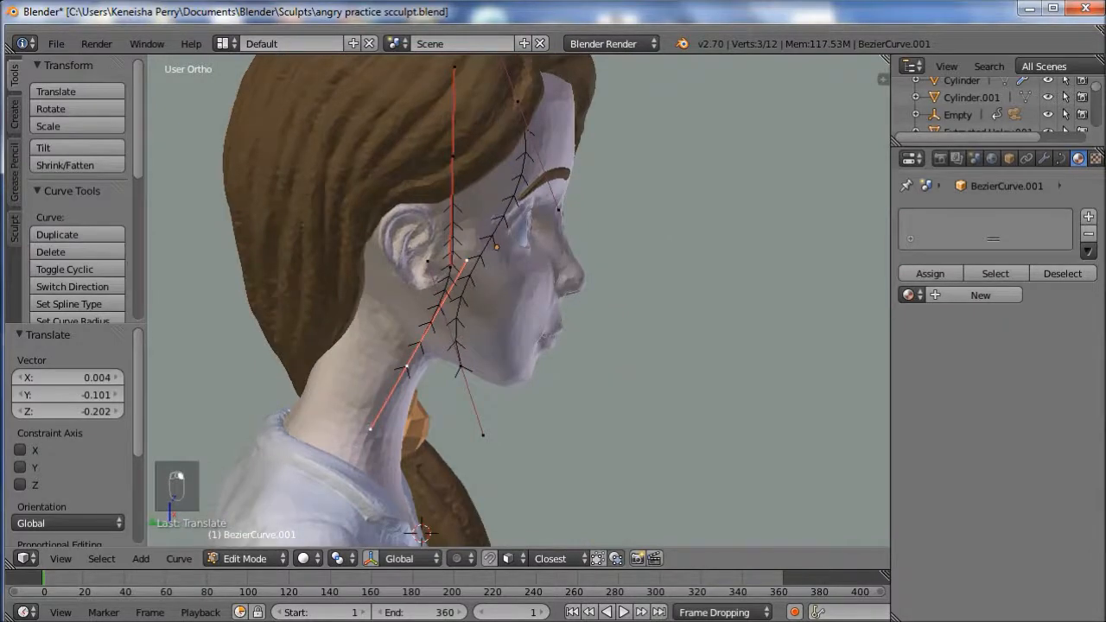
- Duplicate the strand curve in front of the ear and place the copy lower, toward the back of the head
middle_click_drag(601, 256, 657, 256)
key("shift+d")
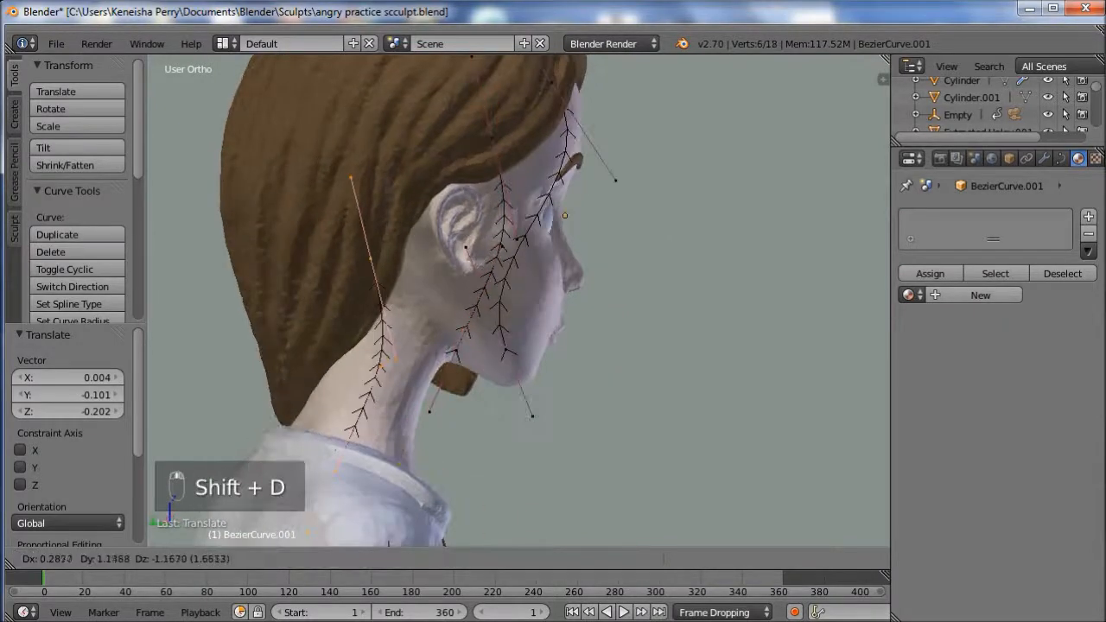
left_click(544, 401)
middle_click_drag(544, 401, 657, 399)
- Reposition the copied strand's points and inner handles to bring it against the hair behind the ear
right_click_drag(561, 232, 557, 235)
left_click(553, 239)
middle_click_drag(553, 240, 510, 258)
right_click_drag(516, 356, 547, 325)
right_click_drag(579, 360, 525, 319)
left_click(526, 319)
middle_click_drag(526, 319, 454, 318)
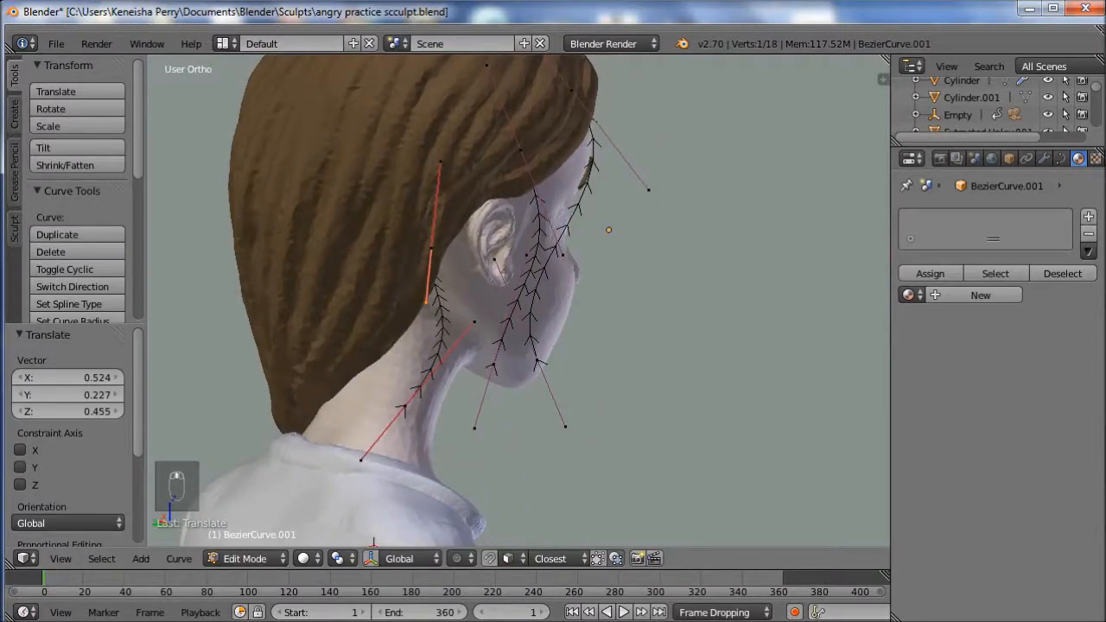
- Pull the copied strand's lower end and its handle in toward the nape of the neck
right_click_drag(405, 406, 370, 380)
middle_click_drag(370, 380, 471, 377)
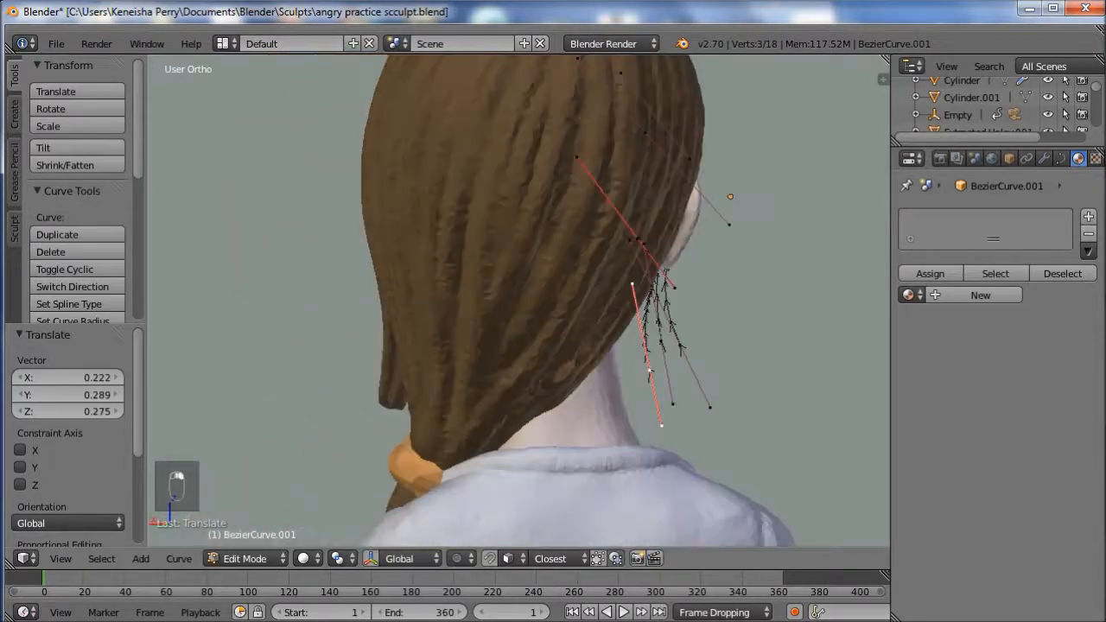
right_click_drag(650, 371, 558, 392)
right_click_drag(570, 446, 459, 418)
middle_click_drag(459, 418, 268, 418)
right_click_drag(335, 372, 316, 356)
middle_click_drag(315, 356, 432, 365)
- Align the rear strand's lower and upper control points with the hairline behind the ear from several angles
right_click_drag(466, 326, 478, 344)
right_click_drag(464, 268, 487, 236)
middle_click_drag(487, 235, 337, 237)
right_click_drag(334, 284, 331, 282)
right_click_drag(366, 211, 351, 210)
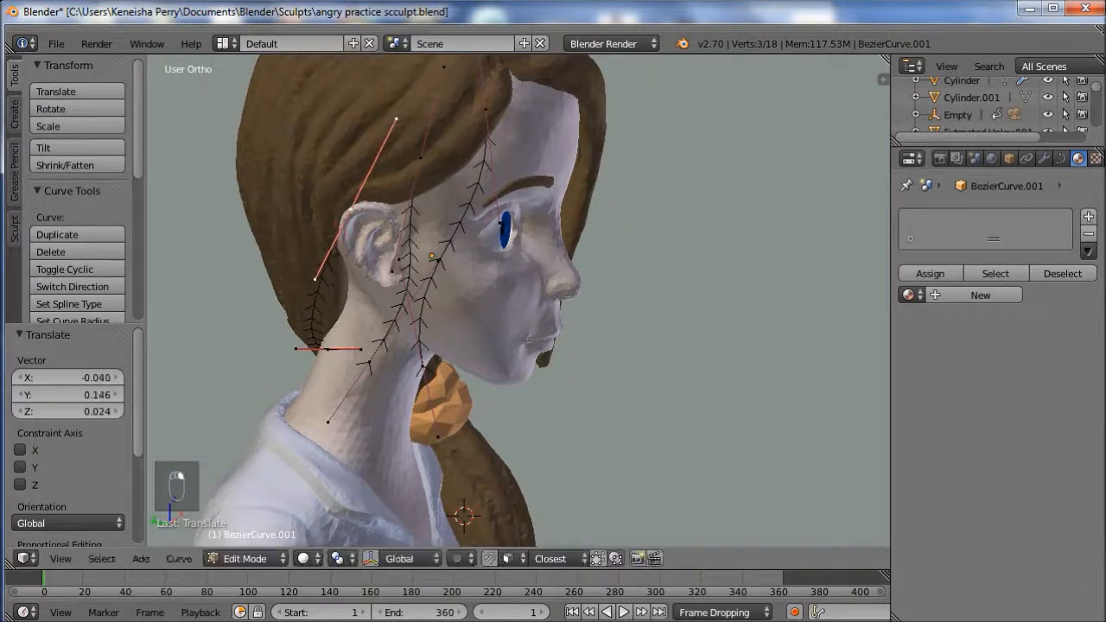
- Adjust the rear strand's inner handles and lower end so the curve follows the hairline from behind the ear to the nape
right_click_drag(315, 279, 347, 304)
middle_click_drag(348, 304, 531, 330)
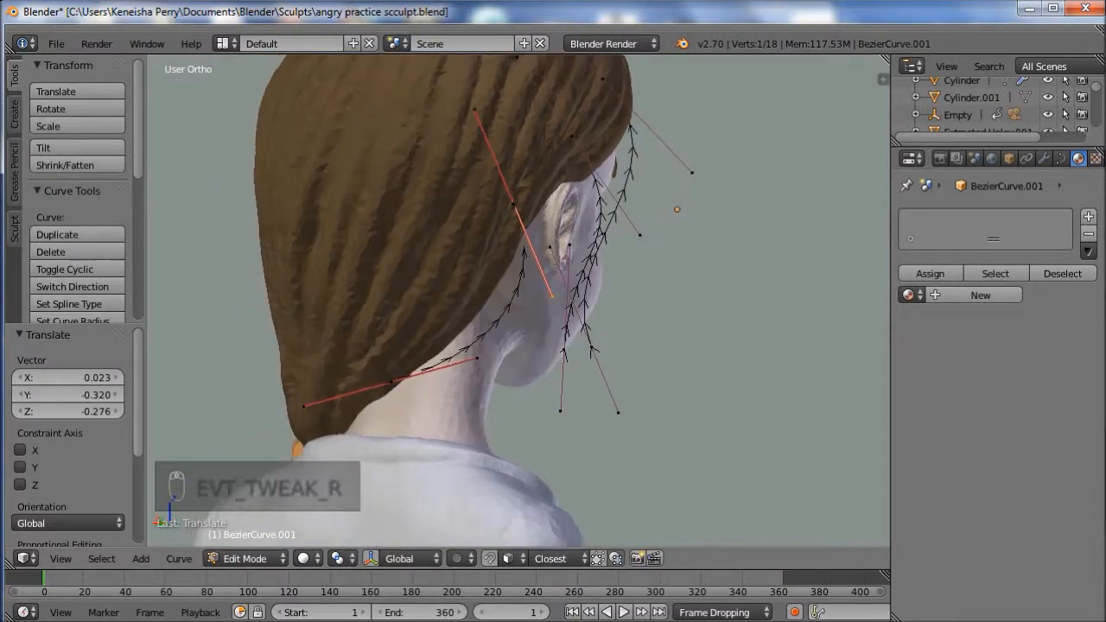
right_click_drag(477, 358, 476, 339)
middle_click_drag(476, 338, 336, 328)
right_click_drag(330, 307, 348, 318)
right_click_drag(399, 261, 378, 259)
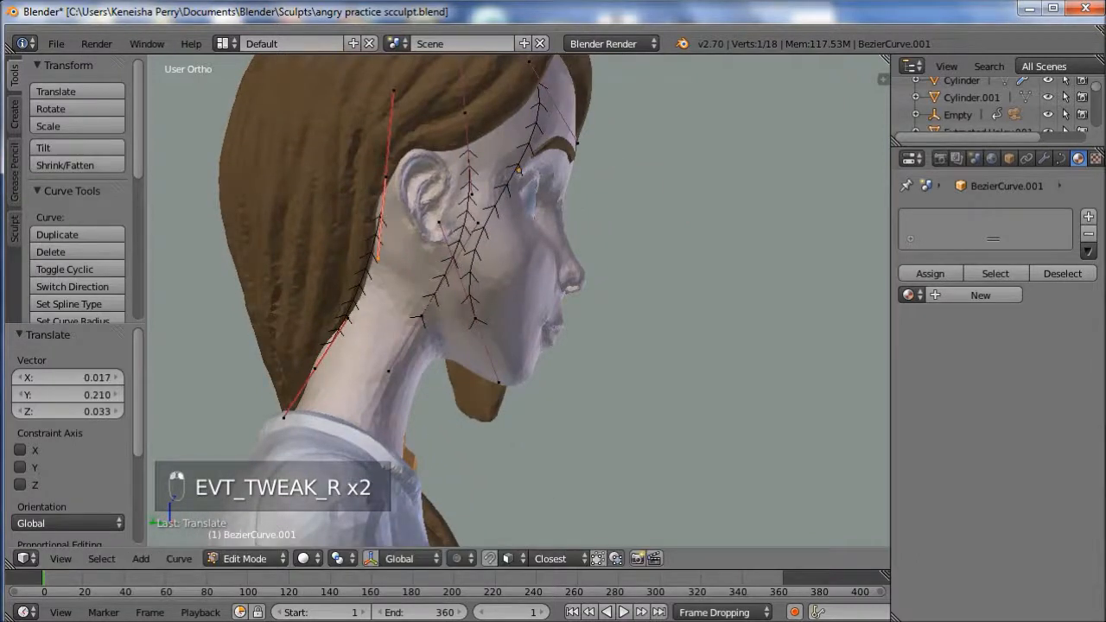
- Shift the rear strand's upper point slightly back into the hair, refine its lower handle, and finish editing the curve
mouse_move(386, 177)
right_mouse_down()
mouse_move(369, 173)
mouse_move(379, 169)
right_mouse_up()
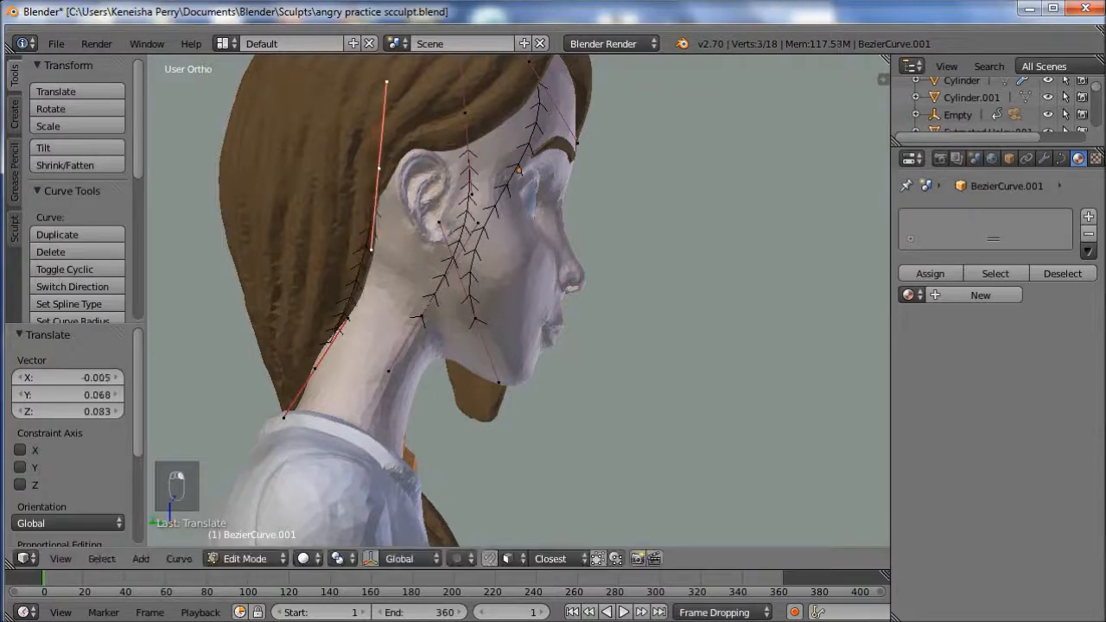
right_click_drag(371, 250, 388, 265)
middle_click_drag(388, 265, 877, 274)
scroll(518, 301, "down", 4)
scroll(519, 300, "up", 3)
key("Tab")
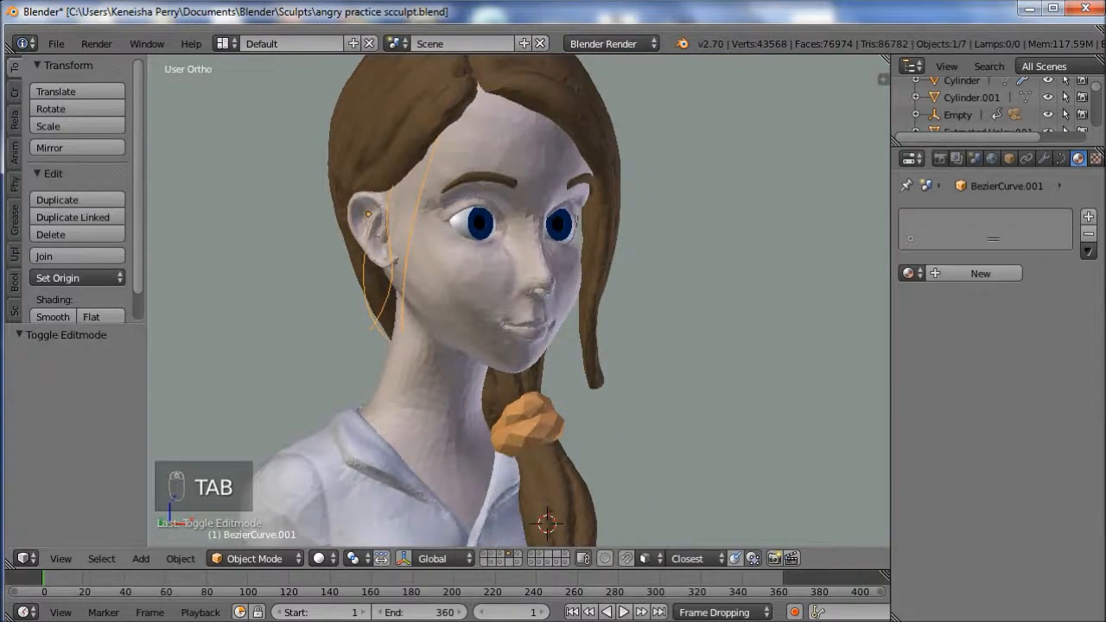
- Add a mesh circle, scale it down, and move it into the empty space beside the head
key("ctrl+a")
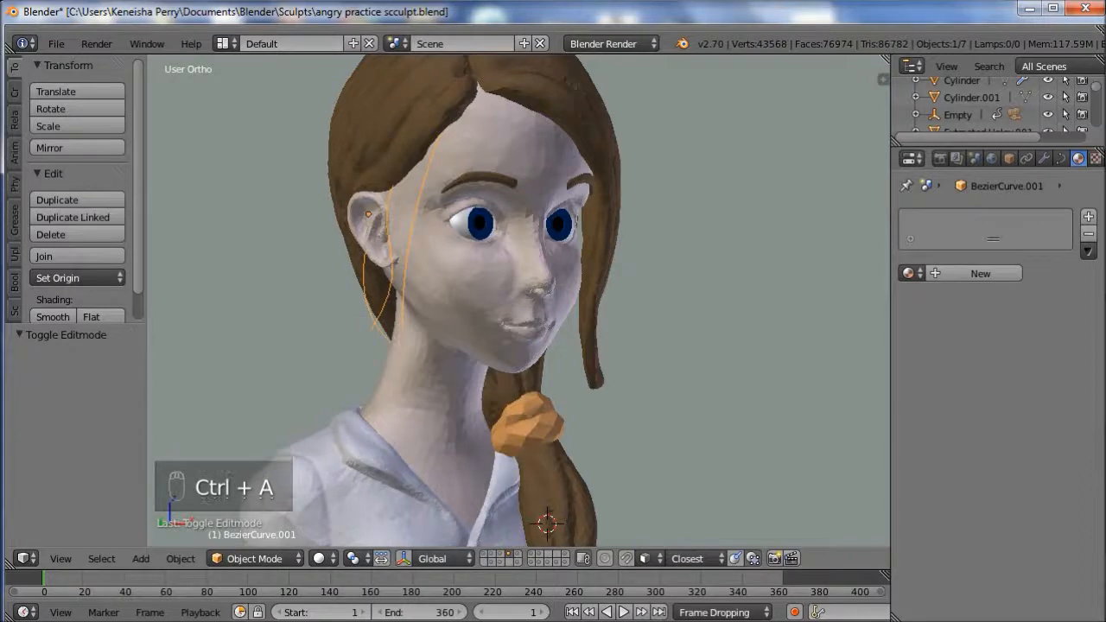
key("shift+a")
mouse_move(493, 284)
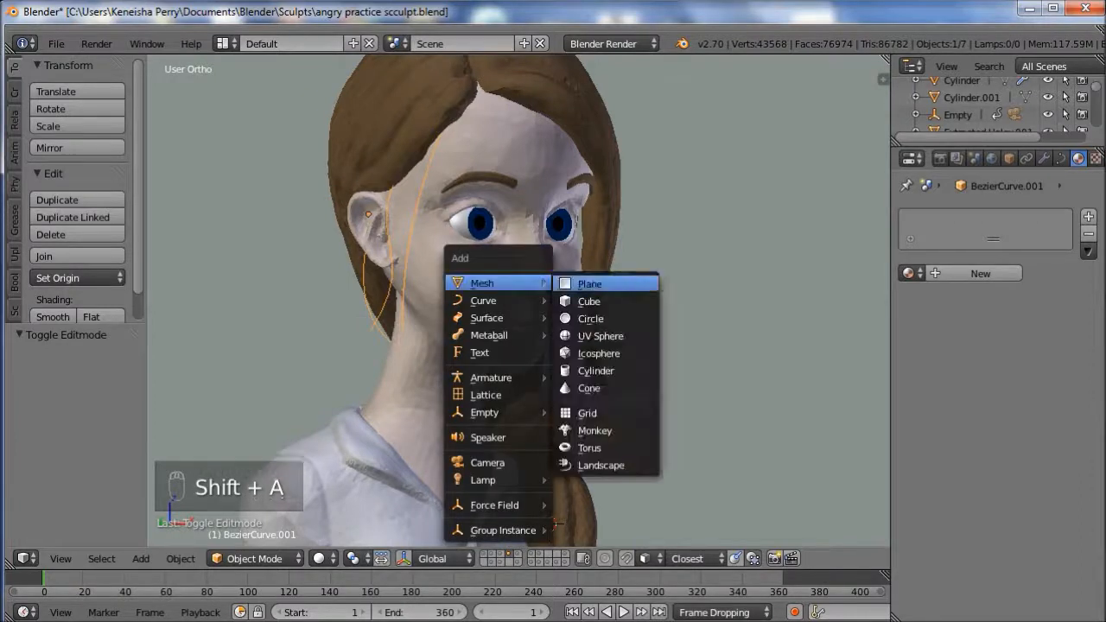
left_click(590, 318)
scroll(590, 318, "down", 3)
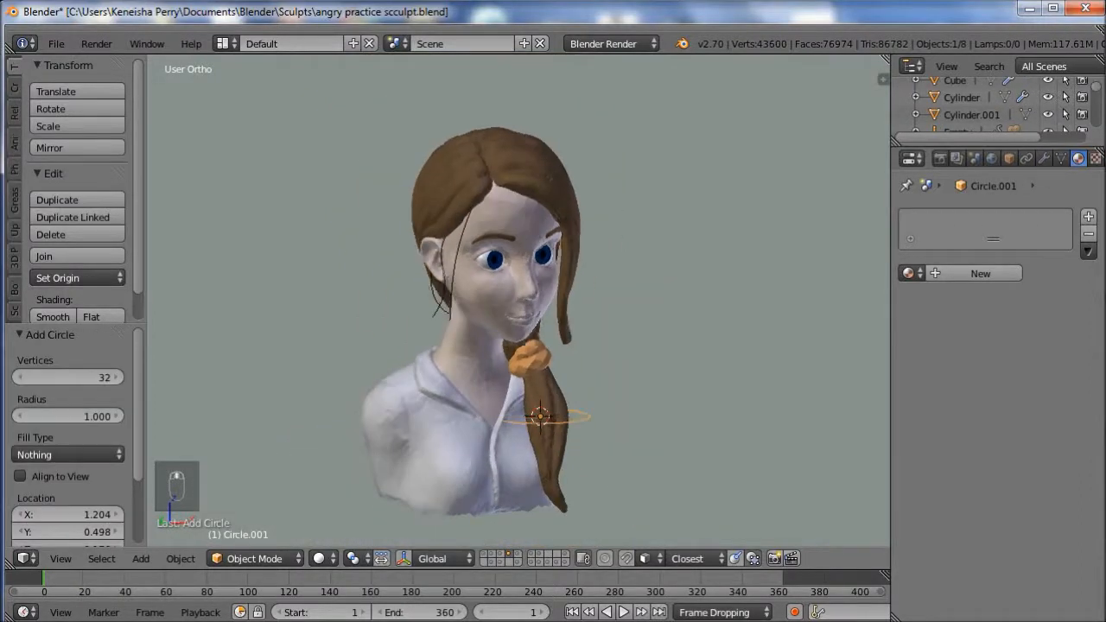
scroll(590, 318, "up", 5)
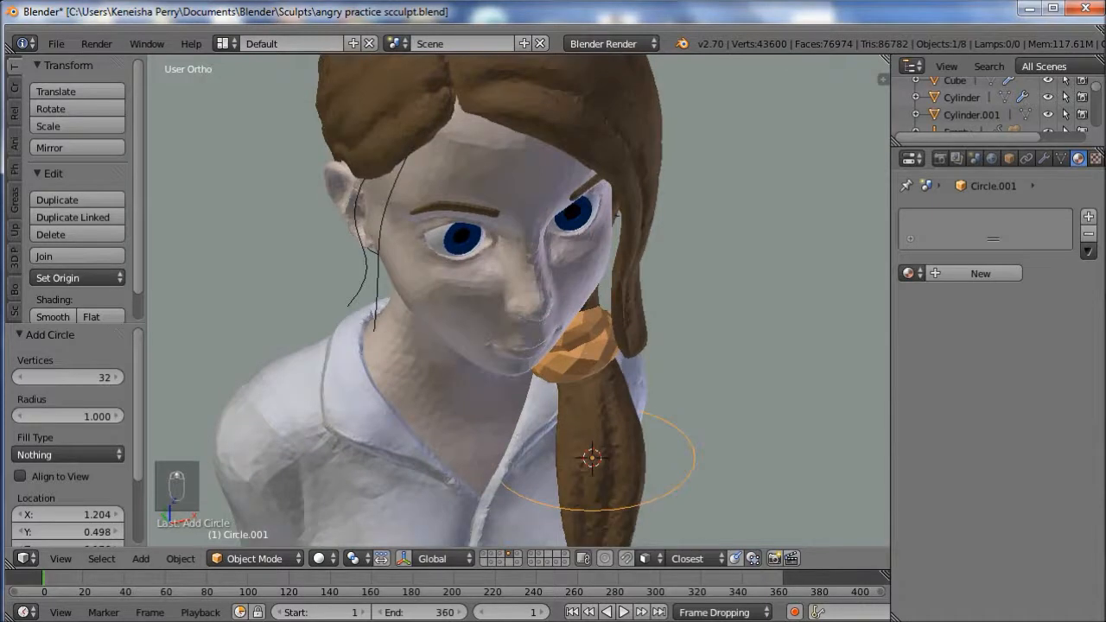
key("s")
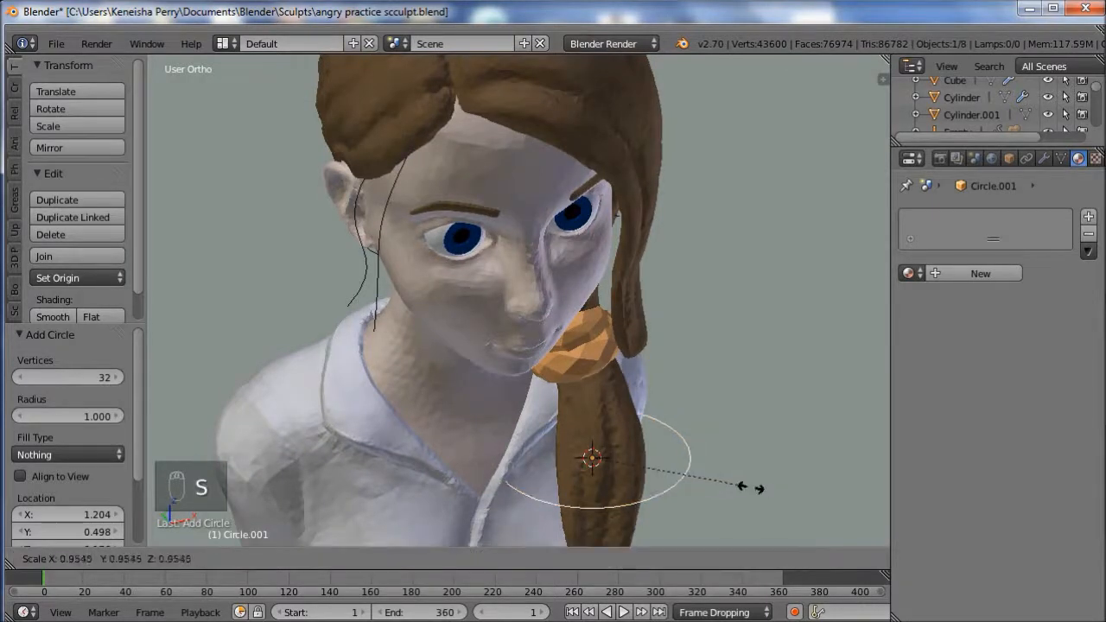
left_click(644, 470)
key("g")
left_click(721, 421)
- Try BezierCircle as the bevel object of the hair strand curve
right_click(377, 253)
left_click(1061, 158)
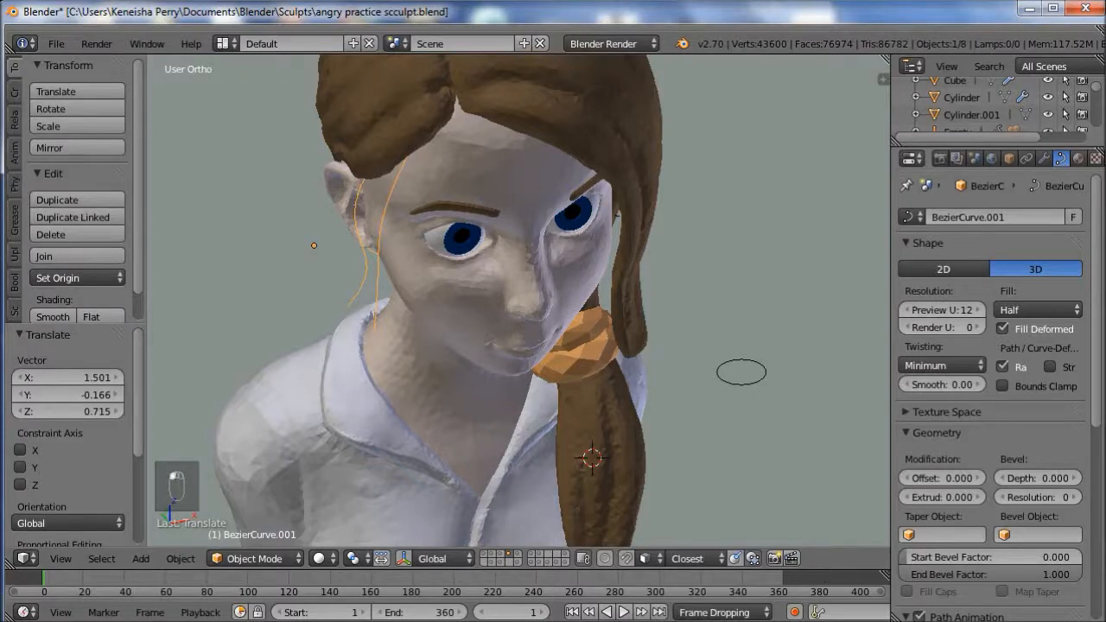
left_click(1014, 534)
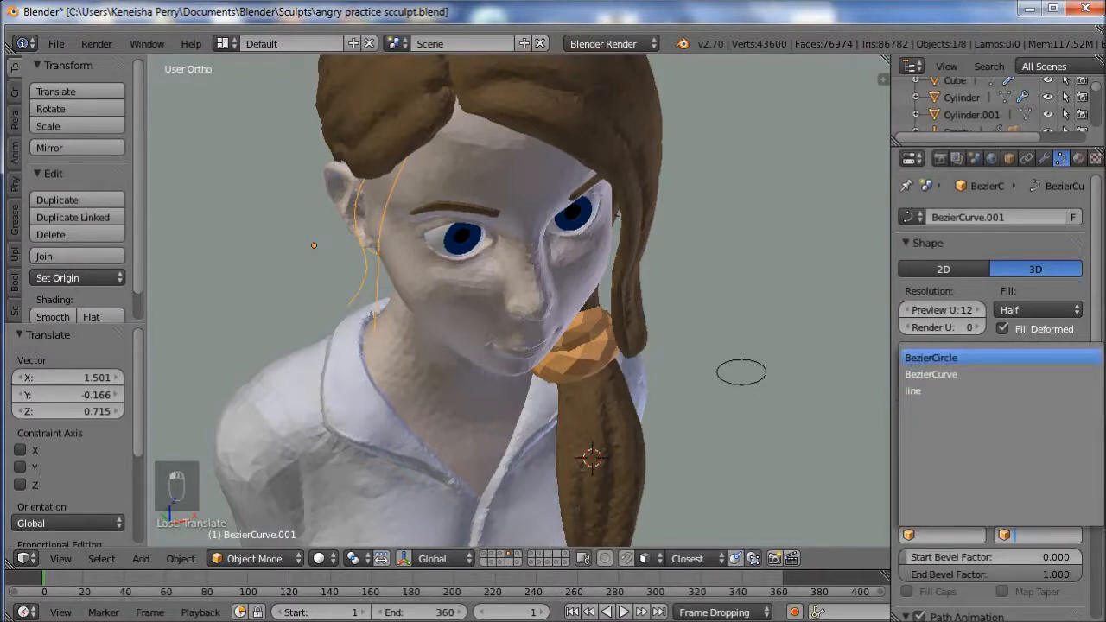
left_click(931, 357)
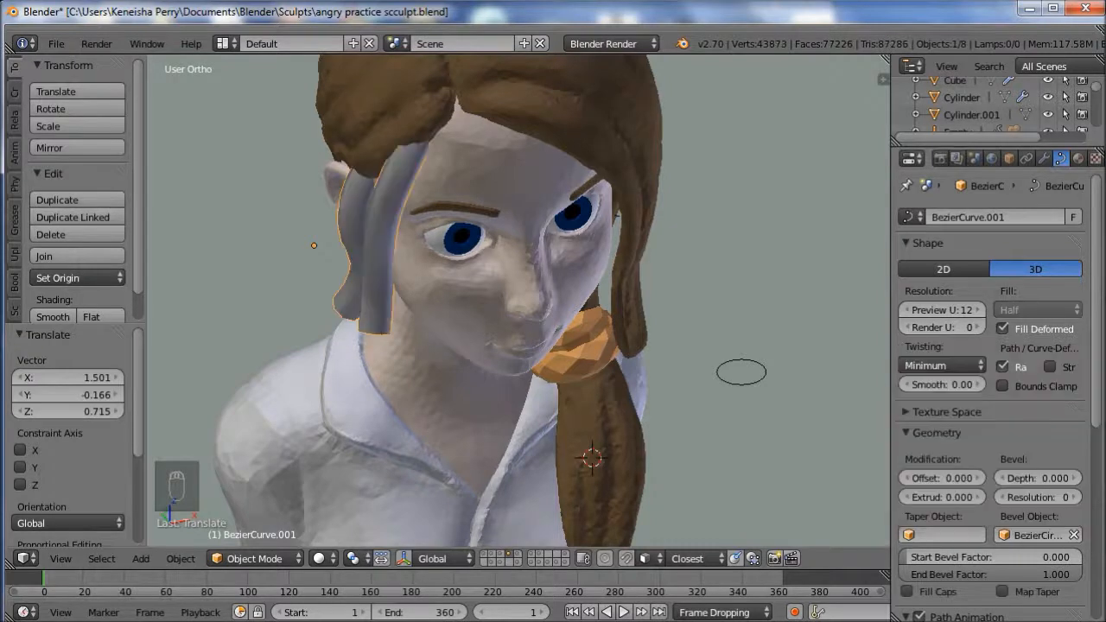
- Delete the mesh circle beside the head and clear the bevel object of the hair strand curve
right_click(741, 371)
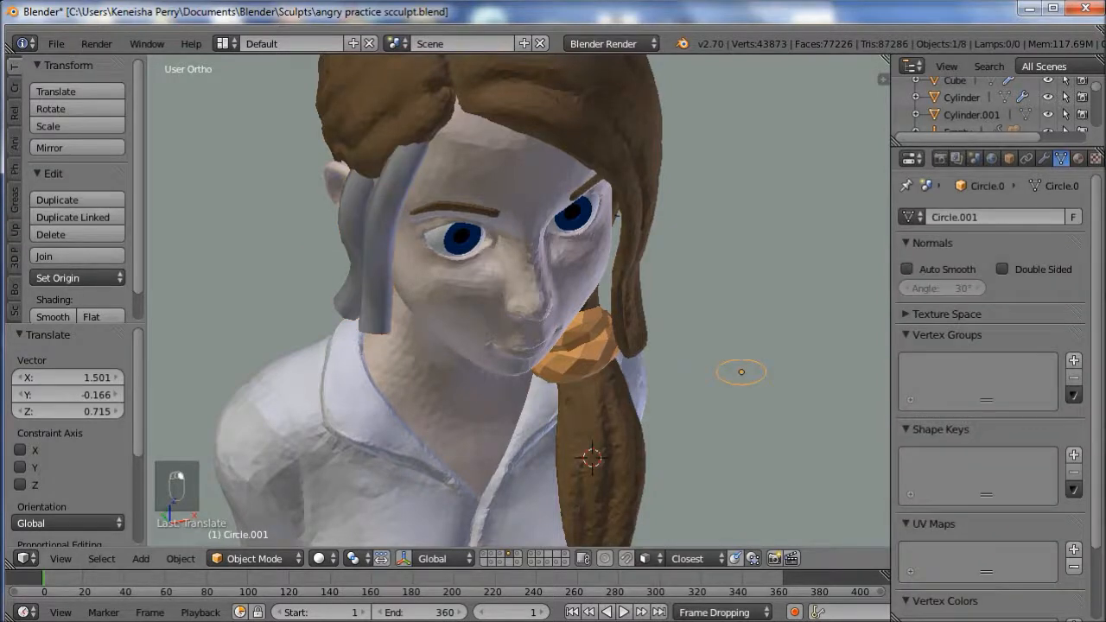
key("s")
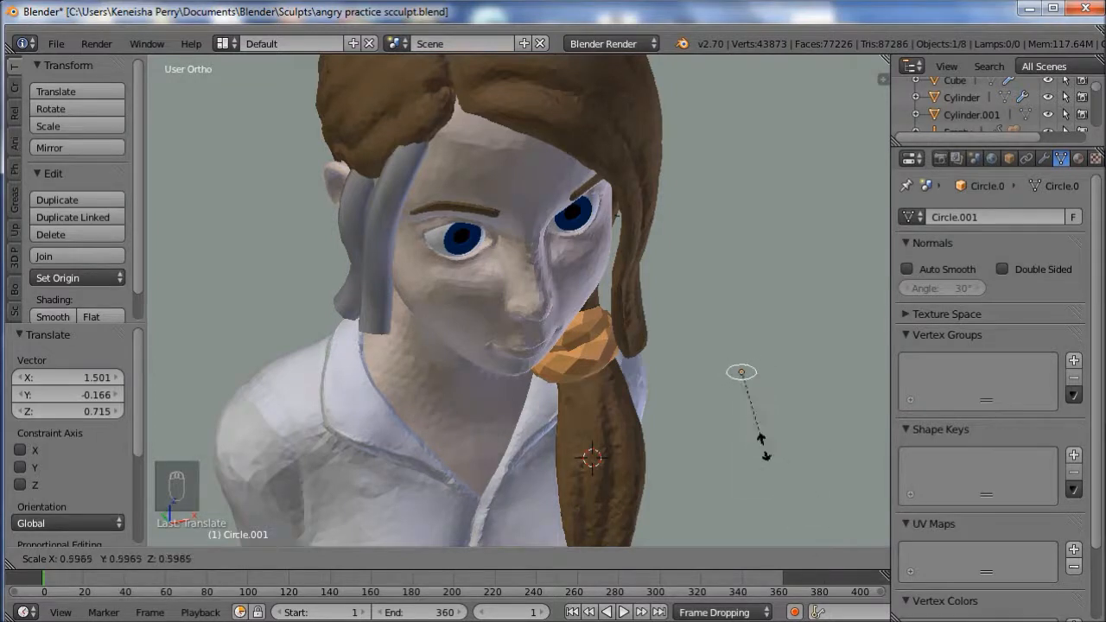
left_click(807, 485)
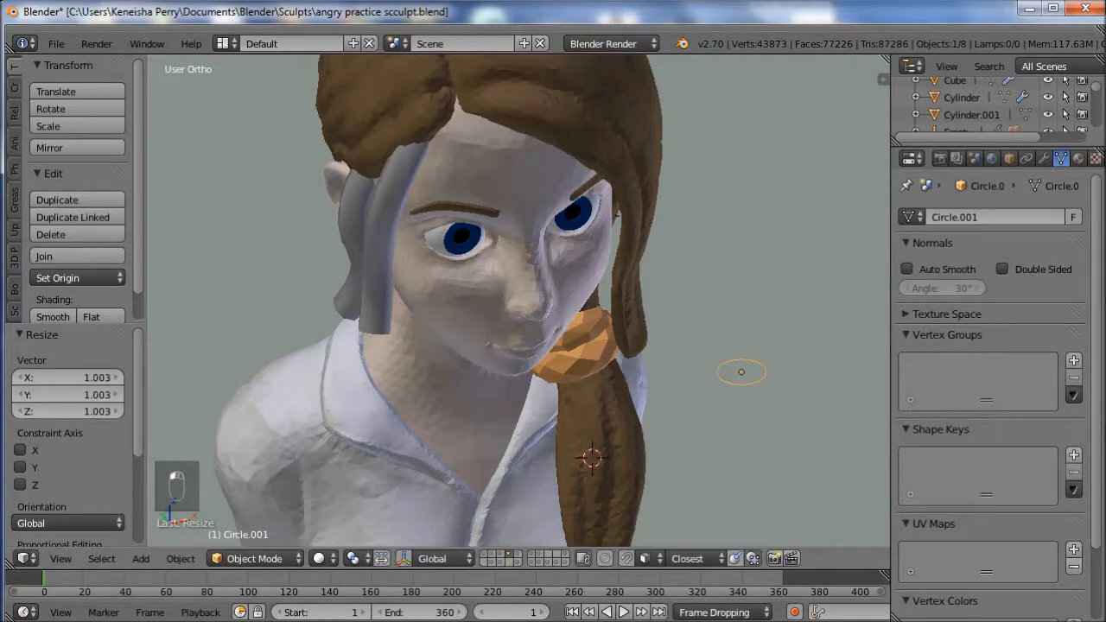
key("x")
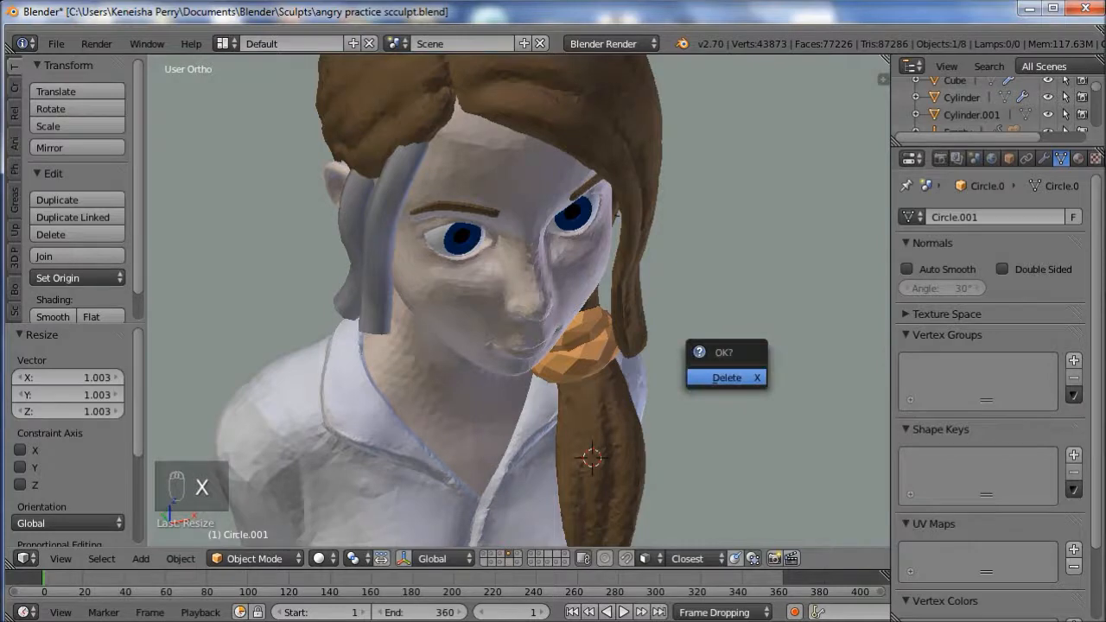
left_click(722, 375)
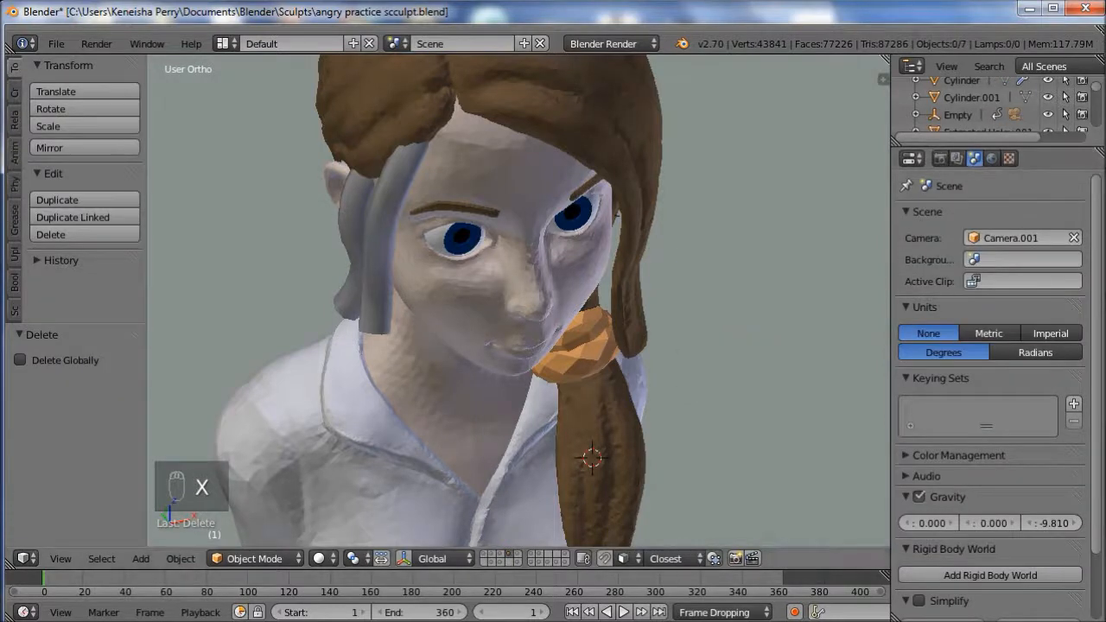
right_click(373, 259)
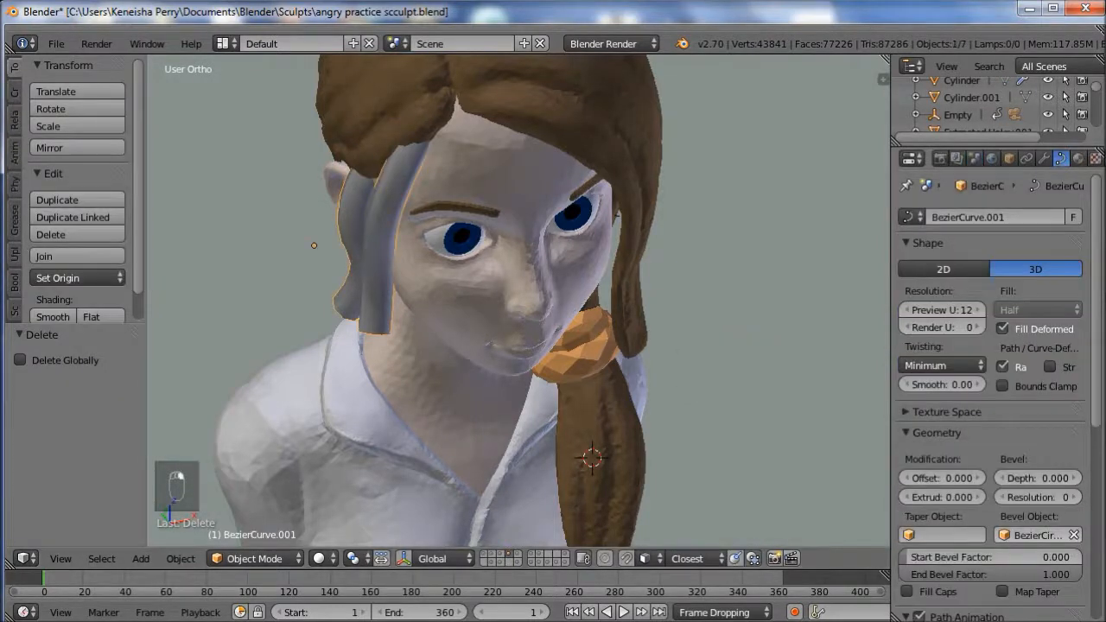
left_click(1073, 535)
- Add a Bezier circle curve, move it beside the head, and scale it to about 0.11
key("shift+a")
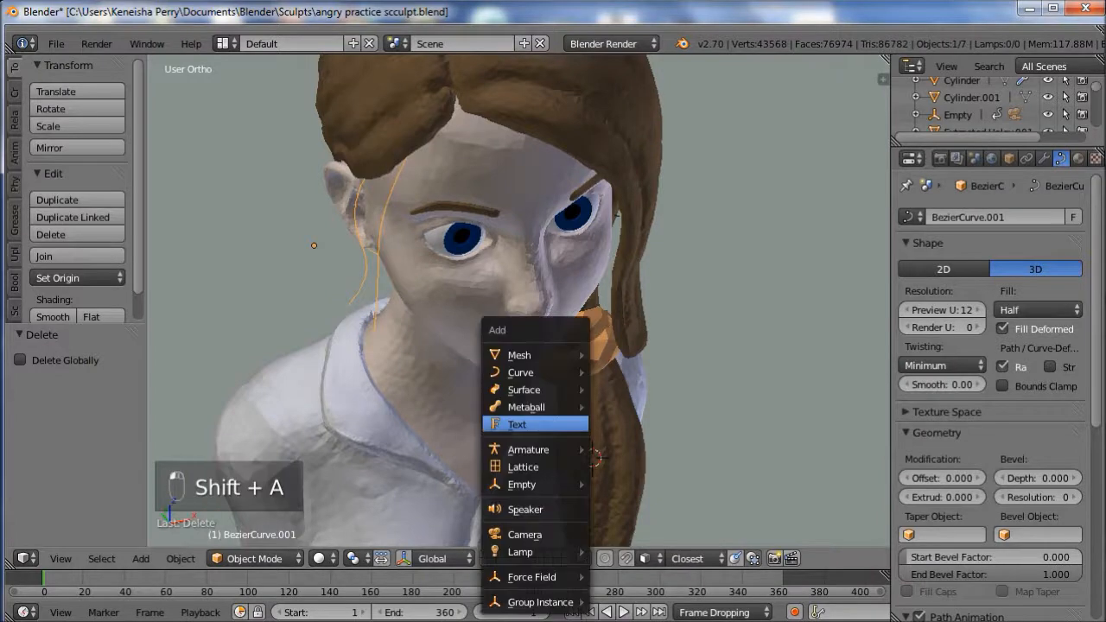
mouse_move(523, 372)
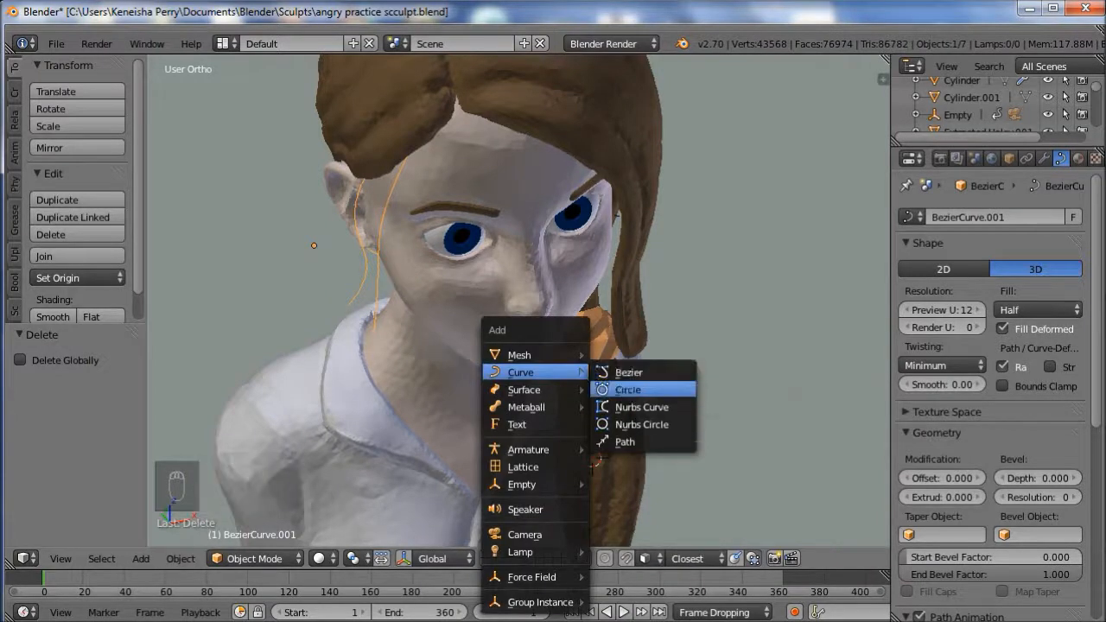
left_click(631, 390)
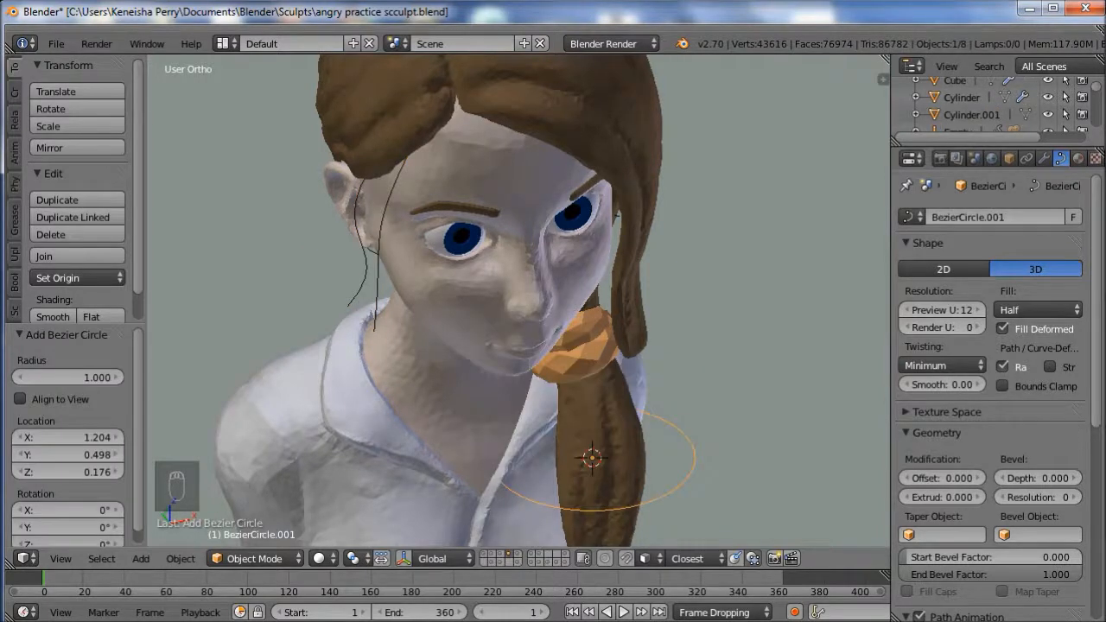
key("g")
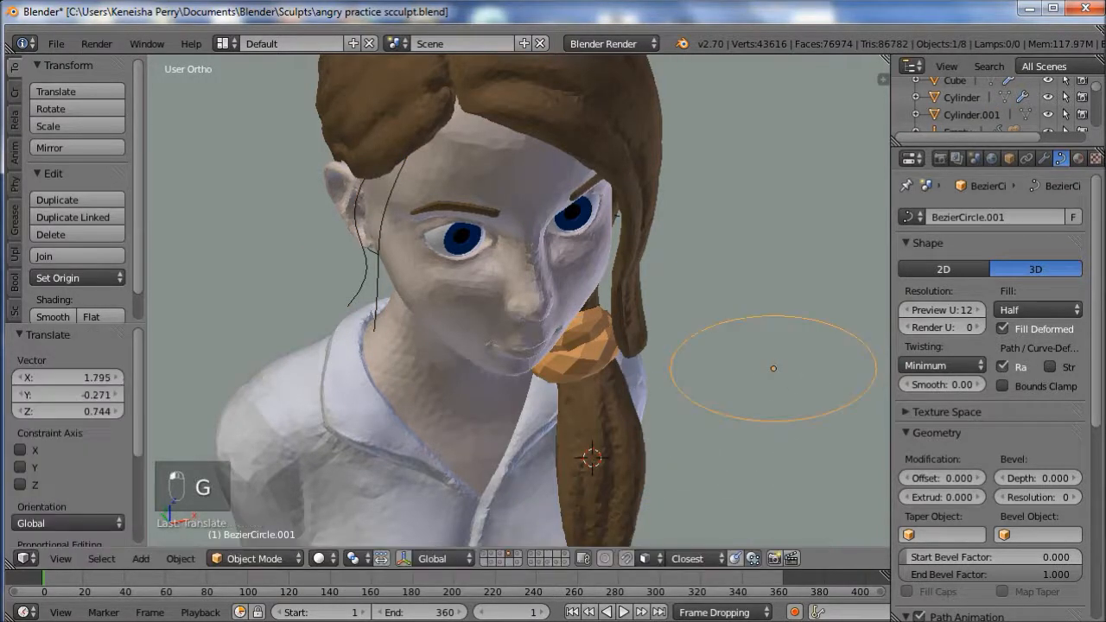
key("s")
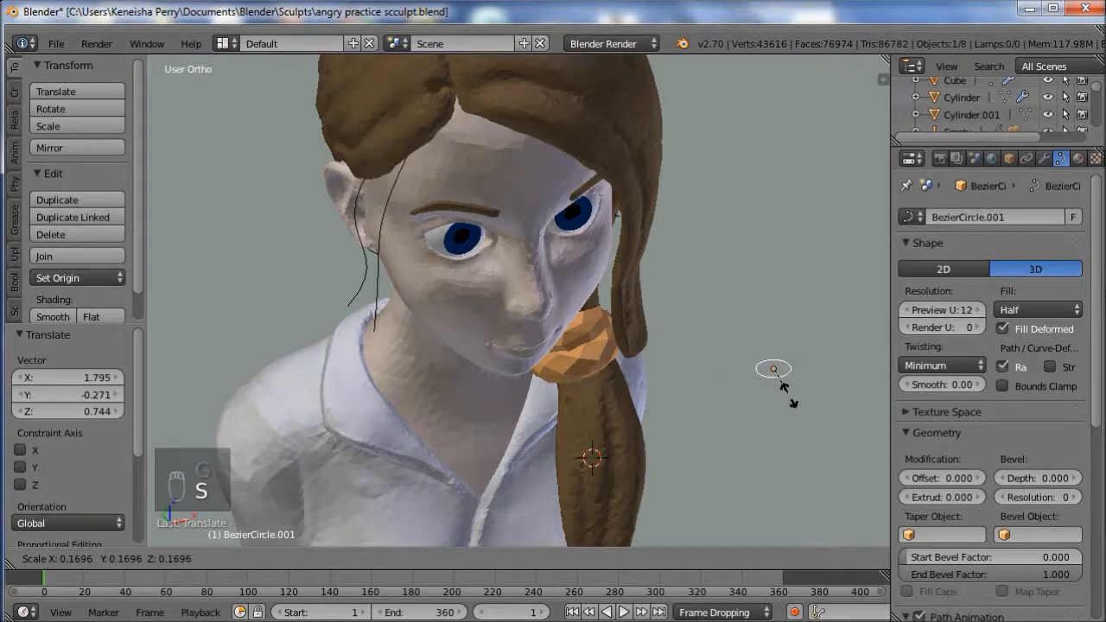
left_click(777, 376)
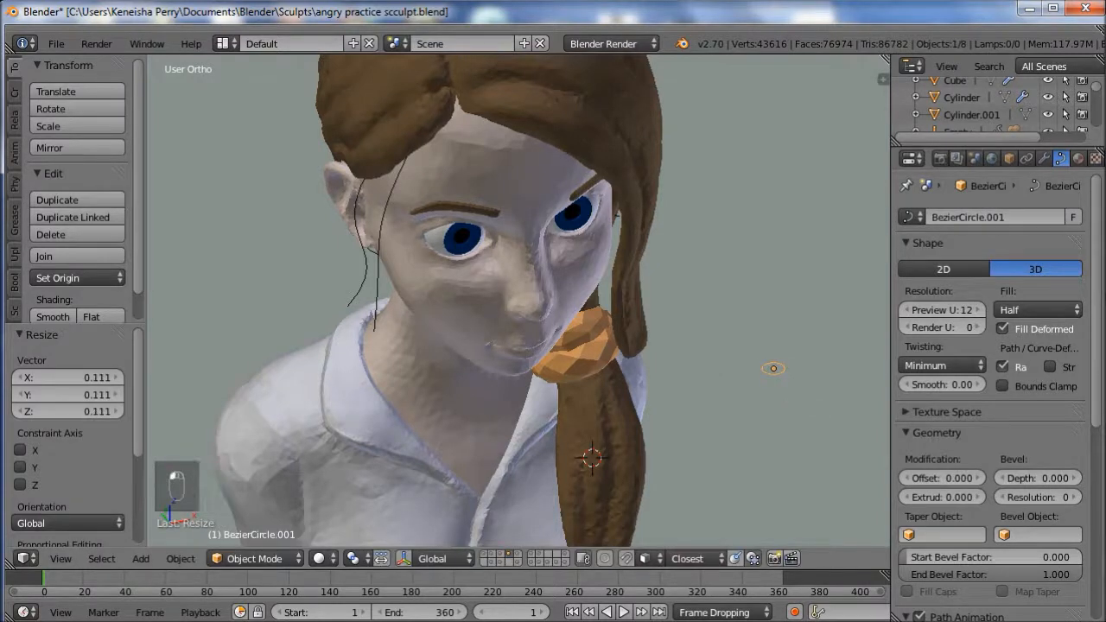
- Set BezierCircle.001 as the bevel object of the hair strand curve
right_click(368, 250)
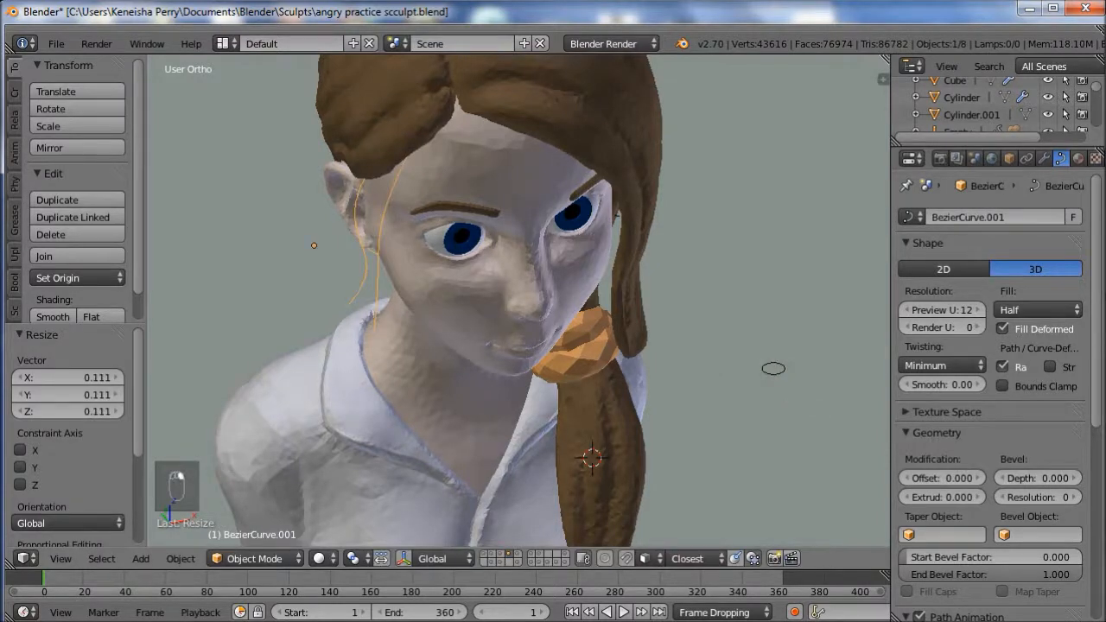
left_click(1038, 534)
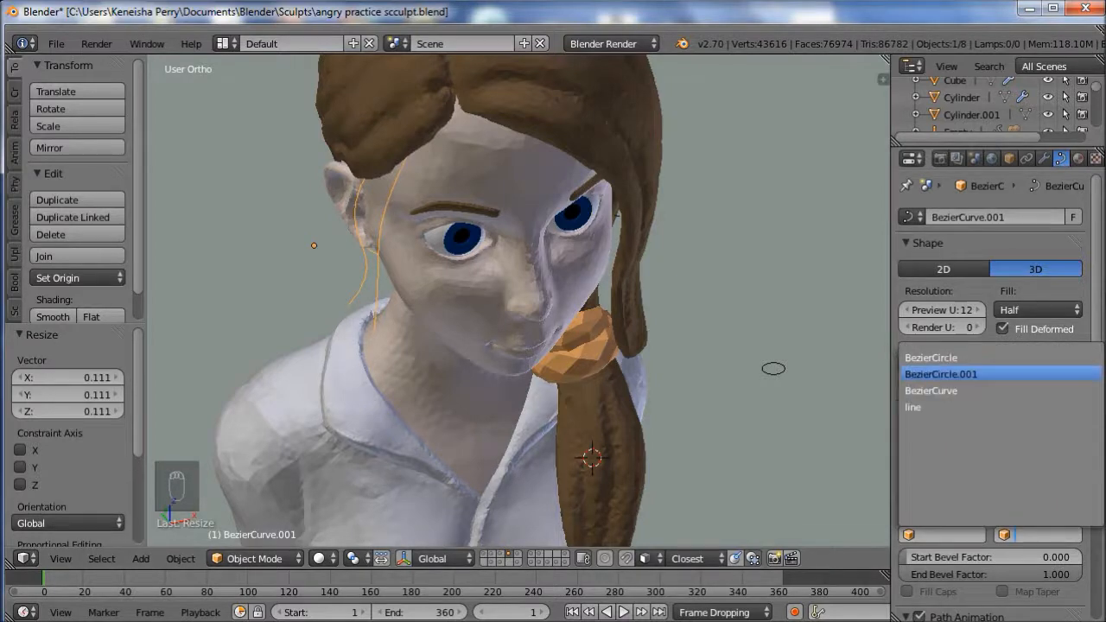
left_click(940, 375)
- Thin the hair strands by scaling the bevel circle beside the head to about 0.755
right_click(773, 369)
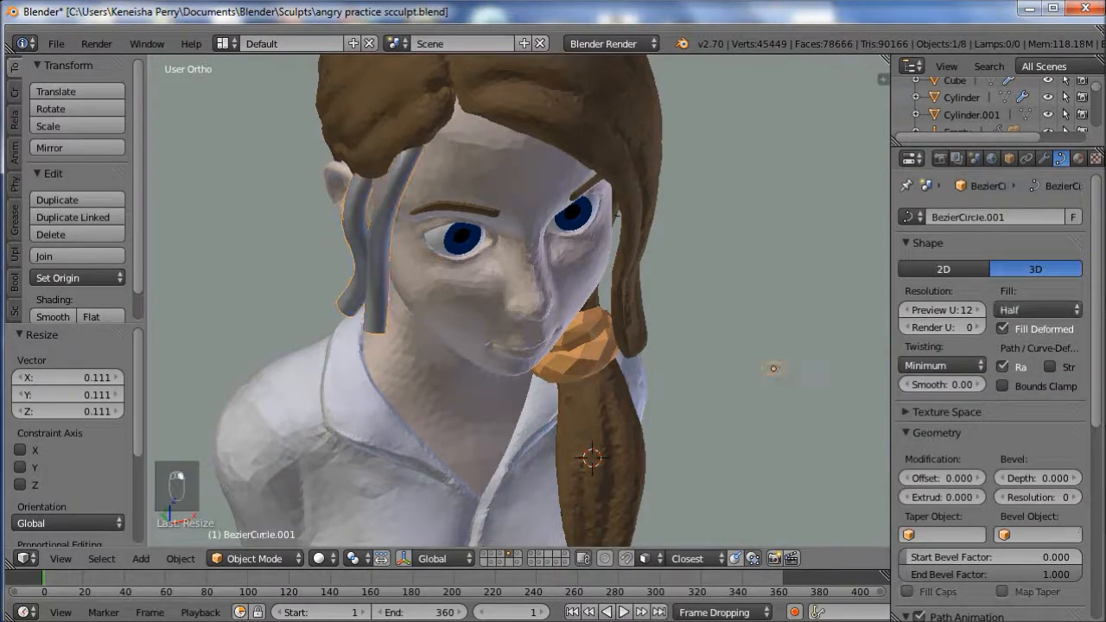
key("s")
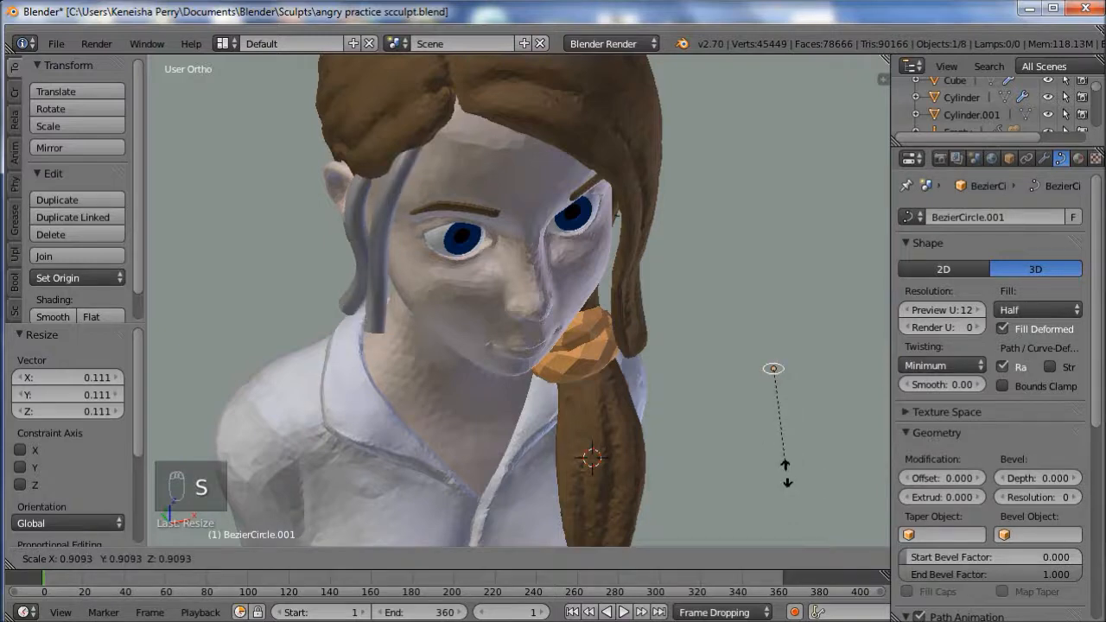
left_click(786, 457)
middle_click_drag(786, 457, 882, 415)
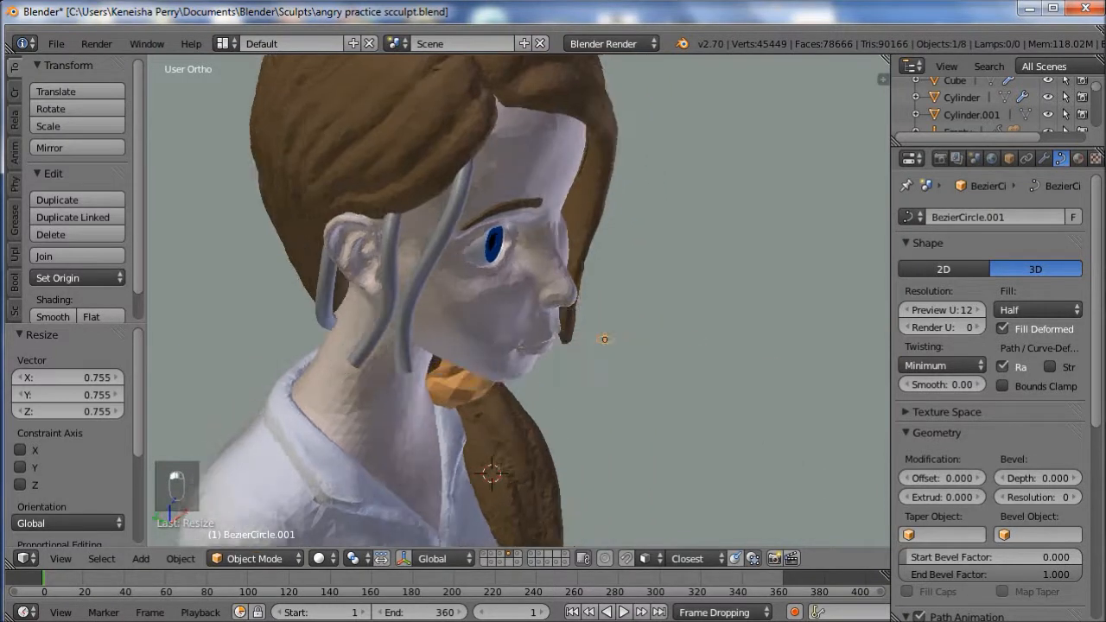
- Shade the hair strand curve flat and shrink the lower tips of the two front strands to about 0.55
right_click(414, 285)
left_click(91, 316)
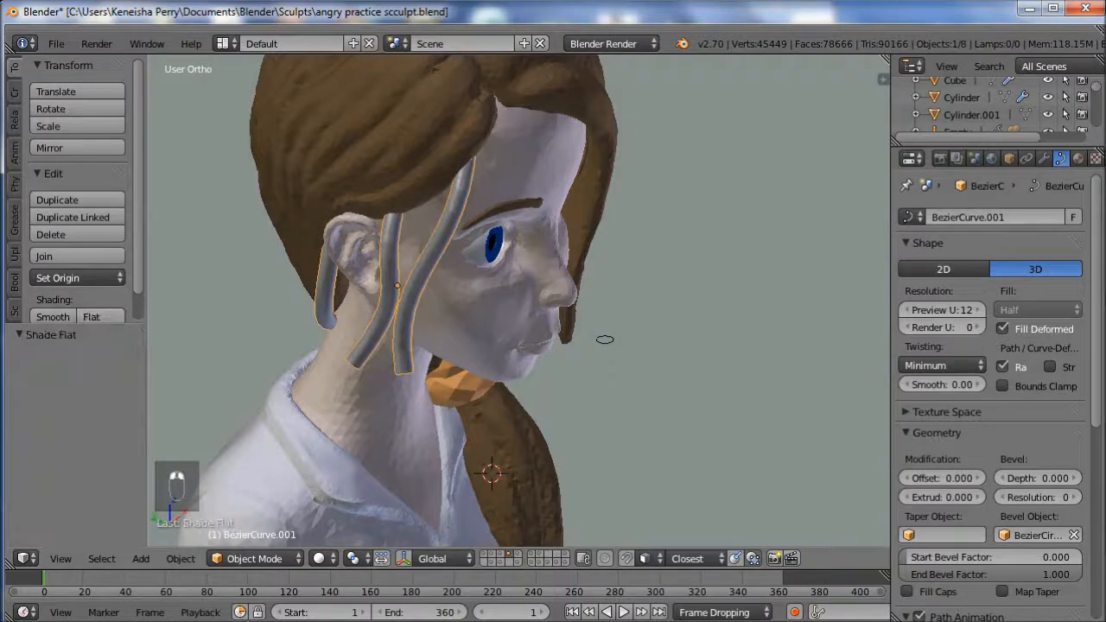
scroll(605, 339, "up", 2)
middle_click_drag(643, 358, 436, 472)
key("Tab")
right_click(428, 393)
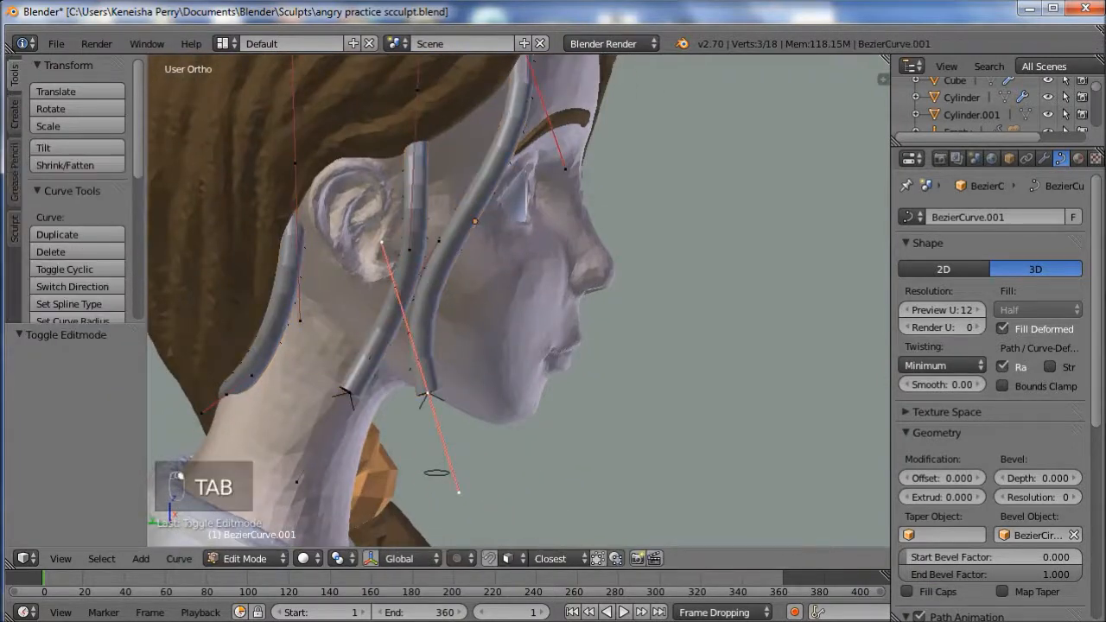
right_click(349, 394, "shift")
middle_click_drag(349, 393, 374, 410)
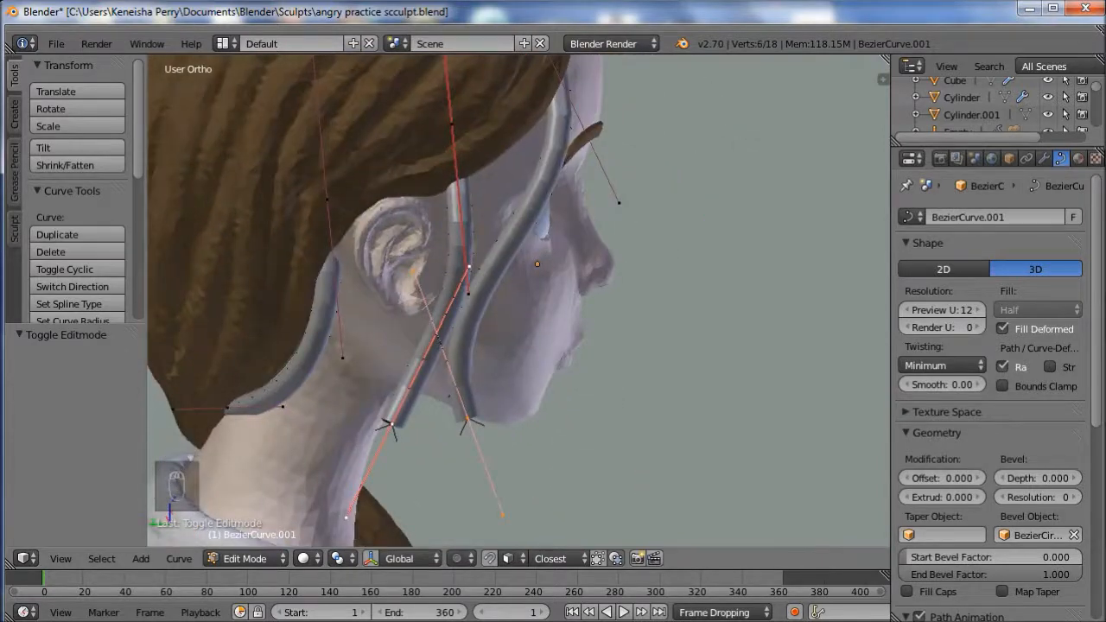
key("alt+s")
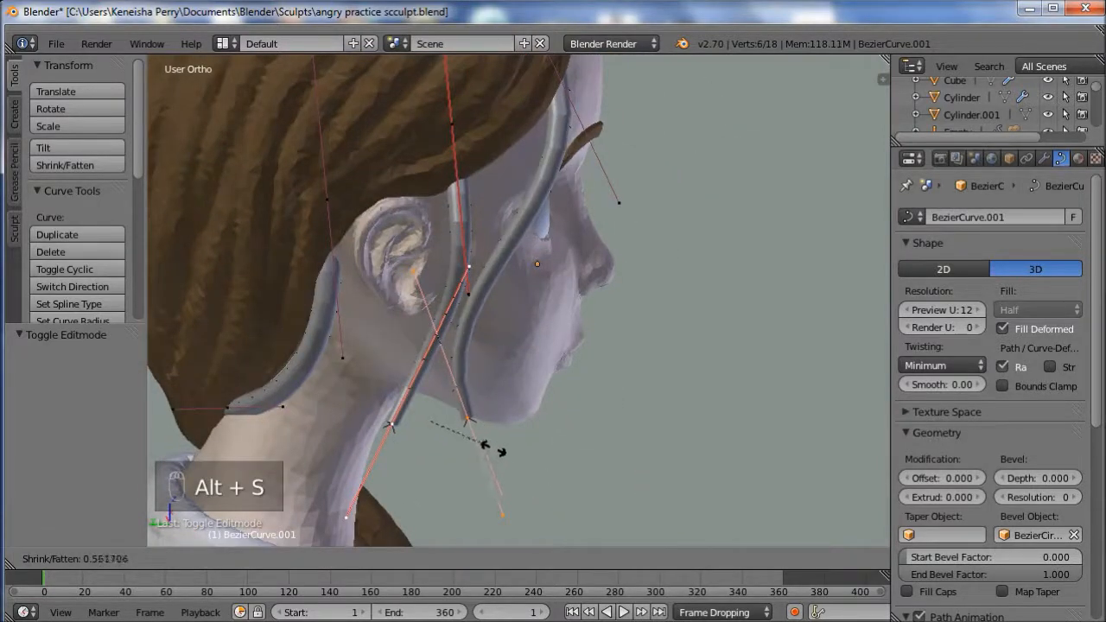
left_click(481, 441)
- Shrink the lower tip of the strand behind the ear to about 0.56
middle_click_drag(467, 346, 438, 362)
right_click(282, 391)
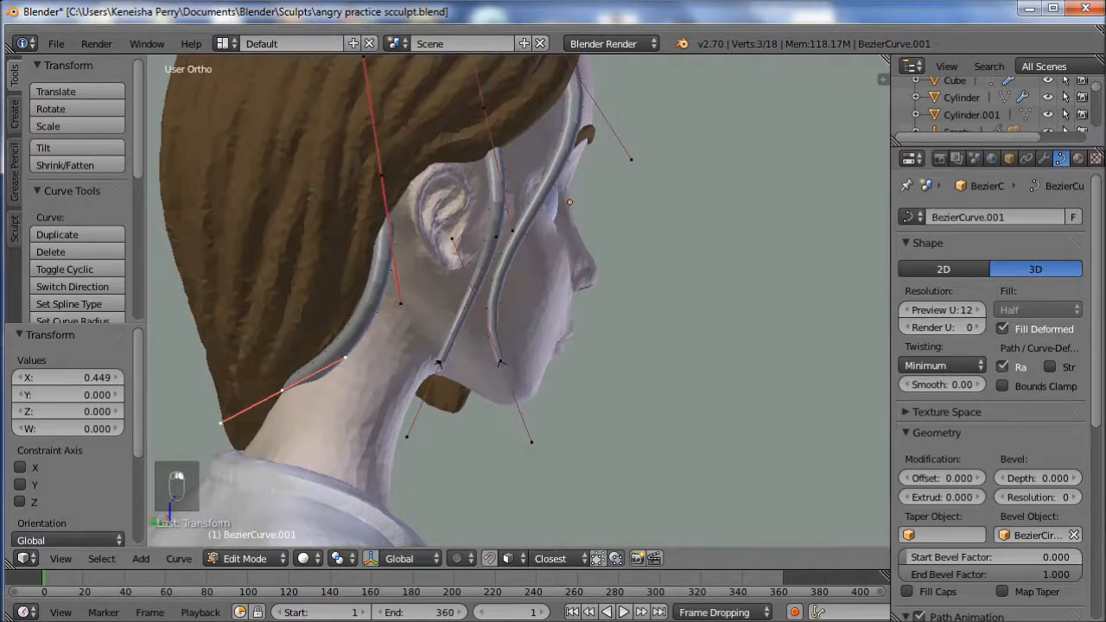
key("alt+s")
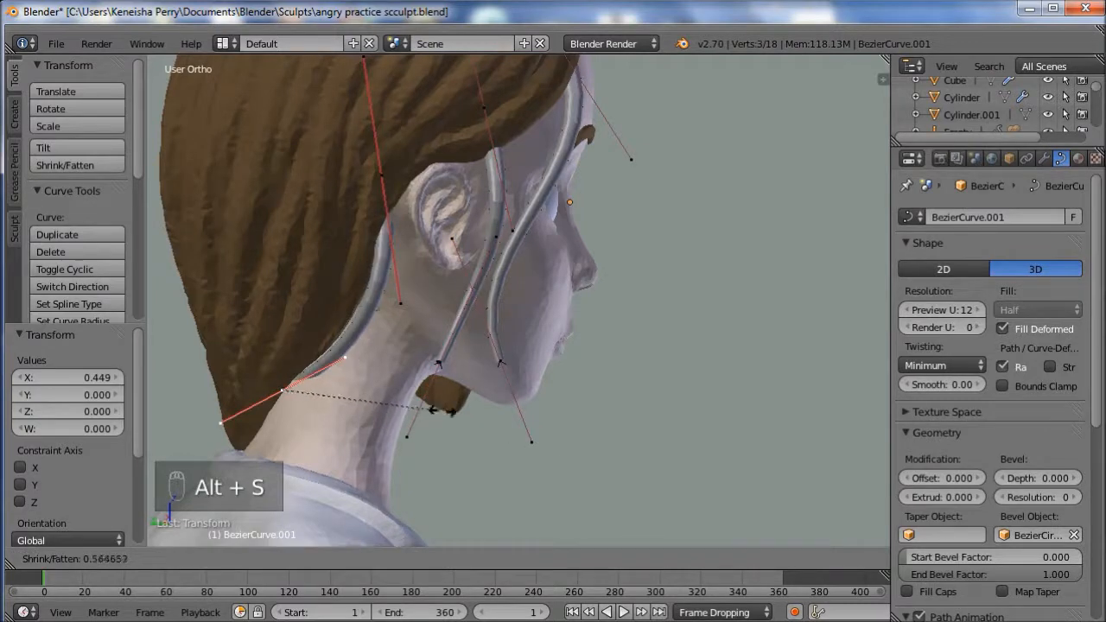
left_click(429, 412)
- Reposition the lower tip of the strand behind the ear so it follows the hairline at the nape
middle_click_drag(429, 411, 363, 380)
right_click_drag(281, 330, 271, 327)
middle_click_drag(272, 326, 319, 332)
right_click_drag(278, 376, 269, 374)
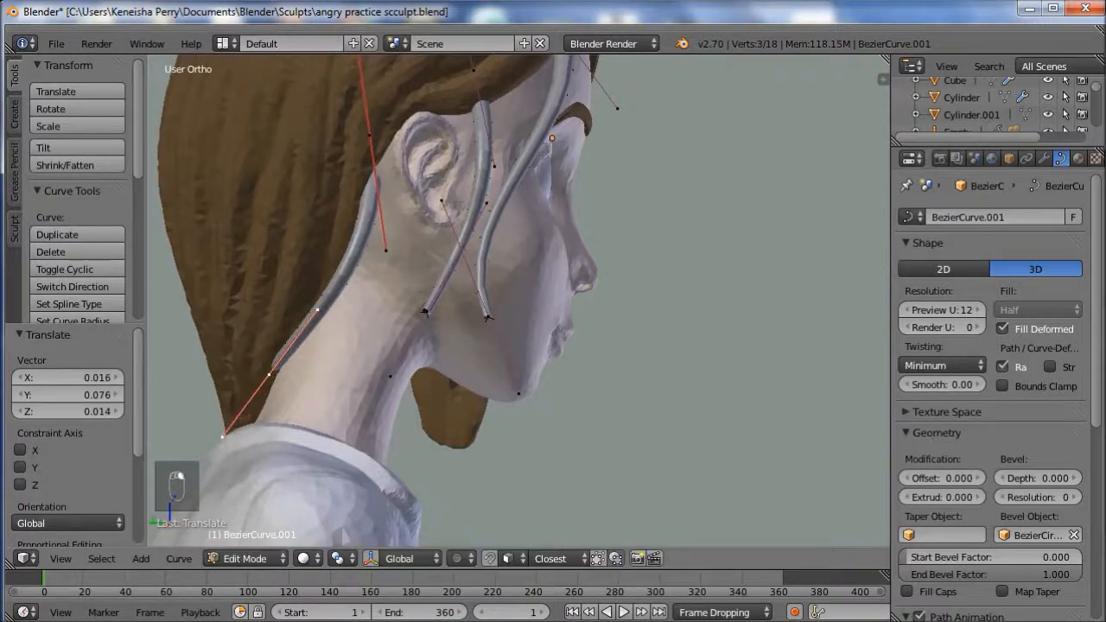
middle_click_drag(269, 375, 283, 414)
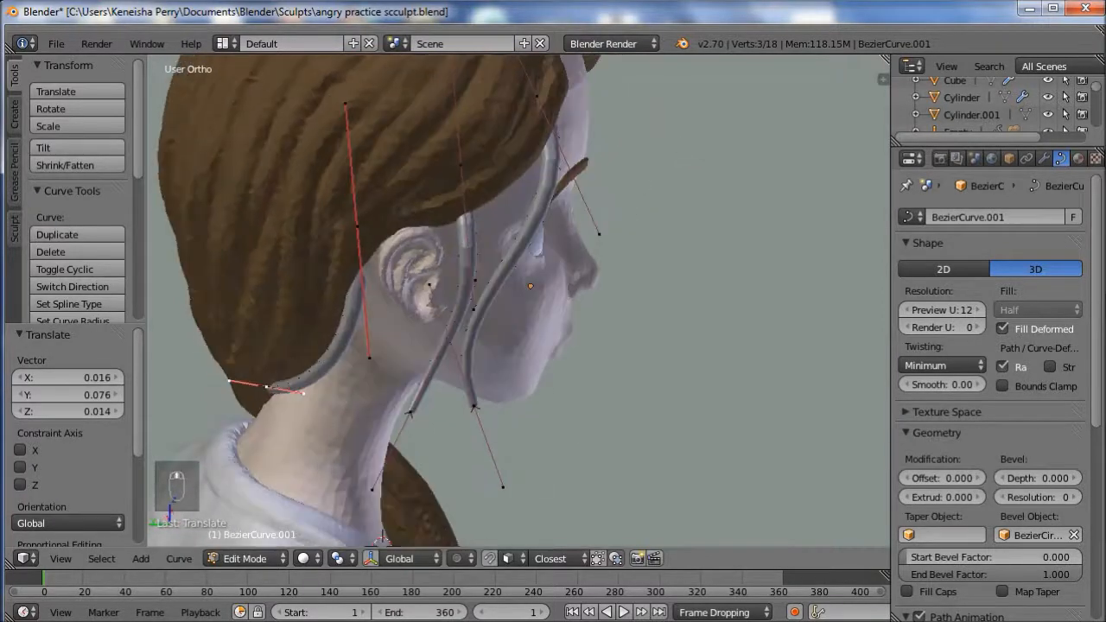
- Assign the existing H_haircol material to the hair strand curve
left_click(1078, 158)
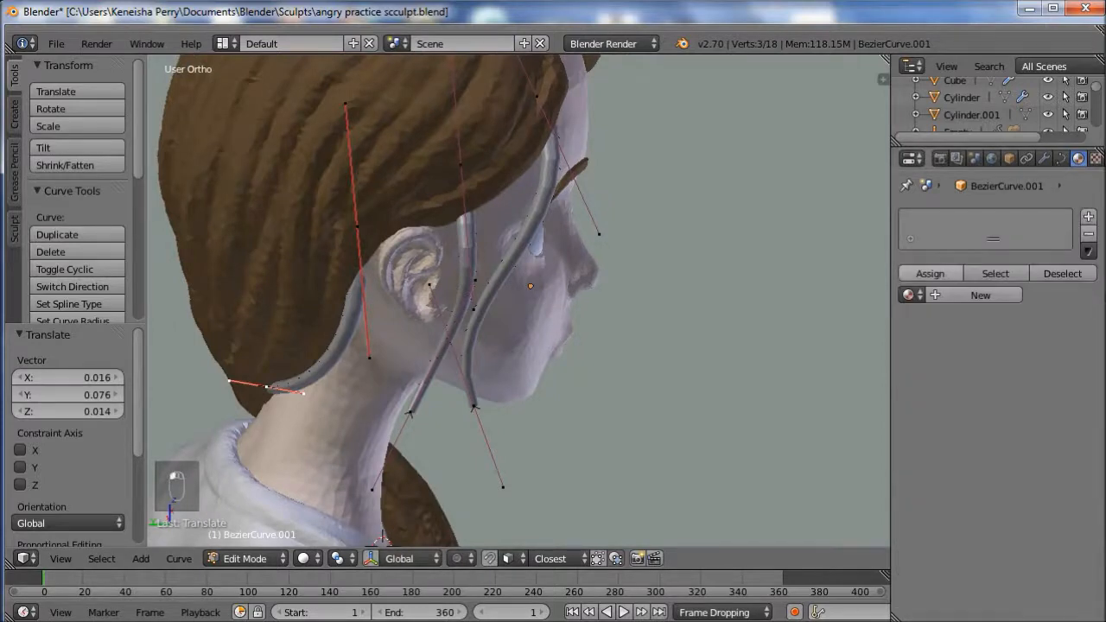
left_click(912, 294)
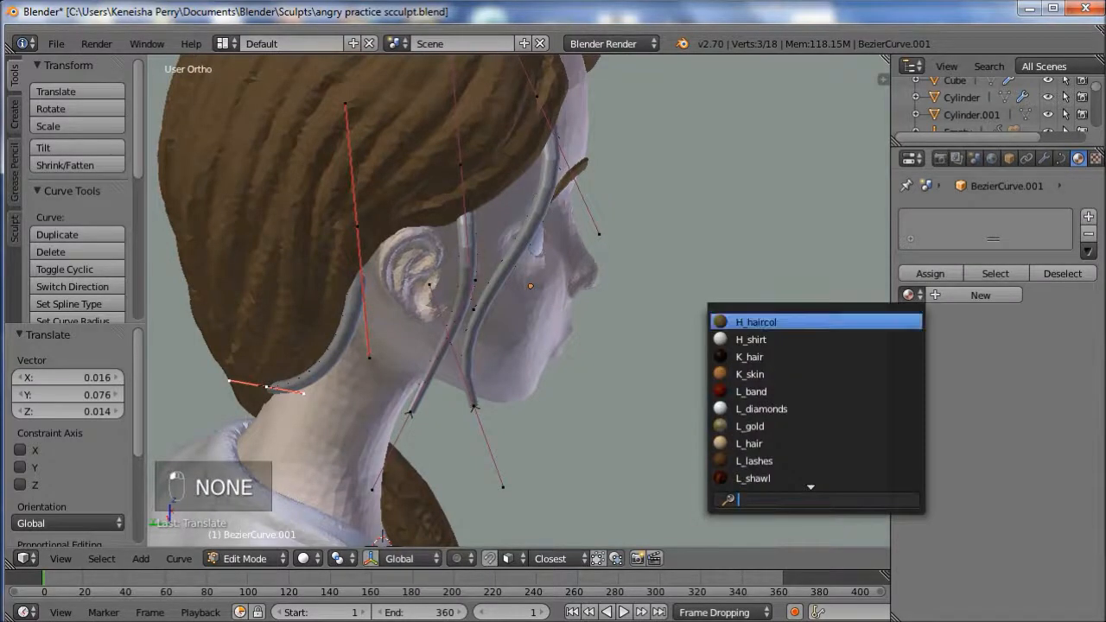
left_click(756, 322)
middle_click_drag(757, 321, 837, 491)
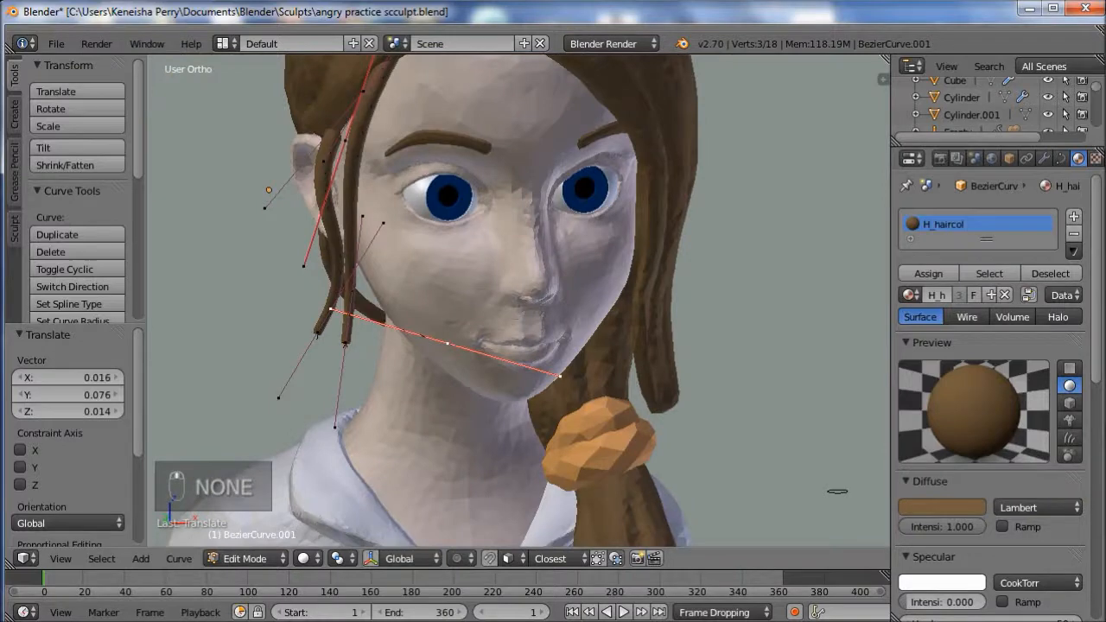
scroll(518, 300, "down", 2)
scroll(518, 301, "up", 2)
- Lower the tip of the strand in front of the ear by about 0.28
middle_click_drag(518, 329, 583, 296)
right_click_drag(307, 341, 301, 374)
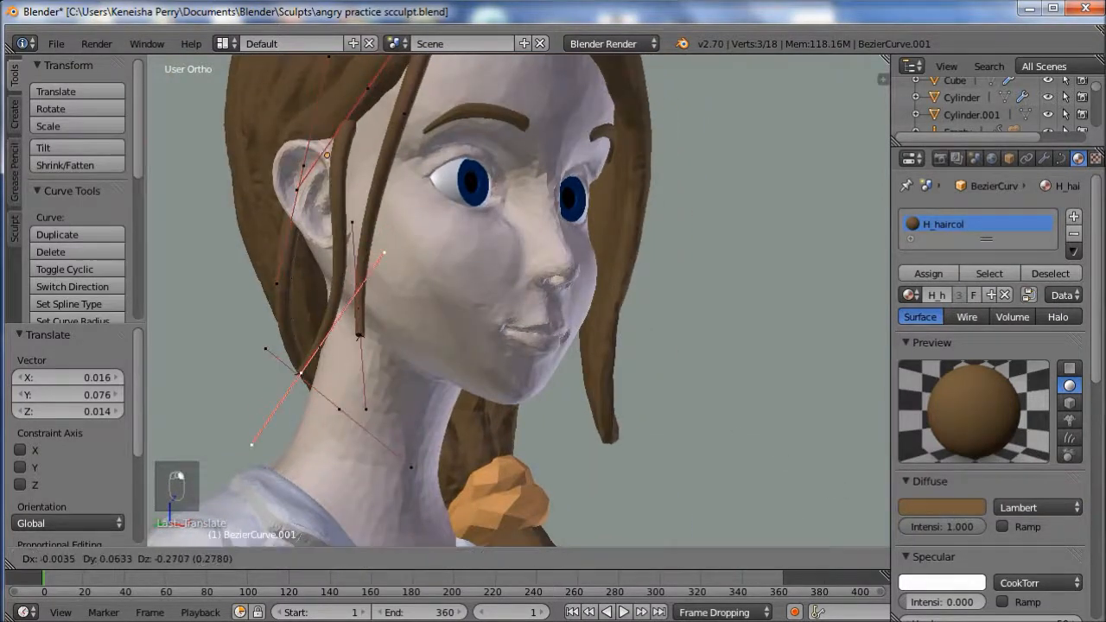
left_click(300, 374)
- Examine the coloured strands from the front and side, with the curve deselected outside Edit Mode
middle_click_drag(244, 518, 147, 530)
scroll(519, 301, "down", 5)
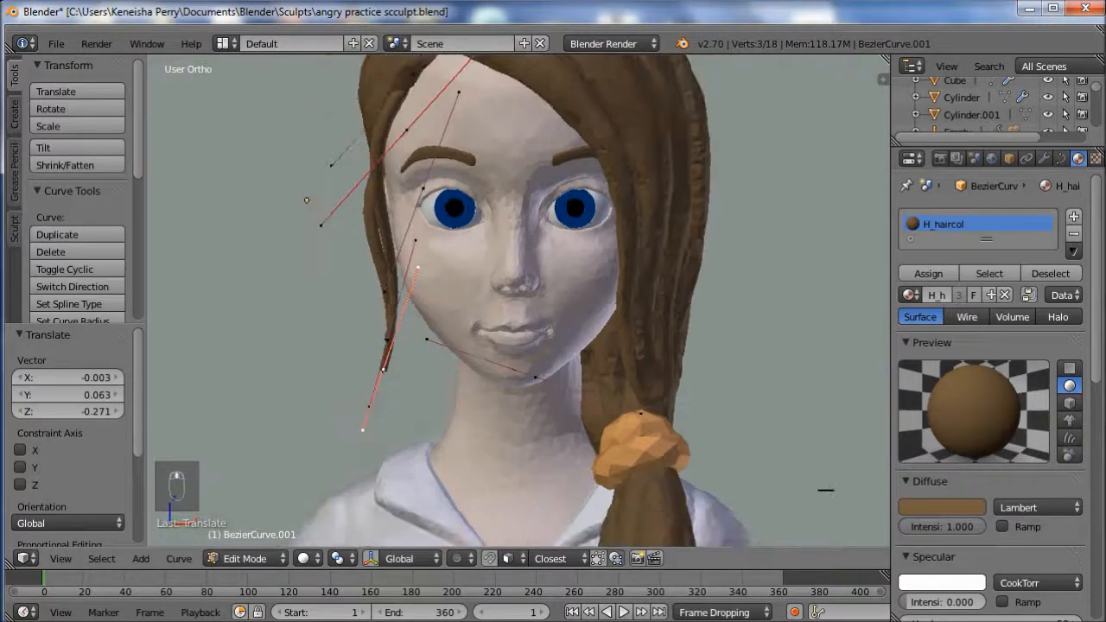
key("KP_1")
middle_click_drag(644, 438, 747, 432)
scroll(518, 301, "up", 4)
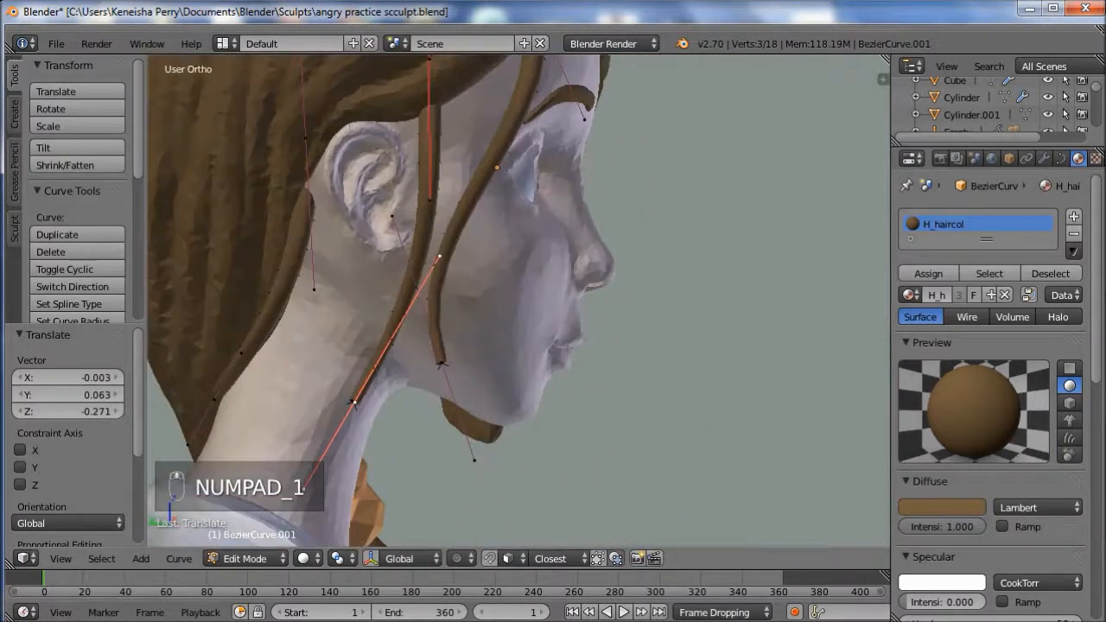
scroll(518, 299, "down", 2)
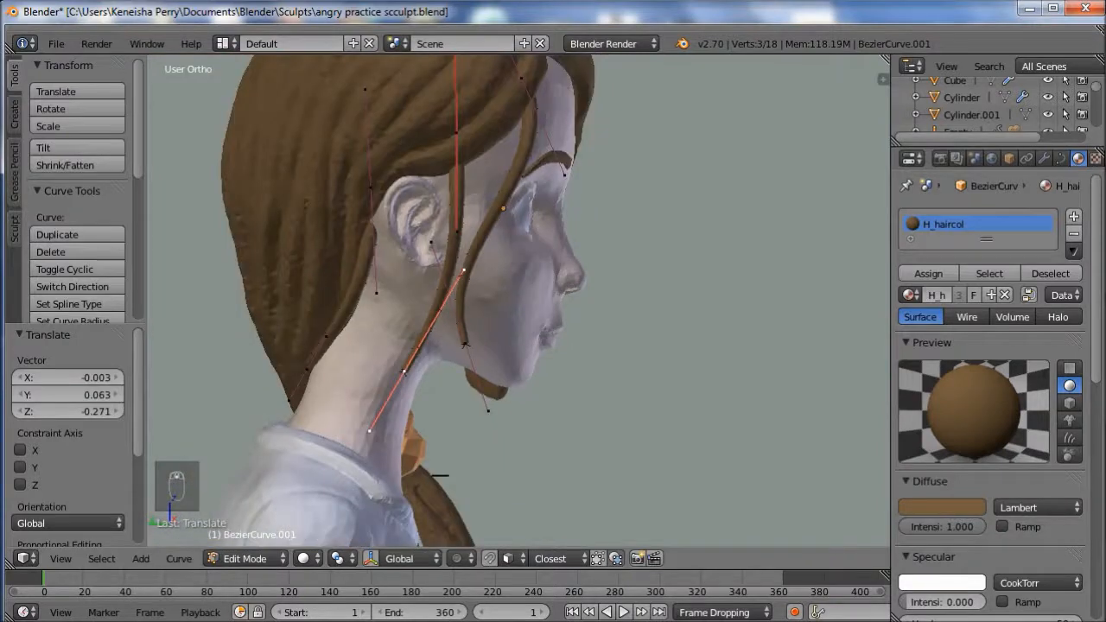
middle_click_drag(439, 474, 691, 410)
scroll(818, 476, "down", 2)
key("Tab")
key("a")
key("a")
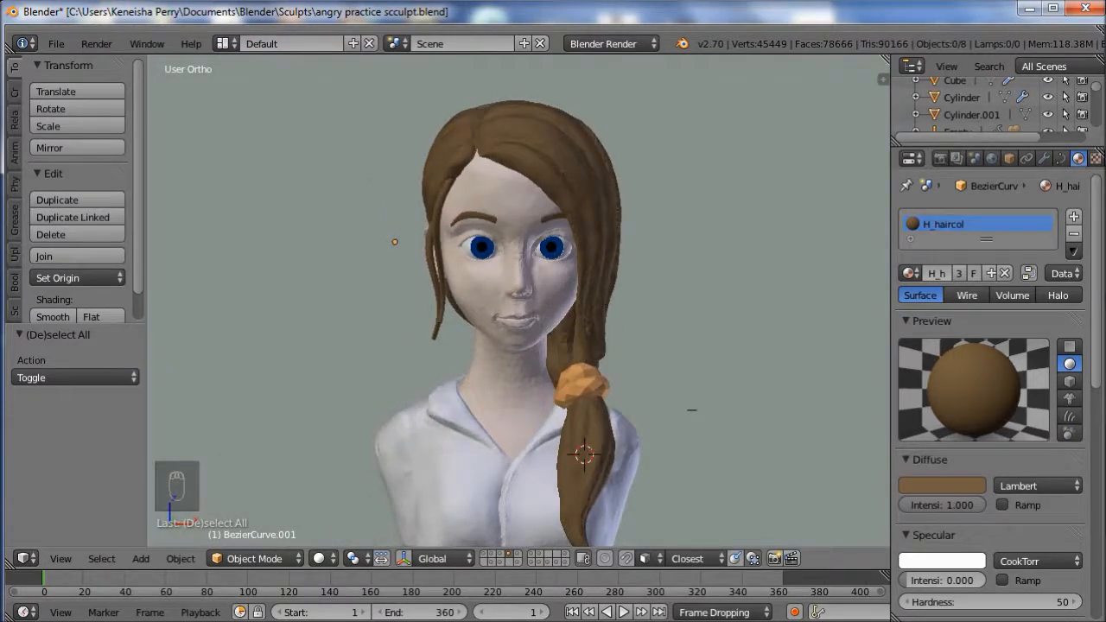
- Bend the lower end of the ear strand toward the neck by moving its tip point and upper handle
key("Tab")
middle_click_drag(691, 410, 625, 375)
scroll(625, 375, "up", 3)
middle_click_drag(702, 435, 885, 524)
right_click_drag(365, 375, 389, 379)
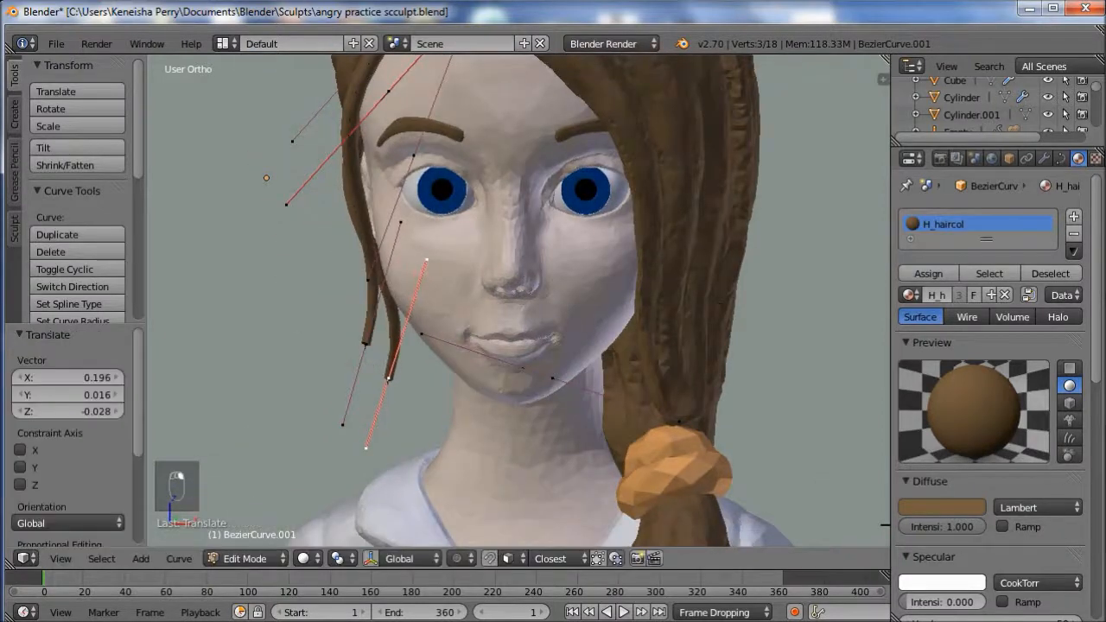
key("g")
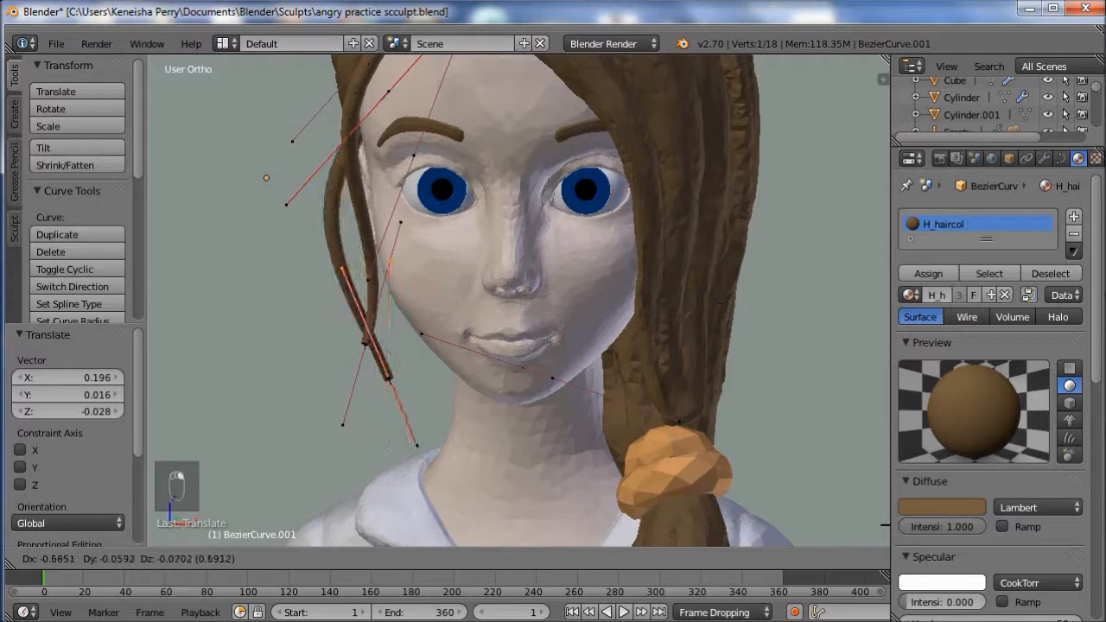
key("Return")
key("g")
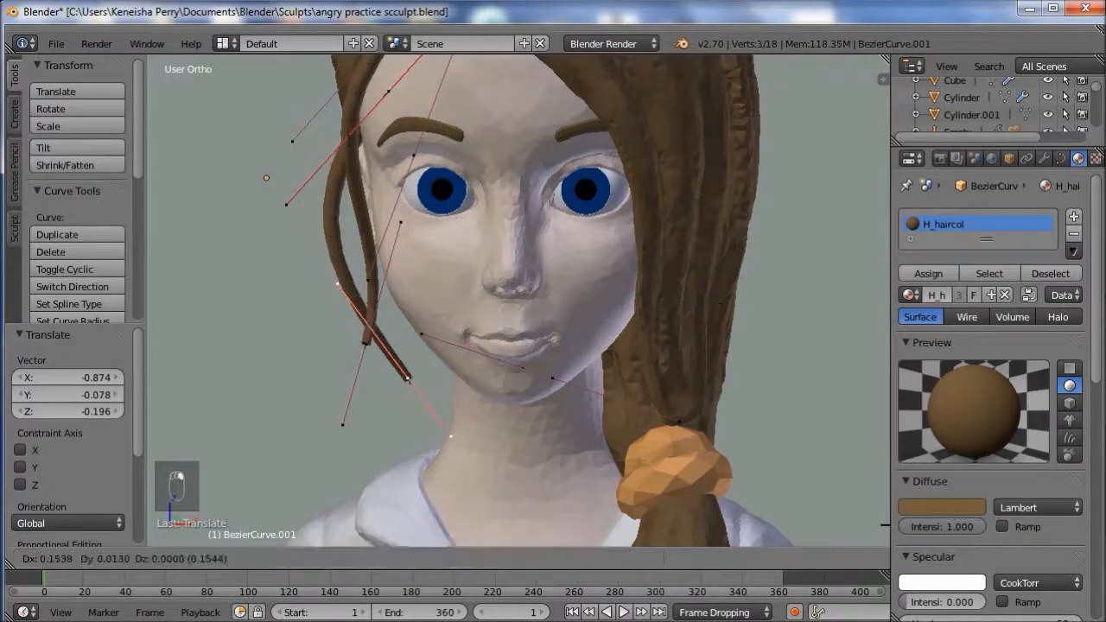
key("Return")
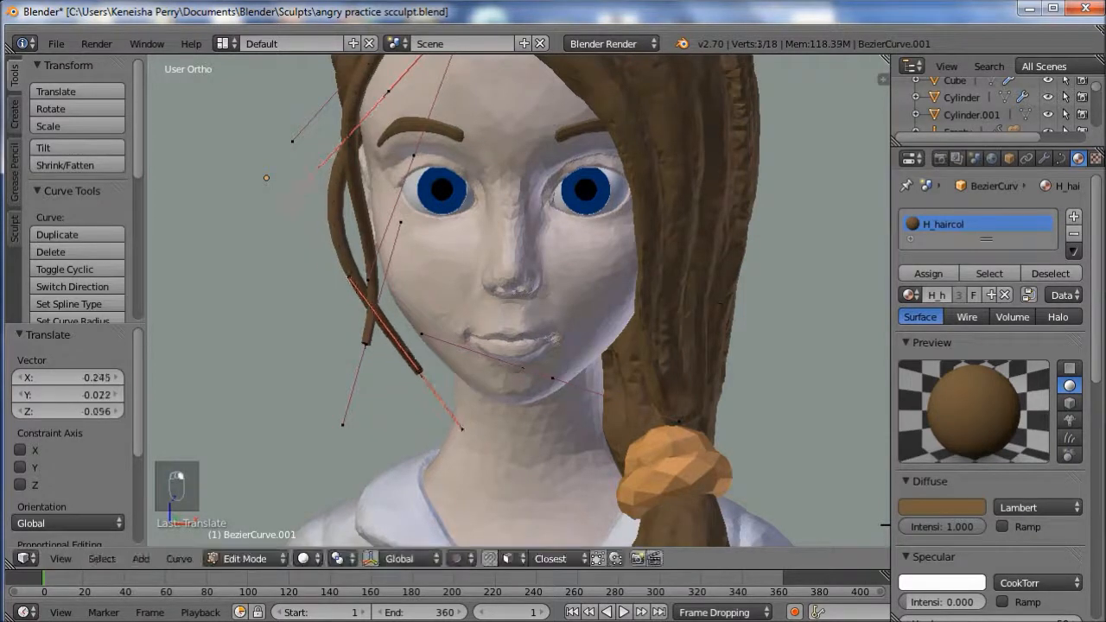
- Smooth the ear strand's bend by adjusting the root point's lower handle and the tip's upper handle
right_click_drag(283, 207, 322, 204)
left_click(307, 195)
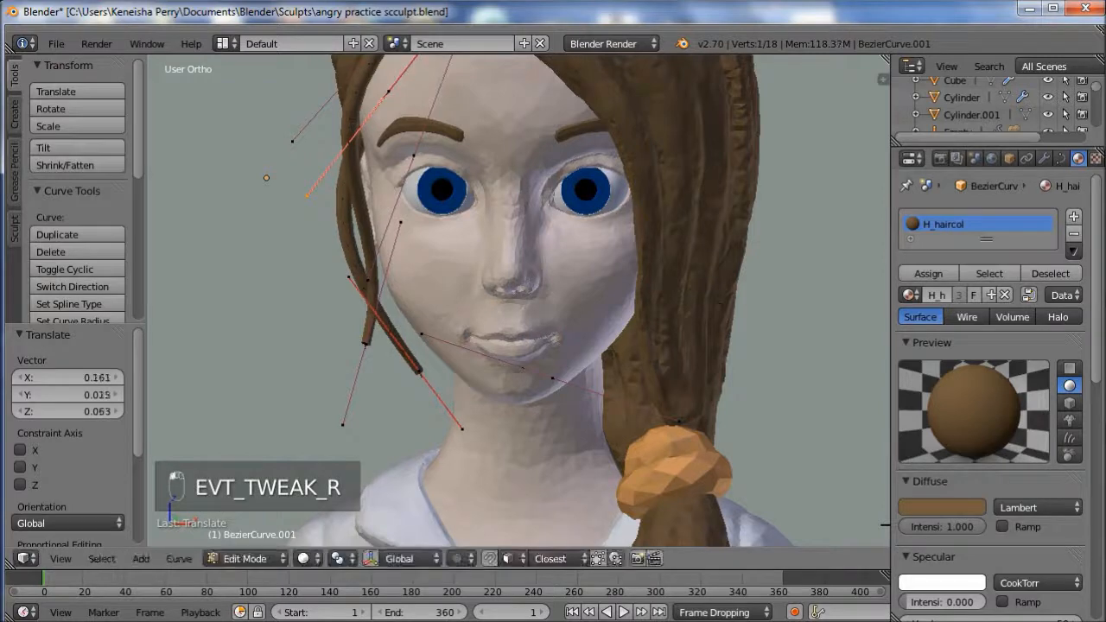
right_click_drag(306, 196, 309, 192)
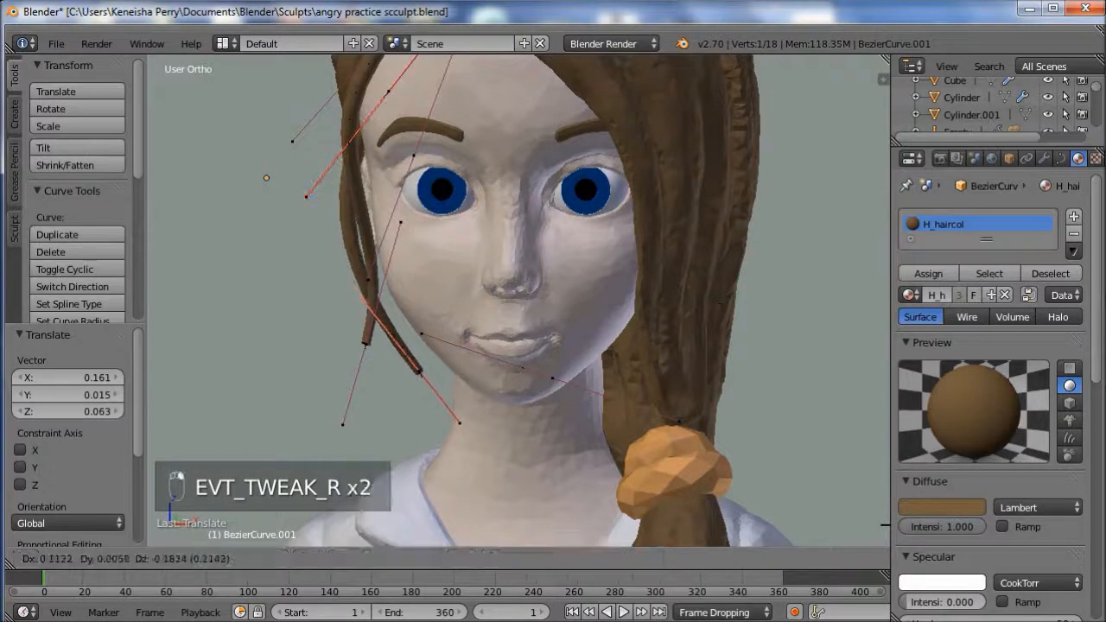
left_click(361, 292)
- Examine the reshaped strands against the whole bust in front view
middle_click_drag(361, 292, 558, 295)
middle_click_drag(567, 480, 858, 490)
key("KP_1")
key("Tab")
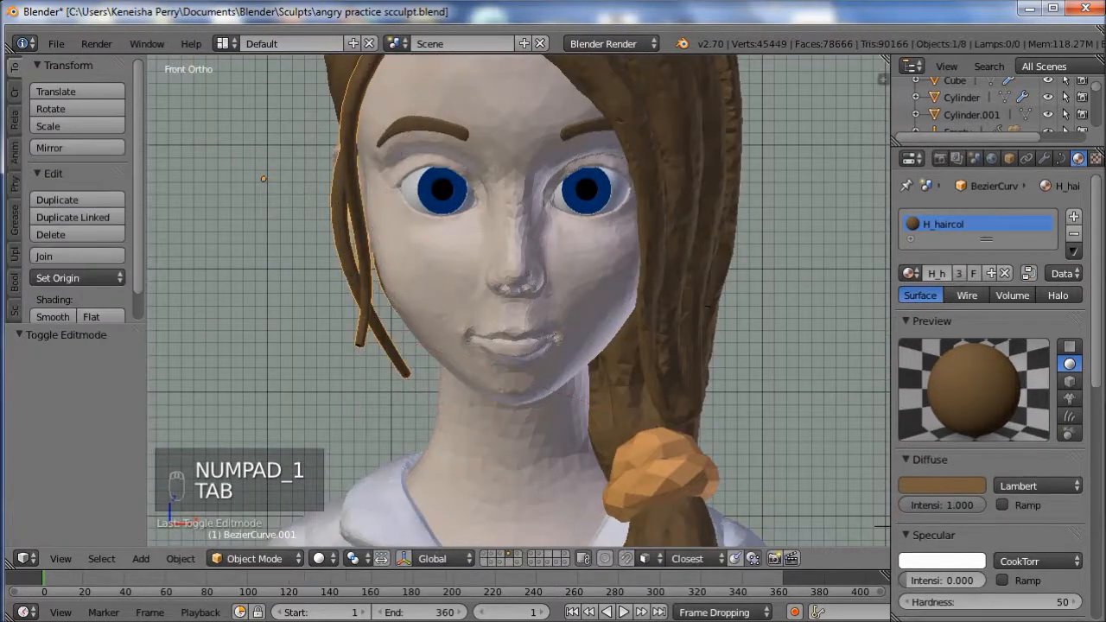
key("a")
key("a")
scroll(604, 352, "down", 8)
scroll(604, 353, "up", 8)
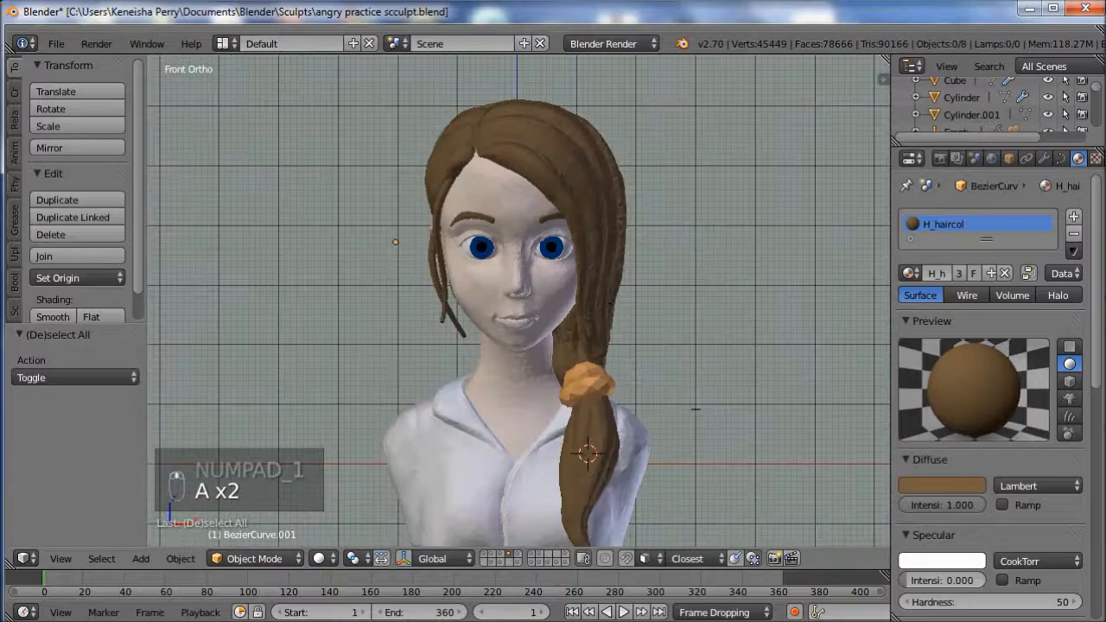
- Taper the lower tips of both front strands further by shrinking their radius together
key("Tab")
right_click(359, 345, "shift")
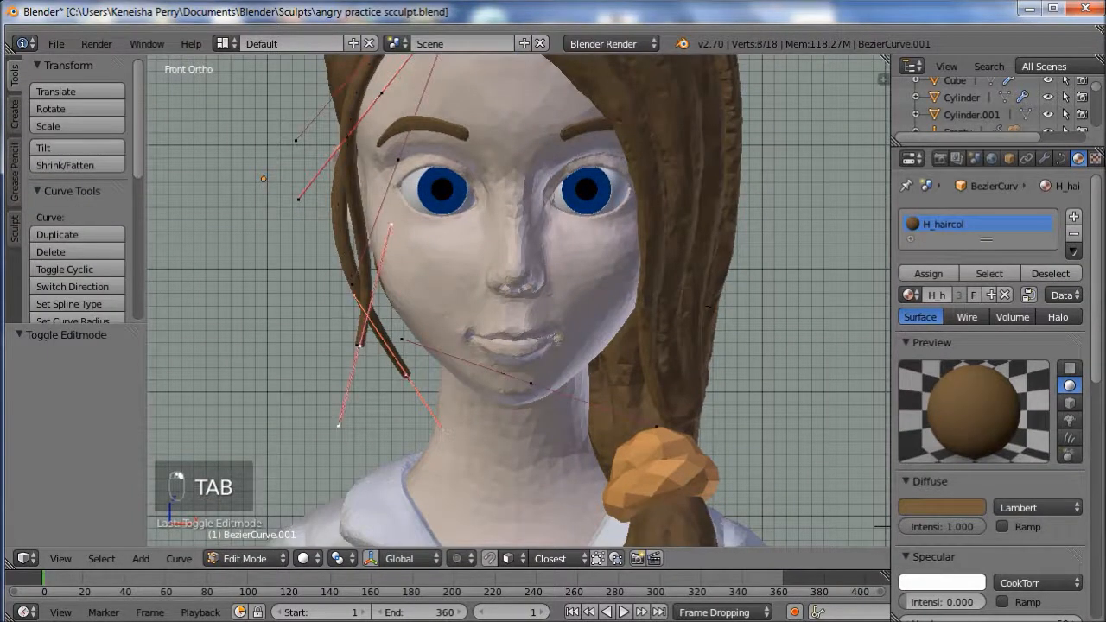
key("alt+s")
left_click(519, 423)
key("Tab")
scroll(518, 423, "down", 5)
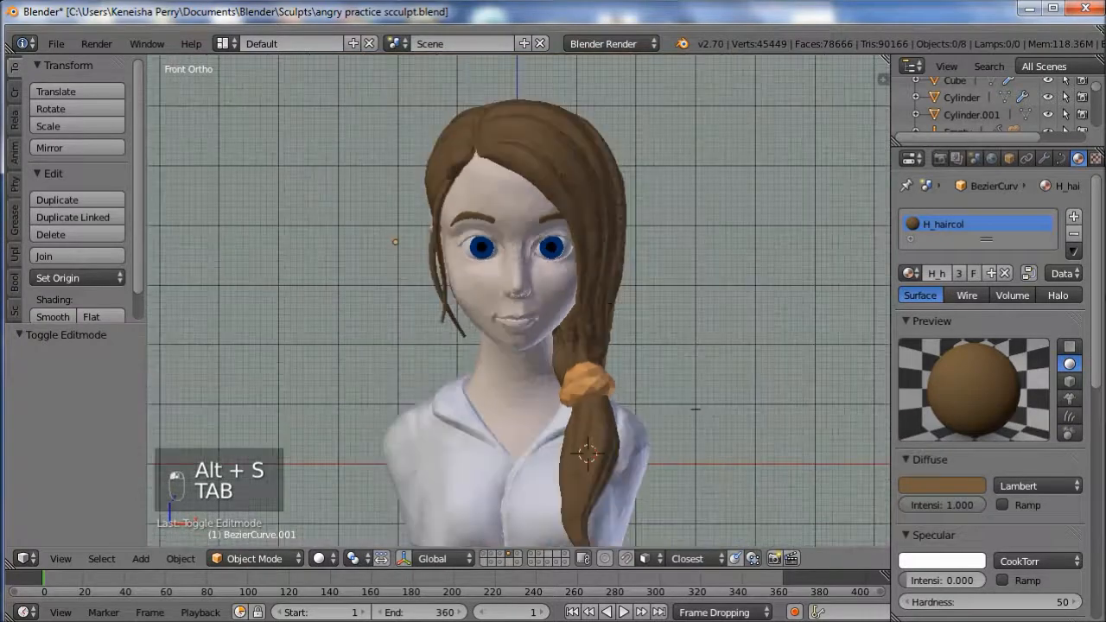
- Duplicate both control points of the front strand and place the copy over the forehead
mouse_move(640, 395)
middle_mouse_down()
mouse_move(630, 375)
mouse_move(645, 375)
middle_mouse_up()
scroll(774, 455, "up", 3)
middle_click_drag(774, 454, 739, 474)
key("Tab")
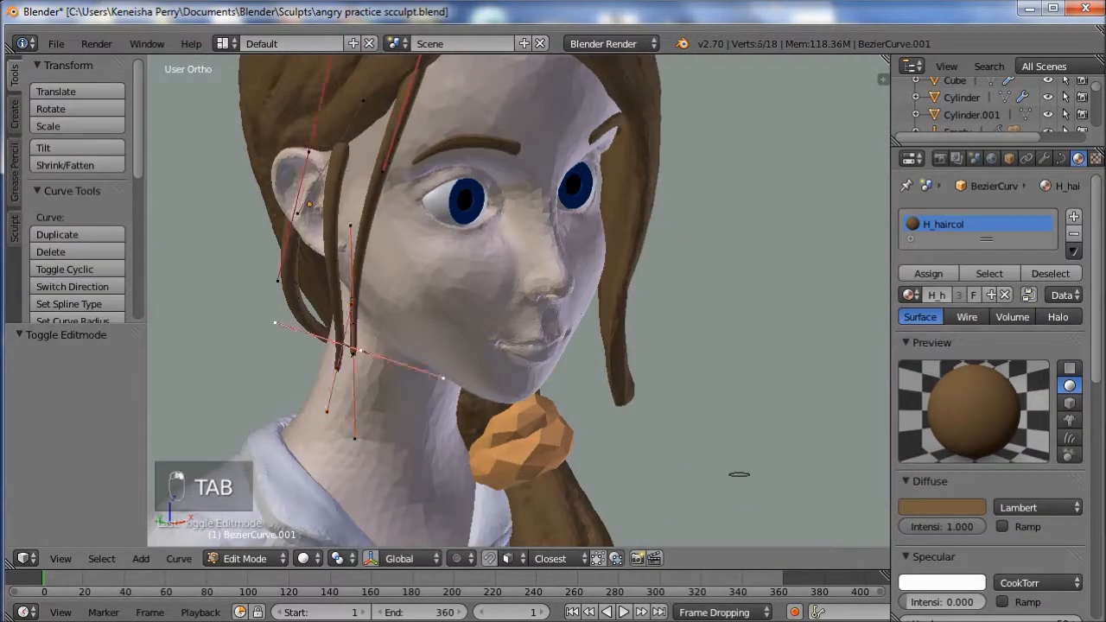
middle_click_drag(739, 474, 736, 497)
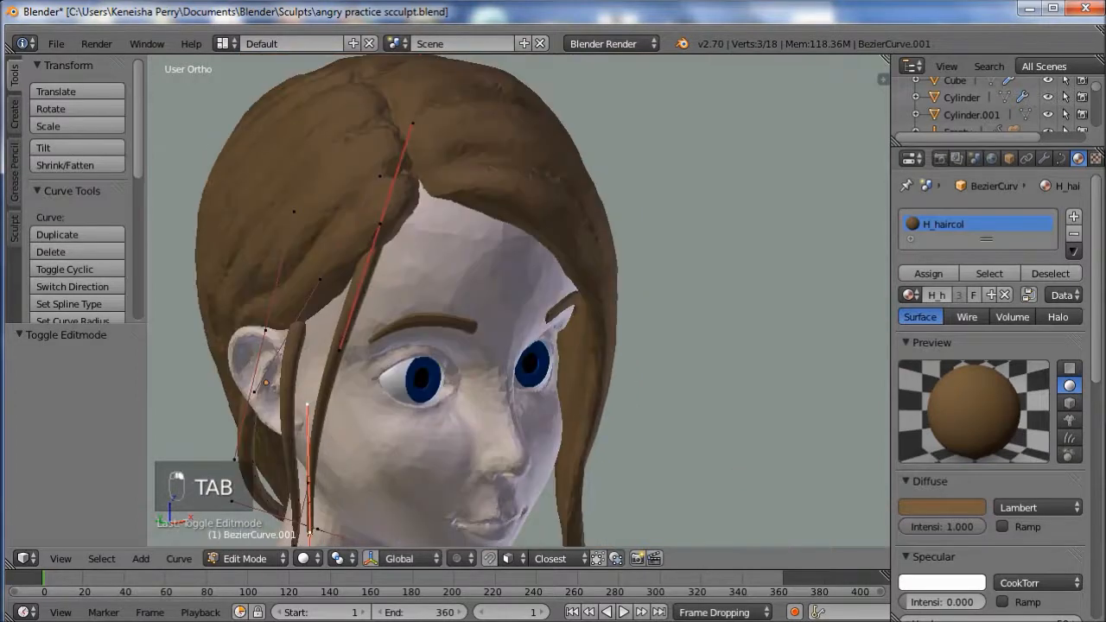
right_click(380, 224, "shift")
scroll(519, 301, "down", 2)
key("shift+d")
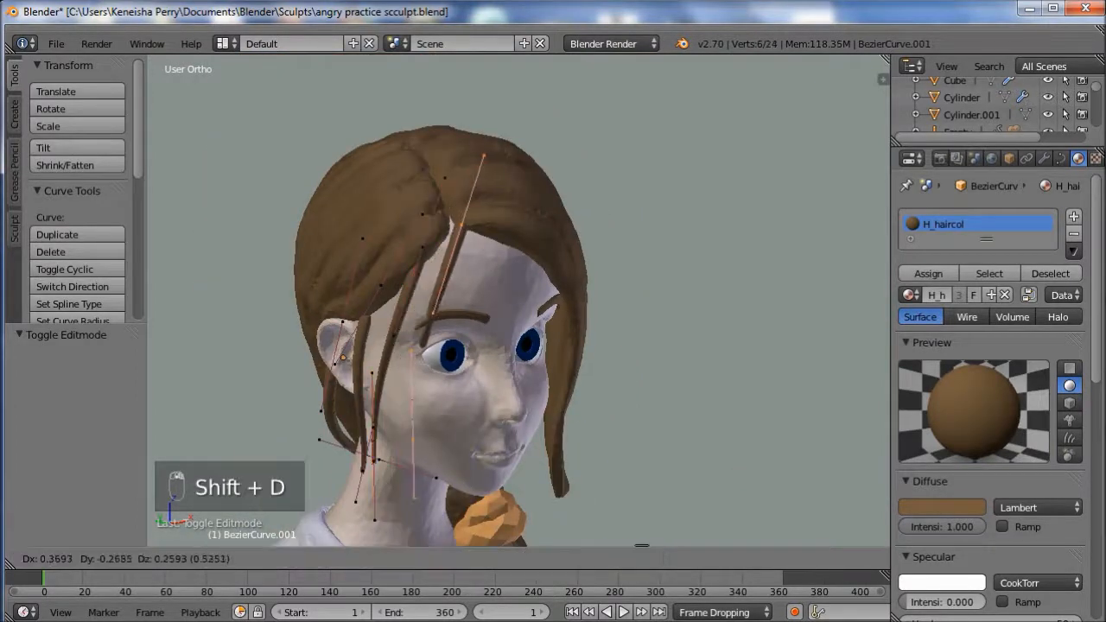
left_click(642, 546)
- Shorten the forehead strand by raising its lower point, then shift its root and root handle toward the hairline
middle_click_drag(642, 545, 494, 546)
right_click_drag(470, 445, 550, 366)
key("g")
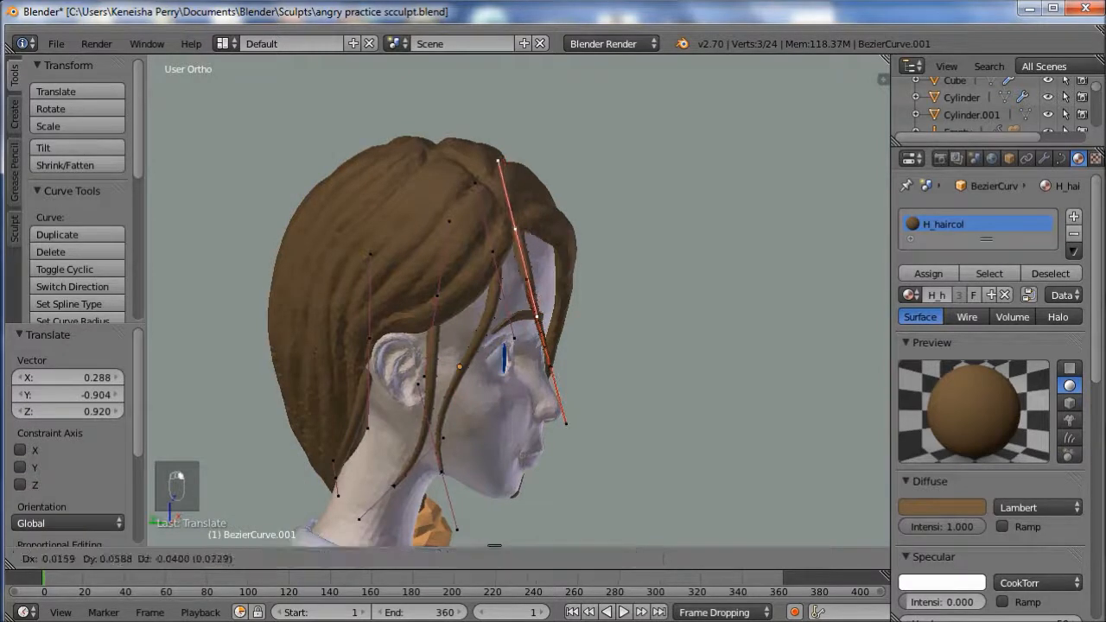
left_click(494, 546)
right_click_drag(521, 317, 525, 268)
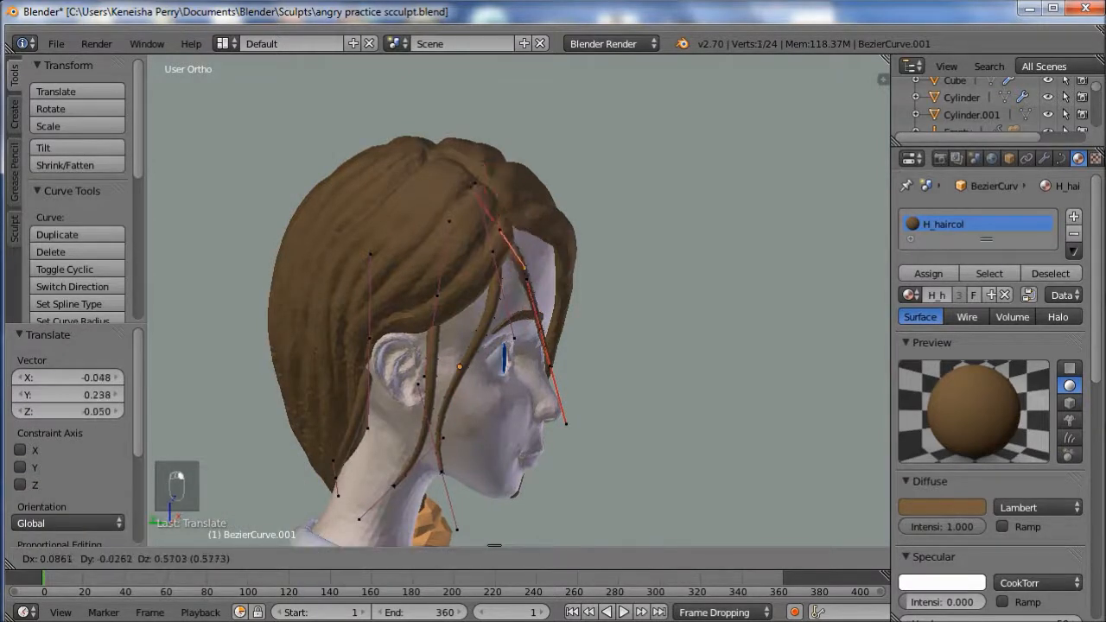
left_click(495, 546)
- Move the forehead strand's lower point up toward the temple and reposition its upper handle
middle_click_drag(495, 546, 290, 553)
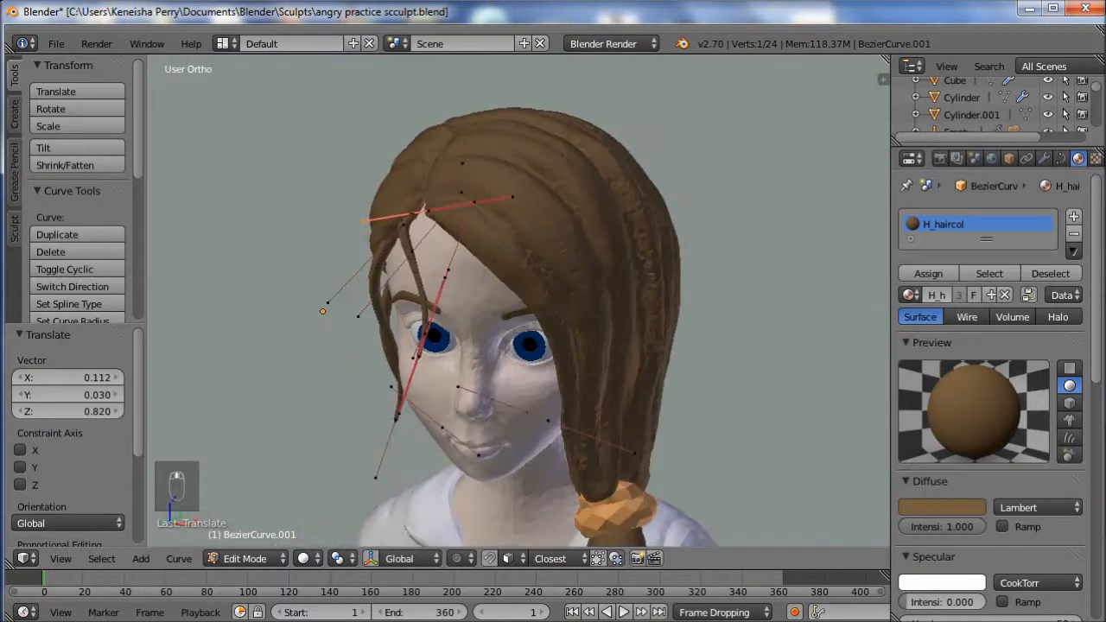
right_click_drag(419, 355, 365, 350)
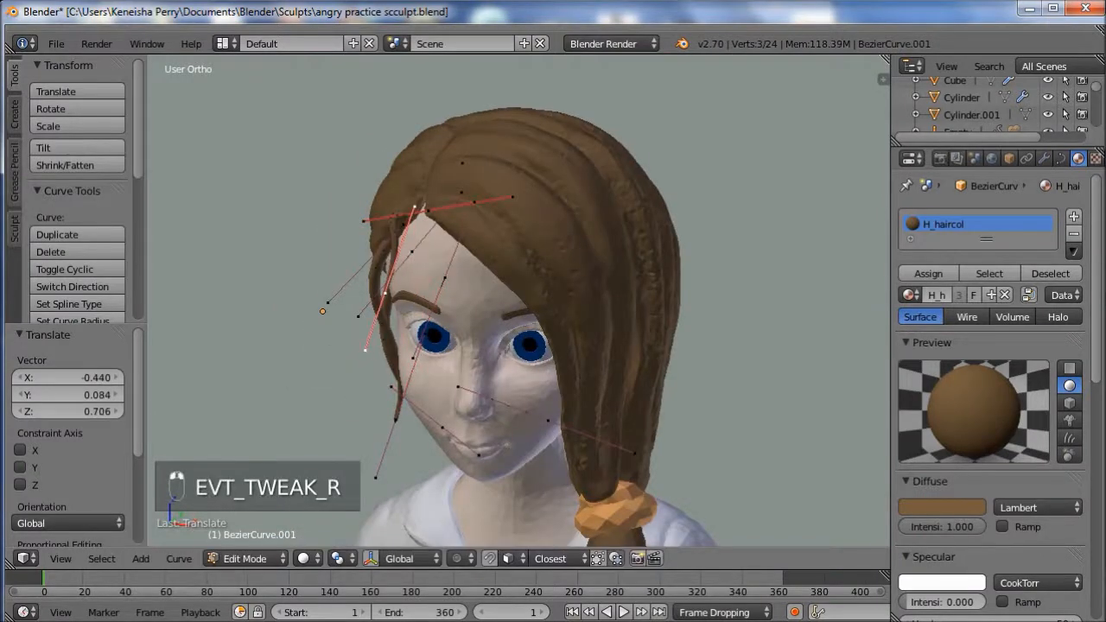
right_click_drag(415, 207, 375, 244)
- Refine the forehead strand's curve close up by moving its control points and handles along the hairline
middle_click_drag(375, 244, 543, 232, "shift")
scroll(446, 305, "up", 7)
middle_click_drag(543, 231, 572, 228)
right_click_drag(312, 127, 372, 166)
right_click_drag(339, 218, 351, 263)
middle_click_drag(351, 263, 250, 268)
right_click_drag(397, 331, 445, 357)
right_click_drag(443, 244, 431, 266)
- Adjust the forehead strand's lower control point so the tip ends at the outer end of the eyebrow
middle_click_drag(431, 265, 562, 226)
scroll(562, 226, "down", 4)
right_click_drag(478, 363, 439, 365)
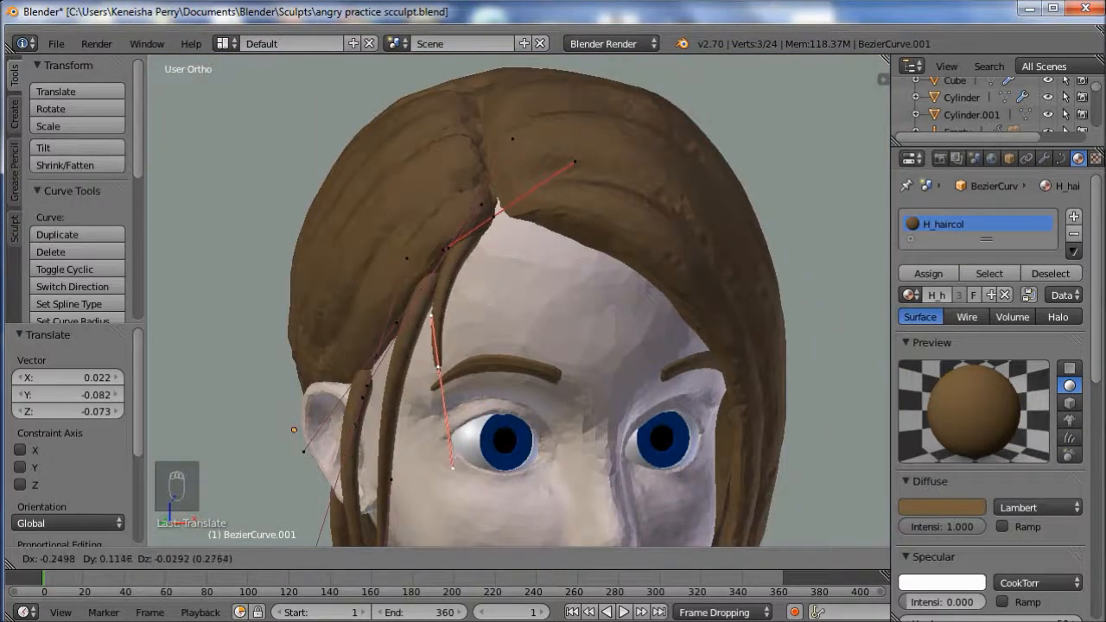
key("Tab")
scroll(535, 346, "down", 5)
mouse_move(536, 346)
middle_mouse_down()
mouse_move(489, 350)
mouse_move(553, 355)
middle_mouse_up()
scroll(519, 300, "up", 3)
key("Tab")
key("g")
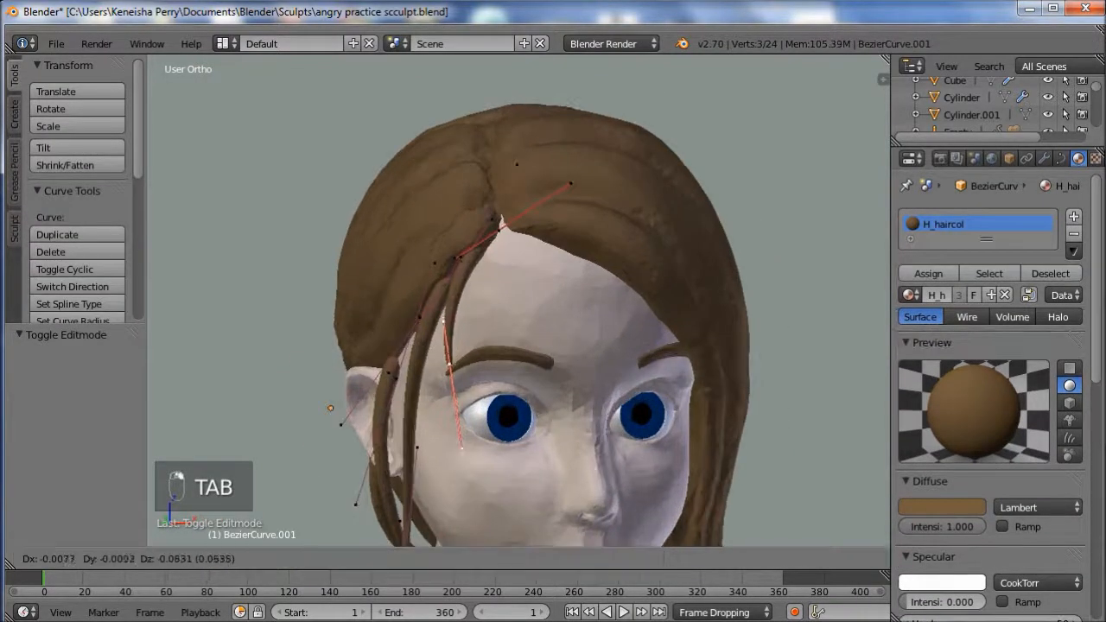
left_click(448, 370)
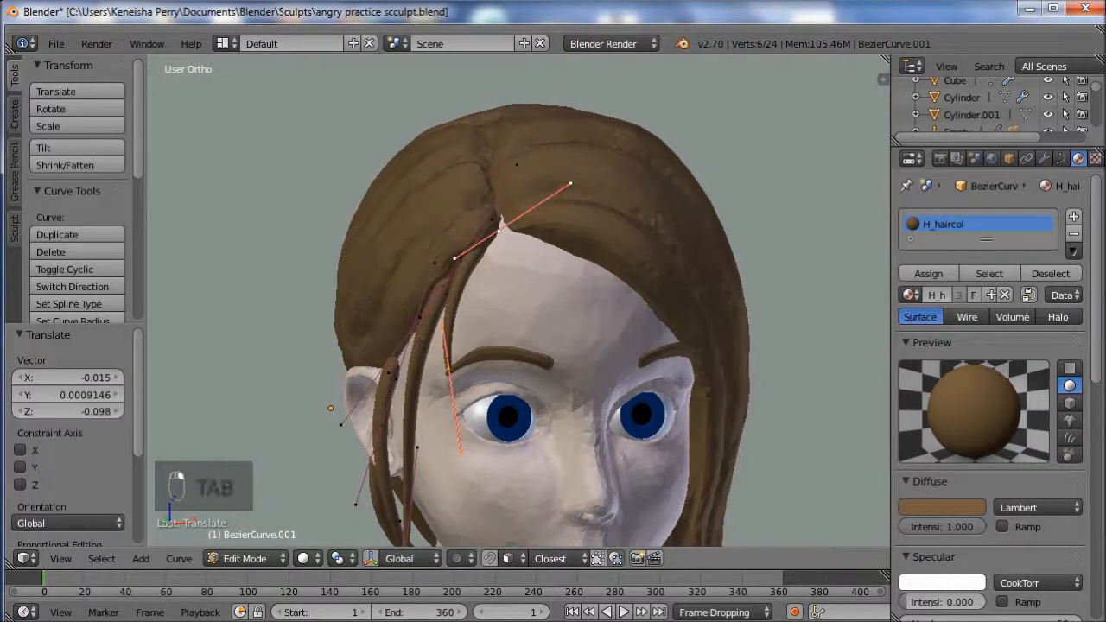
- Thin the whole forehead strand with Shrink/Fatten by a factor of 0.529
key("alt+s")
left_click(543, 338)
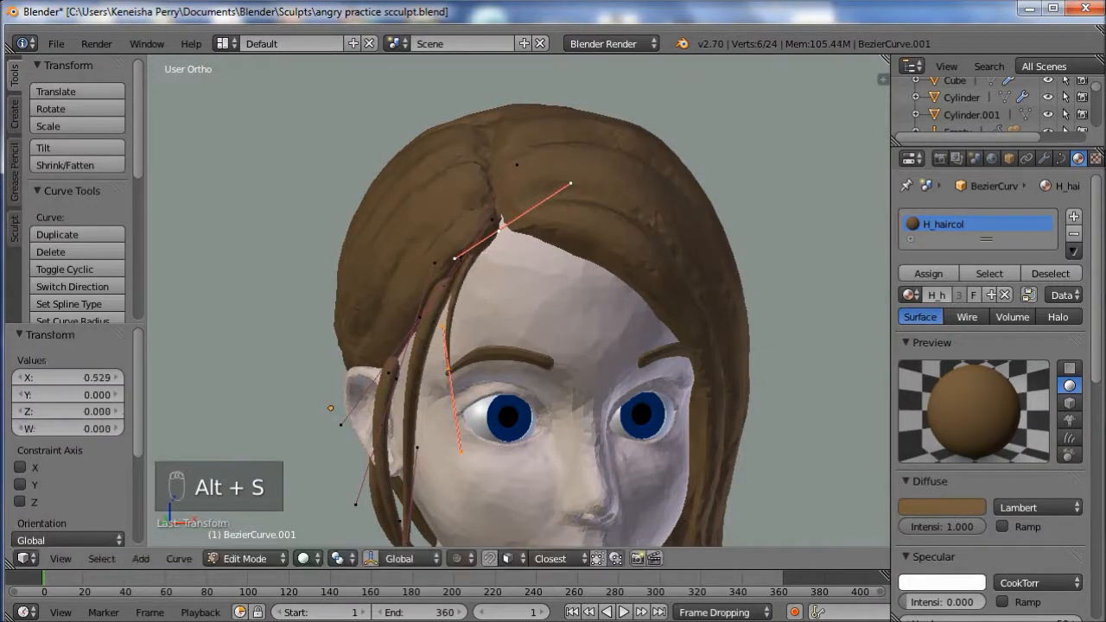
key("Tab")
scroll(695, 513, "down", 4)
mouse_move(695, 513)
middle_mouse_down()
mouse_move(751, 515)
mouse_move(681, 518)
middle_mouse_up()
key("Tab")
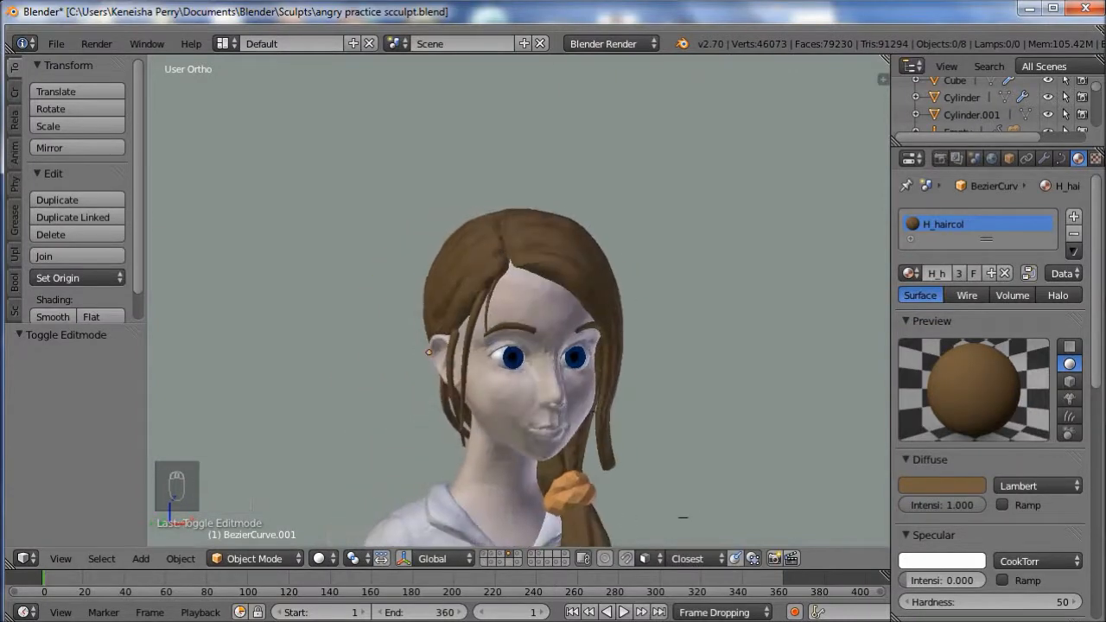
- Thin the long front strand at its root control point with Shrink/Fatten by a factor of 0.871
scroll(680, 518, "up", 4)
middle_click_drag(681, 518, 744, 407, "shift")
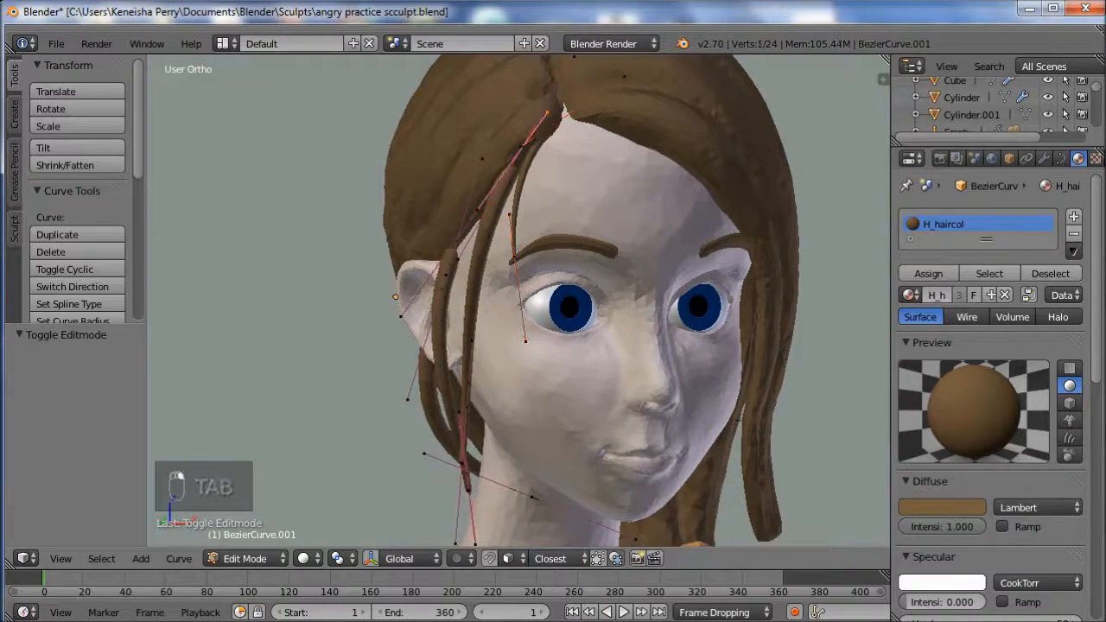
middle_click_drag(738, 420, 752, 377, "shift")
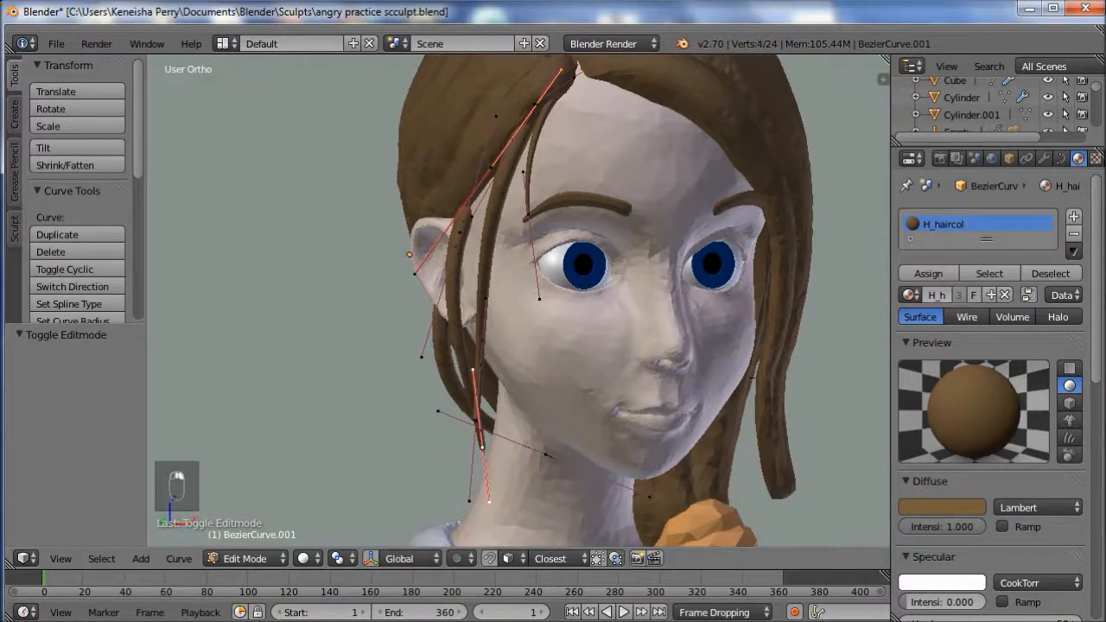
key("alt+s")
left_click(612, 459)
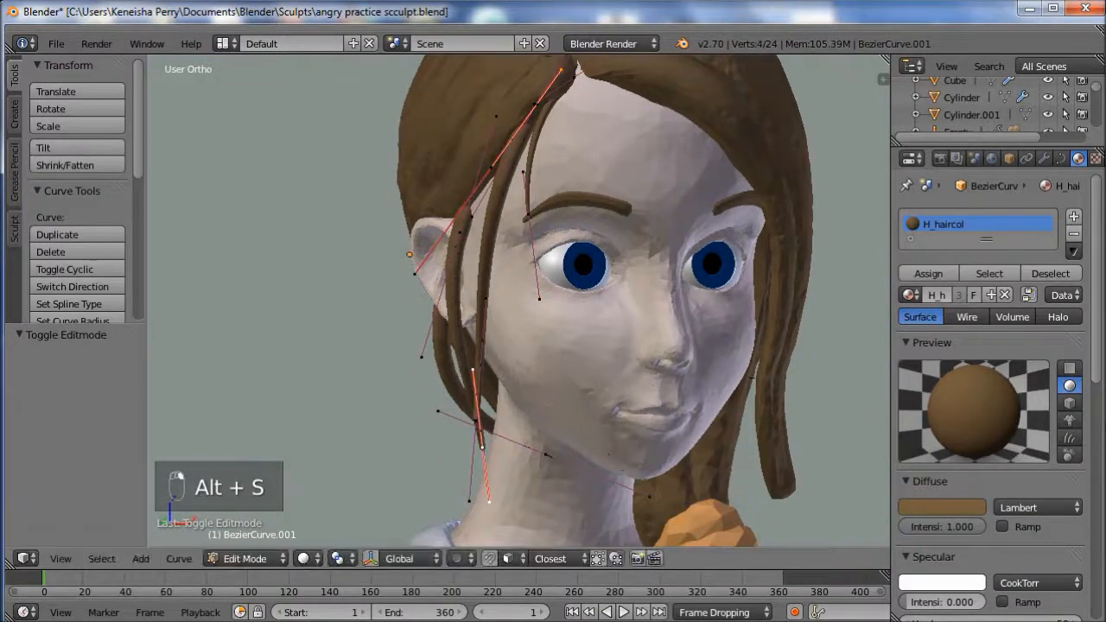
middle_click_drag(613, 459, 615, 498)
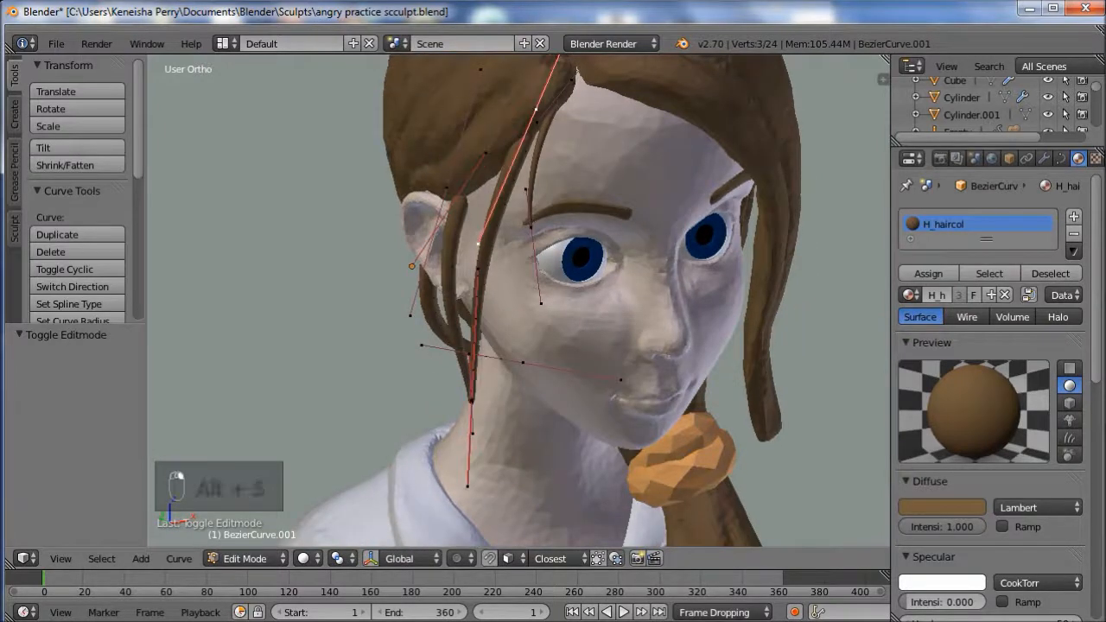
key("alt+s")
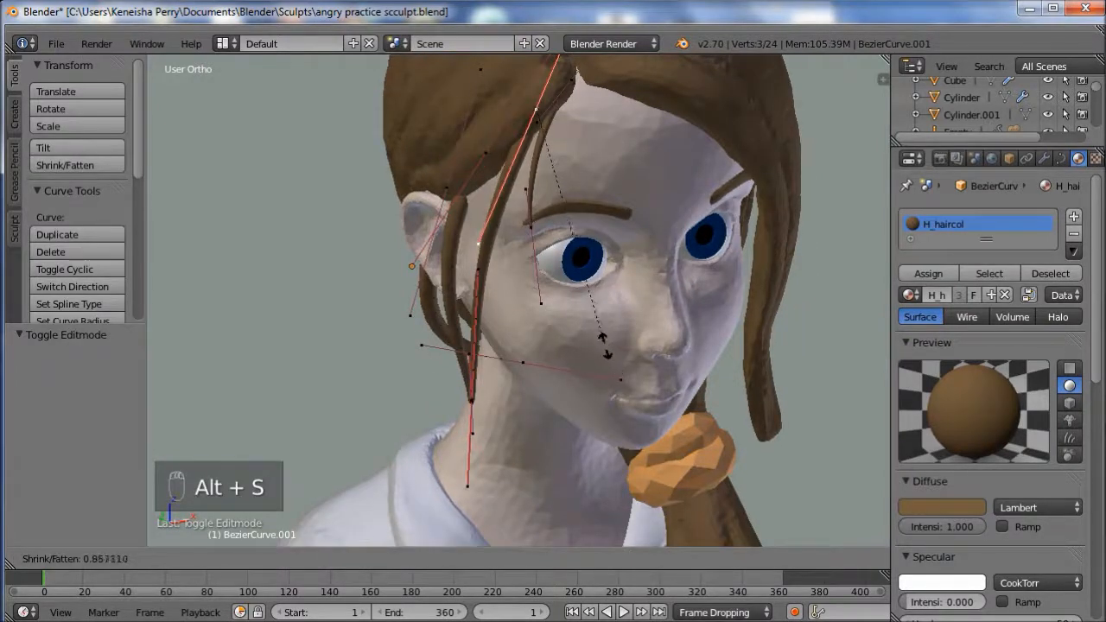
left_click(603, 343)
- Thin the lower tip of the long front strand with Shrink/Fatten, using a factor of 0.788
middle_click_drag(614, 441, 566, 435)
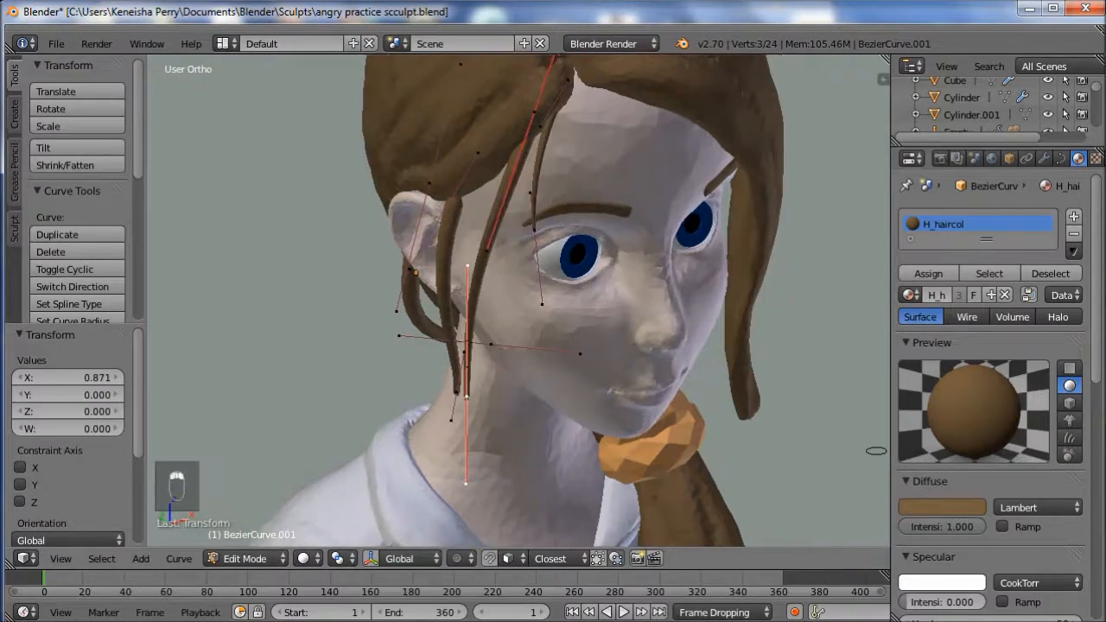
key("alt+s")
left_click(551, 423)
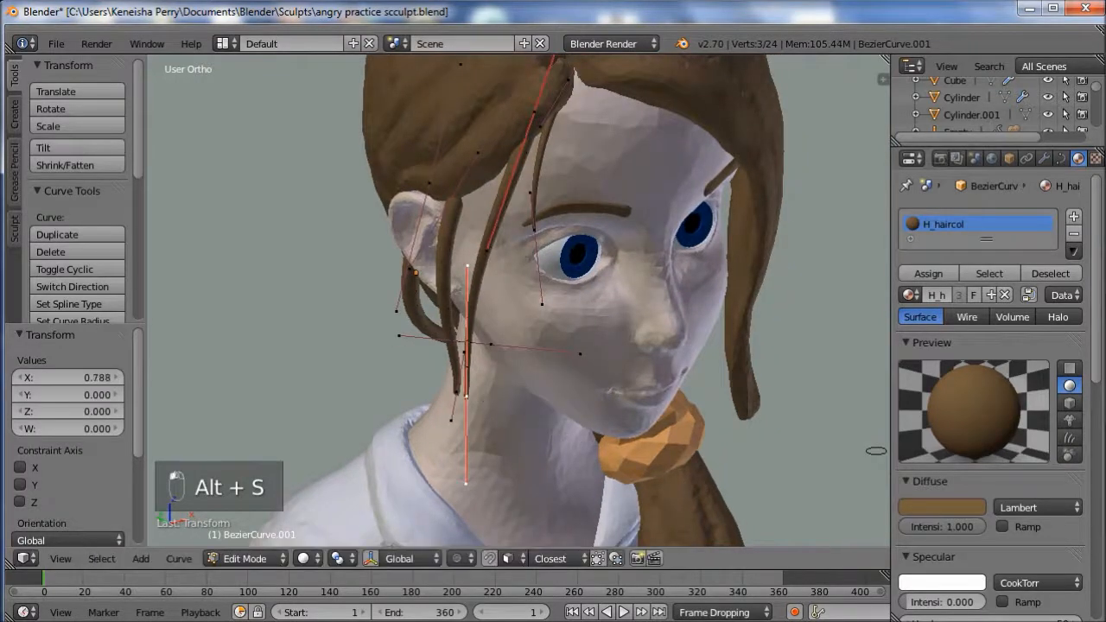
key("alt+s")
left_click(550, 341)
middle_click_drag(550, 341, 588, 345)
- Move the root control point of the strand in front of the ear slightly up into the hair
key("Tab")
scroll(485, 345, "down", 2)
key("Tab")
right_click_drag(480, 224, 485, 213)
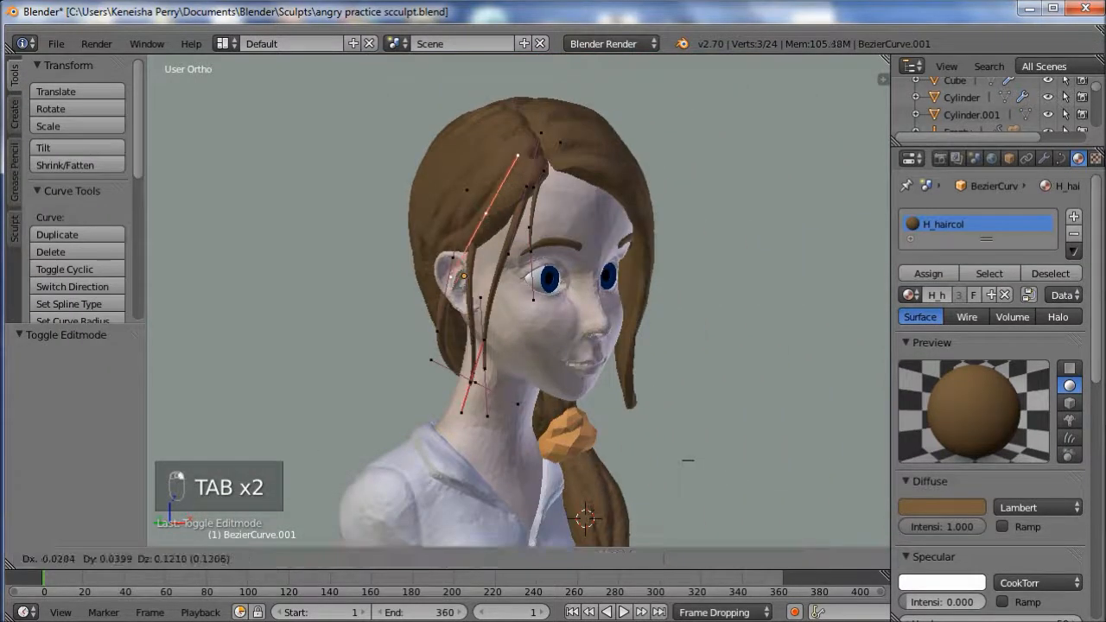
left_click(487, 216)
key("Tab")
middle_click_drag(486, 217, 303, 234)
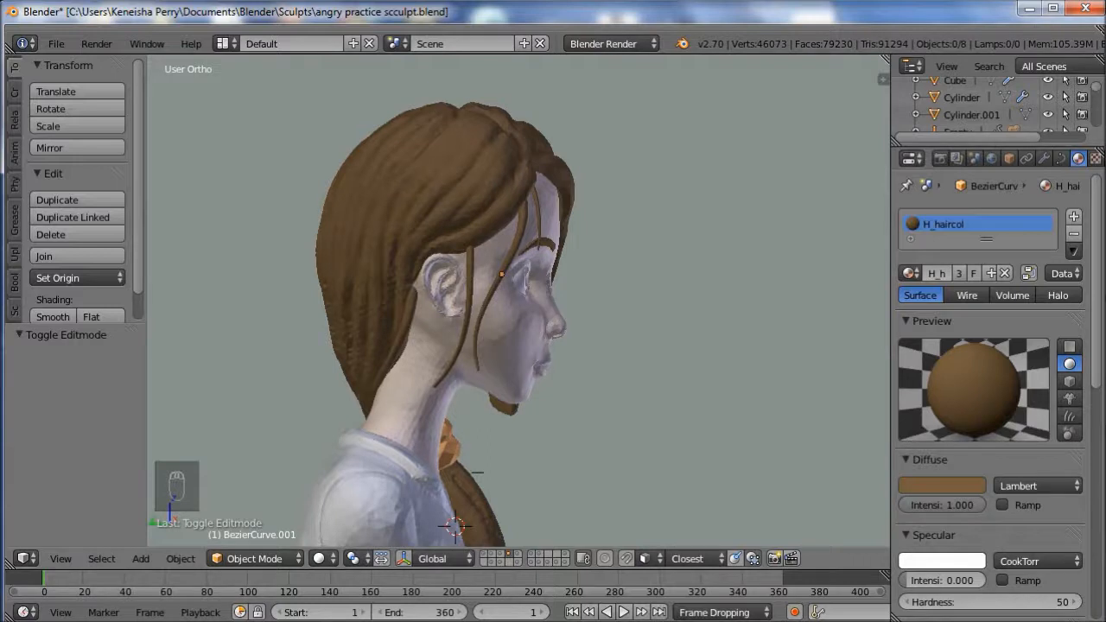
mouse_move(302, 234)
middle_mouse_down()
mouse_move(249, 233)
mouse_move(411, 234)
mouse_move(322, 234)
middle_mouse_up()
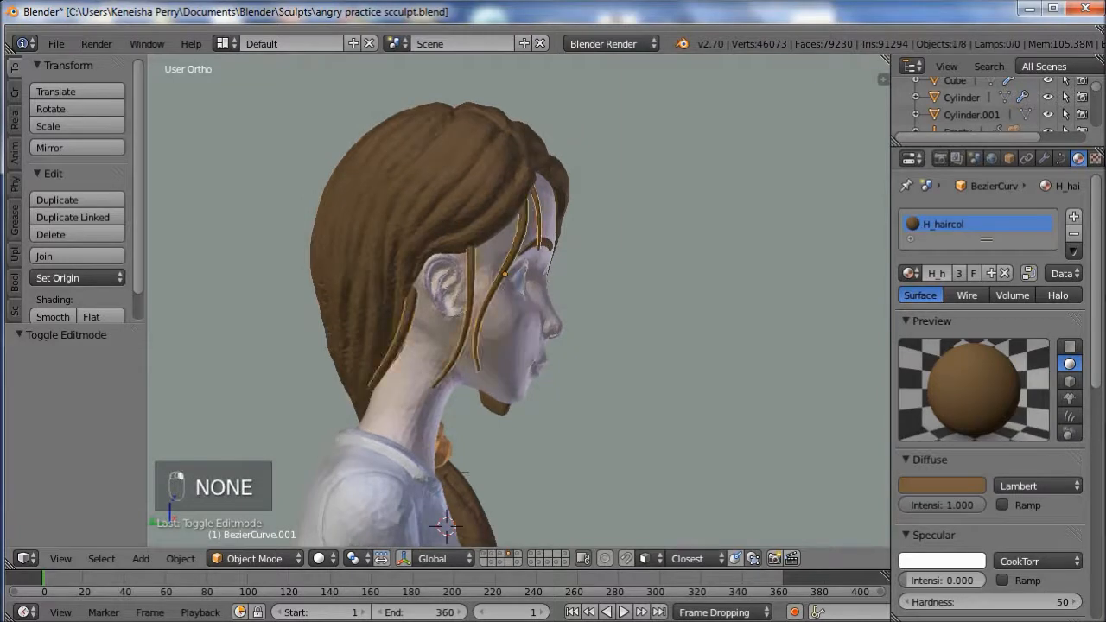
- Move the root control point of the strand behind the ear further back into the hair
key("Tab")
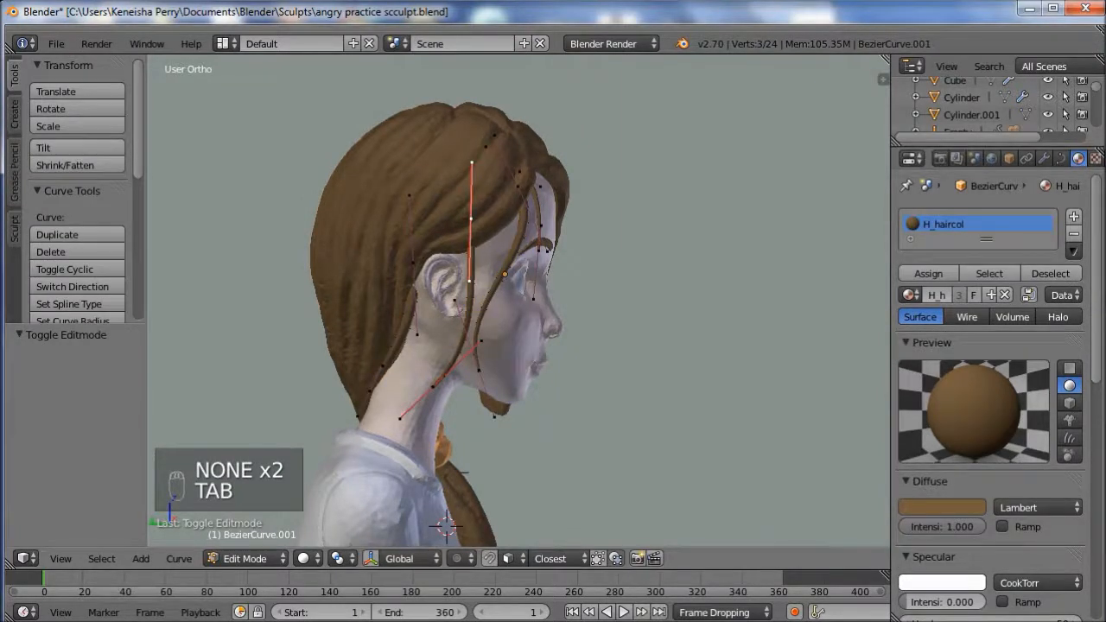
key("g")
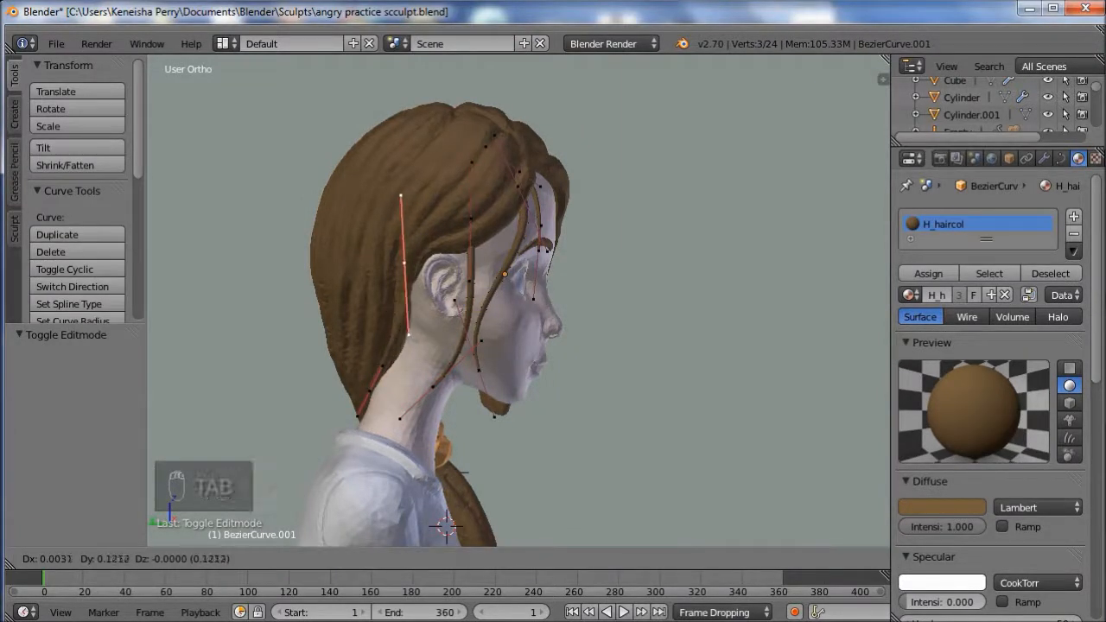
left_click(402, 292)
key("Tab")
- Reshape the strand behind the ear along the nape by moving its lower control point, tip handle and lower root handle
middle_click_drag(402, 292, 578, 277)
key("a")
key("a")
key("Tab")
right_click_drag(412, 423, 390, 437)
right_click_drag(466, 410, 449, 416)
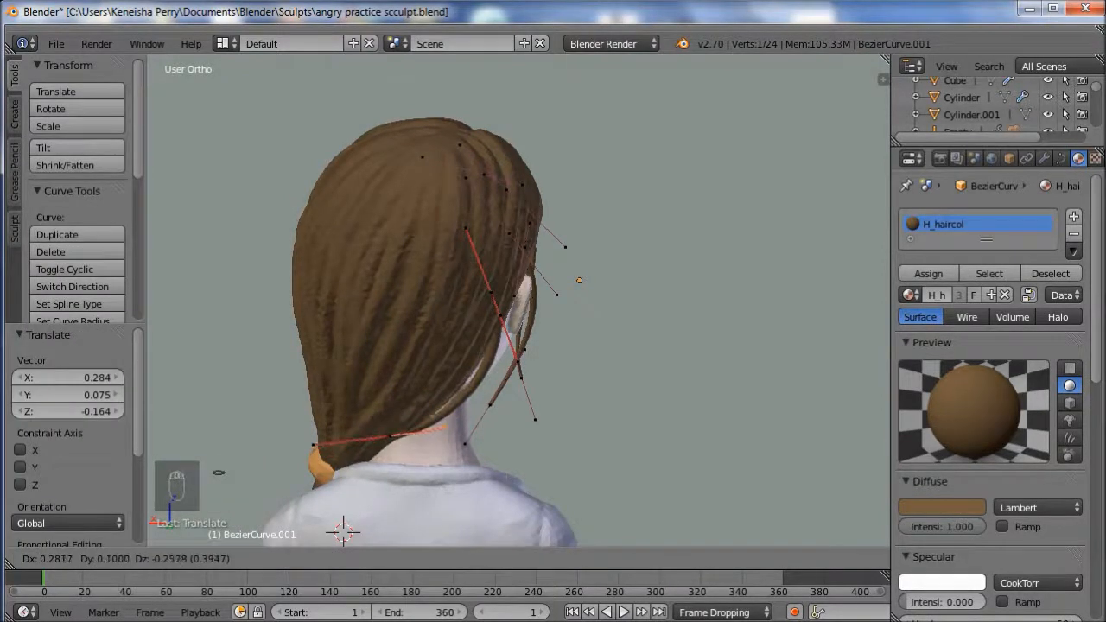
right_click_drag(518, 361, 508, 371)
mouse_move(508, 371)
middle_mouse_down()
mouse_move(456, 363)
mouse_move(512, 377)
middle_mouse_up()
key("Tab")
- Duplicate both control points of the nape strand and place the copy's lower point at the hair tie
middle_click_drag(348, 533, 372, 436)
key("Tab")
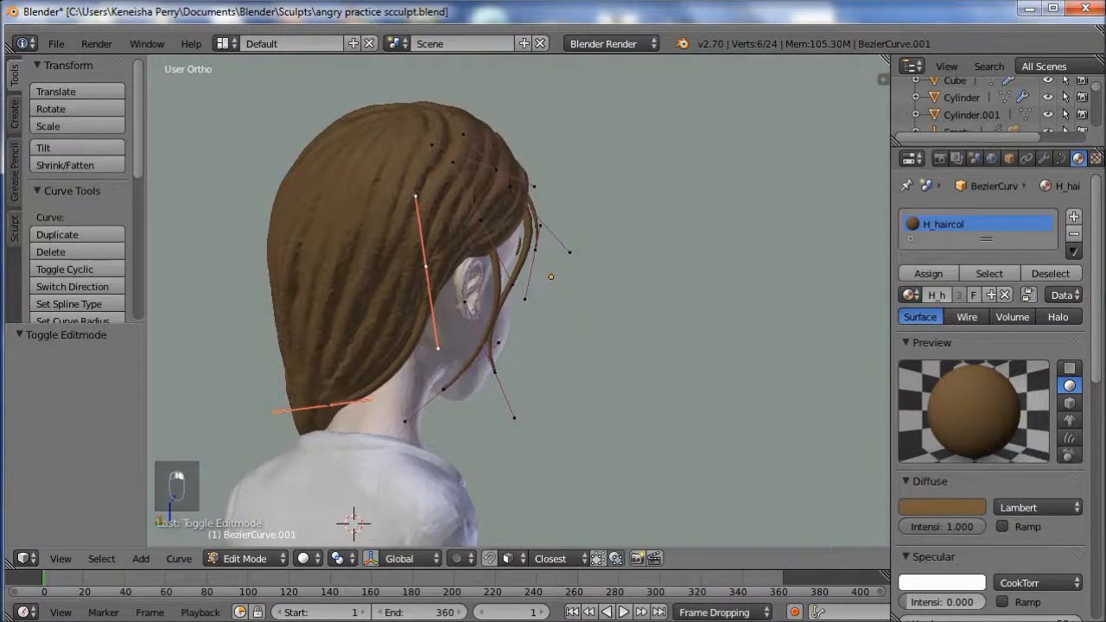
key("shift+d")
left_click(251, 437)
middle_click_drag(225, 449, 413, 466)
right_click_drag(620, 363, 548, 420)
left_click(547, 420)
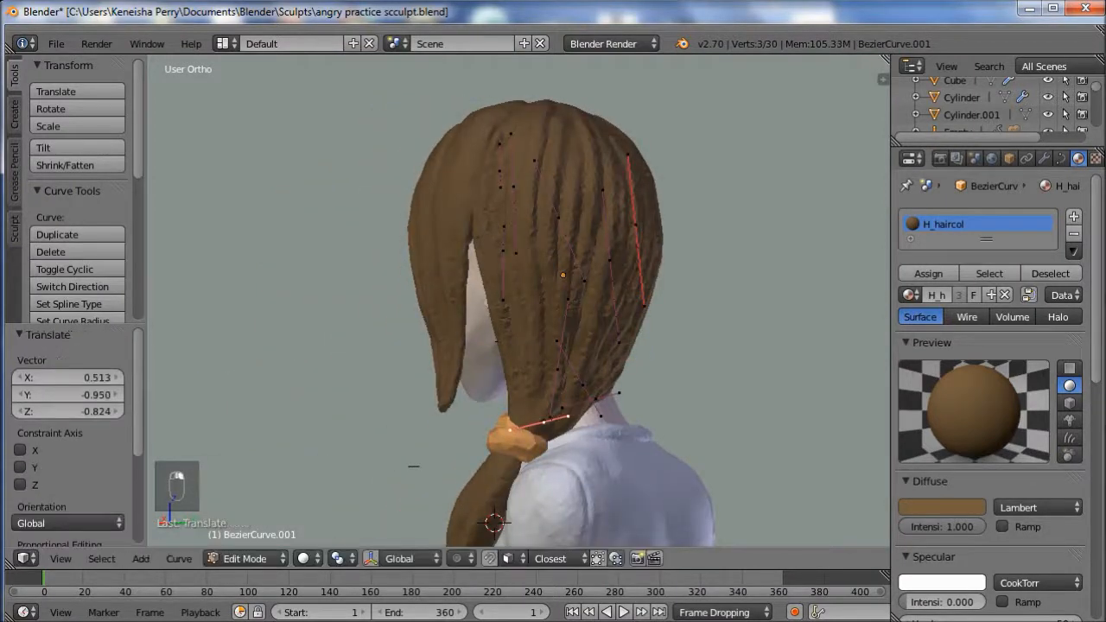
- Move the copied strand's root control point down the back of the head toward the ponytail
middle_click_drag(546, 420, 519, 385)
right_click_drag(657, 275, 637, 395)
left_click(631, 395)
middle_click_drag(632, 394, 480, 381)
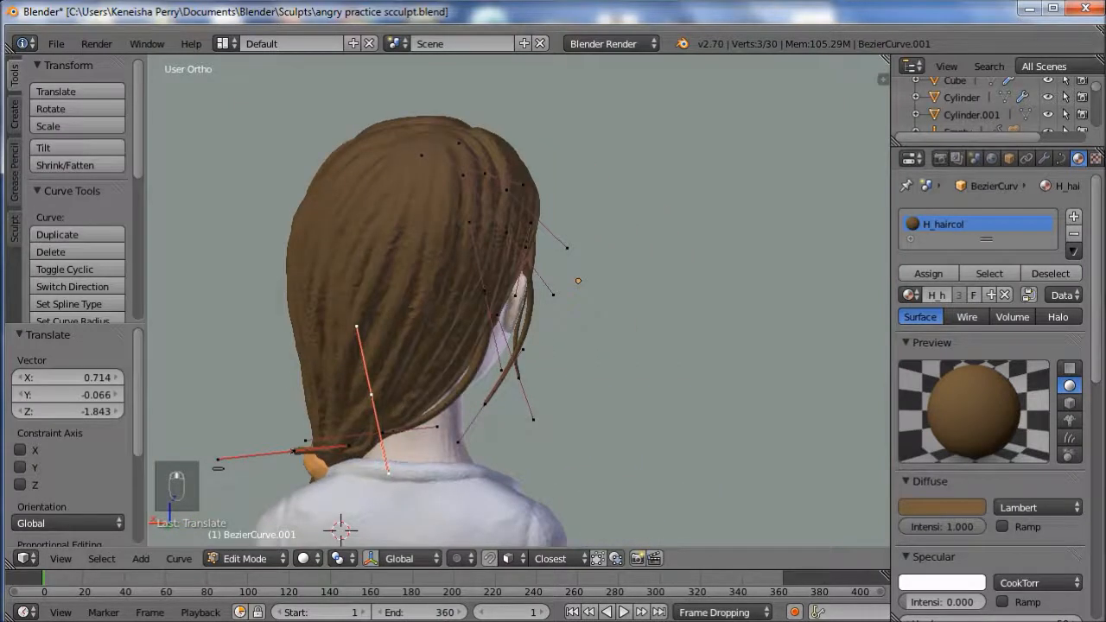
key("g")
left_click(356, 285)
- Reposition the copied strand's lower control point and its handle so the tip tucks in beside the hair tie
right_click_drag(355, 456, 218, 468)
left_click(304, 412)
left_click(218, 468)
middle_click_drag(218, 468, 513, 449)
scroll(513, 449, "up", 2)
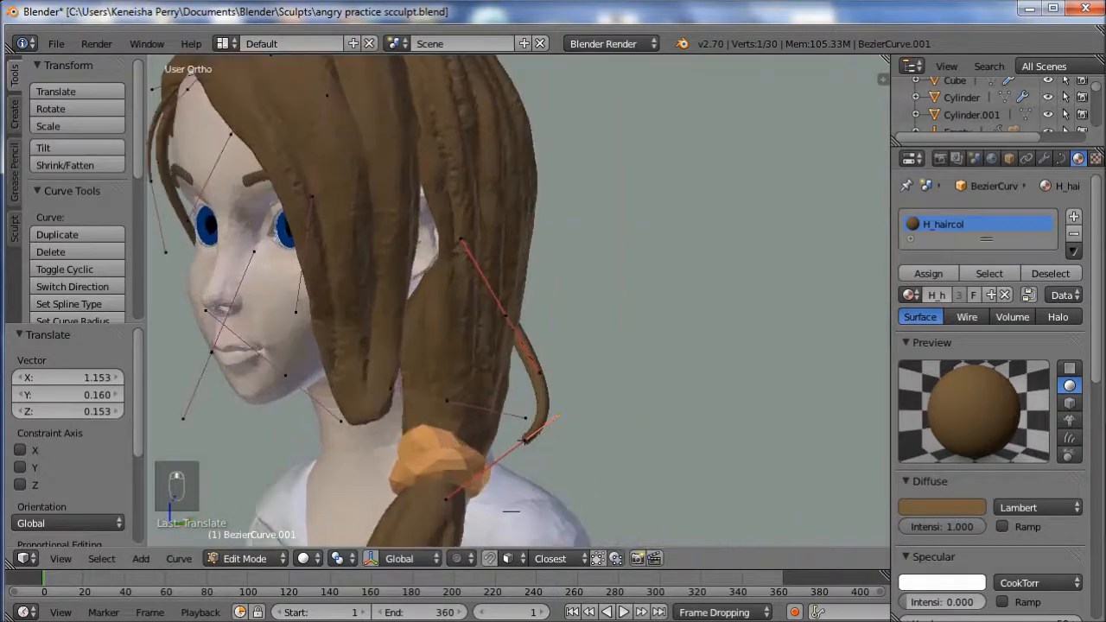
middle_click_drag(510, 515, 587, 393, "shift")
mouse_move(601, 323)
right_mouse_down()
mouse_move(567, 344)
mouse_move(541, 338)
mouse_move(580, 328)
right_mouse_up()
left_click(541, 338)
left_click(581, 327)
middle_click_drag(581, 327, 415, 406)
right_click_drag(448, 356, 465, 360)
left_click(465, 360)
- Move the copied strand's root and its lower handle so the curve follows the back of the hair
middle_click_drag(465, 360, 365, 343)
right_click(495, 192)
right_click_drag(495, 192, 466, 158)
right_click_drag(407, 228, 432, 257)
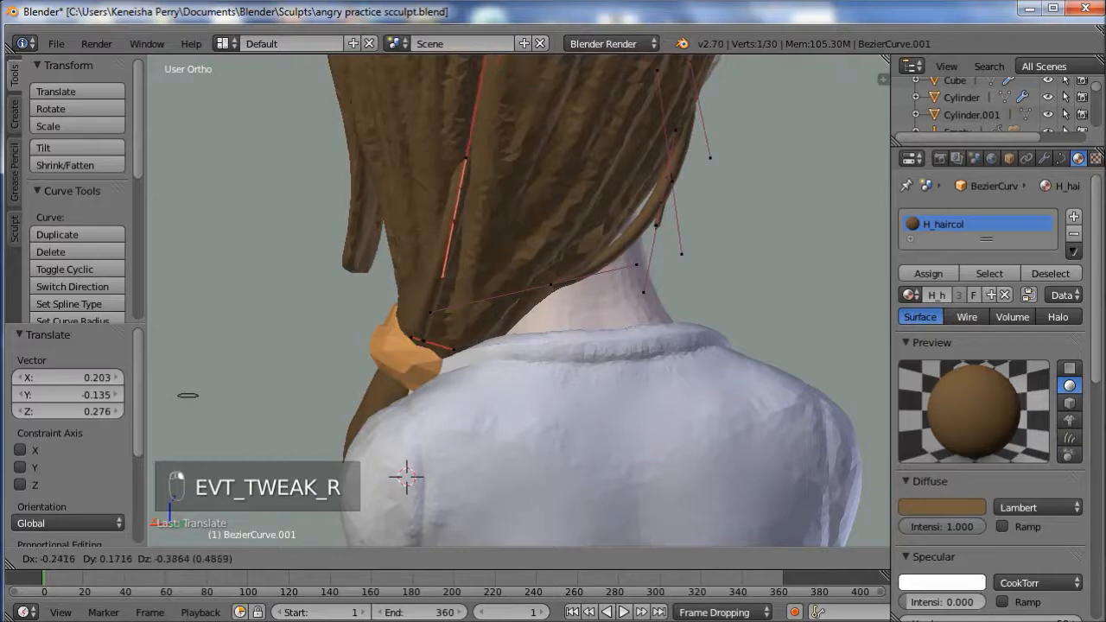
right_click_drag(187, 394, 184, 395)
middle_click_drag(185, 395, 584, 462)
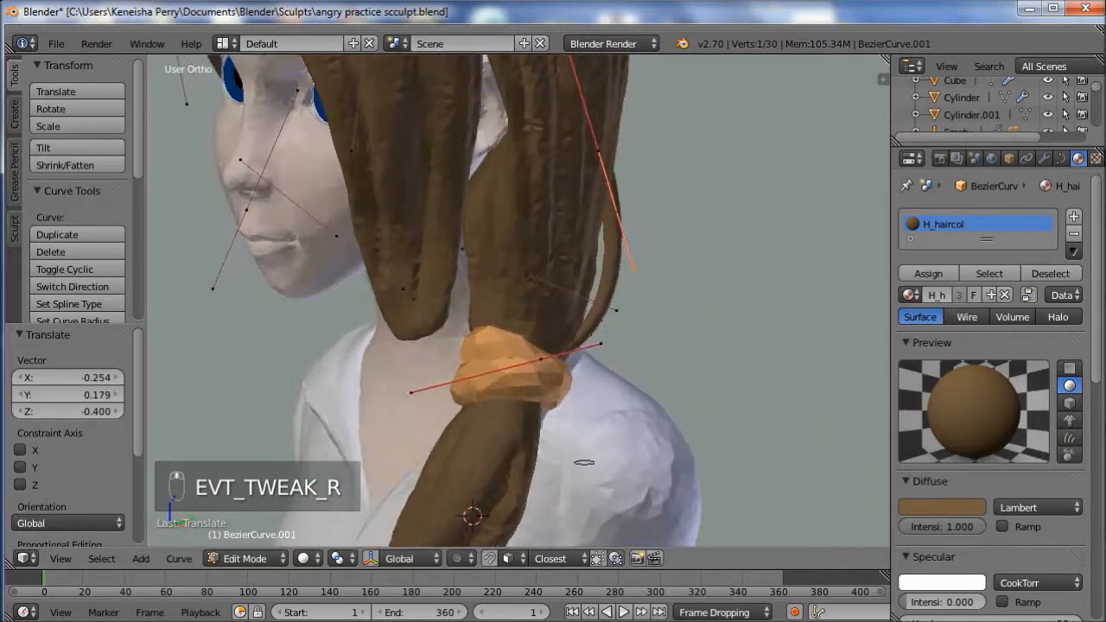
key("Tab")
scroll(584, 458, "down", 3)
key("a")
key("a")
mouse_move(472, 378)
middle_mouse_down()
mouse_move(363, 355)
mouse_move(595, 331)
mouse_move(465, 364)
middle_mouse_up()
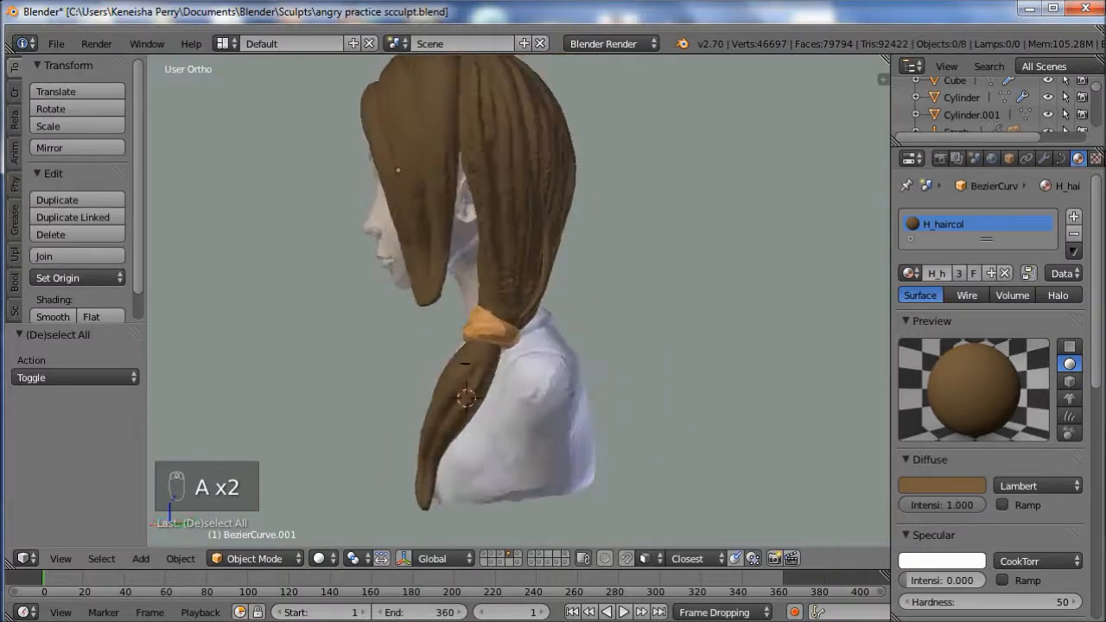
- Duplicate both control points of the strand above the hair tie and place the copy over the ponytail
scroll(465, 364, "up", 5)
key("Tab")
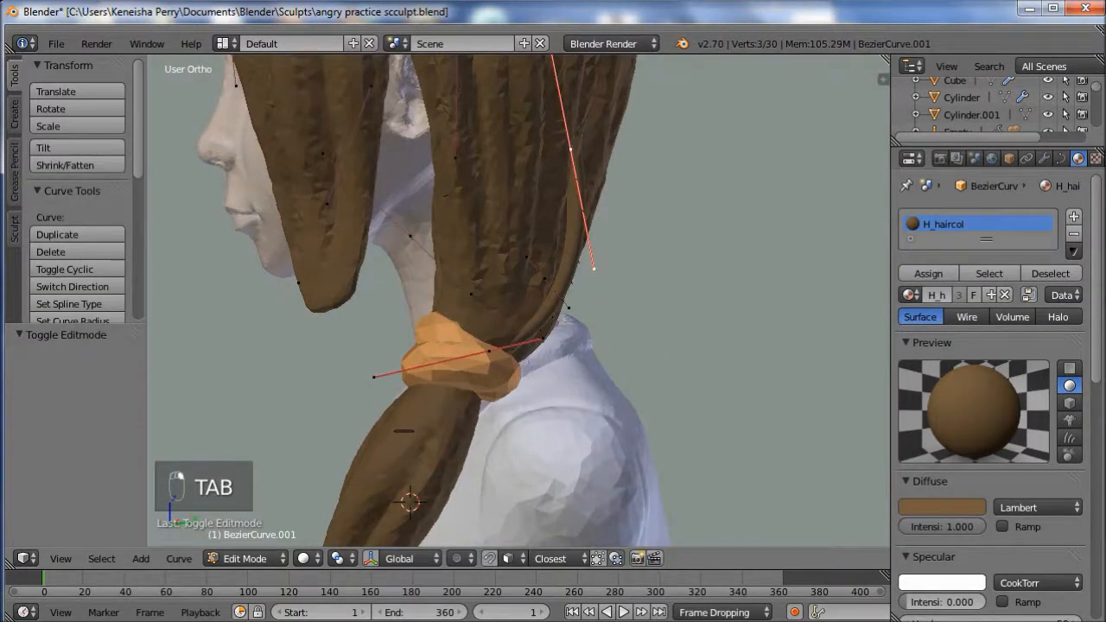
scroll(518, 302, "down", 3)
middle_click_drag(465, 347, 420, 359)
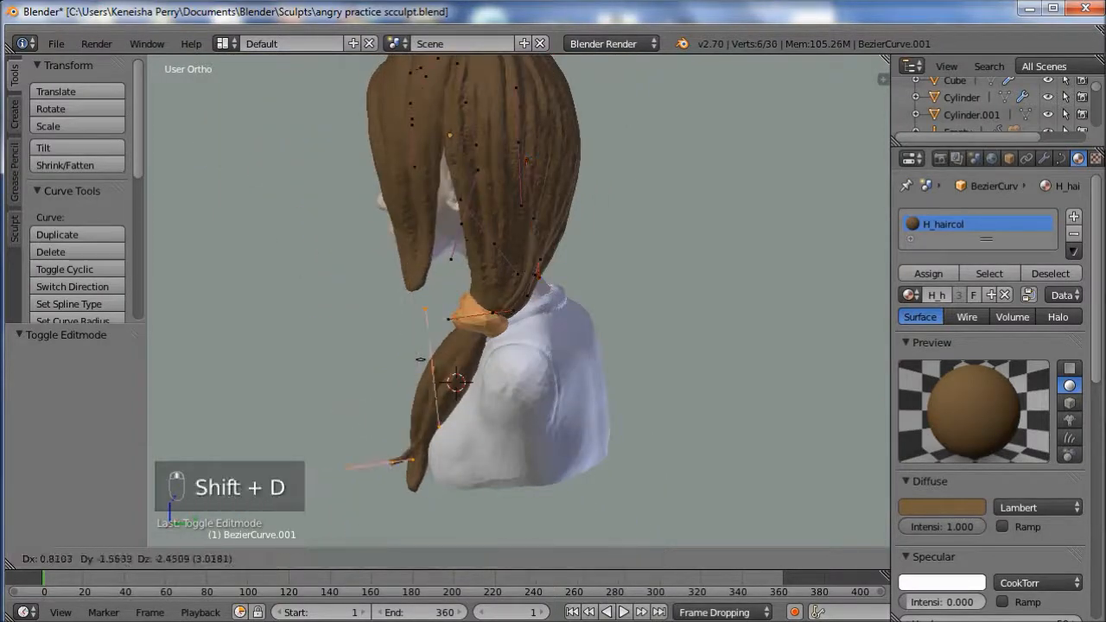
left_click(421, 360)
- Position the ponytail strand's upper control point on the ponytail just below the hair tie
scroll(471, 294, "up", 4)
right_click_drag(520, 301, 585, 250)
right_click_drag(602, 396, 432, 282)
middle_click_drag(432, 282, 304, 275)
right_click_drag(452, 260, 517, 256)
middle_click_drag(259, 265, 528, 294)
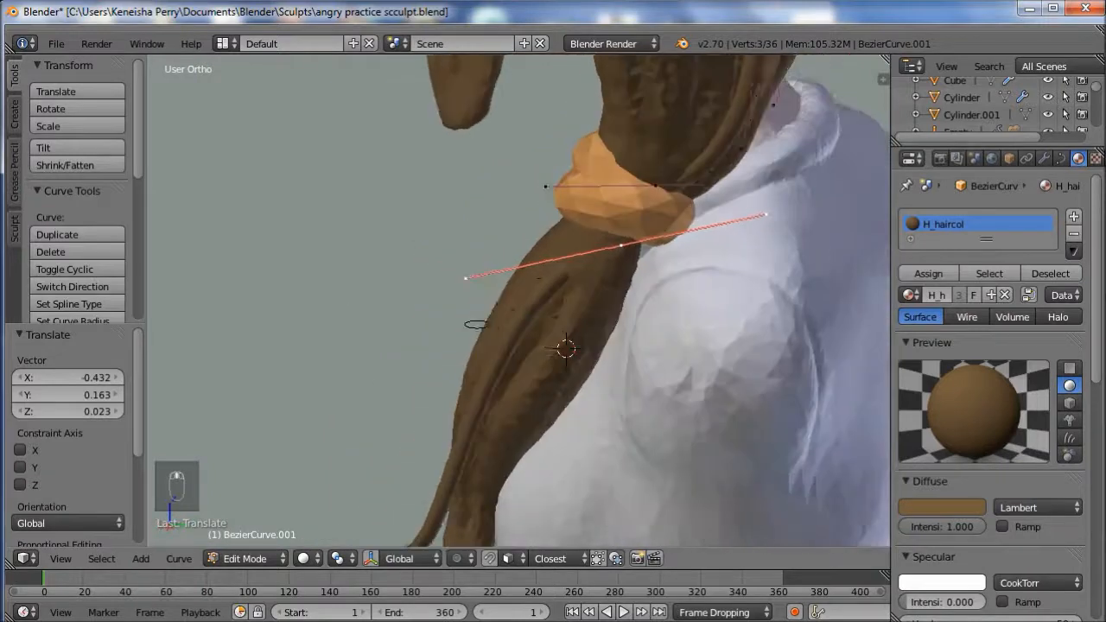
key("g")
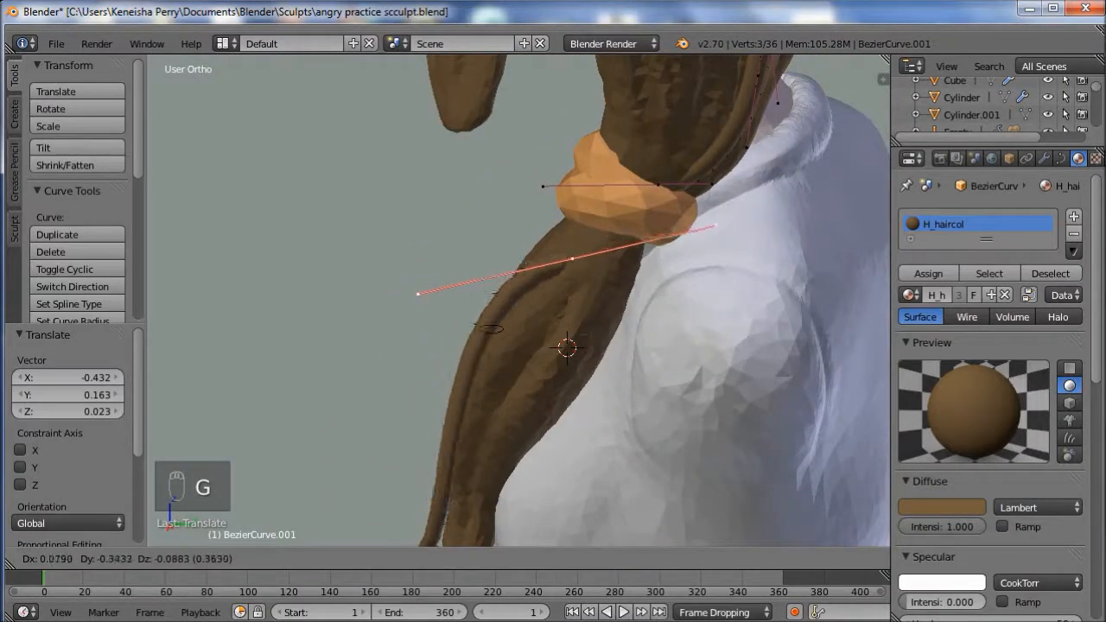
left_click(588, 247)
- Move the ponytail strand's lower control point onto the ponytail's lower end, aligning it from the front and side
middle_click_drag(588, 247, 651, 140, "shift")
middle_click_drag(553, 222, 432, 130)
key("g")
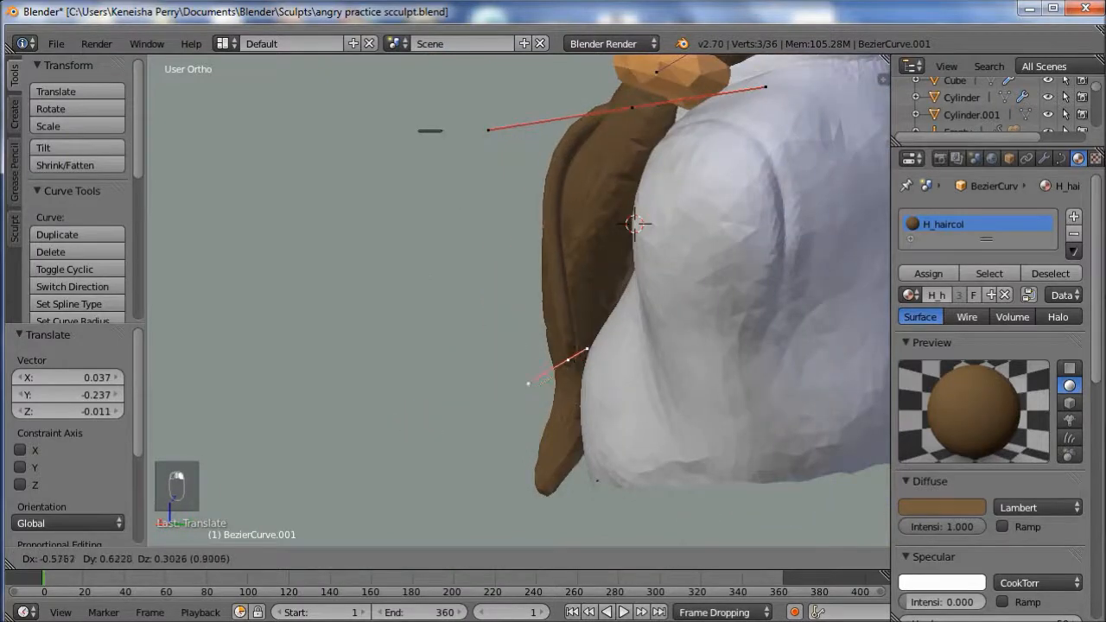
left_click(528, 383)
middle_click_drag(528, 383, 551, 345)
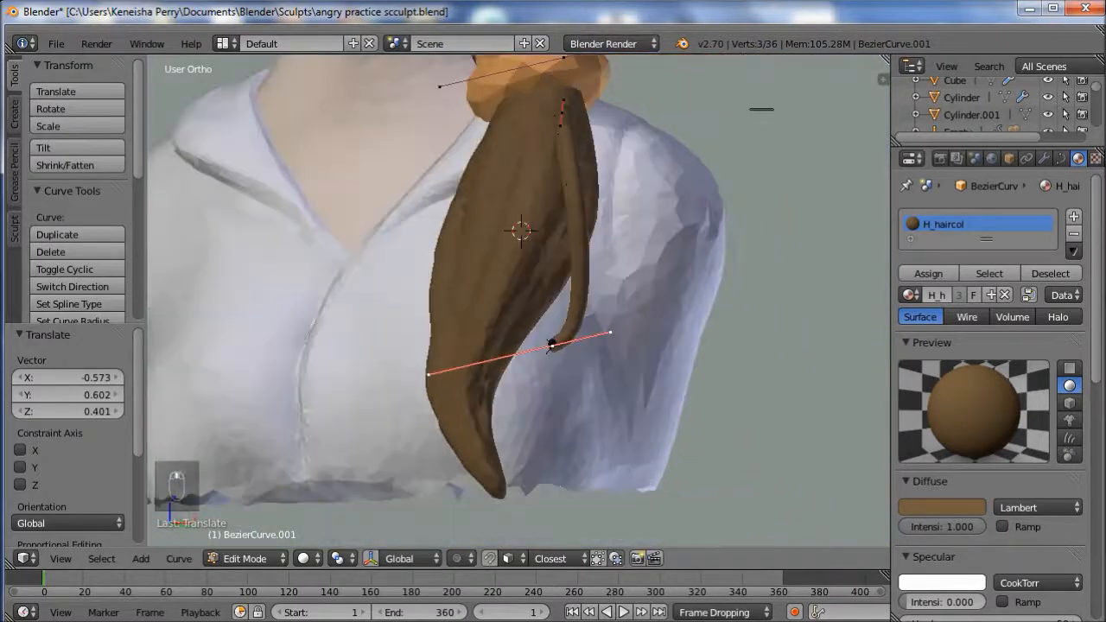
key("g")
left_click(761, 108)
middle_click_drag(762, 109, 577, 140)
key("g")
left_click(577, 140)
- Adjust the lower control point's handle so the ponytail strand hugs the surface of the ponytail
key("g")
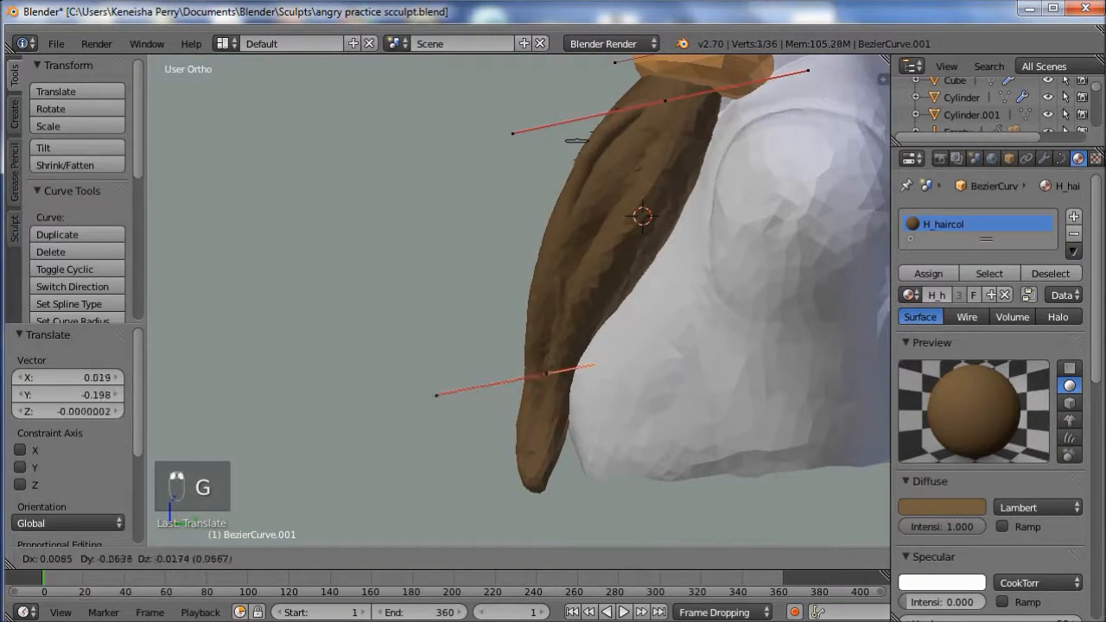
left_click(576, 141)
middle_click_drag(577, 140, 731, 216)
key("g")
left_click(769, 70)
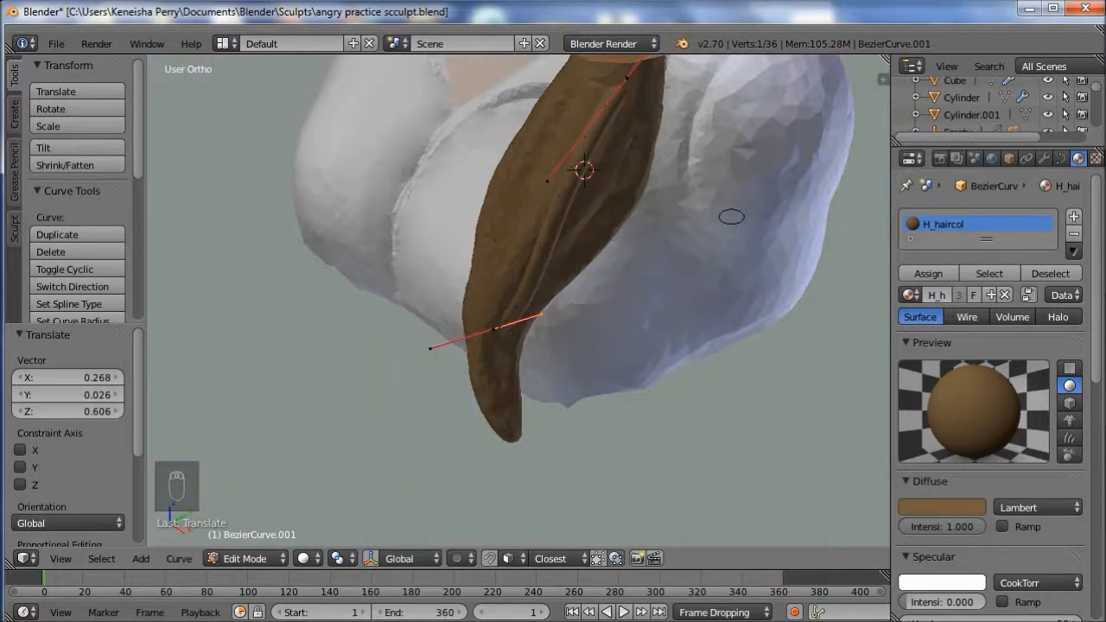
- Move the ponytail strand's upper control point up against the underside of the hair tie
right_click_drag(627, 77, 615, 41)
middle_click_drag(615, 61, 610, 90)
middle_click_drag(725, 257, 652, 239)
right_click_drag(495, 213, 520, 220)
- Thin the whole ponytail strand by shrinking its radius by a factor of about 0.64
middle_click_drag(520, 220, 717, 231)
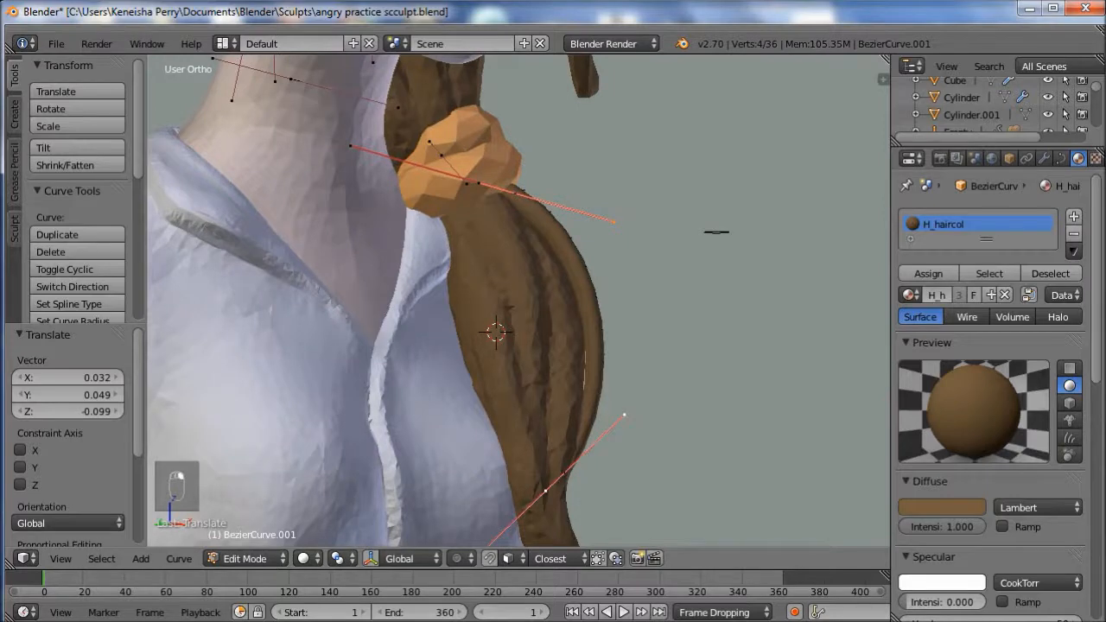
key("alt+s")
right_click(701, 506)
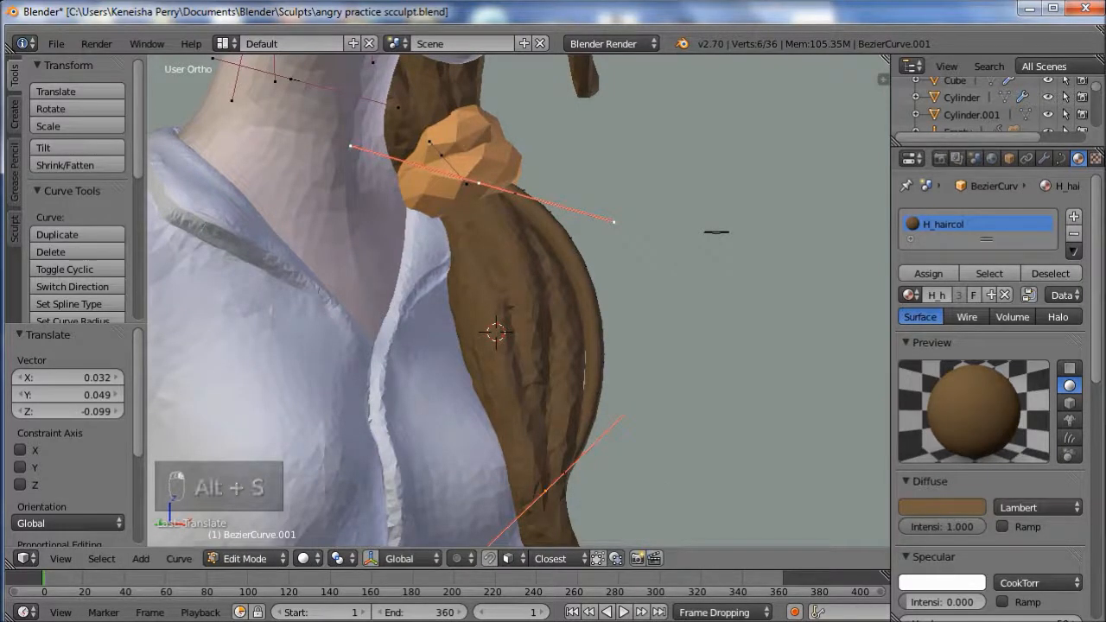
key("alt+s")
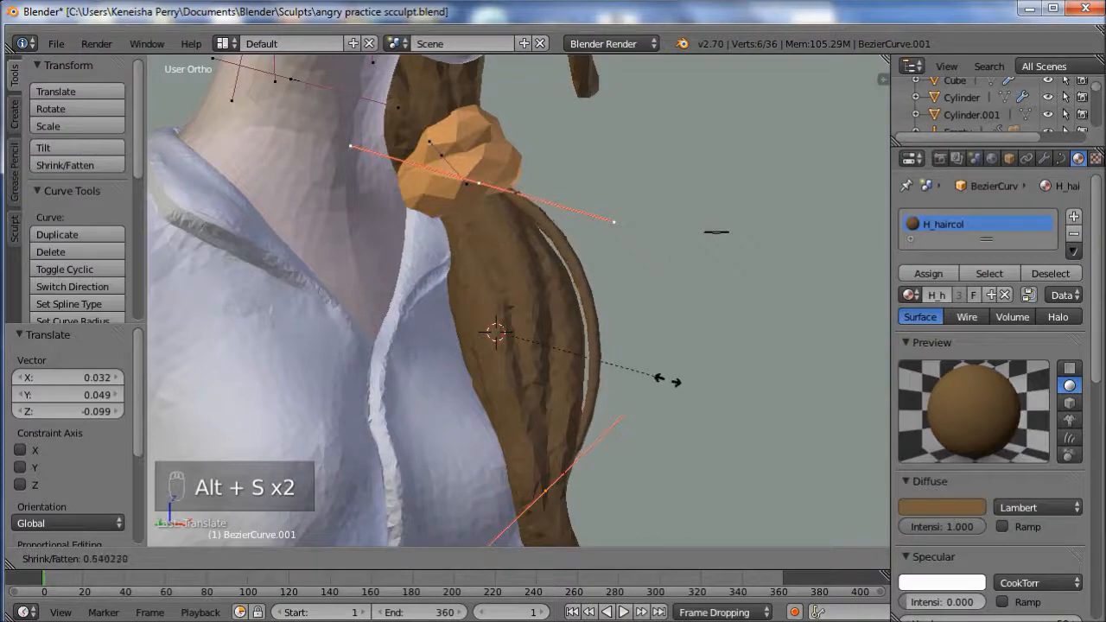
left_click(667, 380)
middle_click_drag(667, 380, 580, 381)
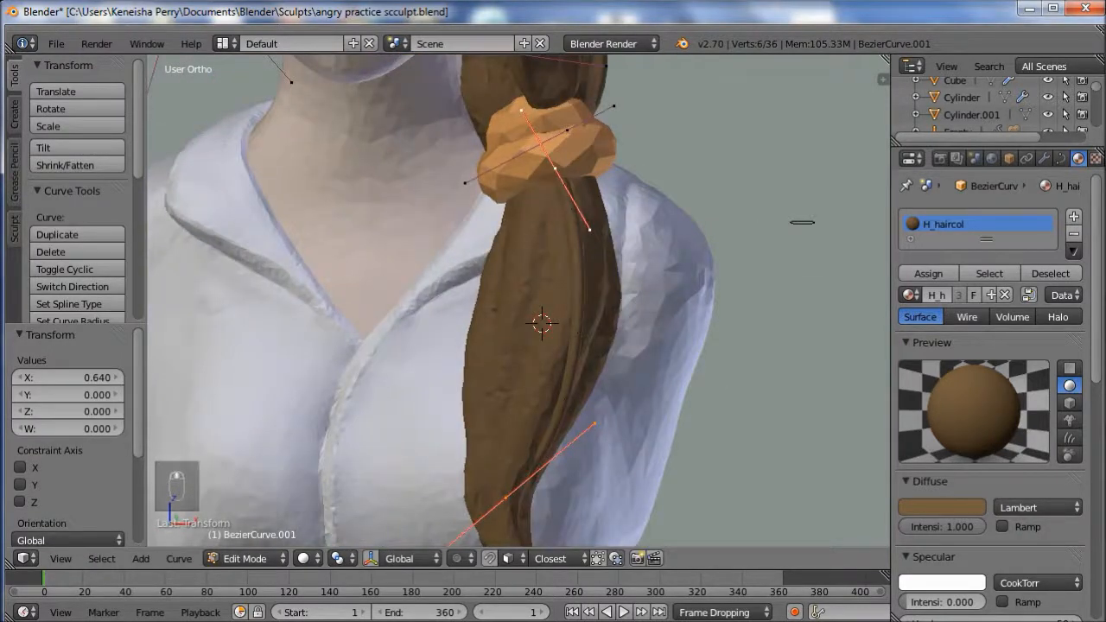
- Raise the ponytail strand's lower control point slightly and pull its upper handle up and outward
key("g")
right_click_drag(498, 496, 507, 470)
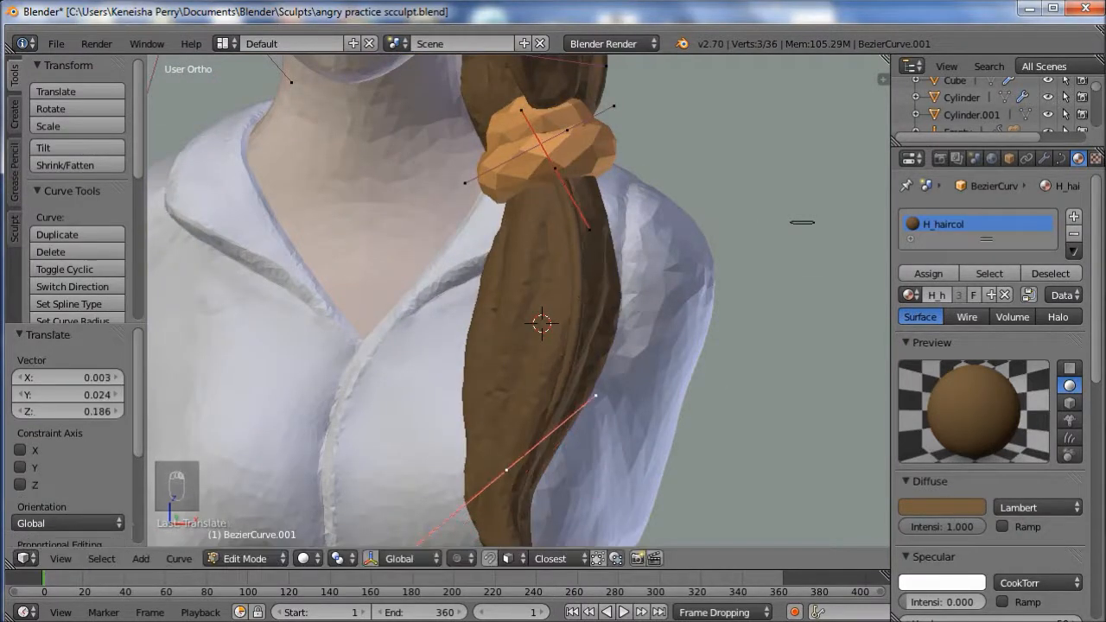
right_click_drag(596, 395, 614, 376)
middle_click_drag(802, 222, 748, 181)
key("Tab")
scroll(649, 234, "down", 6)
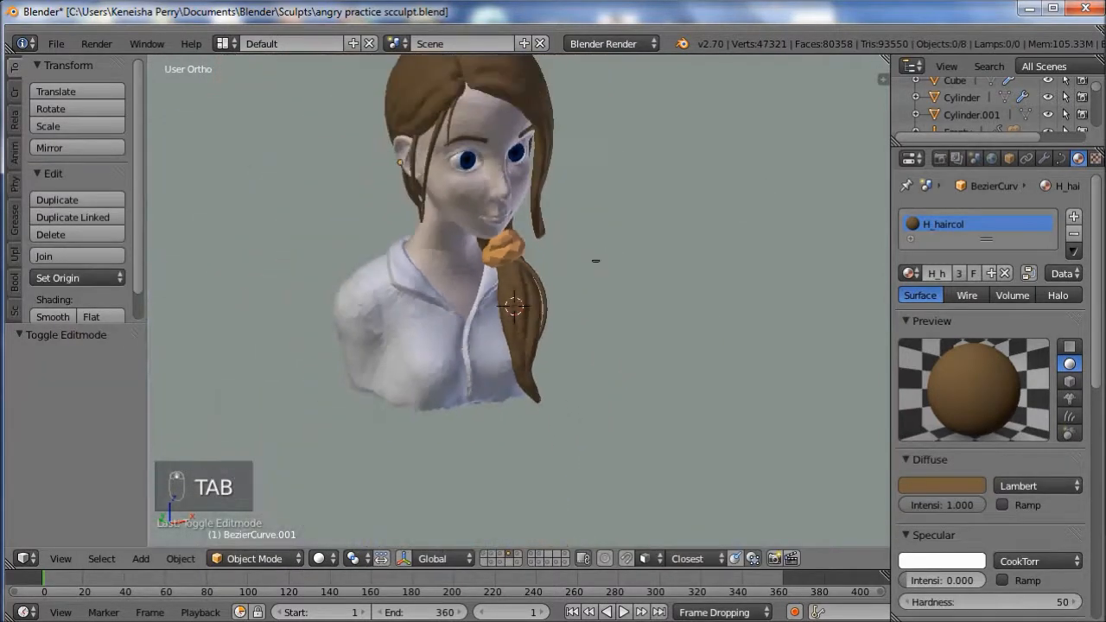
- Adjust the ponytail strand's upper control point handle from the side so the strand rests against the ponytail
middle_click_drag(596, 257, 474, 275)
scroll(473, 275, "up", 2)
scroll(474, 274, "up", 2)
key("Tab")
right_click_drag(455, 263, 465, 258)
left_click(469, 364)
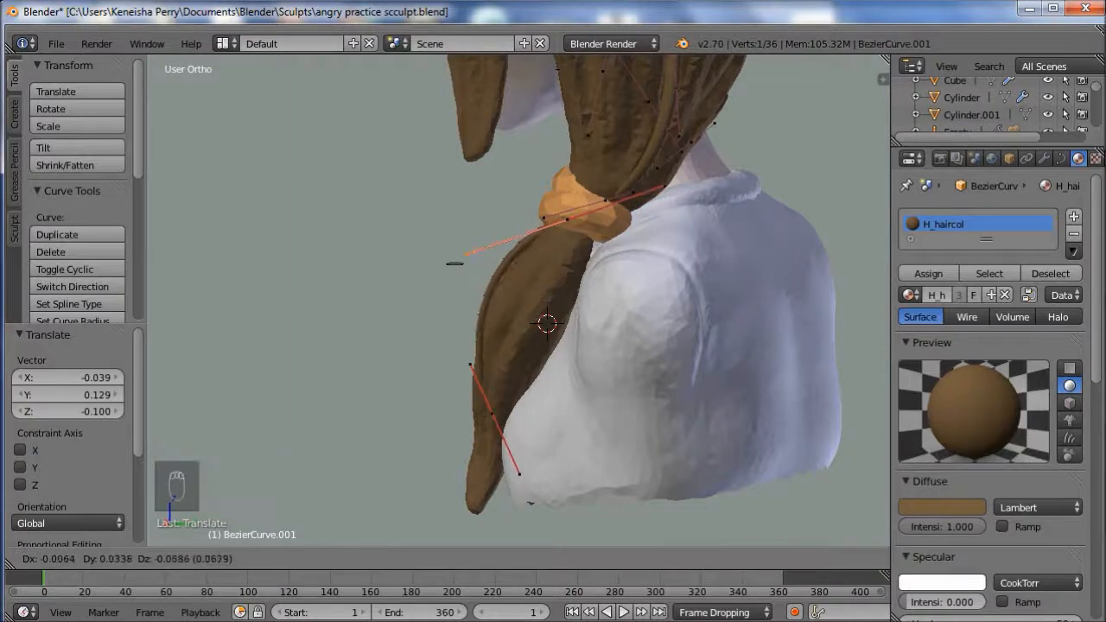
left_click(454, 263)
middle_click_drag(455, 262, 605, 265)
key("Tab")
scroll(605, 264, "up", 5)
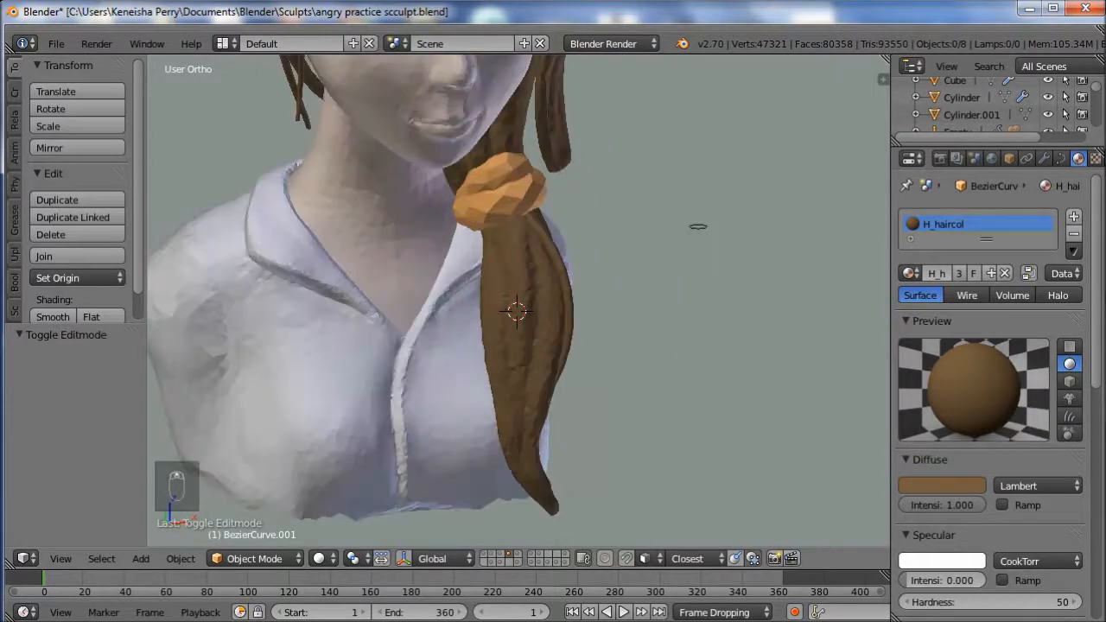
- Duplicate the ponytail strand and place the copy beside the original
key("Tab")
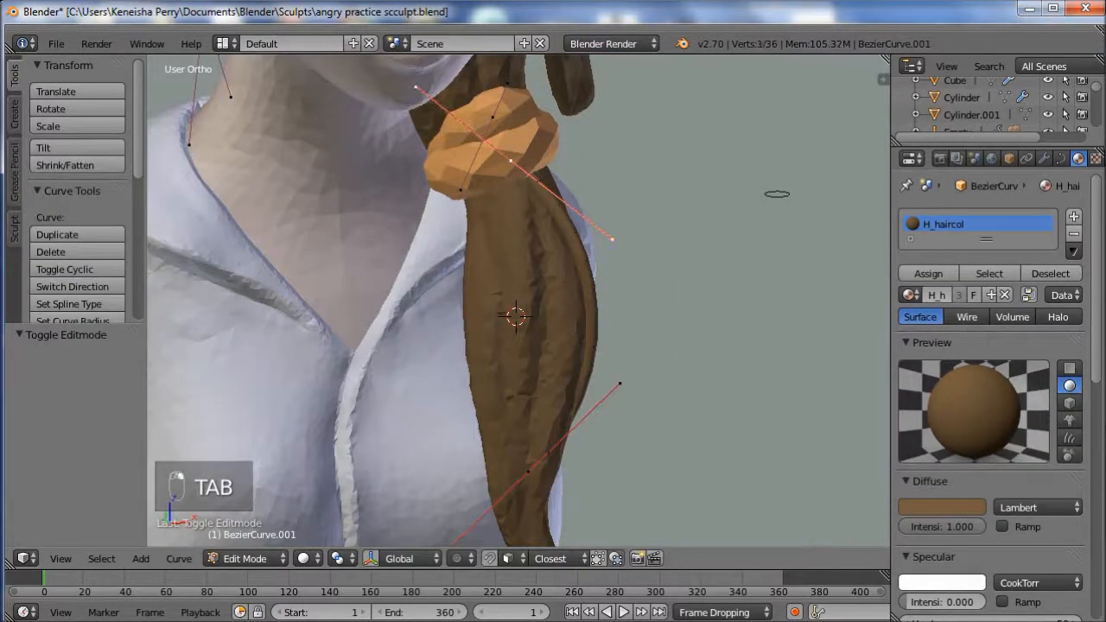
scroll(519, 301, "down", 3)
middle_click_drag(553, 285, 484, 302)
scroll(518, 301, "down", 1)
key("shift+d")
left_click(564, 296)
mouse_move(564, 295)
middle_mouse_down()
mouse_move(634, 282)
mouse_move(566, 292)
middle_mouse_up()
- Move the copied strand's upper control point to the front of the ponytail, just below the hair tie
right_click_drag(527, 236, 551, 260)
middle_click_drag(550, 260, 656, 273)
scroll(650, 273, "up", 4)
key("g")
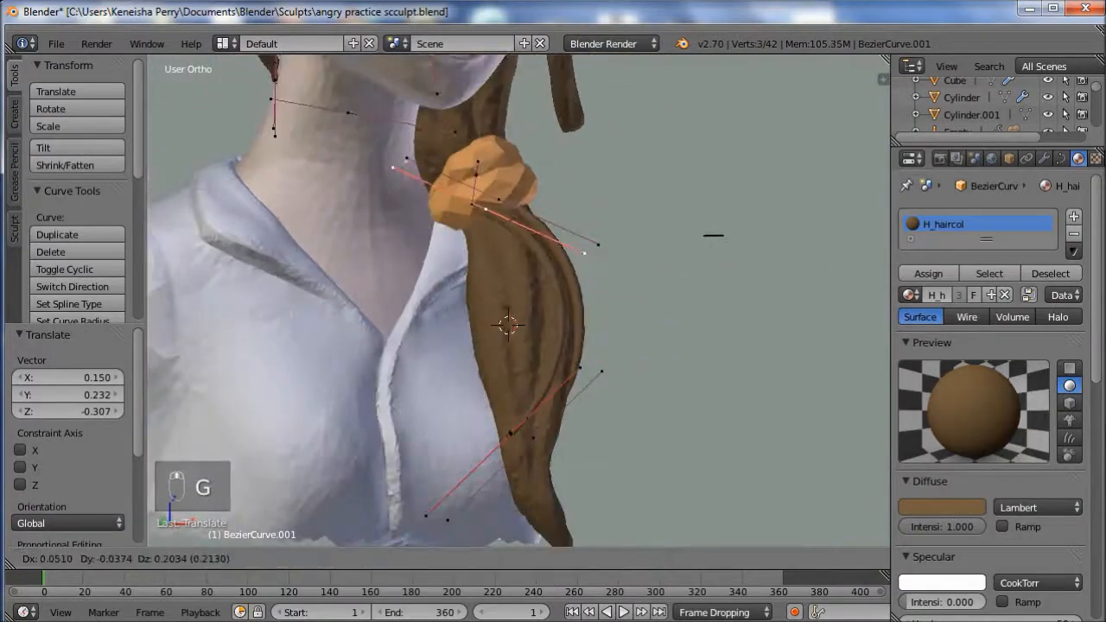
left_click(713, 234)
middle_click_drag(713, 234, 689, 279)
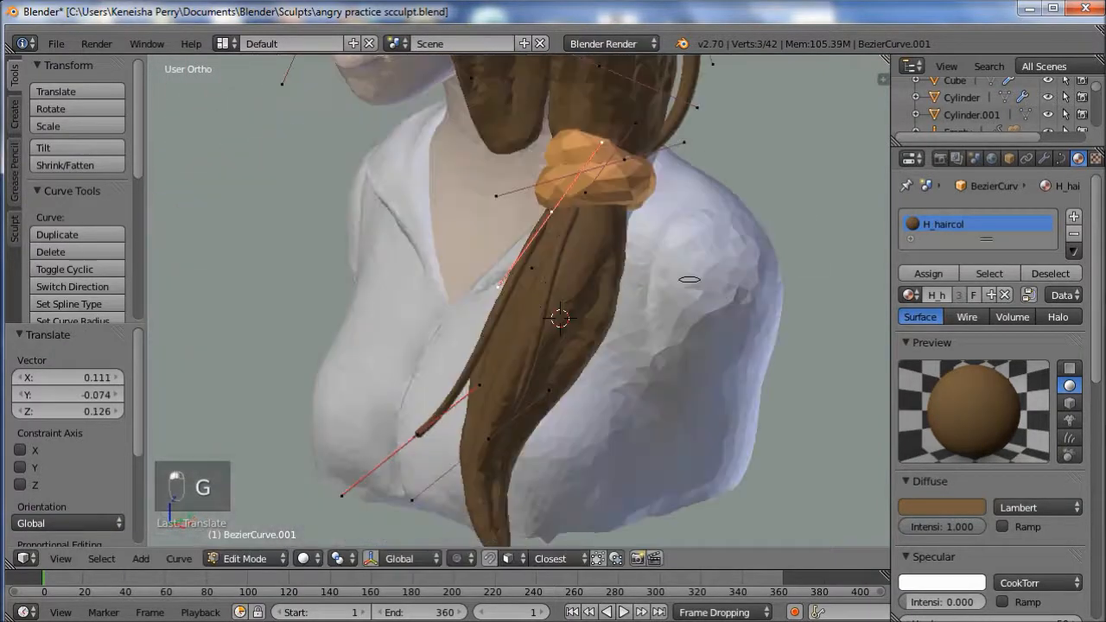
key("g")
left_click(507, 289)
- Pull the copied strand's upper handle outward and move its lower control point onto the ponytail's lower end
right_click_drag(507, 289, 484, 275)
left_click(689, 280)
middle_click_drag(689, 279, 612, 328)
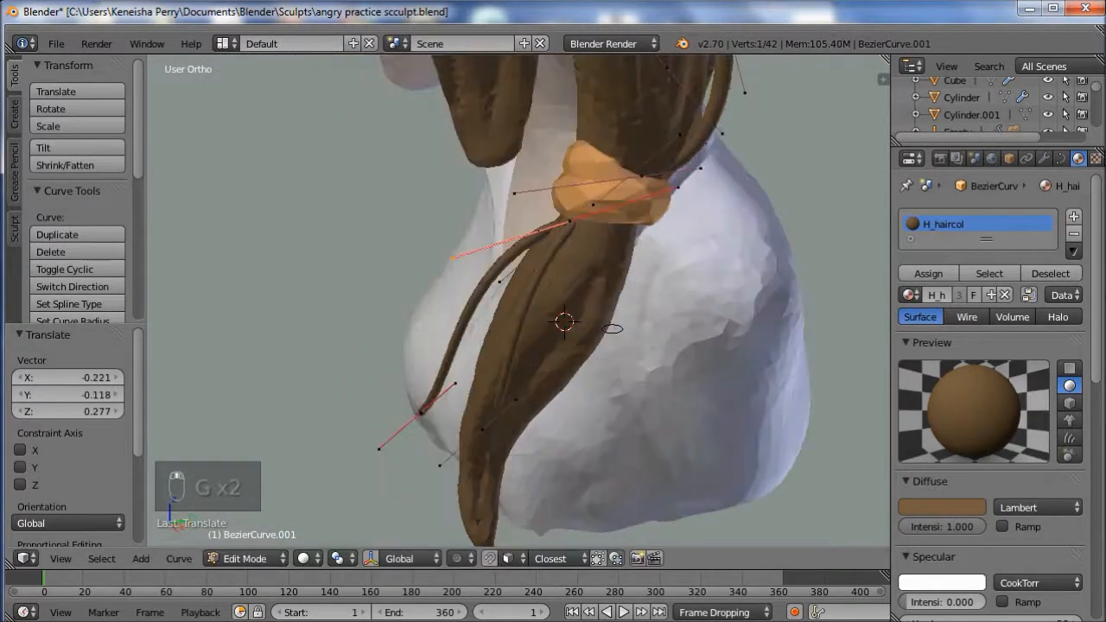
right_click_drag(421, 412, 477, 406)
left_click(468, 439)
left_click(612, 328)
- Reshape the copied strand from the front with its upper and lower handles so it bows along the ponytail's front edge
middle_click_drag(611, 328, 748, 238)
key("g")
left_click(754, 240)
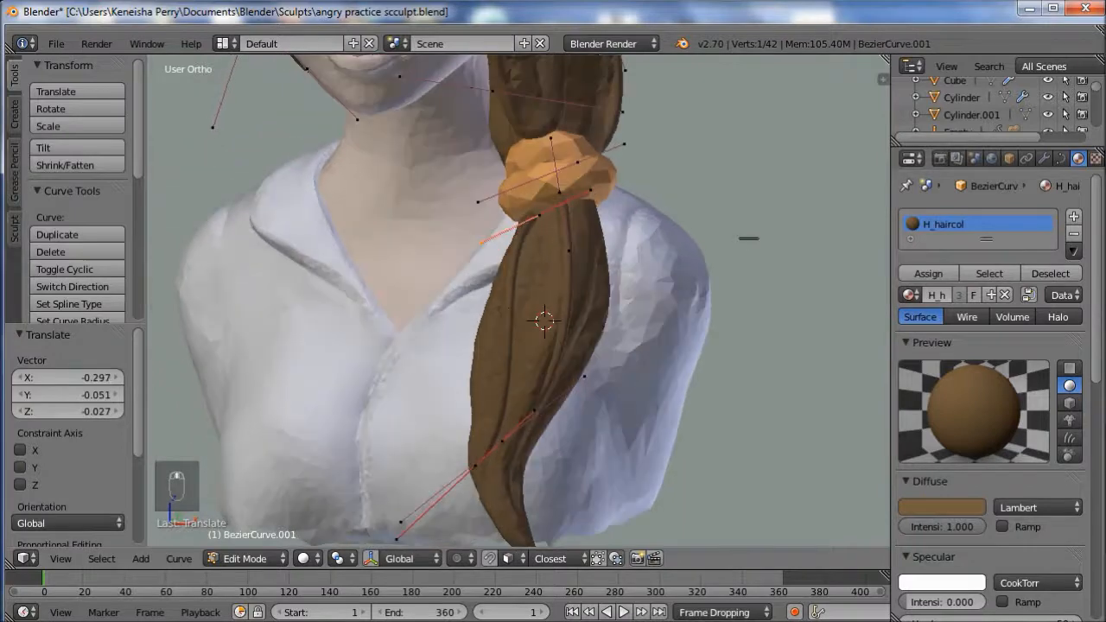
key("g")
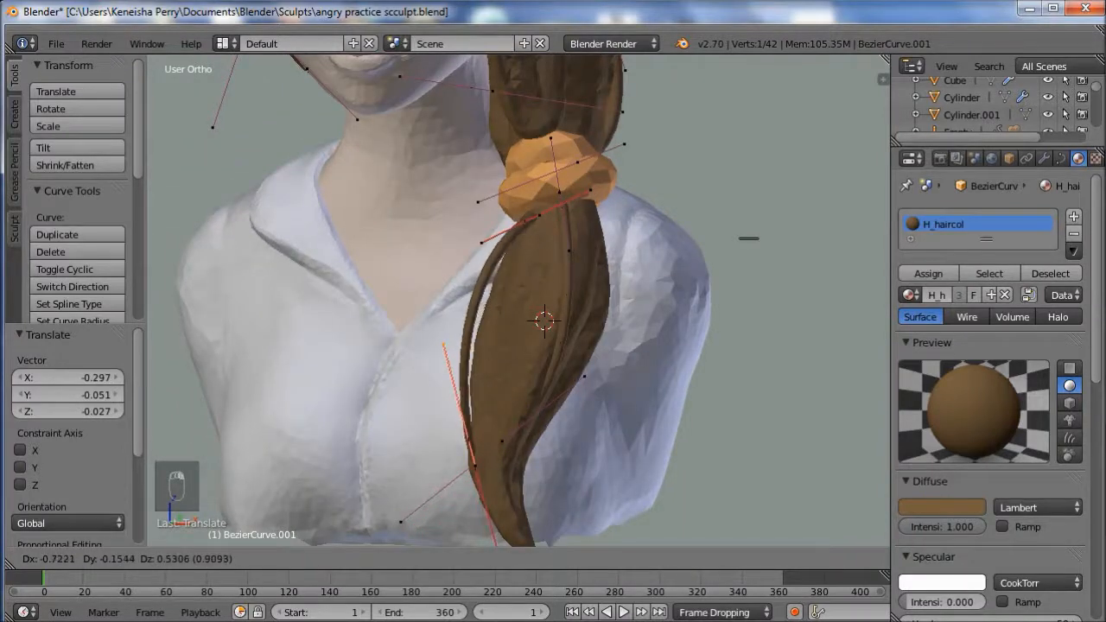
left_click(749, 238)
middle_click_drag(748, 238, 702, 272)
- Nudge the copied strand's lower control point and tighten both inner handles so it hugs the ponytail's front edge
key("g")
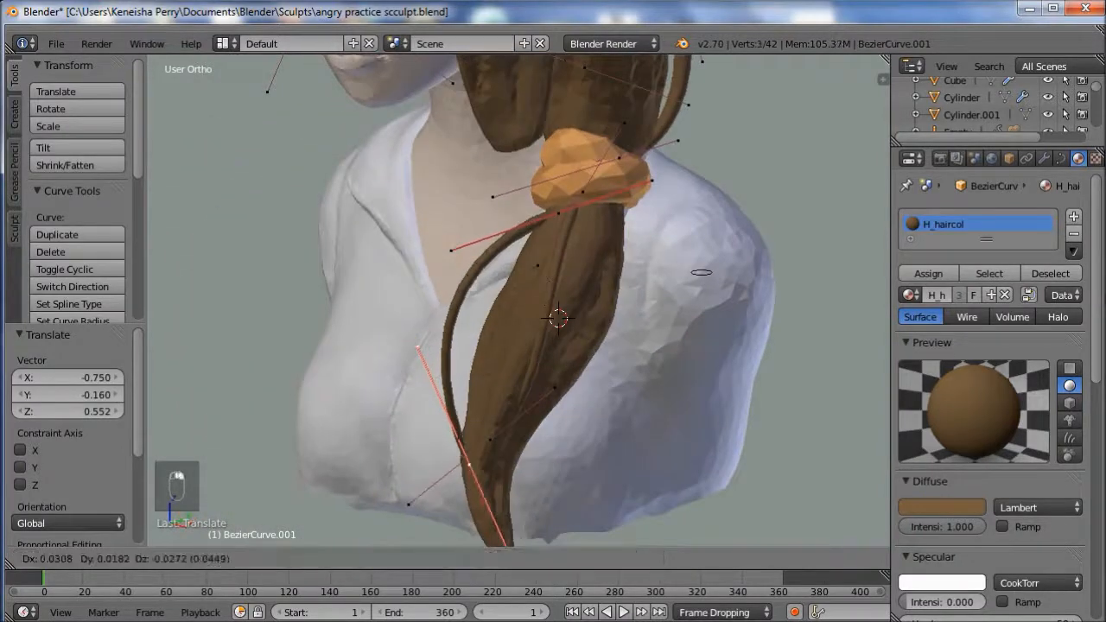
left_click(701, 272)
key("g")
left_click(702, 272)
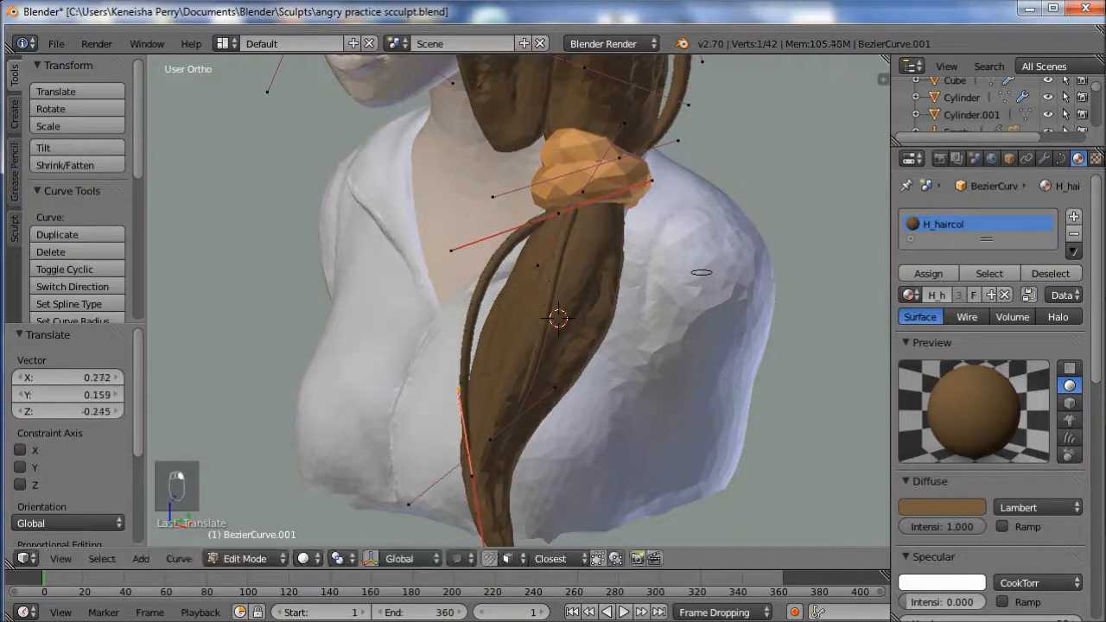
key("g")
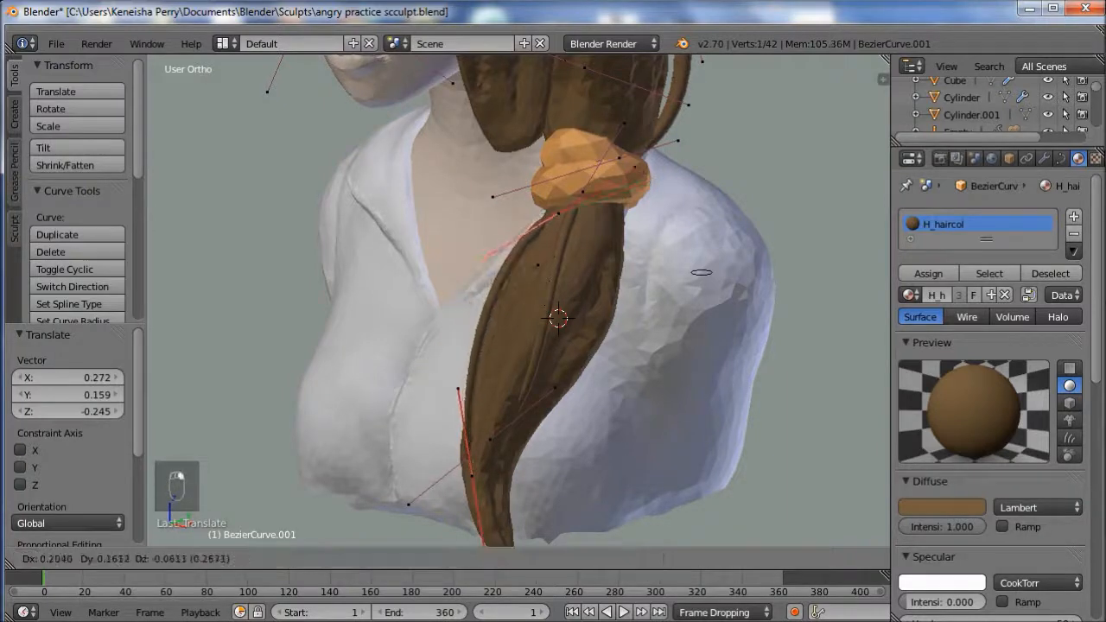
left_click(701, 273)
- Shift the copied strand's upper control point along the underside of the hair tie and fine-tune its handle
middle_click_drag(700, 272, 609, 178)
right_click_drag(475, 215, 446, 212)
middle_click_drag(446, 211, 277, 206)
middle_click_drag(755, 235, 613, 252)
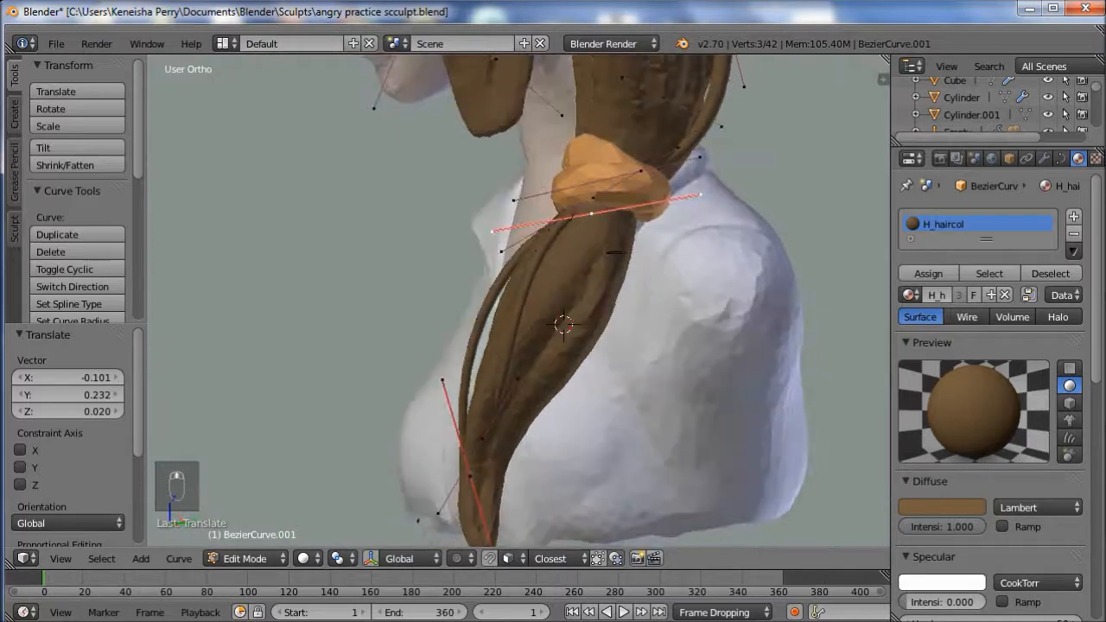
key("g")
left_click(596, 203)
right_click_drag(497, 223, 509, 220)
middle_click_drag(509, 220, 526, 229)
middle_click_drag(631, 260, 608, 284)
- Examine the hair and ponytail strands from the front and side in Object Mode
scroll(675, 258, "down", 4)
key("Tab")
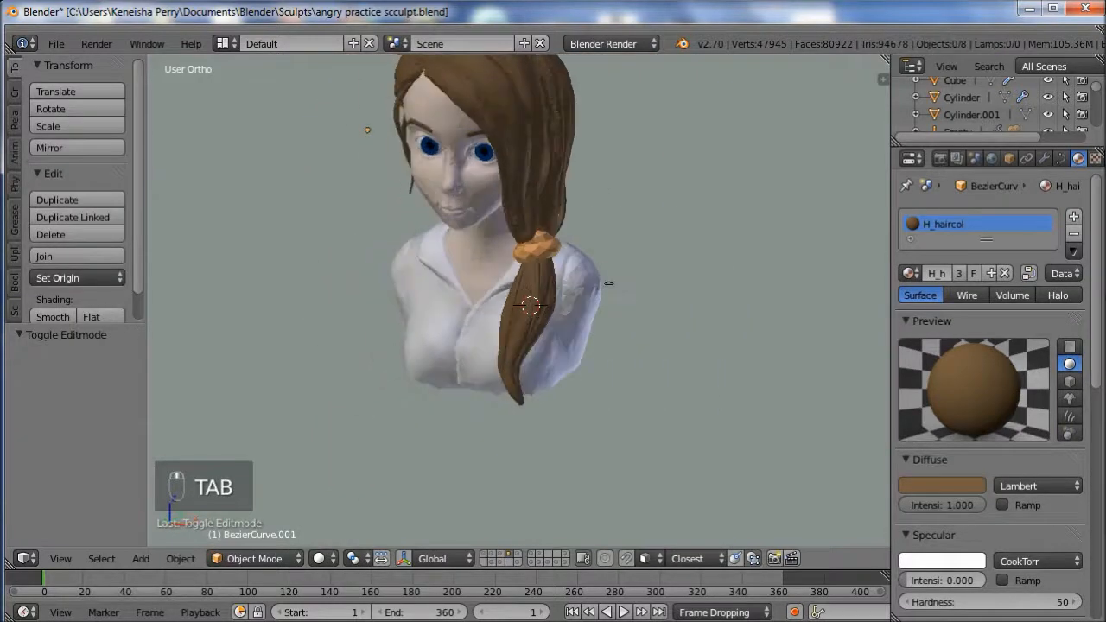
middle_click_drag(612, 275, 566, 430)
middle_click_drag(487, 430, 482, 488, "shift")
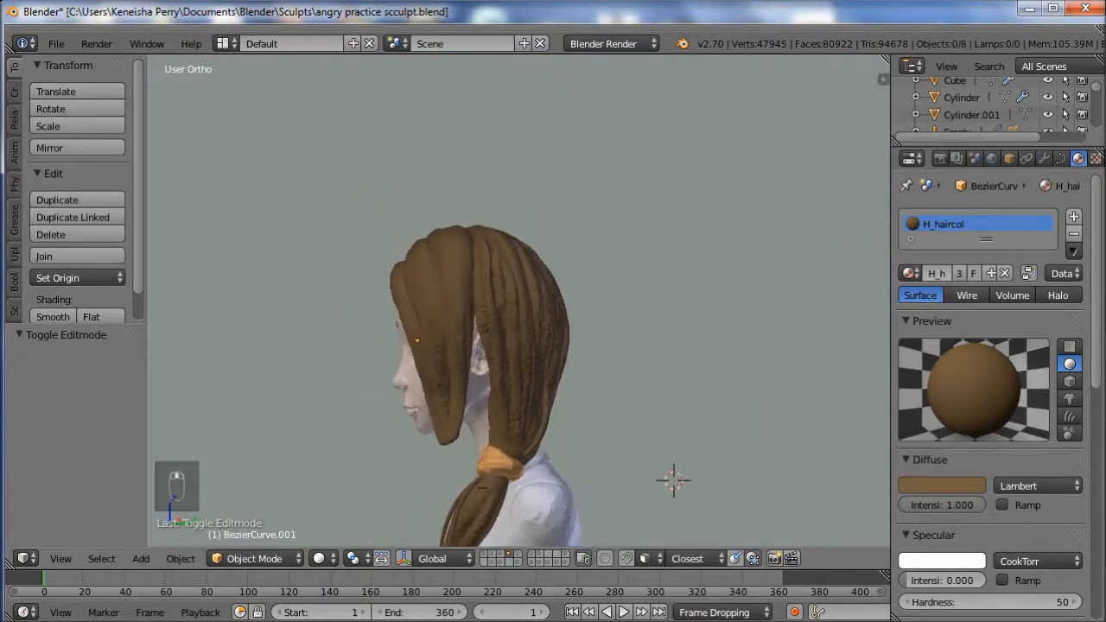
scroll(440, 475, "up", 4)
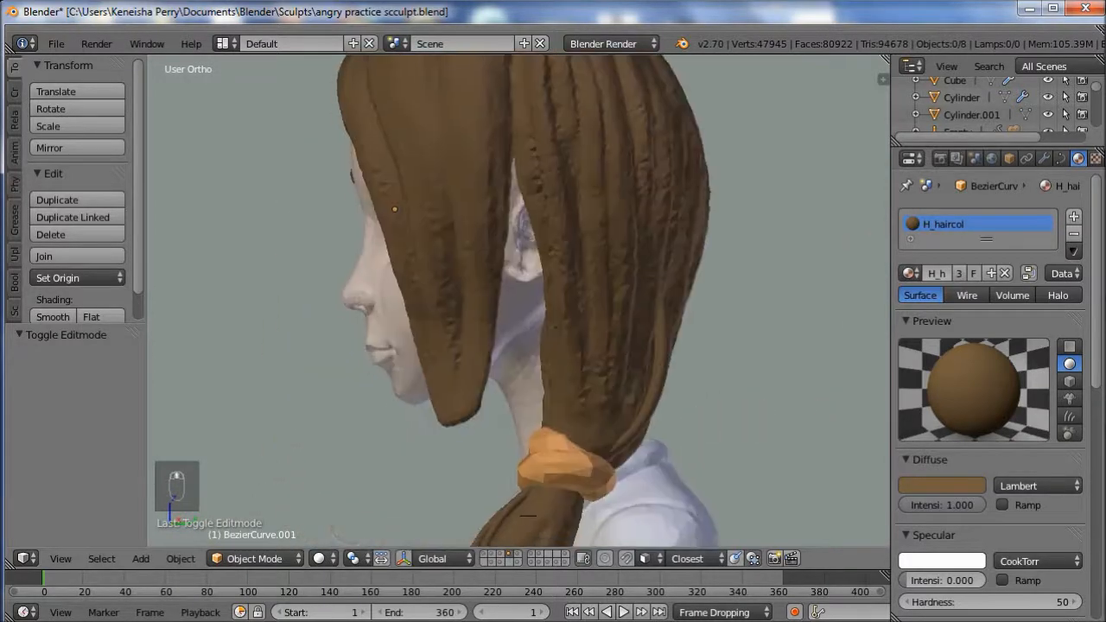
scroll(519, 302, "down", 4)
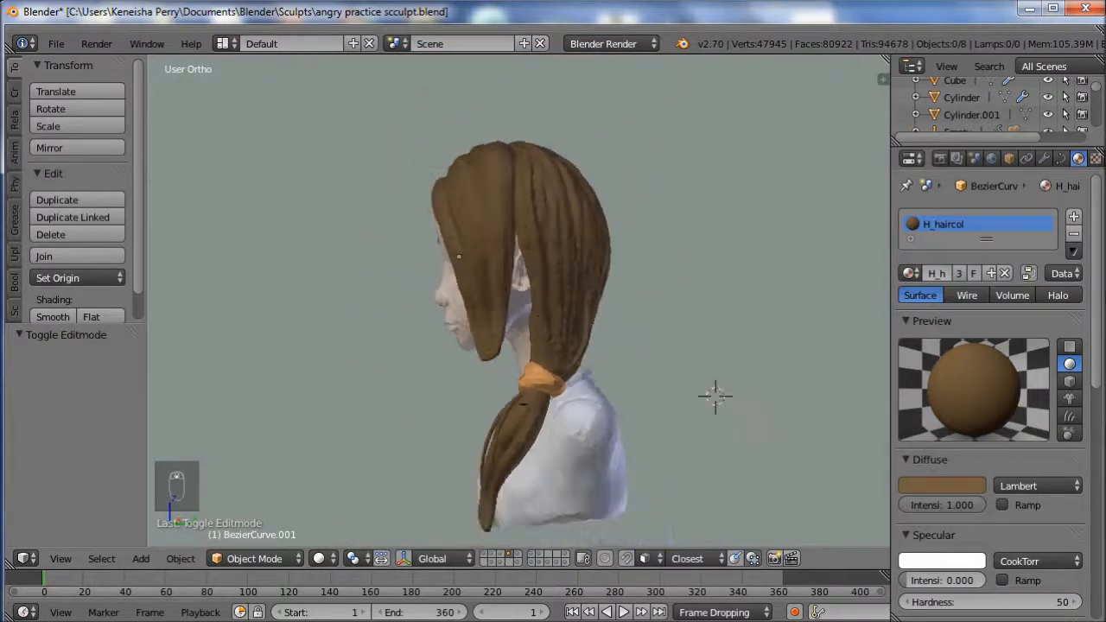
scroll(519, 302, "up", 2)
middle_click_drag(525, 448, 585, 449)
scroll(585, 450, "down", 3)
- Duplicate the front ponytail strand and place the copy over the forehead
key("Tab")
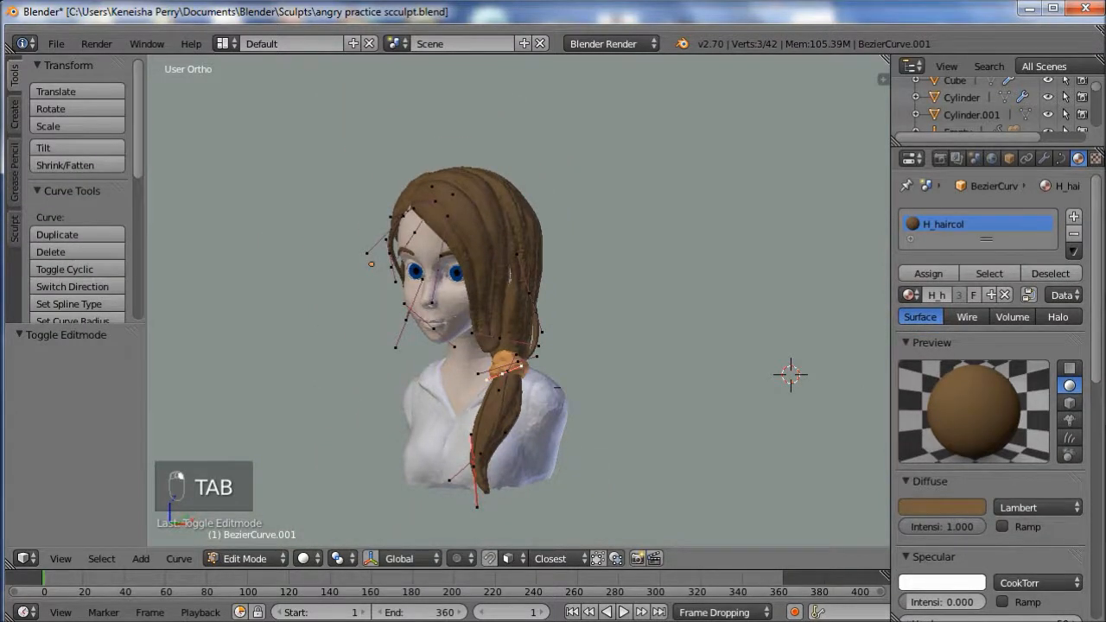
middle_click_drag(557, 388, 556, 379)
key("shift+d")
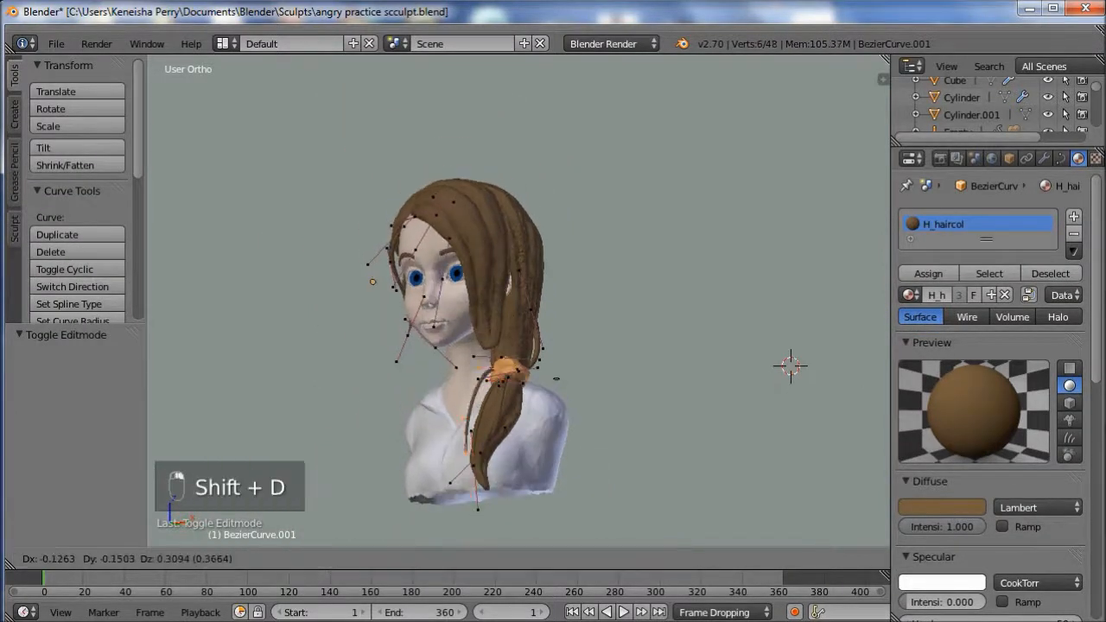
left_click(556, 379)
scroll(565, 383, "up", 4)
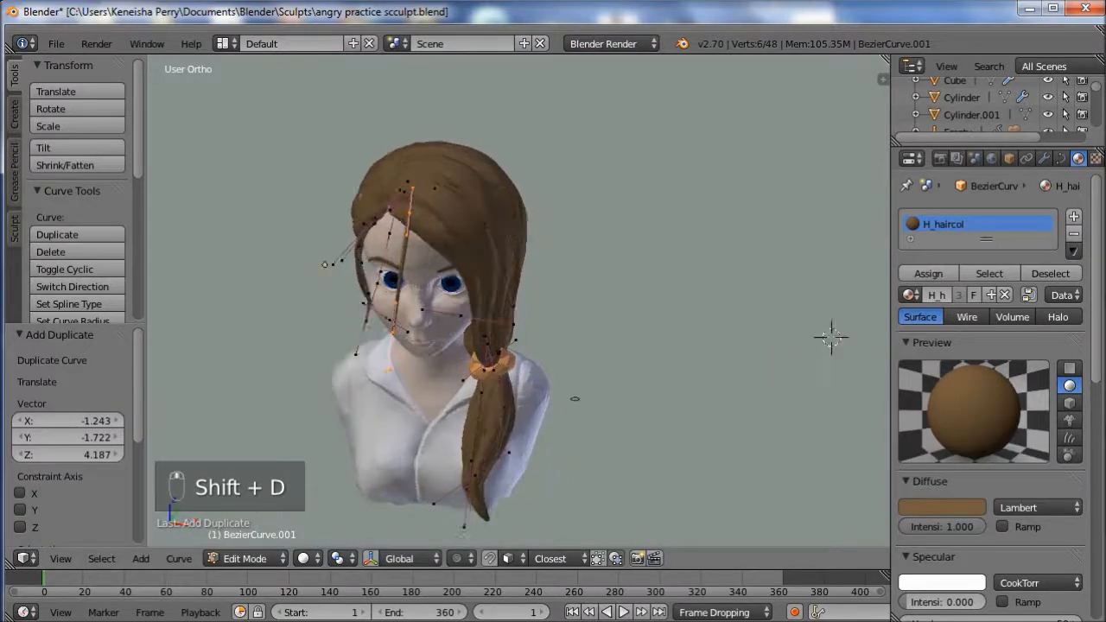
- Rotate the forehead strand from the front and side to follow the slanted hairline
key("r")
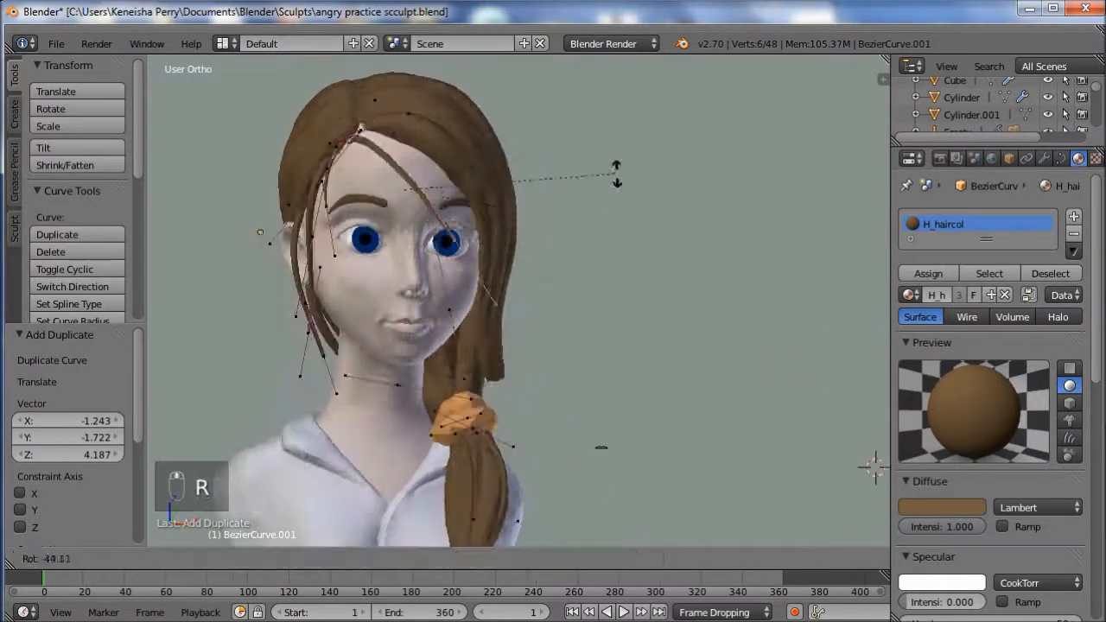
left_click(608, 129)
middle_click_drag(609, 129, 777, 130)
middle_click_drag(687, 315, 449, 415)
key("r")
left_click(750, 389)
key("r")
left_click(445, 440)
- Move the forehead strand back against the hairline, with its upper end at the parting
key("g")
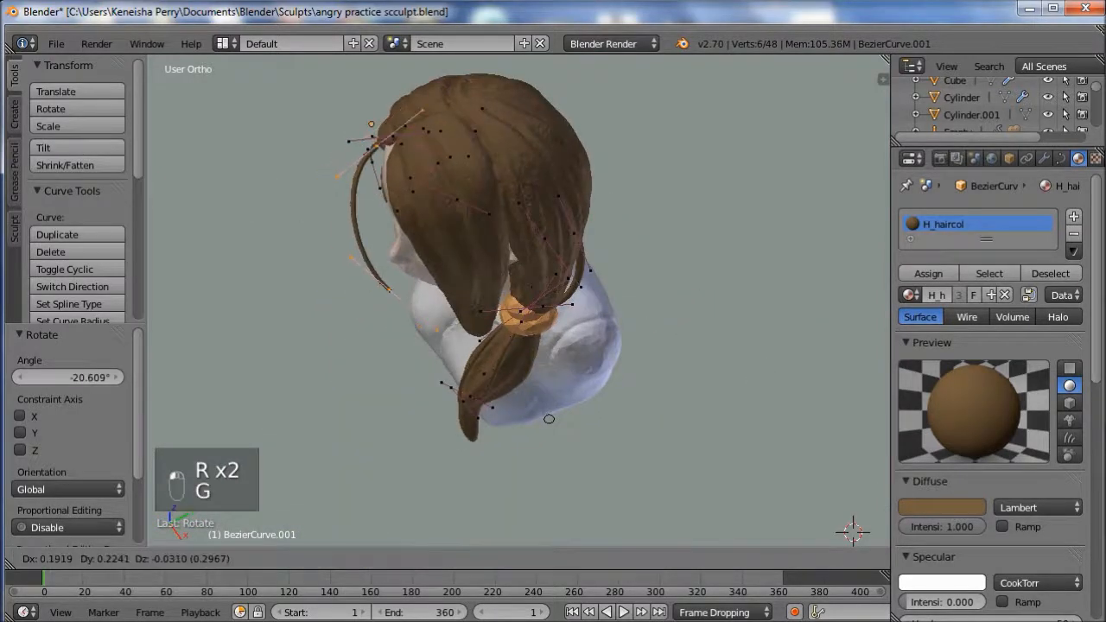
left_click(449, 424)
middle_click_drag(450, 423, 745, 350)
key("g")
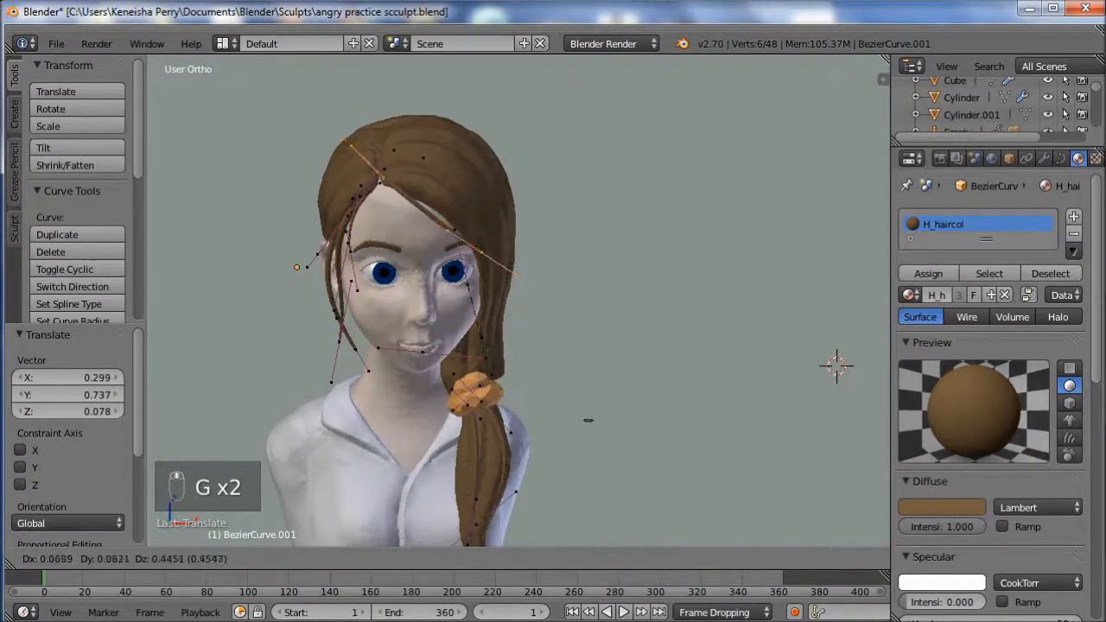
left_click(588, 420)
- Adjust the forehead strand's lower and upper control points so it runs from the parting along the fringe edge
scroll(589, 420, "up", 4)
middle_click_drag(588, 325, 723, 500, "shift")
right_click_drag(485, 306, 491, 330)
right_click_drag(399, 276, 401, 256)
middle_click_drag(401, 256, 467, 262)
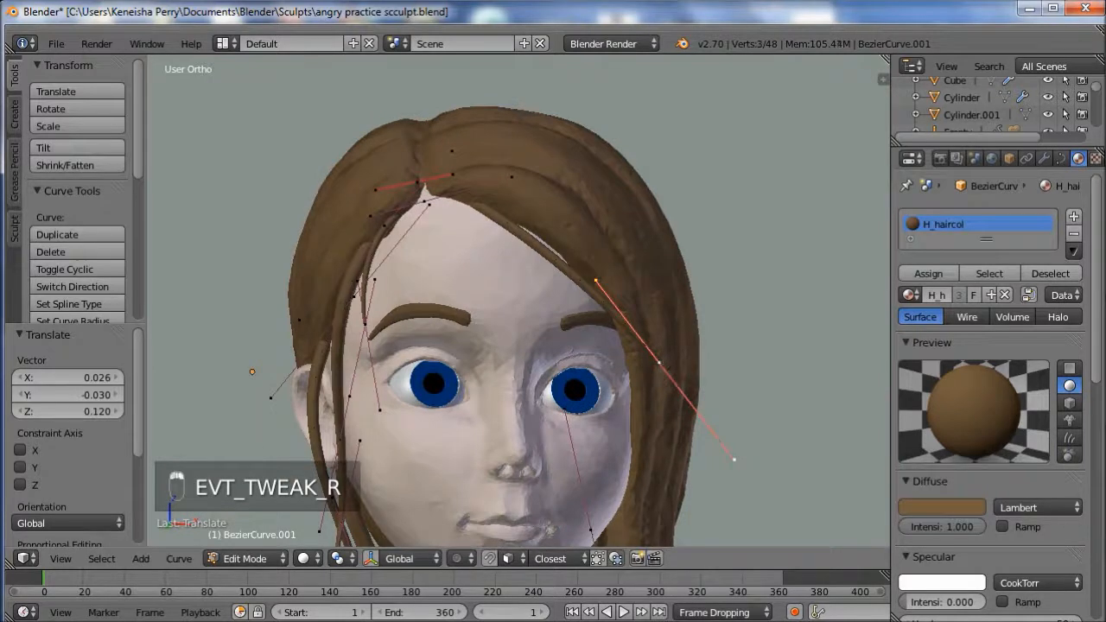
- Tuck the forehead strand's lower control point into the side hair and adjust its upper handle
right_click_drag(659, 363, 641, 365)
middle_click_drag(642, 365, 466, 371)
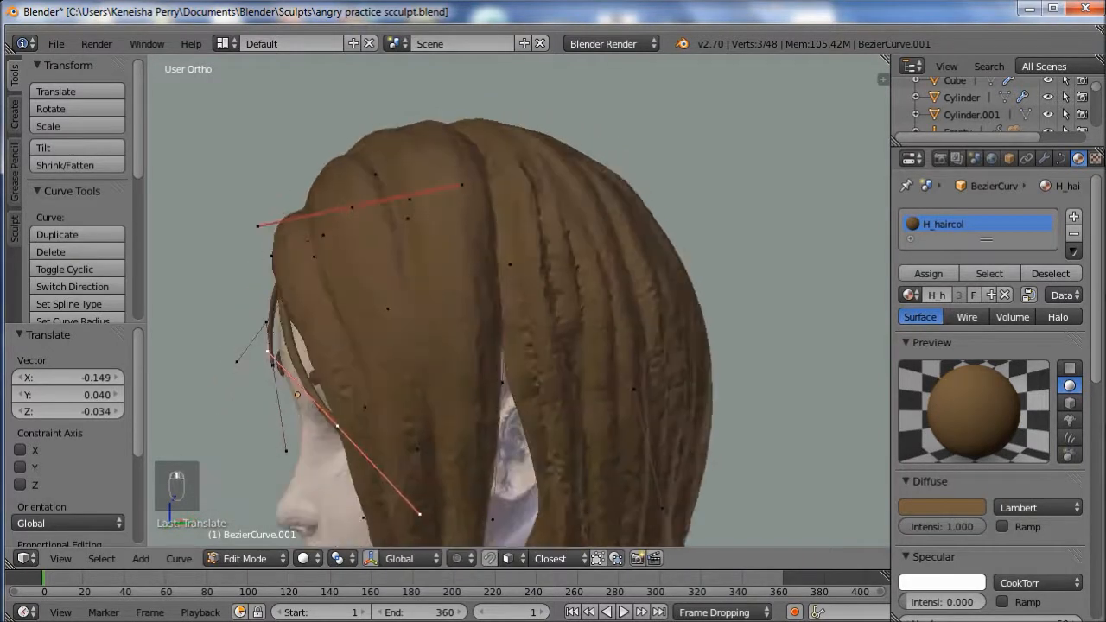
key("g")
left_click(362, 428)
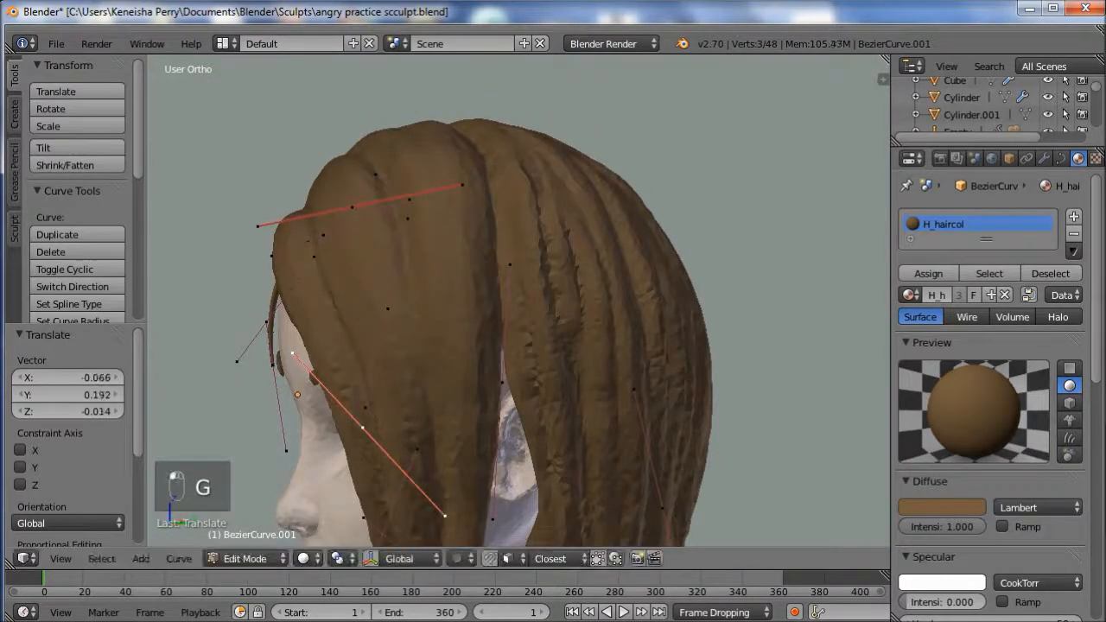
key("g")
left_click(346, 411)
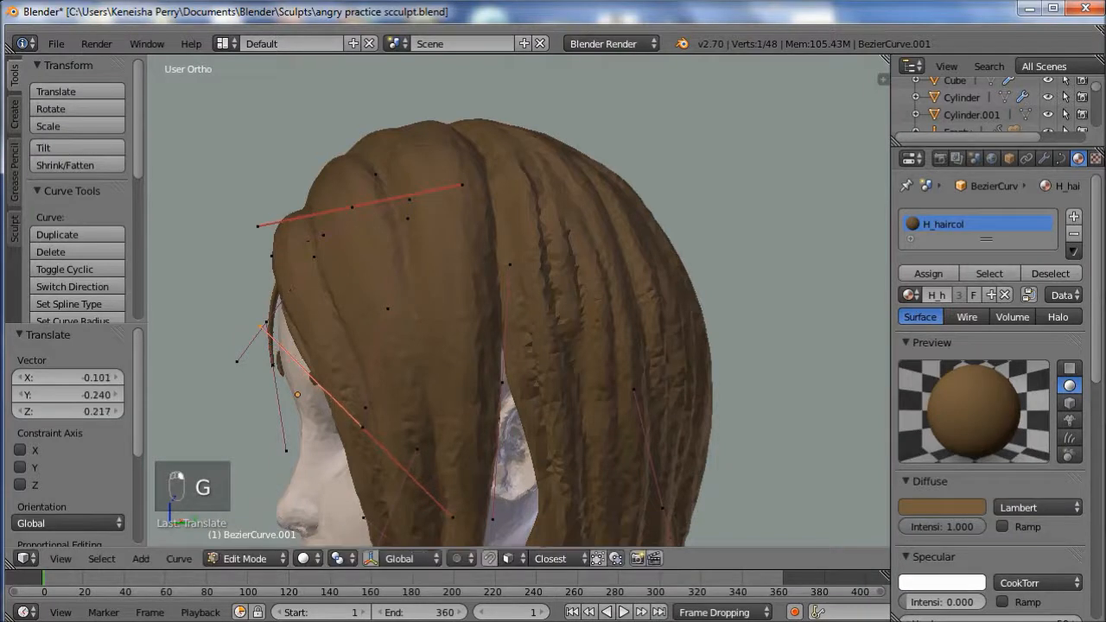
middle_click_drag(346, 411, 561, 396)
- Slightly thin the strand at the back of the head that runs down to the hair tie
key("Tab")
scroll(519, 301, "down", 3)
middle_click_drag(657, 389, 294, 389)
middle_click_drag(519, 389, 259, 389)
middle_click_drag(709, 530, 387, 455)
key("Tab")
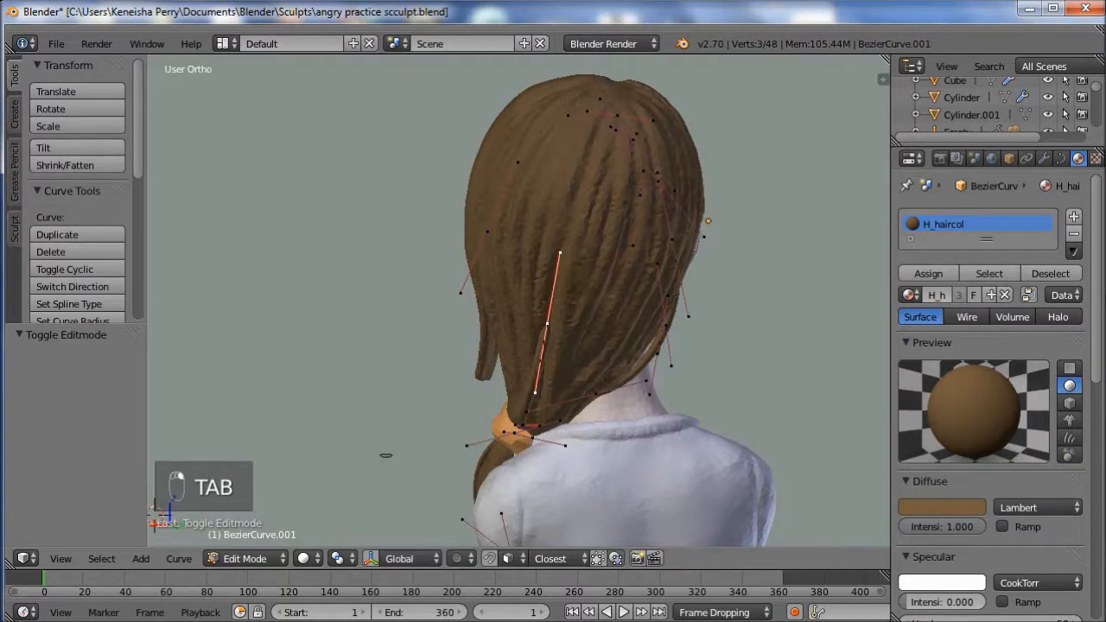
key("alt+s")
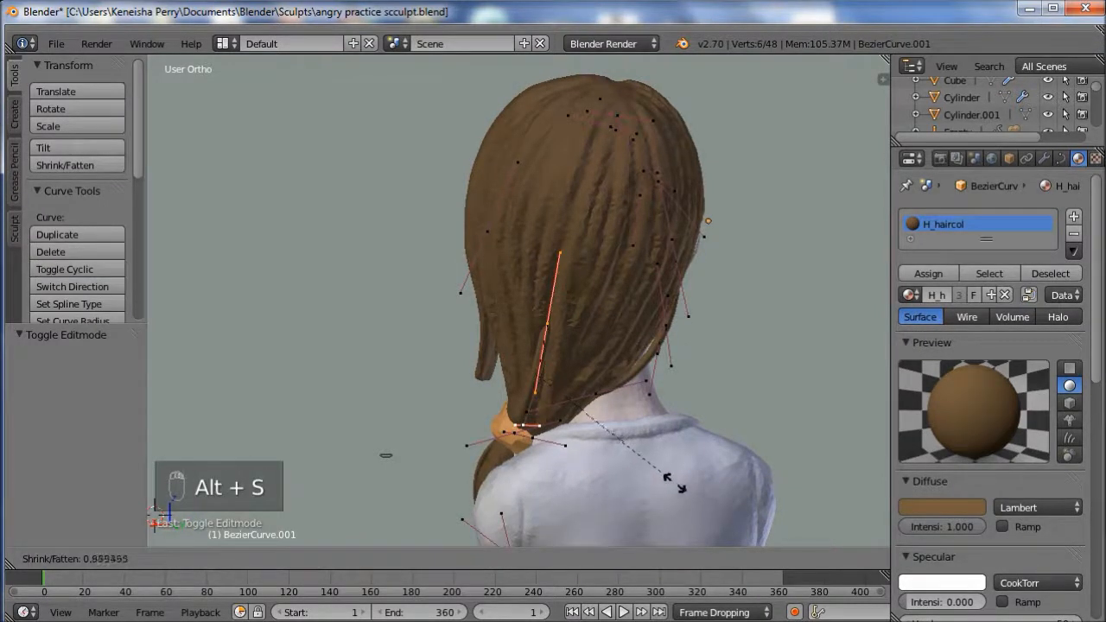
left_click(645, 466)
key("Tab")
middle_click_drag(383, 454, 576, 460)
key("Tab")
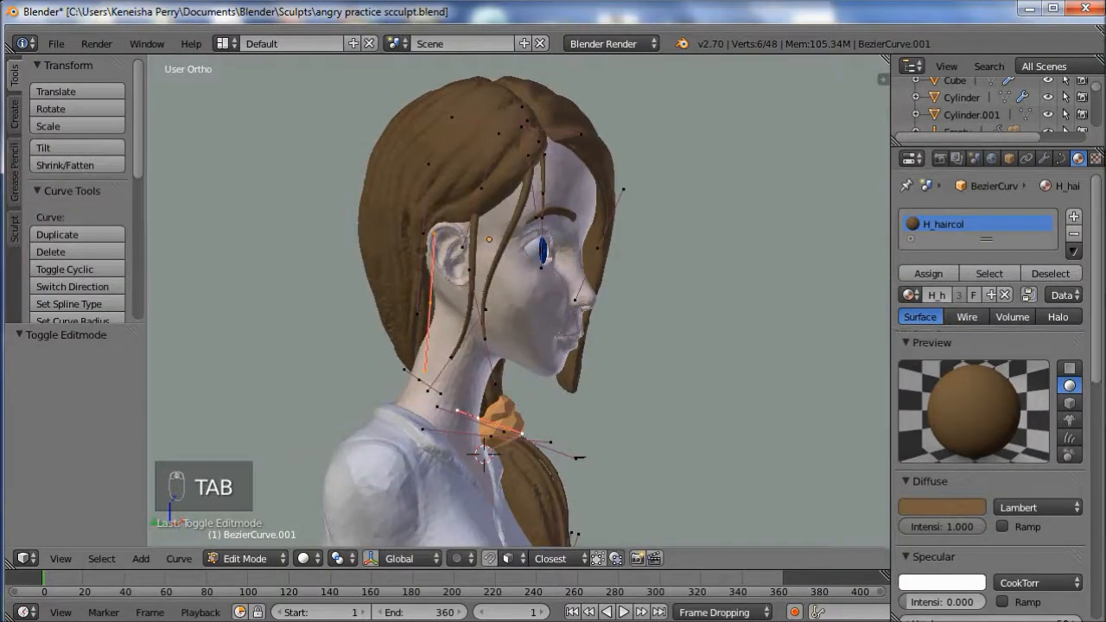
- Leave curve editing and convert the loose hair strands from curves to a mesh
key("Tab")
middle_click_drag(579, 456, 655, 451)
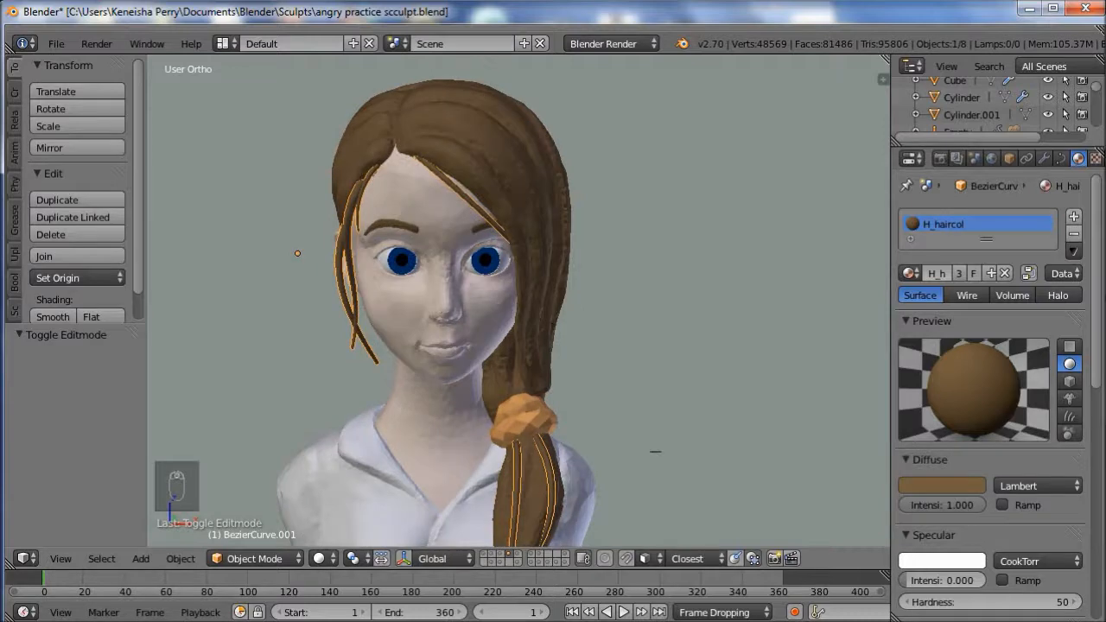
key("a")
scroll(740, 355, "down", 3)
mouse_move(740, 355)
middle_mouse_down()
mouse_move(716, 385)
mouse_move(747, 334)
middle_mouse_up()
scroll(518, 302, "up", 5)
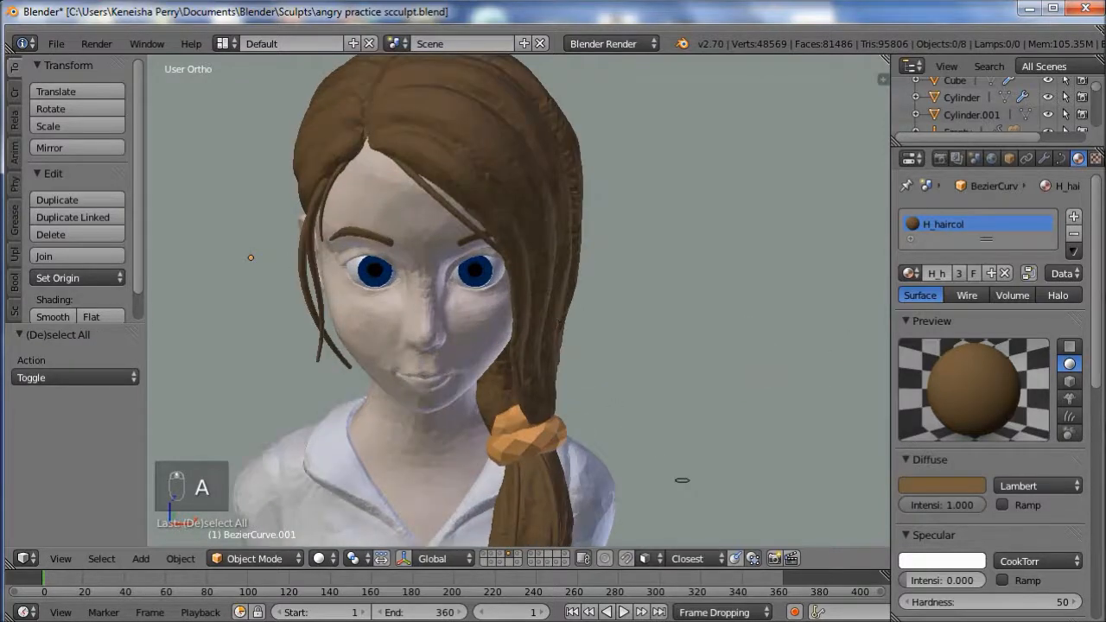
key("space")
type("conver")
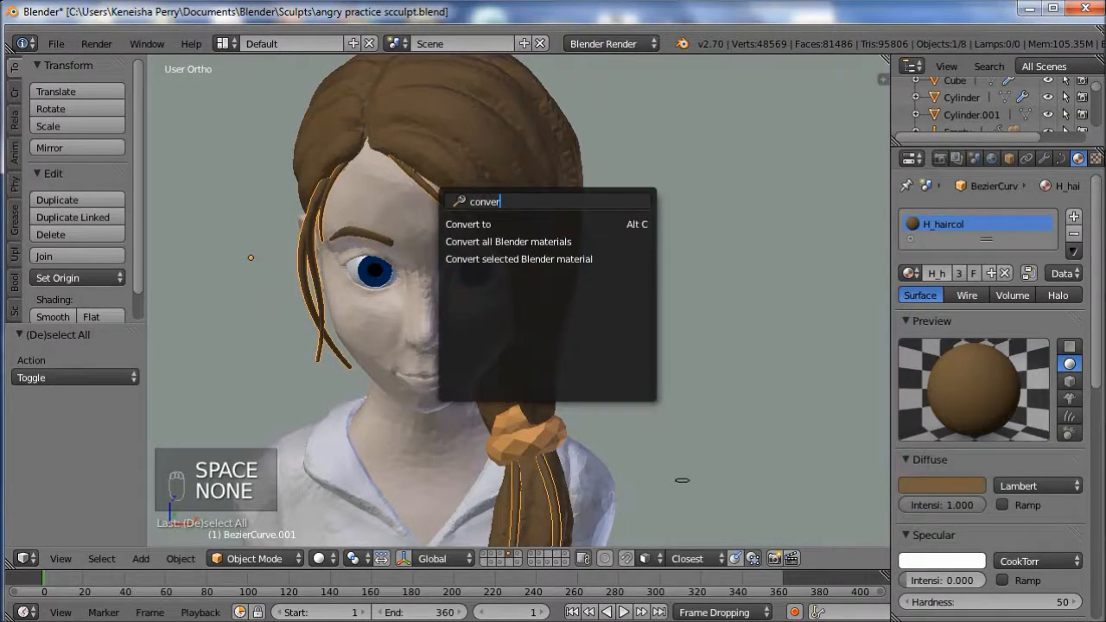
key("Return")
key("Down")
key("Return")
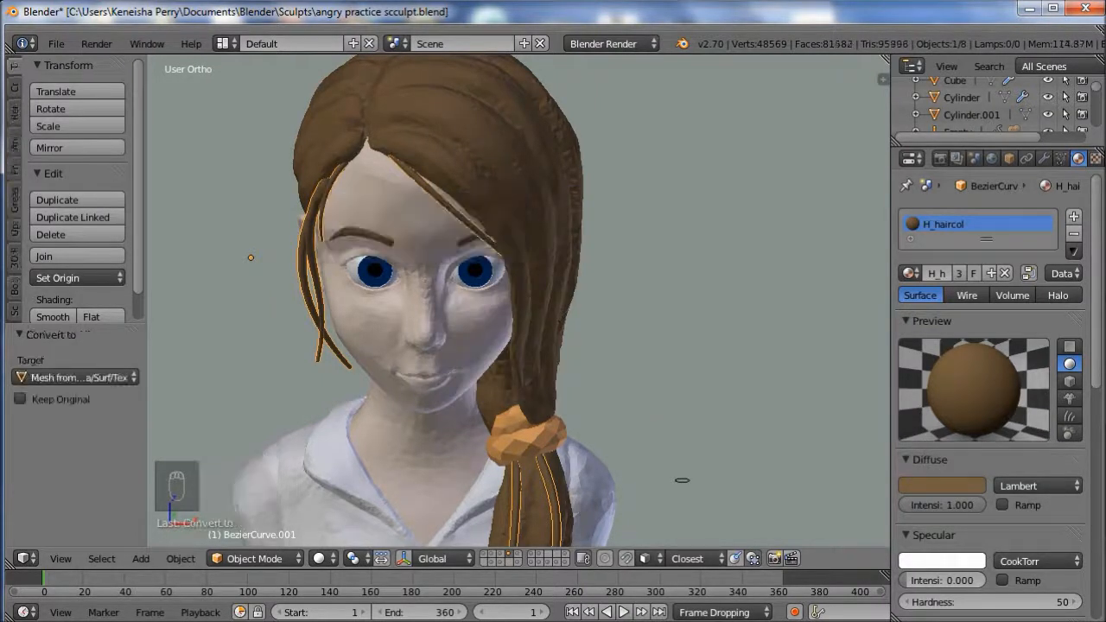
key("a")
key("a")
key("a")
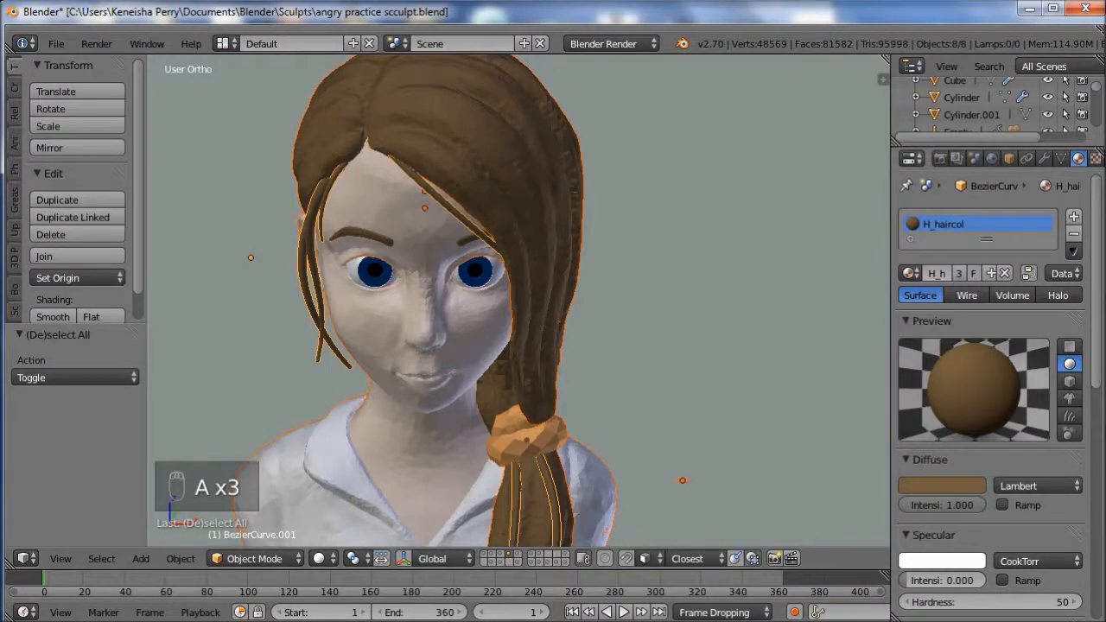
left_click(1044, 158)
left_click(996, 217)
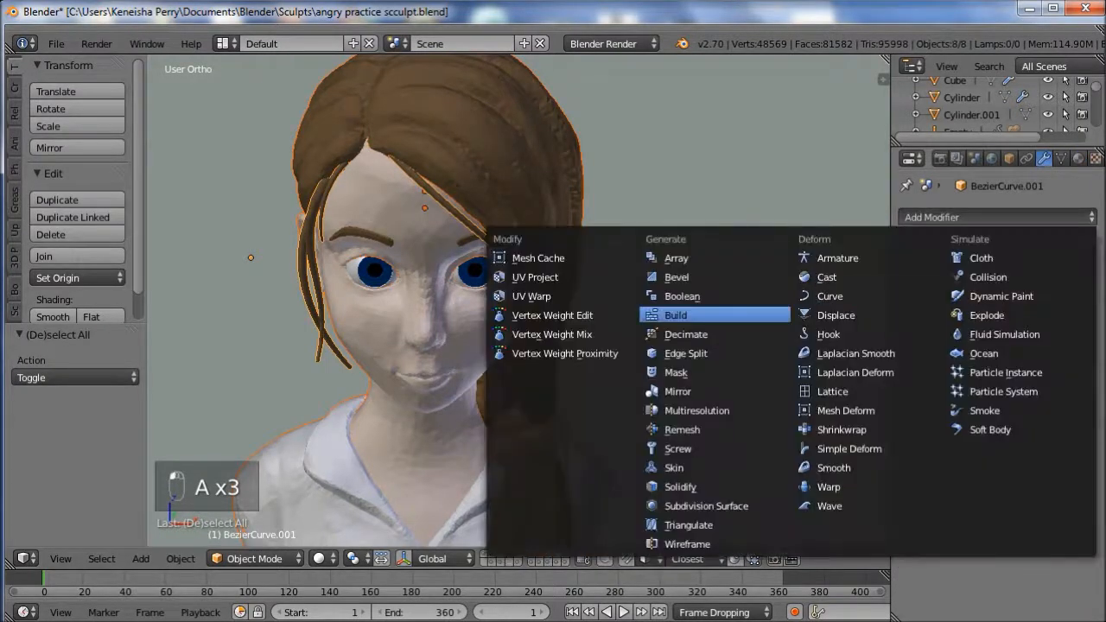
left_click(686, 335)
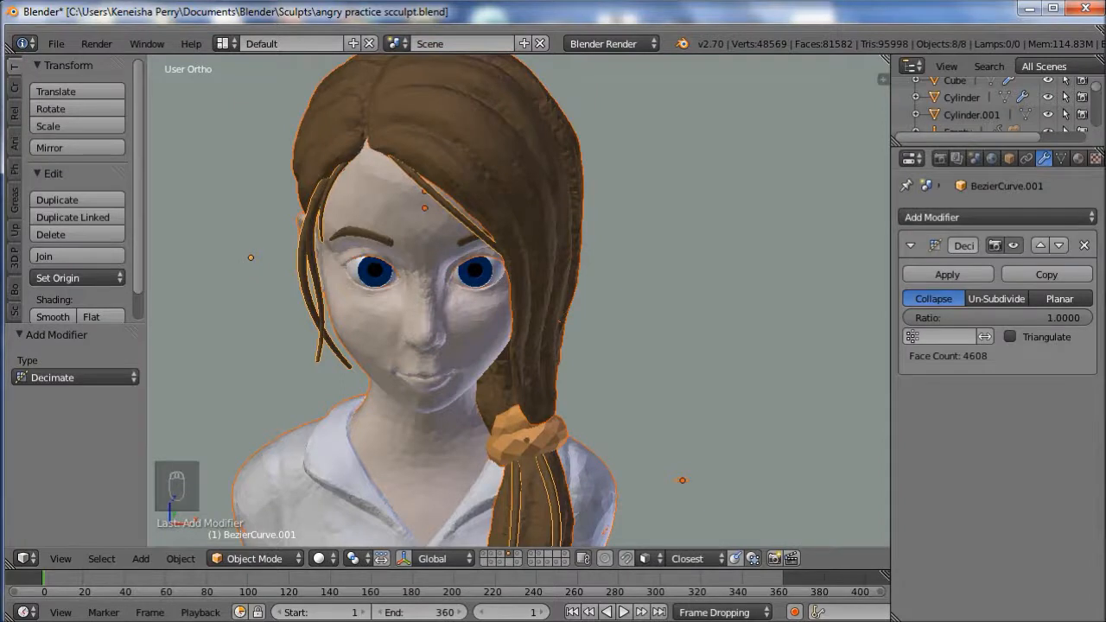
left_click(1084, 244)
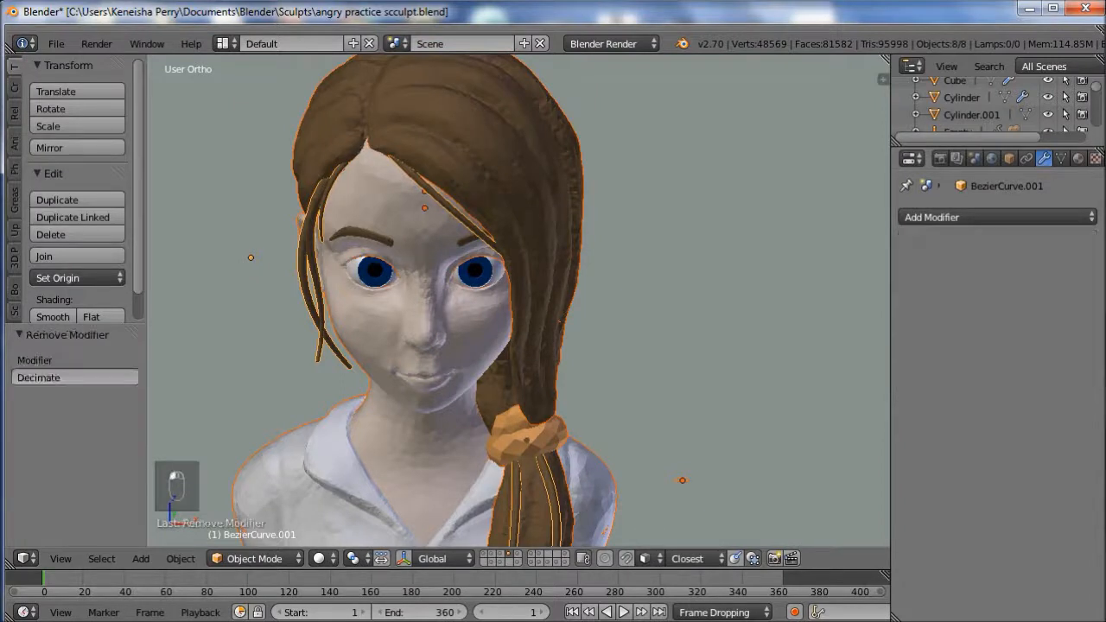
- Add a Decimate modifier to the loose hair strands only, with a ratio of 0.5 and triangulation turned on
right_click(424, 329)
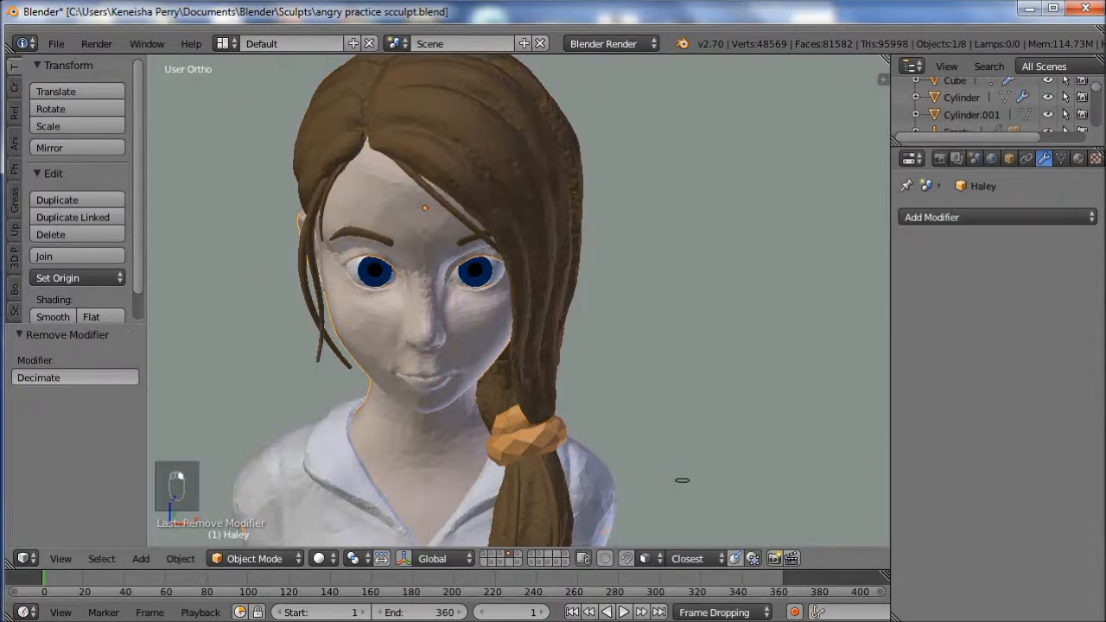
right_click(535, 497)
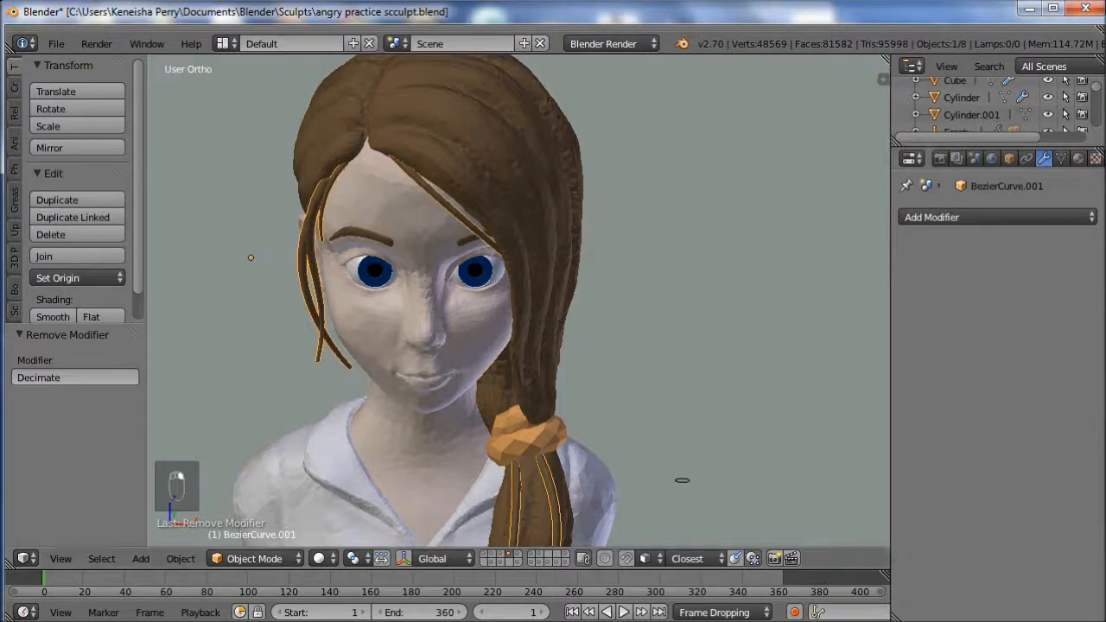
left_click(994, 217)
left_click(691, 333)
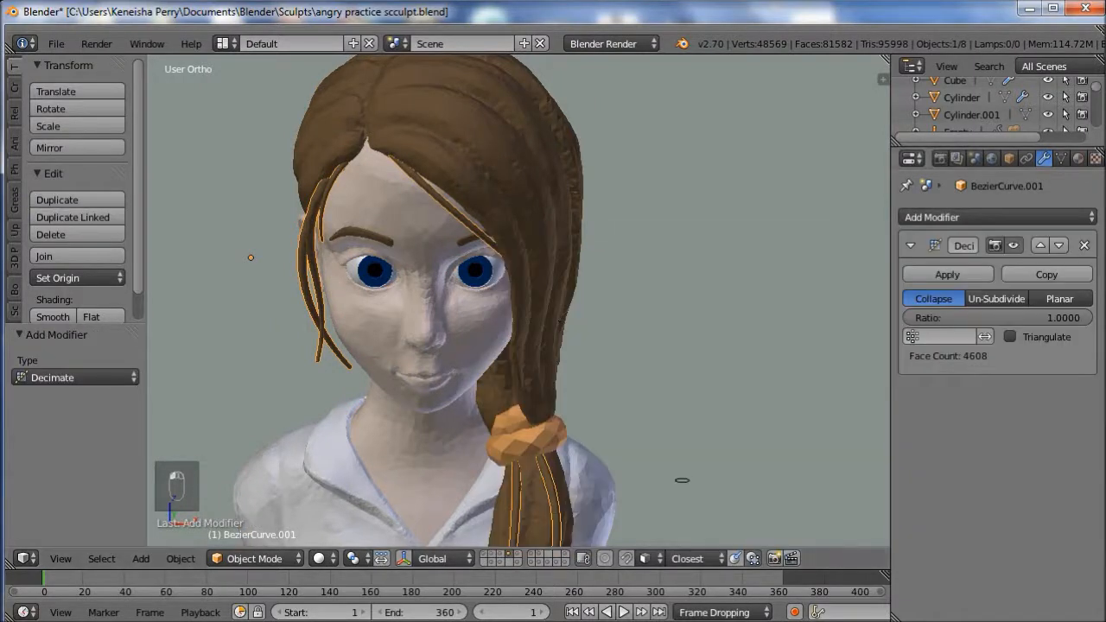
left_click(996, 317)
type("0.5")
key("Return")
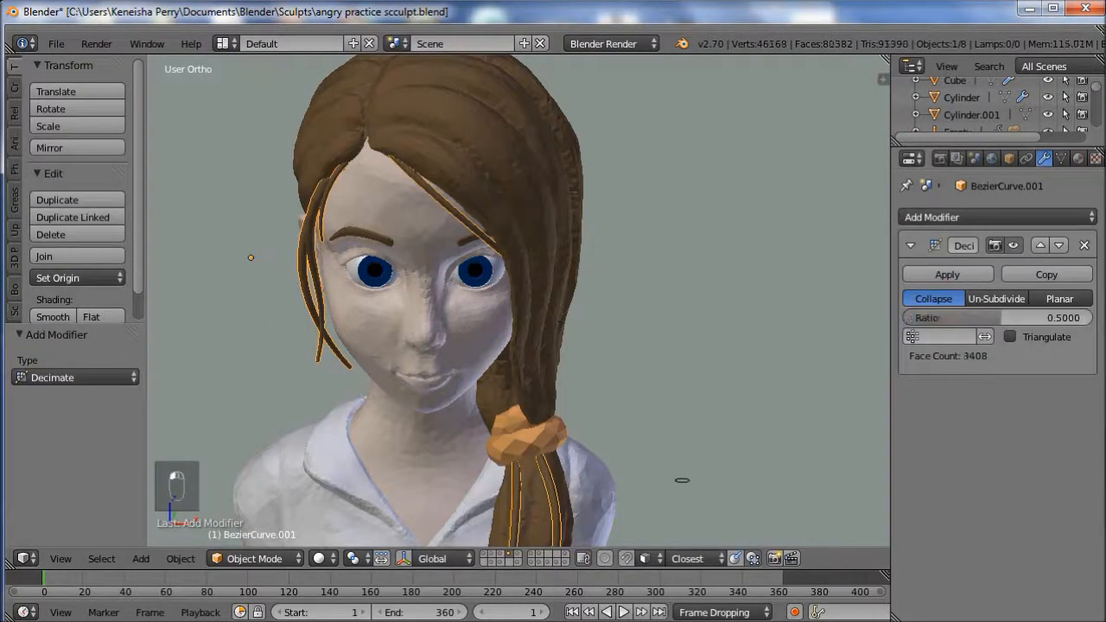
left_click(1010, 336)
scroll(519, 301, "up", 4)
middle_click_drag(432, 216, 655, 478, "shift")
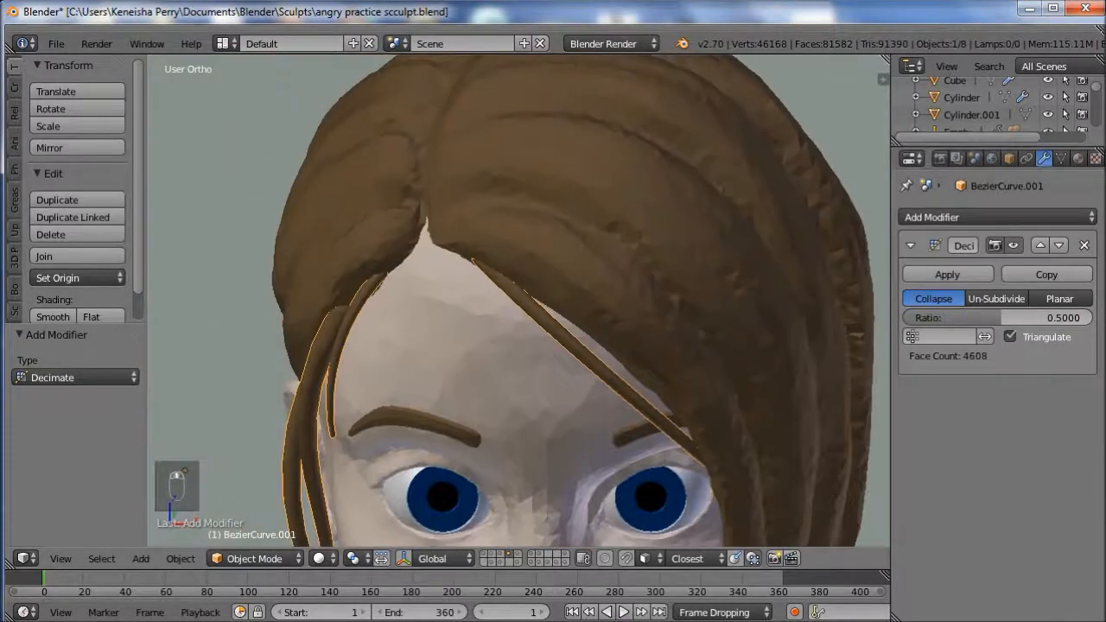
- Lower the strands' Decimate ratio to about 0.11, turn triangulation off and check the strands near the ear and nape
left_click_drag(1000, 317, 925, 317)
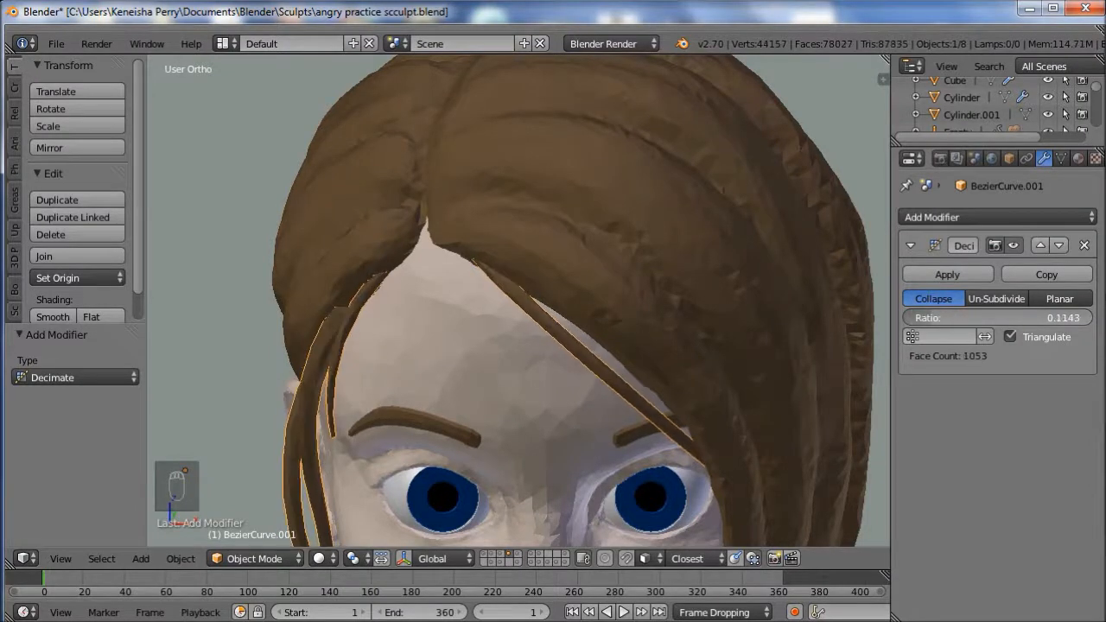
scroll(518, 301, "down", 2)
middle_click_drag(593, 499, 734, 383, "shift")
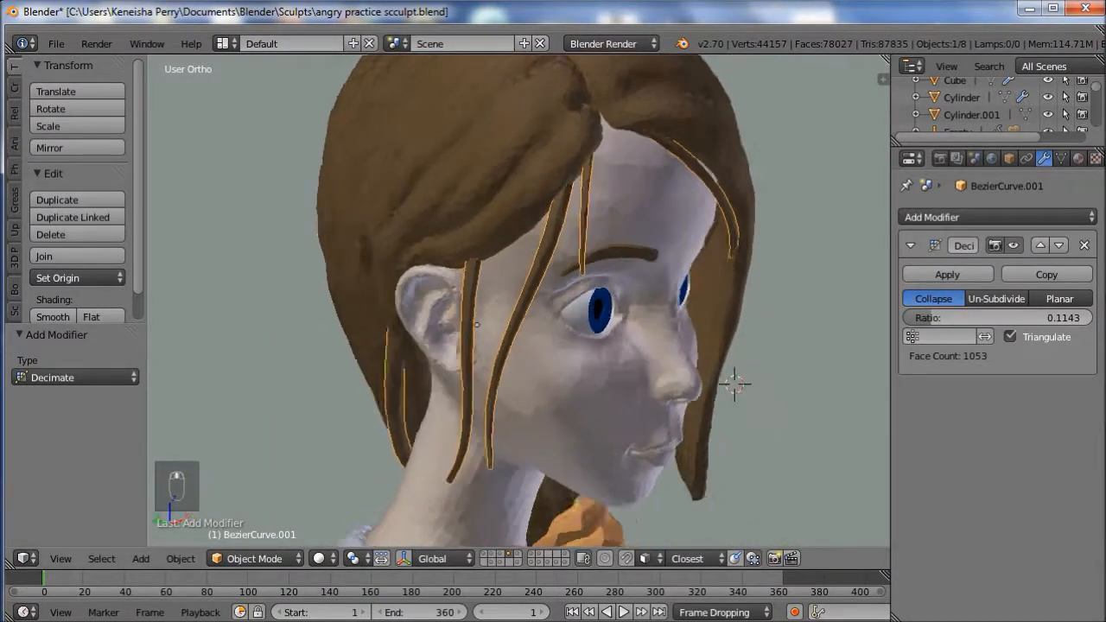
scroll(734, 383, "up", 6)
middle_click_drag(518, 383, 776, 164, "shift")
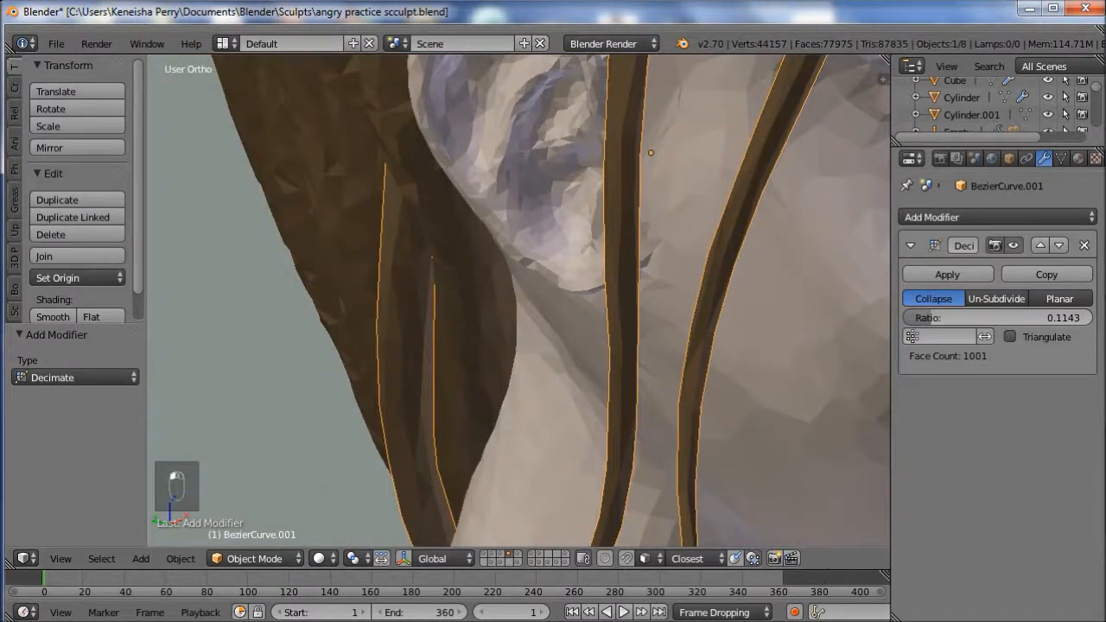
middle_click_drag(518, 300, 605, 268)
scroll(518, 301, "down", 4)
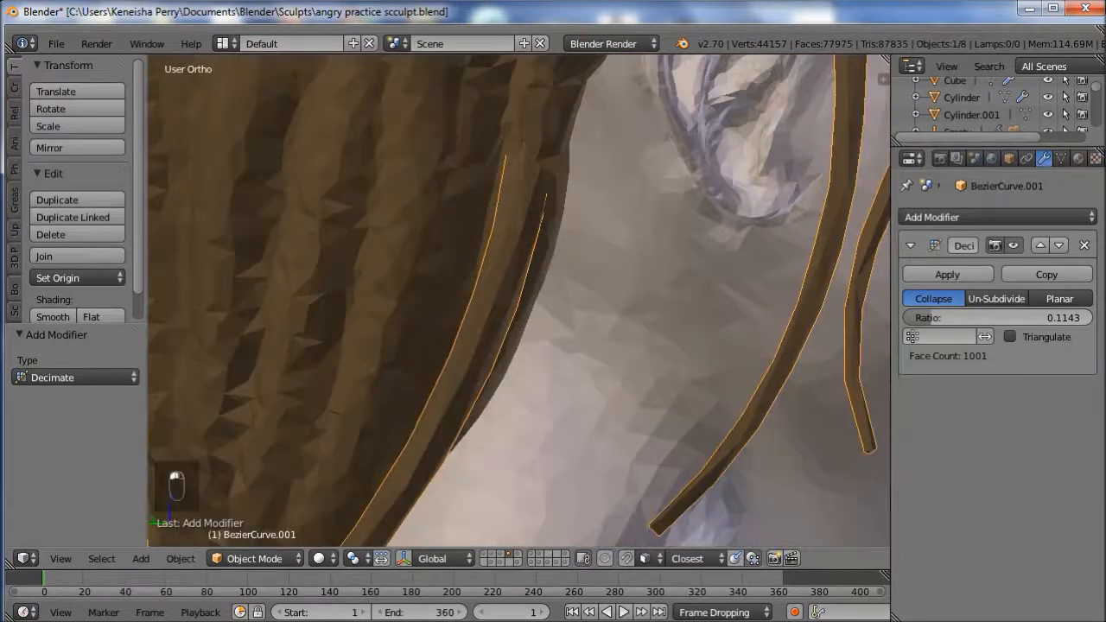
middle_click_drag(519, 301, 561, 301)
- Raise the strands' Decimate ratio to about 0.16 and inspect the strands with nothing selected
left_click_drag(994, 317, 1002, 317)
middle_click_drag(518, 301, 752, 294)
left_click_drag(1001, 318, 1003, 317)
middle_click_drag(519, 301, 613, 314)
scroll(518, 300, "down", 2)
middle_click_drag(519, 301, 726, 311)
scroll(519, 300, "up", 1)
key("a")
middle_click_drag(519, 301, 480, 402)
scroll(519, 301, "up", 2)
middle_click_drag(519, 300, 211, 304)
scroll(518, 301, "down", 3)
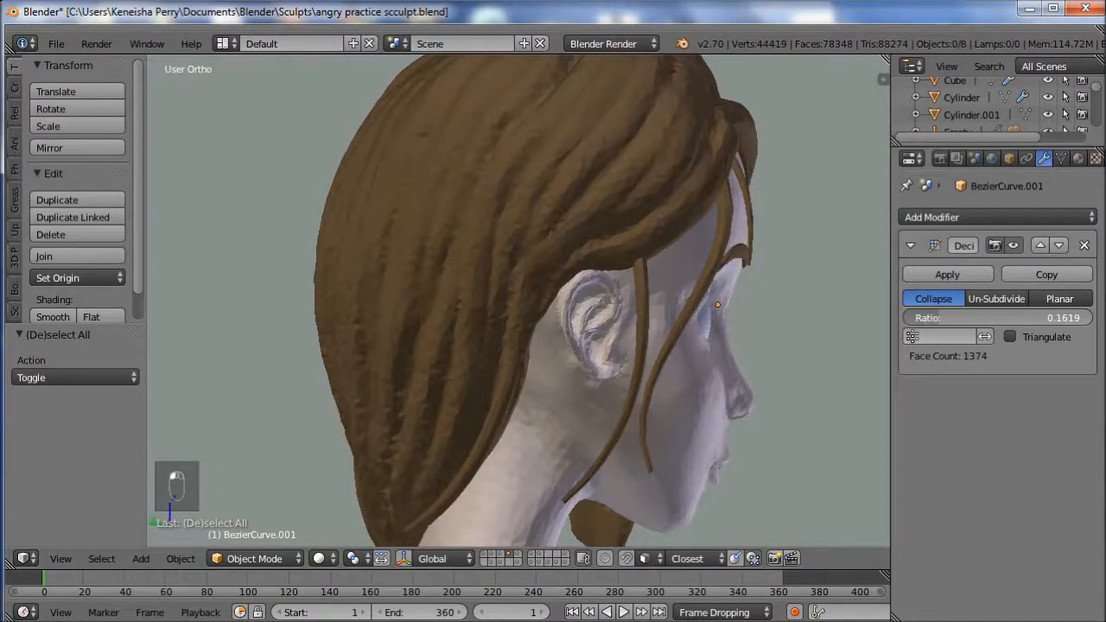
- Reduce the strands' Decimate ratio to 0.0476 and apply the modifier
middle_click_drag(518, 304, 380, 313)
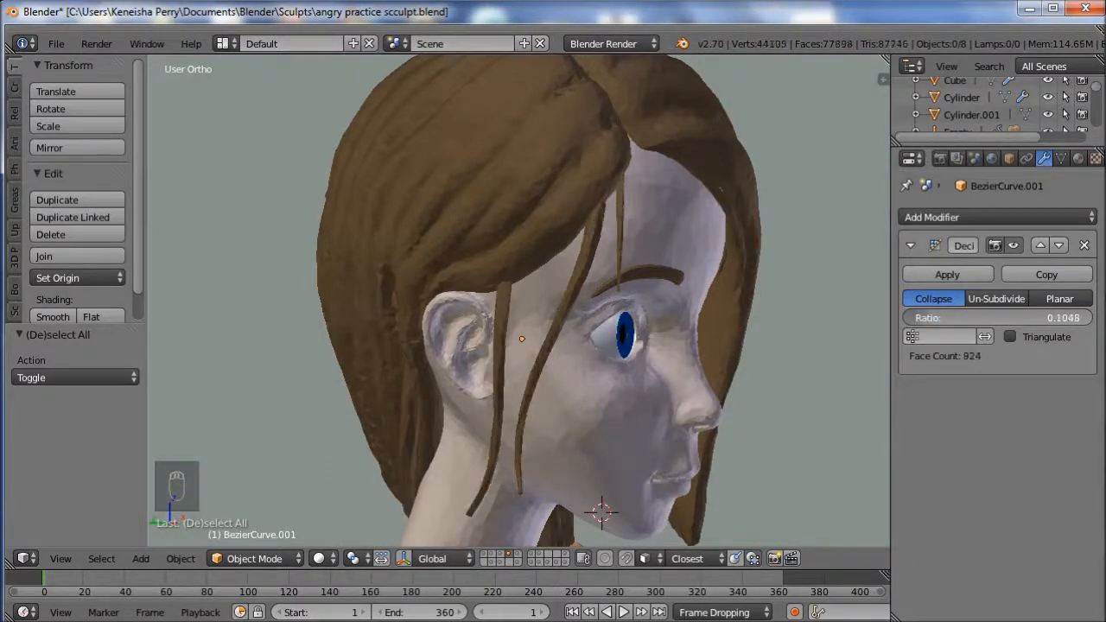
left_click_drag(926, 318, 930, 318)
middle_click_drag(605, 328, 350, 332)
scroll(518, 301, "up", 3)
middle_click_drag(449, 319, 588, 323)
left_click_drag(930, 318, 913, 318)
scroll(518, 301, "down", 2)
middle_click_drag(432, 320, 722, 259)
mouse_move(376, 311)
middle_mouse_down()
mouse_move(566, 305)
mouse_move(493, 341)
mouse_move(438, 280)
mouse_move(433, 319)
mouse_move(673, 308)
mouse_move(287, 323)
mouse_move(293, 314)
middle_mouse_up()
middle_click_drag(609, 343, 616, 440, "shift")
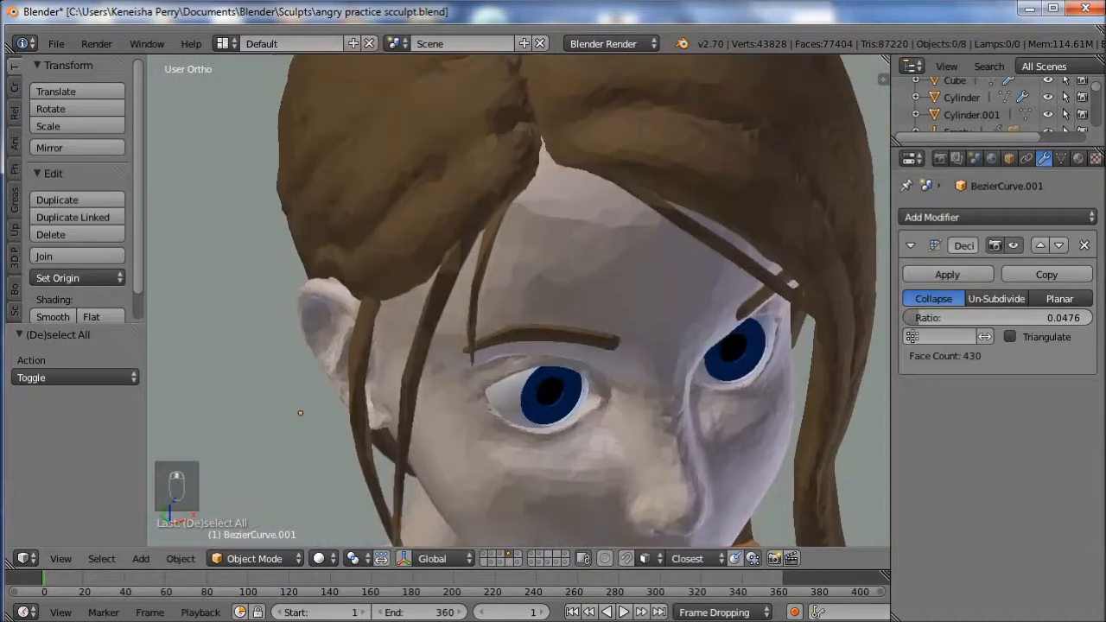
left_click(947, 274)
scroll(776, 465, "down", 4)
middle_click_drag(776, 465, 716, 379)
scroll(632, 346, "down", 3)
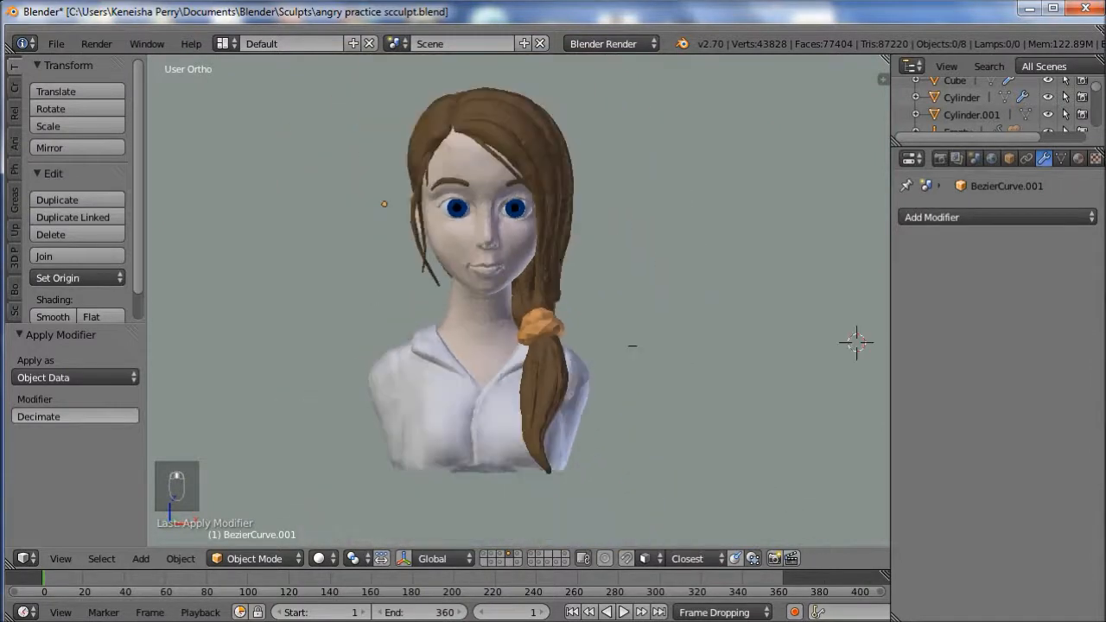
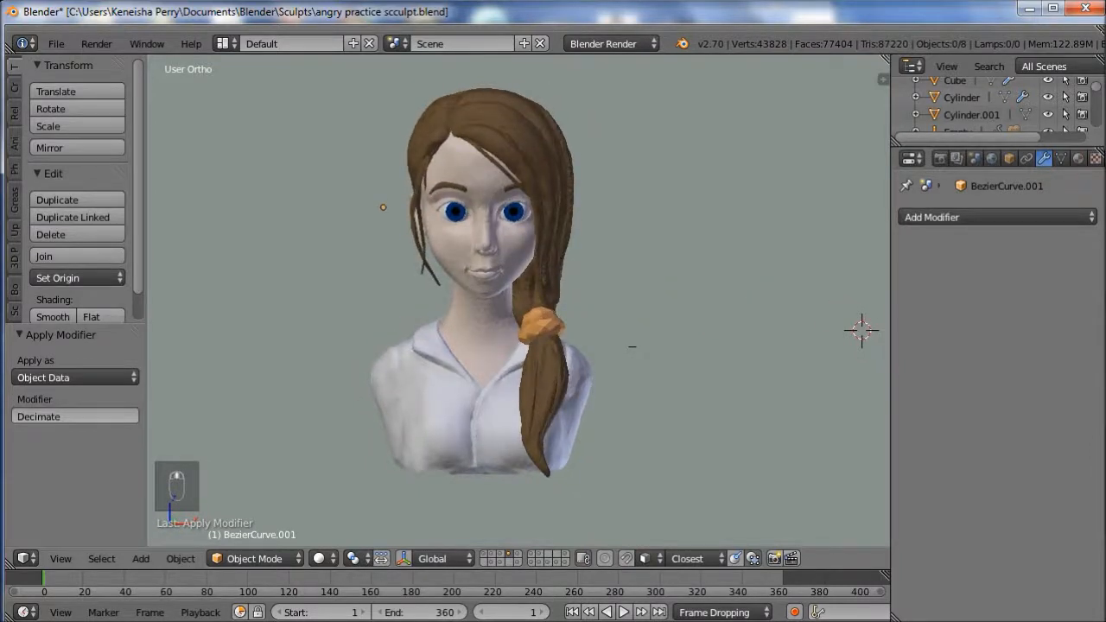
- Examine the ponytail, shoulders and shirt from several sides, including the mesh density in wireframe
mouse_move(632, 346)
middle_mouse_down()
mouse_move(777, 348)
mouse_move(643, 341)
middle_mouse_up()
scroll(643, 341, "up", 3)
scroll(518, 300, "up", 3)
middle_click_drag(519, 372, 578, 214, "shift")
middle_click_drag(605, 303, 458, 328)
middle_click_drag(711, 425, 703, 427)
key("z")
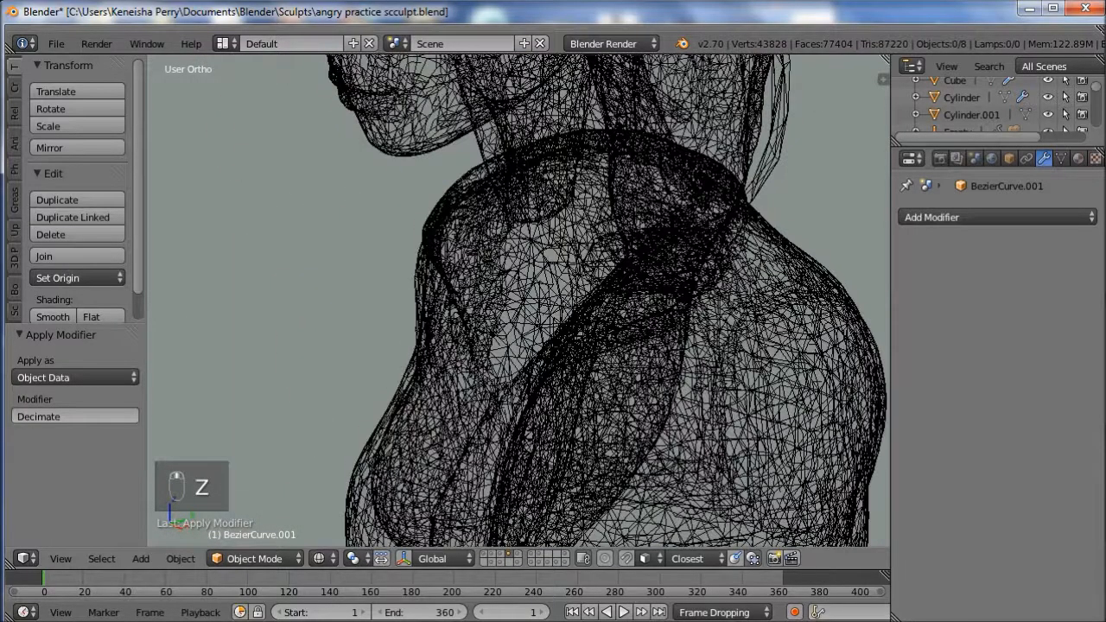
mouse_move(619, 303)
middle_mouse_down()
mouse_move(632, 333)
mouse_move(697, 314)
mouse_move(752, 322)
middle_mouse_up()
key("z")
- Add a cylinder with 16 vertices and move it beside the bust, at shirt height
key("shift+a")
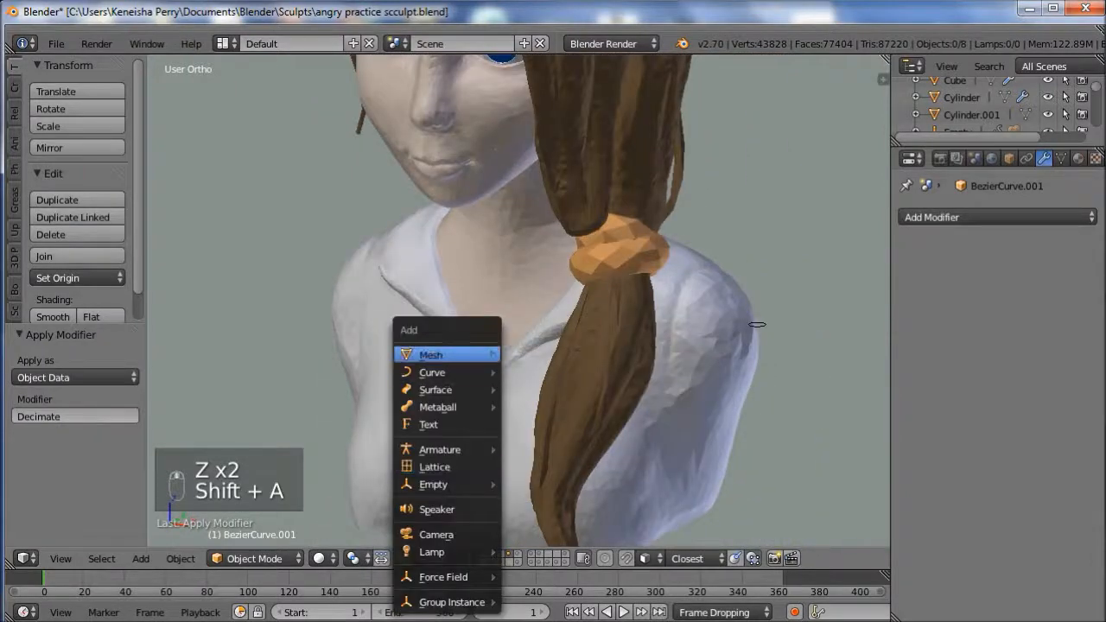
left_click(544, 443)
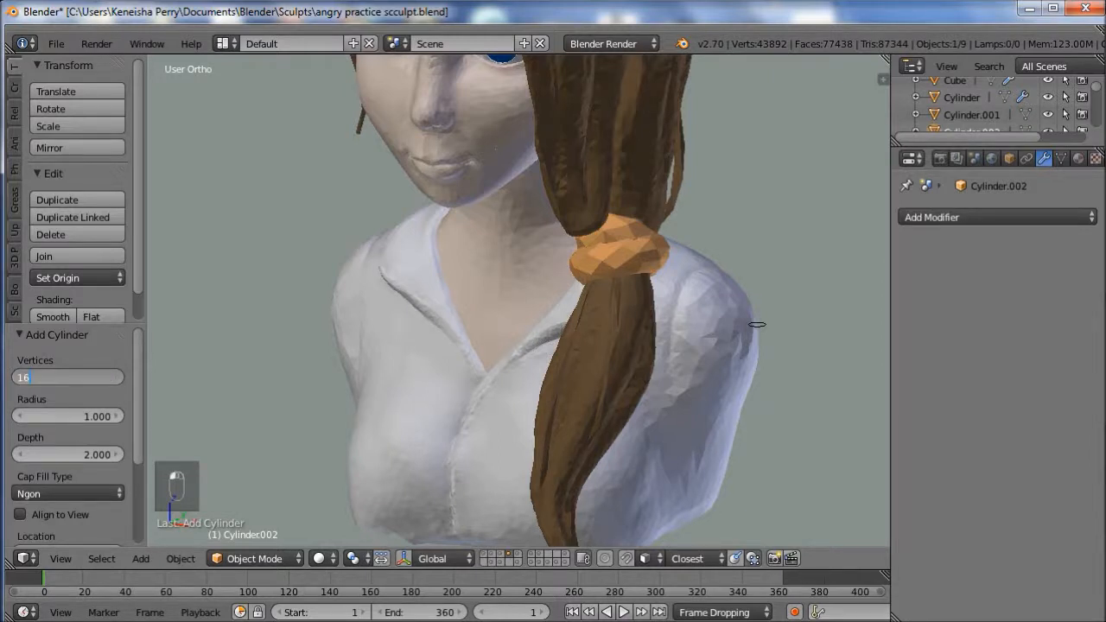
scroll(757, 324, "down", 5)
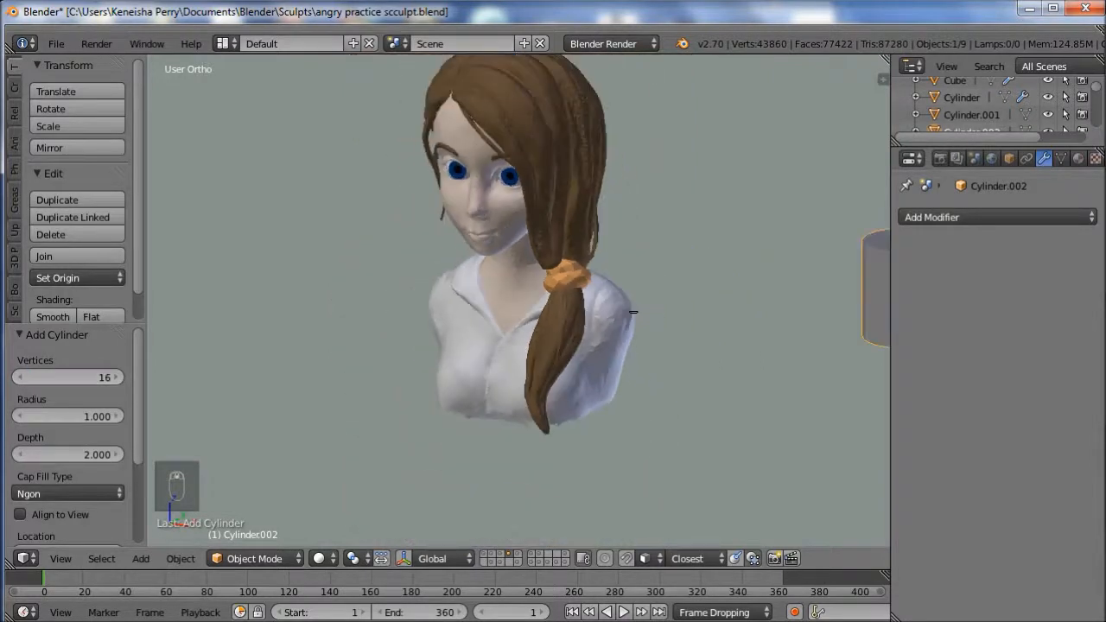
key("g")
left_click(379, 346)
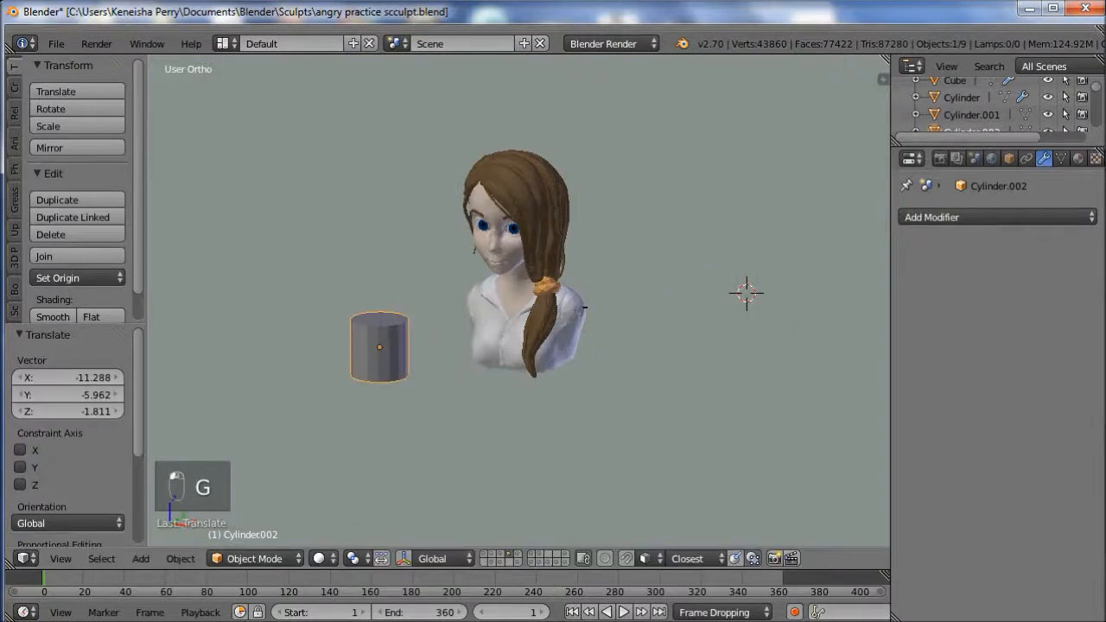
key("s")
key("z")
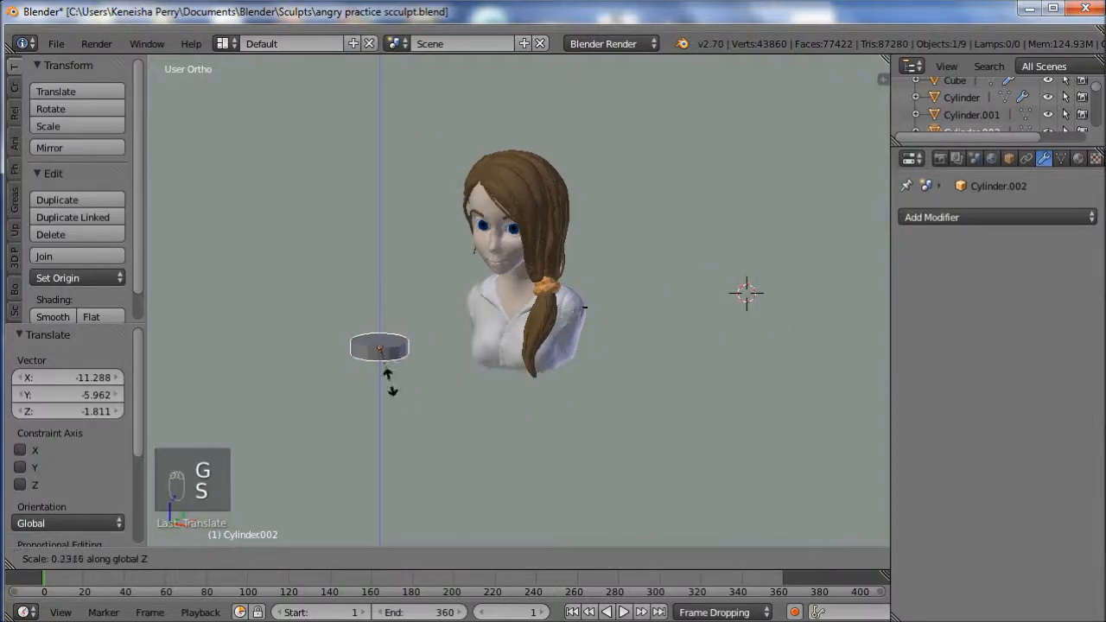
right_click(381, 355)
- In Edit Mode, flatten the whole cylinder to about 0.205 along Z, then scale it uniformly to about 0.37
key("Tab")
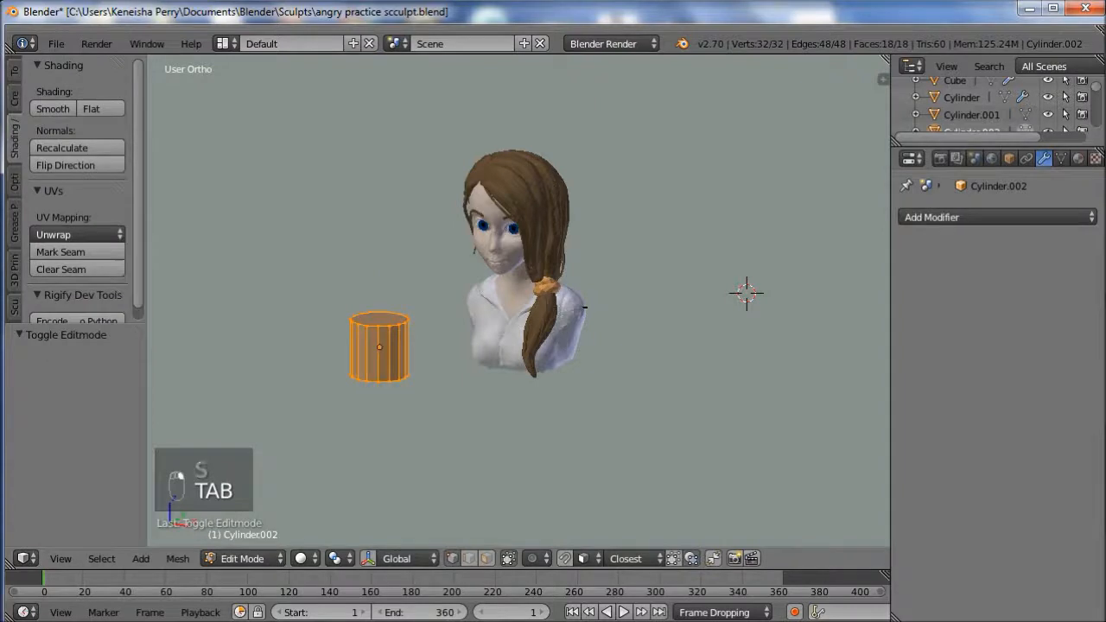
key("a")
key("a")
key("a")
key("a")
key("s")
key("z")
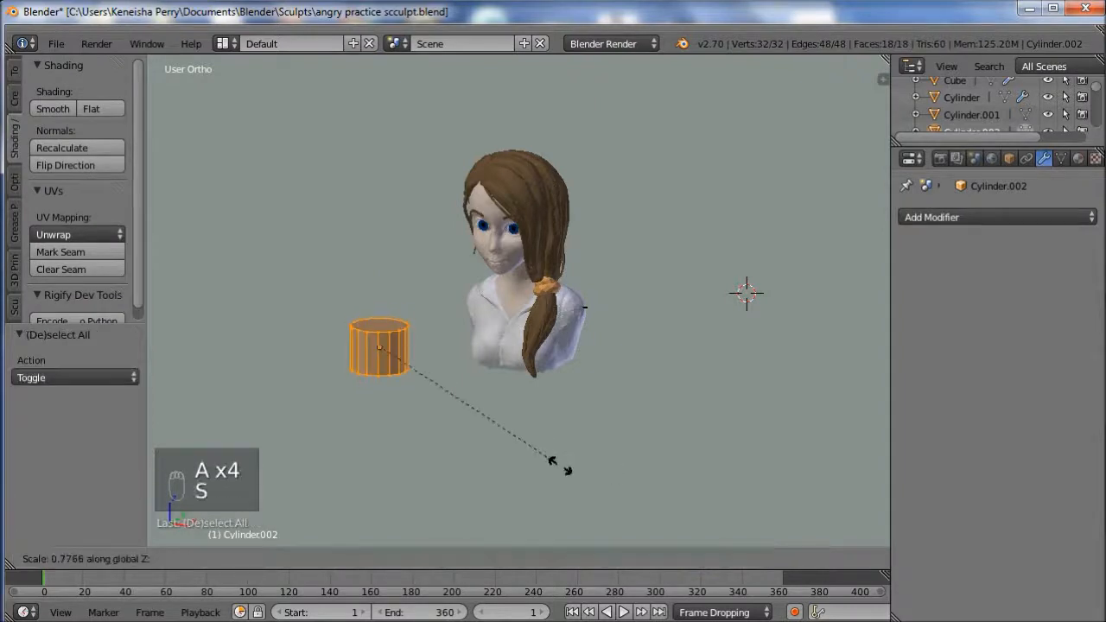
left_click(419, 387)
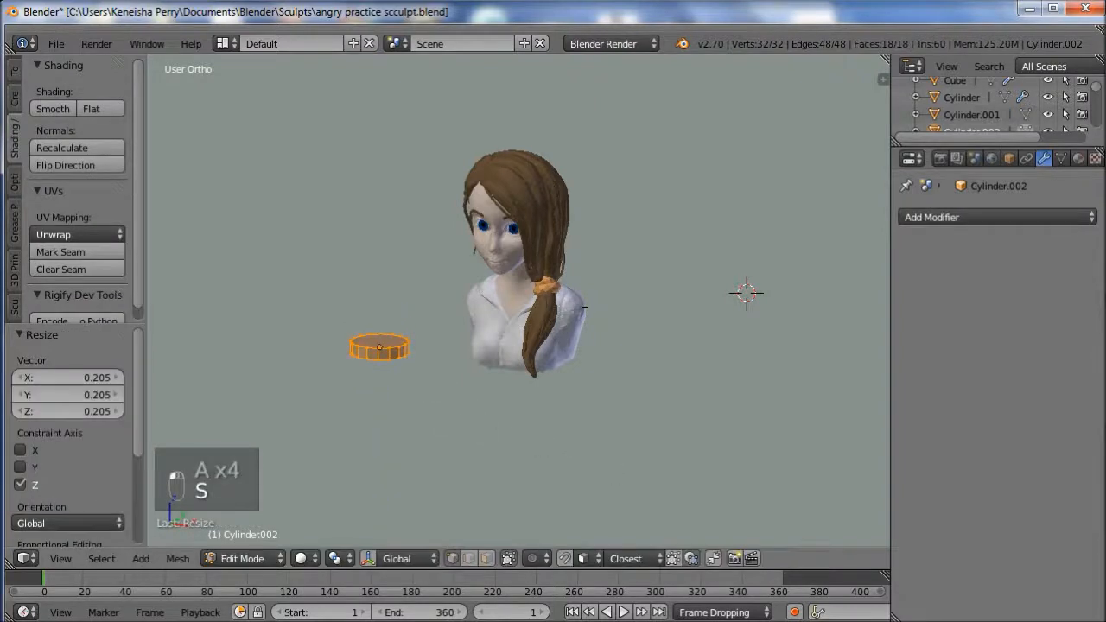
key("s")
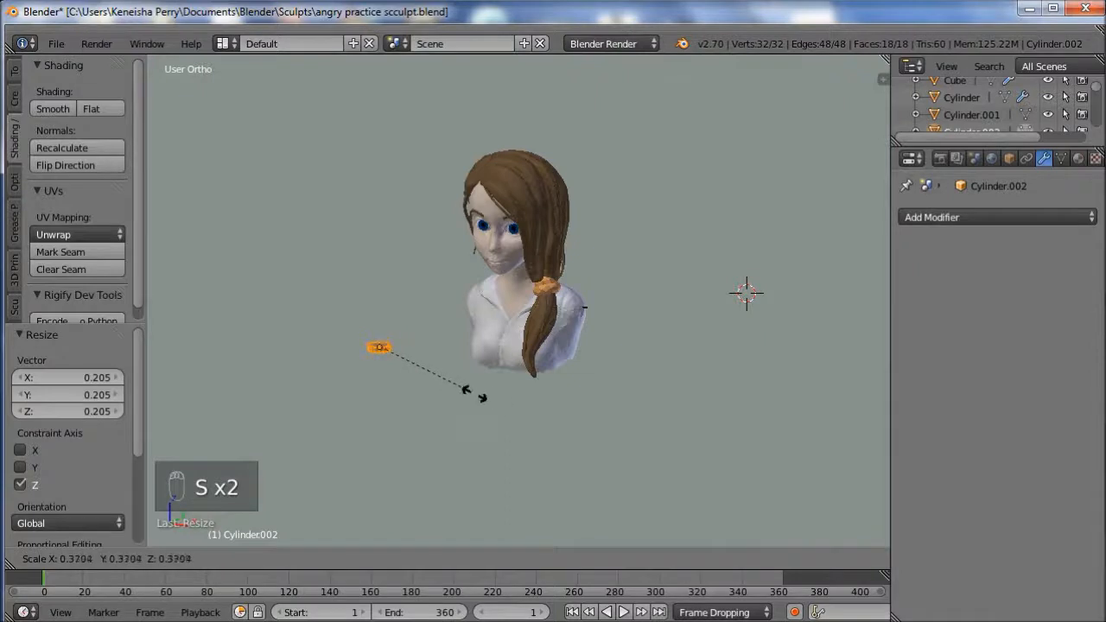
left_click(473, 393)
- Move the flattened cylinder in front of the chest, aligned with the shirt's front opening in front view
scroll(474, 393, "up", 7)
key("g")
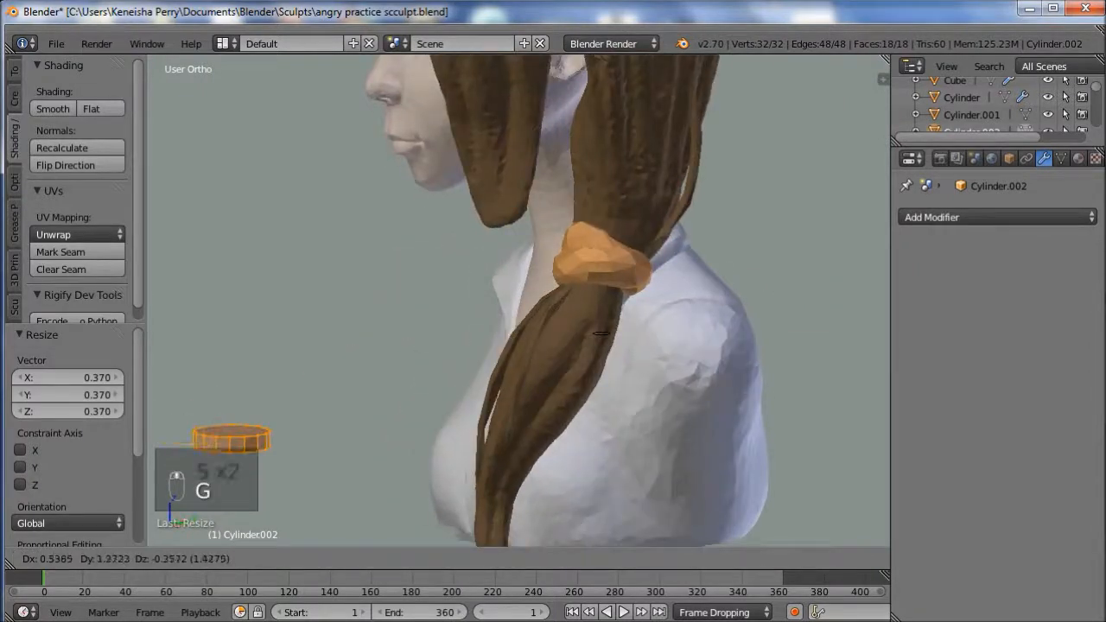
left_click(601, 332)
middle_click_drag(600, 333, 787, 294)
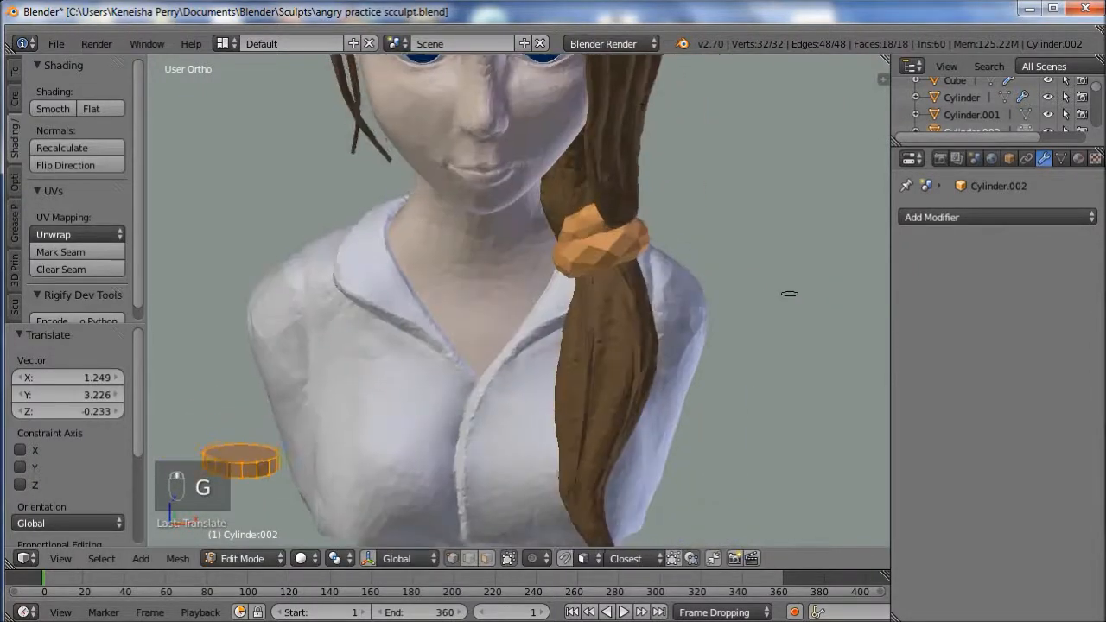
scroll(675, 295, "down", 3)
key("KP_1")
key("g")
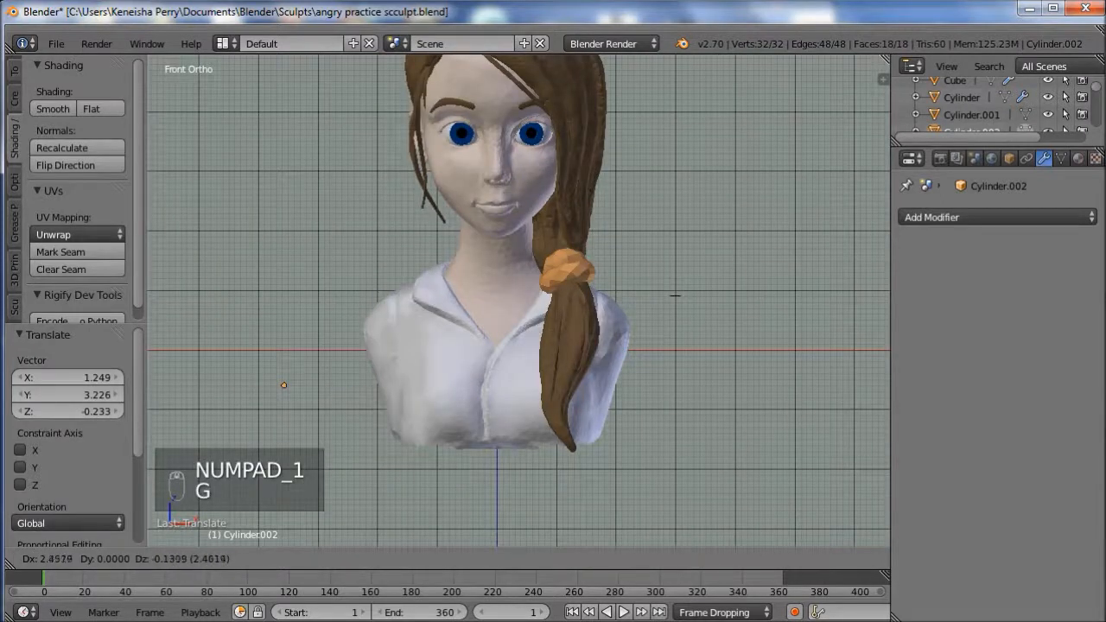
left_click(675, 295)
- In side view, bring the cylinder to chest height in front of the shirt and rotate it about -67.6° to match the chest's slope
key("KP_3")
key("g")
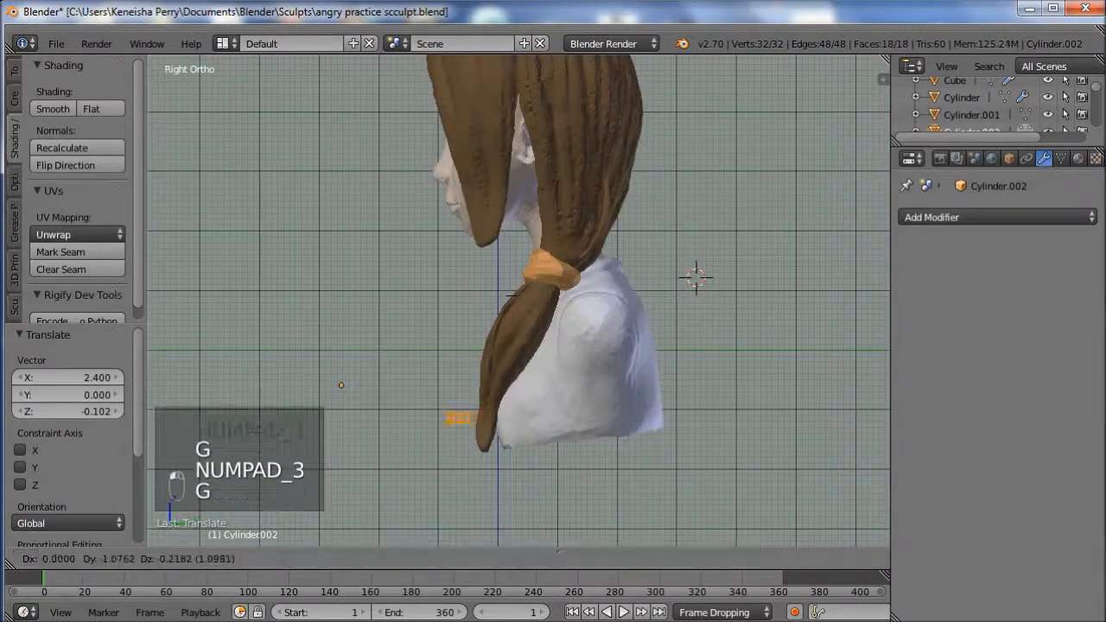
left_click(445, 492)
key("r")
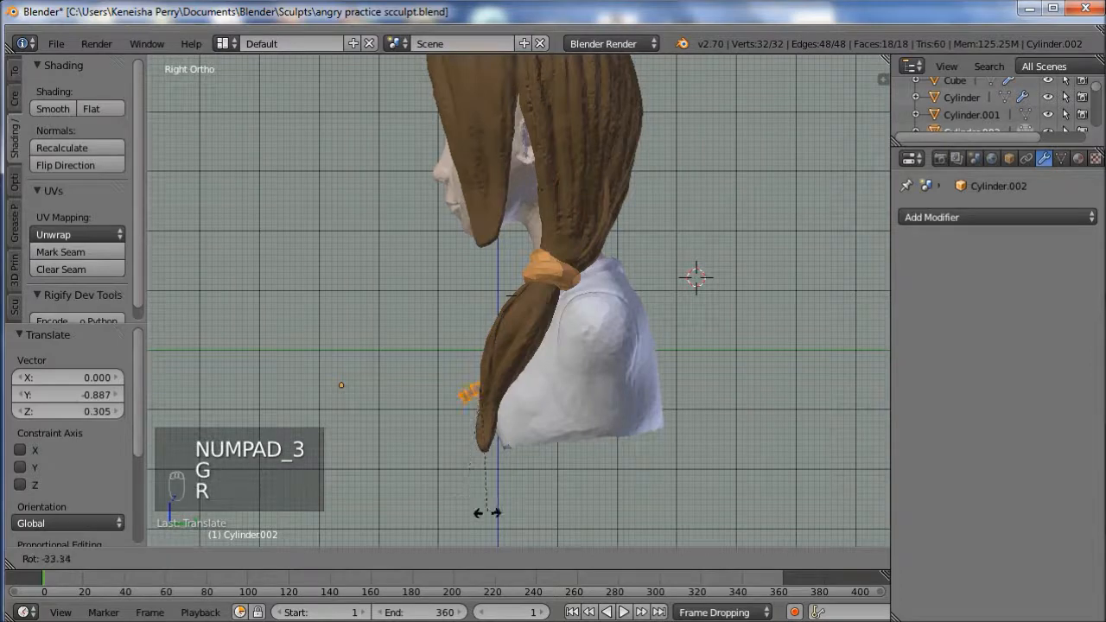
left_click(563, 506)
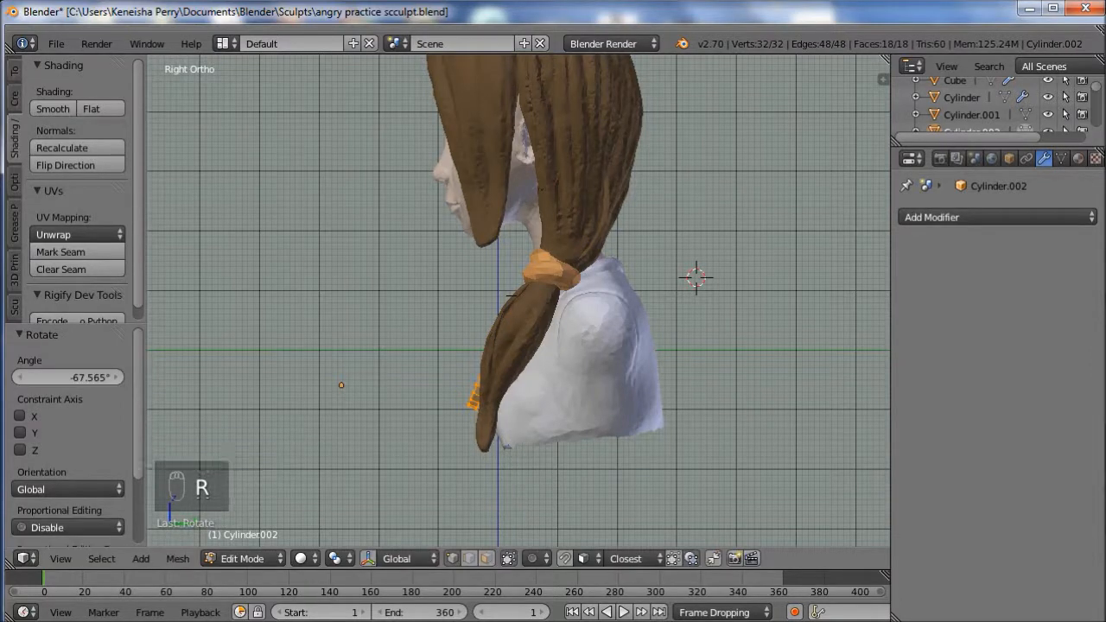
- Using wireframe display, scale the cylinder to about 0.54 and move it up and in toward the shirt front
key("z")
key("s")
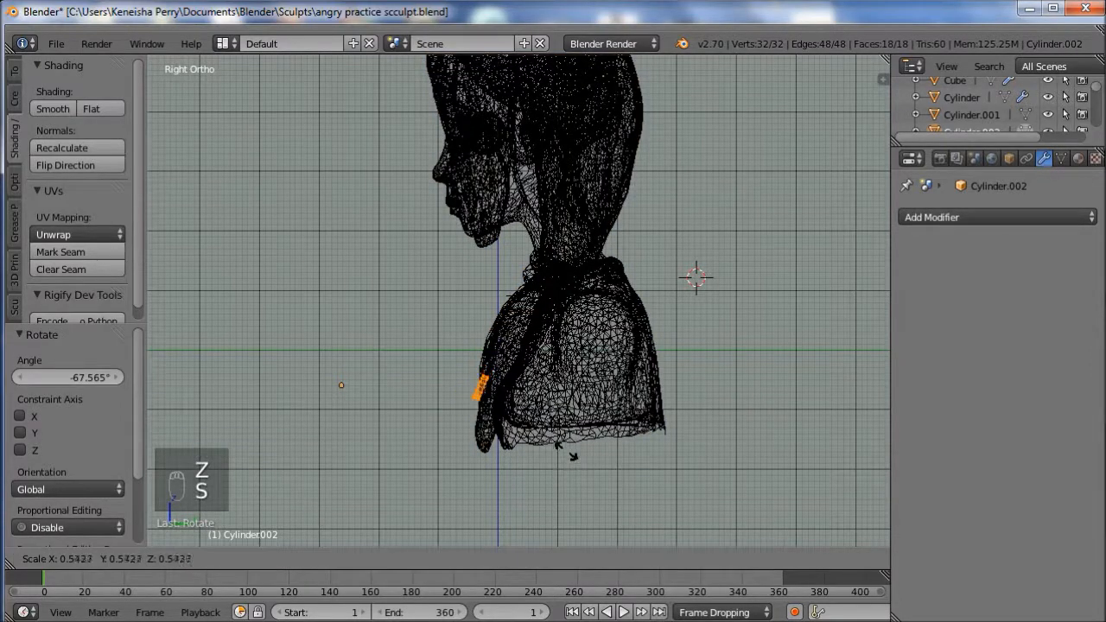
left_click(565, 452)
key("g")
left_click(576, 427)
- In solid display, lower the button by about 0.29 along Z over the shirt's front placket
middle_click_drag(514, 300, 664, 296)
key("z")
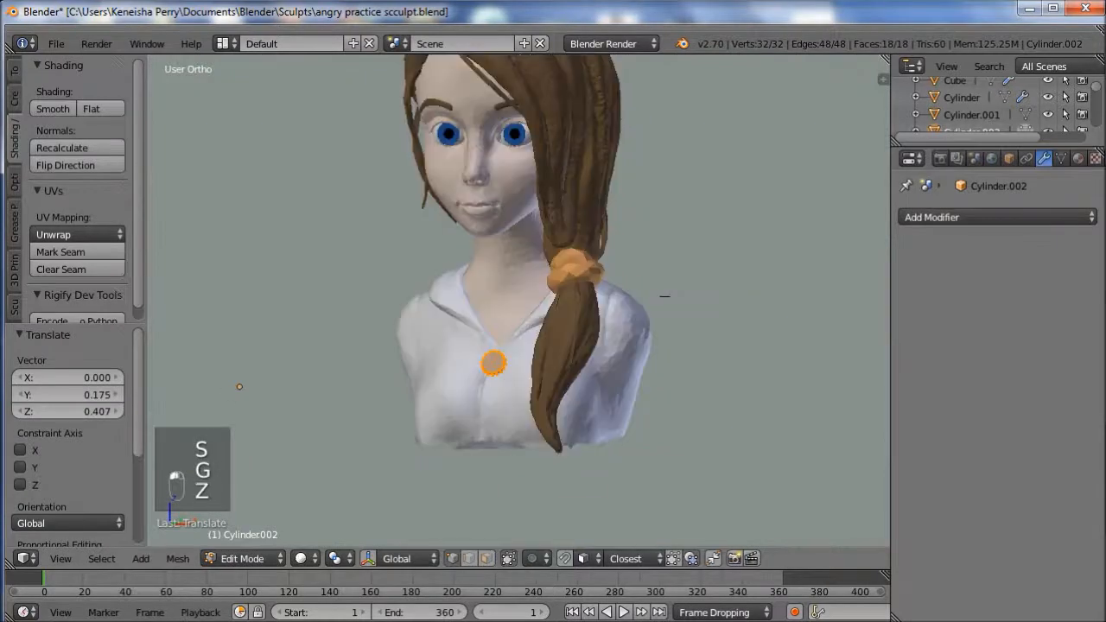
scroll(664, 296, "up", 5)
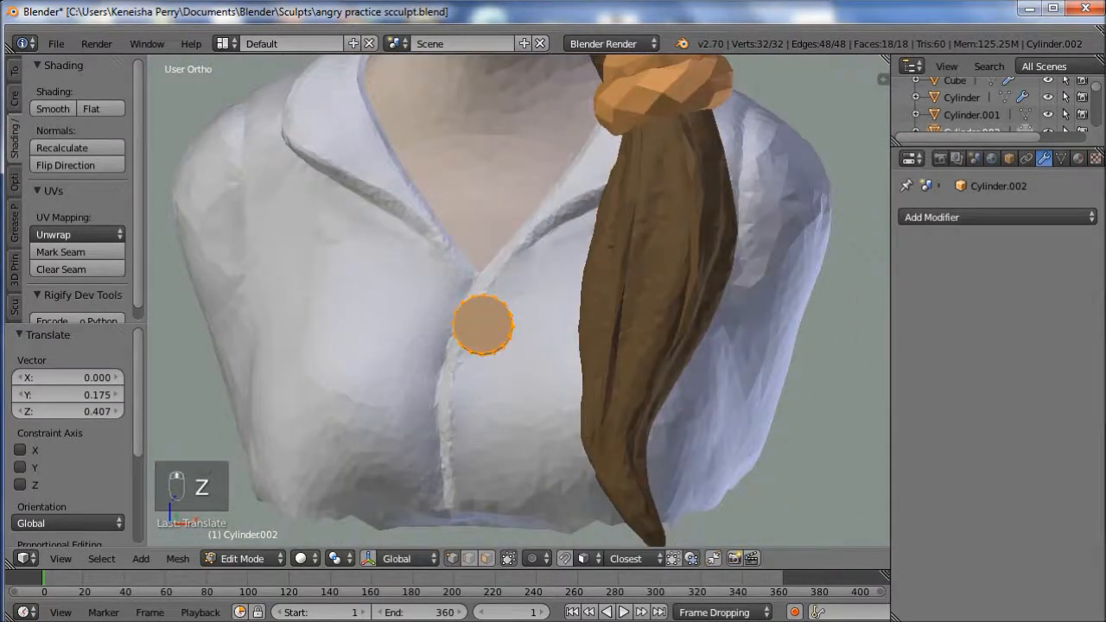
key("g")
left_click(661, 339)
- Scale the button to about 0.726 and move it about 0.27 along Y toward the shirt surface
middle_click_drag(661, 339, 570, 337)
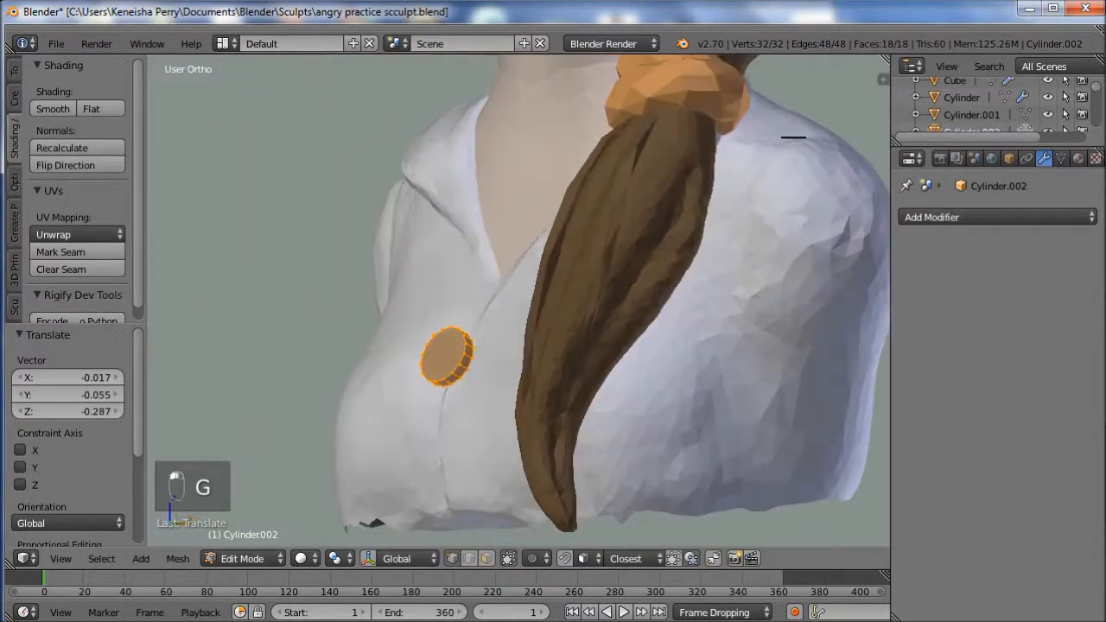
key("s")
left_click(568, 429)
middle_click_drag(568, 429, 657, 226)
key("g")
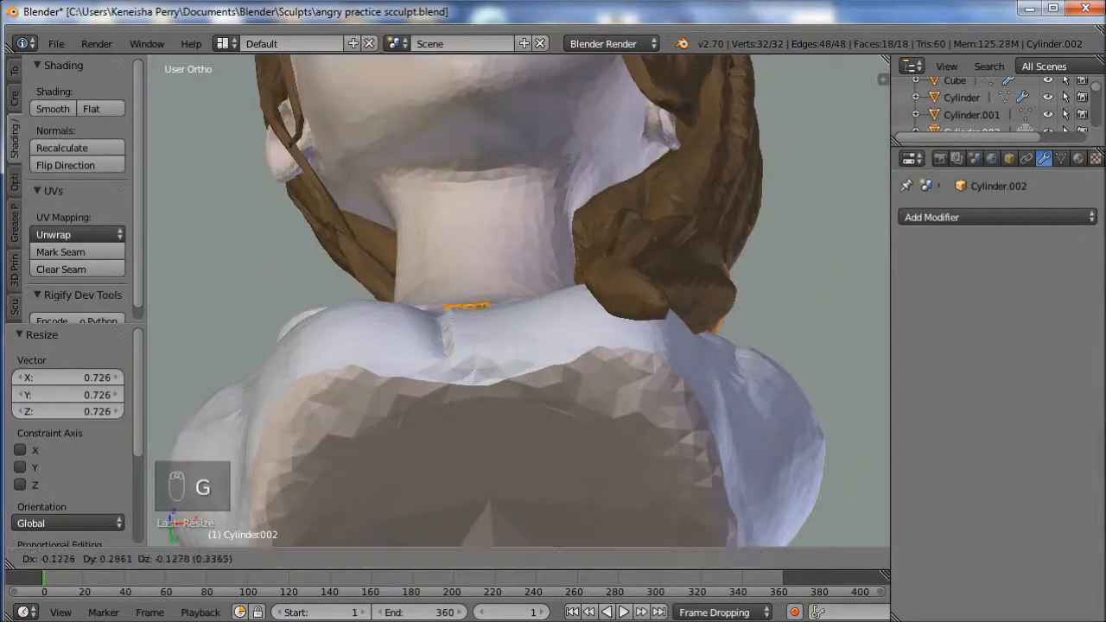
left_click(657, 260)
- Raise the button toward the collar opening and adjust its depth against the shirt from below
middle_click_drag(657, 260, 657, 441)
middle_click_drag(624, 293, 623, 329)
key("g")
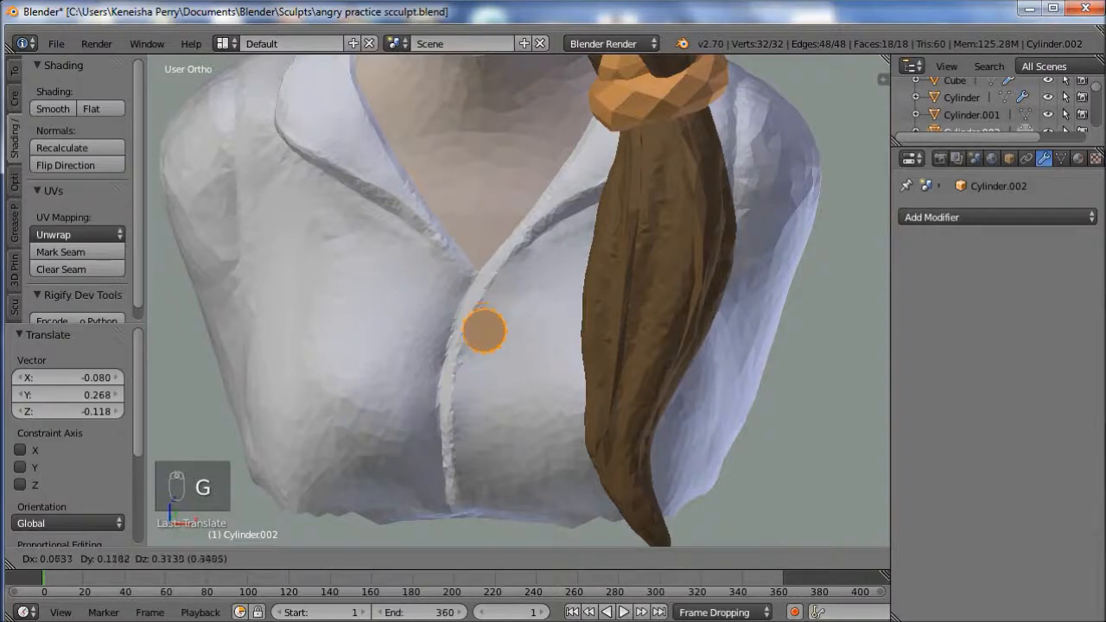
left_click(629, 285)
middle_click_drag(629, 285, 629, 142)
key("g")
left_click(566, 428)
- Scale the button to about 0.695 and place it beside the placket edge, just below the collar opening
key("s")
left_click(547, 402)
middle_click_drag(547, 401, 553, 527)
scroll(518, 300, "down", 2)
key("g")
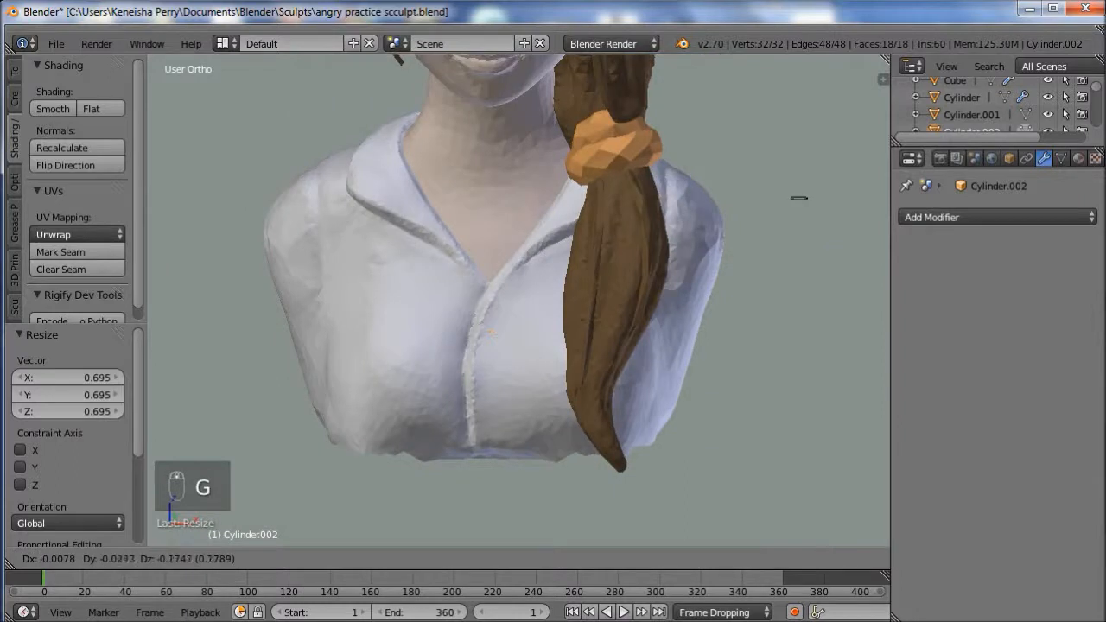
left_click(490, 325)
- Duplicate the button about 0.27 lower and pull the copy forward out of the shirt by about 0.27 along Y
key("shift+d")
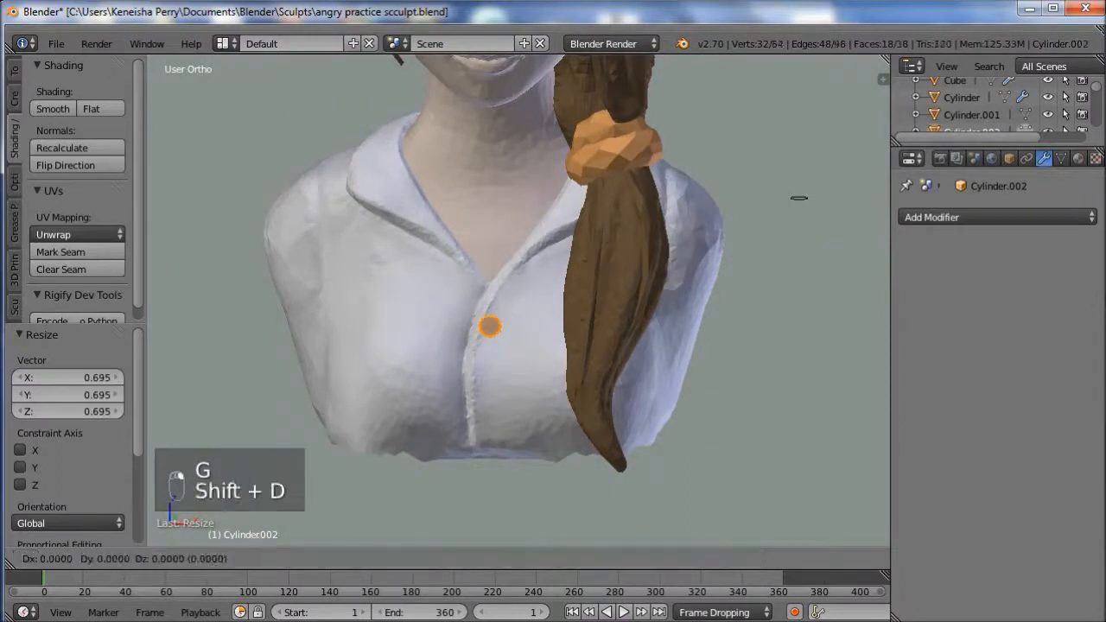
left_click(489, 325)
key("KP_3")
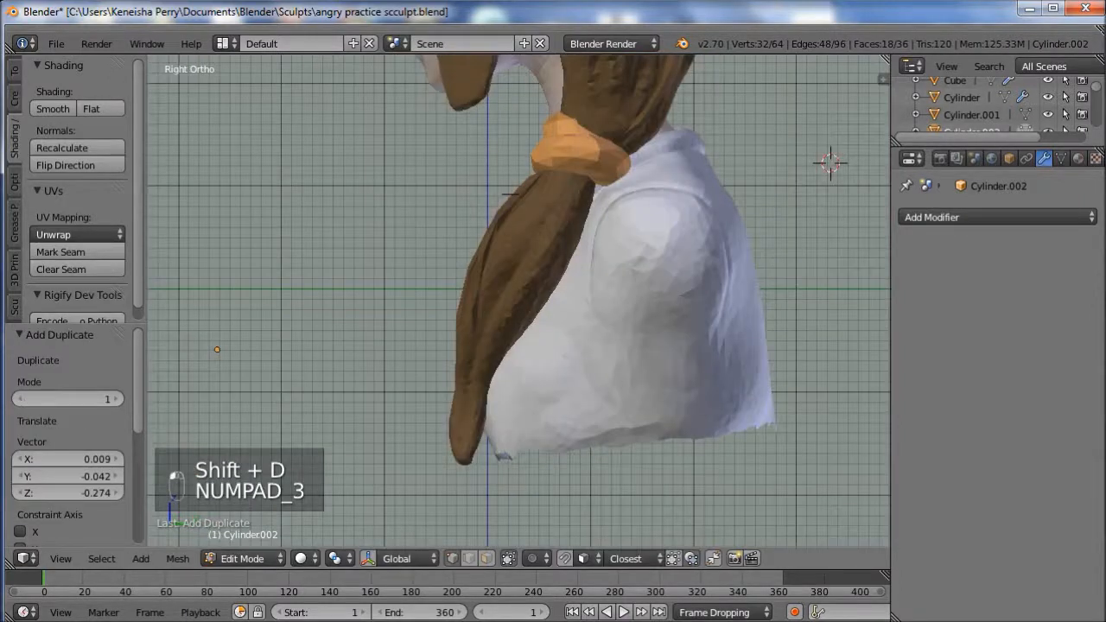
key("g")
left_click(482, 194)
- Move the second button back against the shirt surface, checking its depth in wireframe side view and from below
key("z")
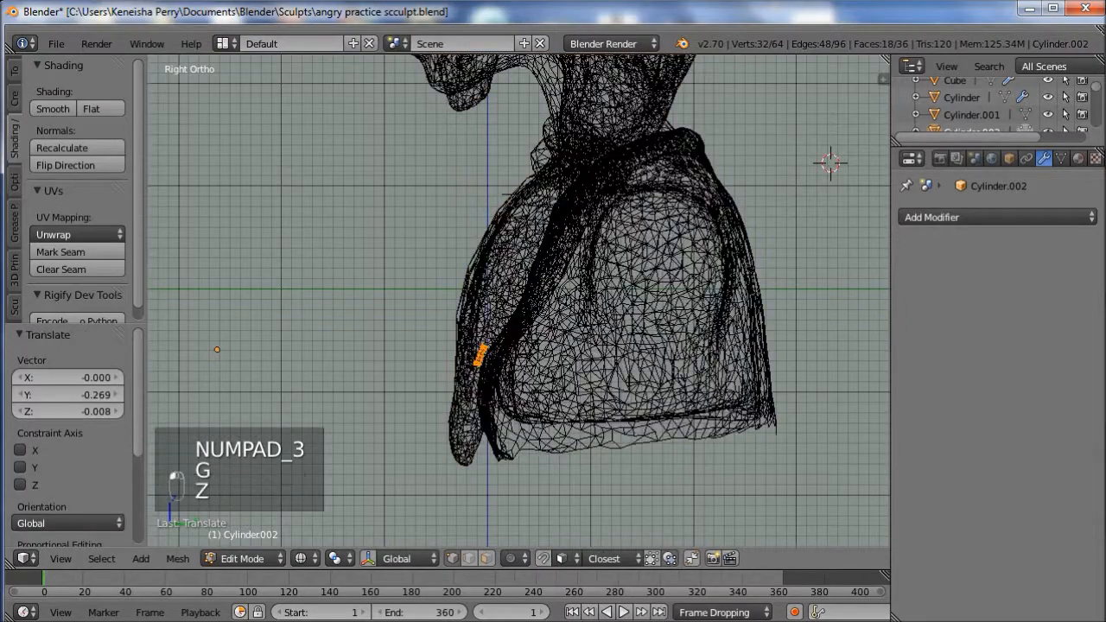
scroll(482, 195, "up", 5)
middle_click_drag(427, 313, 436, 217, "shift")
key("g")
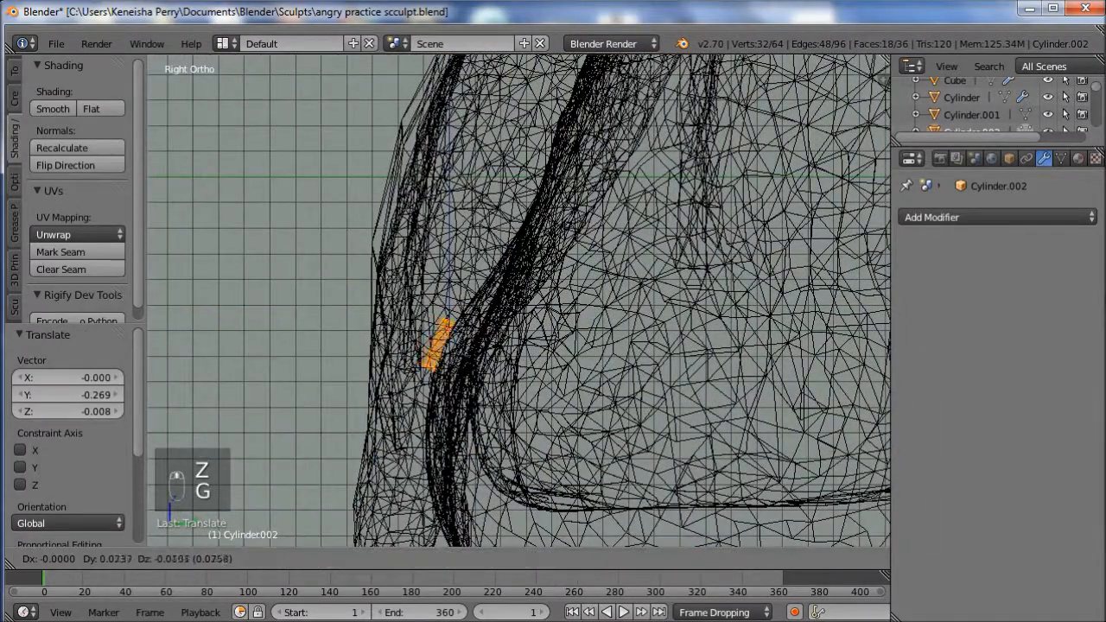
left_click(451, 216)
mouse_move(451, 216)
middle_mouse_down()
mouse_move(644, 231)
mouse_move(643, 285)
middle_mouse_up()
key("z")
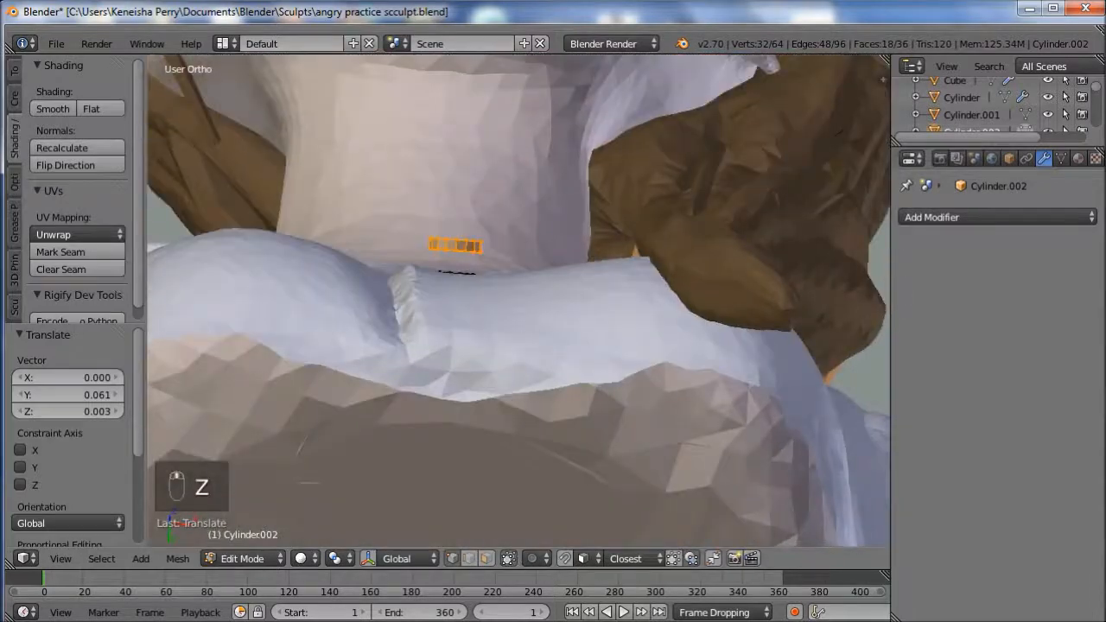
key("g")
left_click(454, 271)
middle_click_drag(454, 271, 453, 399)
- Lower the second button by about 0.18 along Z and fine-tune its position beside the placket, below the first button
scroll(518, 301, "down", 3)
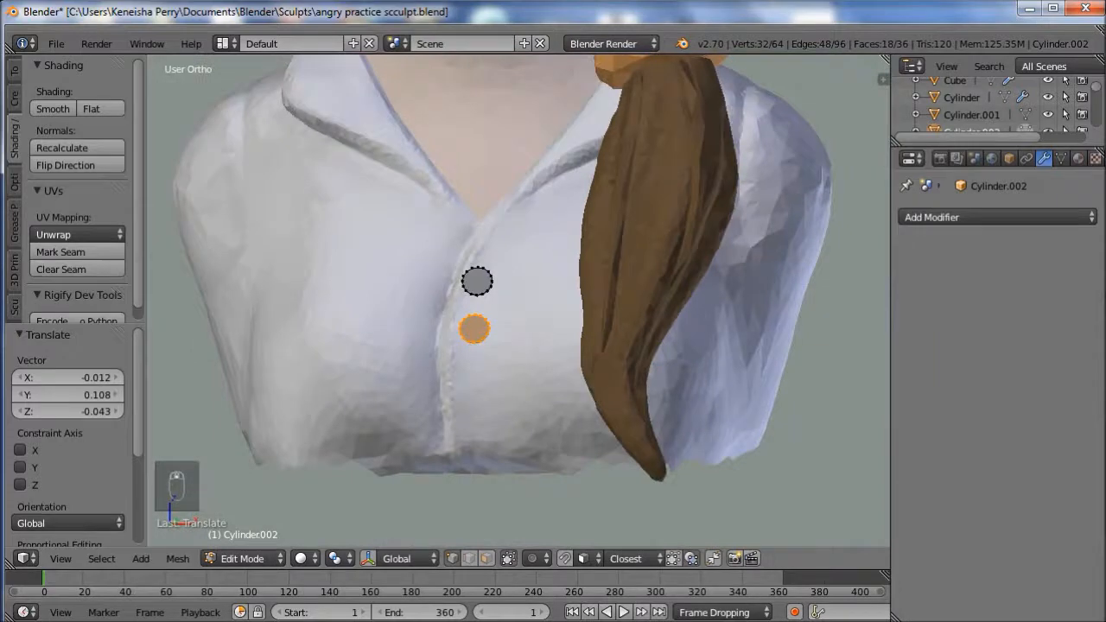
key("g")
left_click(475, 380)
middle_click_drag(474, 380, 474, 190)
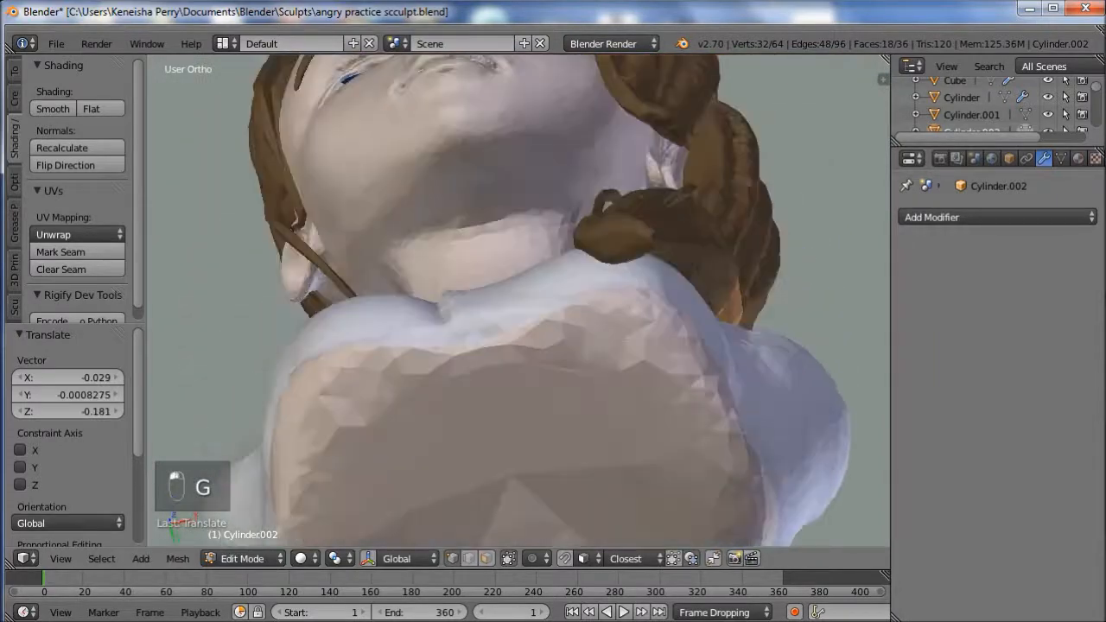
key("g")
left_click(469, 285)
middle_click_drag(470, 285, 470, 471)
scroll(518, 301, "down", 1)
key("g")
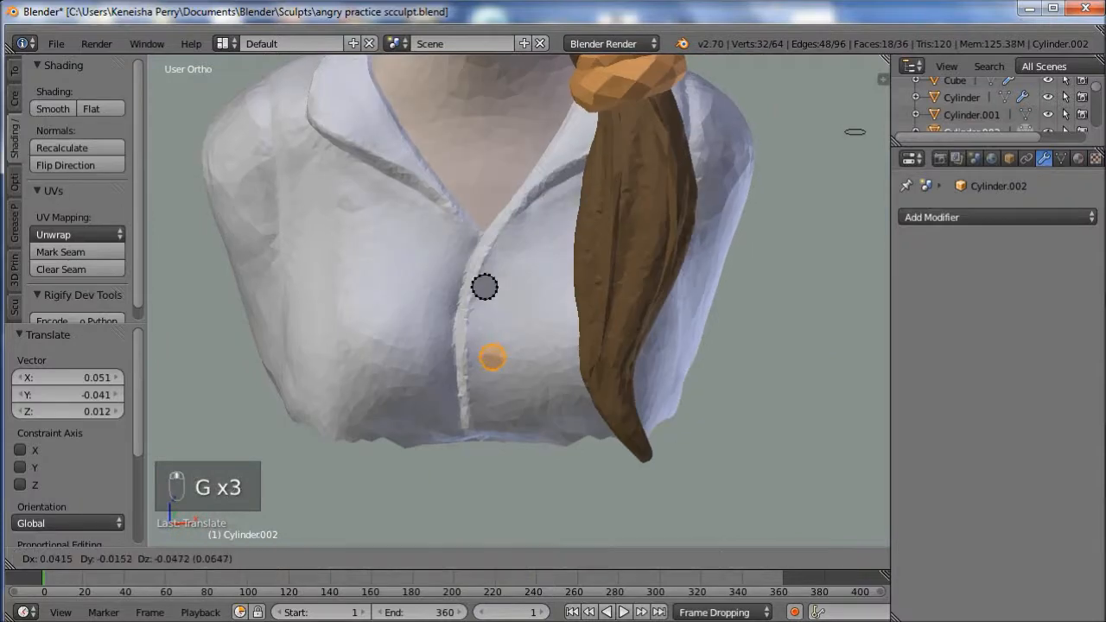
left_click(483, 363)
- Rotate the second button in two small turns from the side, the last about -6.8°, to follow the shirt's curve
middle_click_drag(483, 363, 483, 173)
middle_click_drag(851, 245, 432, 466)
key("r")
left_click(361, 421)
mouse_move(361, 421)
middle_mouse_down()
mouse_move(657, 406)
mouse_move(640, 372)
mouse_move(363, 406)
middle_mouse_up()
key("r")
left_click(411, 448)
- From below, rotate the second button about 6° and shift it about 0.03 so it sits on the shirt
middle_click_drag(410, 449, 605, 446)
middle_click_drag(518, 302, 540, 301)
scroll(519, 302, "up", 4)
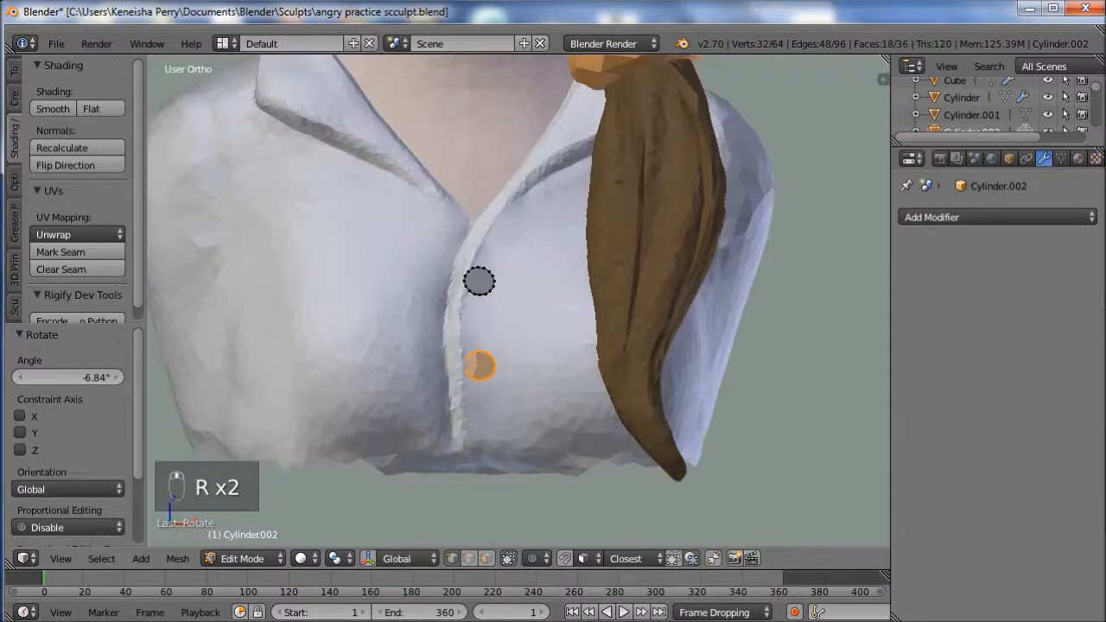
middle_click_drag(519, 345, 518, 259, "shift")
middle_click_drag(640, 398, 641, 267)
key("r")
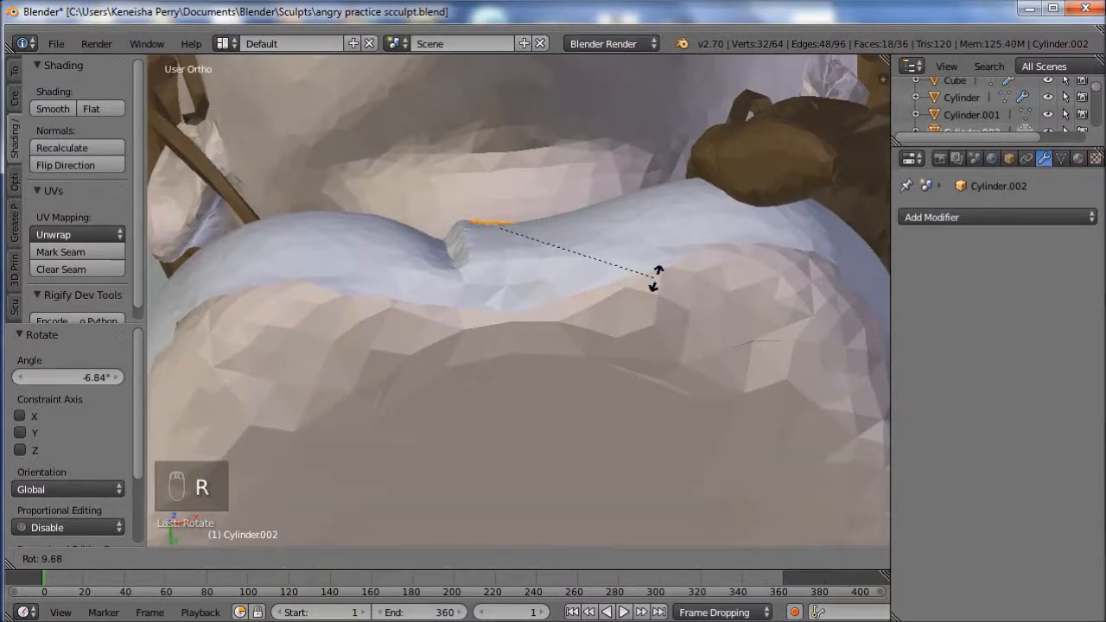
left_click(651, 266)
key("g")
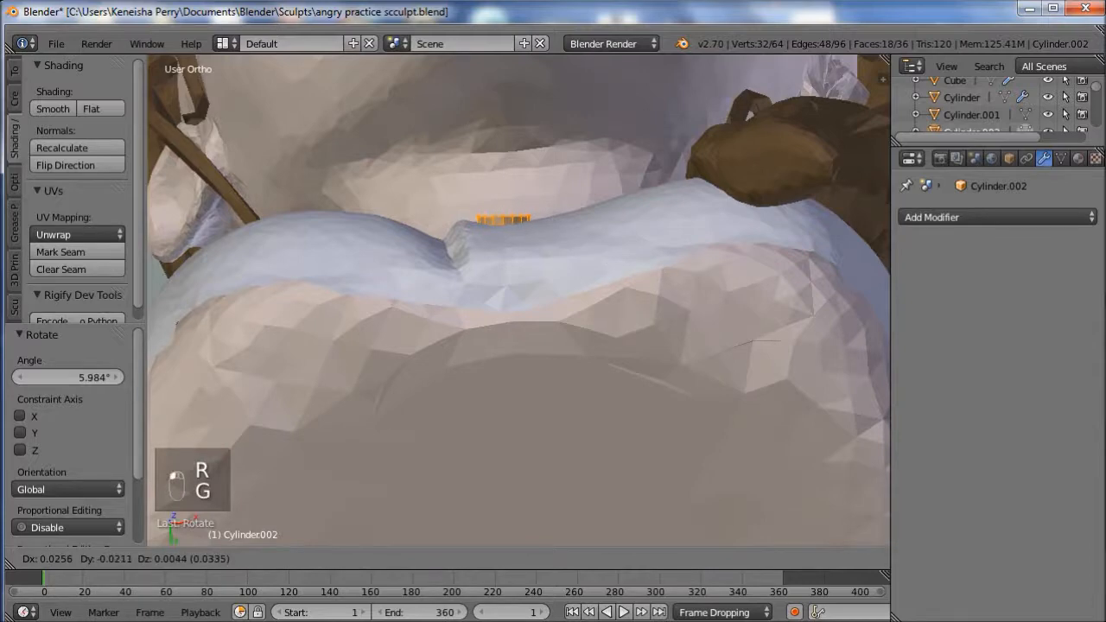
left_click(650, 266)
- Duplicate the second button about 0.44 lower, near the shirt hem, and move the copy about 0.21 along Y onto the fabric
middle_click_drag(651, 266, 657, 480)
scroll(656, 462, "down", 3)
scroll(656, 462, "down", 2)
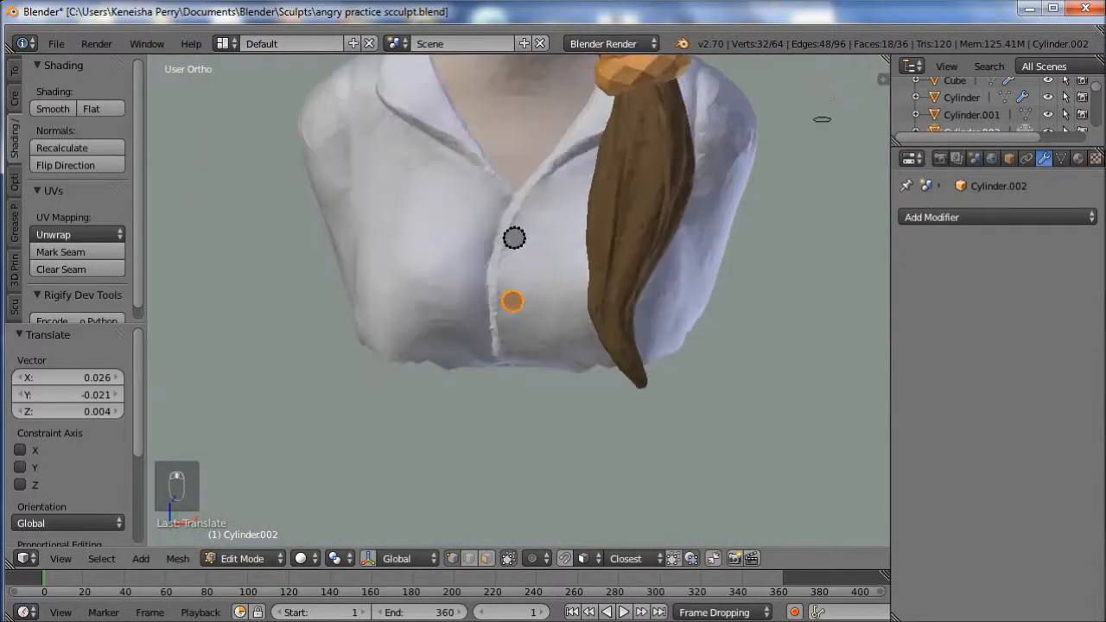
middle_click_drag(822, 120, 821, 124)
key("shift+d")
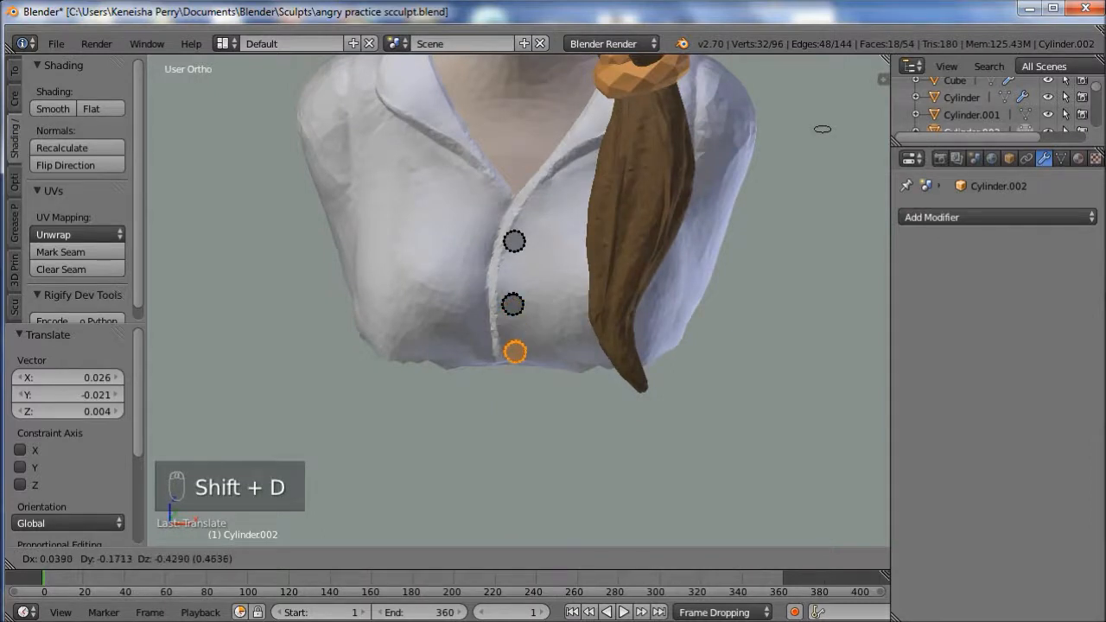
left_click(822, 129)
middle_click_drag(822, 129, 819, 250)
key("g")
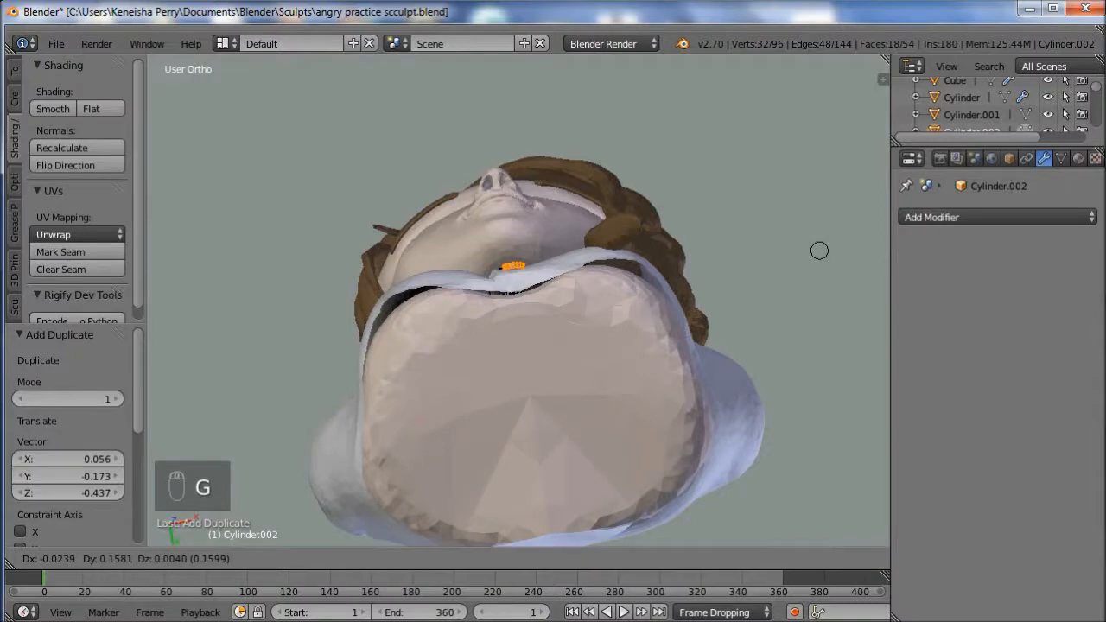
left_click(820, 251)
- Rotate the third button about -13.6°, shift it slightly forward and down, and tilt it further to match the hem's slope
middle_click_drag(819, 250, 378, 327)
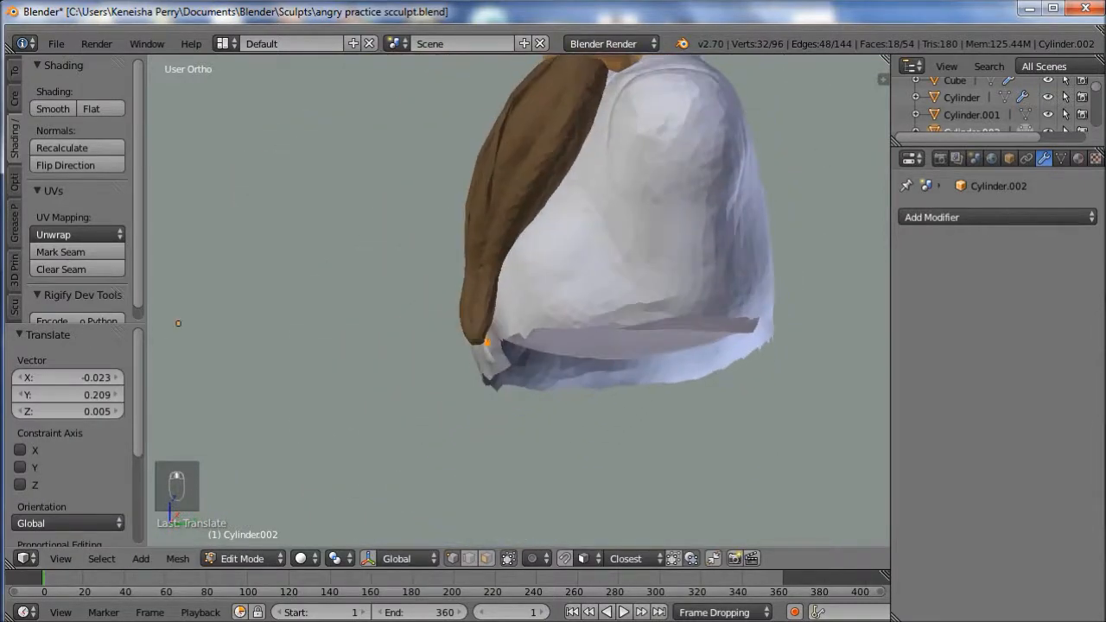
key("r")
left_click(381, 342)
key("g")
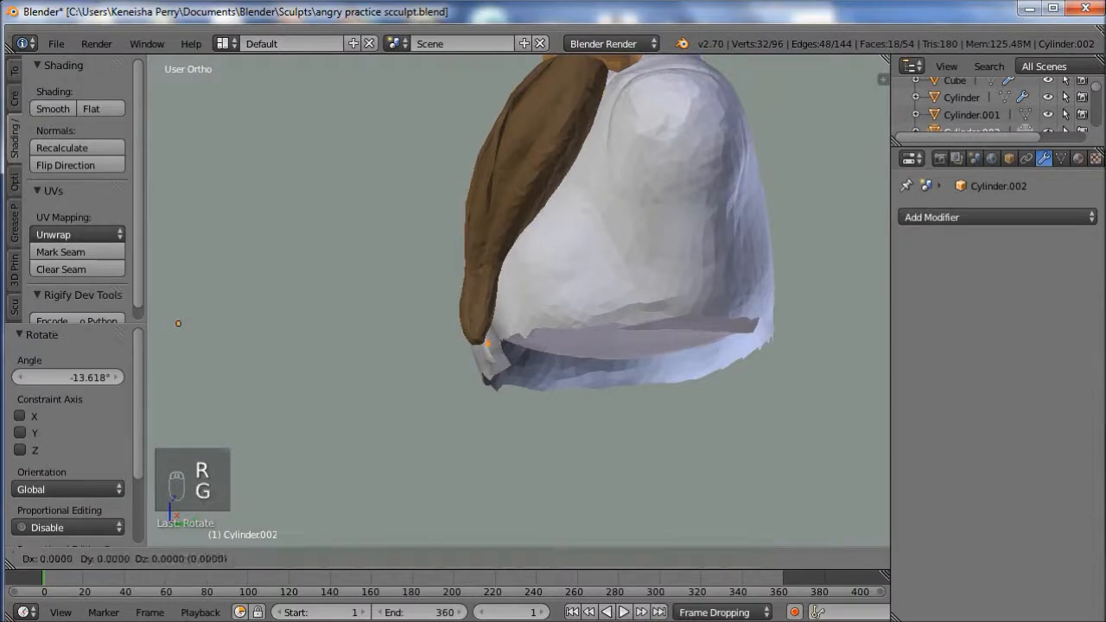
left_click(380, 342)
key("r")
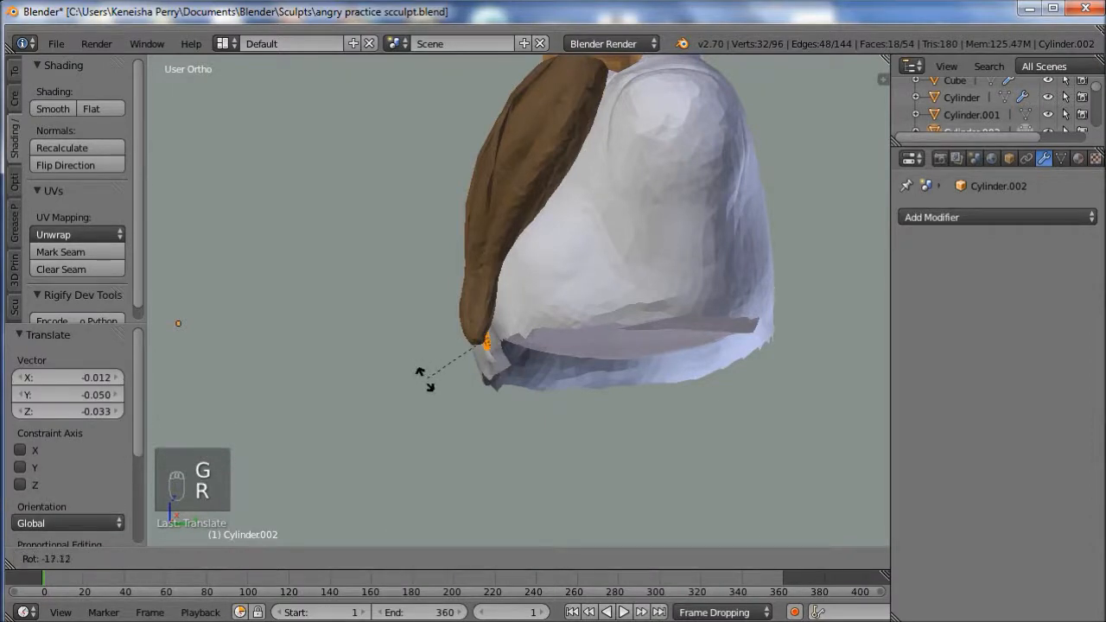
left_click(428, 385)
- Nudge the third button about 0.03 into place, rotate it slightly to lie flat on the shirt, and return to Object Mode
middle_click_drag(428, 385, 618, 315)
scroll(809, 86, "up", 6)
key("g")
left_click(795, 266)
middle_click_drag(373, 477, 400, 498)
key("r")
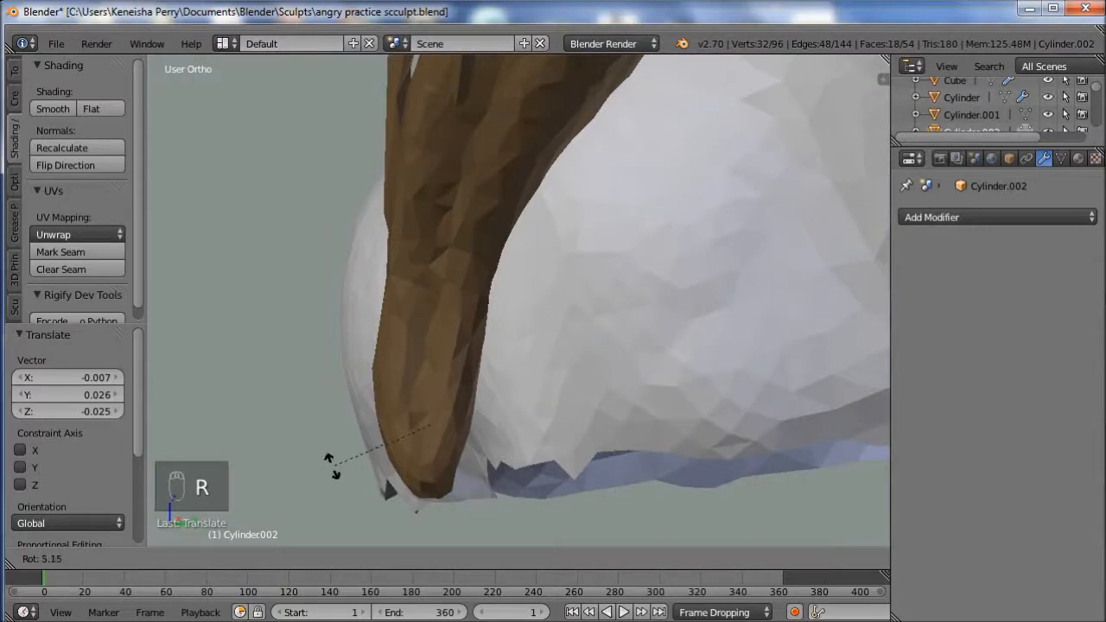
left_click(333, 467)
mouse_move(334, 466)
middle_mouse_down()
mouse_move(232, 488)
mouse_move(232, 475)
mouse_move(341, 476)
middle_mouse_up()
scroll(341, 475, "down", 3)
key("Tab")
- Add a Remesh modifier to the buttons object and turn off Remove Disconnected Pieces
scroll(518, 301, "down", 4)
middle_click_drag(519, 301, 518, 260)
scroll(518, 259, "down", 2)
scroll(518, 301, "down", 2)
scroll(519, 301, "up", 12)
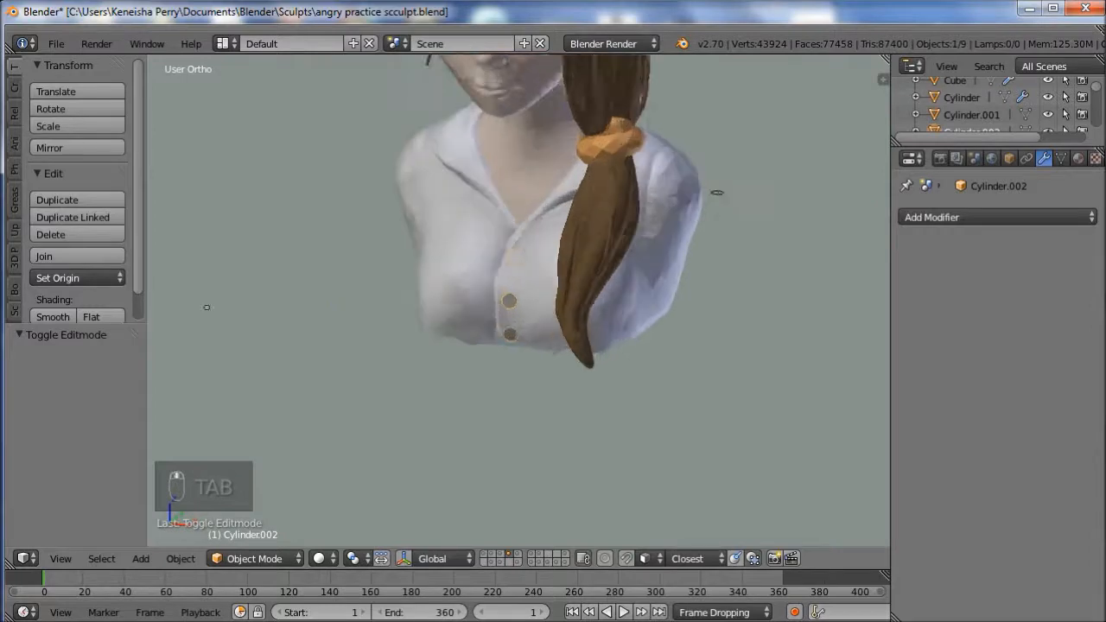
scroll(518, 301, "up", 1)
scroll(518, 300, "down", 1)
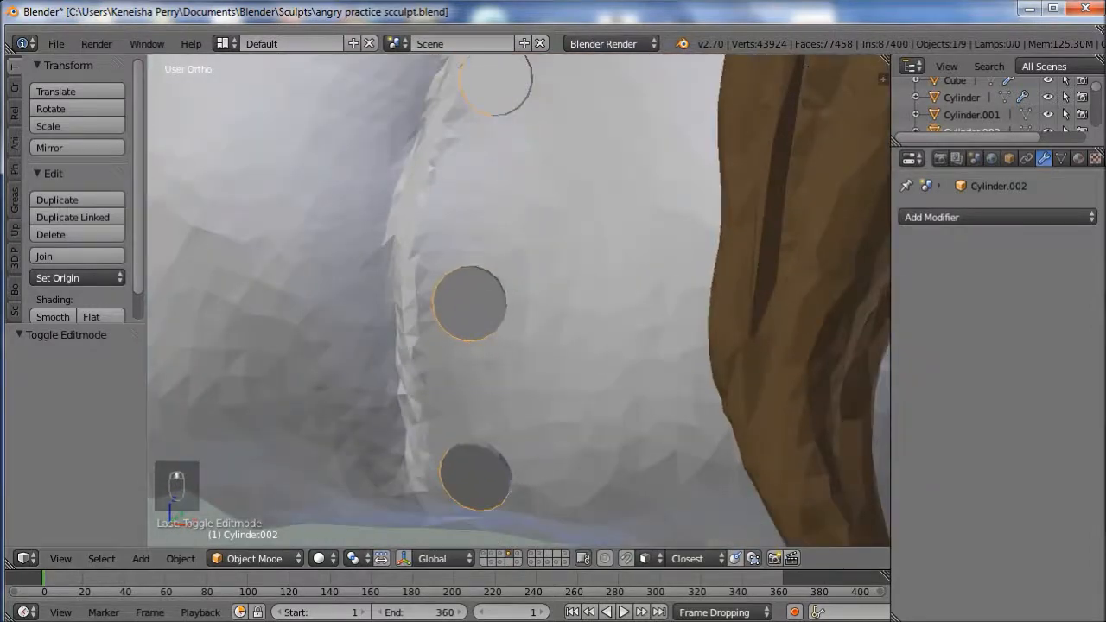
left_click(997, 217)
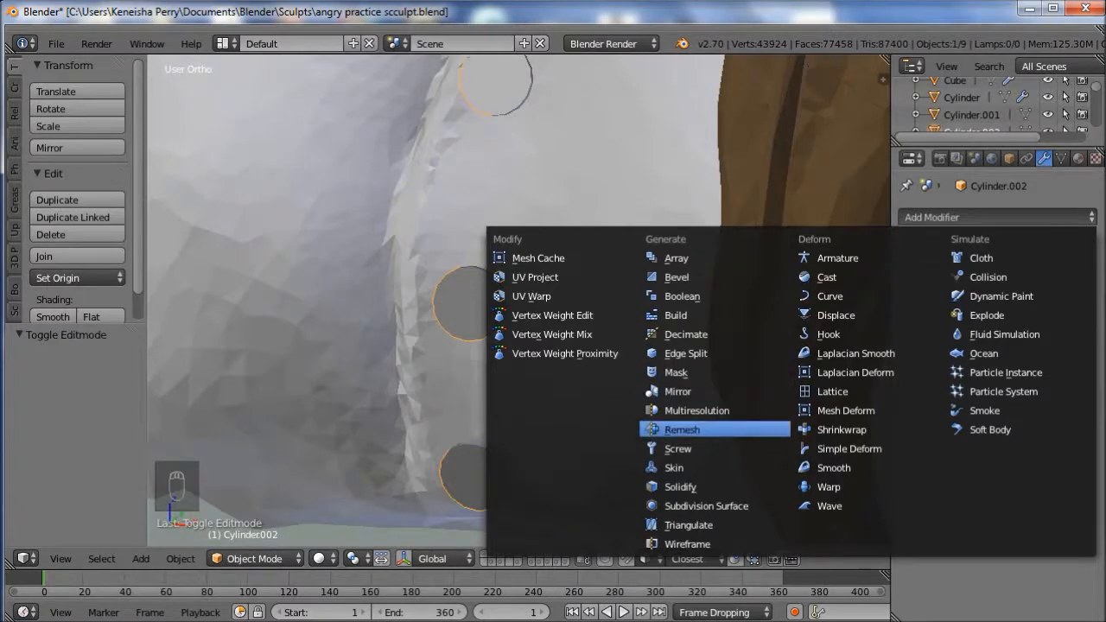
left_click(682, 430)
left_click(911, 374)
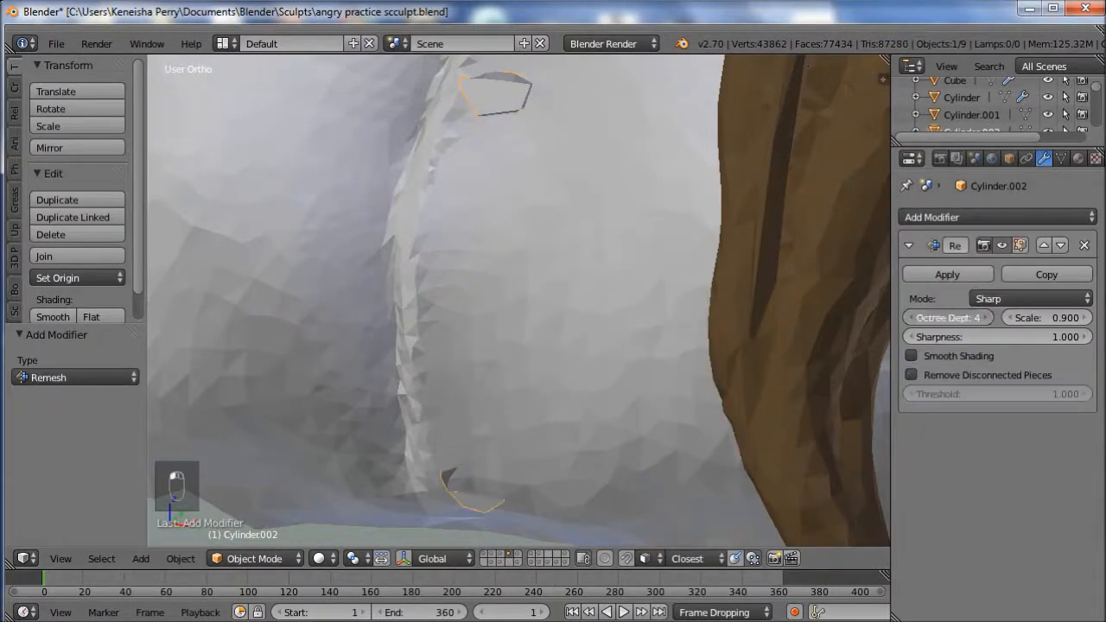
- Set the buttons' Remesh modifier to octree depth 7 and Smooth mode, apply it, and check the resulting mesh
left_click(985, 317)
left_click(986, 318)
left_click(985, 317)
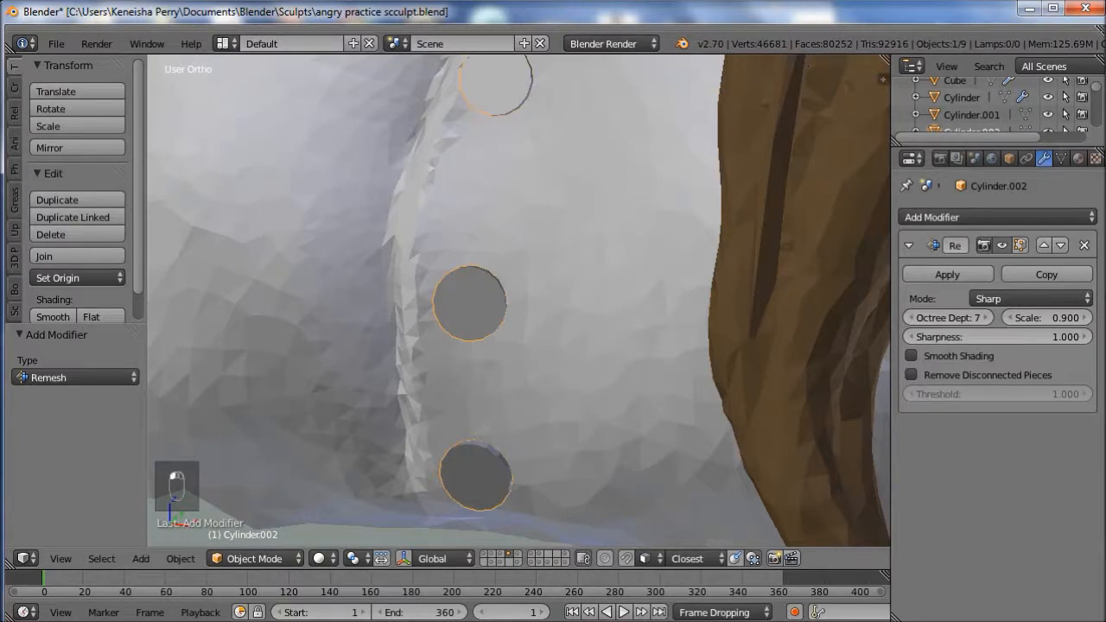
left_click(1031, 298)
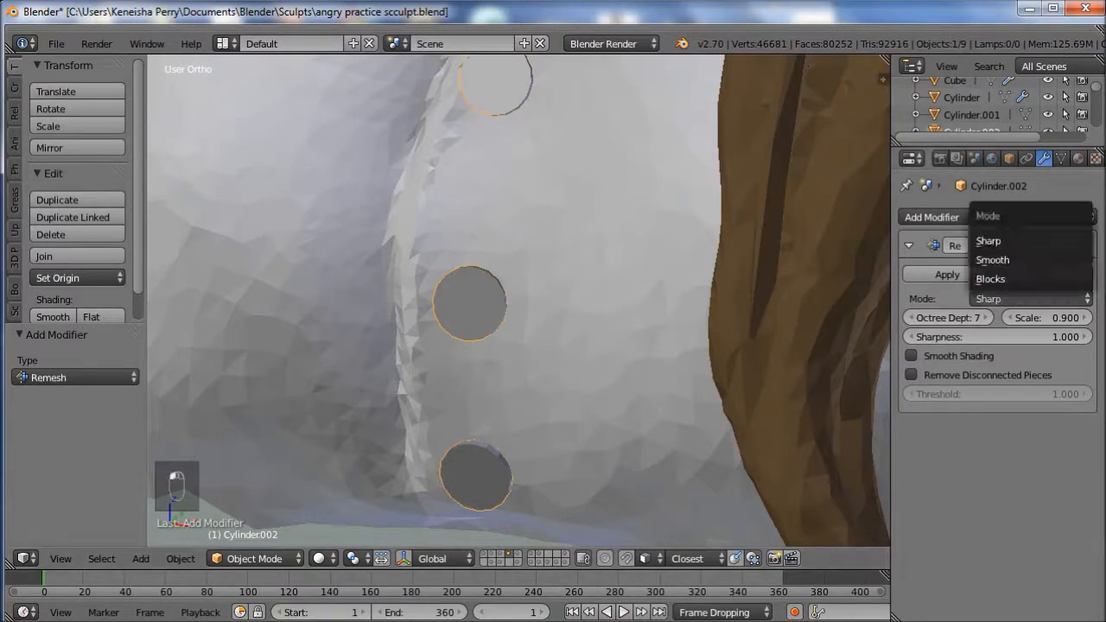
left_click(992, 259)
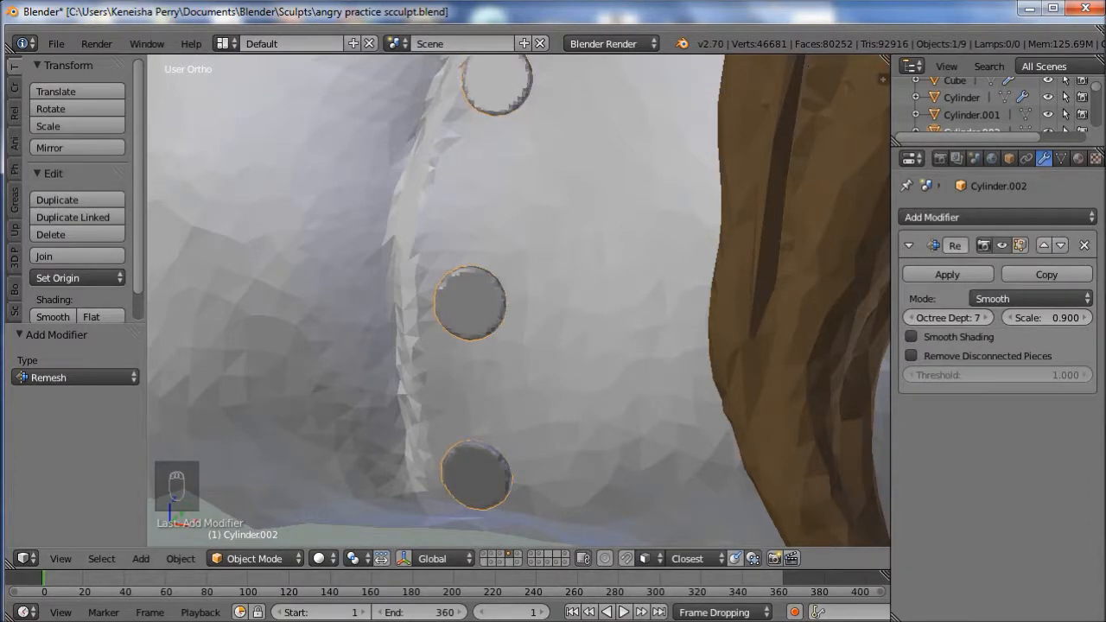
left_click(947, 274)
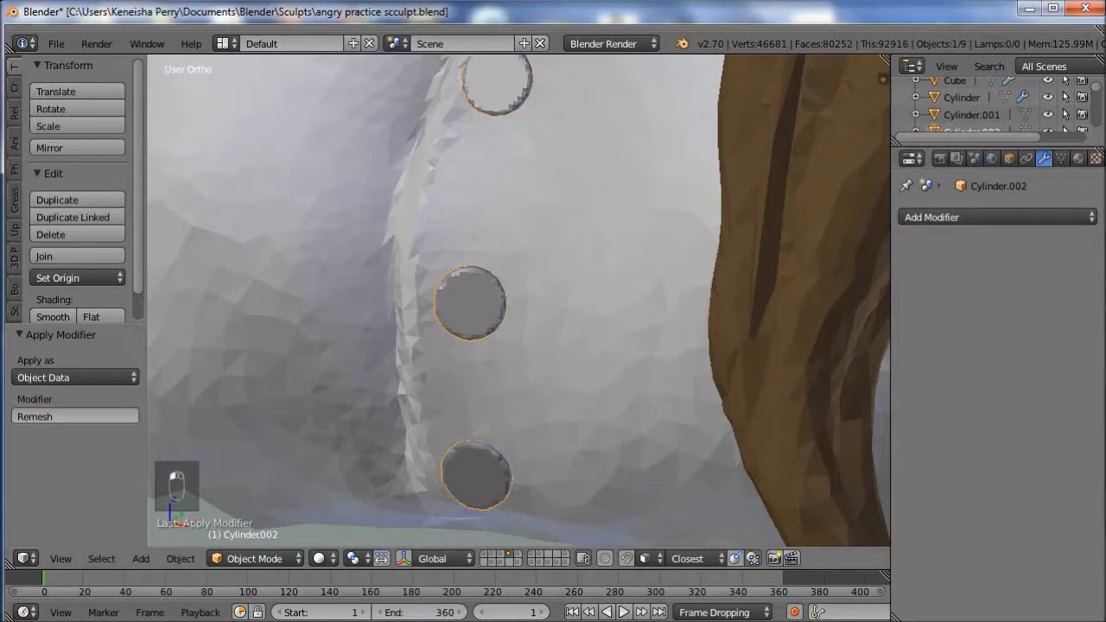
key("Tab")
key("Tab")
- Add a Decimate modifier to the buttons with a ratio of 0.3667, apply it, and check the reduced mesh
left_click(998, 217)
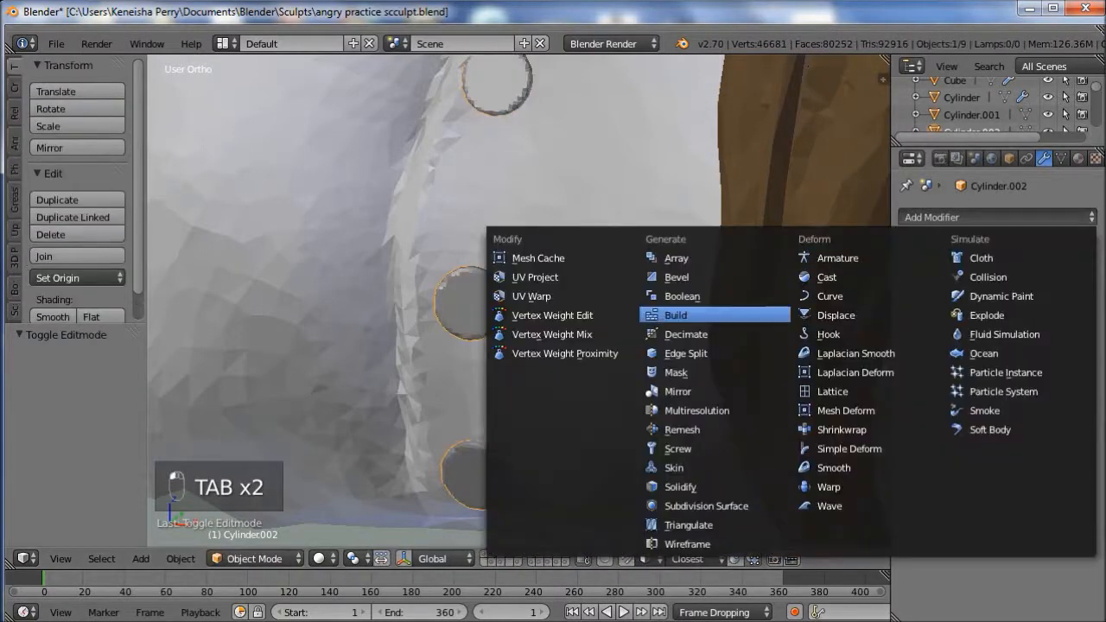
left_click(685, 334)
left_click_drag(1063, 318, 942, 318)
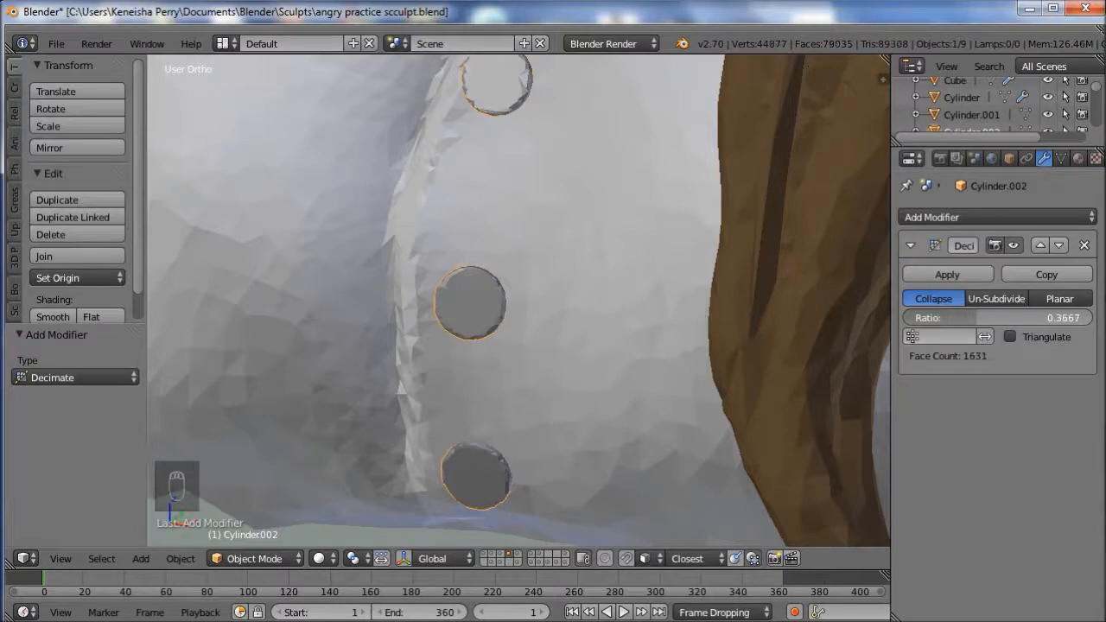
key("Tab")
key("Tab")
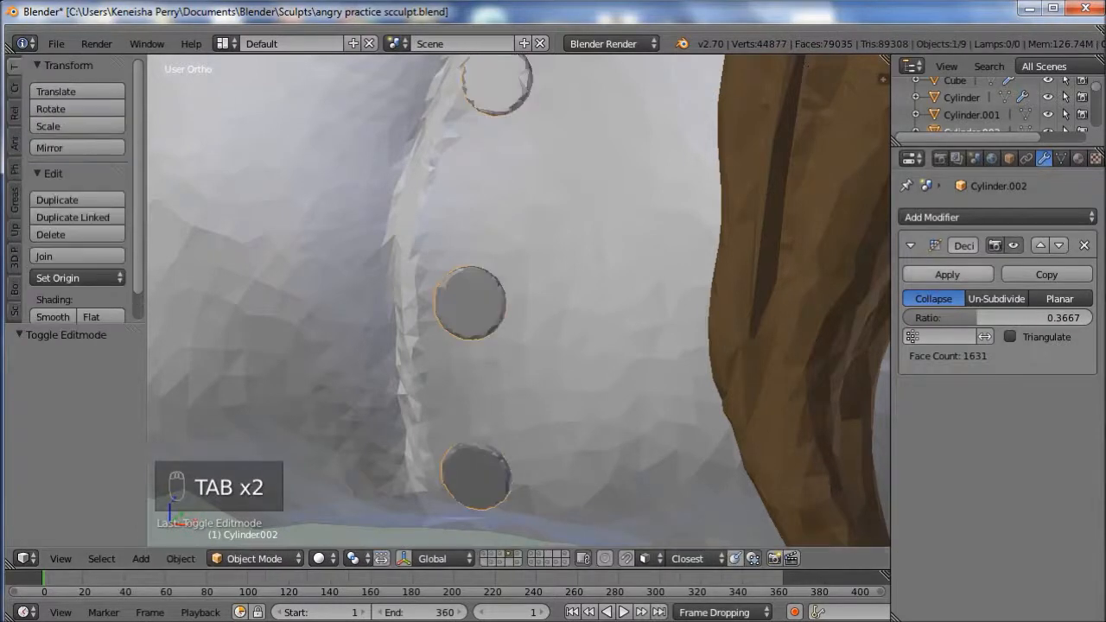
left_click(947, 274)
key("Tab")
scroll(518, 301, "down", 2)
key("Tab")
scroll(519, 301, "down", 1)
middle_click_drag(519, 301, 596, 304)
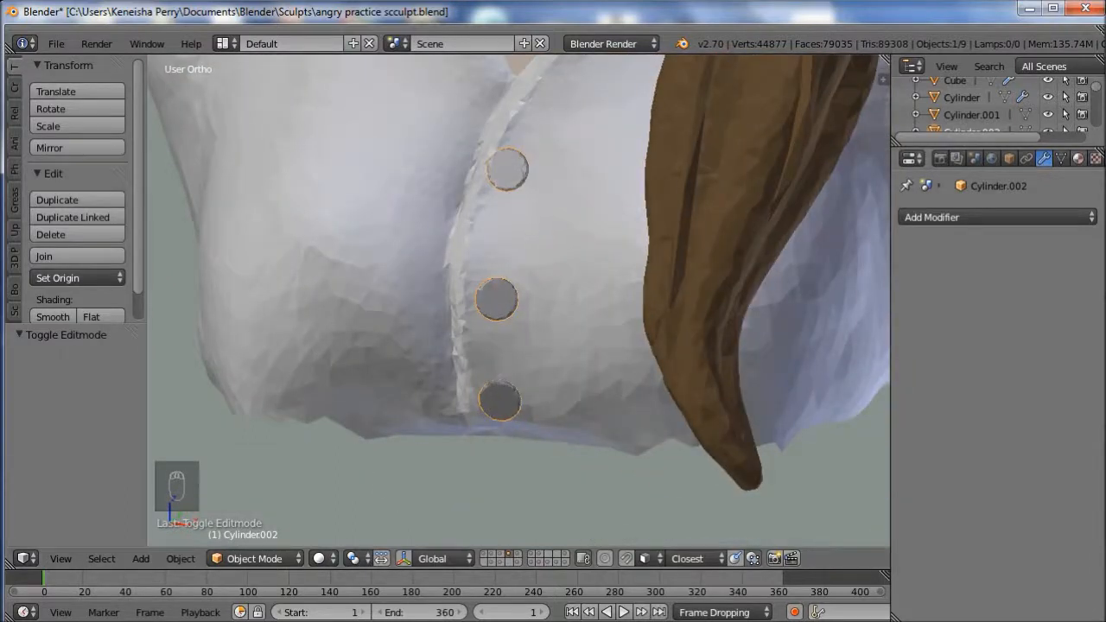
- Give the buttons a new material with diffuse intensity 1.000, specular intensity 1.000 and a darker grey diffuse colour
left_click(1079, 158)
left_click(977, 272)
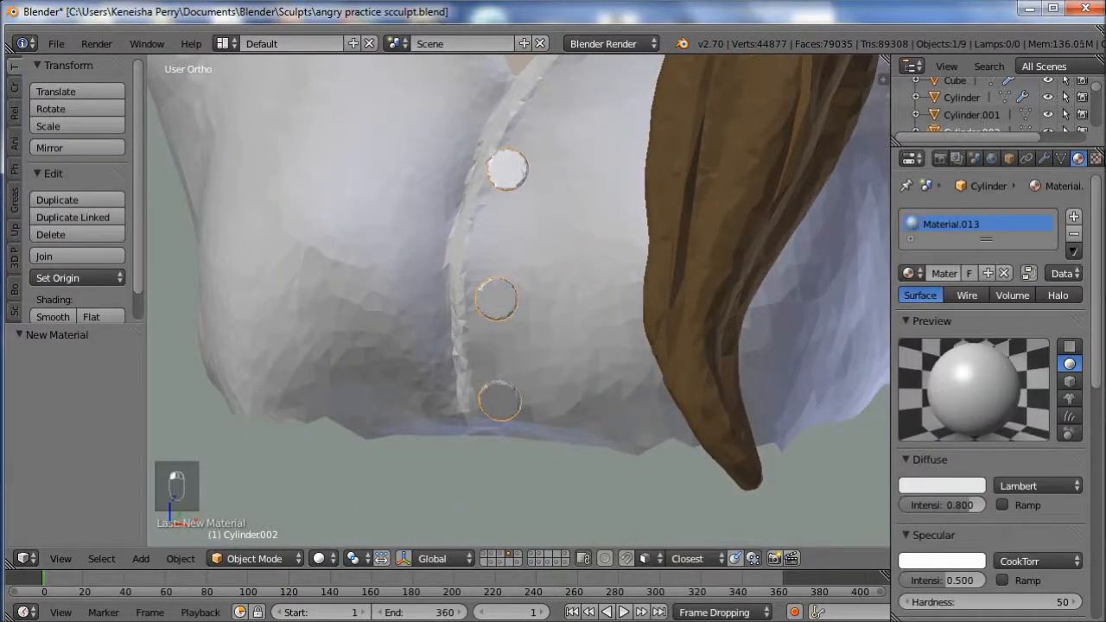
left_click(907, 273)
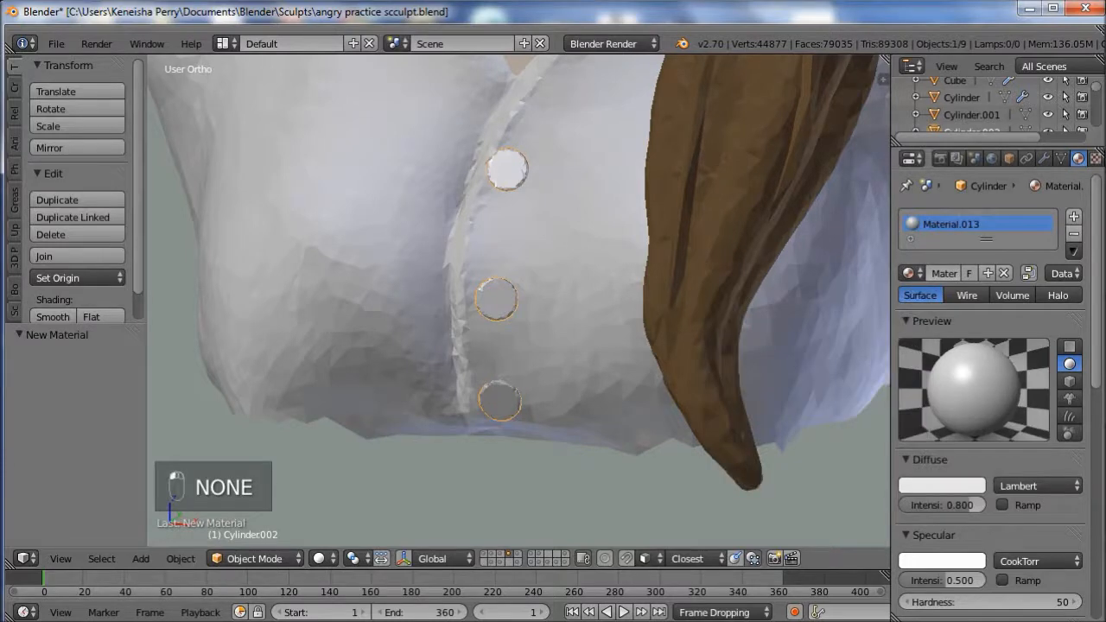
left_click_drag(961, 505, 987, 504)
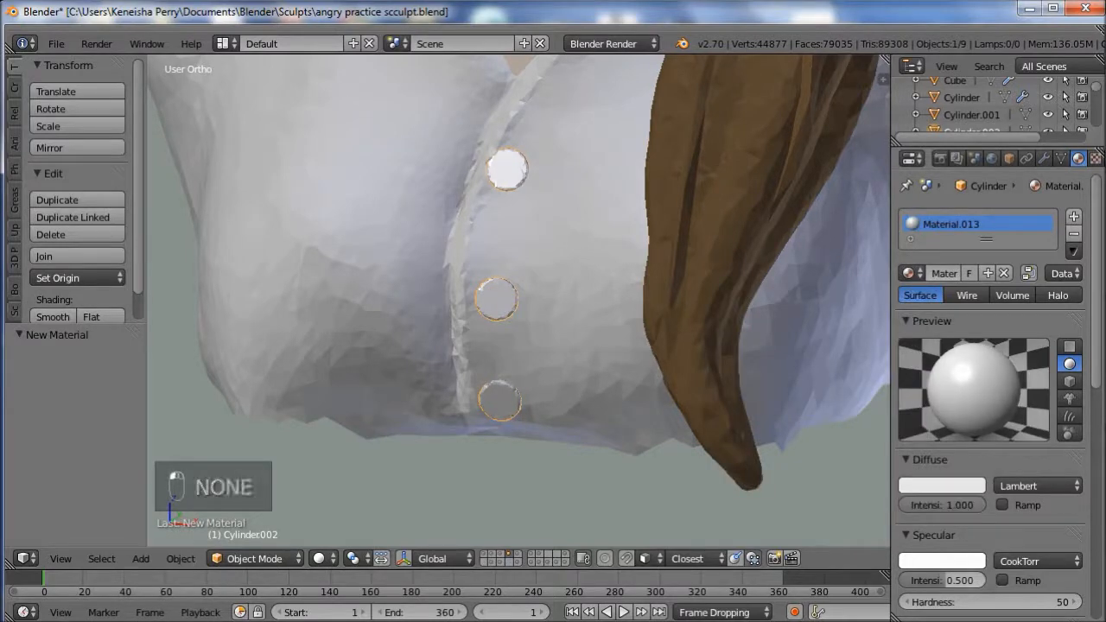
left_click_drag(961, 581, 987, 581)
left_click(942, 485)
left_click_drag(972, 264, 971, 294)
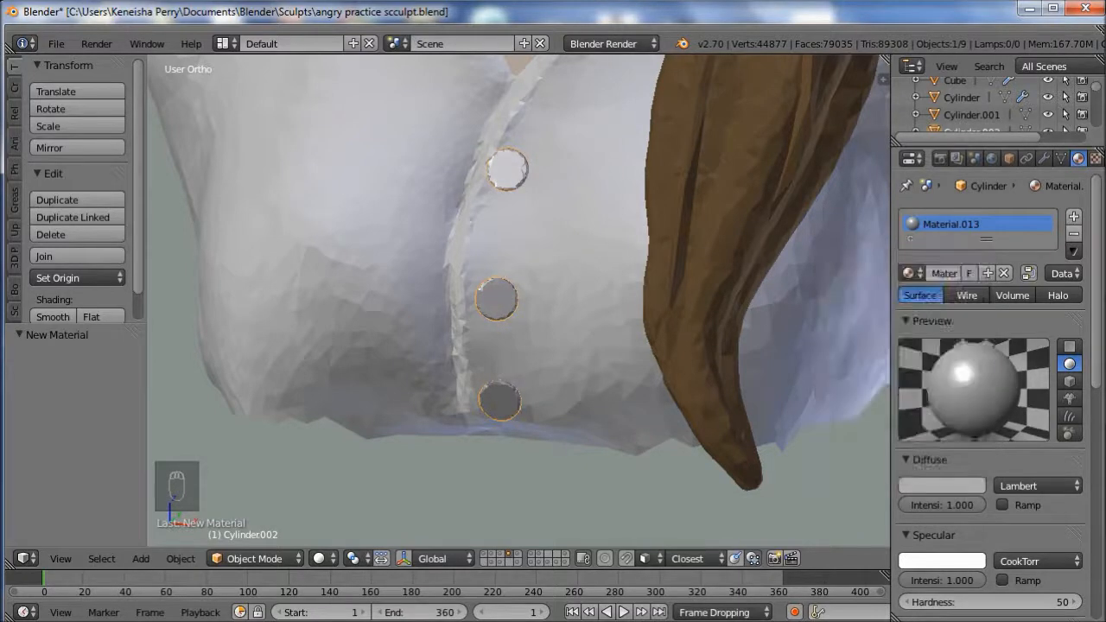
- Set the button material's specular intensity to 0.467 and hardness to 26, and deselect everything in Object Mode
left_click_drag(961, 581, 938, 580)
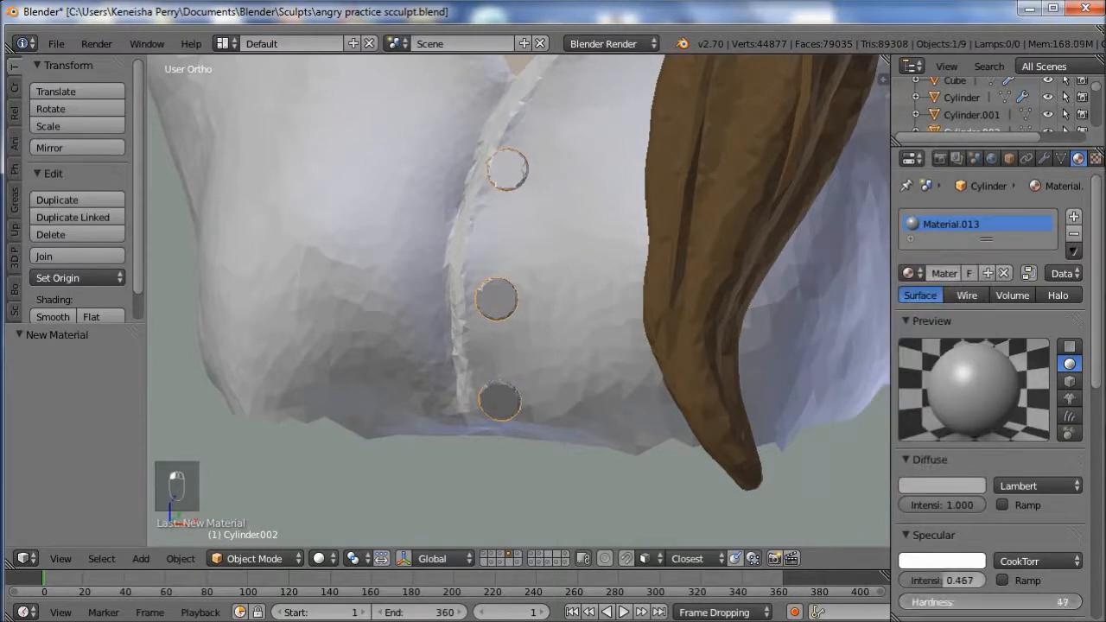
left_click_drag(968, 602, 947, 602)
scroll(814, 128, "down", 4)
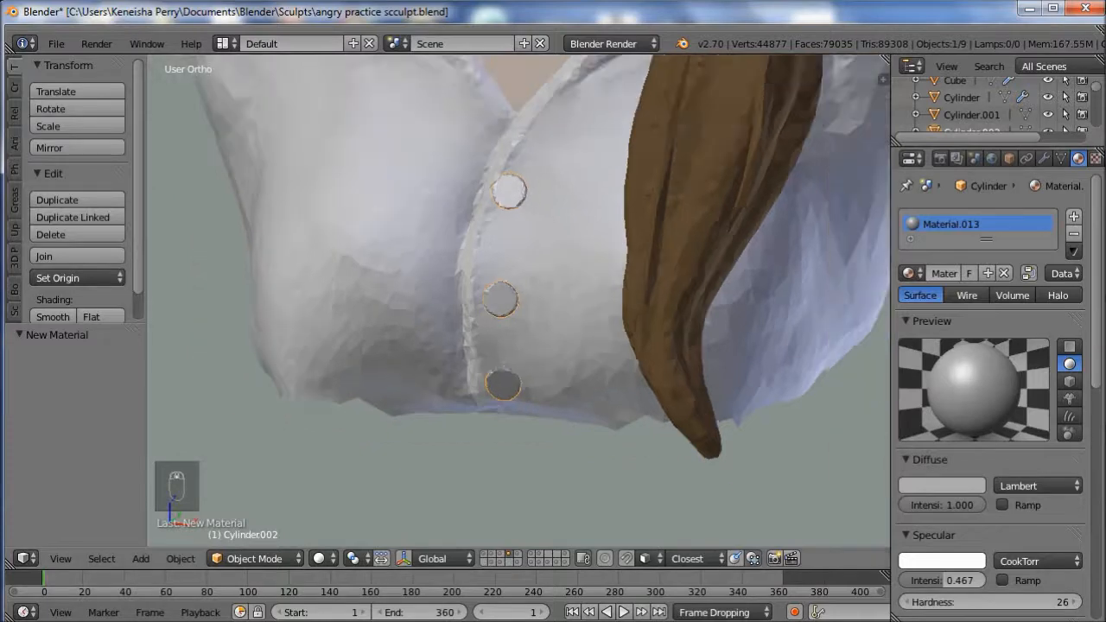
key("Tab")
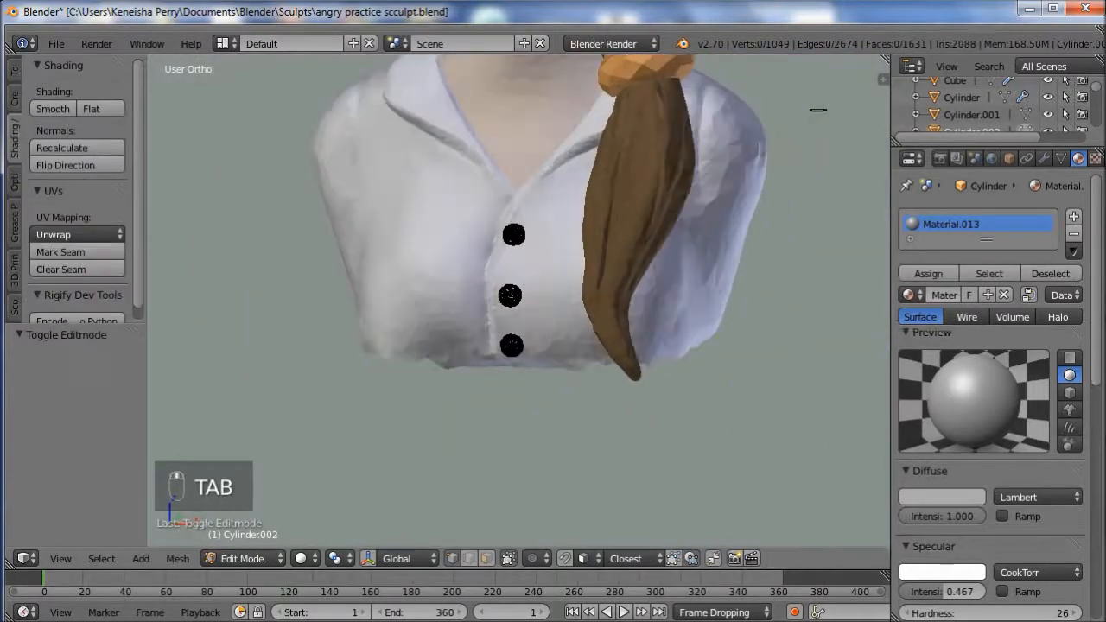
key("Tab")
key("a")
key("a")
key("a")
- Examine the whole character from the front, up close around the face and hair tie, and from the side
mouse_move(824, 107)
middle_mouse_down()
mouse_move(903, 110)
mouse_move(812, 116)
middle_mouse_up()
scroll(689, 195, "down", 3)
middle_click_drag(689, 195, 730, 360, "shift")
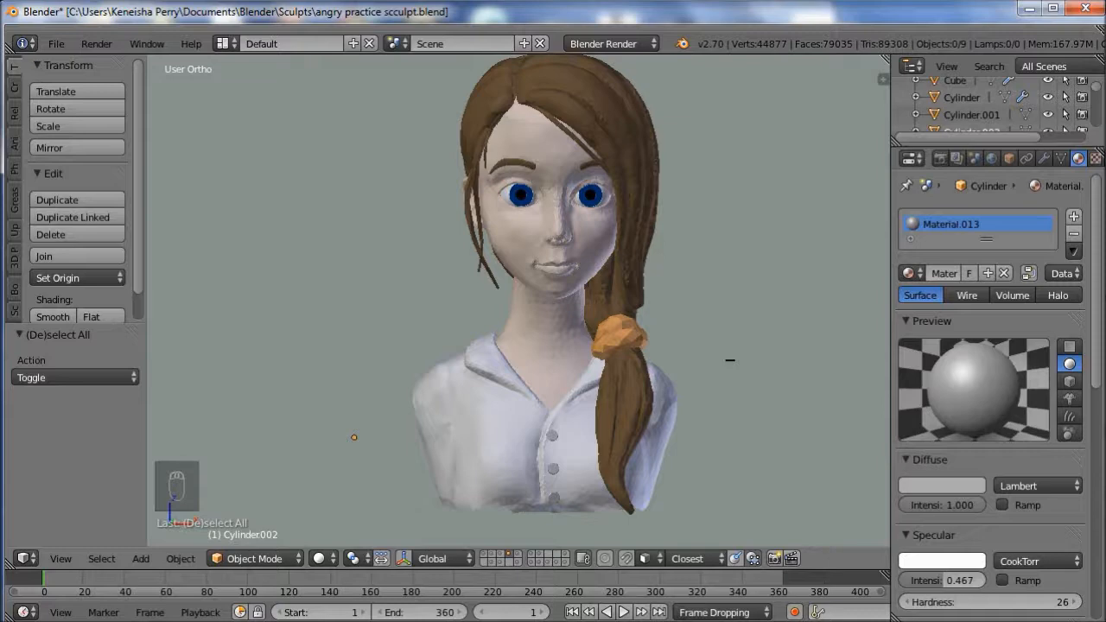
scroll(730, 360, "up", 3)
middle_click_drag(881, 402, 692, 459)
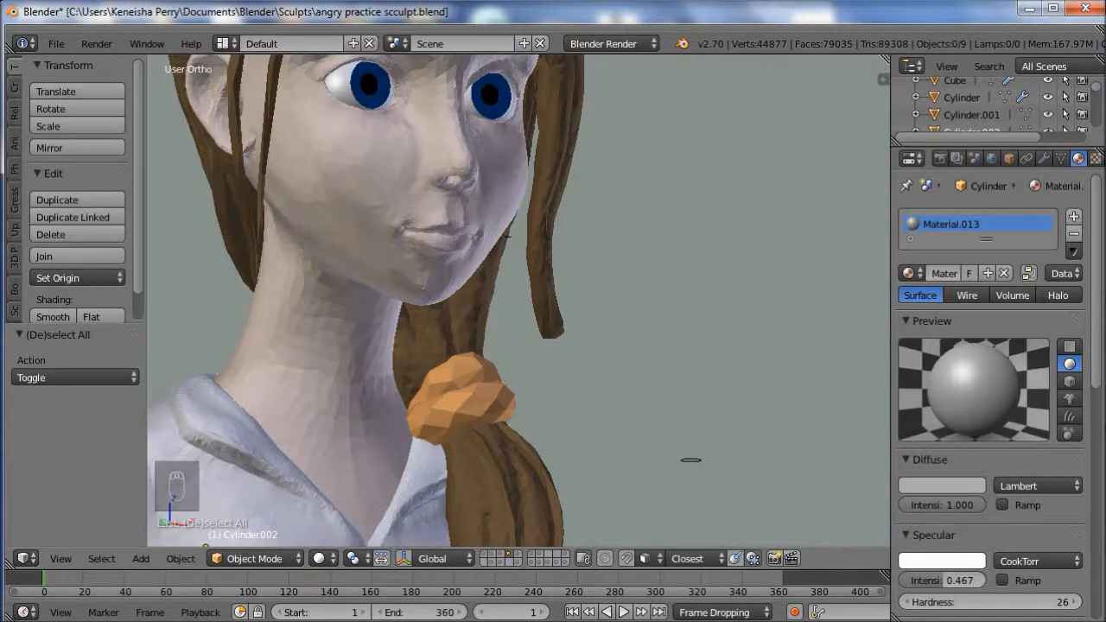
scroll(508, 236, "down", 6)
middle_click_drag(508, 236, 264, 260)
scroll(518, 294, "down", 9)
scroll(518, 294, "up", 4)
scroll(532, 293, "up", 4)
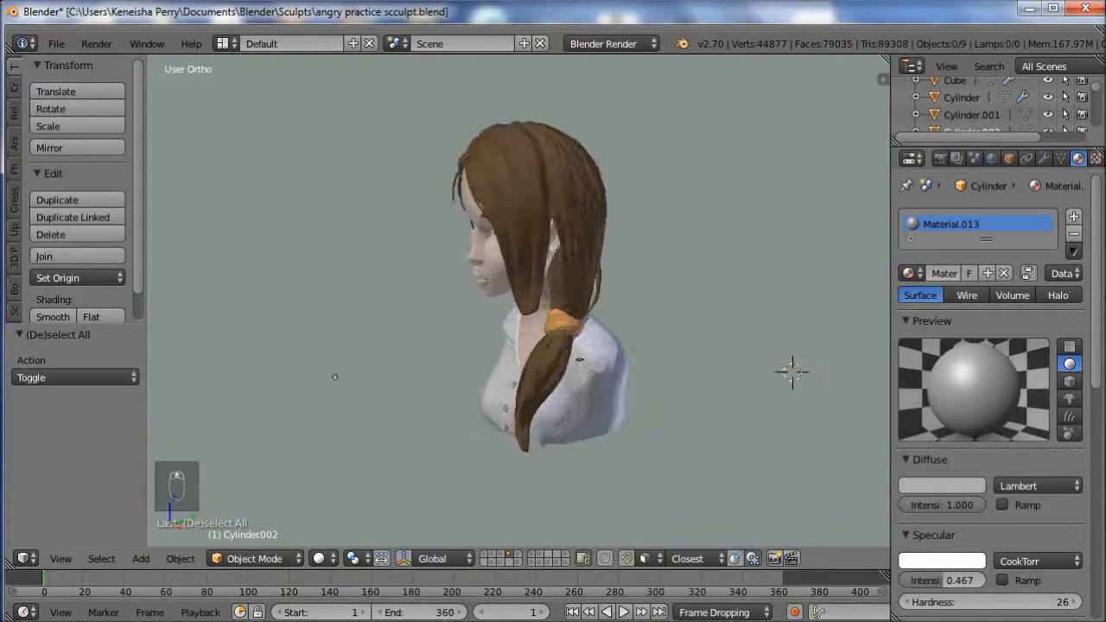
- Add a Sun lamp and move it about -7.29 in X, -13.24 in Y and 9.20 in Z, above and in front of the character
key("shift+s")
key("shift+a")
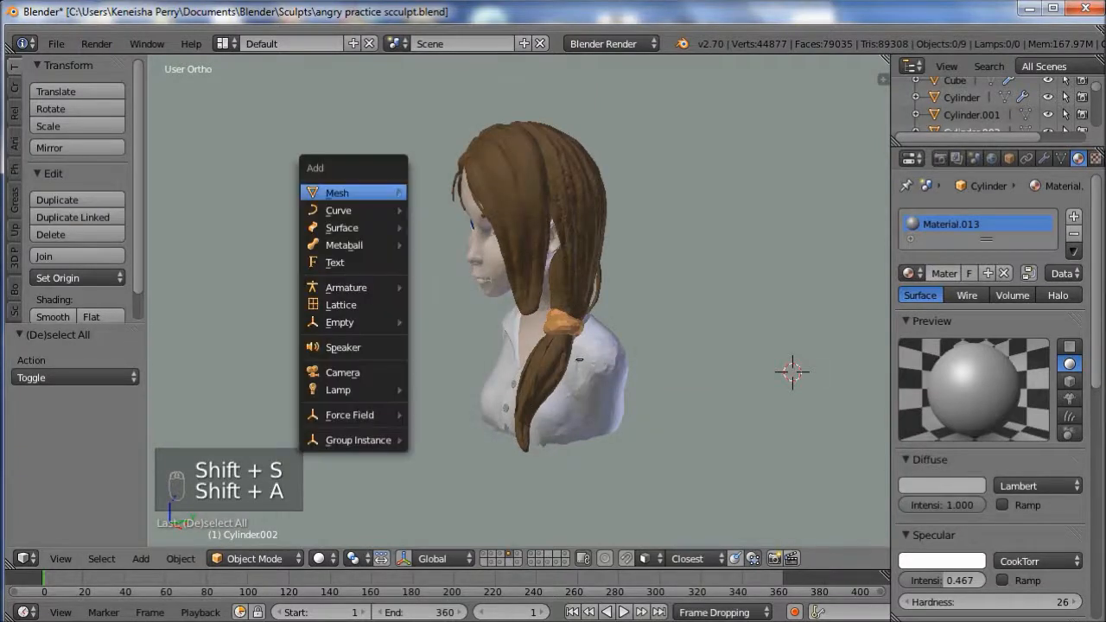
mouse_move(346, 390)
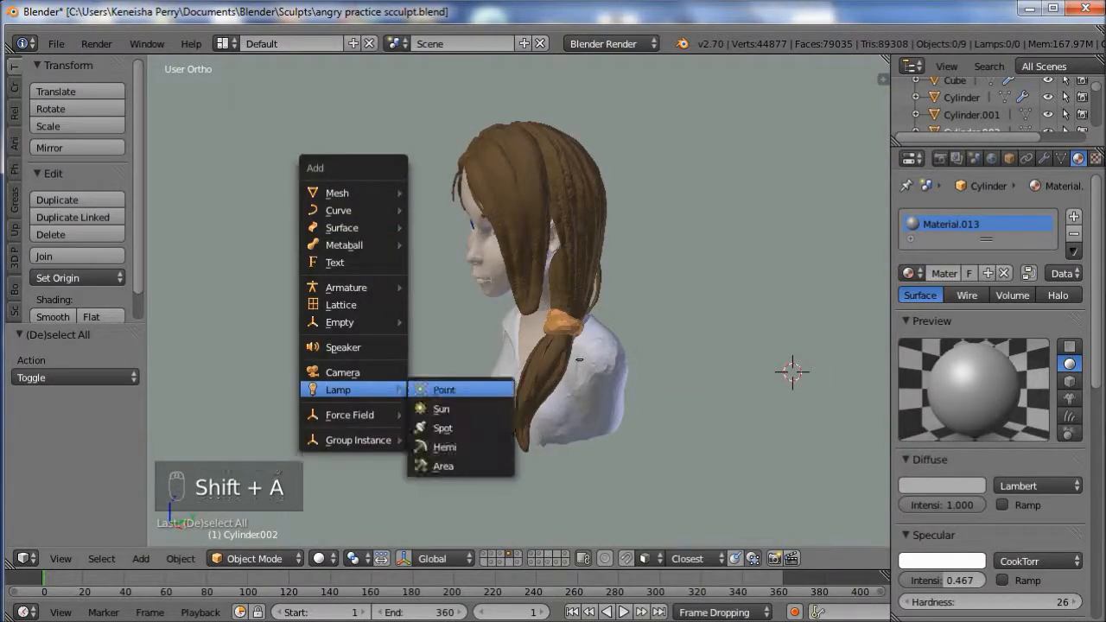
left_click(441, 409)
scroll(536, 293, "down", 2)
scroll(560, 342, "down", 3)
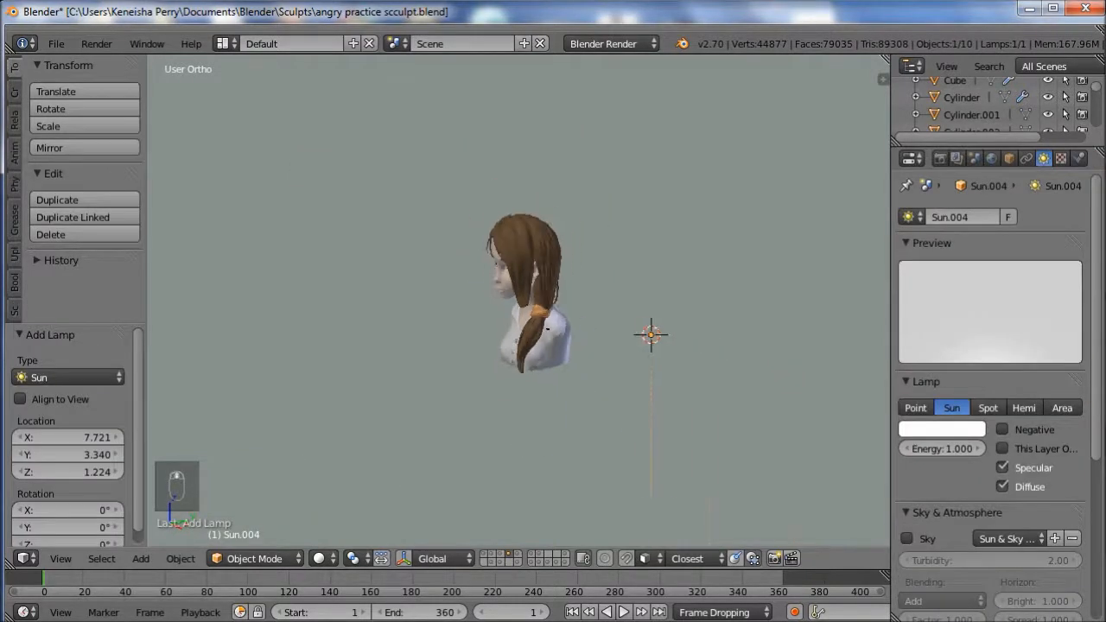
key("g")
left_click(334, 155)
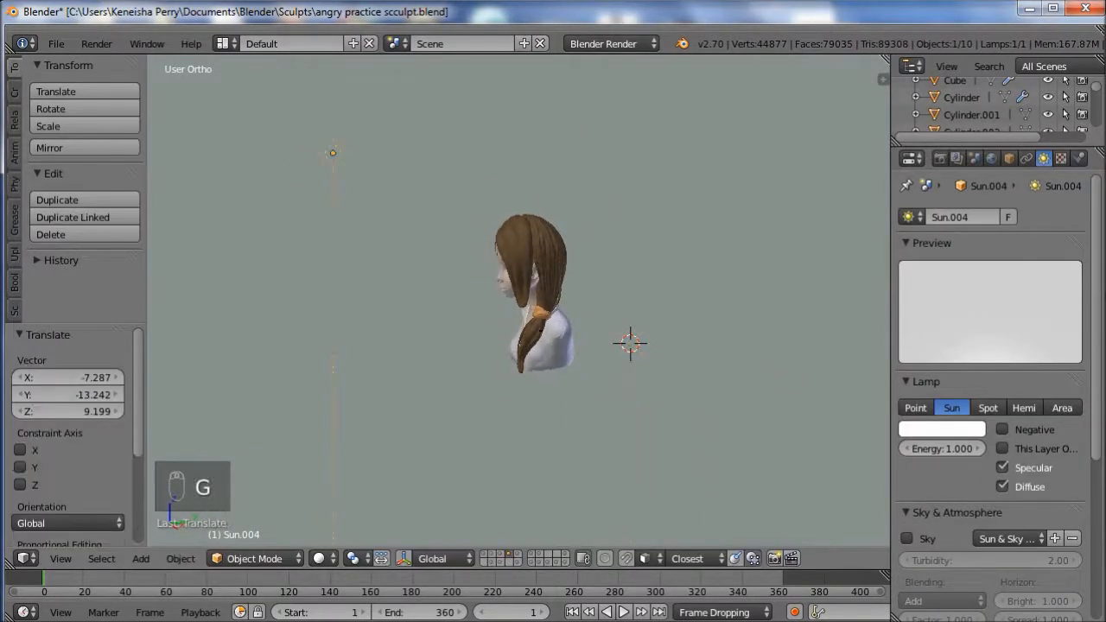
- Shift the sun lamp about -6.43 along X and 1.13 along Y in the top view
key("KP_7")
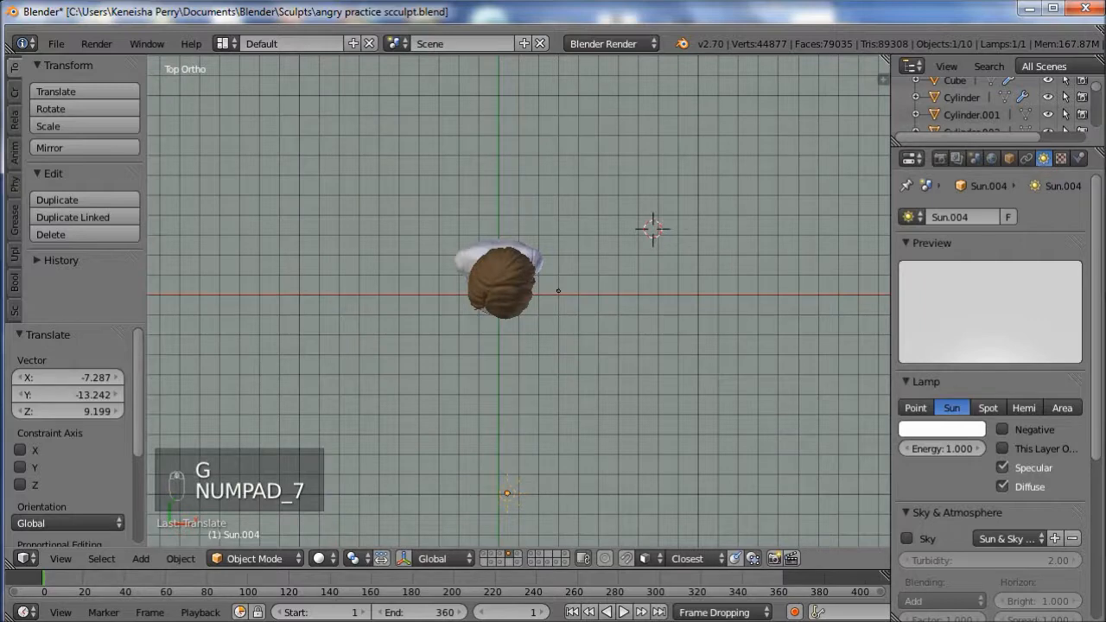
key("g")
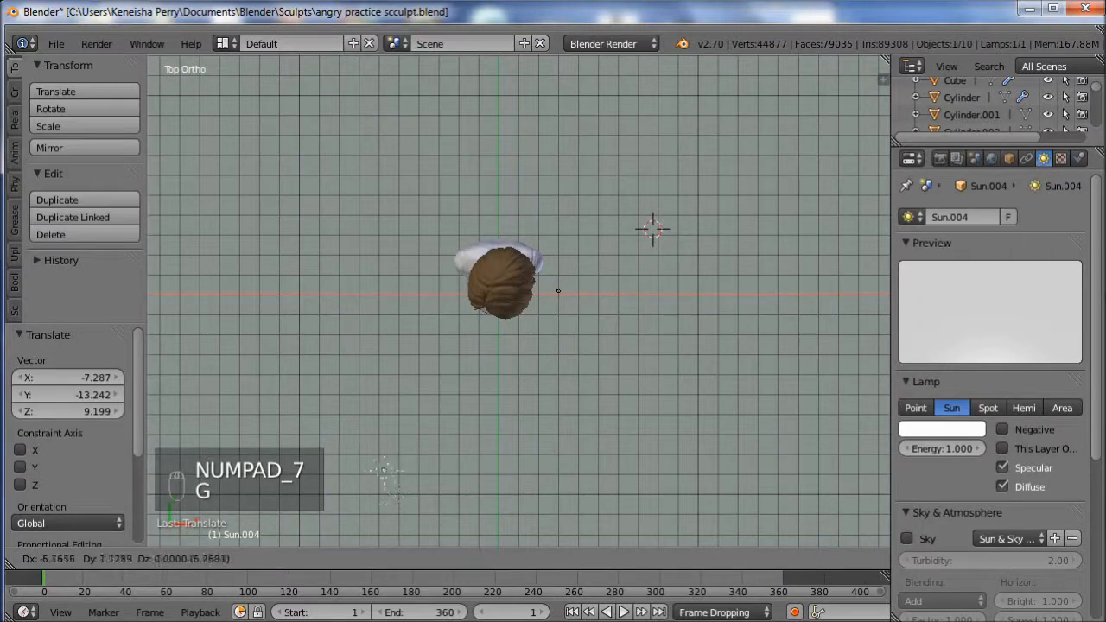
left_click(558, 291)
middle_click_drag(558, 292, 593, 323)
- Aim the sun lamp at the character by rotating it about -48.7° in the side view and -12.5° in the top view
key("KP_3")
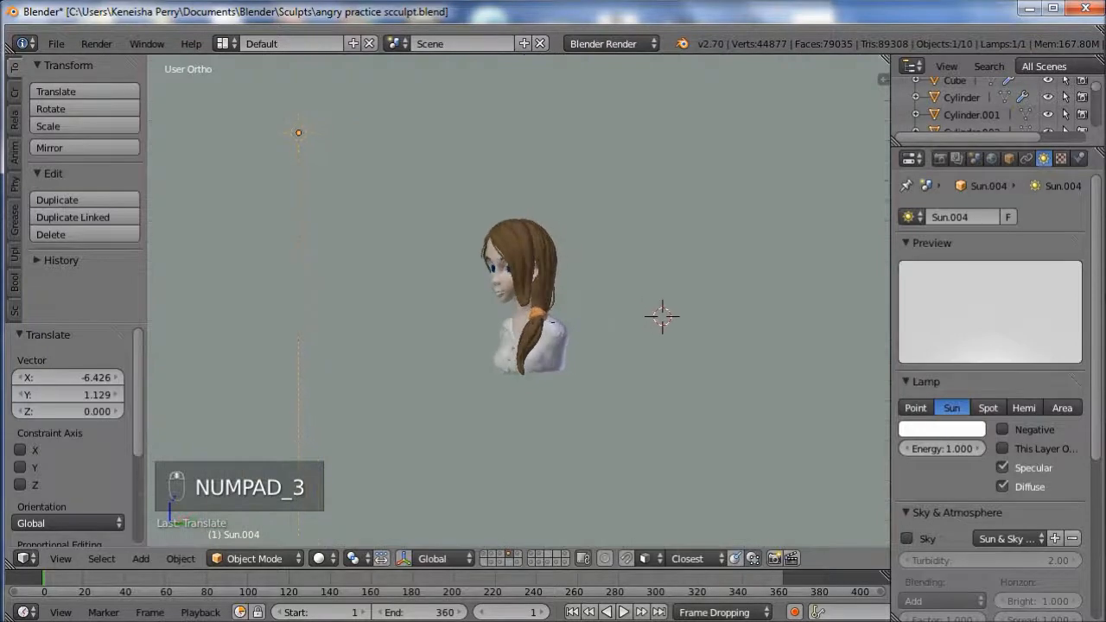
key("r")
left_click(685, 94)
middle_click_drag(683, 129, 546, 321)
key("KP_7")
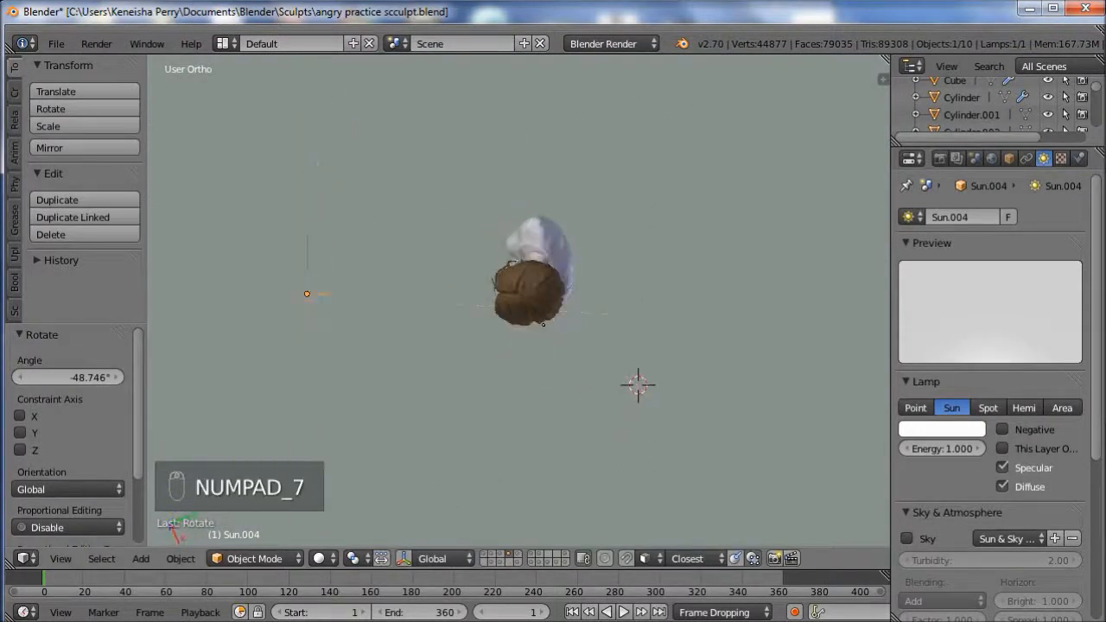
key("r")
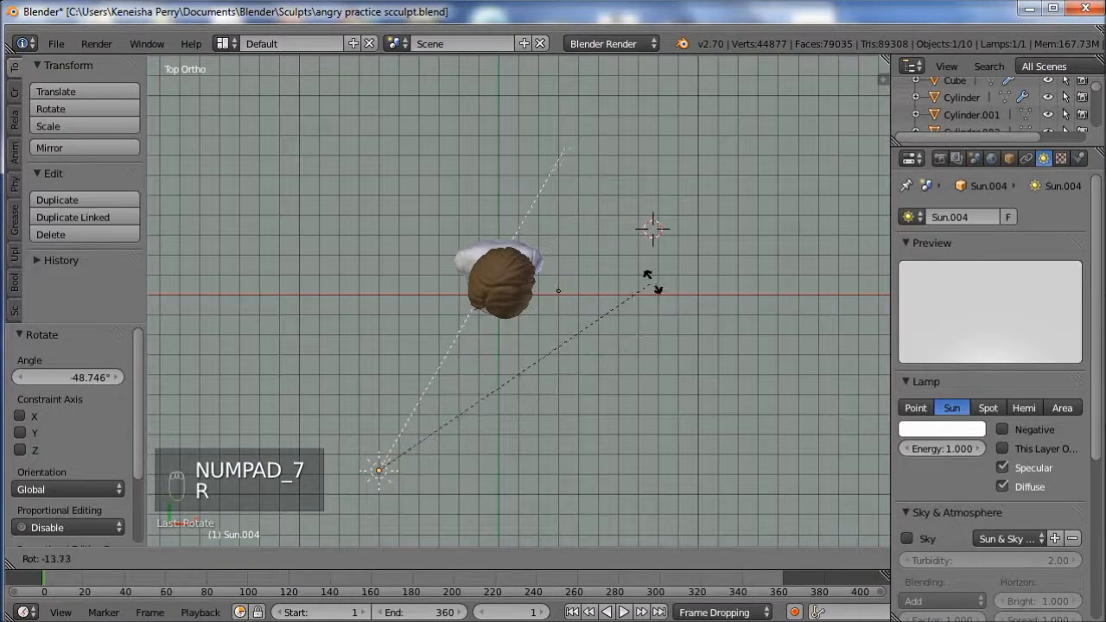
left_click(657, 285)
middle_click_drag(558, 346, 553, 169)
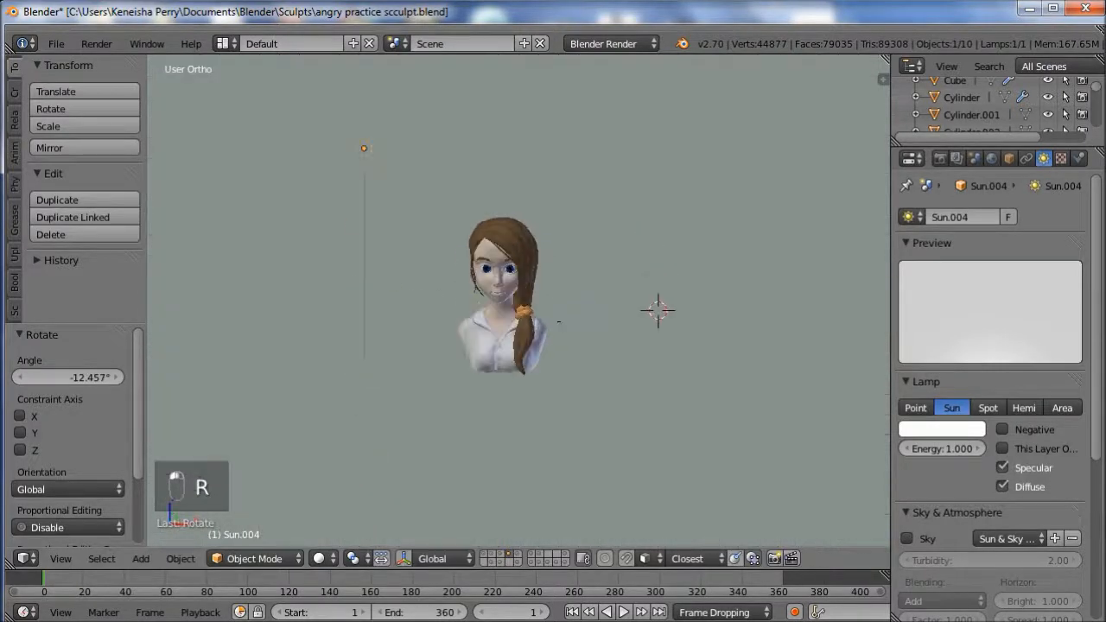
scroll(518, 299, "down", 3)
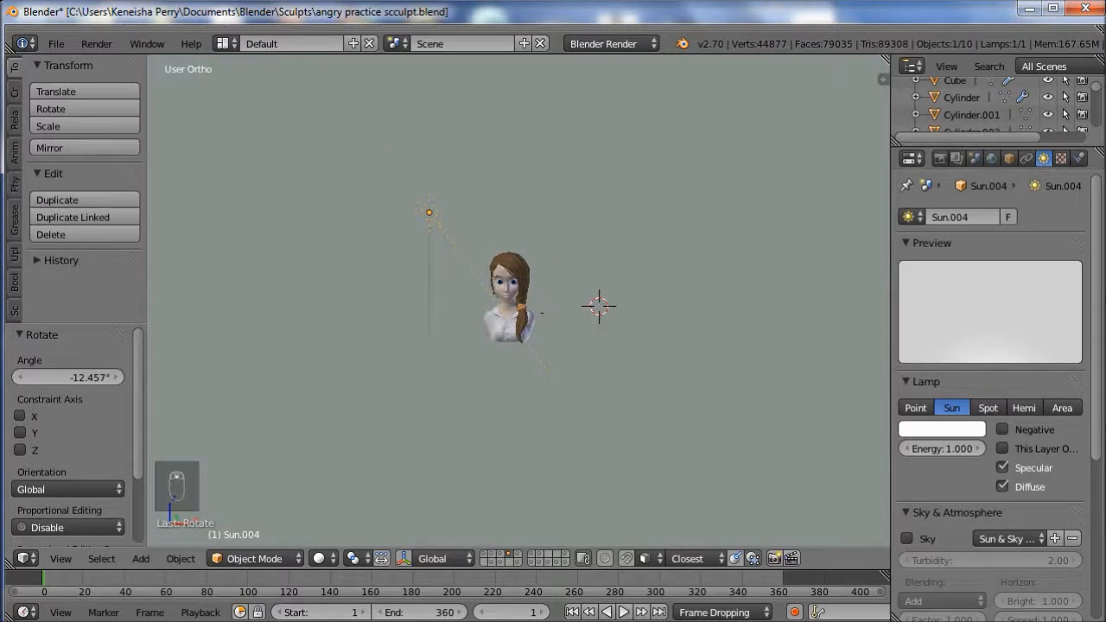
- Add a Hemi lamp and move it about -7.35 in X and -2.10 in Y, over the character in the top view
key("shift+a")
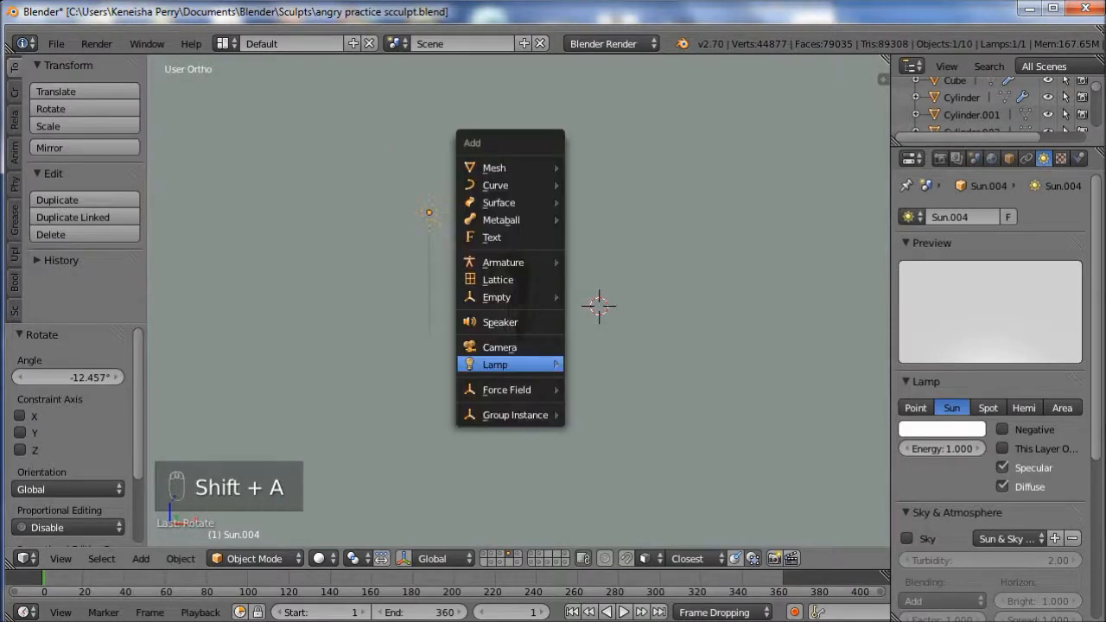
mouse_move(509, 364)
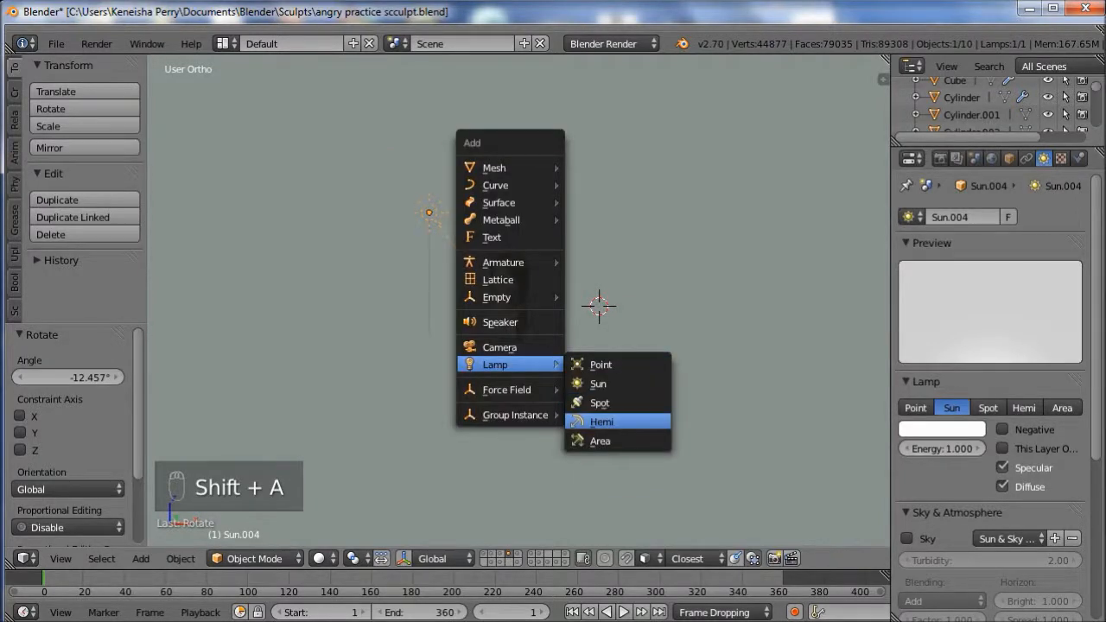
left_click(602, 421)
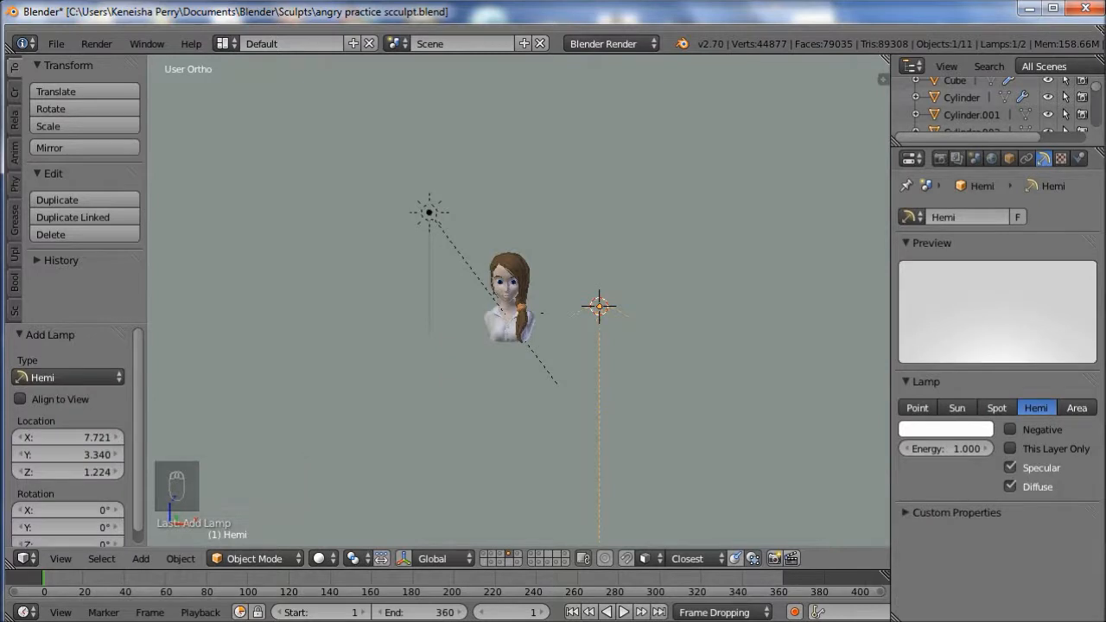
key("KP_7")
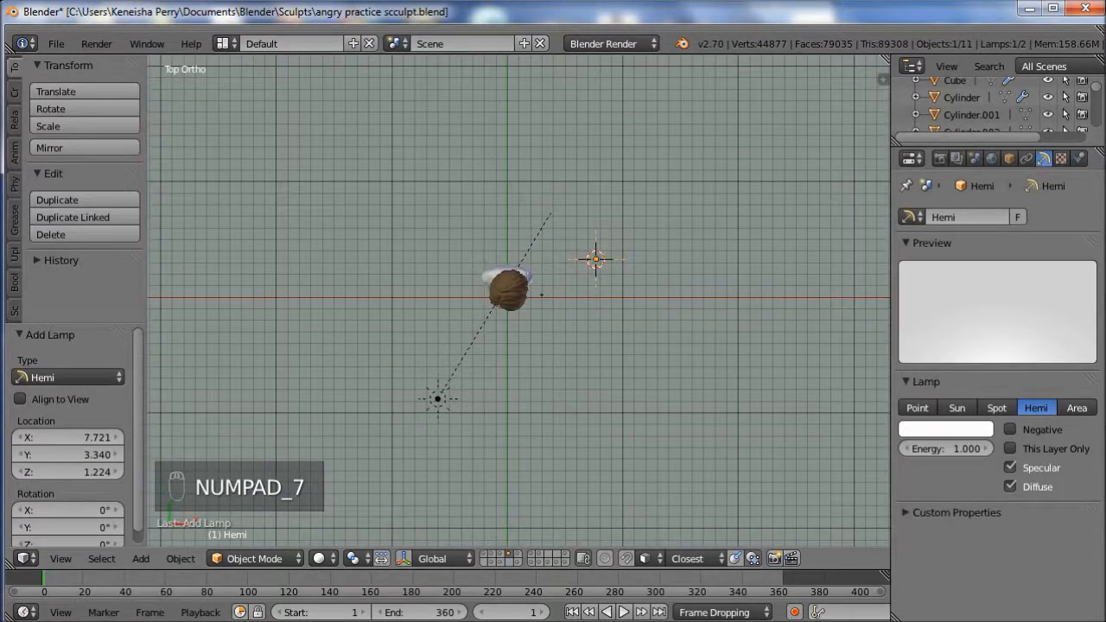
key("g")
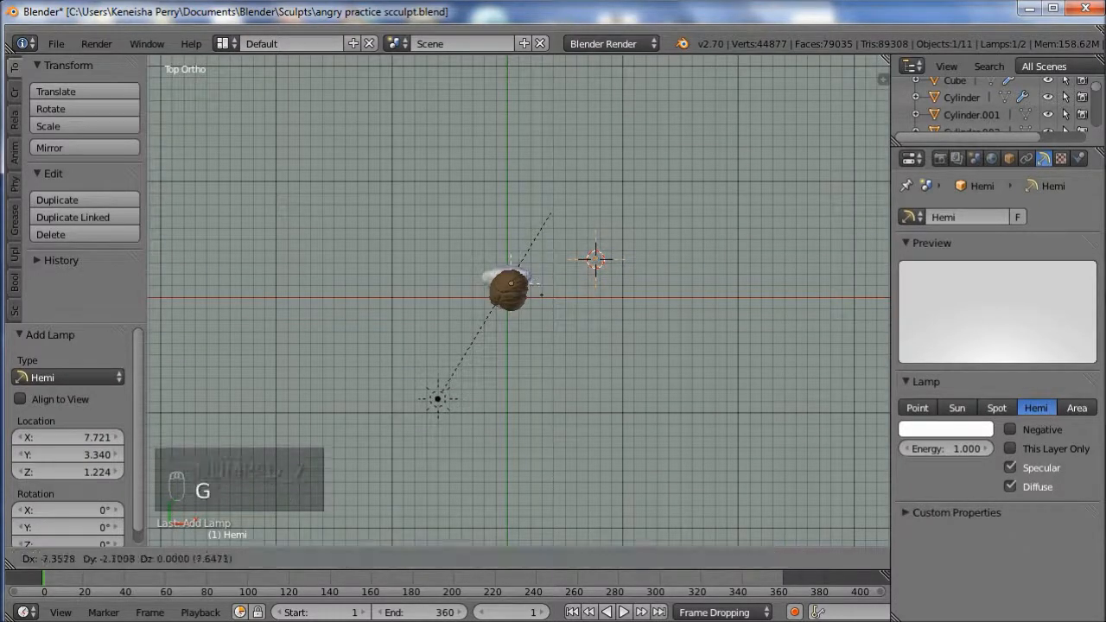
left_click(611, 357)
- Enlarge the hemi lamp in repeated scalings, the last by a factor of about 1.397
key("s")
left_click(837, 451)
key("s")
key("s")
left_click(726, 431)
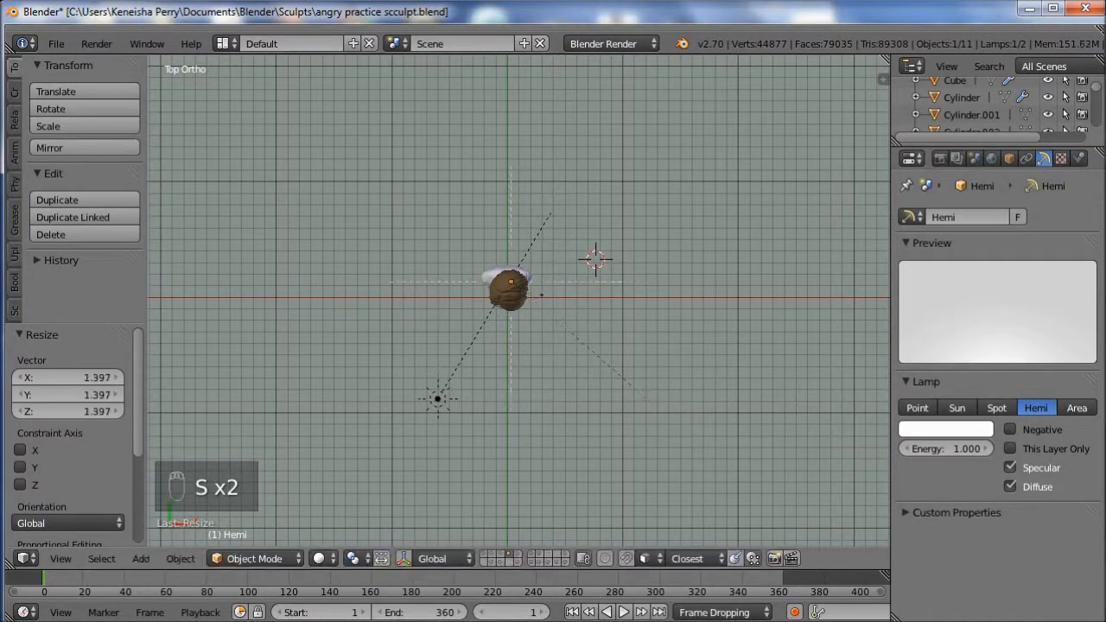
- Raise the hemi lamp about 15.16 in Z with -0.45 in X, and rotate it about 6.3° in the front view
key("KP_1")
key("g")
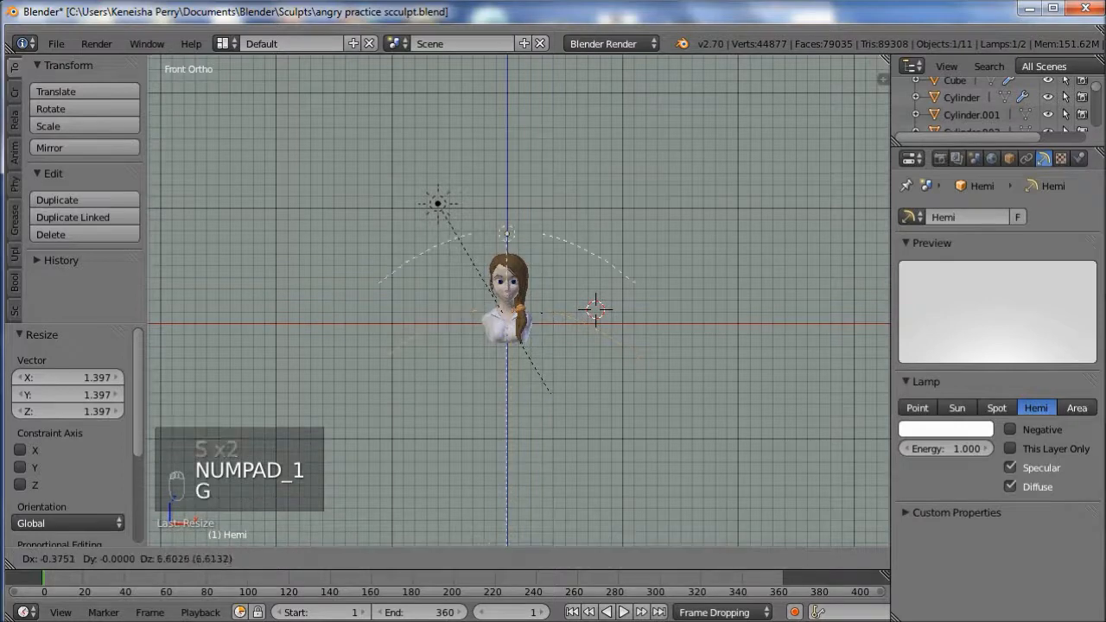
left_click(641, 403)
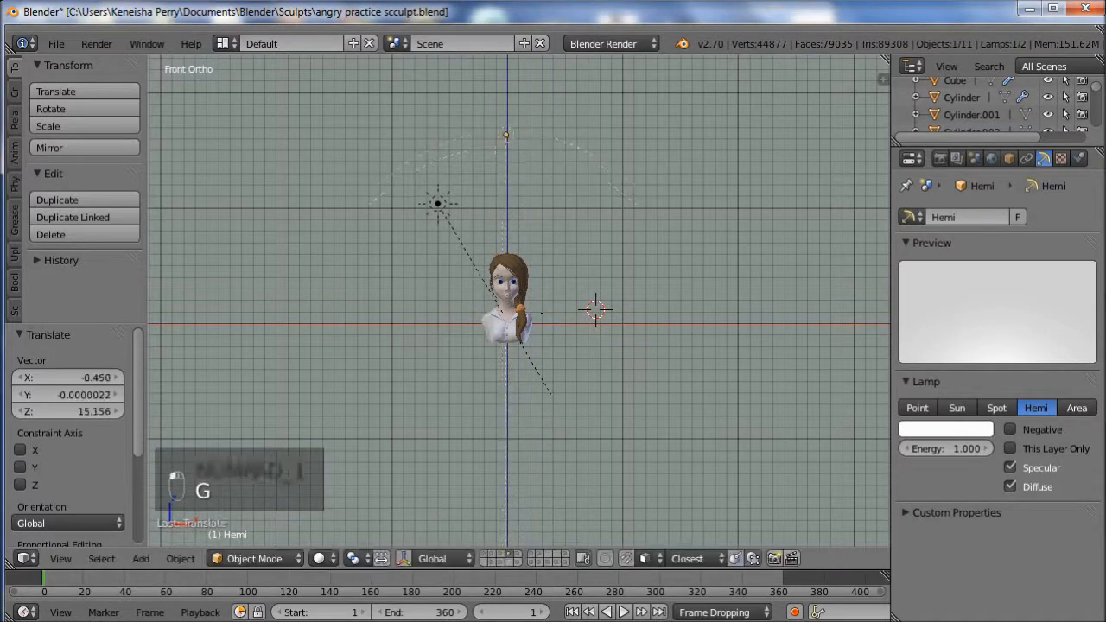
key("r")
left_click(611, 411)
- Rotate the hemi lamp about 31° in the side view and move it about 8.93 in Y and -1.13 in Z
key("KP_3")
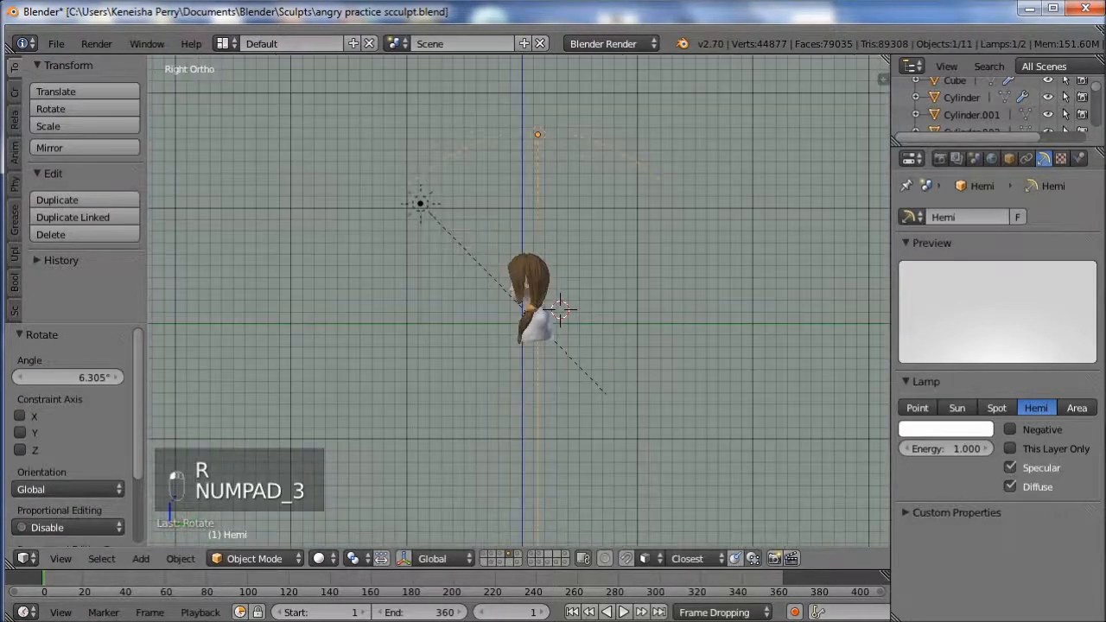
key("r")
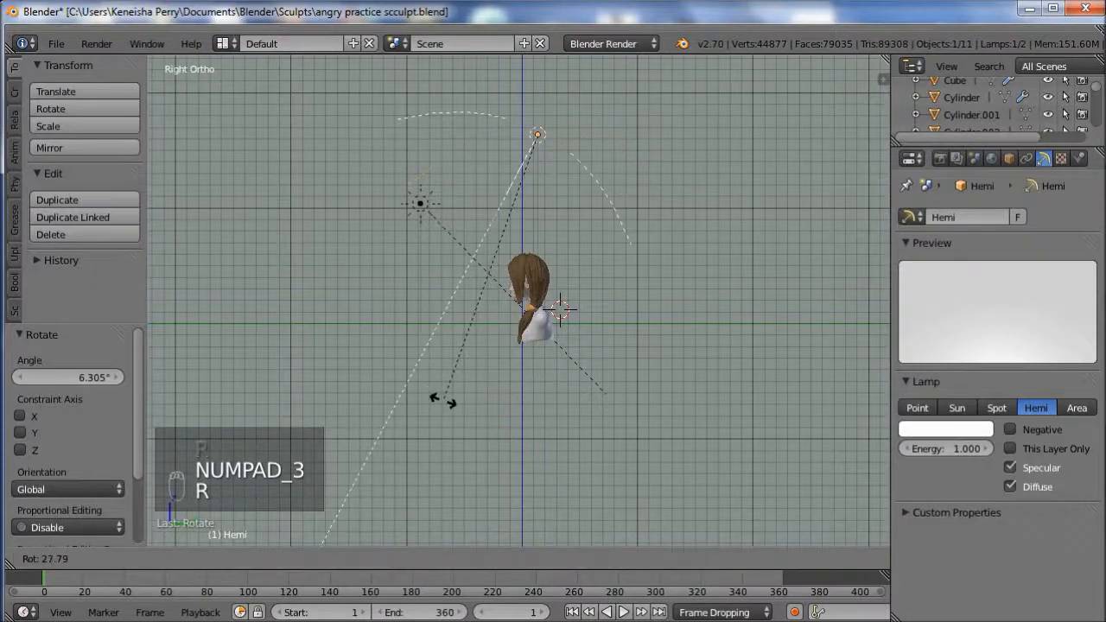
left_click(424, 383)
key("g")
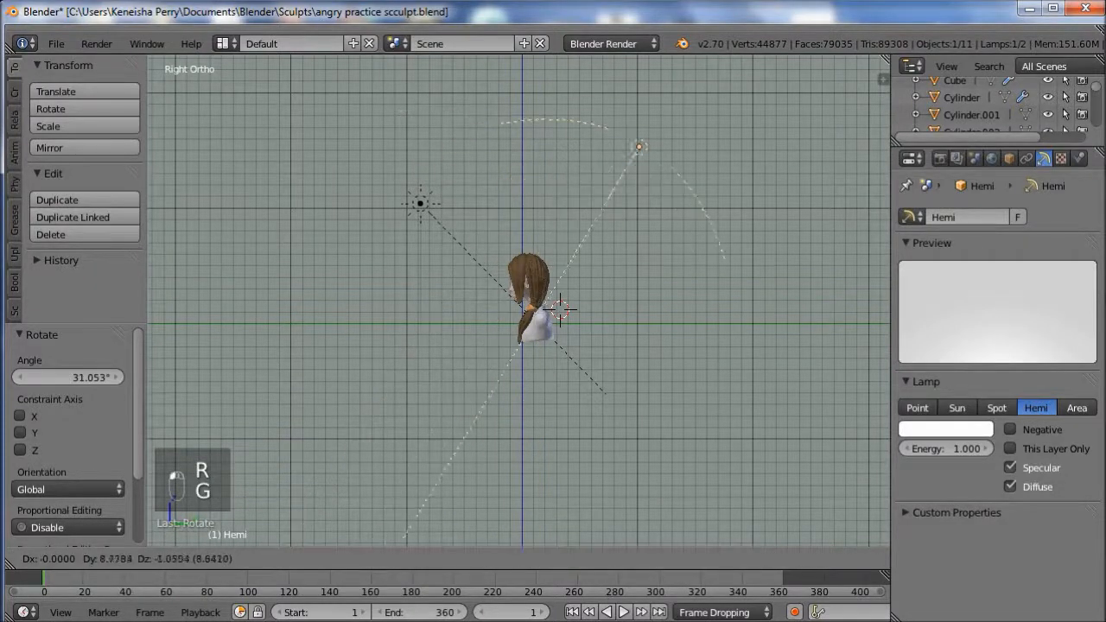
left_click(420, 204)
- Move the hemi lamp about 5.25 in X and 2.03 in Y in the top view, and rotate it about 15°
key("KP_7")
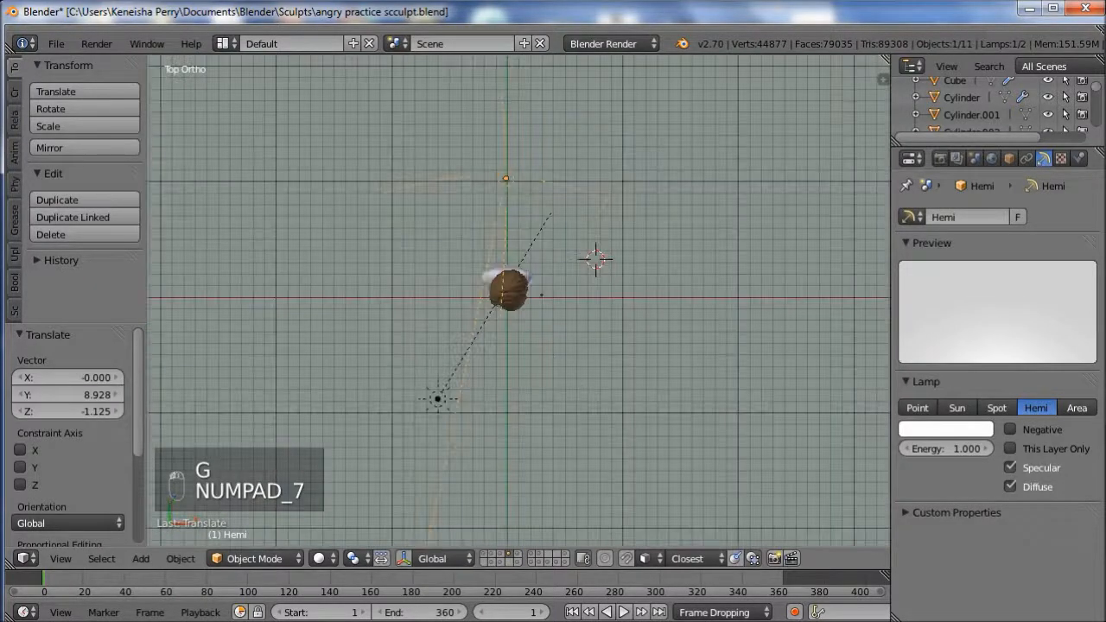
key("g")
left_click(584, 328)
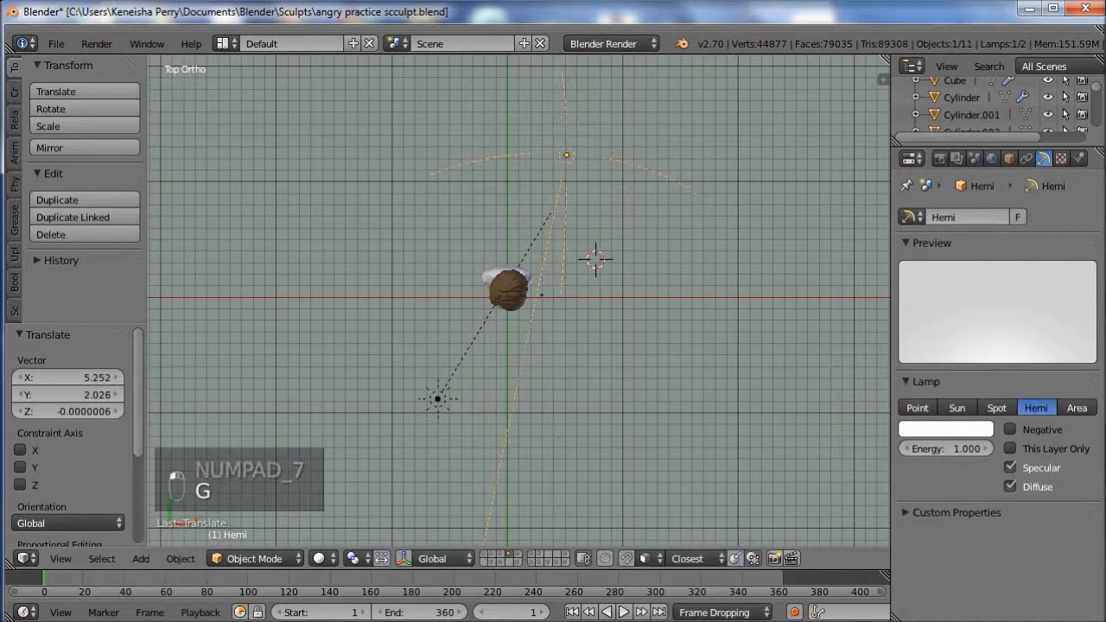
key("r")
left_click(580, 328)
middle_click_drag(580, 328, 436, 178)
middle_click_drag(519, 311, 518, 363)
- Set the hemi lamp's energy to 0.2 while viewing the character through the camera
key("KP_0")
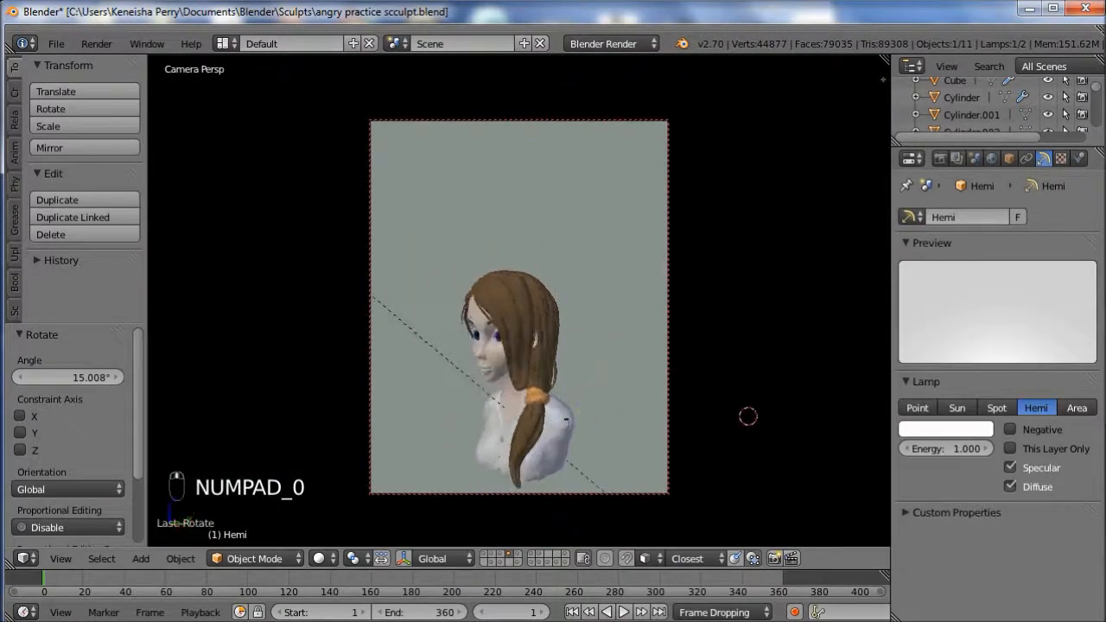
middle_click_drag(565, 411, 591, 314, "shift")
scroll(590, 313, "up", 3)
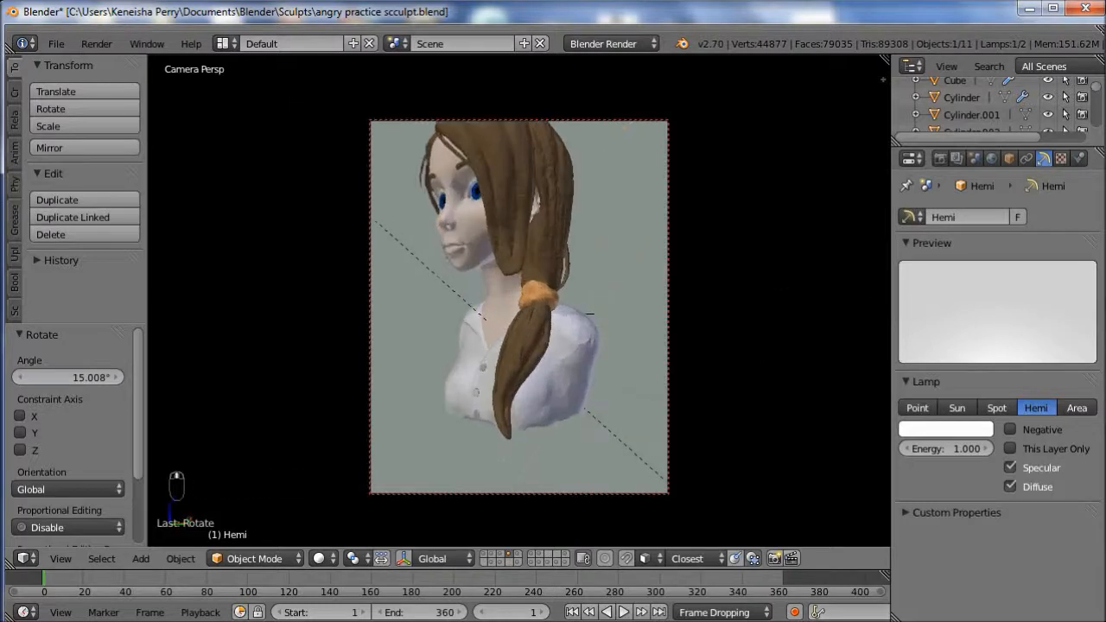
left_click(947, 448)
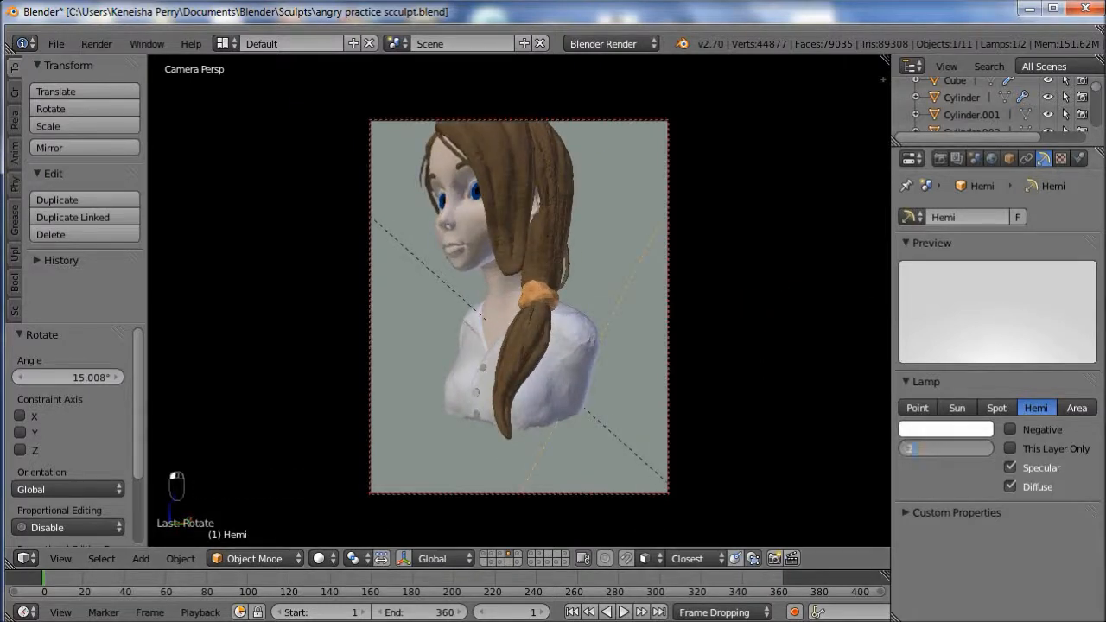
type("0.2")
key("Return")
- Frame the whole bust in the camera view and render it to check the lighting
middle_click_drag(590, 314, 607, 369, "shift")
left_click(940, 158)
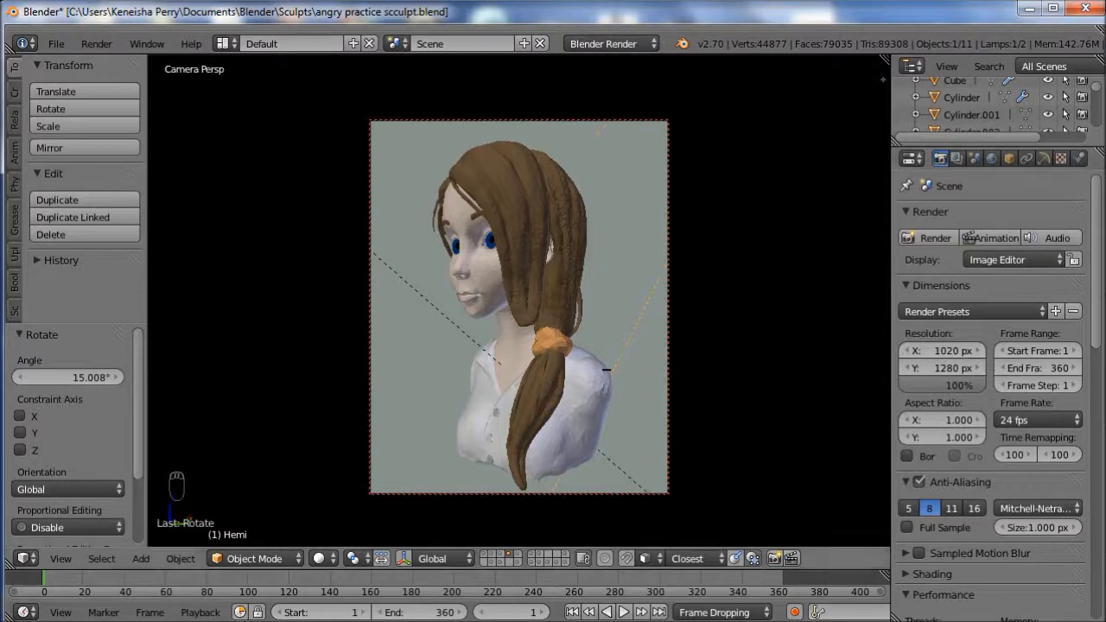
scroll(990, 388, "down", 6)
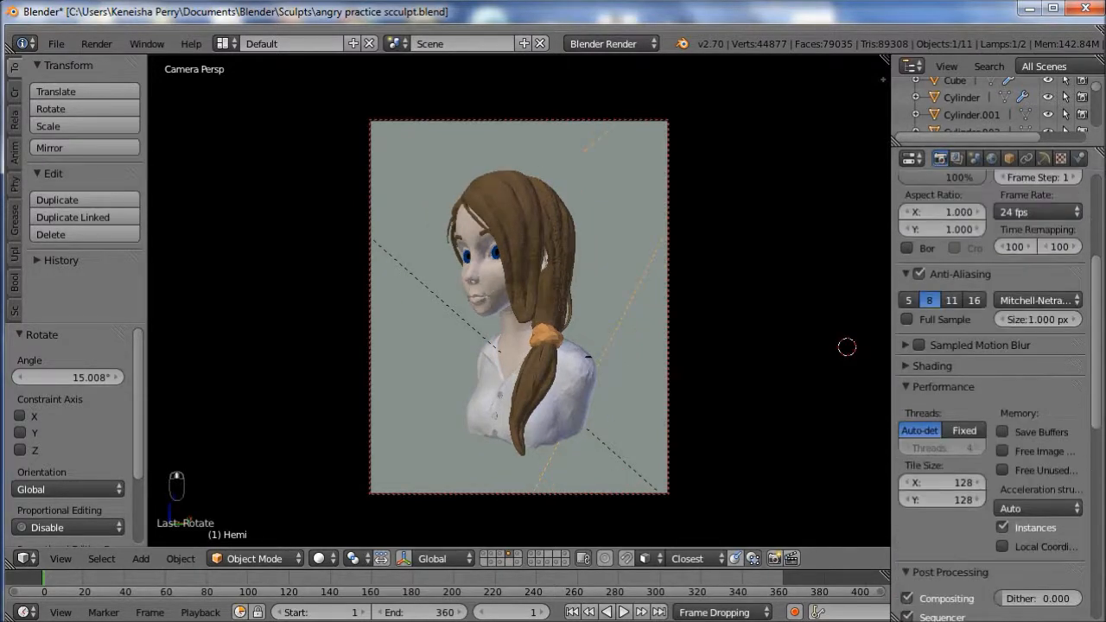
scroll(518, 307, "up", 3)
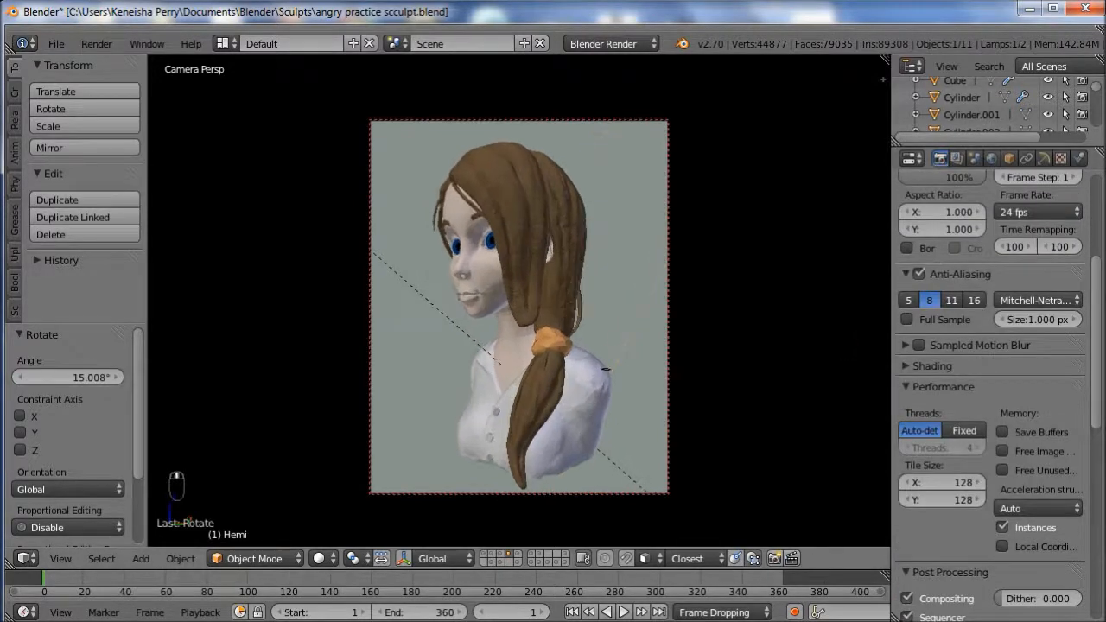
key("F12")
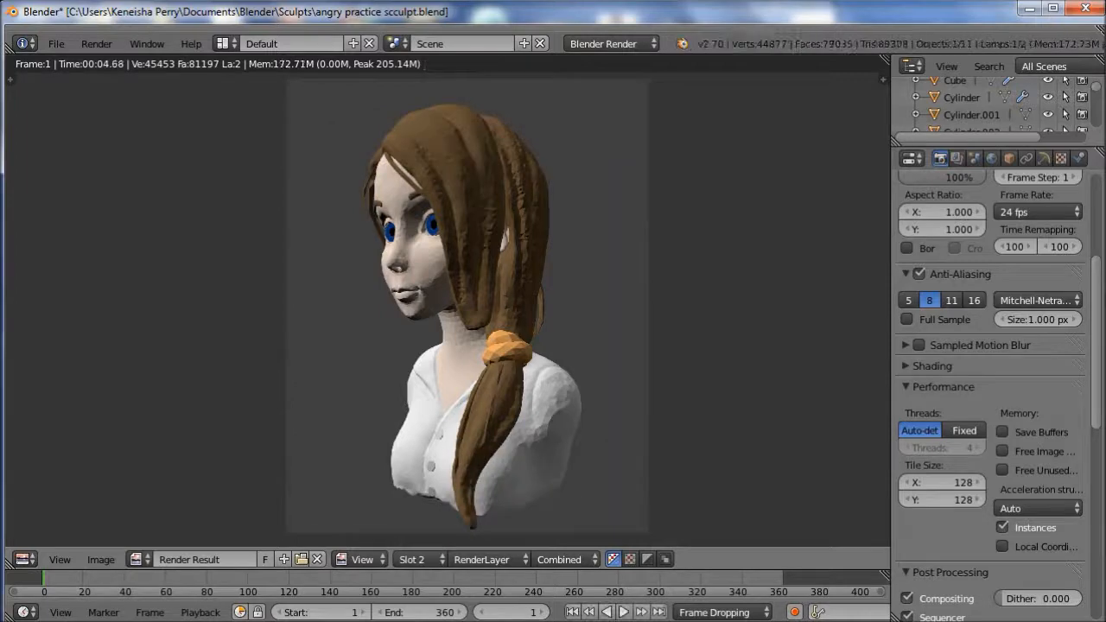
key("Escape")
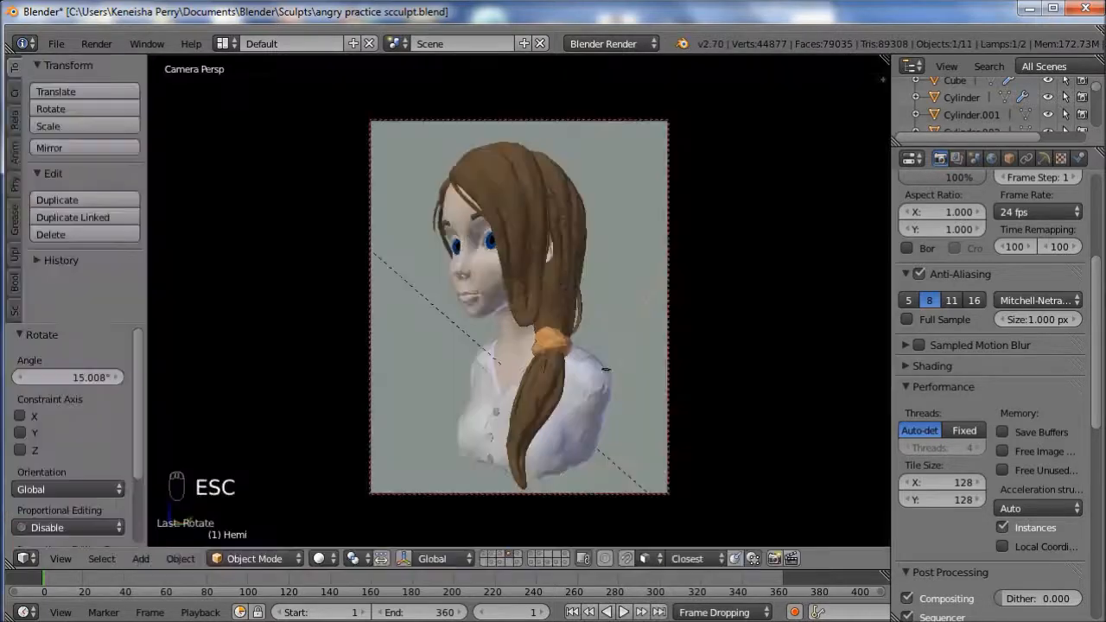
- In the front view, shift the hemi lamp about -3.56 in X, rotate it about -16.4°, and shift it another -2.23 in X
key("KP_0")
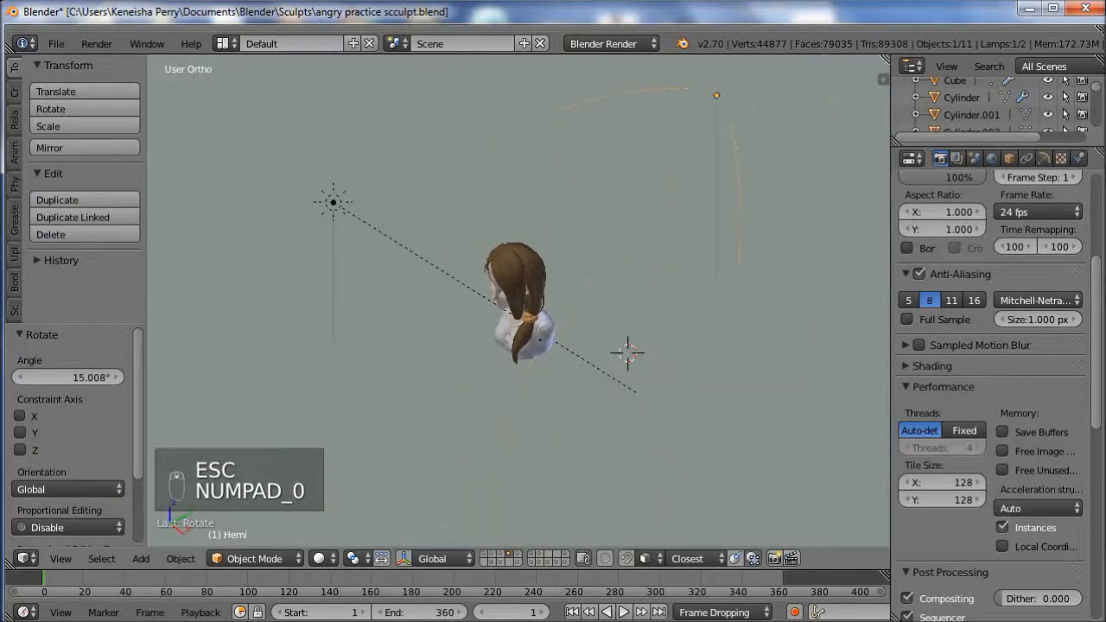
key("KP_1")
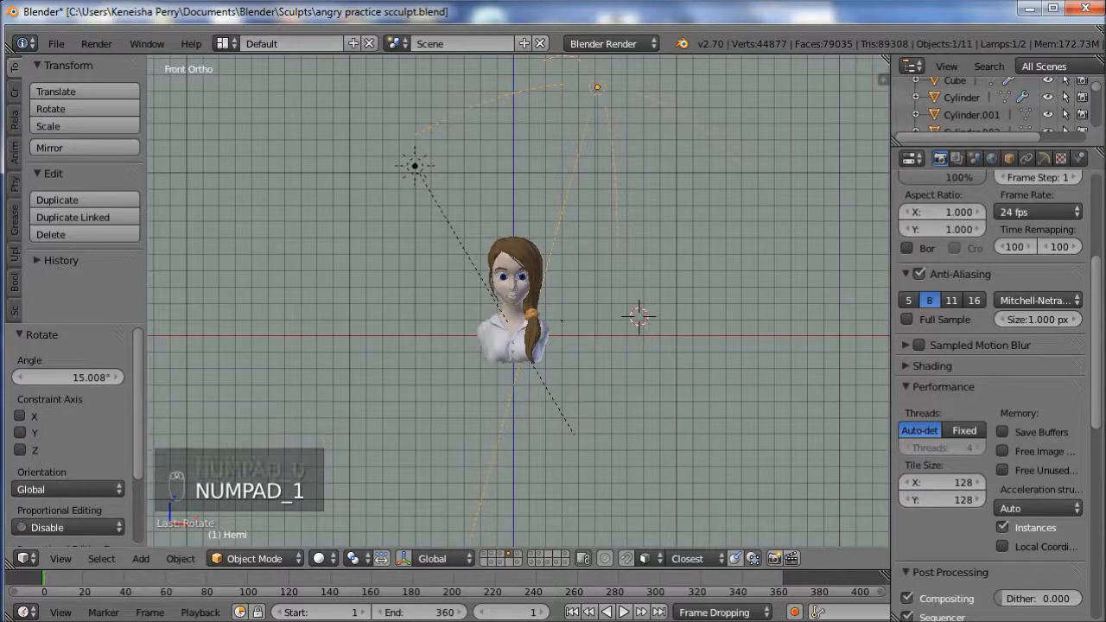
key("g")
left_click(709, 363)
key("r")
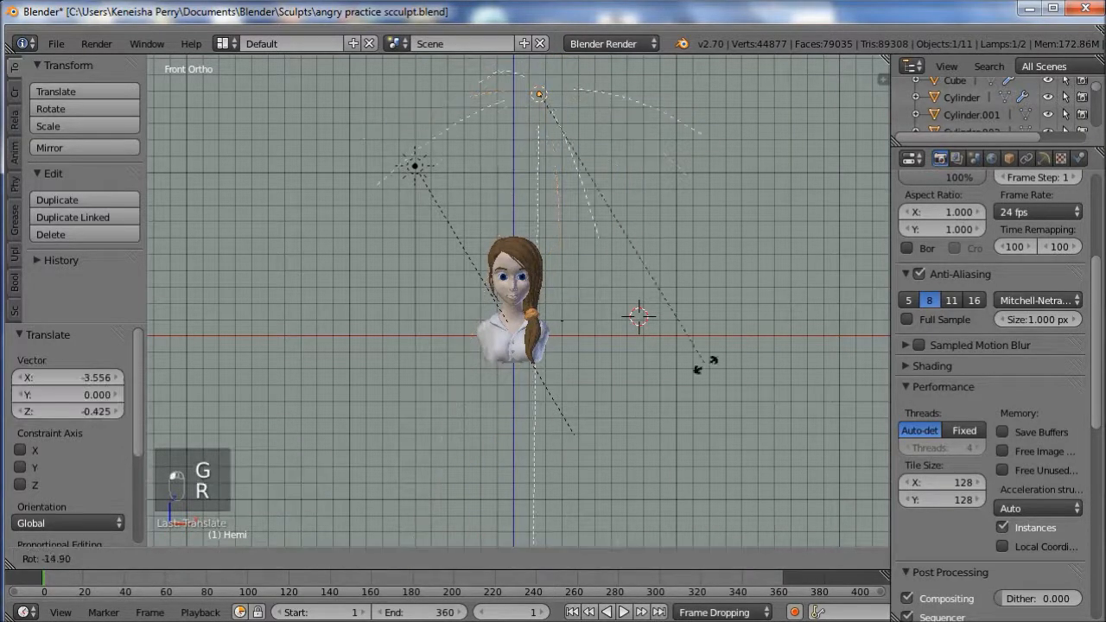
left_click(721, 369)
key("g")
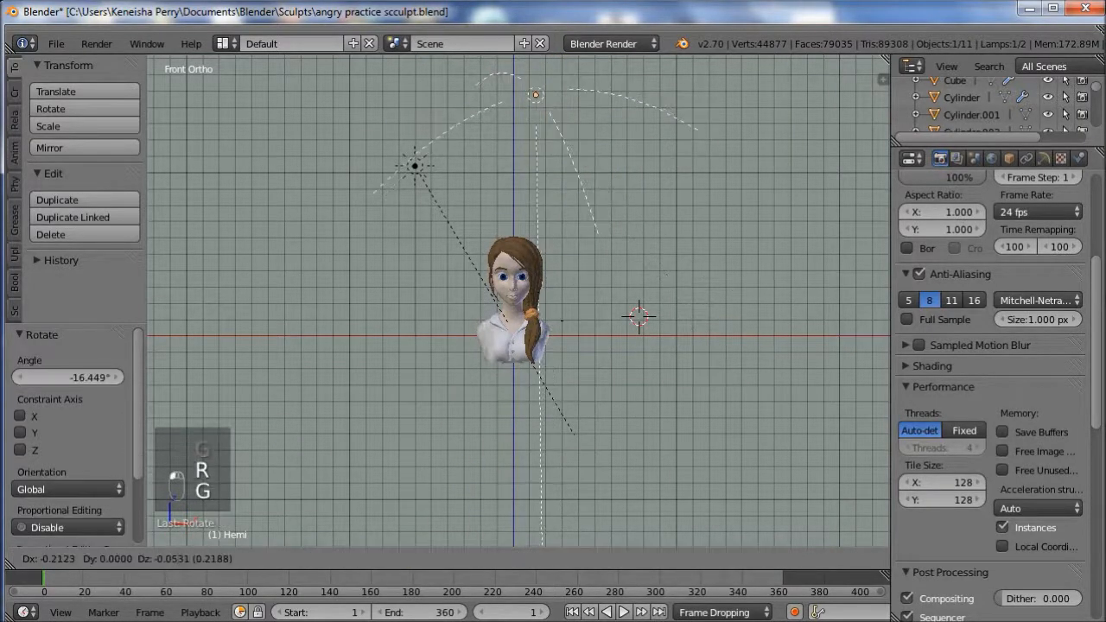
left_click(562, 320)
- Rotate the hemi lamp about -29.2° in the side view and move it about -11.36 in Y and 2.02 in Z, above the head
key("KP_3")
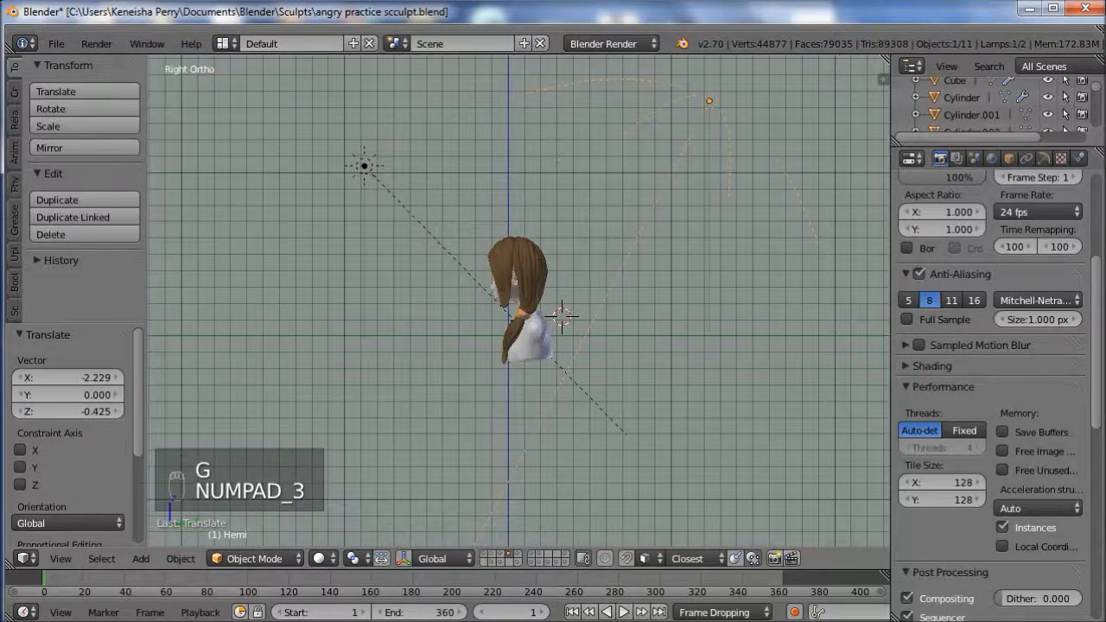
key("r")
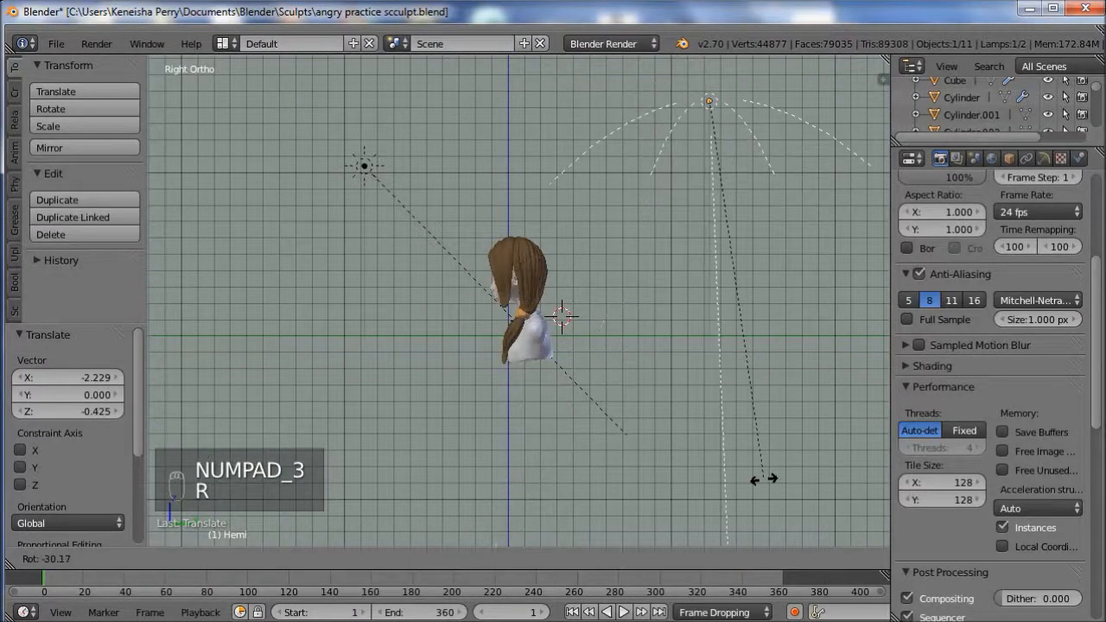
left_click(775, 477)
key("g")
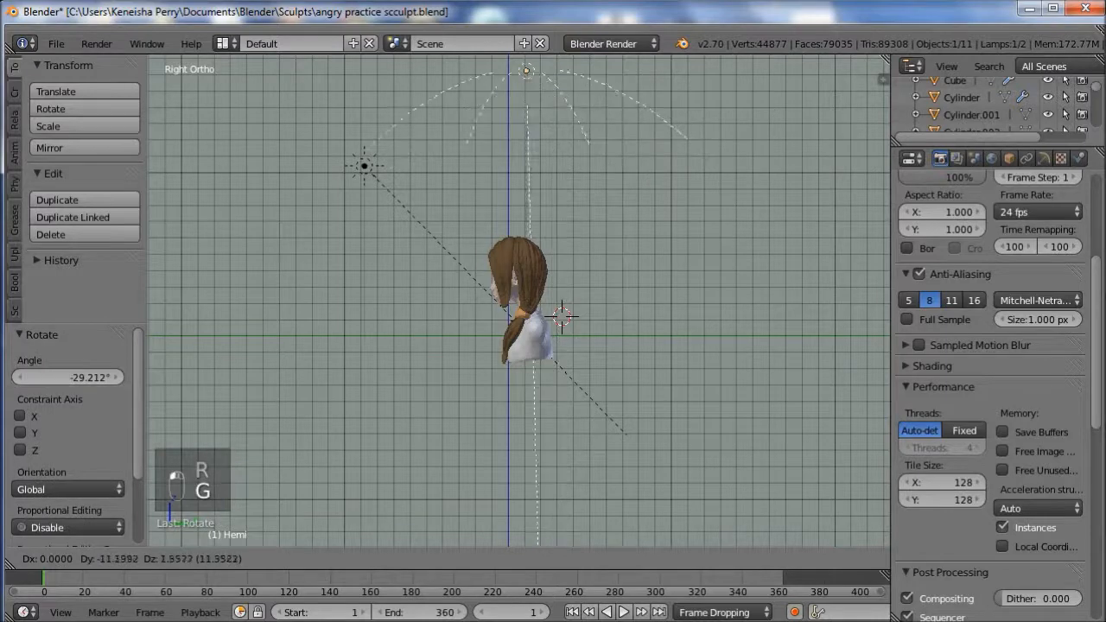
left_click(589, 444)
- Duplicate the hemi lamp, place the copy below the bust, and rotate it about -176.6° to shine upward
key("shift+d")
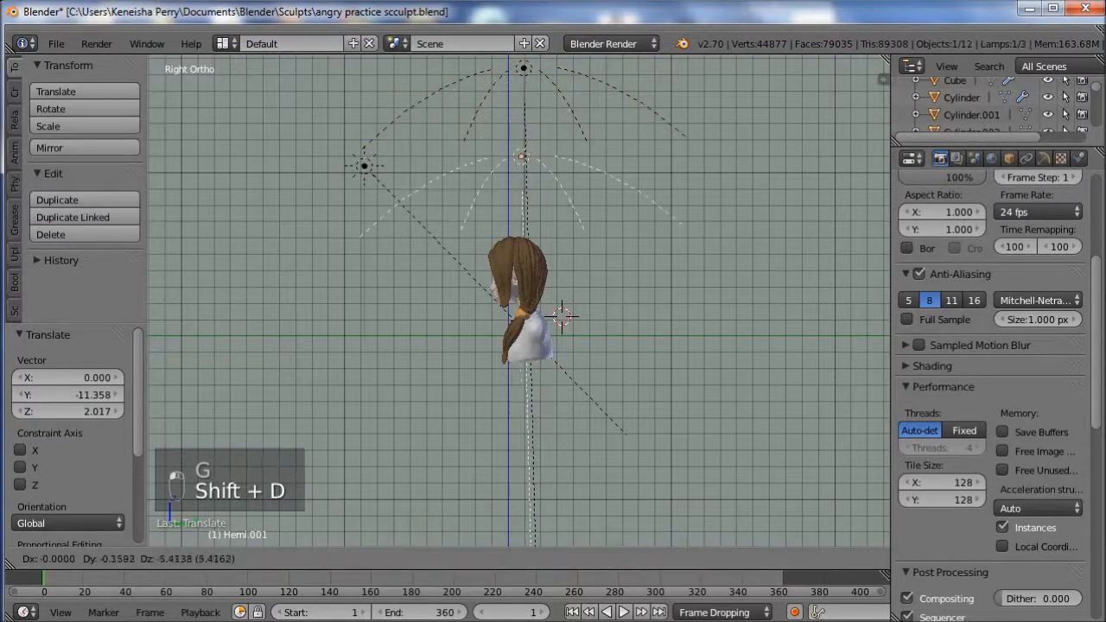
left_click(587, 457)
scroll(587, 457, "down", 5)
key("g")
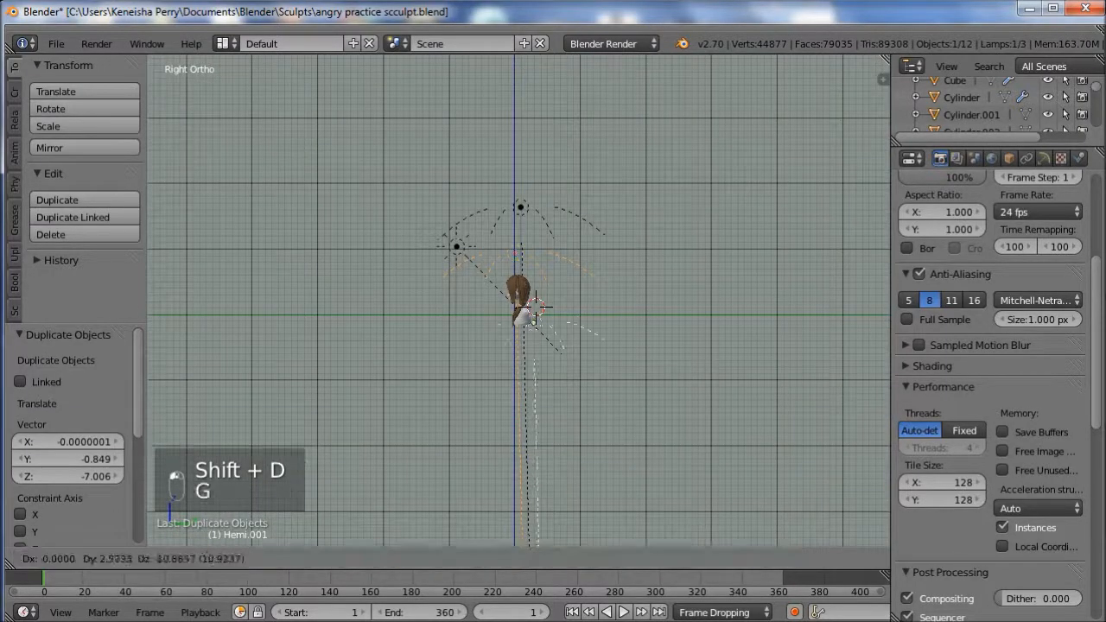
left_click(521, 384)
key("r")
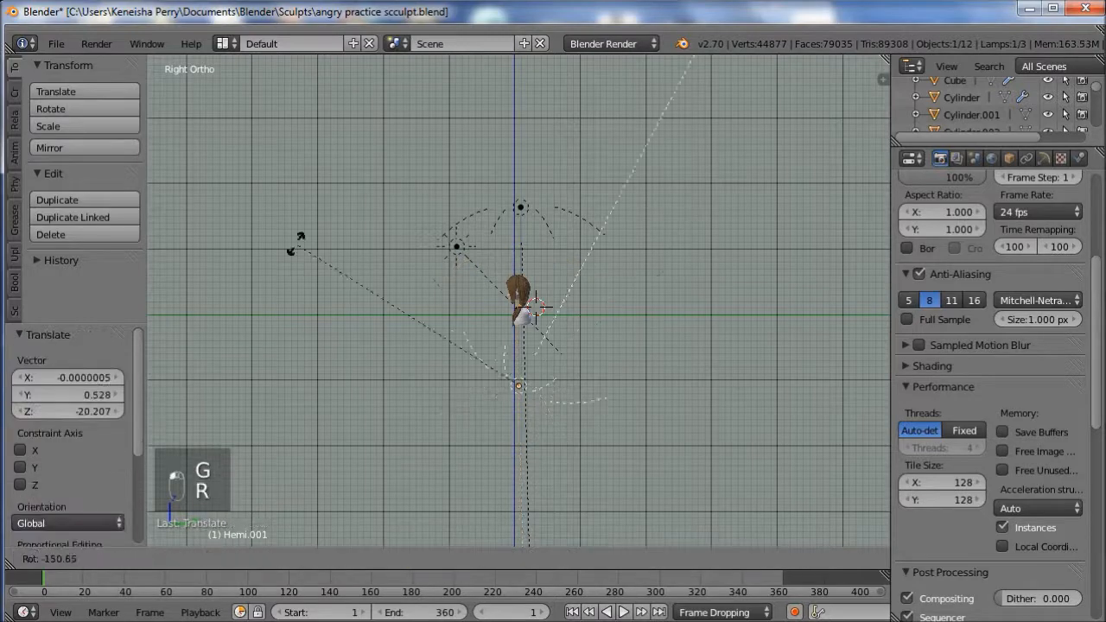
left_click(286, 344)
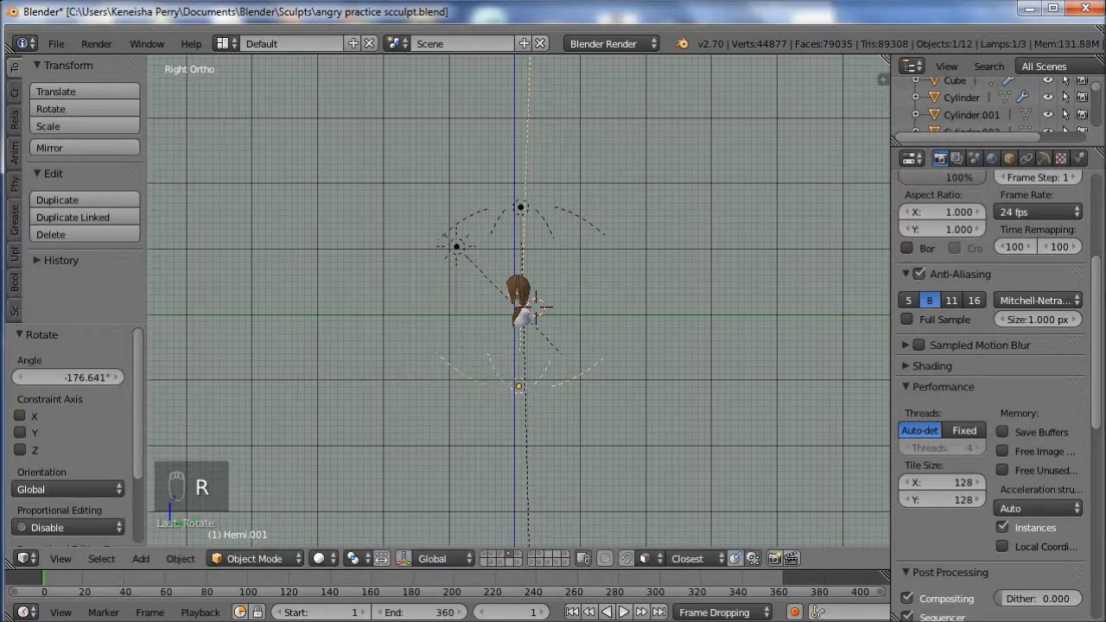
- Render the character through the camera, once in side-turned framing and once from a more frontal angle, to check the lighting
key("KP_0")
key("F12")
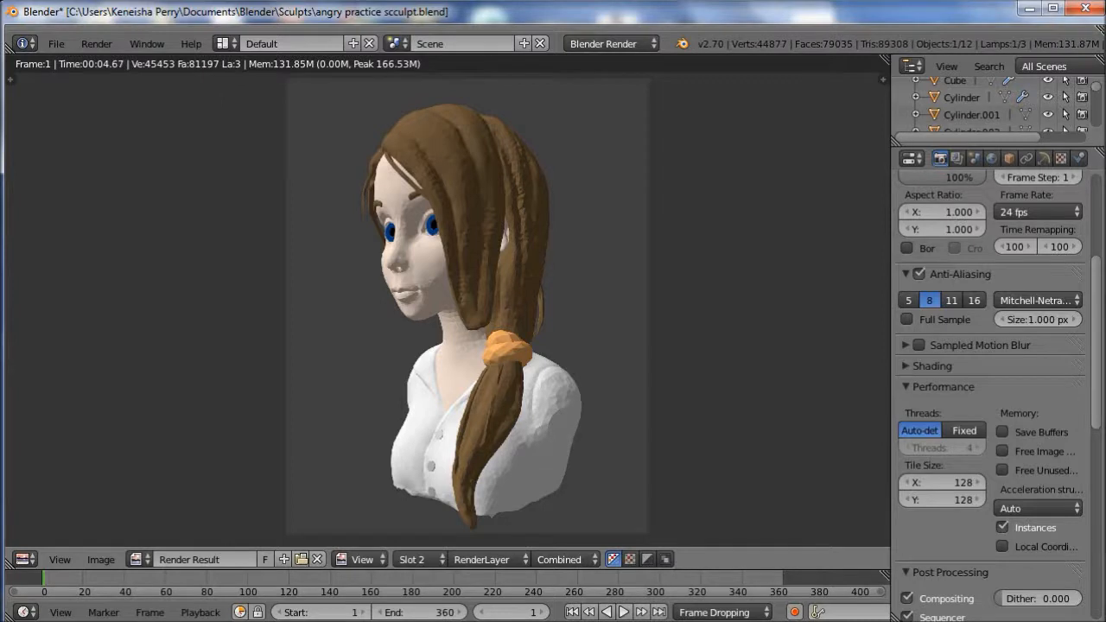
key("Escape")
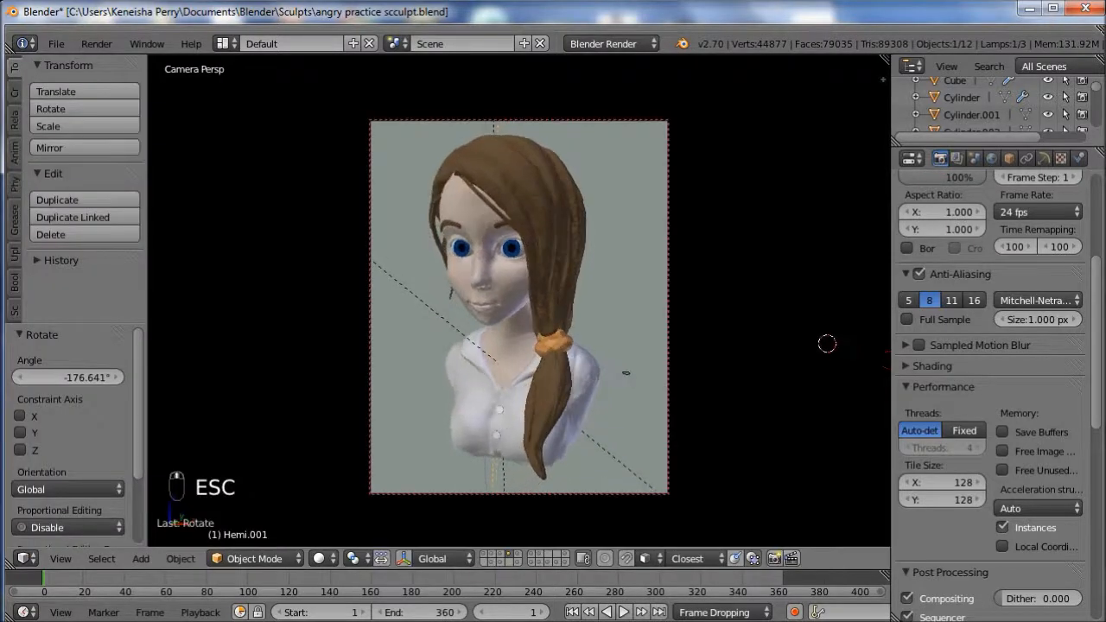
key("F12")
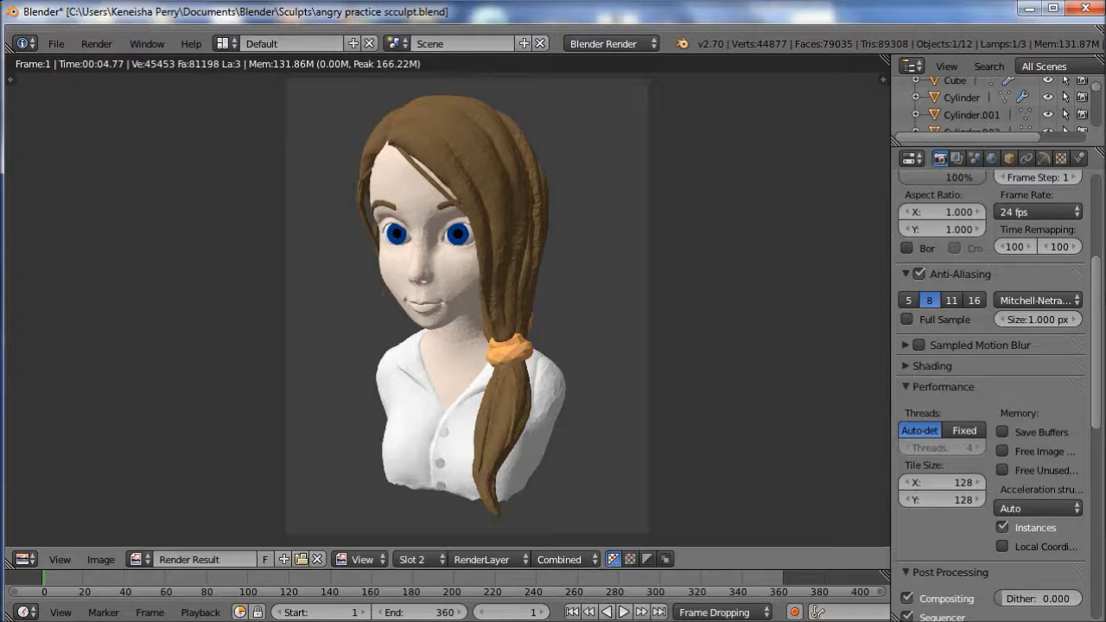
key("Escape")
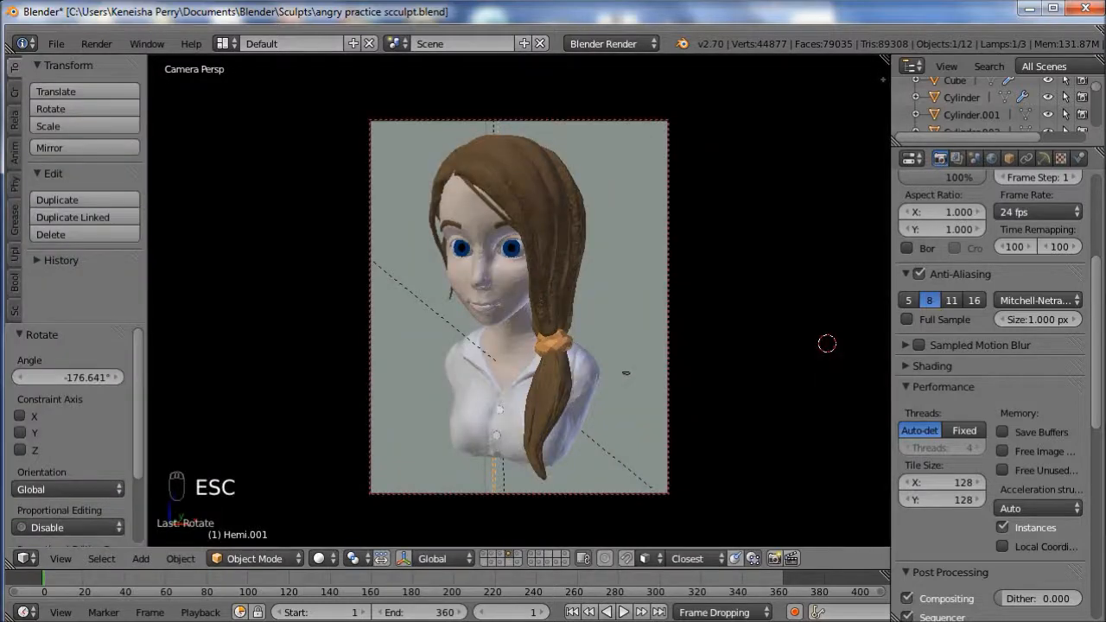
- Leave the camera view and add a plane mesh beside the bust
key("KP_0")
middle_click_drag(503, 351, 599, 357)
middle_click_drag(828, 344, 783, 188, "shift")
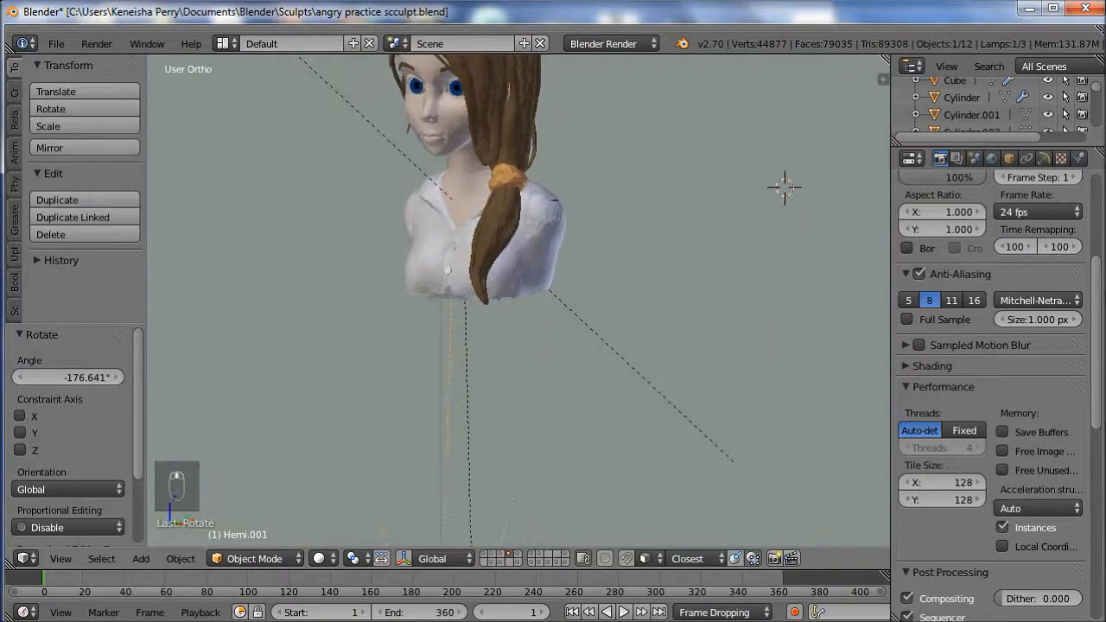
scroll(783, 187, "up", 5)
middle_click_drag(605, 155, 514, 169)
right_click(513, 169)
scroll(513, 168, "down", 4)
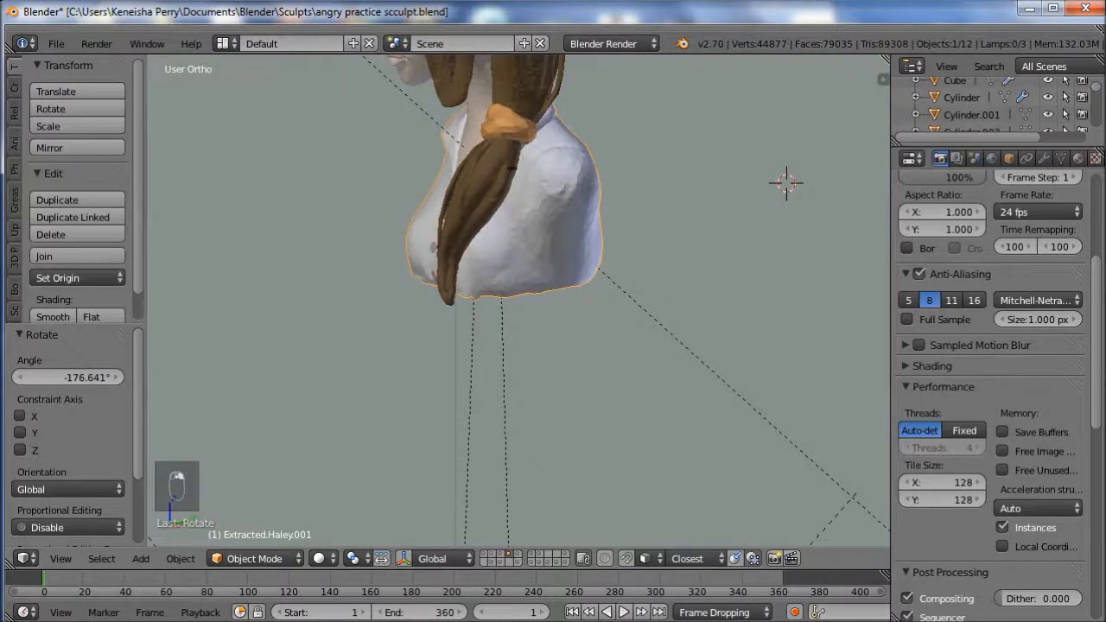
key("shift+a")
mouse_move(354, 196)
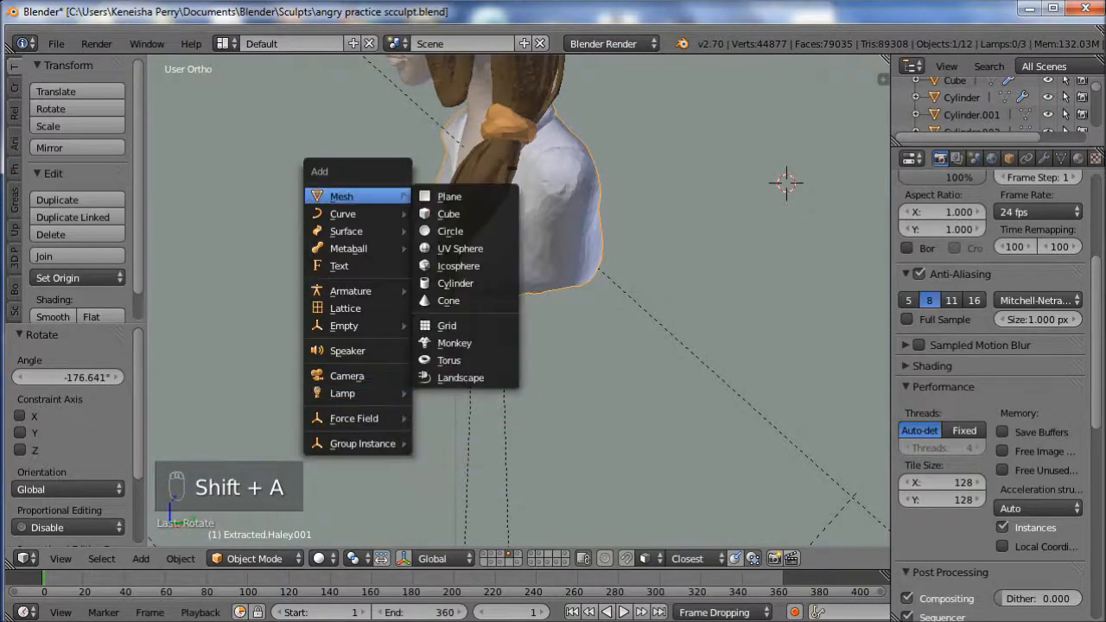
left_click(449, 197)
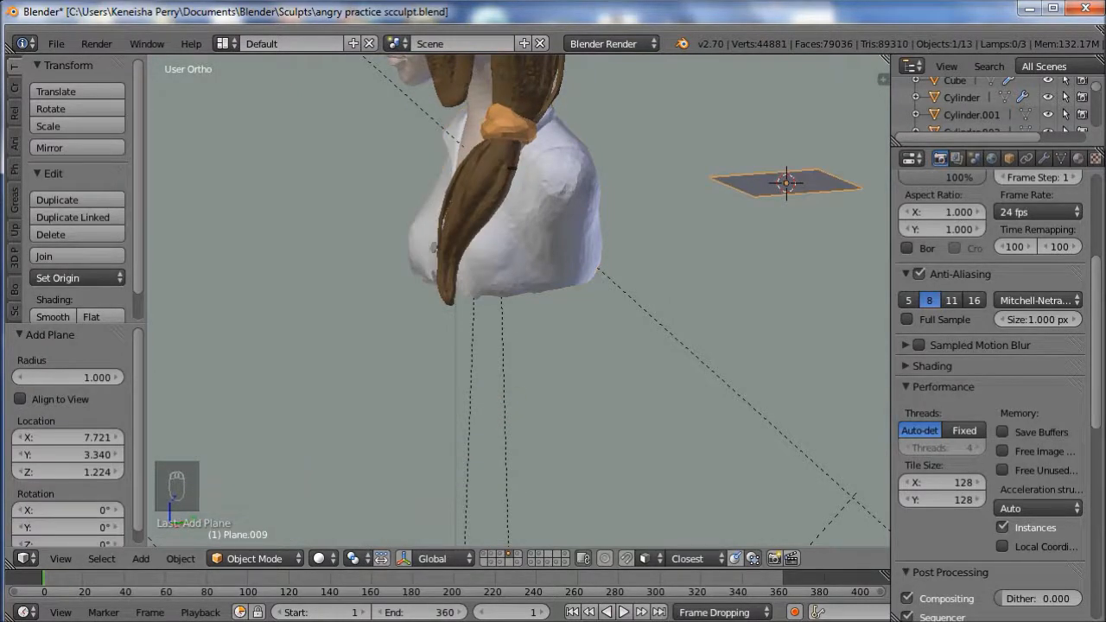
- In the right side view, move the plane beneath the bust and scale it up until it extends well past the body
key("KP_3")
key("g")
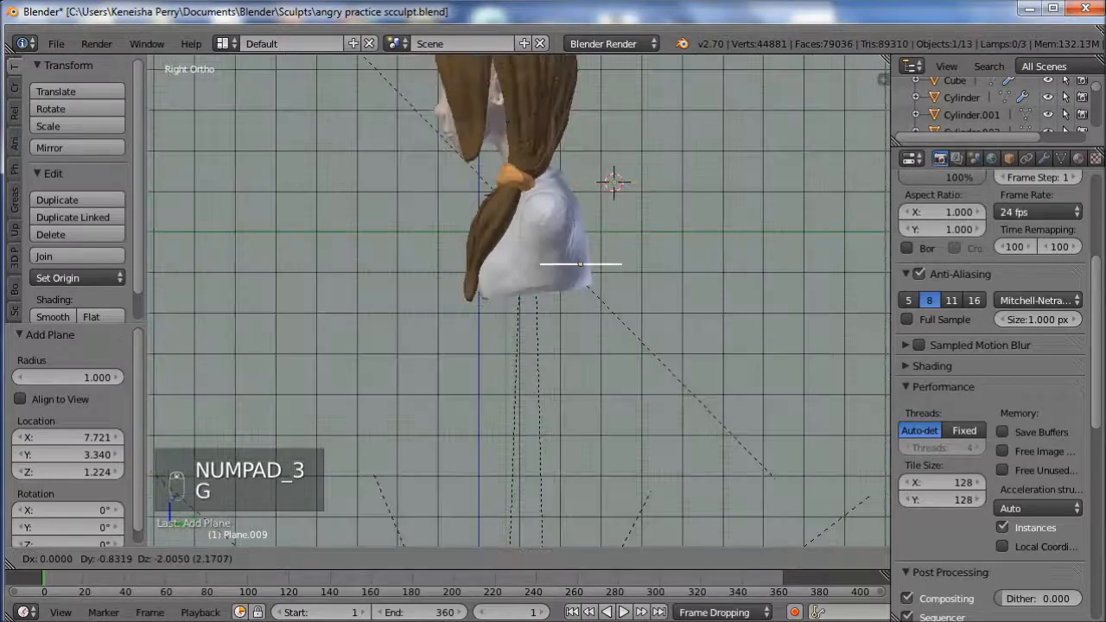
left_click(683, 370)
key("s")
left_click(876, 365)
key("s")
left_click(752, 388)
- Rotate the plane about -3.87°, move it 0.555 in Y and 0.96 in Z to the shirt's lower edge, and fine-tune its tilt
key("r")
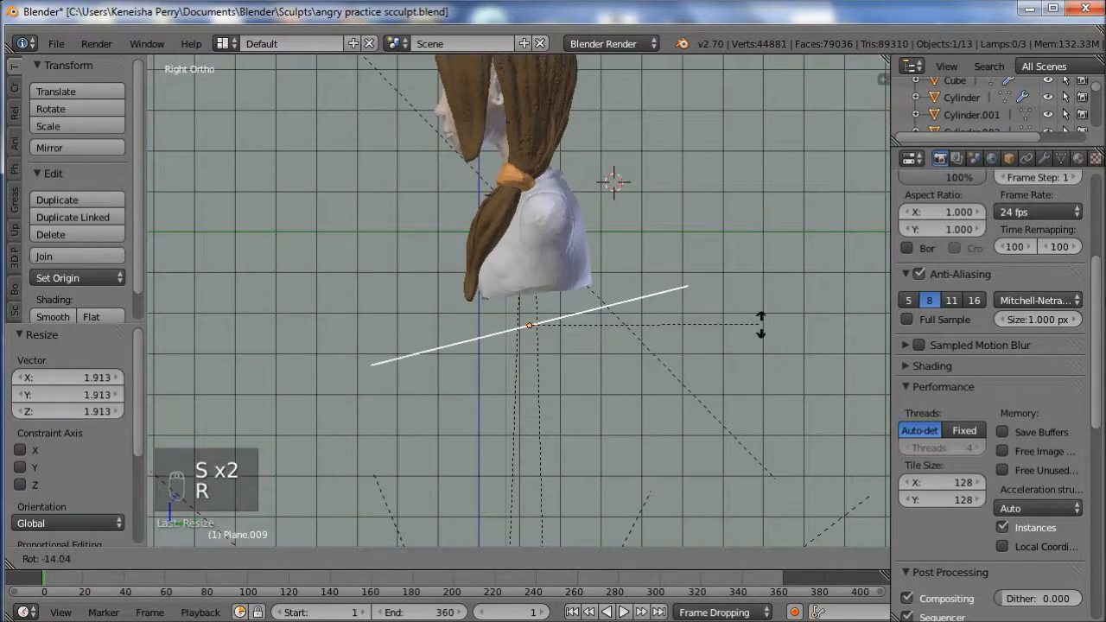
left_click(801, 366)
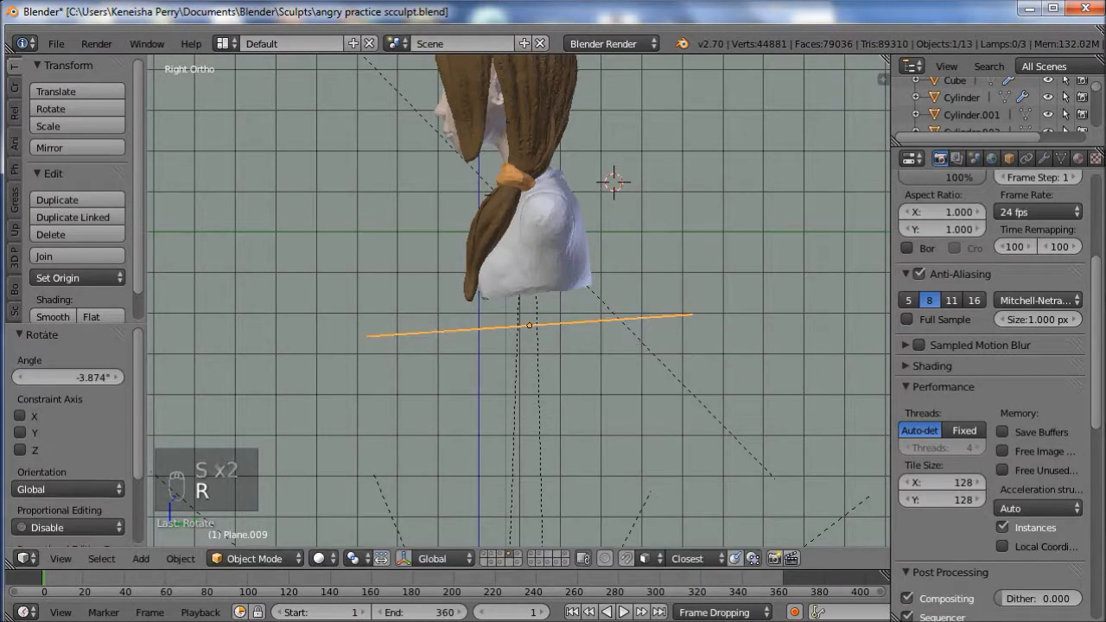
key("g")
left_click(783, 400)
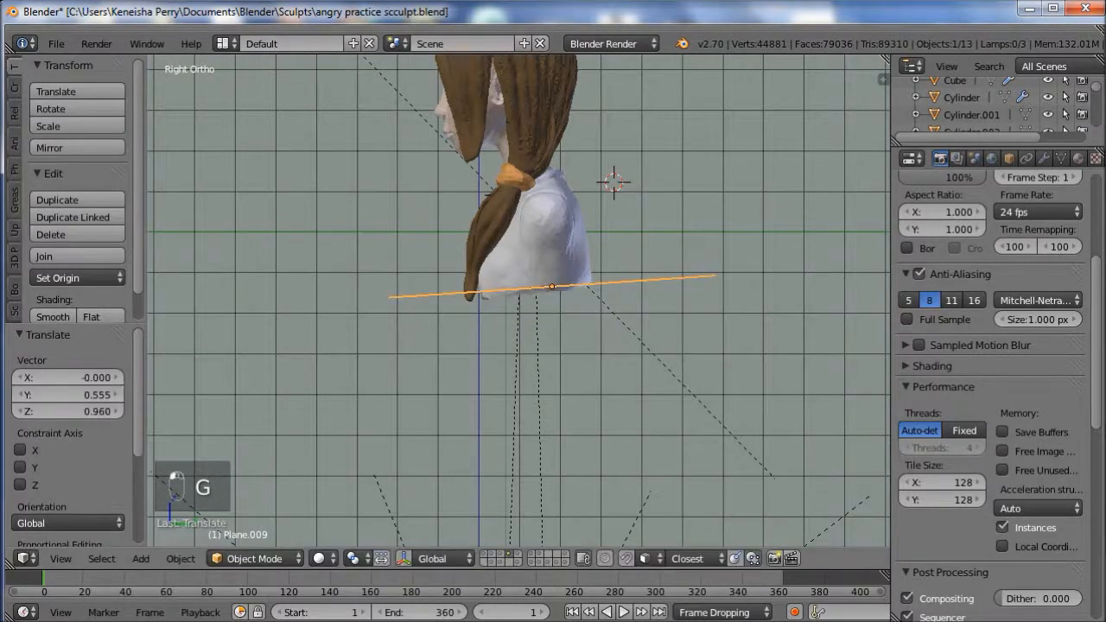
key("r")
left_click(790, 386)
- Subdivide the plane's mesh with 9 cuts in Edit Mode and return to Object Mode
key("Tab")
middle_click_drag(790, 385, 790, 470)
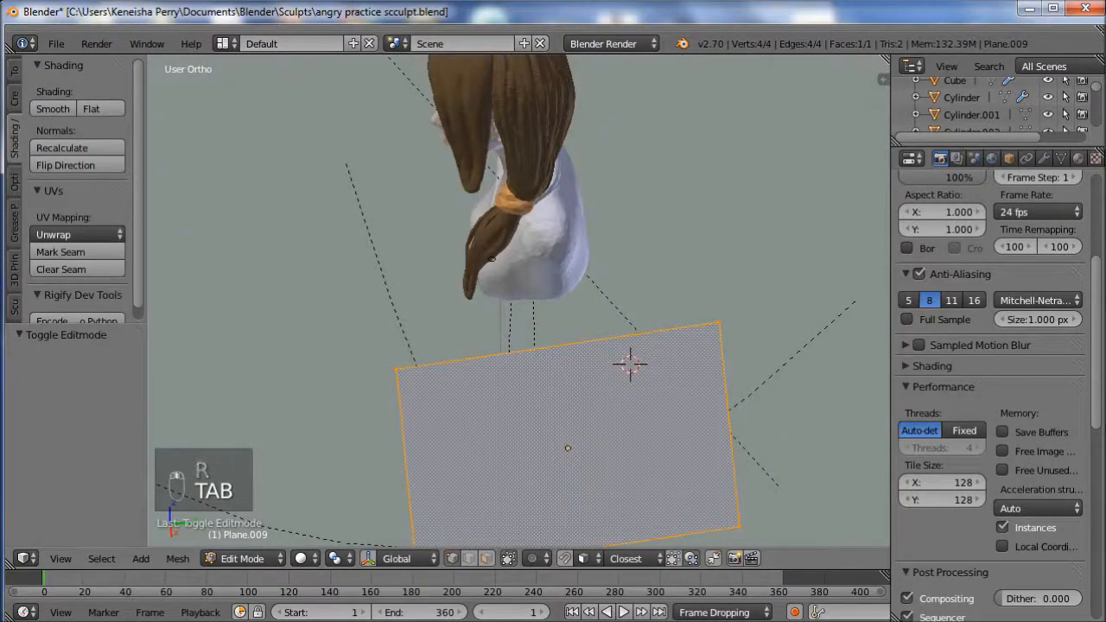
key("w")
left_click(511, 191)
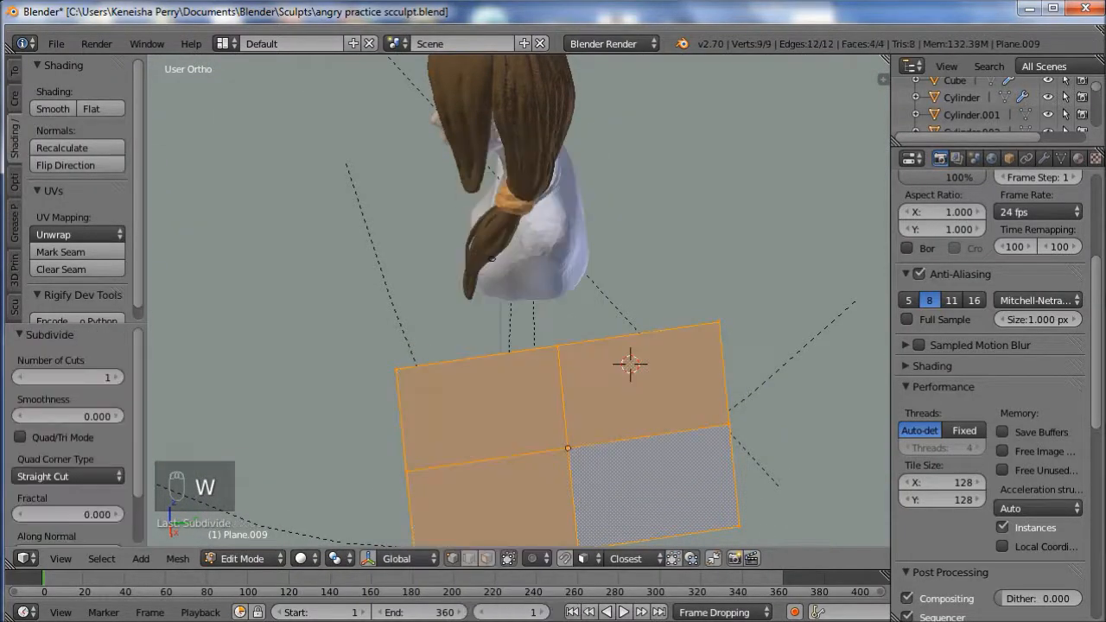
left_click(116, 377)
left_click(116, 377)
left_click(116, 376)
left_click(116, 377)
left_click(116, 376)
left_click(115, 377)
left_click(116, 377)
left_click(115, 377)
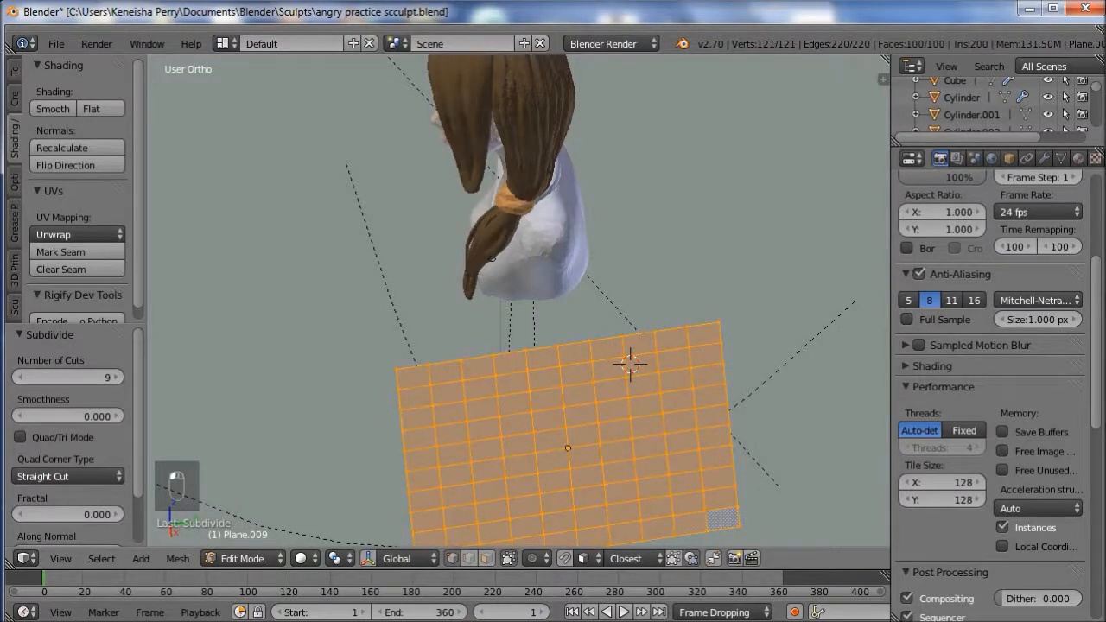
key("Tab")
- In the front view, move the plane about -7.49 along X so it sits under the bust
key("KP_1")
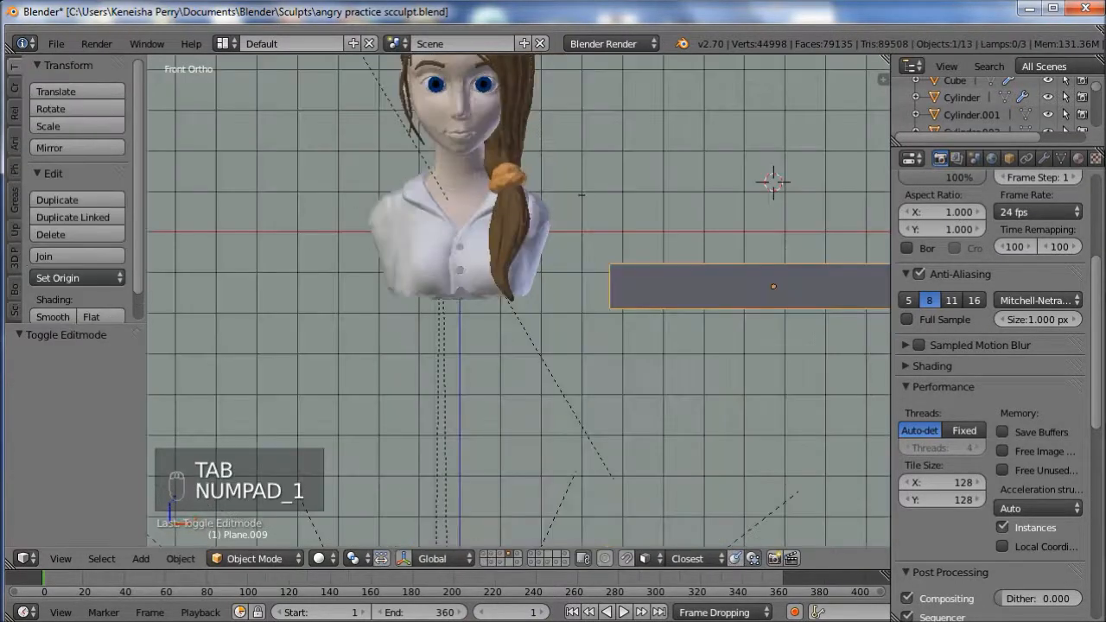
key("g")
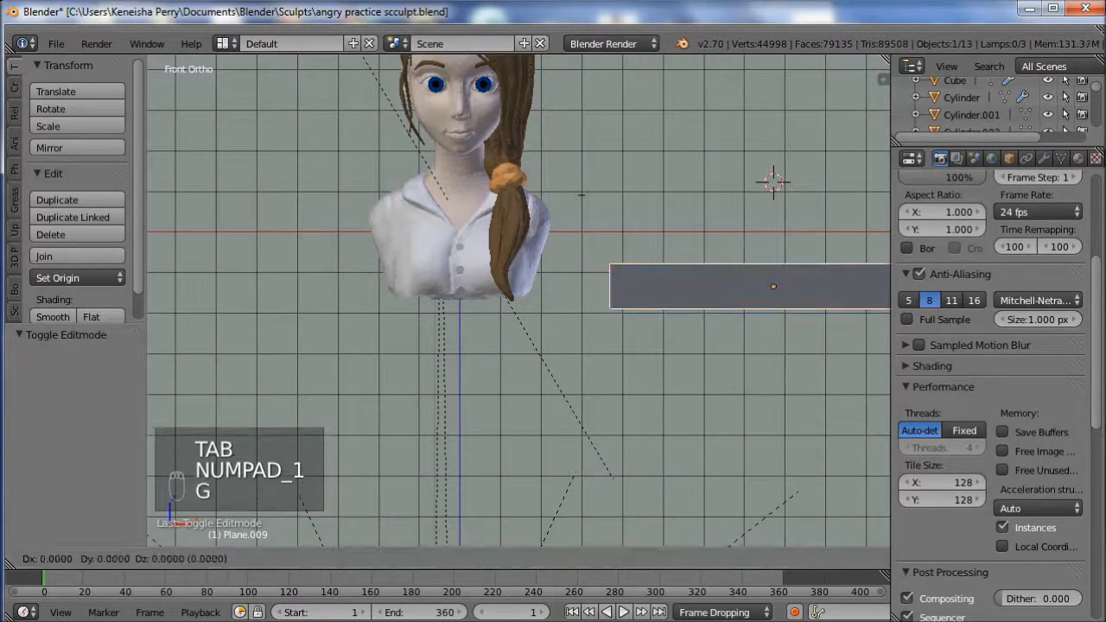
key("x")
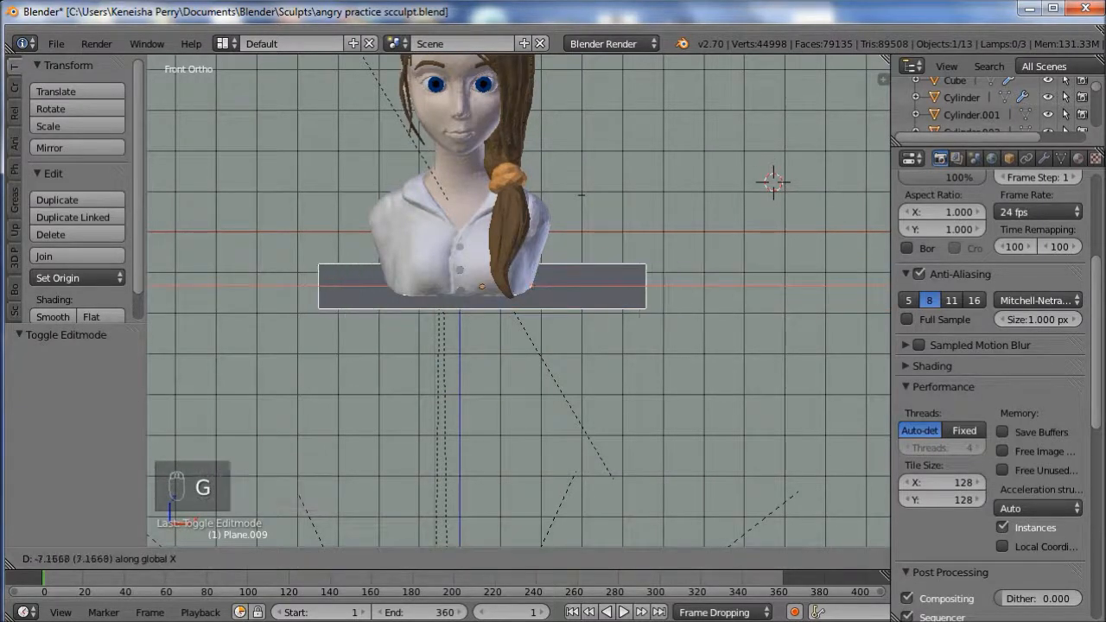
left_click(581, 196)
- Rotate the plane about -2.28° around X and lower it 0.022 in Z so it crosses the shirt's ragged bottom edge
scroll(649, 82, "up", 4)
middle_click_drag(649, 82, 610, 108)
key("ctrl+space")
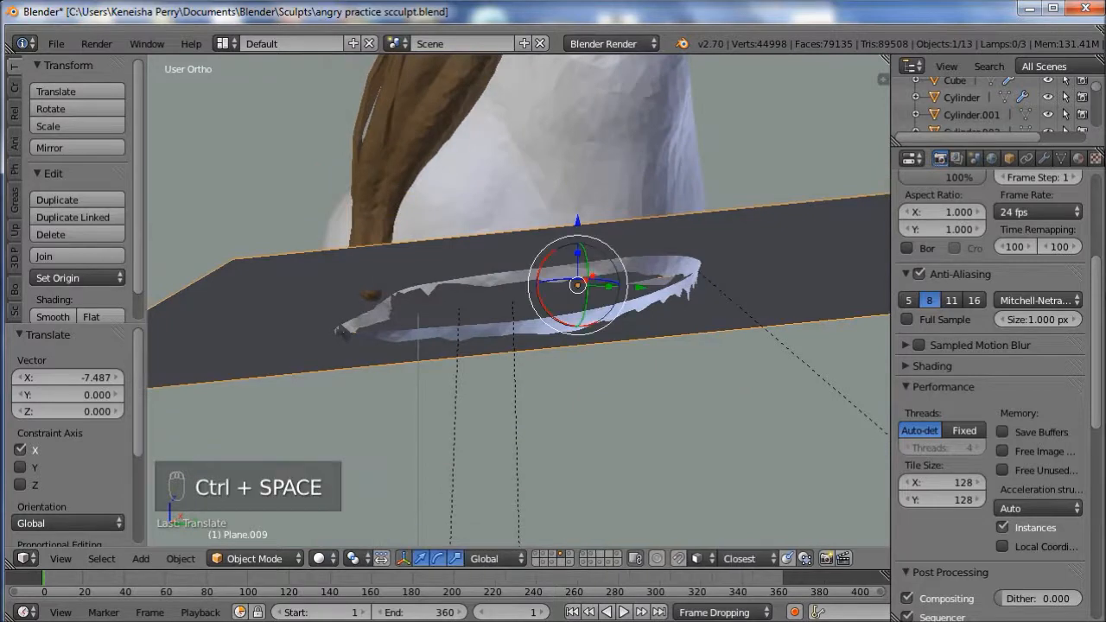
key("r")
left_click(543, 305)
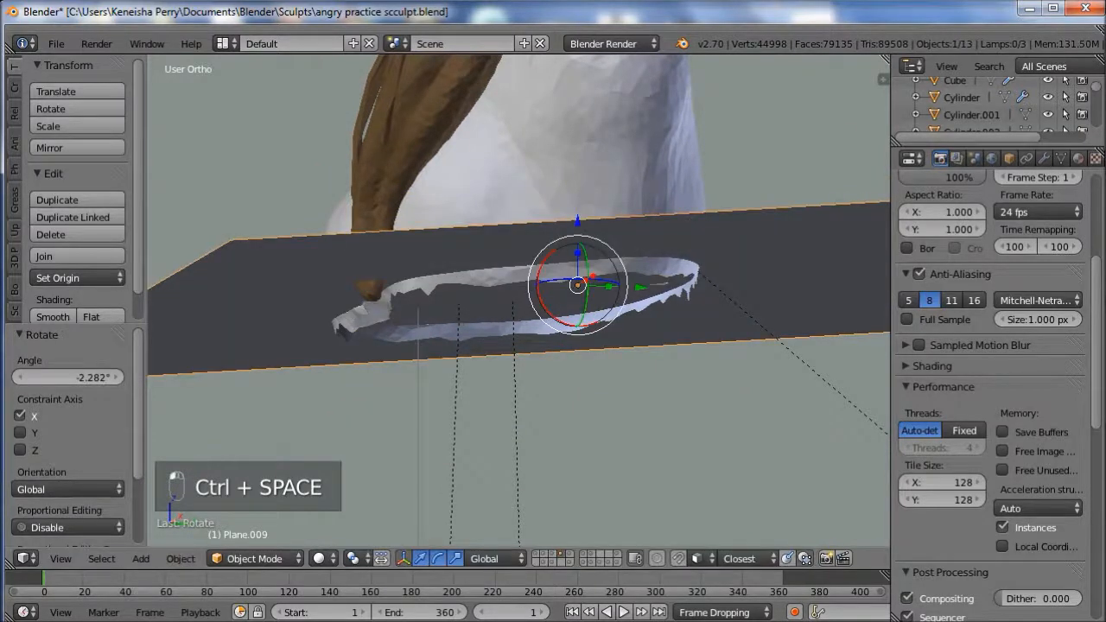
left_click_drag(578, 222, 578, 223)
mouse_move(577, 223)
middle_mouse_down()
mouse_move(449, 268)
mouse_move(356, 80)
mouse_move(701, 156)
mouse_move(587, 277)
mouse_move(579, 224)
middle_mouse_up()
scroll(558, 144, "down", 4)
middle_click_drag(557, 144, 575, 169)
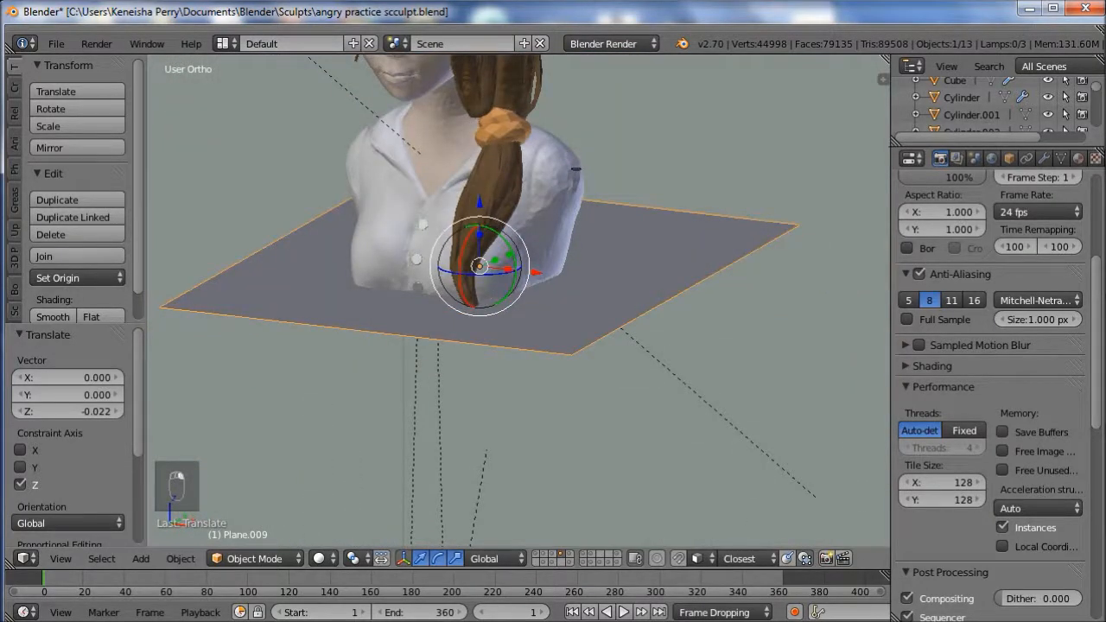
- Cut the shirt's ragged bottom with a BoolTool Difference, using the plane as the brush
scroll(13, 255, "down", 3)
left_click(14, 289)
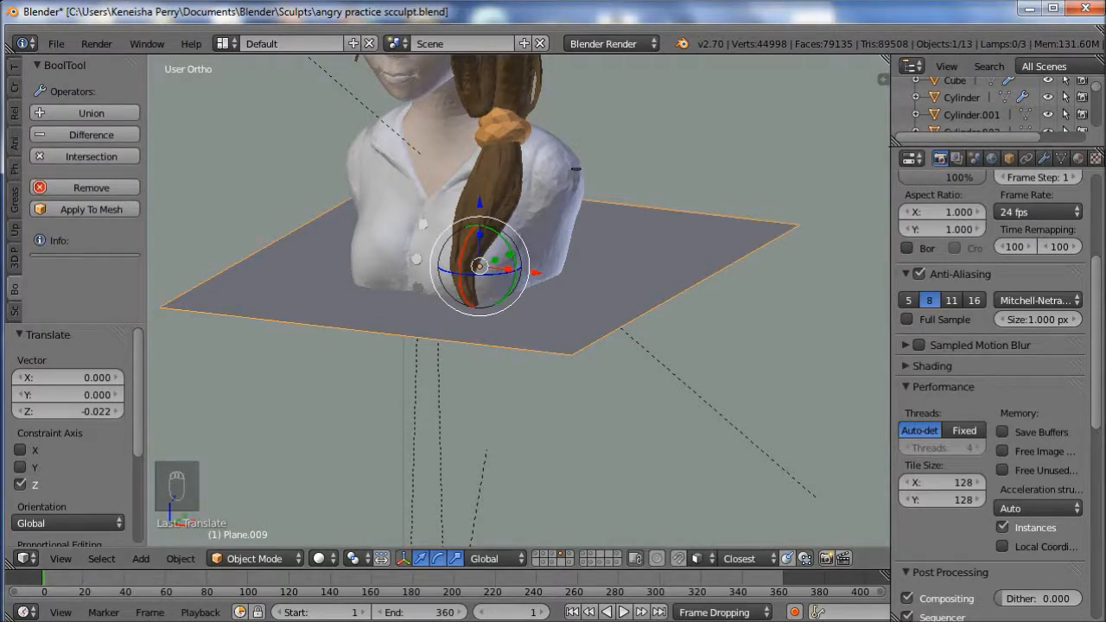
mouse_move(847, 130)
middle_mouse_down()
mouse_move(852, 74)
mouse_move(841, 151)
middle_mouse_up()
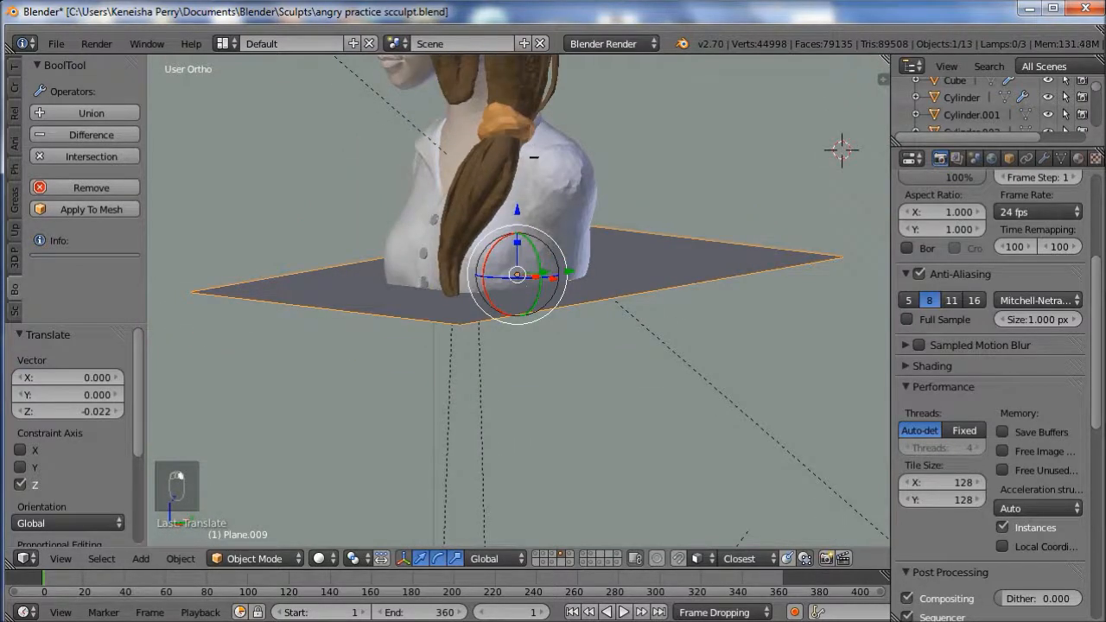
right_click(534, 156, "shift")
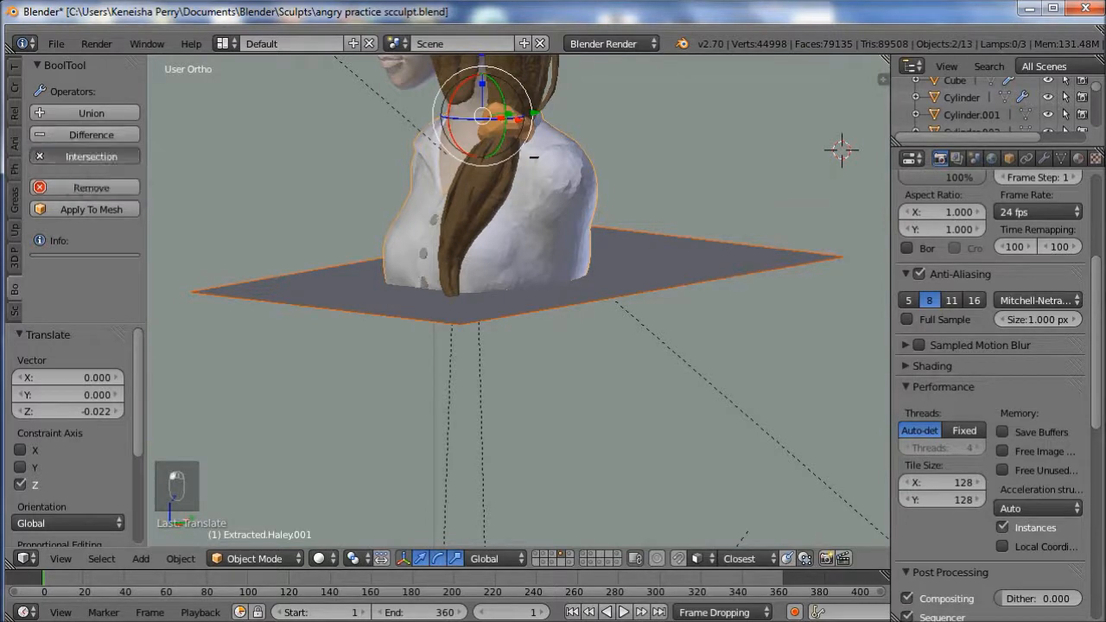
left_click(91, 135)
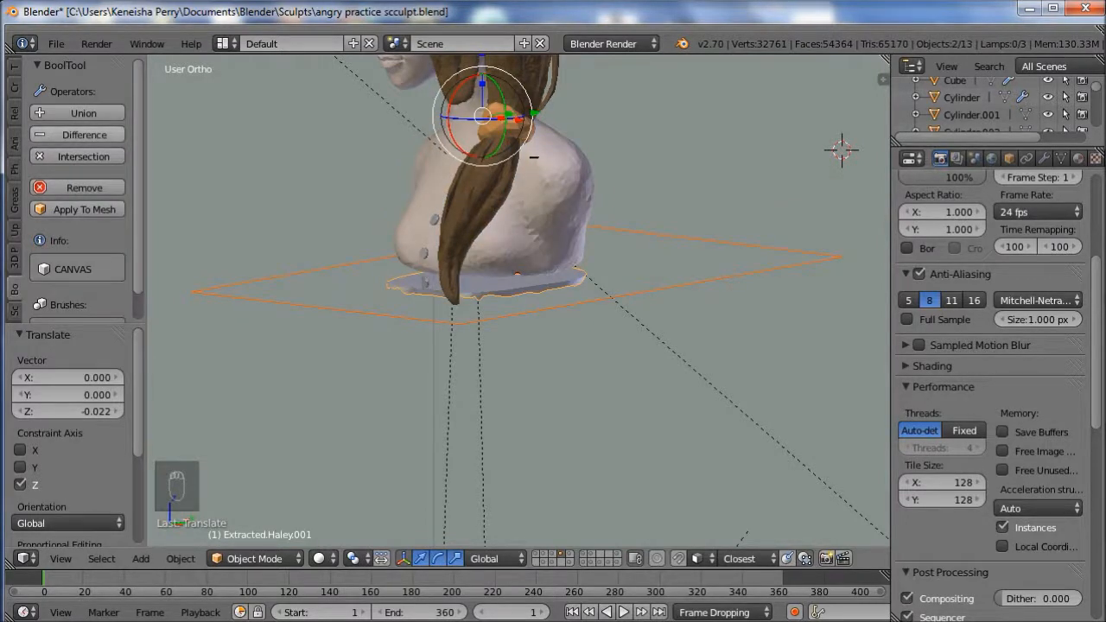
- Apply the shirt's Difference modifier to make the flat bottom cut permanent
middle_click_drag(519, 302, 465, 205)
scroll(518, 301, "up", 3)
middle_click_drag(518, 301, 499, 356)
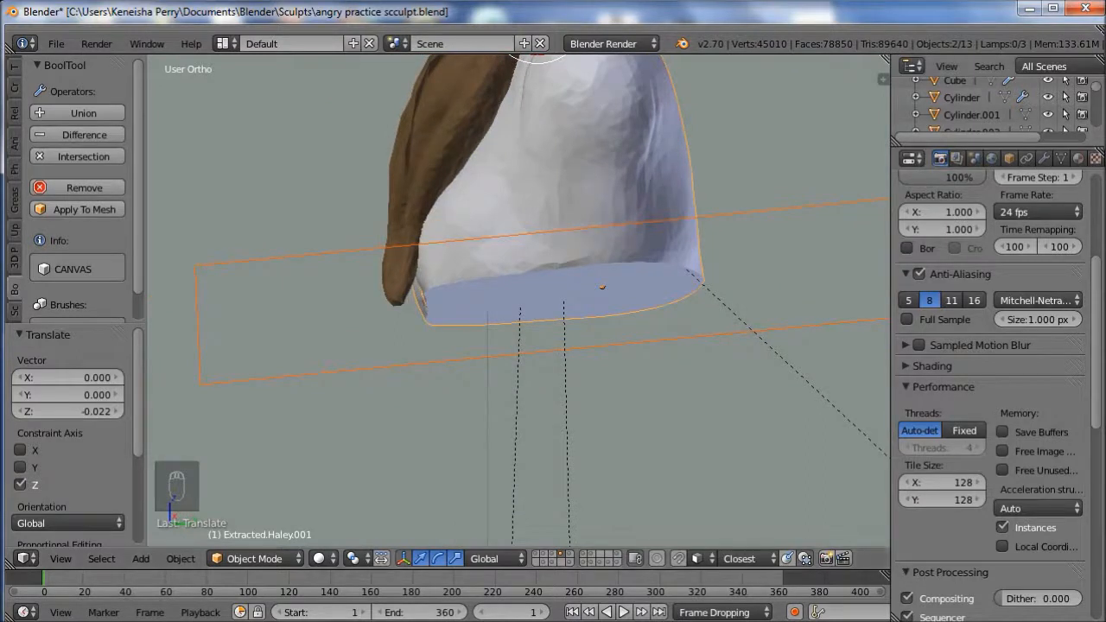
left_click(1044, 158)
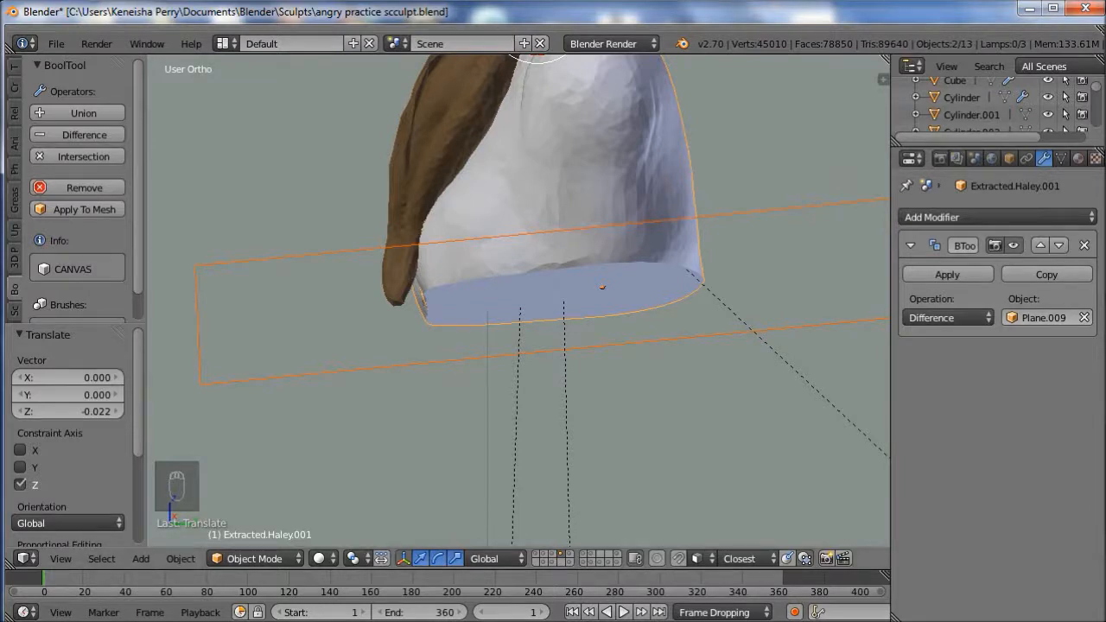
left_click(947, 274)
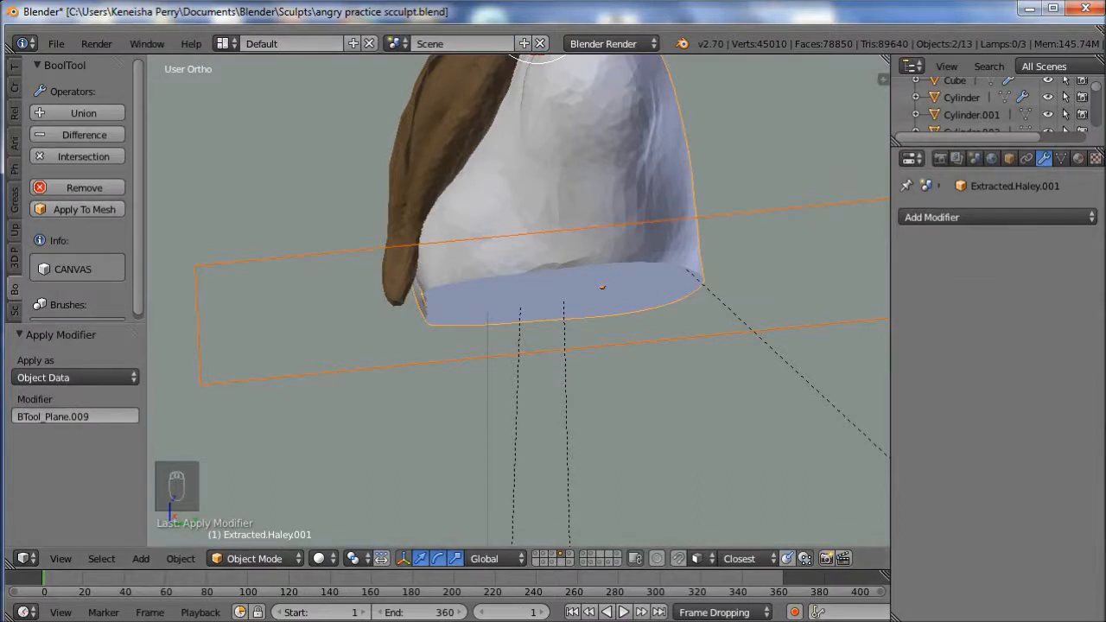
- Delete the cutting plane below the bust
right_click(242, 262)
key("x")
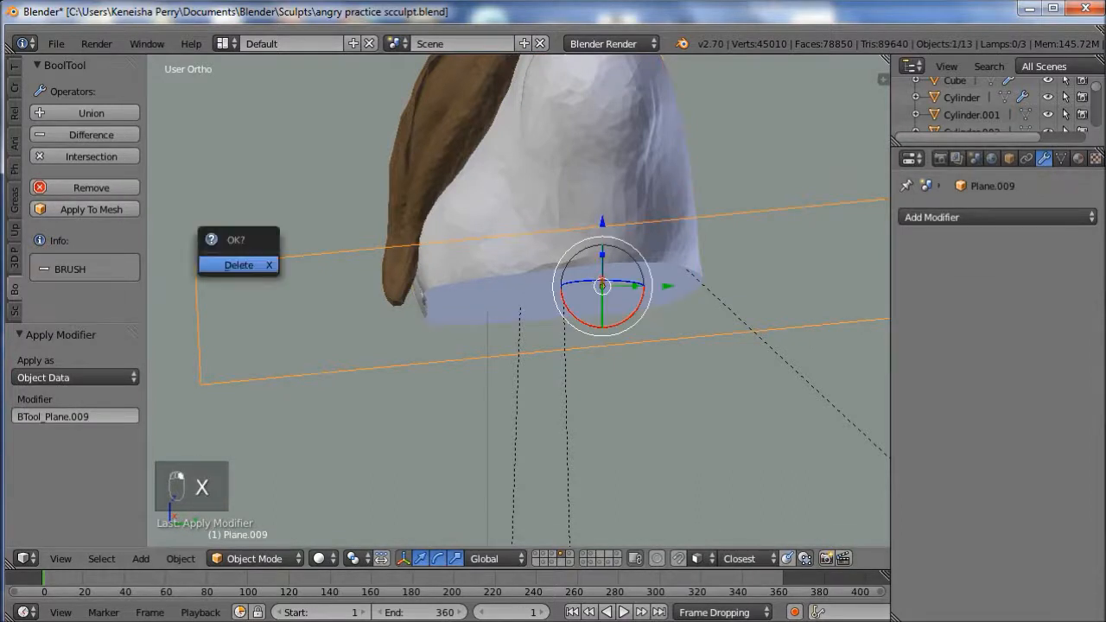
left_click(242, 265)
- Examine the trimmed bust from all sides, including the flat underside, the shirt front and the face
middle_click_drag(242, 264, 588, 286)
scroll(587, 285, "down", 6)
middle_click_drag(709, 221, 519, 207)
scroll(604, 143, "up", 4)
middle_click_drag(381, 242, 760, 242)
scroll(518, 300, "down", 4)
middle_click_drag(380, 251, 804, 251)
middle_click_drag(519, 259, 539, 306, "shift")
scroll(518, 301, "up", 4)
middle_click_drag(518, 363, 534, 221)
middle_click_drag(661, 161, 588, 277)
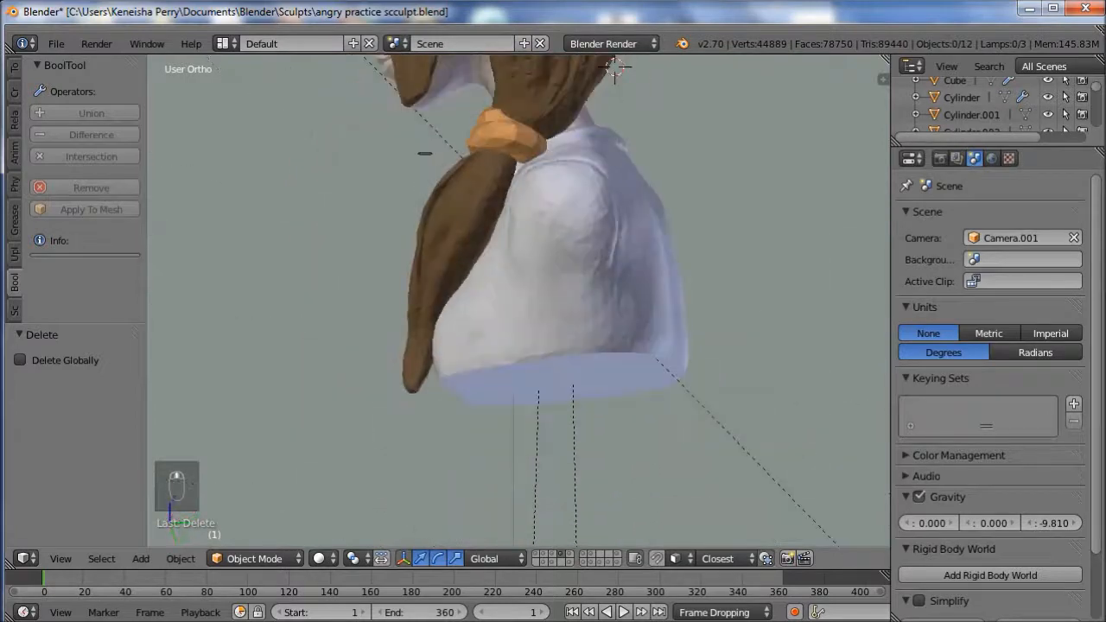
middle_click_drag(425, 153, 654, 211)
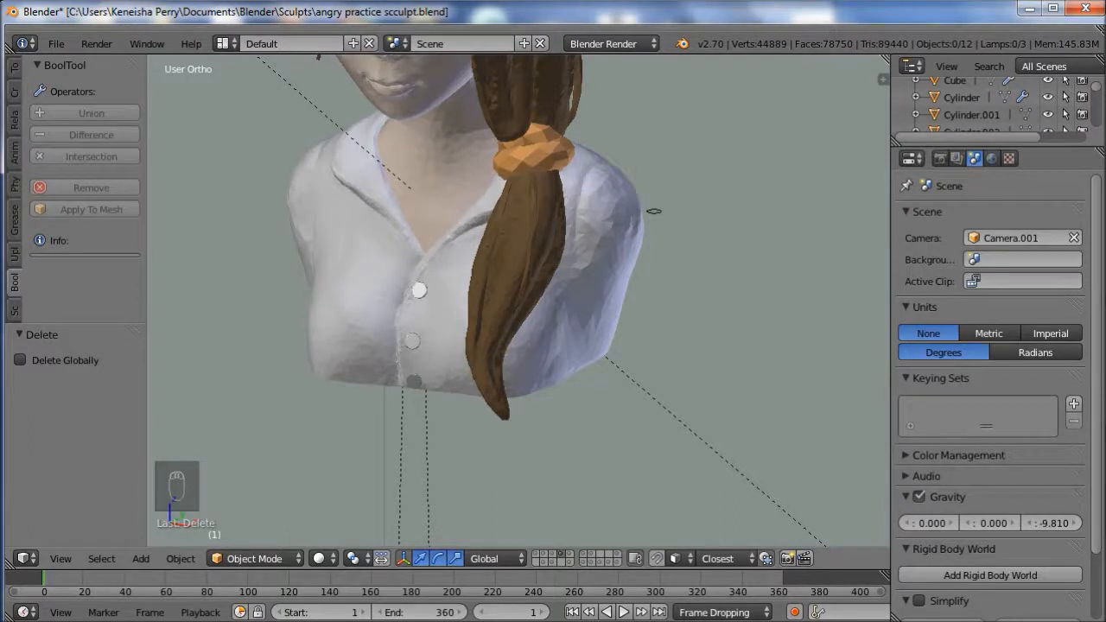
middle_click_drag(654, 211, 648, 343)
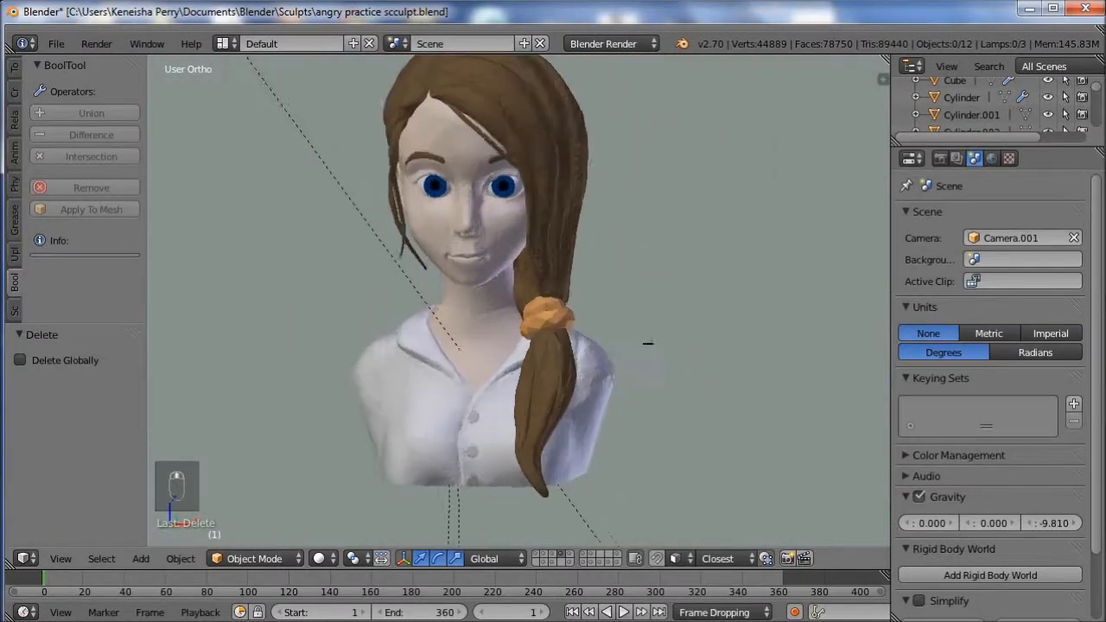
scroll(648, 343, "up", 8)
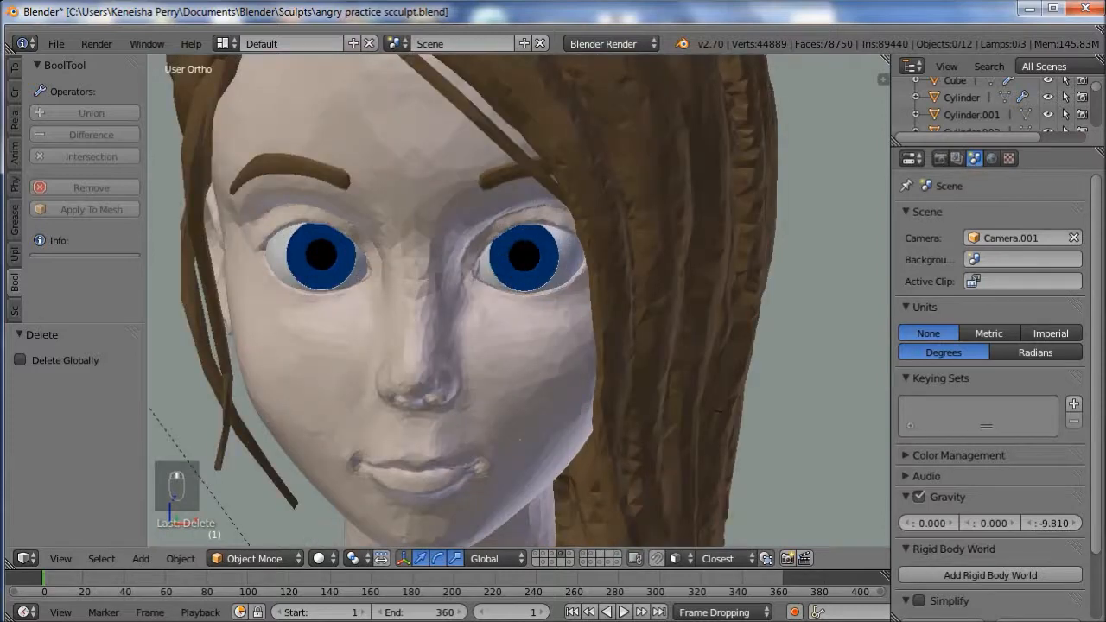
scroll(789, 418, "down", 6)
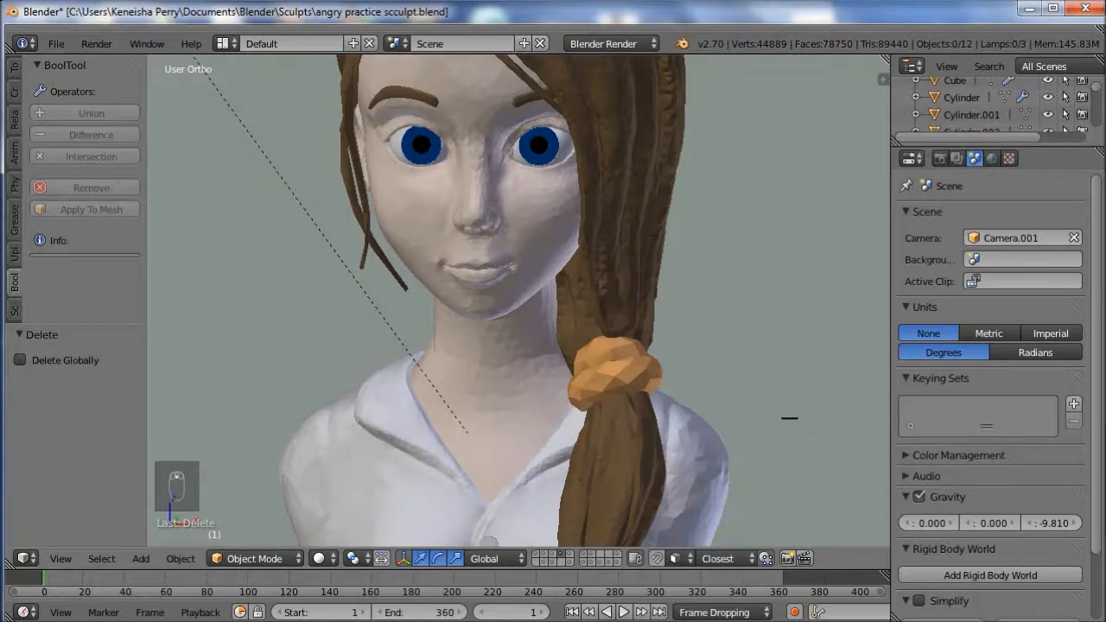
scroll(789, 418, "down", 4)
middle_click_drag(679, 252, 640, 52, "shift")
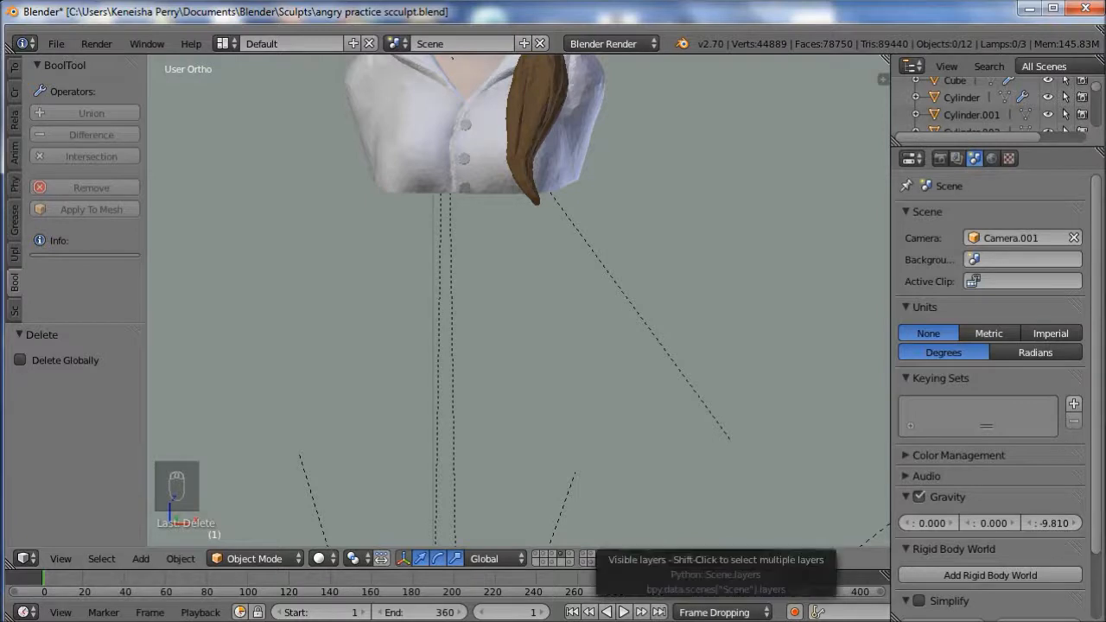
- Look through the other layers for the pedestal, select it, and show the character's layer again
left_click(589, 557)
left_click(617, 562)
left_click(600, 561)
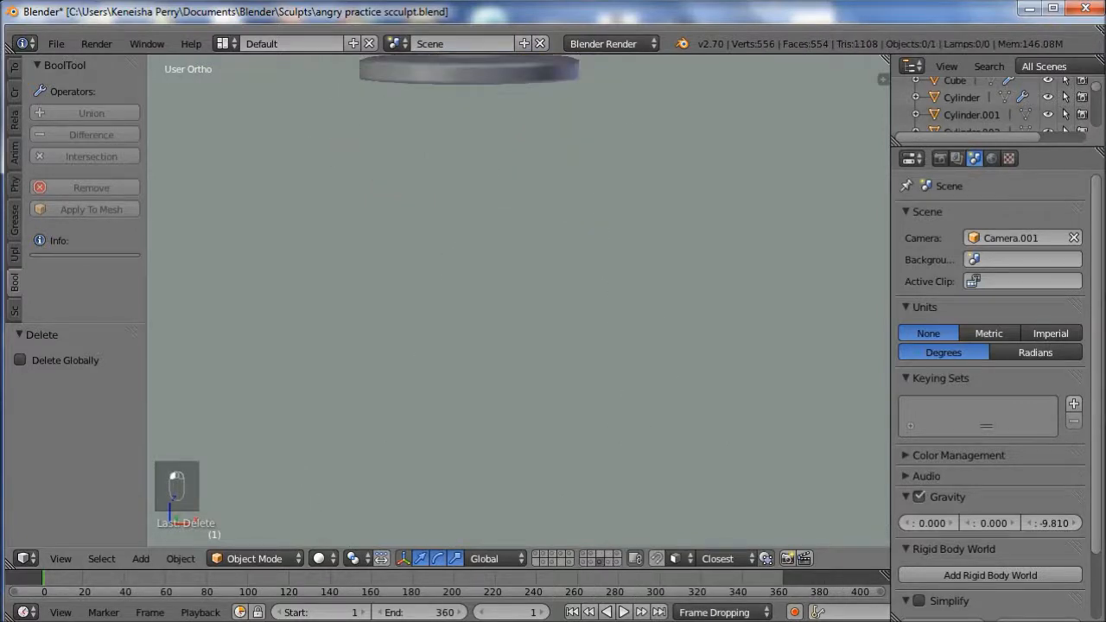
middle_click_drag(469, 71, 476, 305, "shift")
right_click(476, 294)
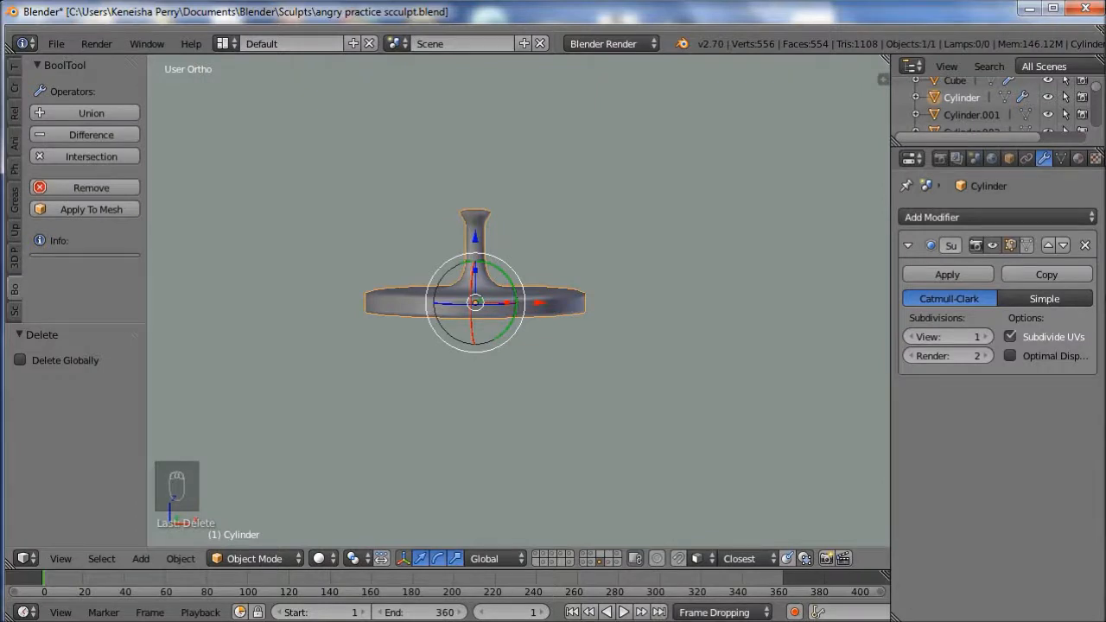
left_click(567, 554)
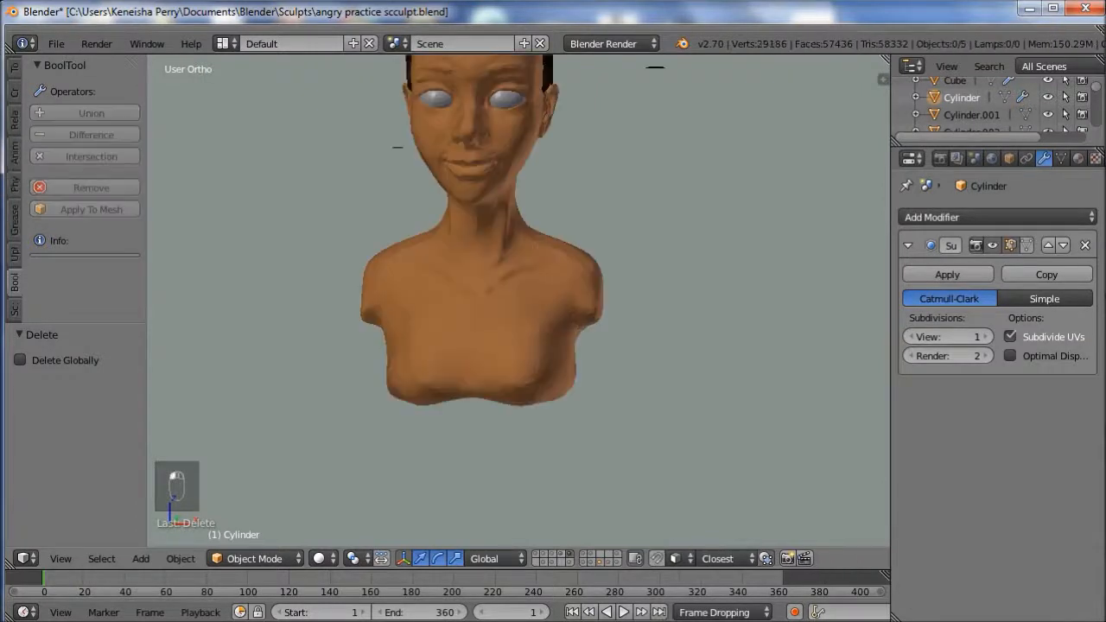
left_click(560, 554)
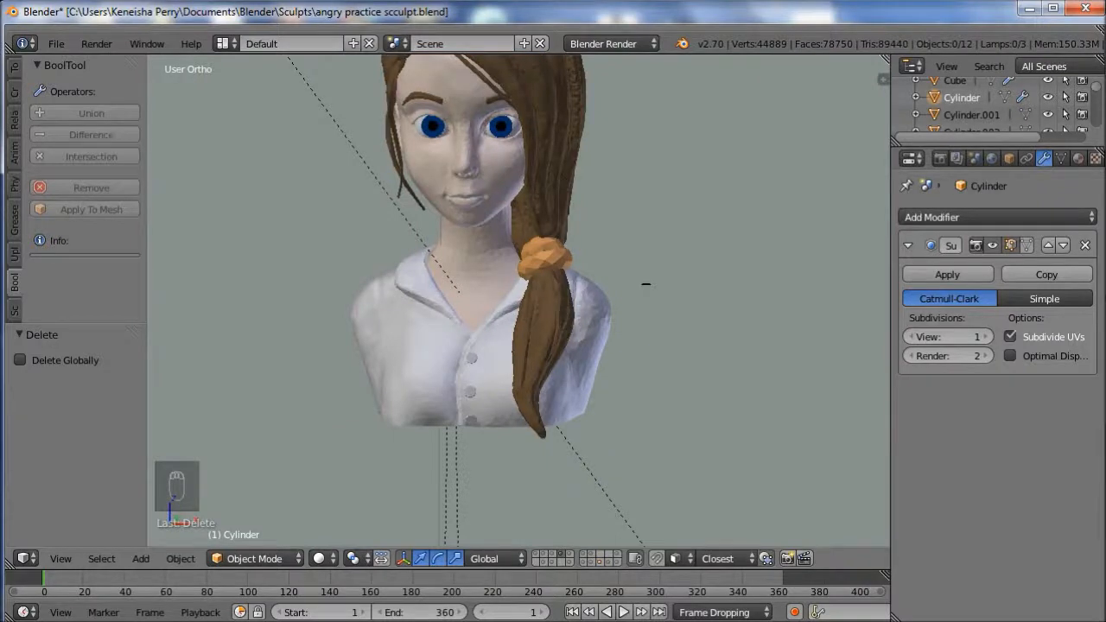
- Move the pedestal onto the character's layer and show that layer with both objects
key("1")
key("m")
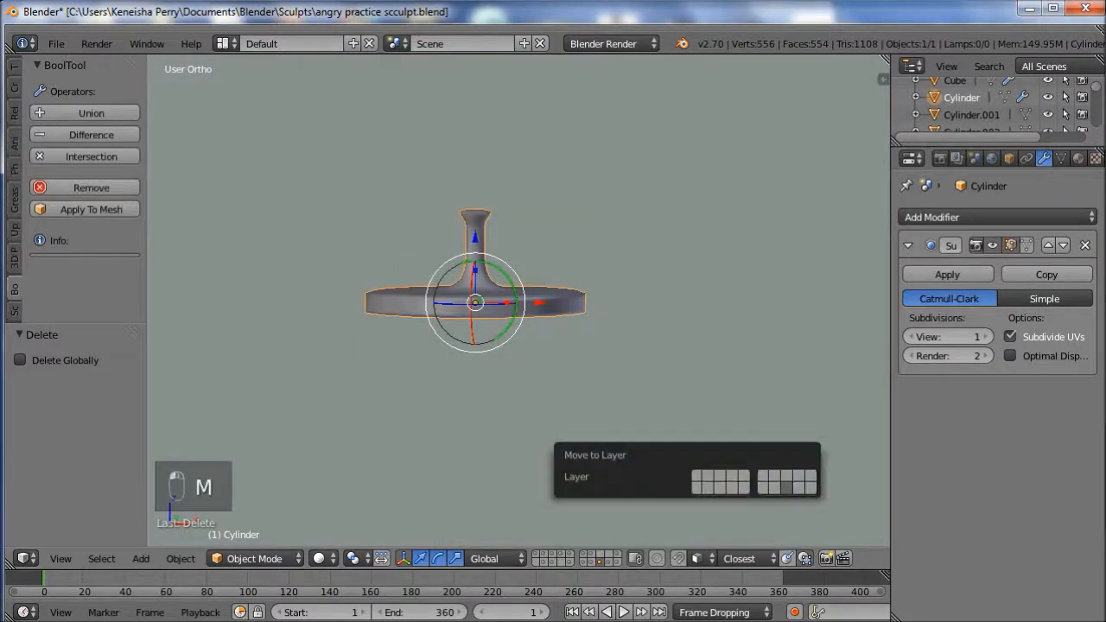
left_click(726, 475)
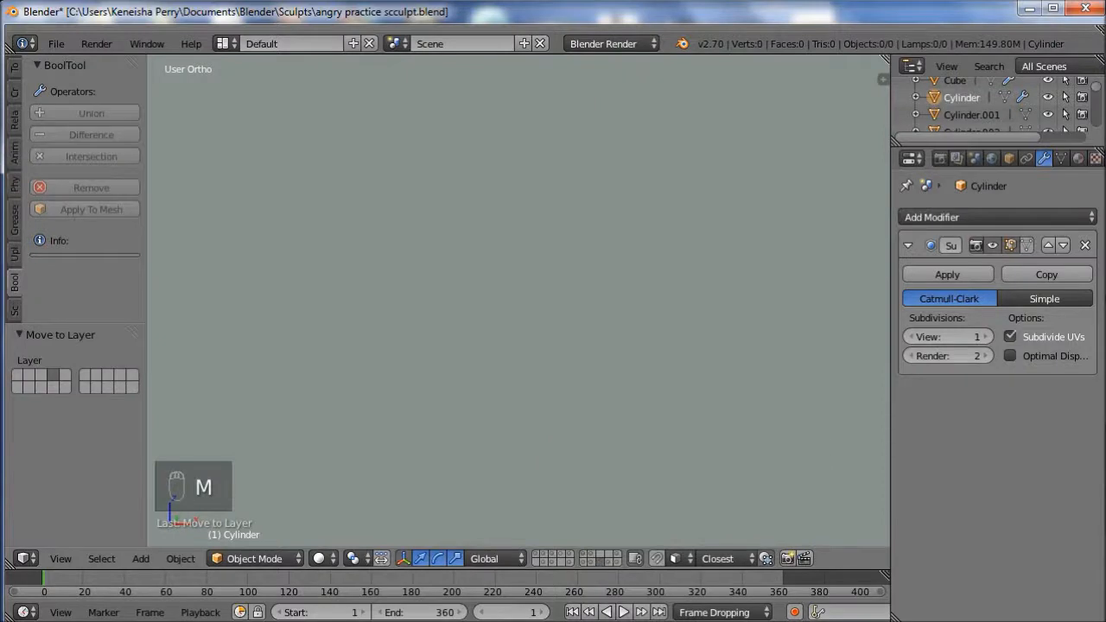
left_click(560, 554)
middle_click_drag(646, 285, 646, 318, "shift")
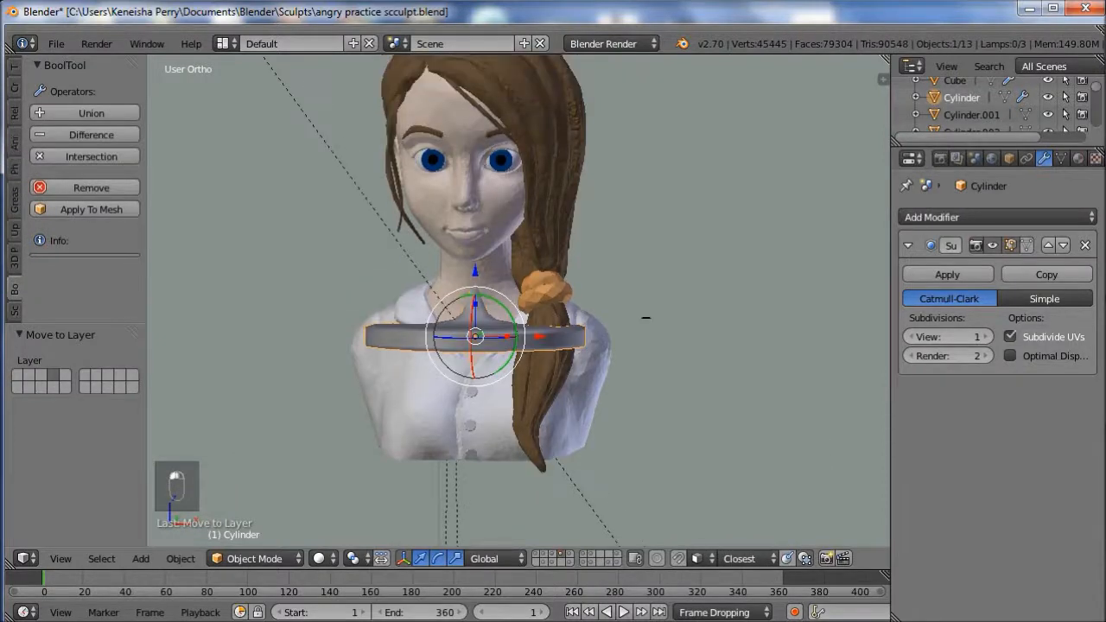
- Duplicate the pedestal in place and move the copy back to the pedestal's original layer as a spare
key("KP_1")
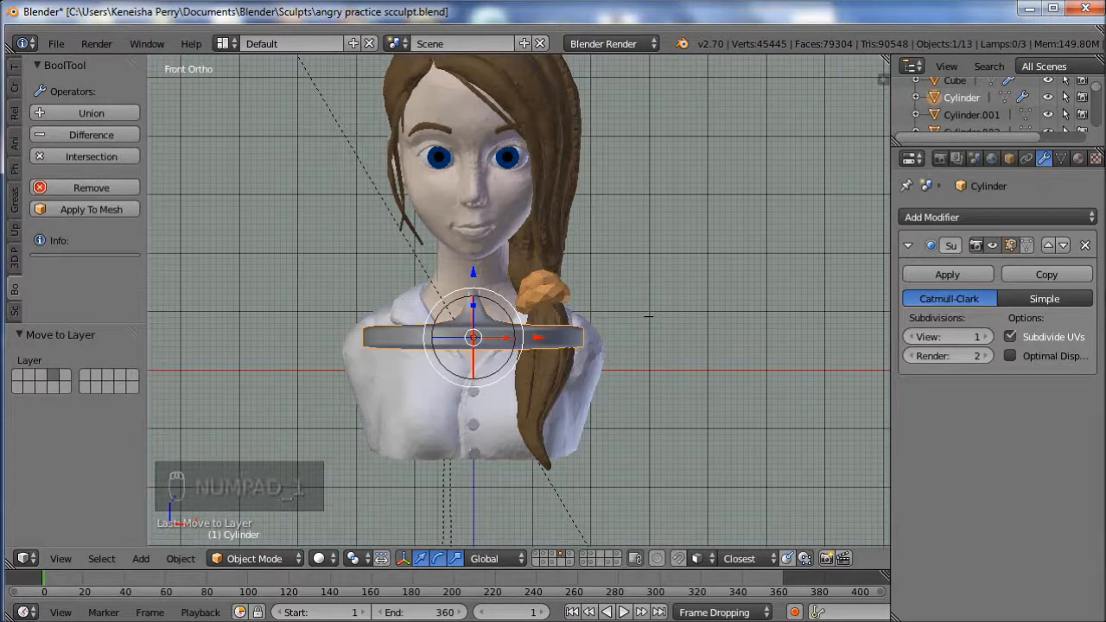
key("shift+d")
right_click(649, 316)
key("m")
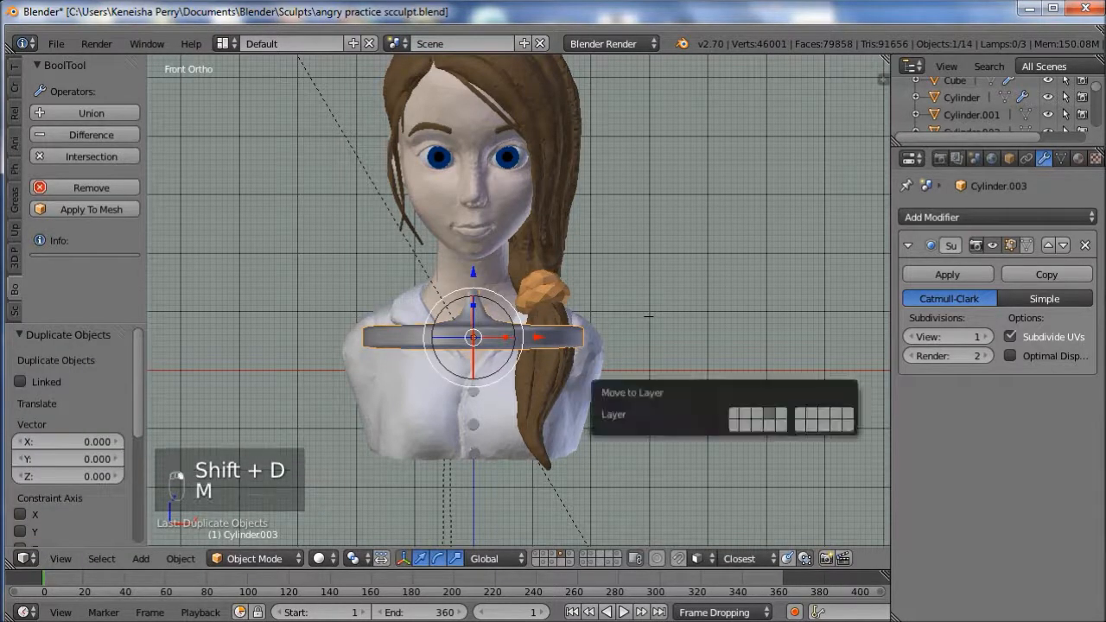
left_click(824, 425)
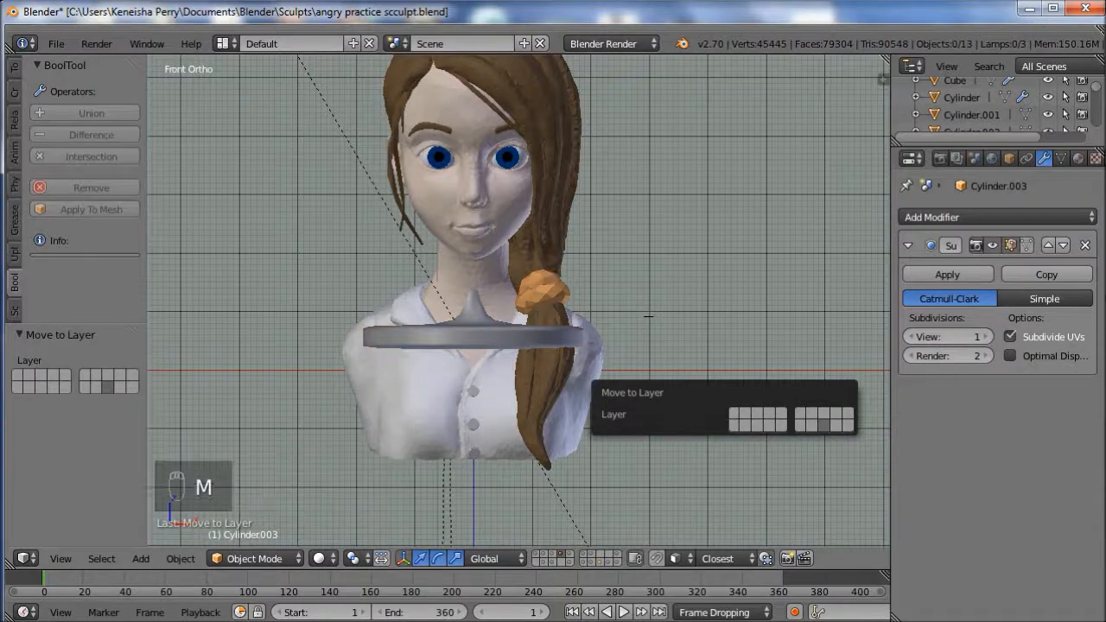
- Lower the pedestal on the character's layer straight down along Z until it sits below the bust
right_click(562, 337)
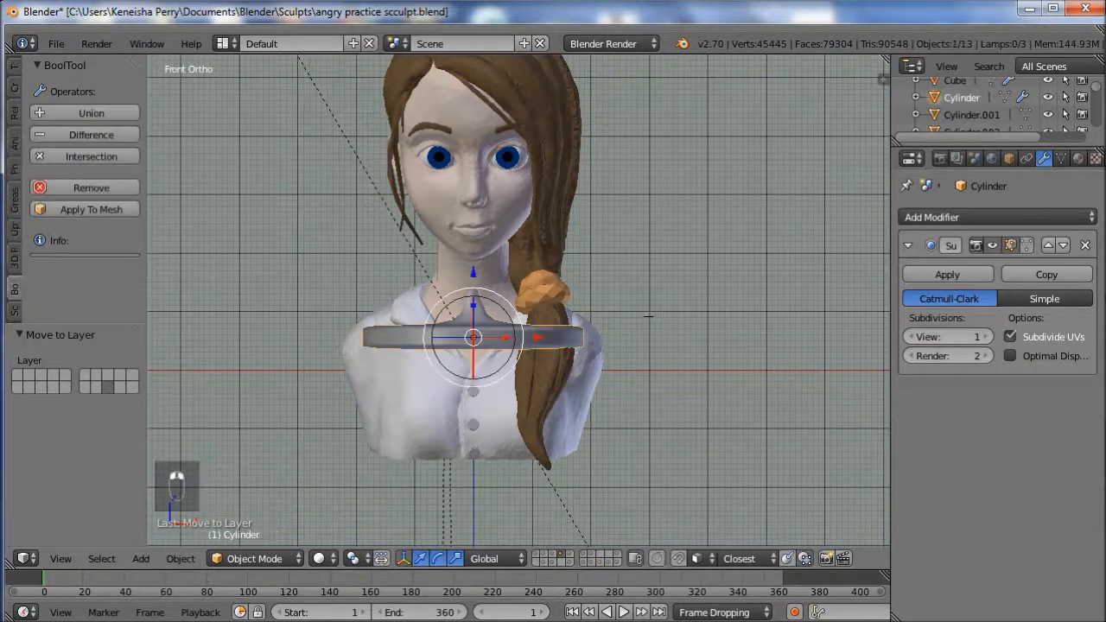
key("g")
key("z")
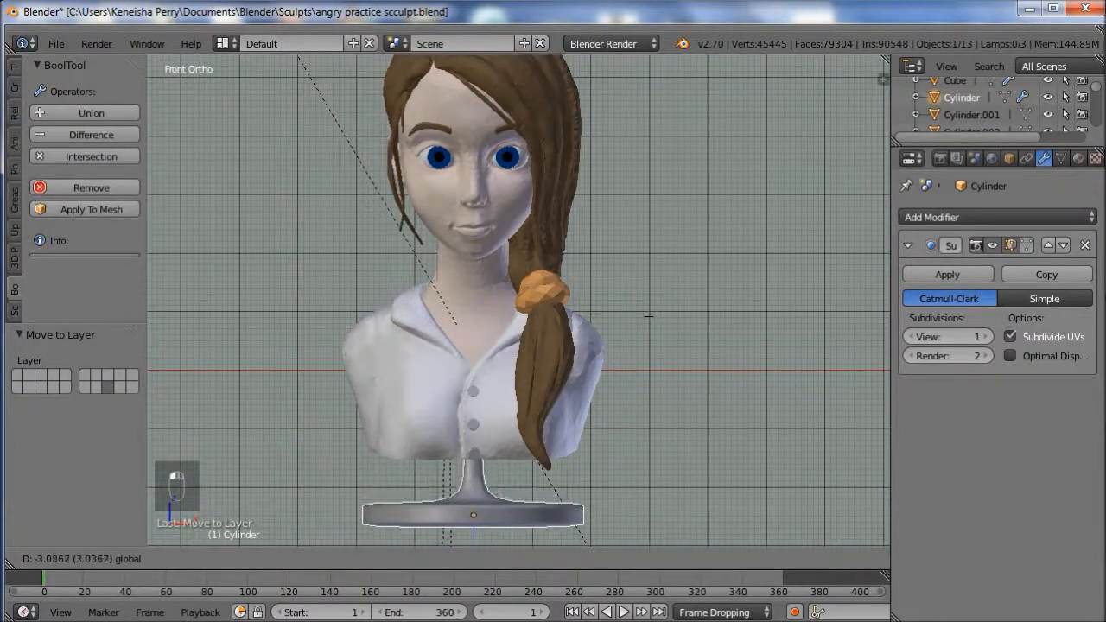
left_click_drag(473, 462, 473, 506)
middle_click_drag(473, 506, 489, 282, "shift")
- Examine the pedestal's mesh in Edit Mode from several angles, including its position beneath the bust
key("Tab")
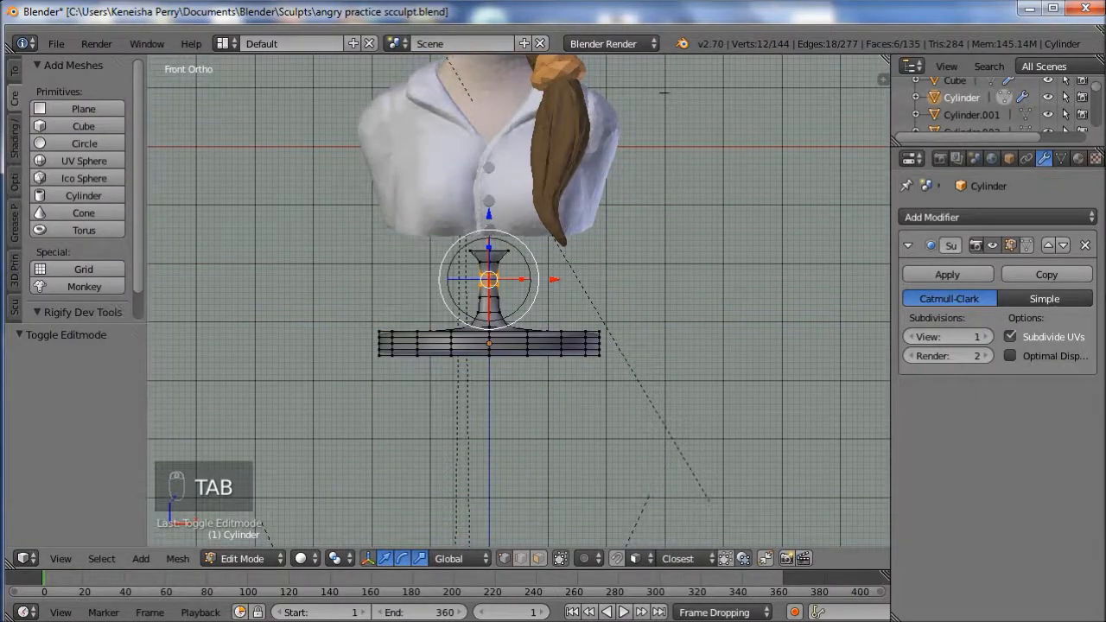
key("KP_1")
key("KP_Decimal")
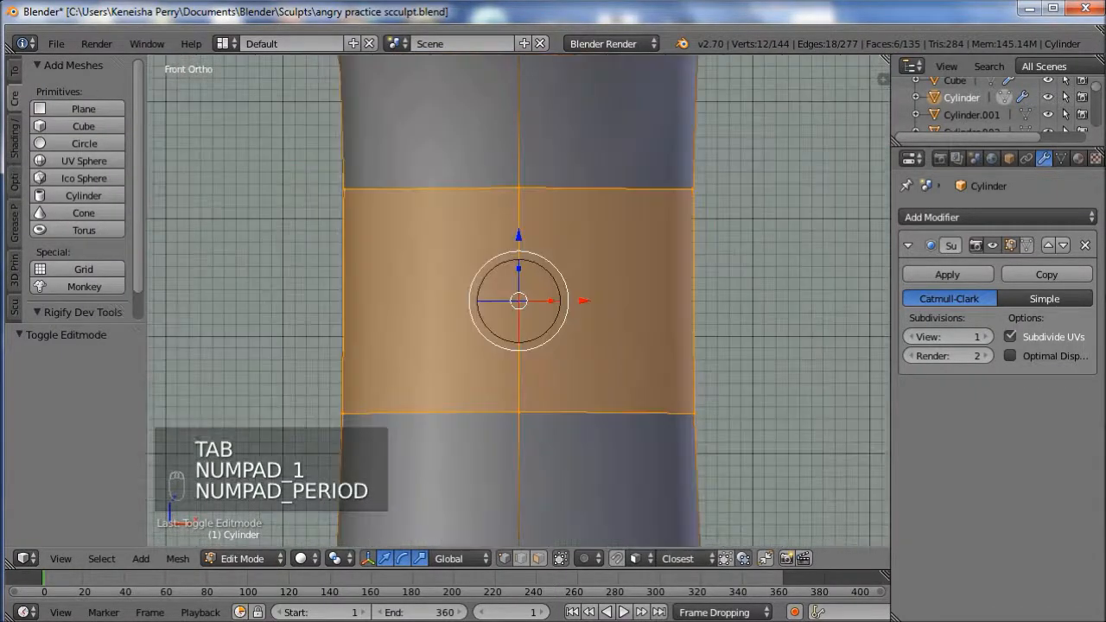
scroll(508, 128, "down", 3)
mouse_move(508, 128)
middle_mouse_down()
mouse_move(576, 132)
mouse_move(491, 95)
mouse_move(879, 345)
middle_mouse_up()
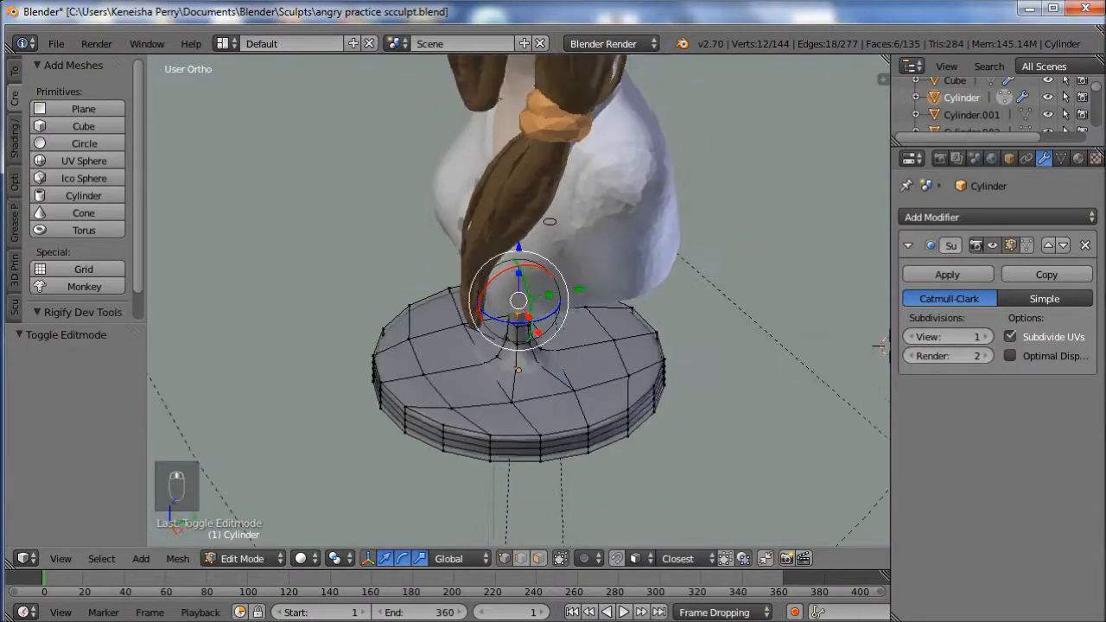
middle_click_drag(550, 221, 741, 113)
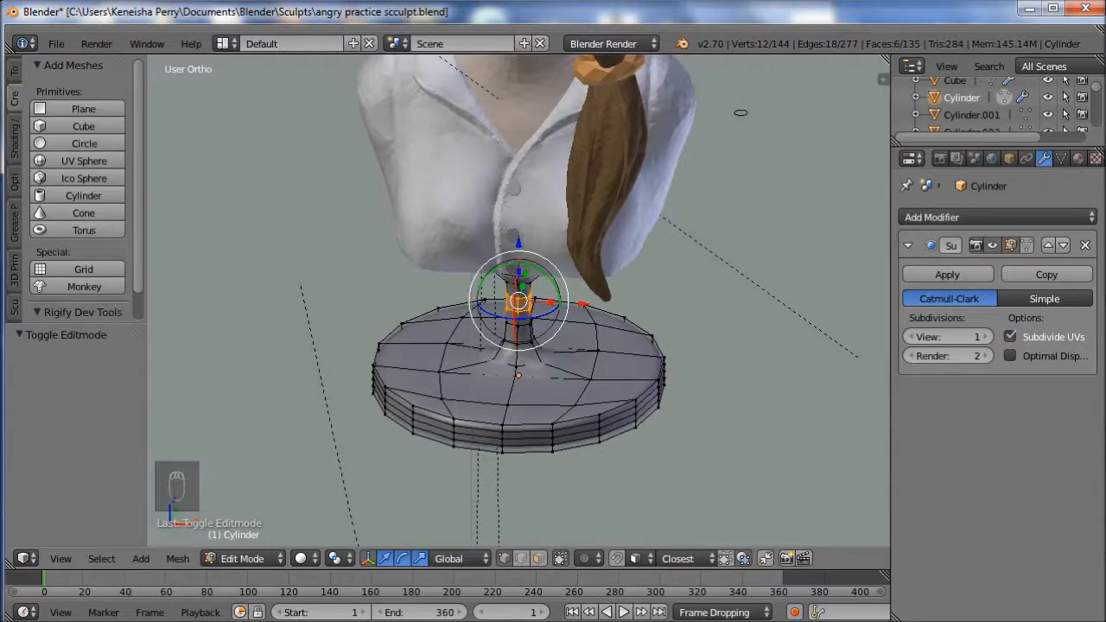
middle_click_drag(741, 113, 747, 74)
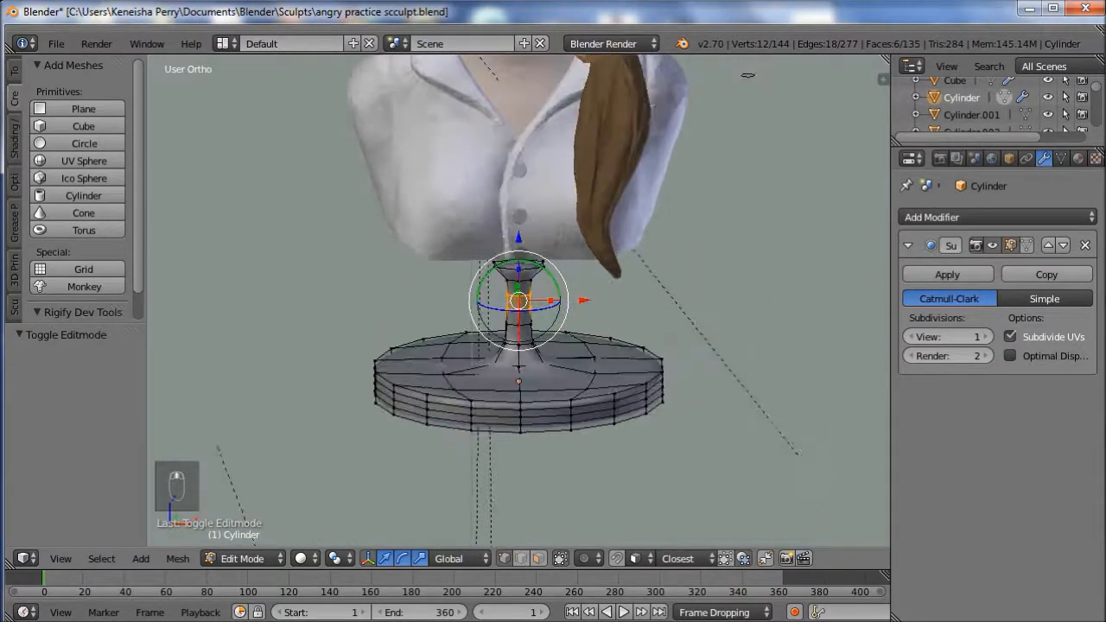
key("Tab")
- Raise the pedestal by about 0.61, adjust it front to back in side view, and raise it about 0.21 more to meet the bust
key("KP_1")
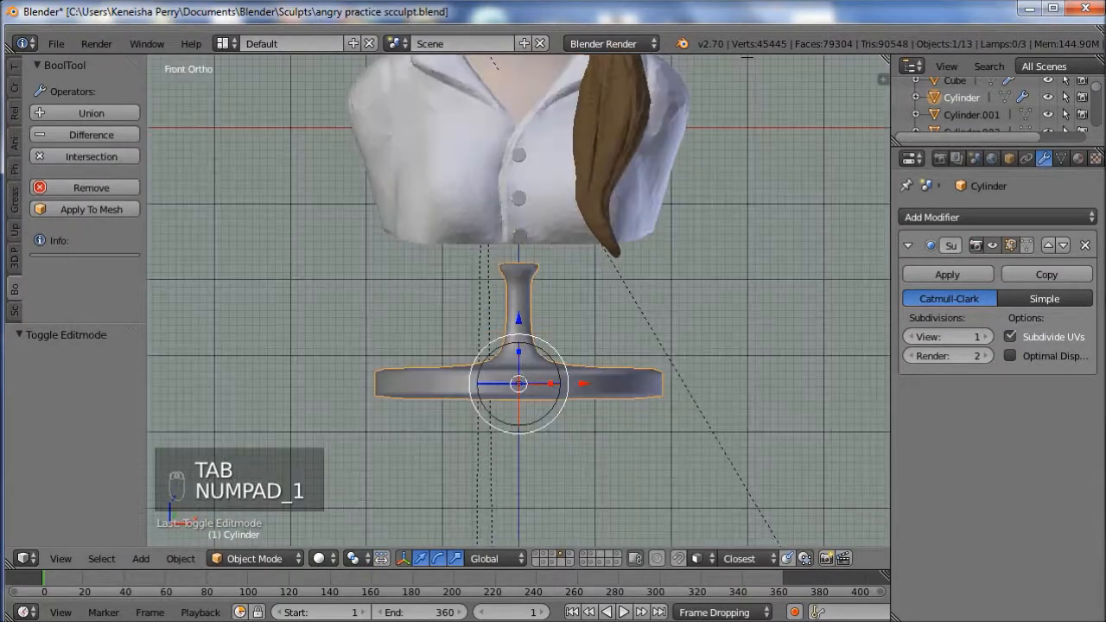
key("g")
left_click_drag(518, 270, 518, 270)
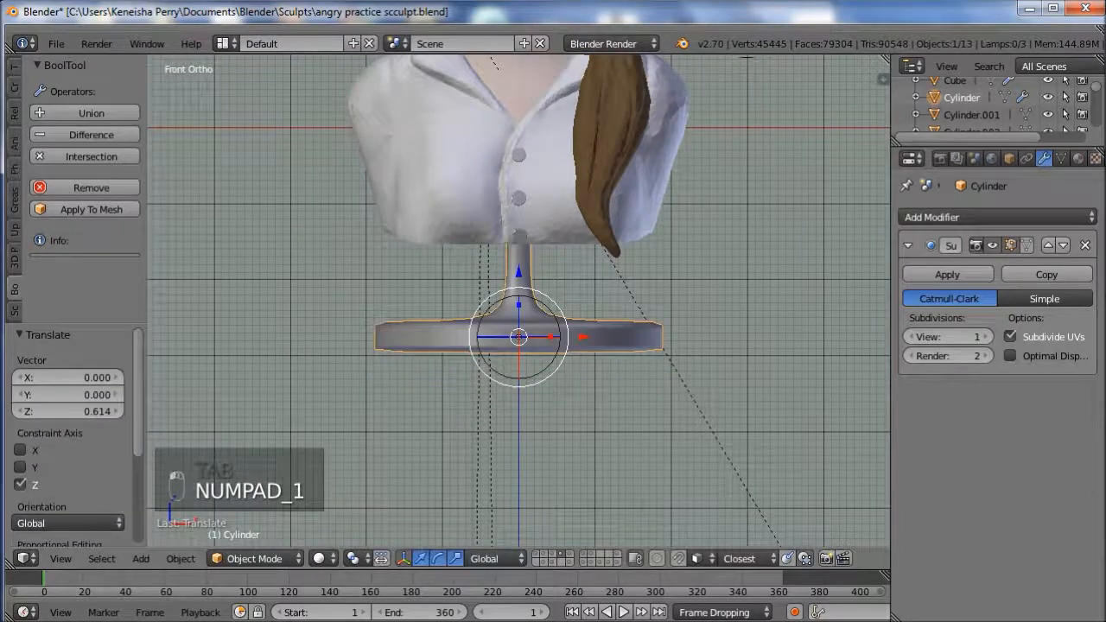
key("KP_3")
left_click_drag(576, 336, 615, 336)
scroll(615, 336, "down", 4)
left_click_drag(538, 254, 537, 246)
middle_click_drag(509, 177, 451, 199)
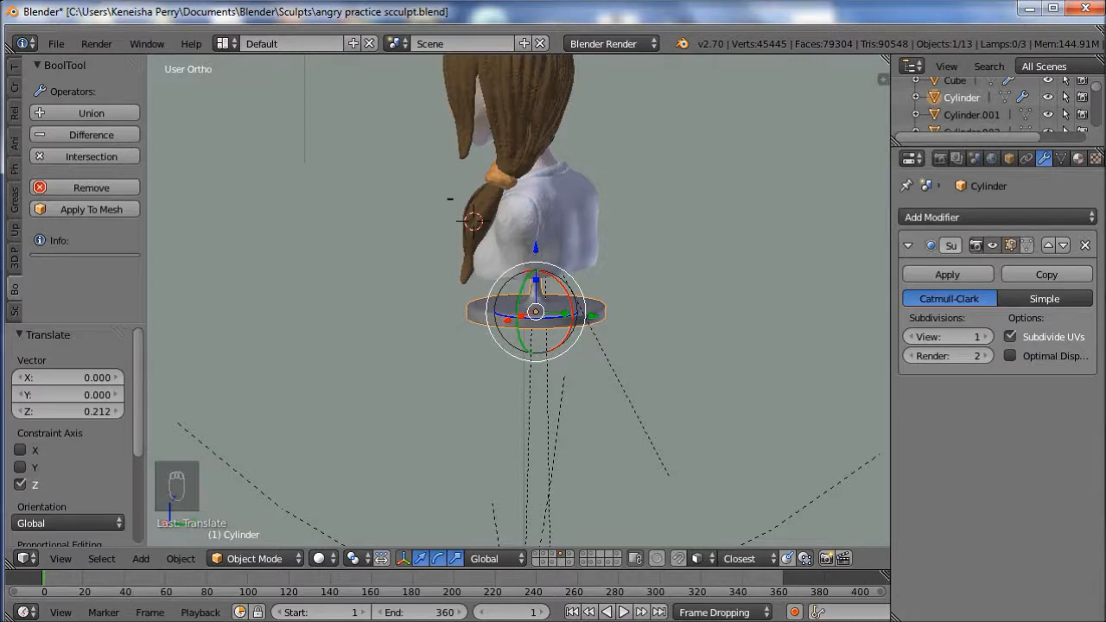
- Select the shirt buttons and rename their grey material to H_button
left_click(1078, 159)
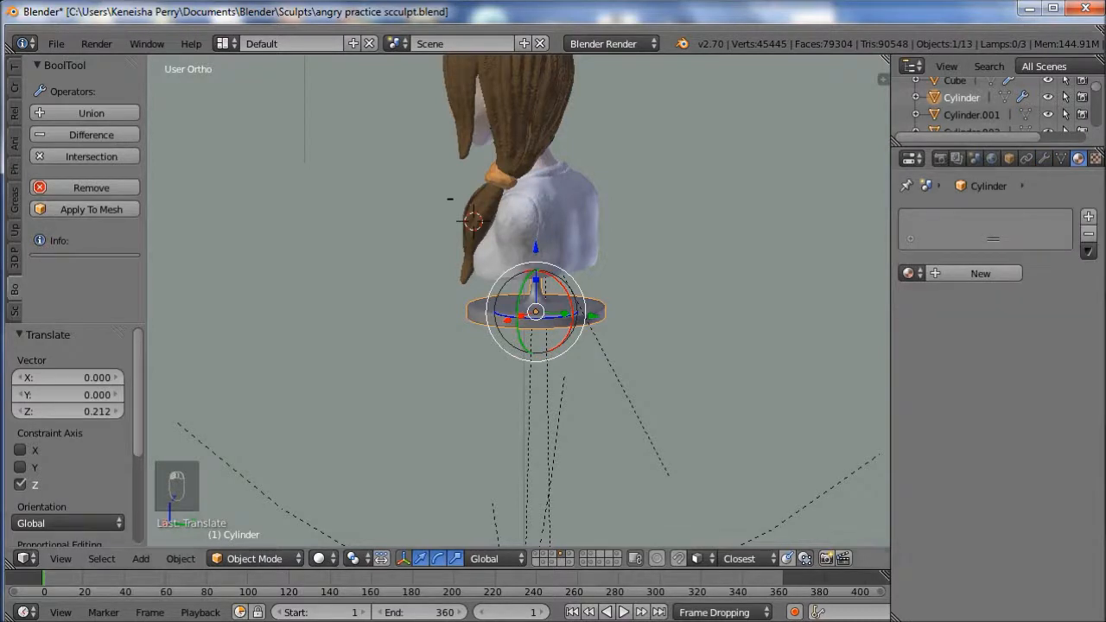
left_click(911, 274)
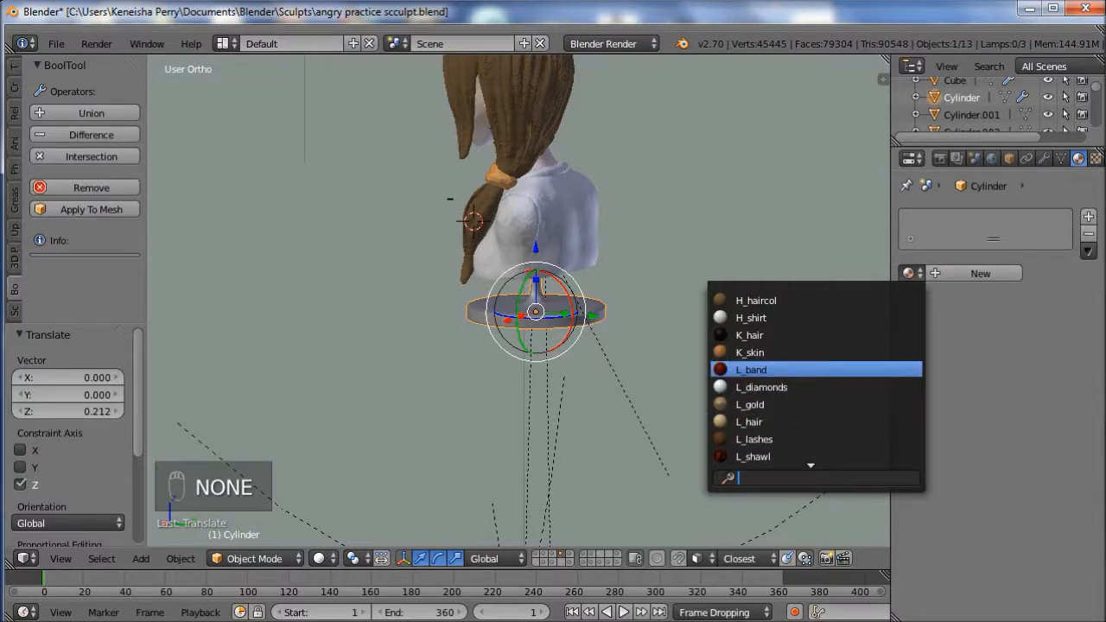
middle_click_drag(604, 345, 718, 362)
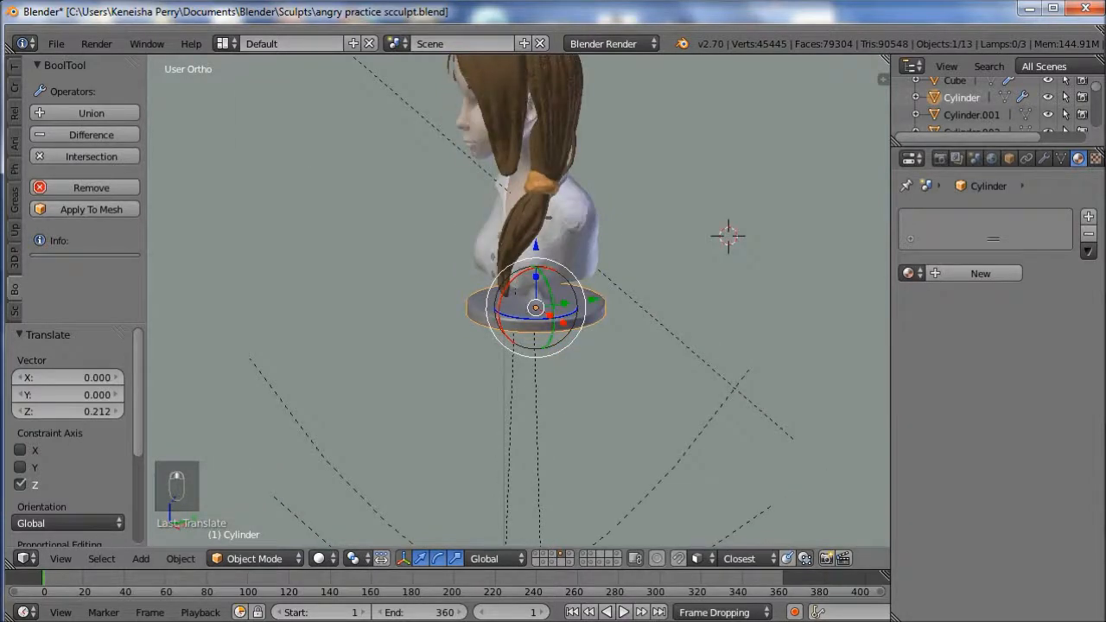
right_click(523, 226)
right_click(568, 234)
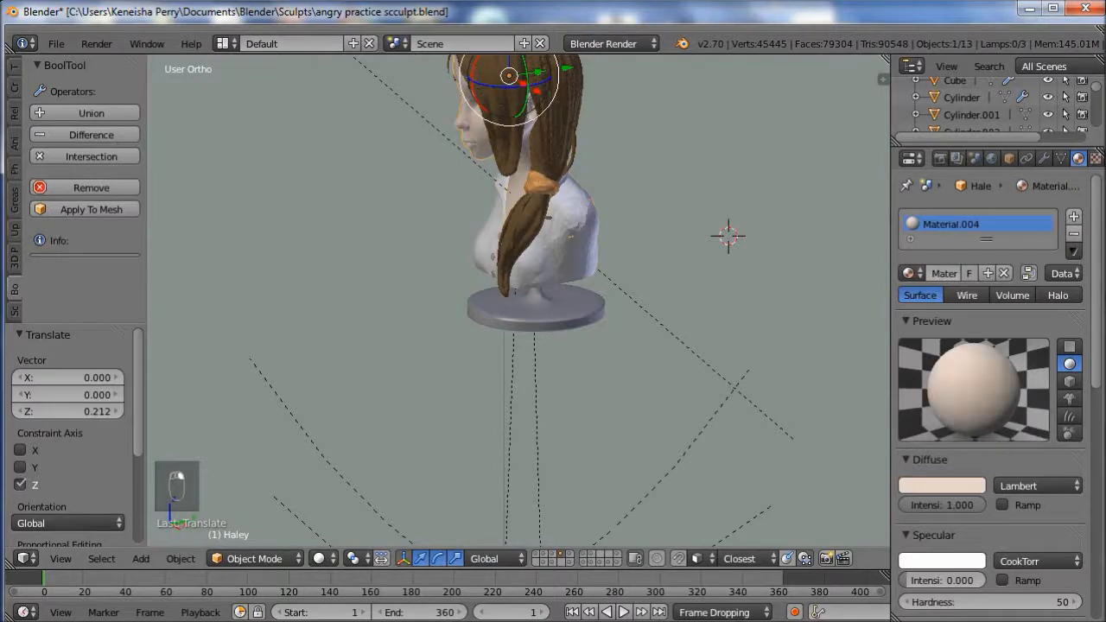
right_click(492, 257)
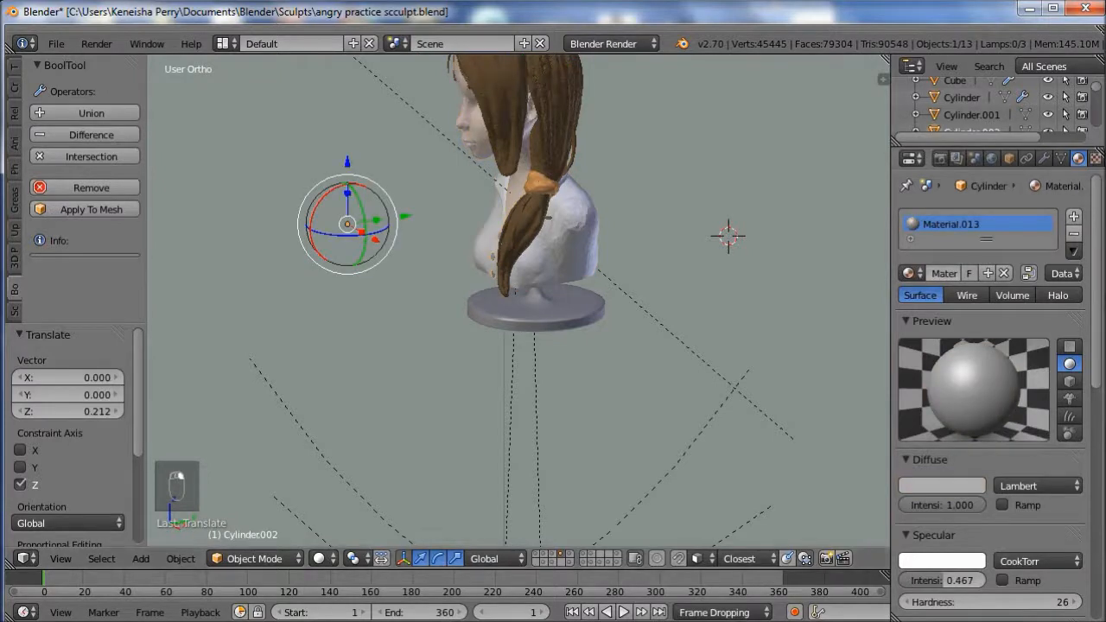
left_click(943, 273)
type("tton")
key("Return")
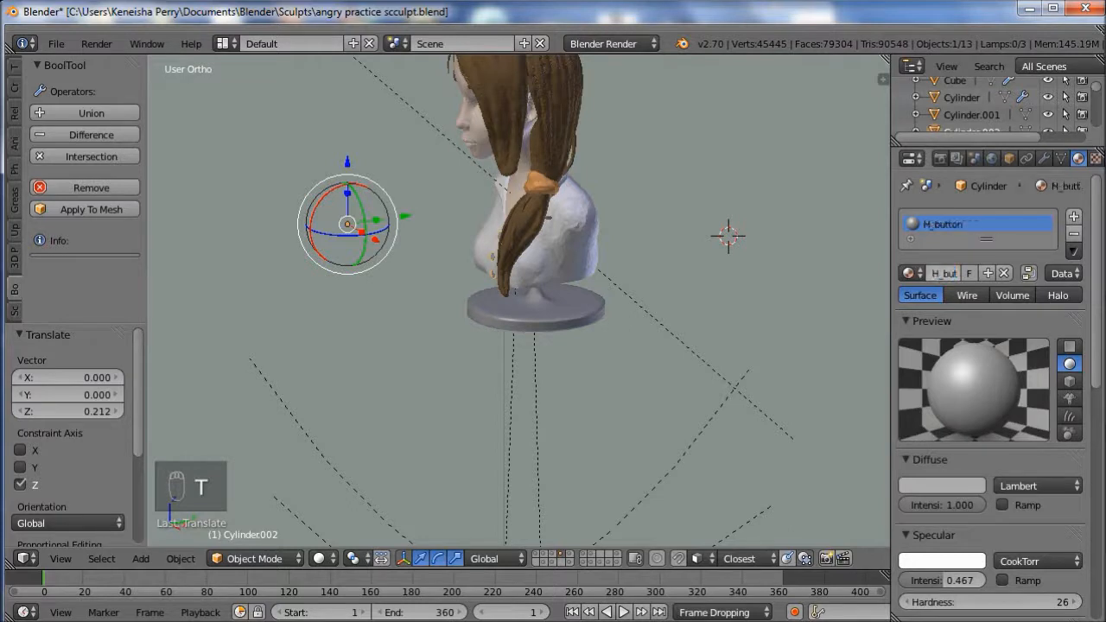
- Assign the existing H_button material to the pedestal
right_click(536, 313)
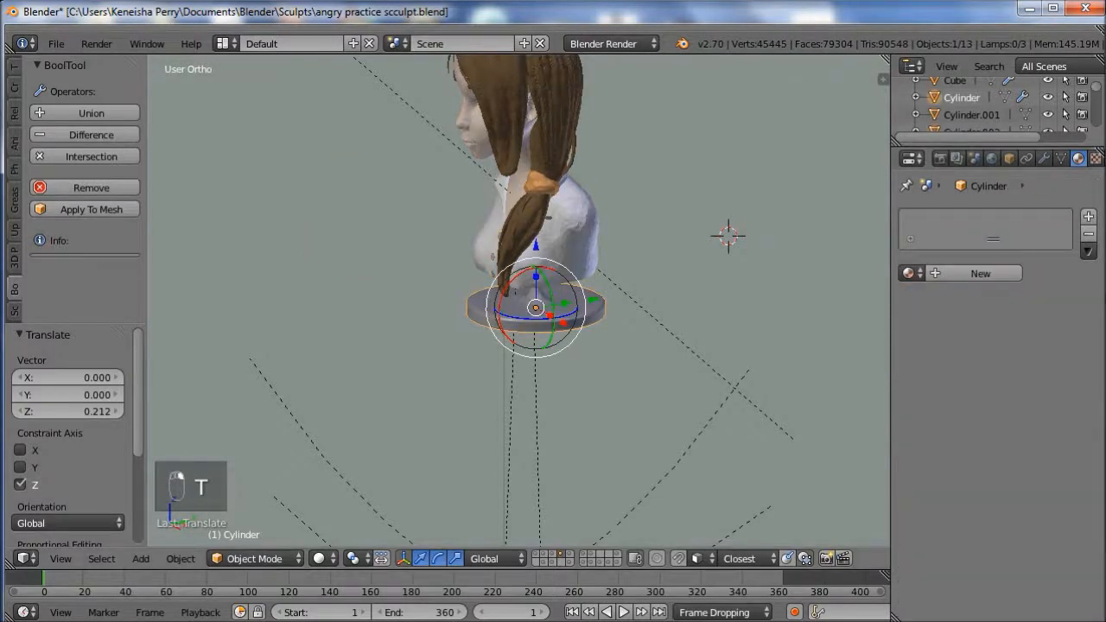
left_click(908, 273)
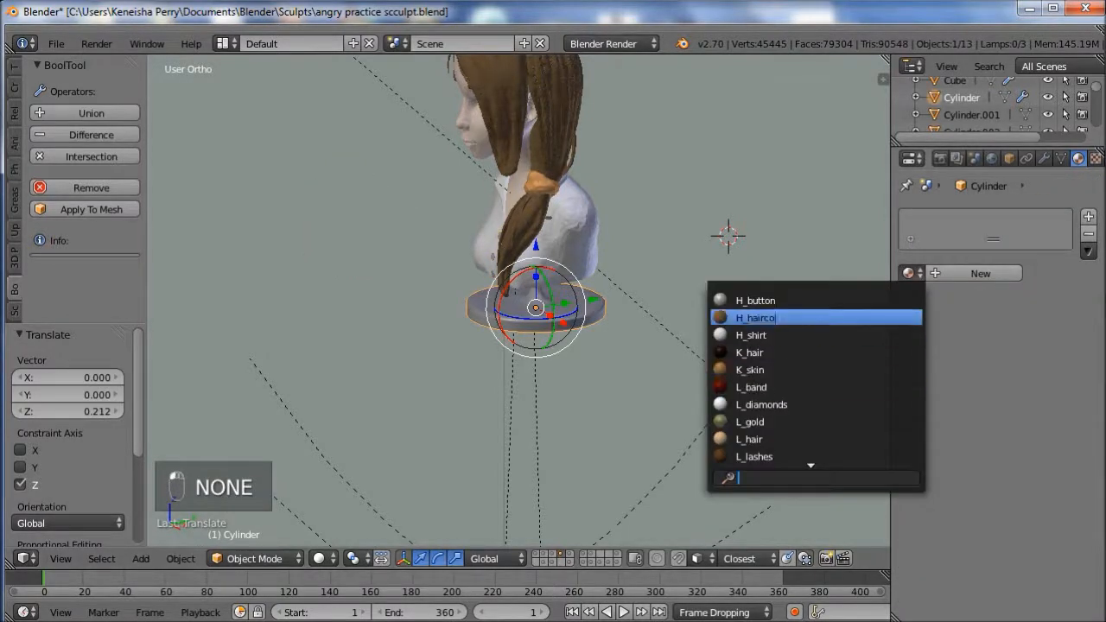
left_click(771, 299)
- Render the bust with its pedestal from the camera view, and close the render after checking it
middle_click_drag(772, 300, 837, 330)
key("KP_0")
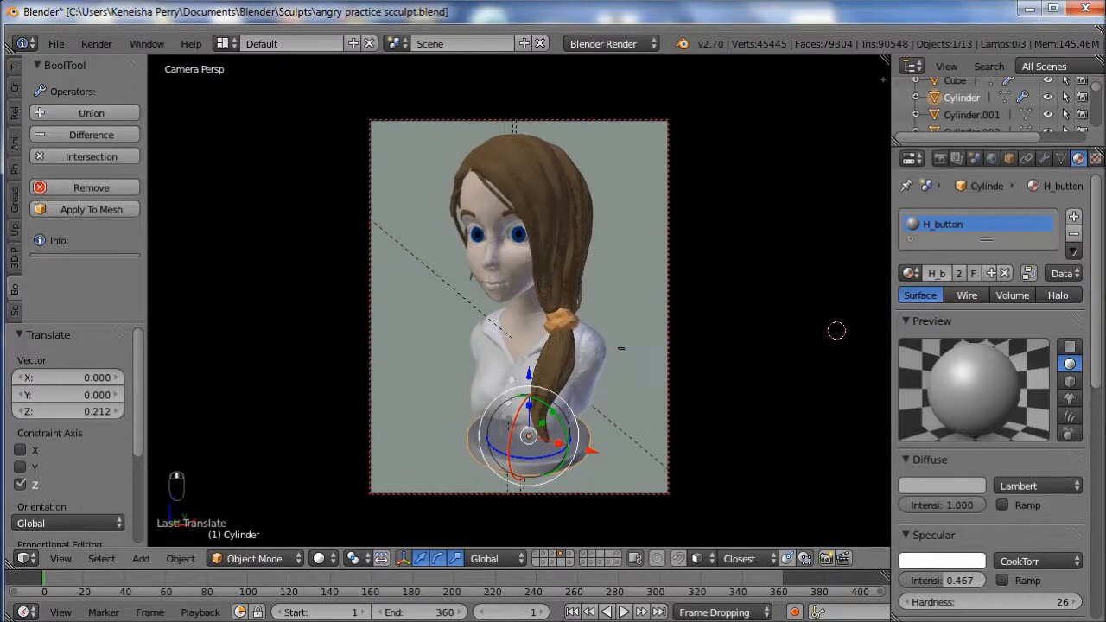
key("F12")
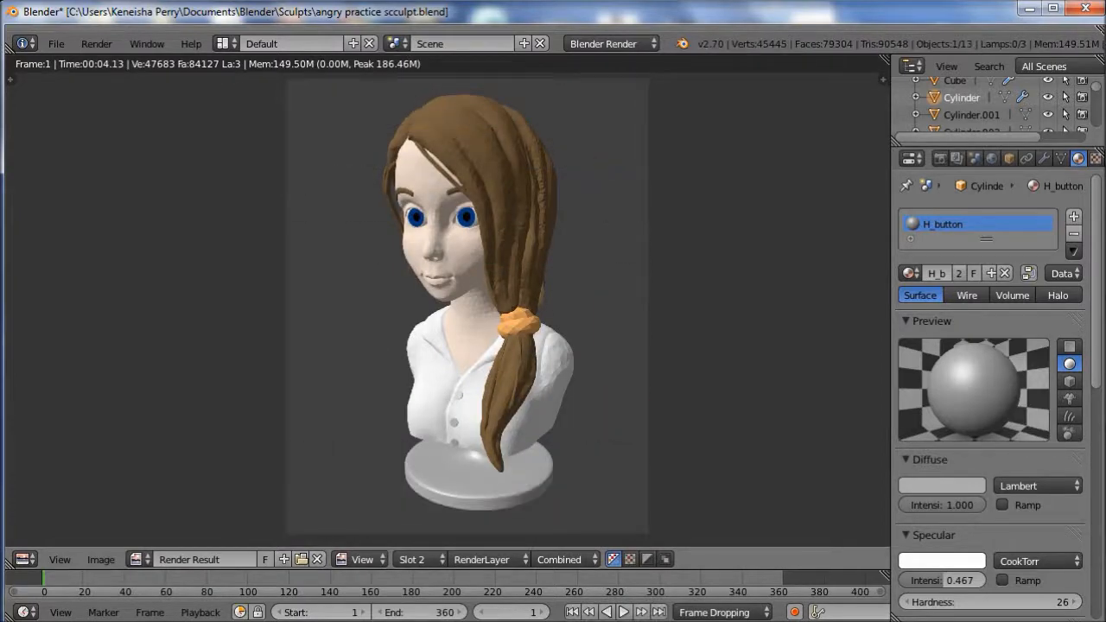
key("Escape")
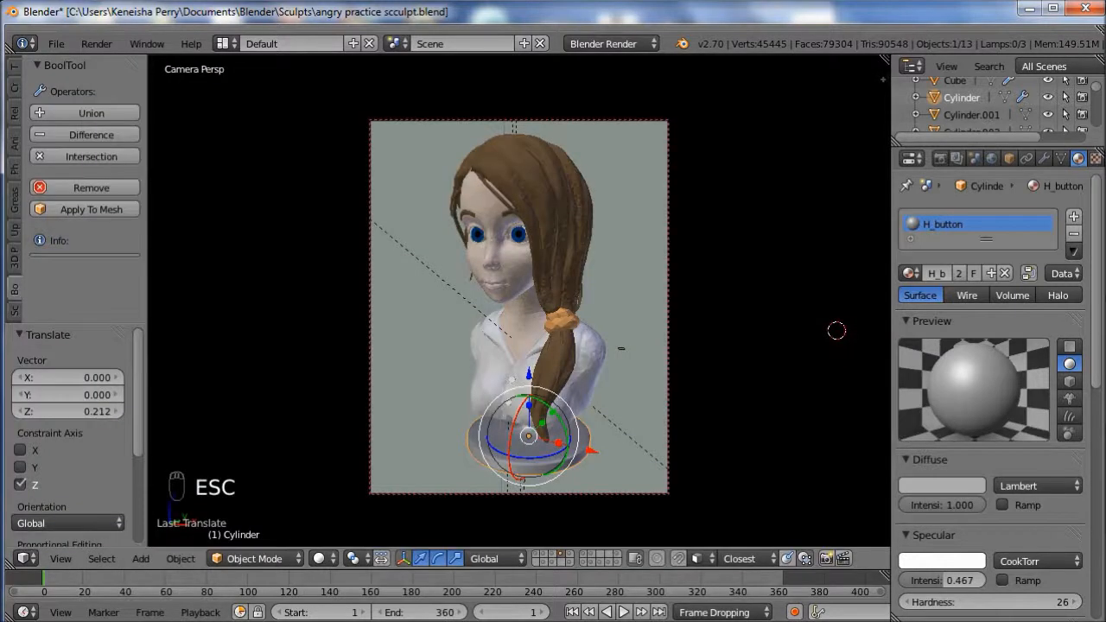
- On the eye, set specular intensity to 0.471 for the blue material and 0.546 for the white one, with the white's hardness at 3
right_click(519, 234)
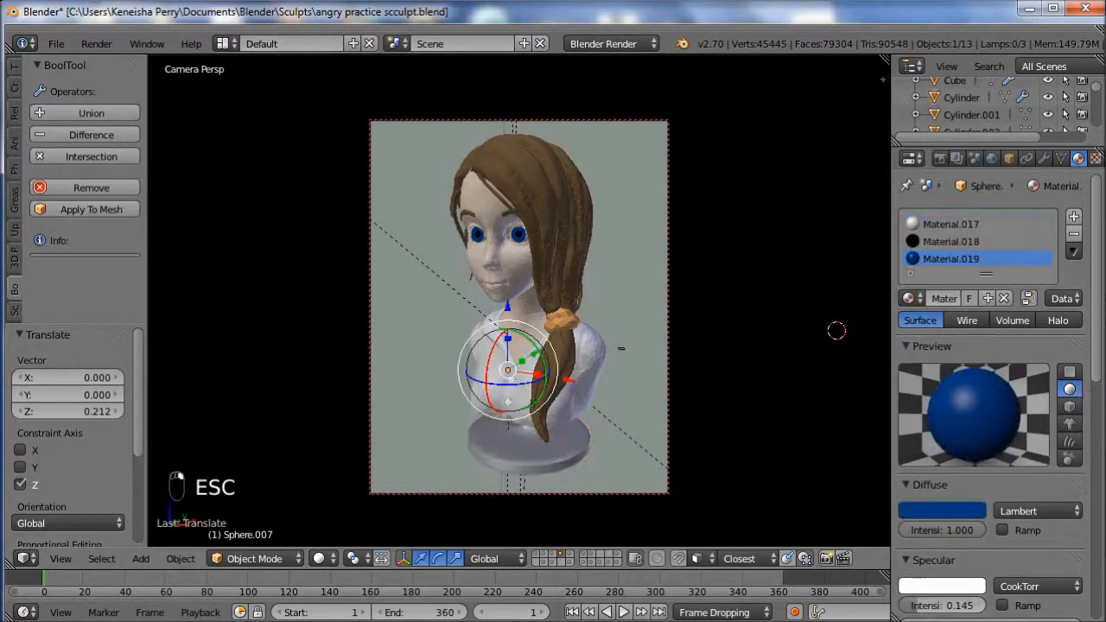
left_click_drag(929, 605, 957, 605)
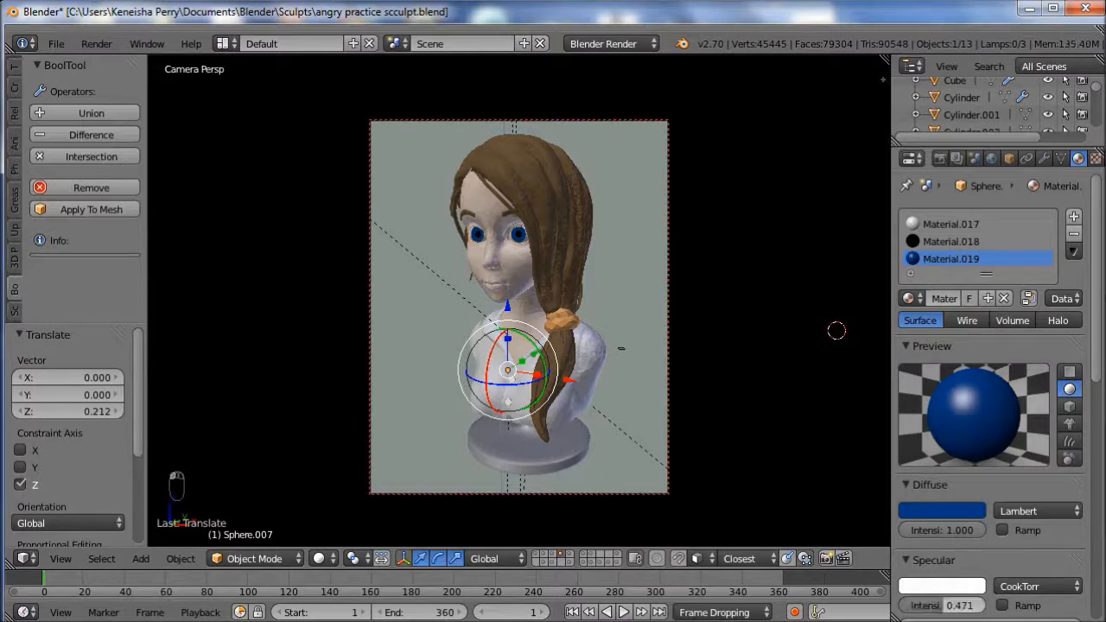
left_click(951, 241)
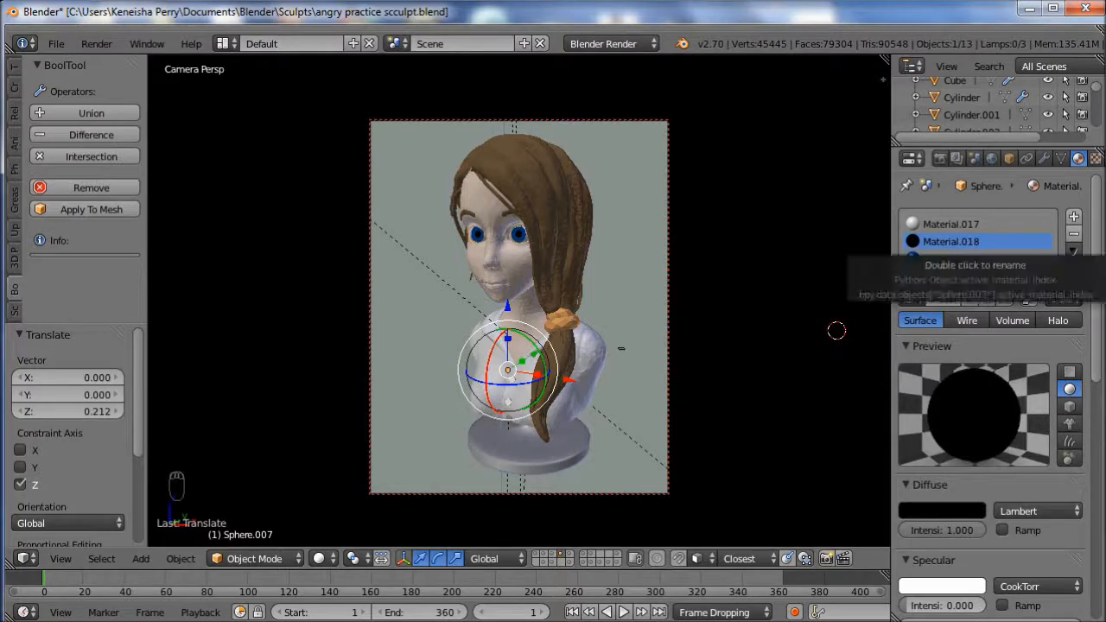
left_click(951, 224)
left_click_drag(932, 605, 954, 605)
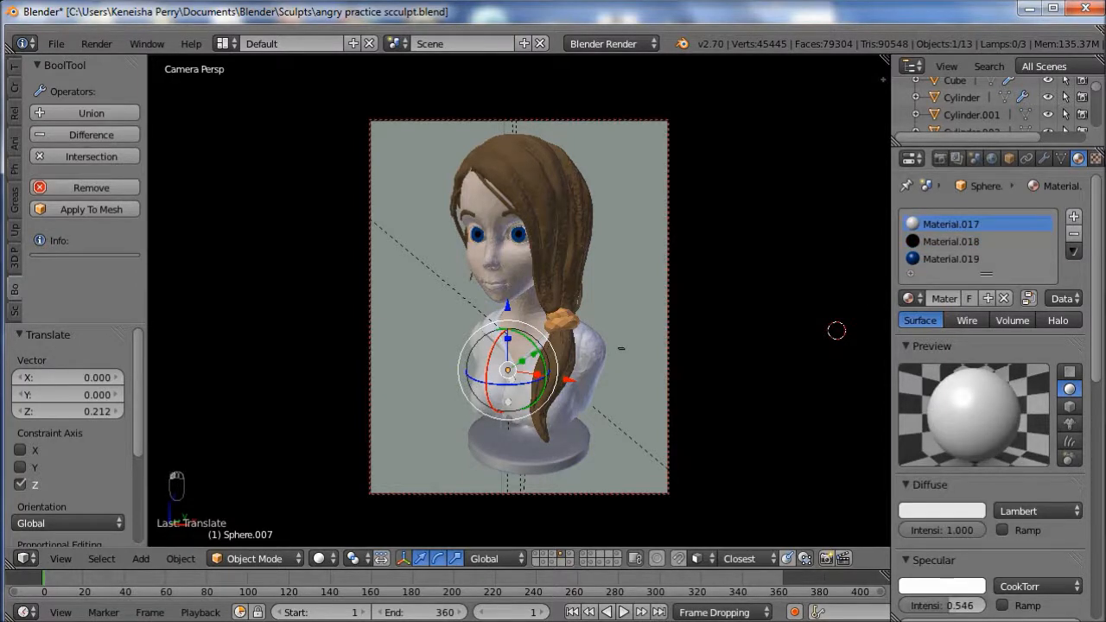
scroll(985, 432, "down", 4)
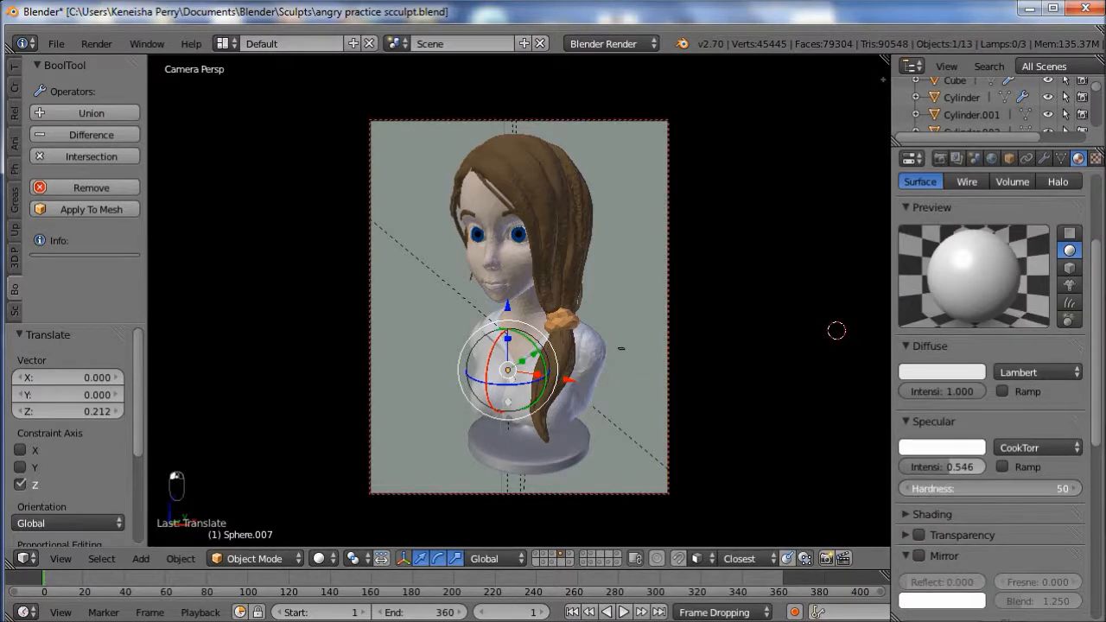
left_click_drag(991, 489, 970, 488)
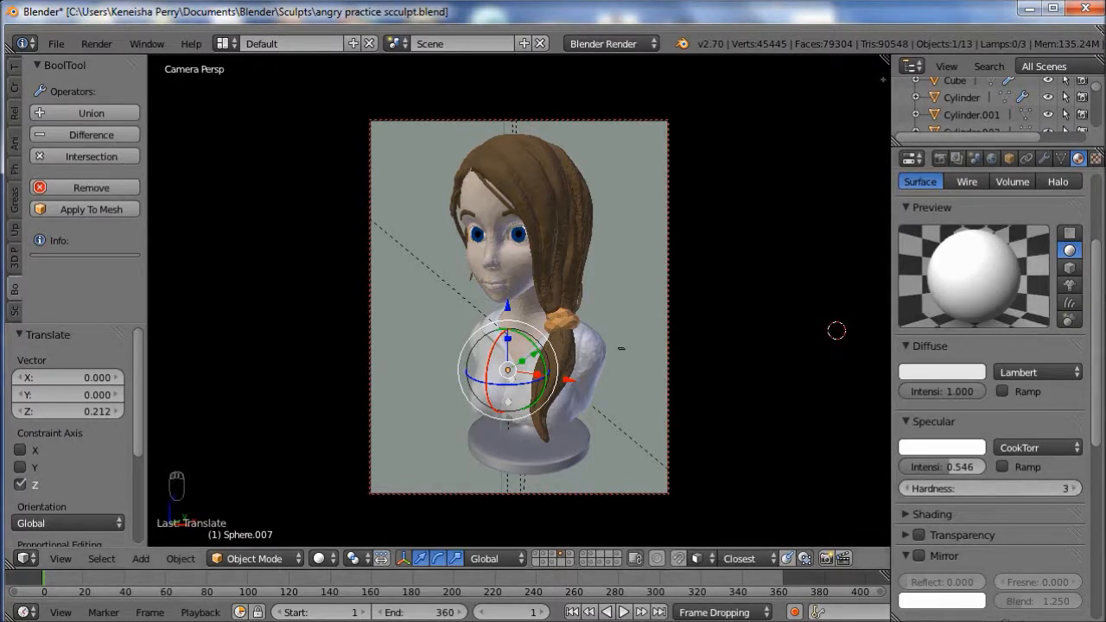
- Lower the white eye material's specular intensity to 0.383, comparing camera renders before and after the change
key("F12")
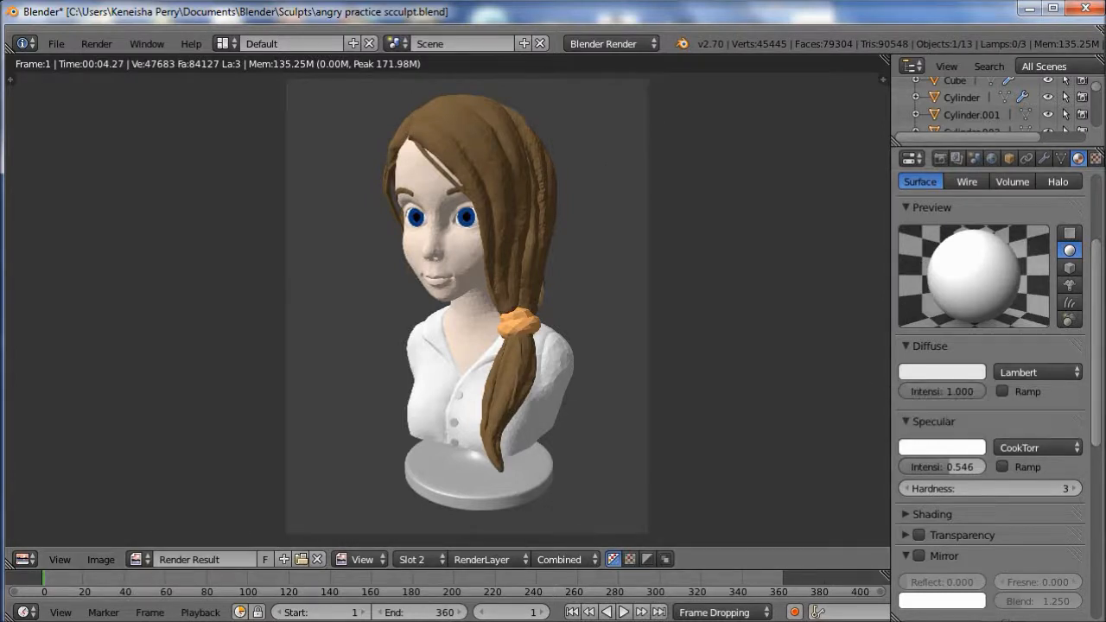
left_click_drag(951, 466, 916, 467)
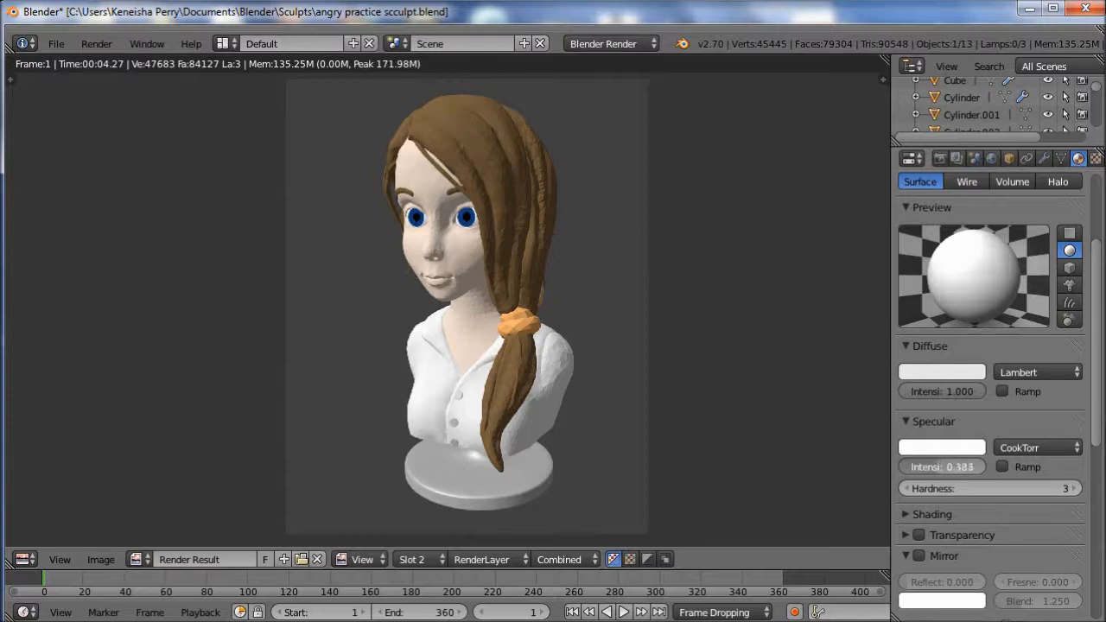
left_click(942, 371)
left_click_drag(971, 150, 971, 151)
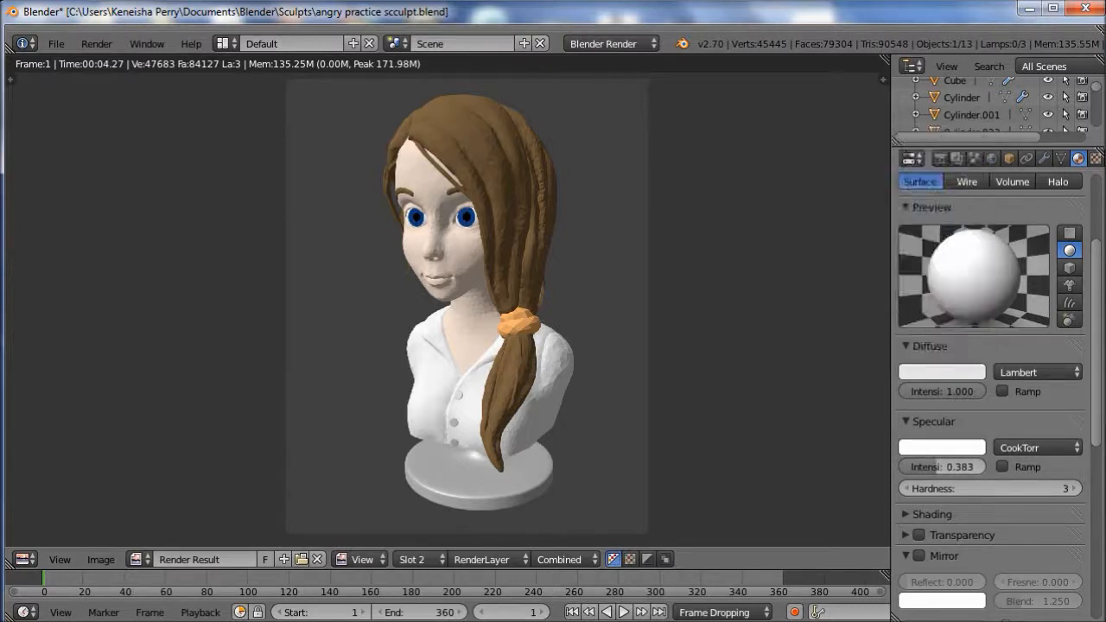
key("F12")
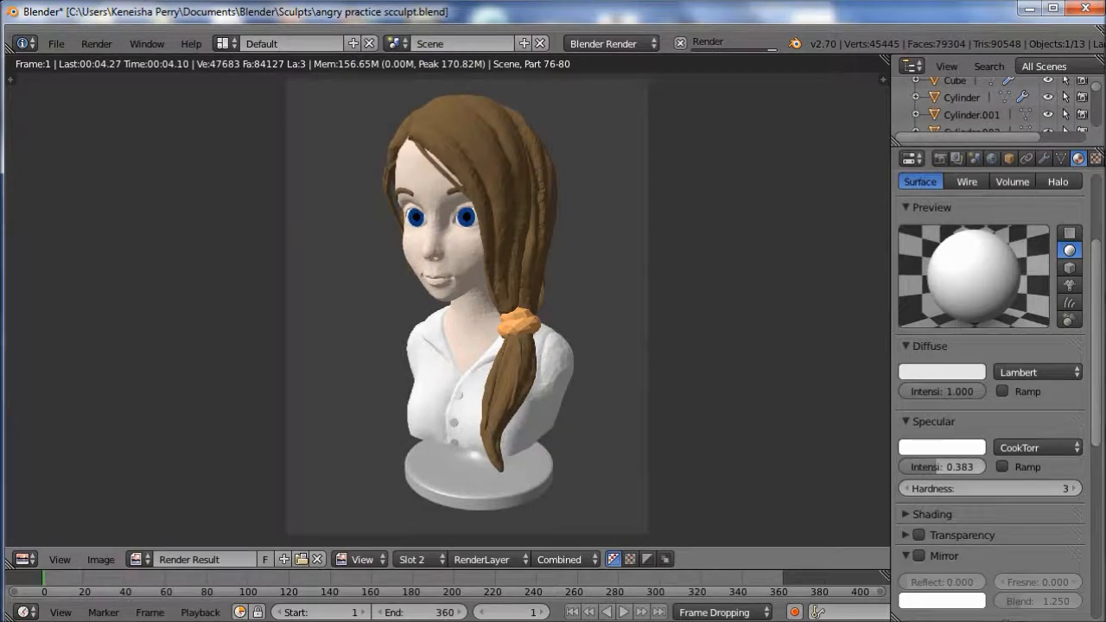
key("Escape")
key("KP_0")
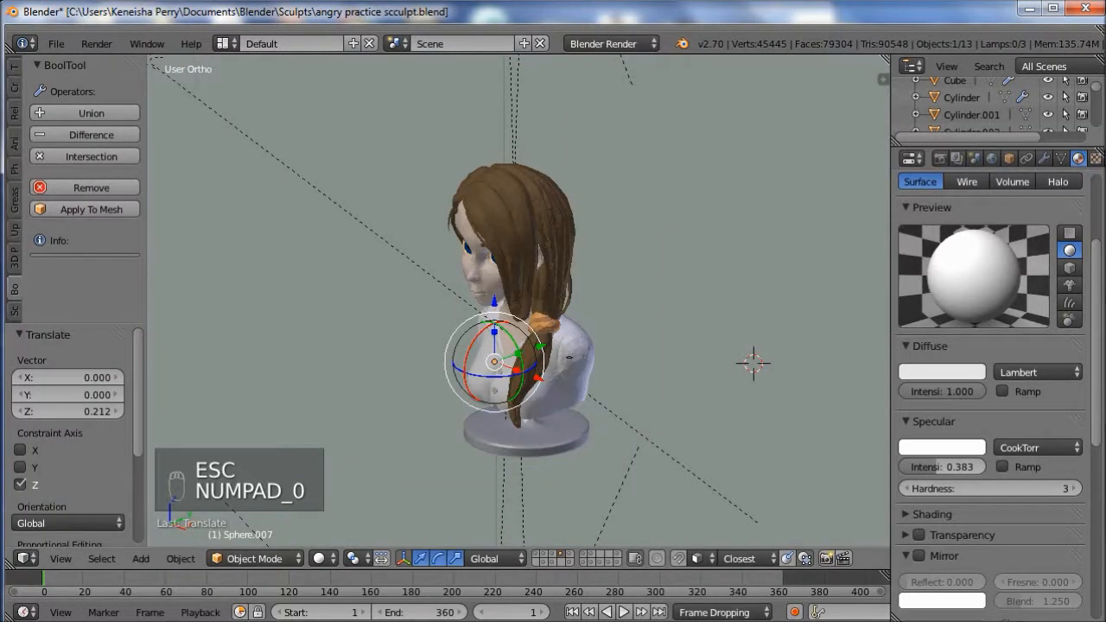
- Select the sun lamp in front of the bust and turn on its ray-traced shadows
scroll(989, 388, "down", 7)
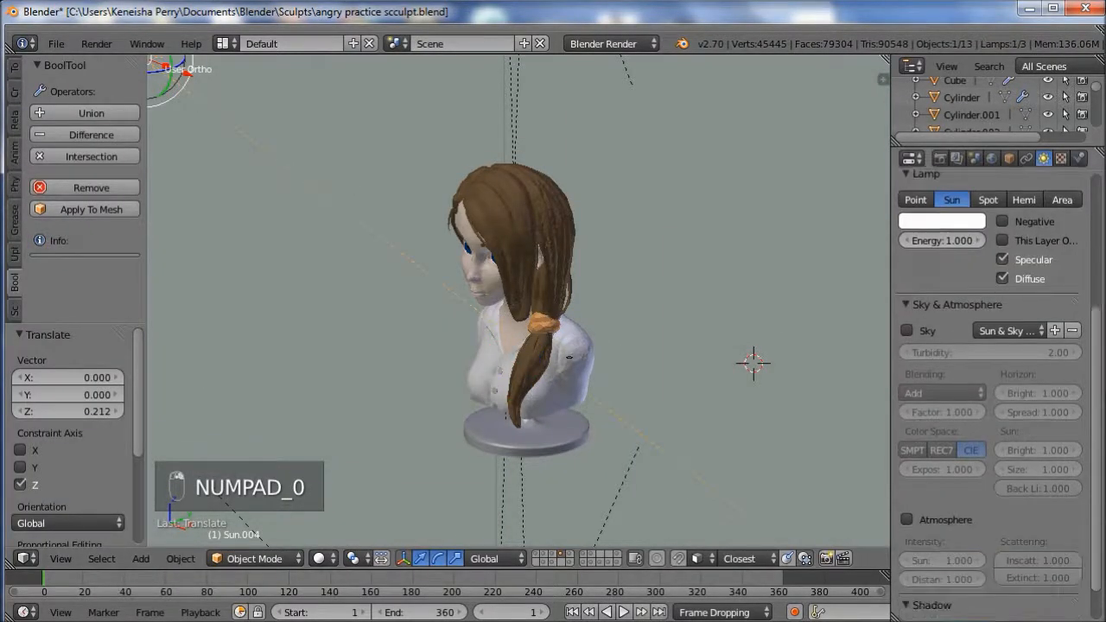
left_click(1036, 587)
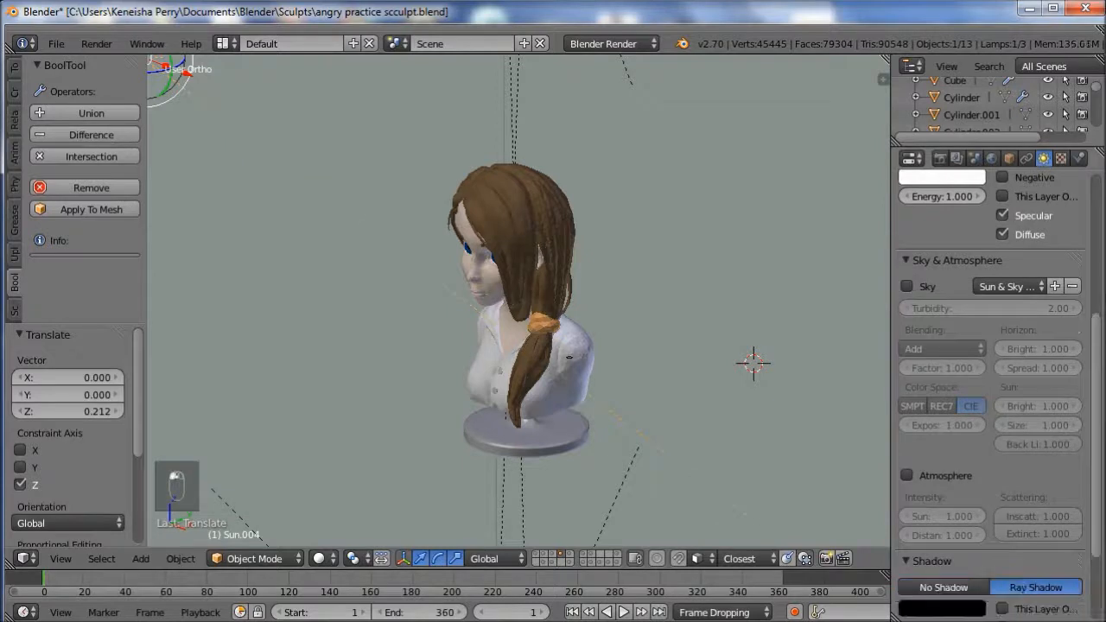
scroll(518, 303, "down", 2)
scroll(990, 394, "down", 4)
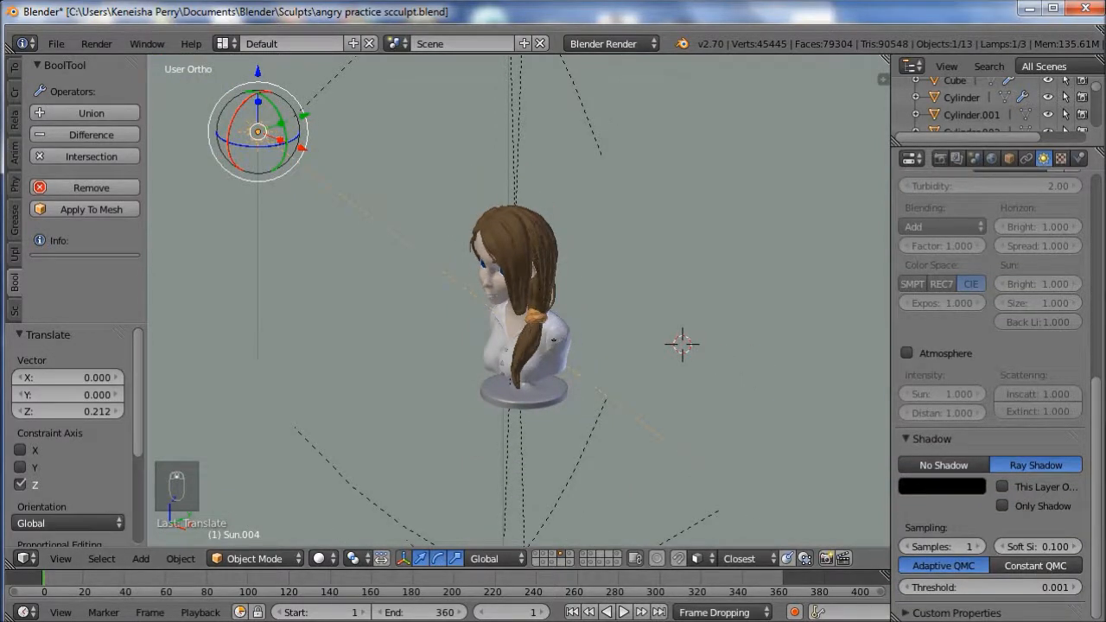
- Set the sun lamp's shadow soft size to 50 with 5 samples, and render from the camera view
left_click(1037, 546)
type("50")
key("Return")
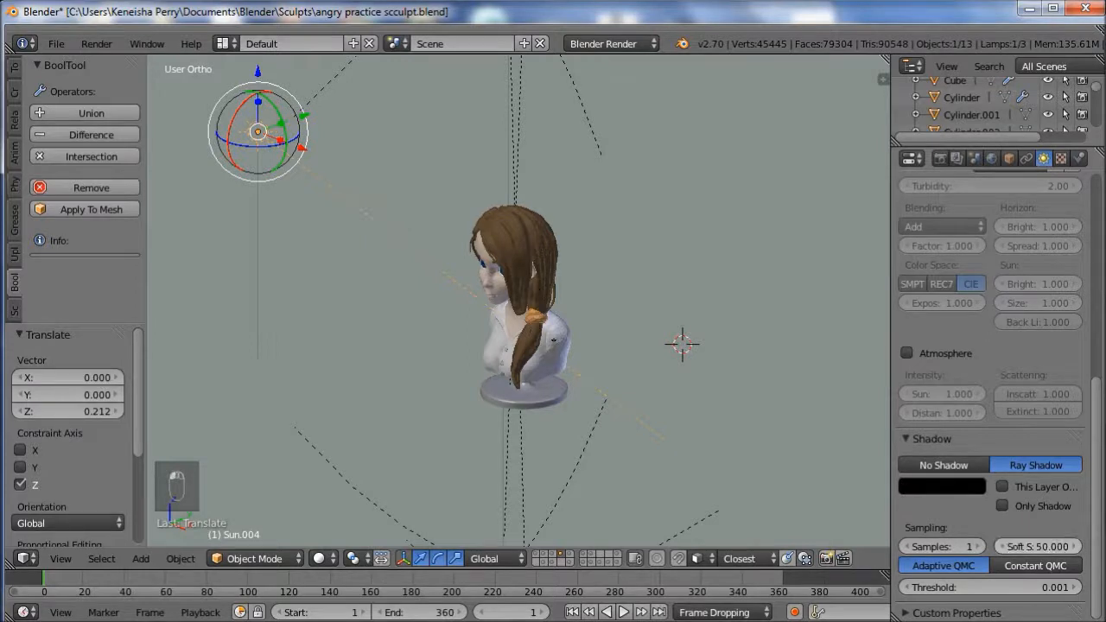
left_click(979, 546)
left_click(979, 546)
key("KP_0")
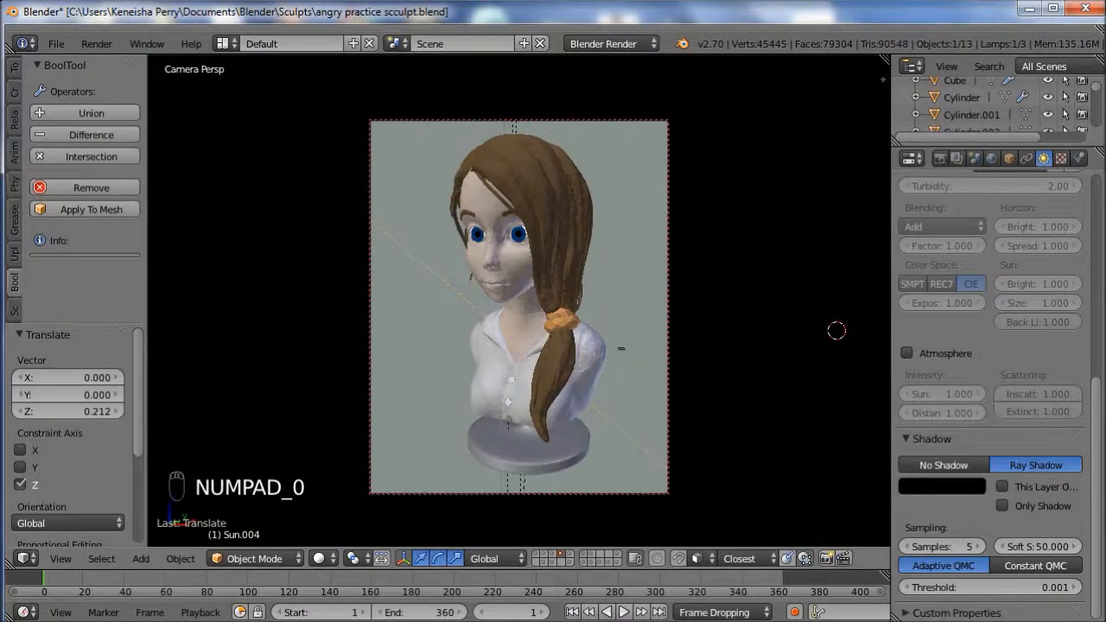
key("F12")
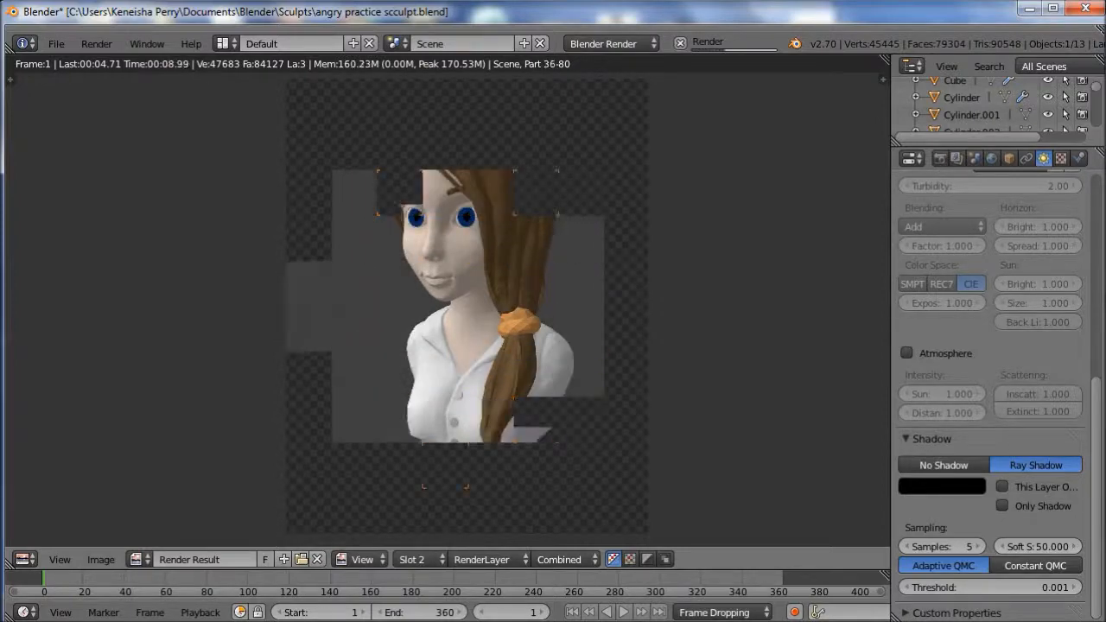
- Try a shadow soft size of 25 on the sun lamp in a test render
left_click(1037, 546)
type("25")
key("Return")
key("F12")
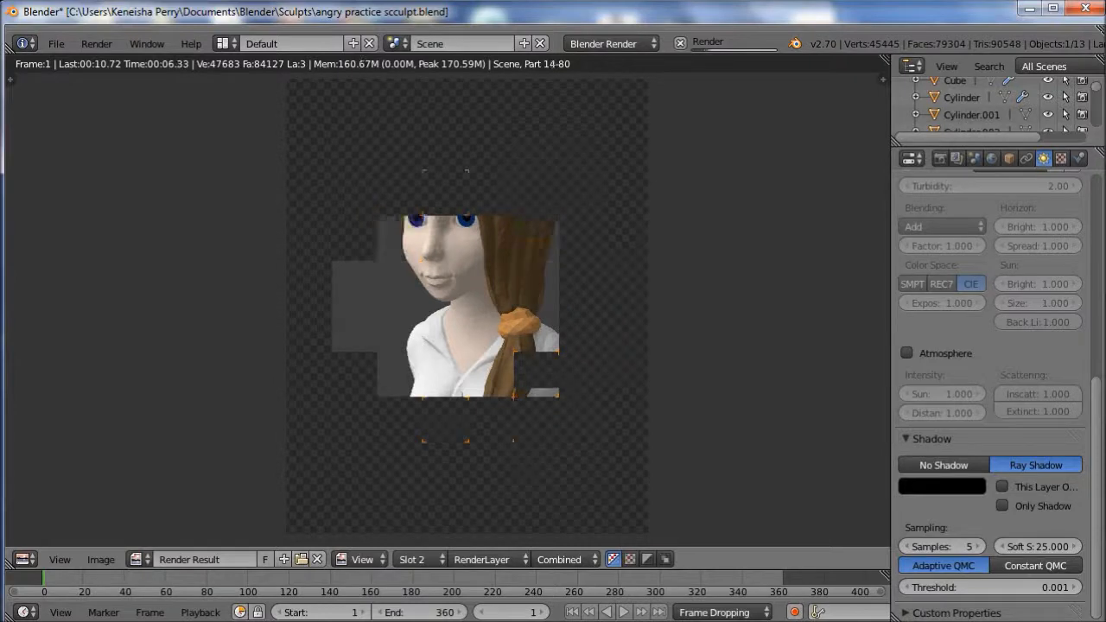
key("Escape")
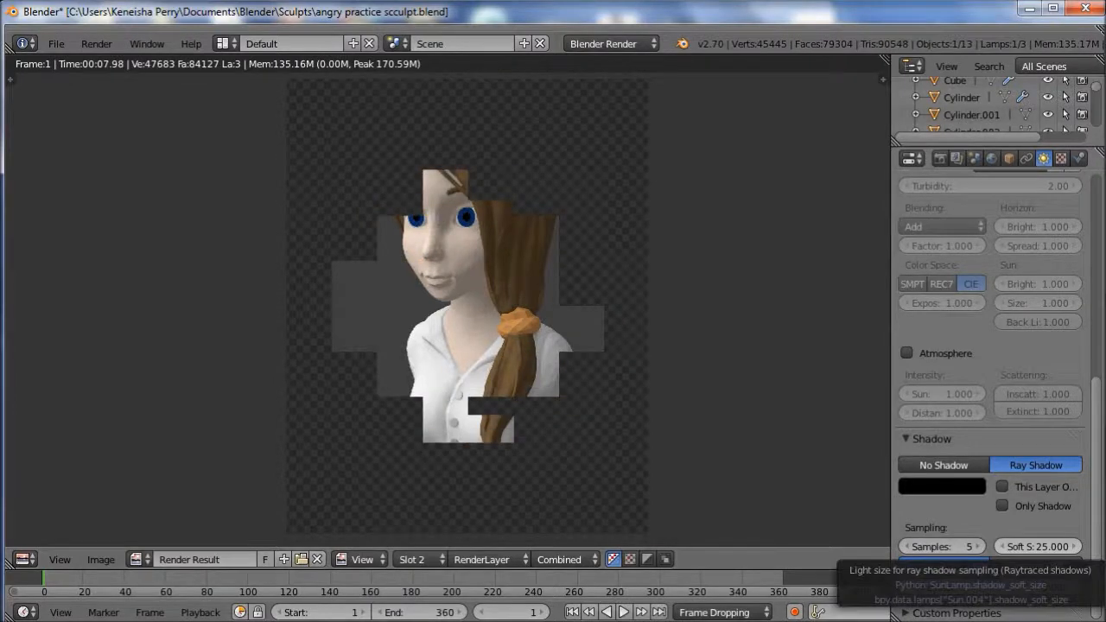
- Try a shadow soft size of 1 on the sun lamp in a test render
left_click(1037, 547)
type("1")
key("Return")
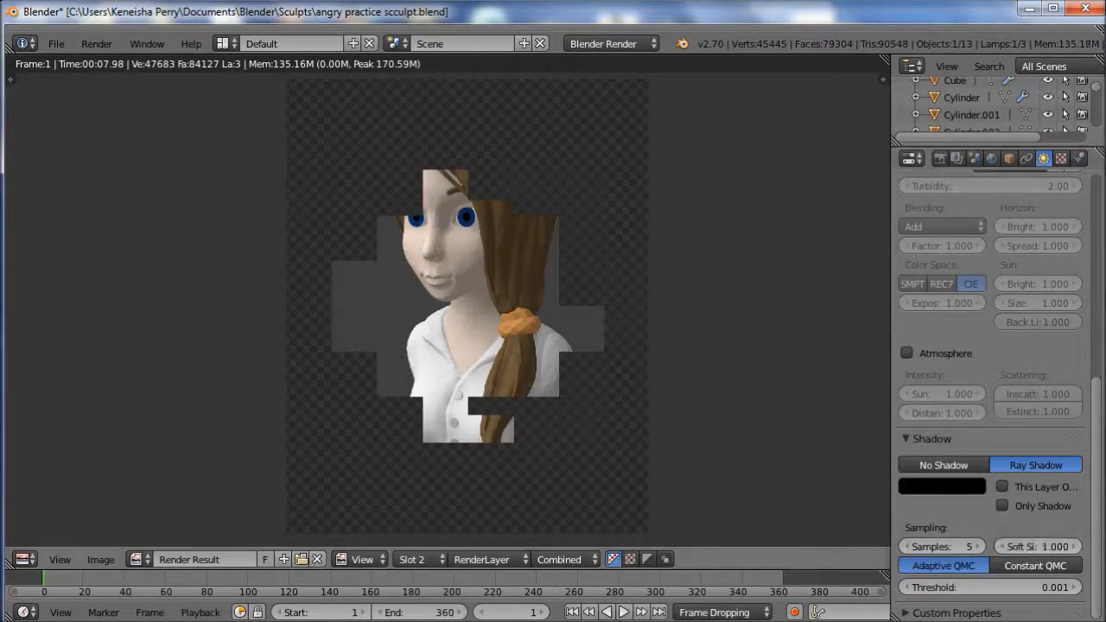
key("F12")
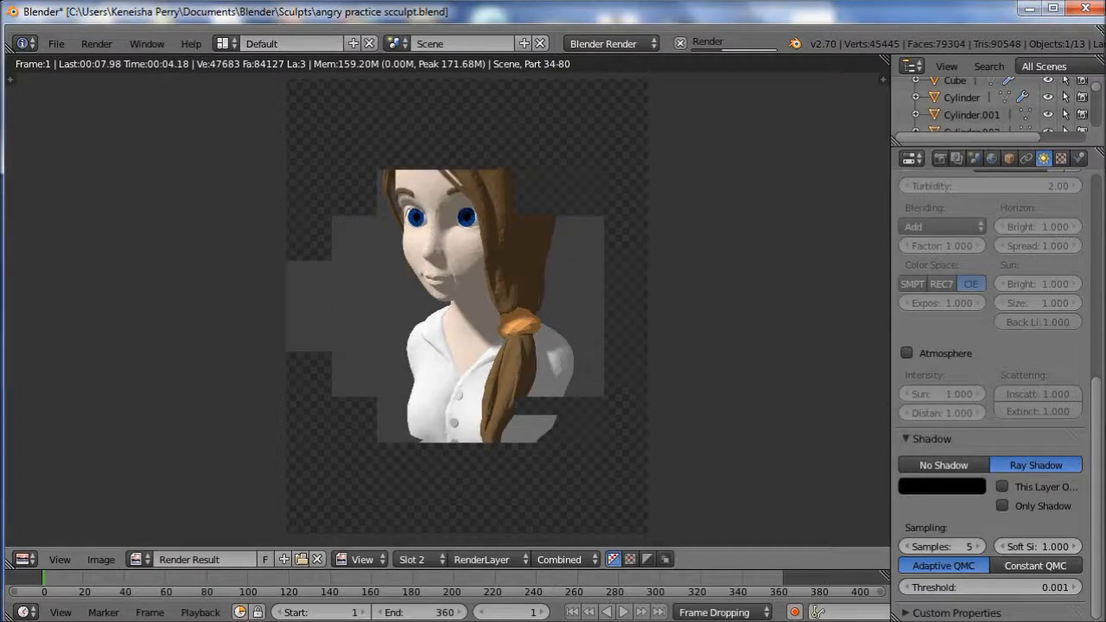
key("Escape")
- Try a shadow soft size of 5 on the sun lamp in a test render
left_click(1037, 547)
type("5")
key("Return")
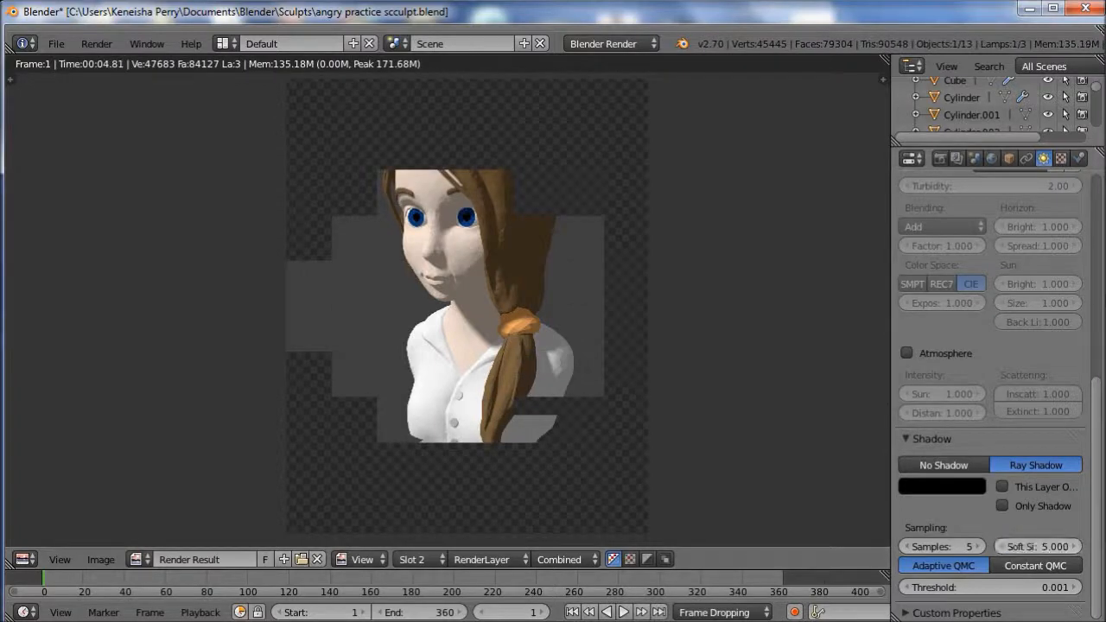
key("F12")
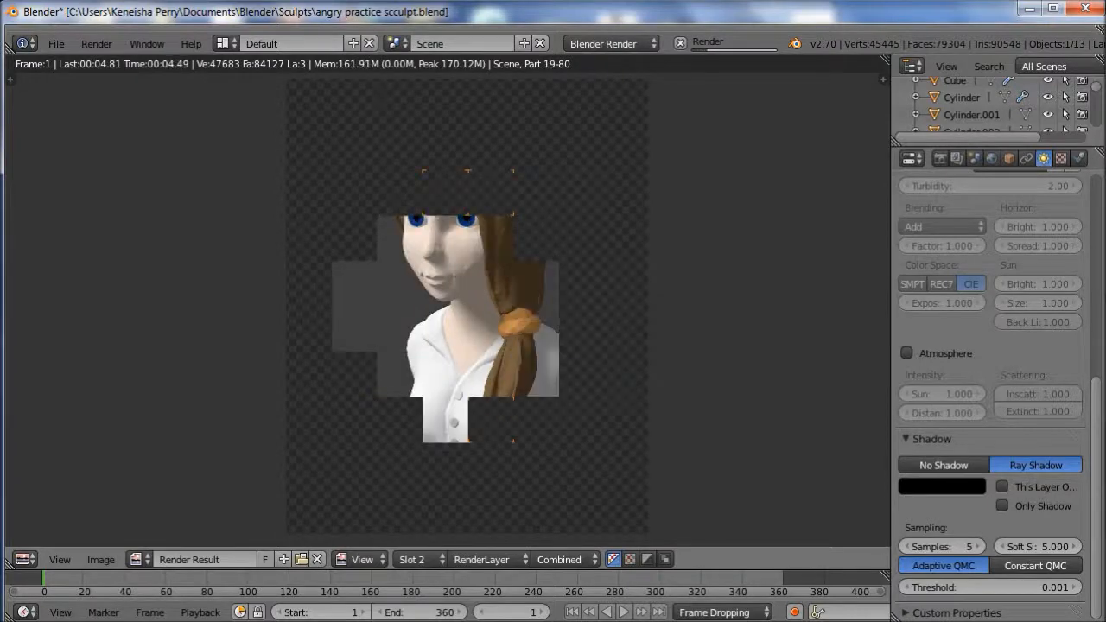
key("Escape")
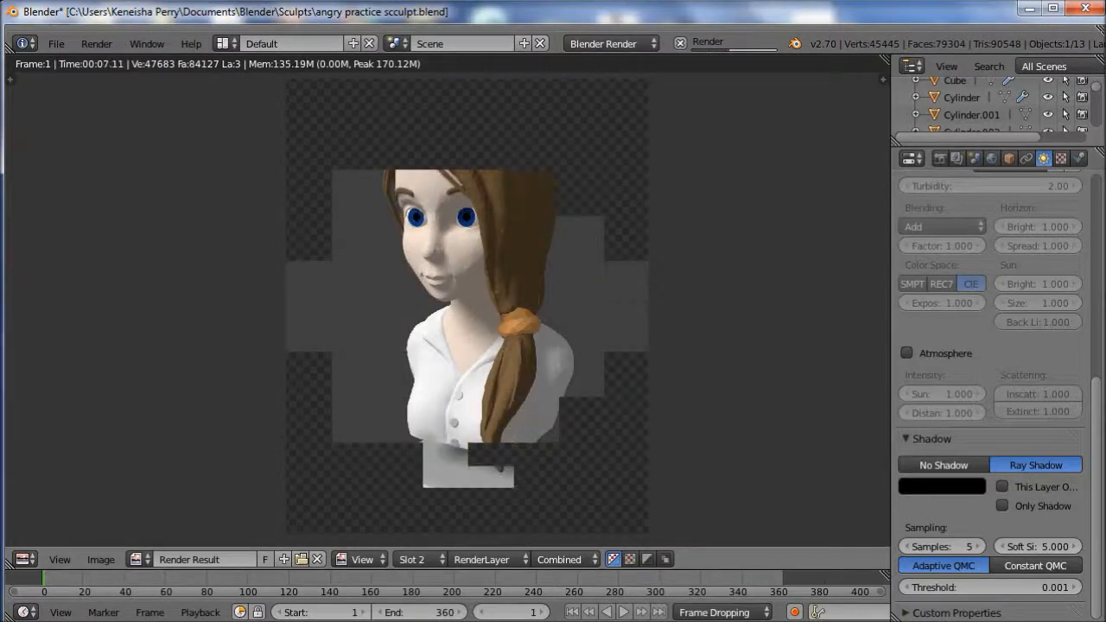
- Lighten the sun's shadow colour to RGB 0.033 with a soft size of 10, and check the result in a full render
left_click(941, 487)
left_click_drag(971, 379, 971, 354)
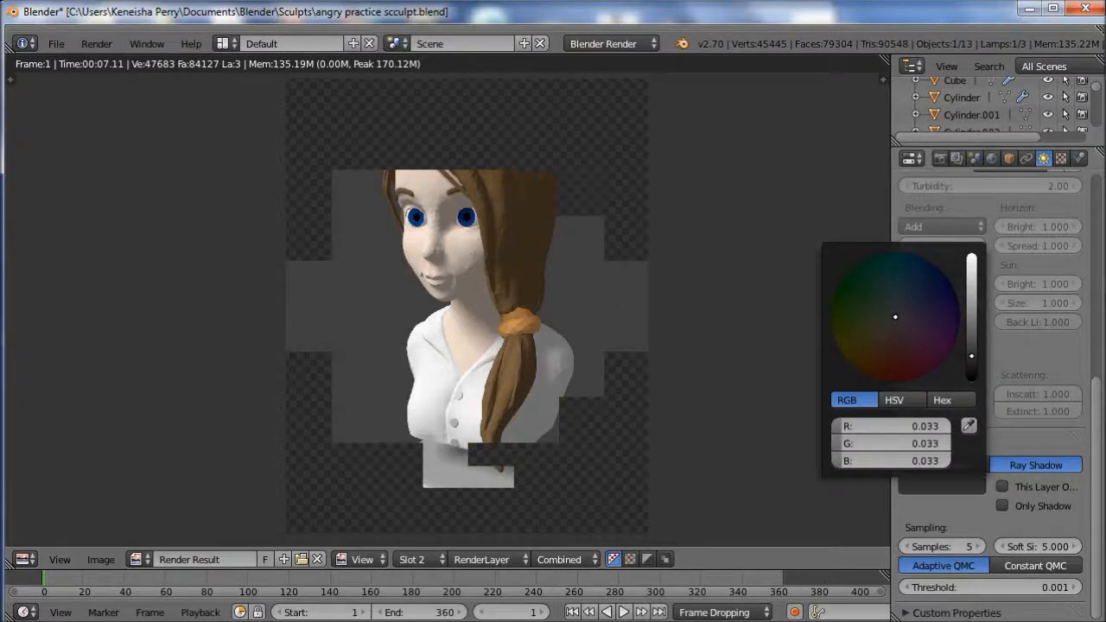
left_click(1037, 546)
type("10")
key("Return")
key("F12")
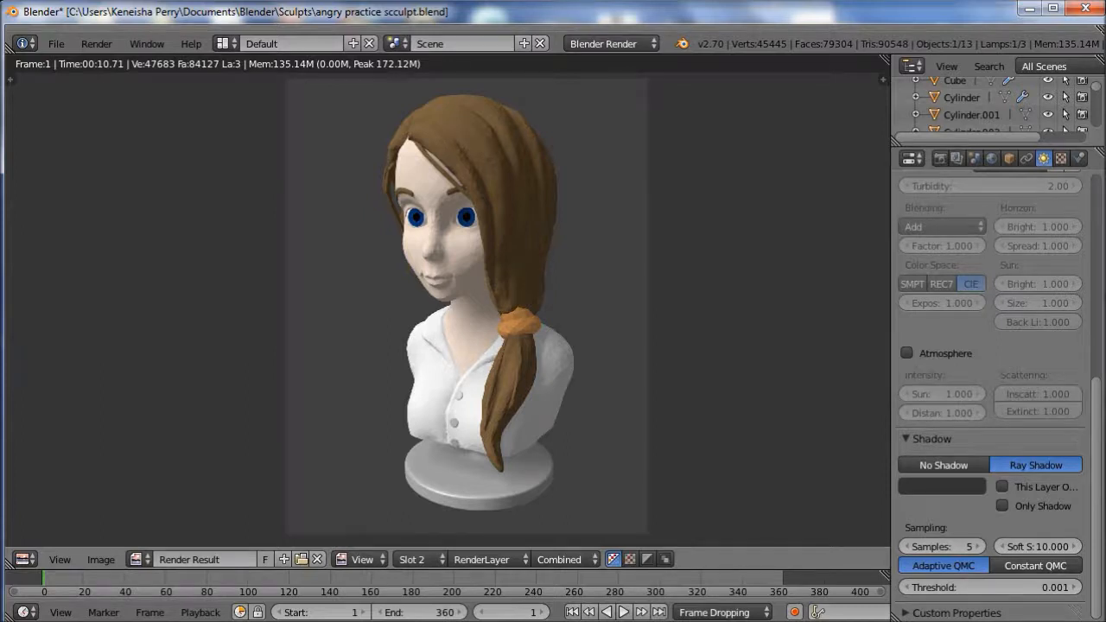
key("Escape")
key("KP_0")
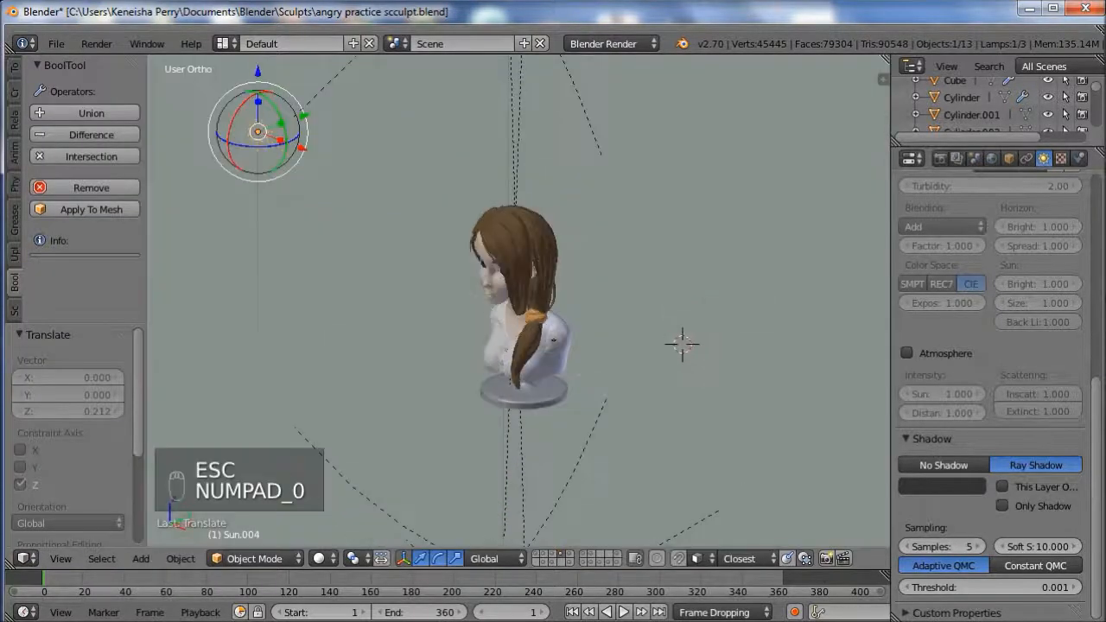
- In top view, duplicate the sun lamp about 14.8 in X and 16.8 in Y, and rotate the copy about -144° toward the bust
key("KP_7")
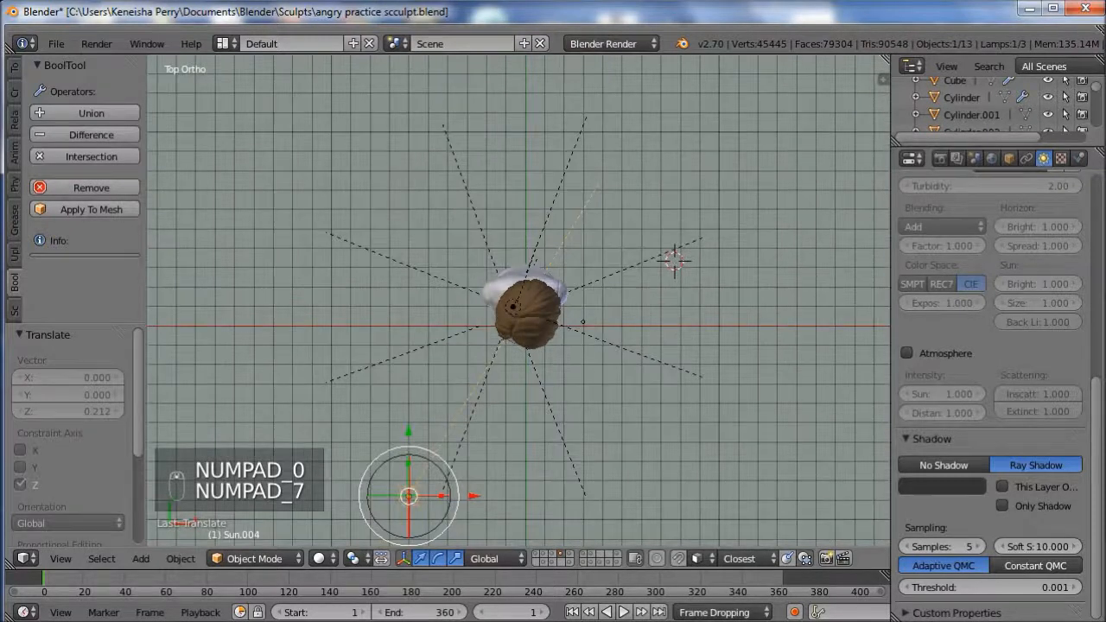
key("shift+d")
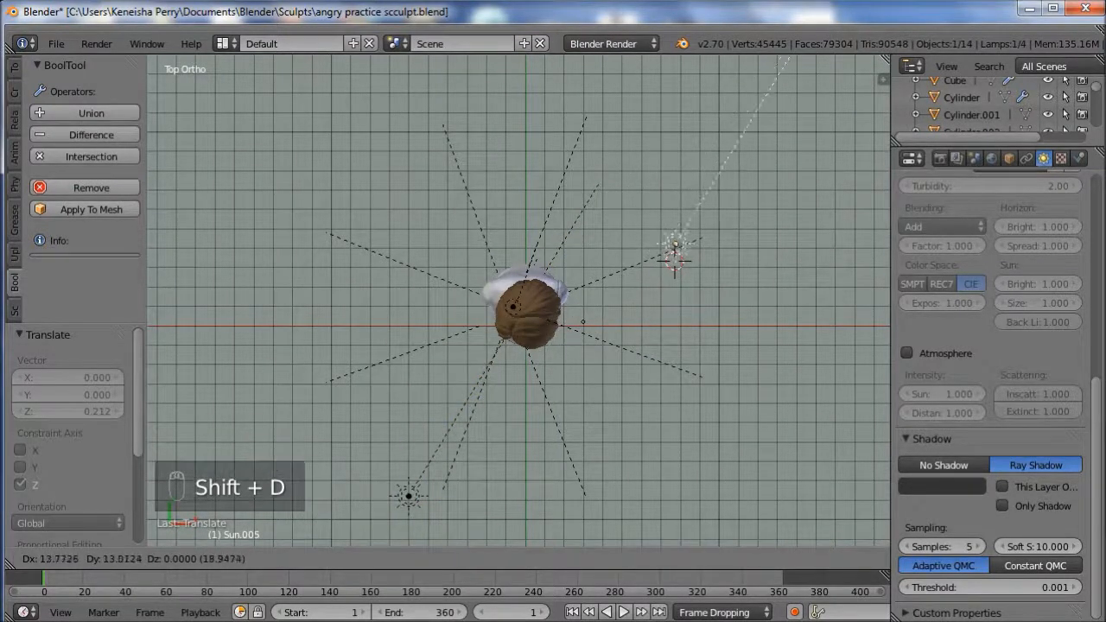
left_click(697, 169)
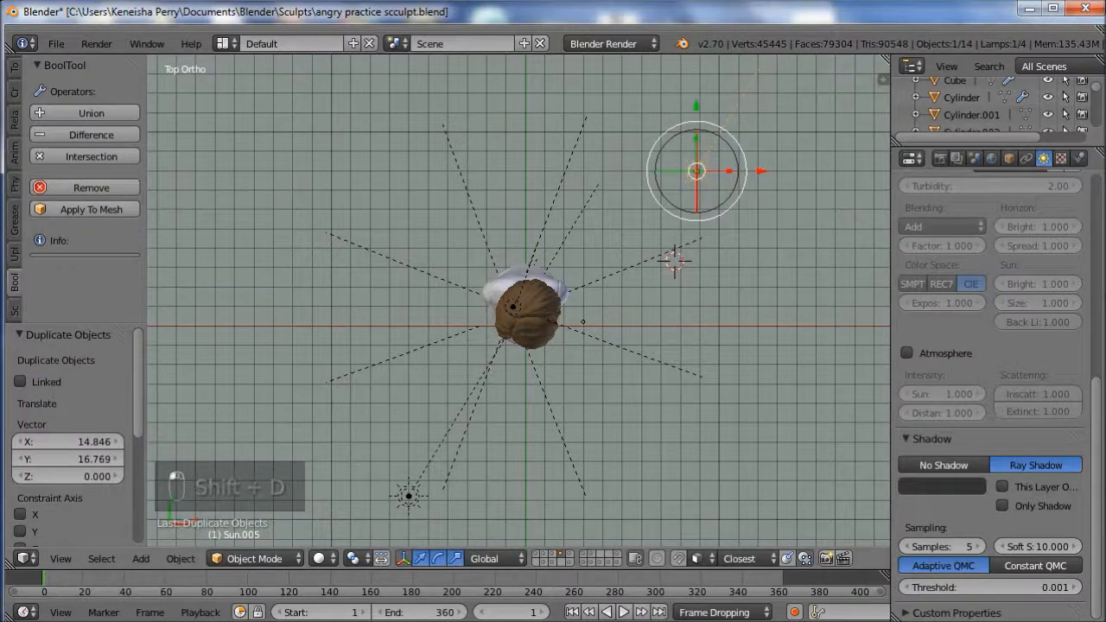
key("r")
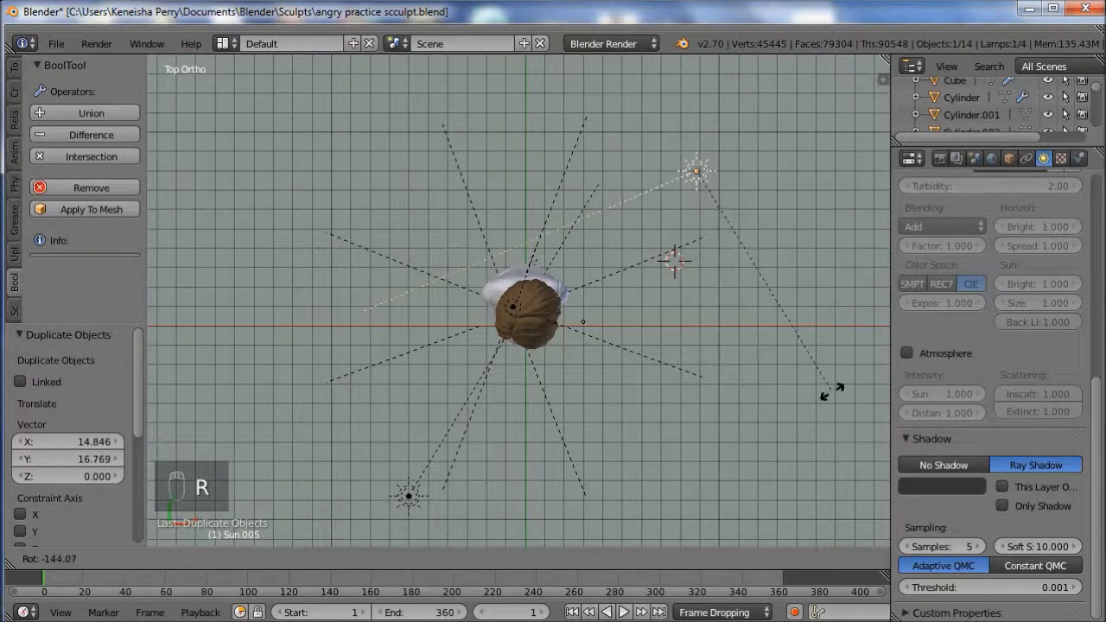
left_click(835, 388)
- Shift the duplicated sun lamp about 1.34 in X and -1.52 in Y, keeping it shown in the scene
key("h")
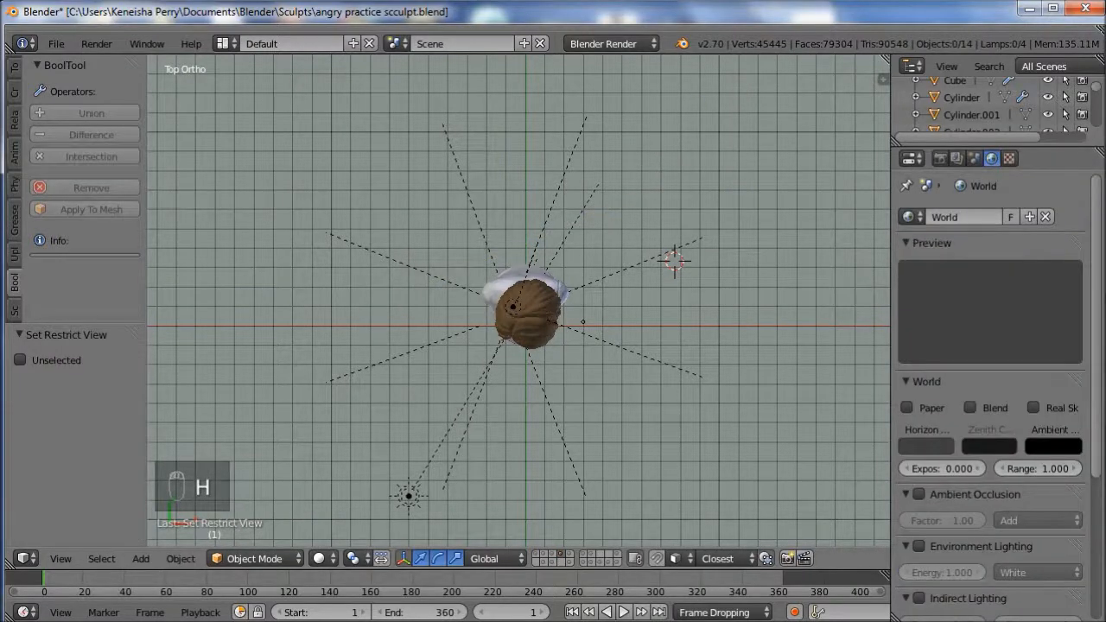
key("alt+h")
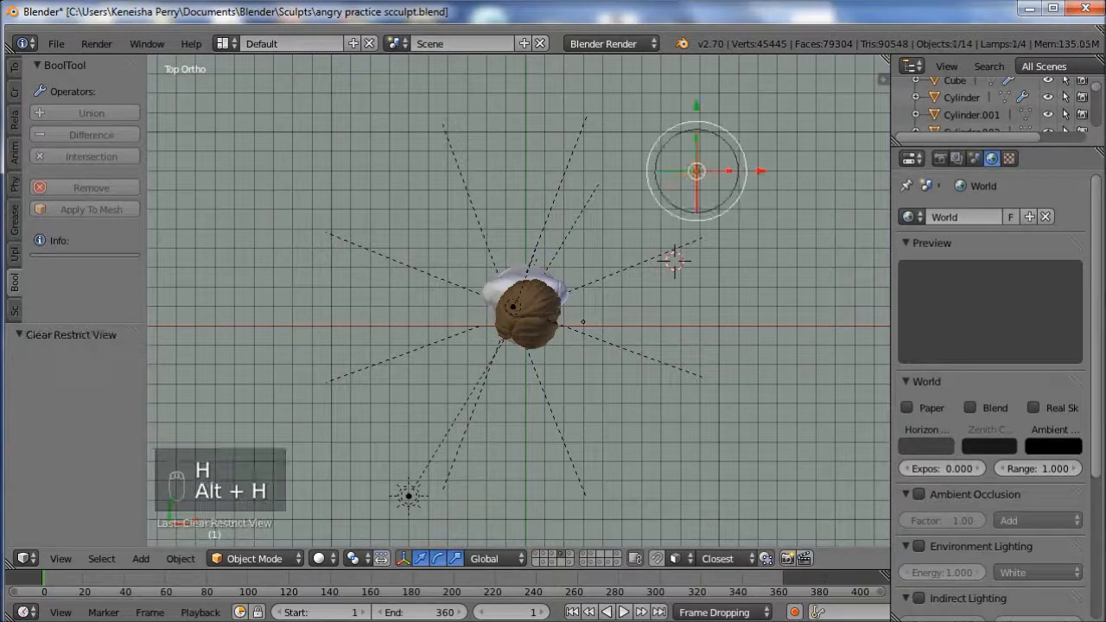
key("g")
left_click(674, 259)
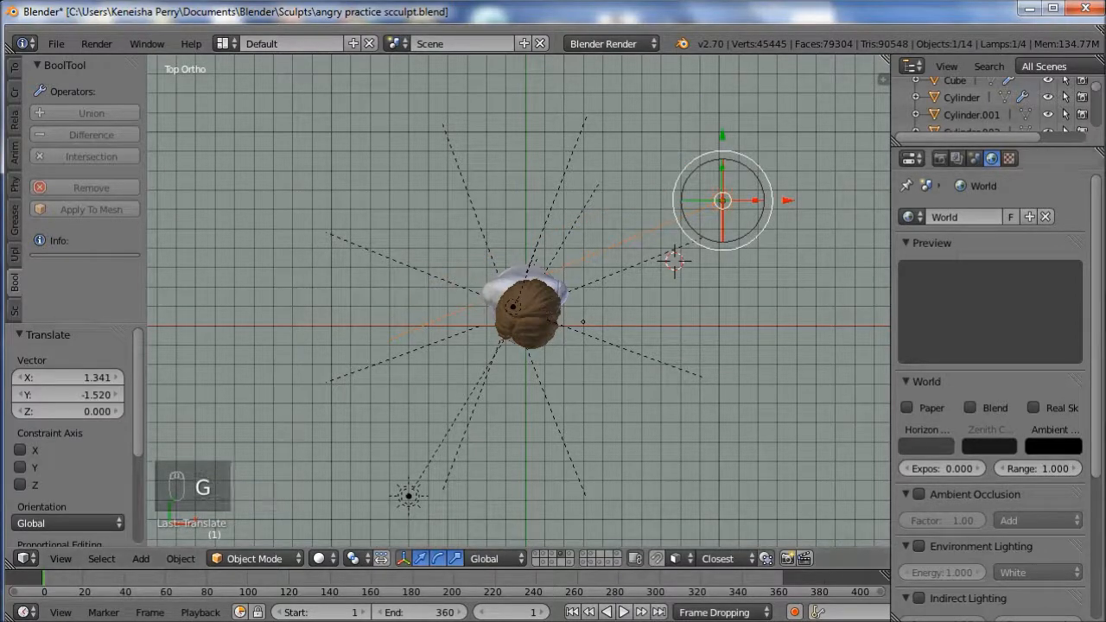
- Turn off shadows on the duplicated sun, set its energy to 0.7, and render from the camera view
right_click(722, 200)
scroll(992, 389, "up", 4)
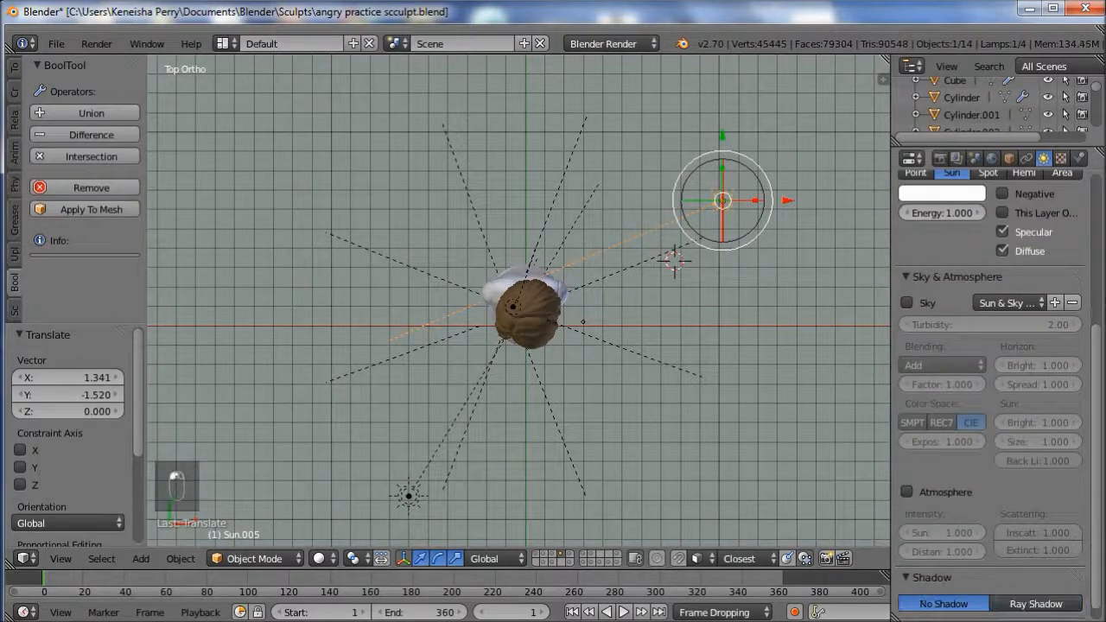
scroll(992, 389, "up", 5)
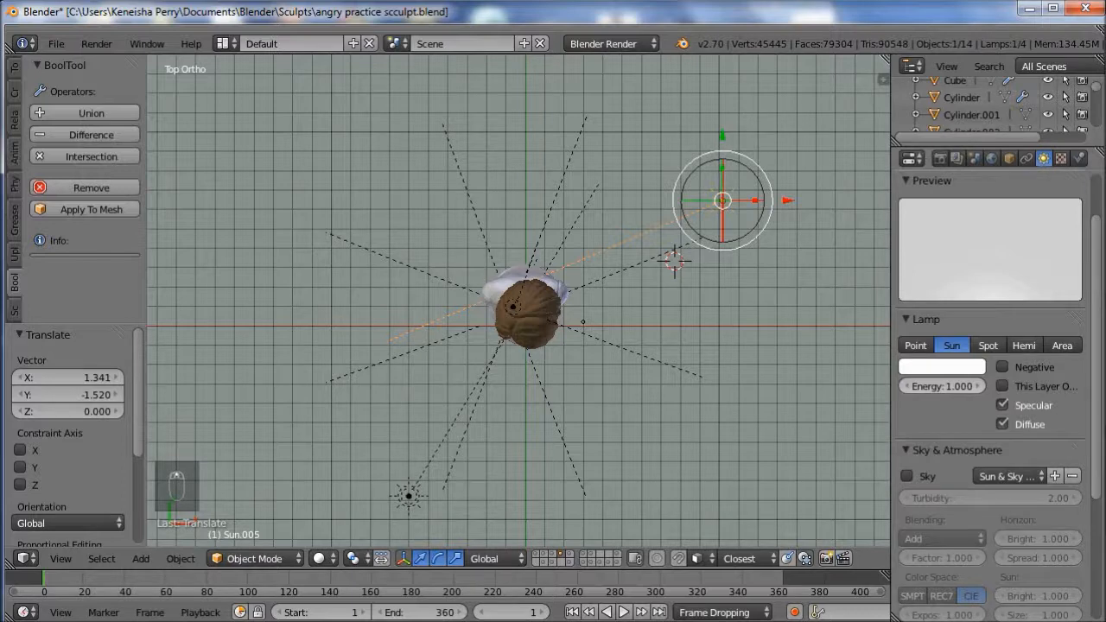
left_click(942, 386)
type("0.7")
key("Return")
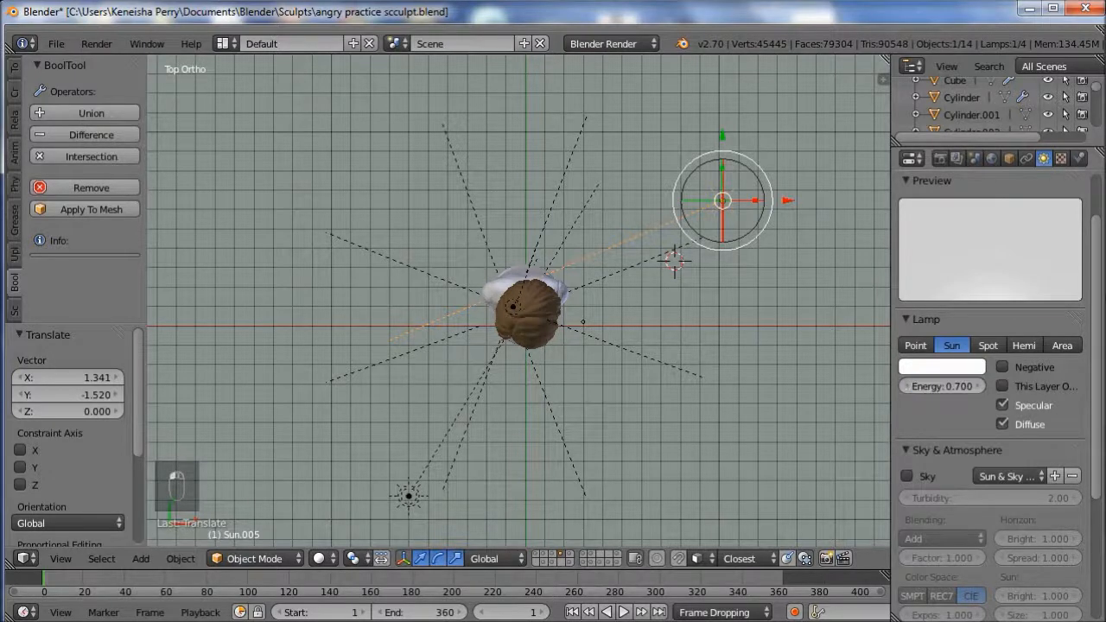
key("KP_0")
key("F12")
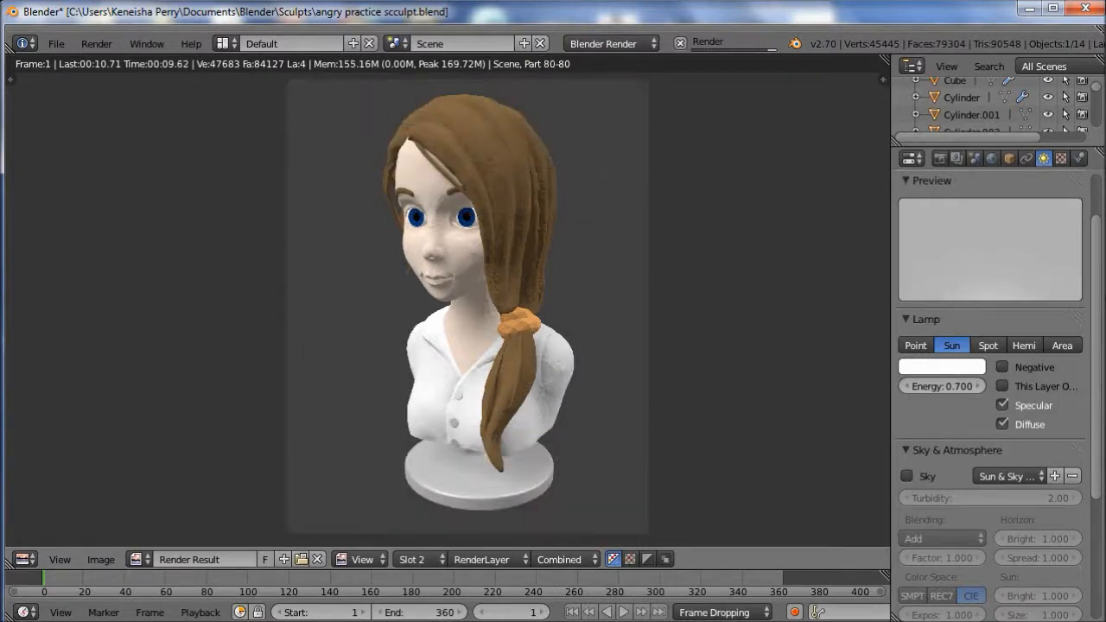
- Raise the duplicated sun's energy to 1.5, test it in a render, and close the render
left_click(942, 386)
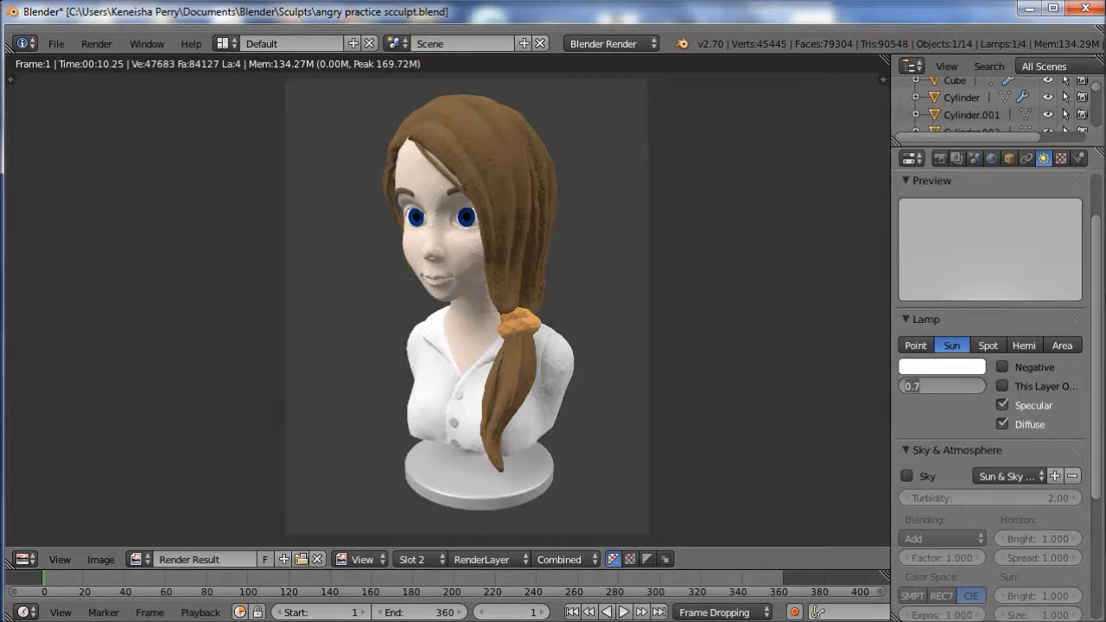
type("1.5")
key("Return")
key("F12")
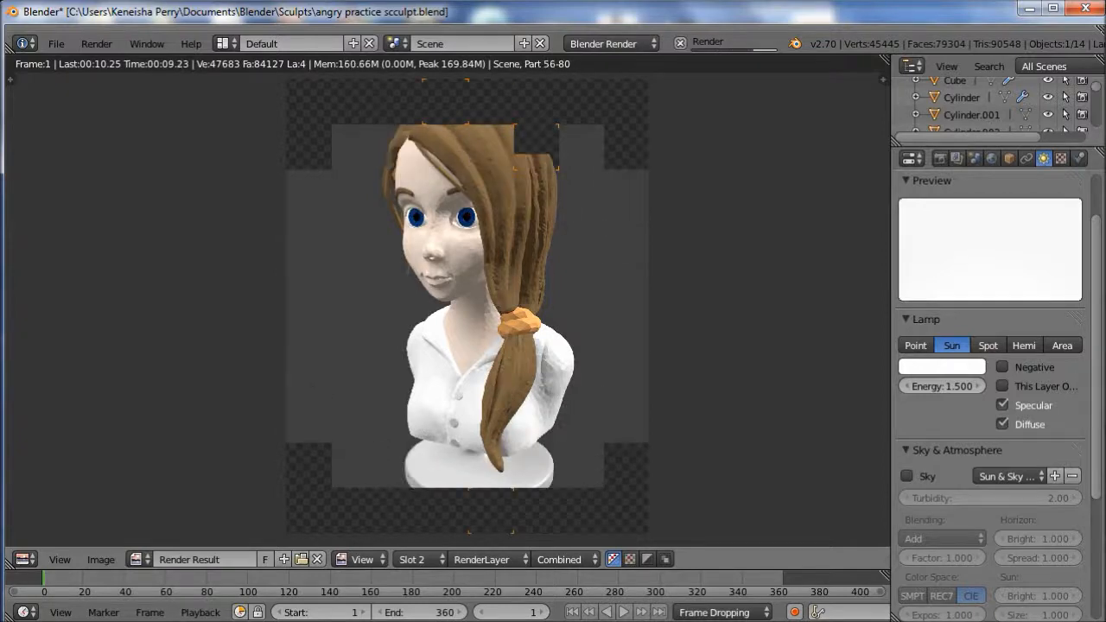
key("Escape")
- Set the hair material's specular intensity to 0.120 and render the bust again
right_click(562, 259)
left_click_drag(938, 441, 956, 442)
key("F12")
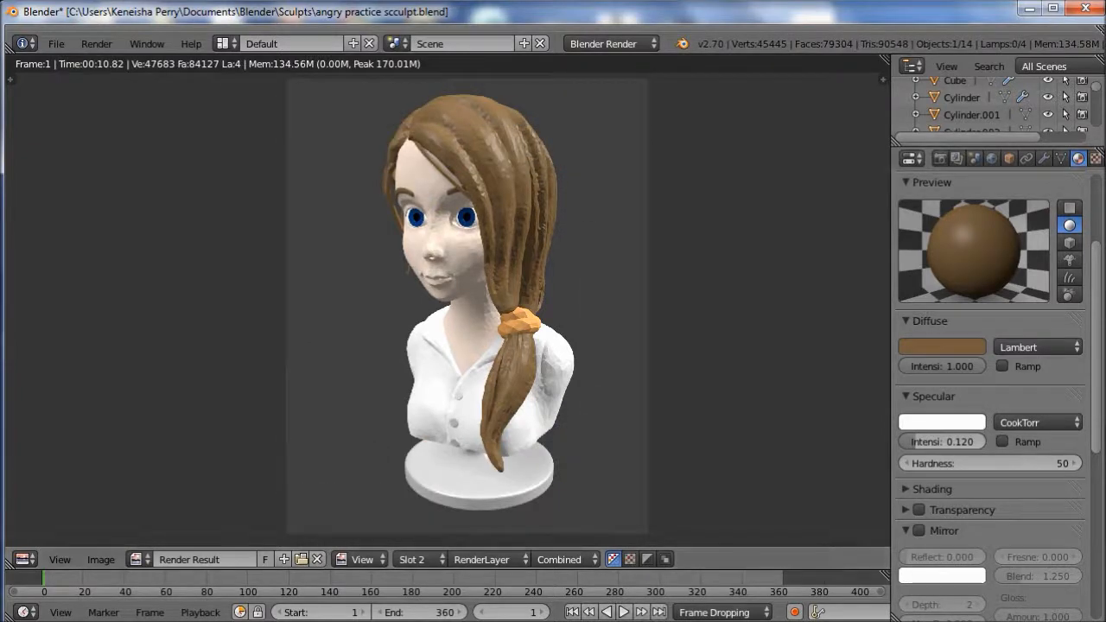
- Set the hair material's specular intensity to 0.065 and its hardness to 6, and close the render
left_click_drag(946, 441, 906, 463)
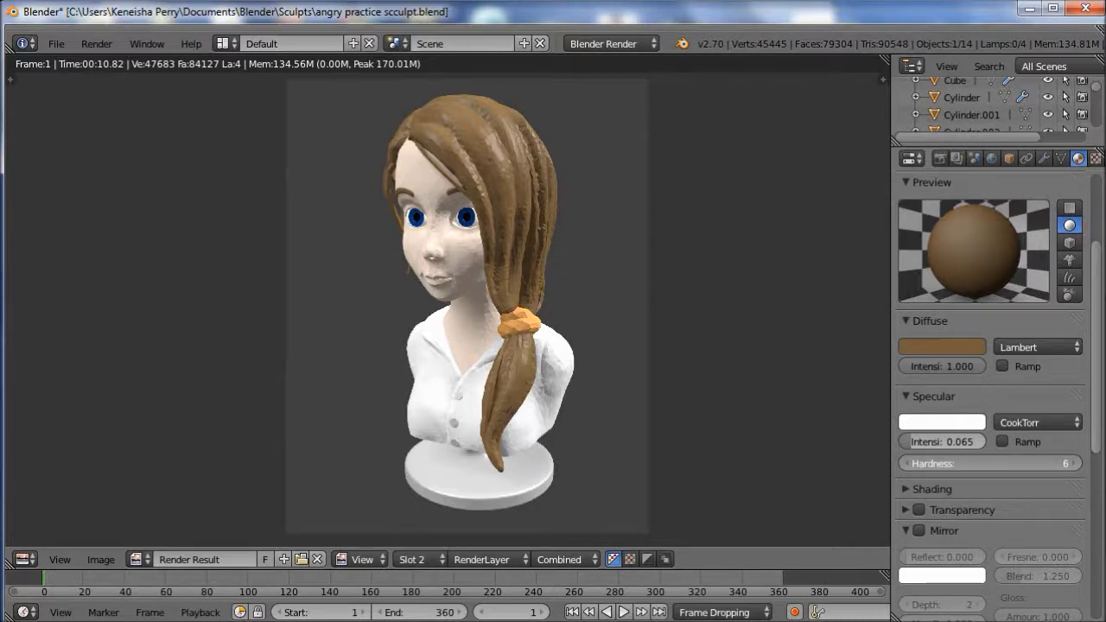
key("Escape")
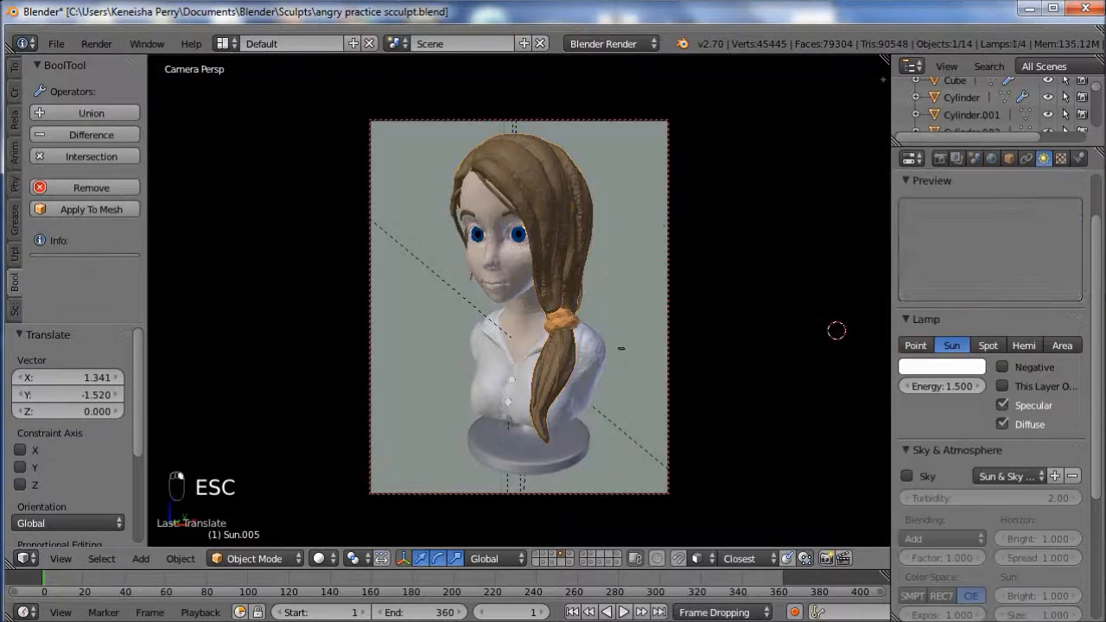
- Lower the duplicated sun's energy to 1 and check the face and hair up close in a new camera render
left_click(942, 386)
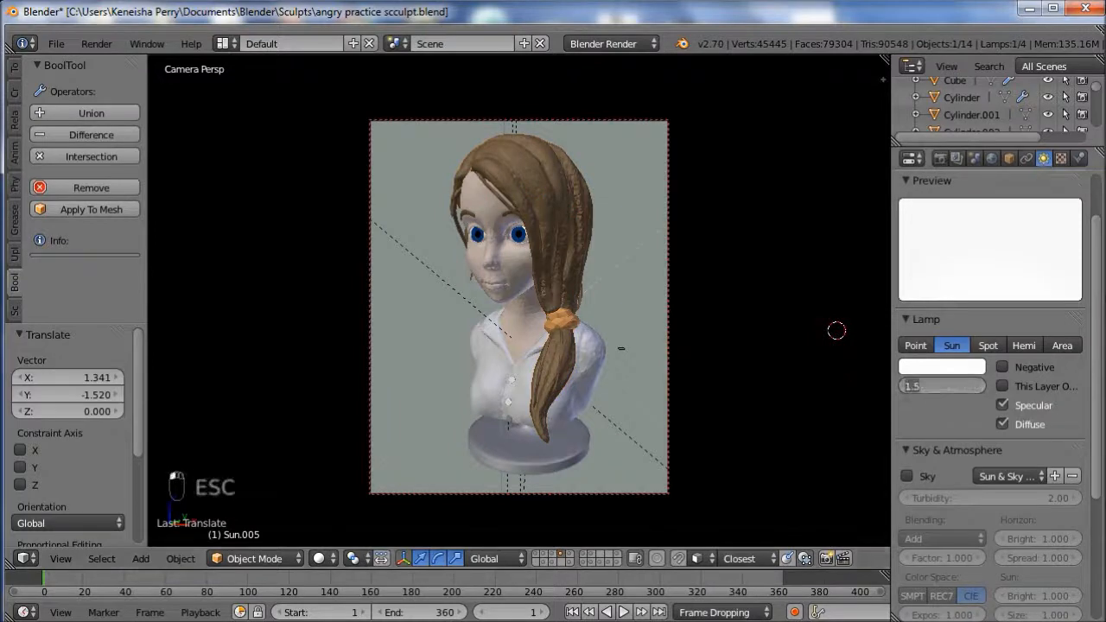
type("1")
key("Return")
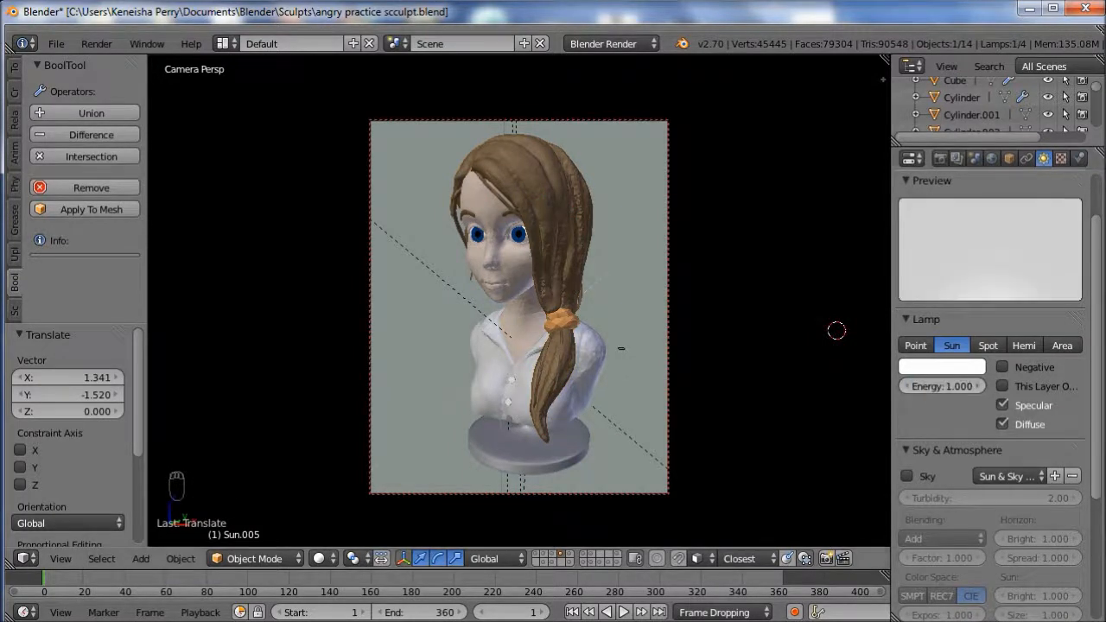
key("F12")
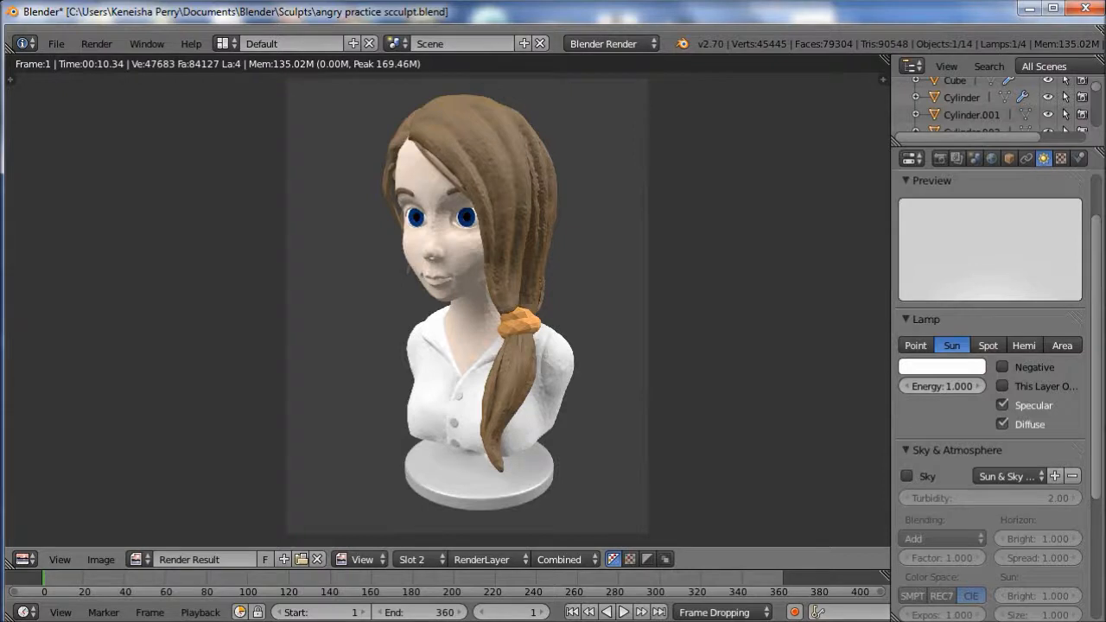
scroll(447, 302, "up", 4)
middle_click_drag(448, 259, 430, 489)
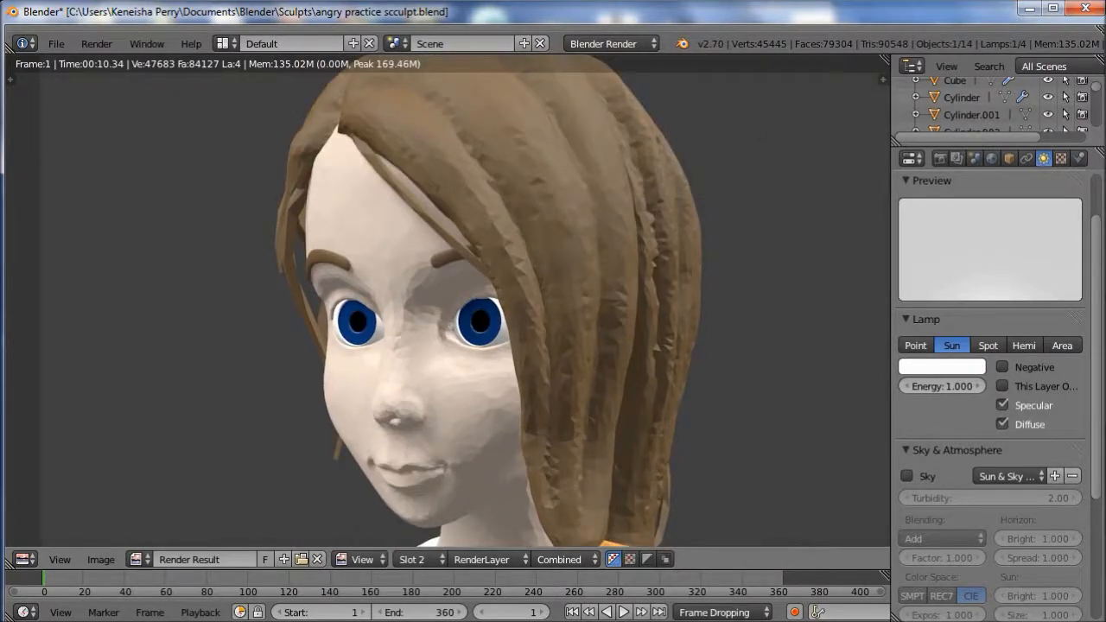
scroll(449, 303, "down", 5)
middle_click_drag(450, 345, 458, 292)
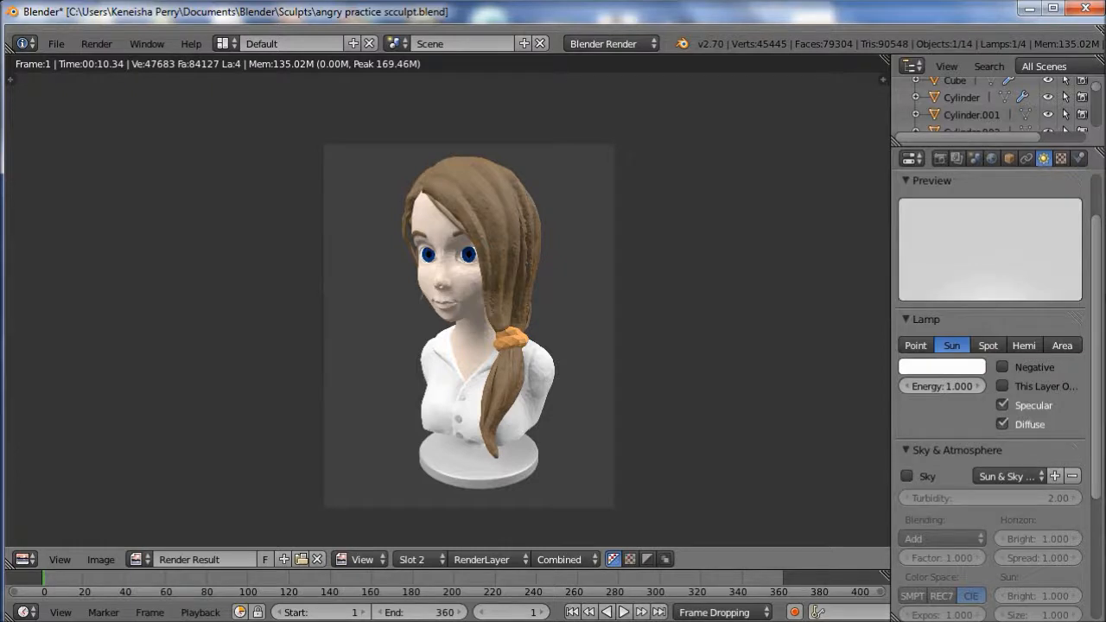
key("Escape")
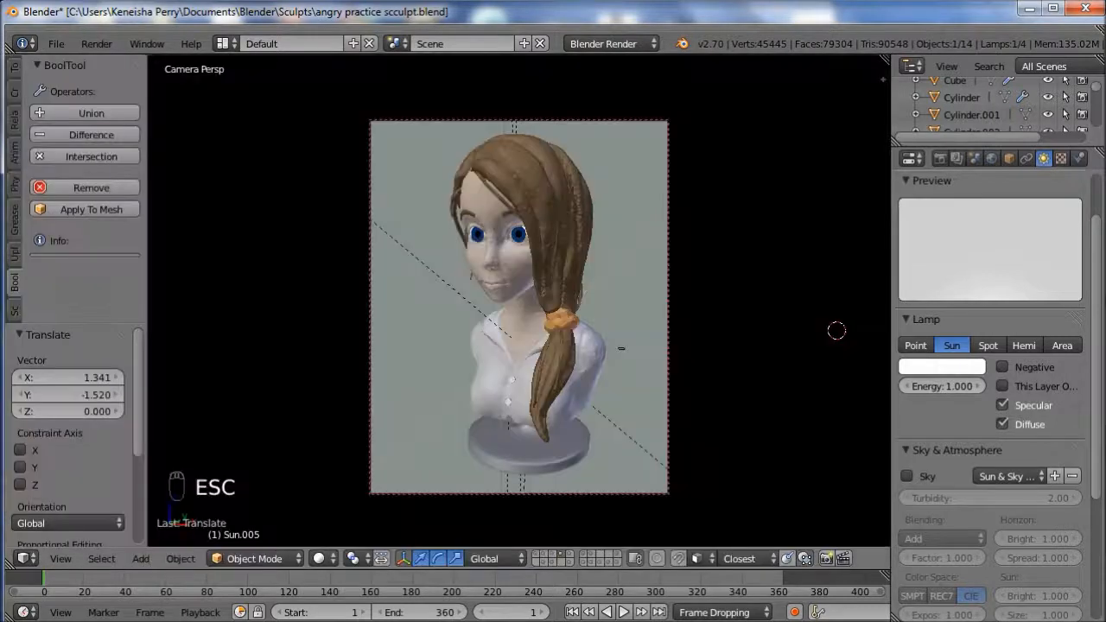
- Save the bust scene over the existing file angry practice scculpt.blend
key("ctrl+s")
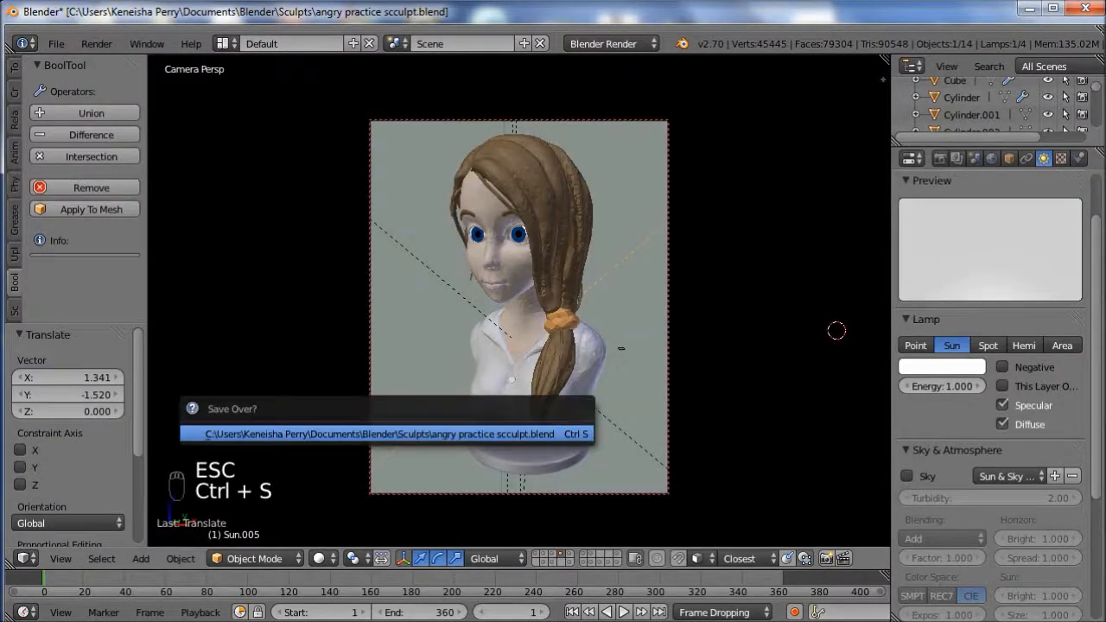
key("Return")
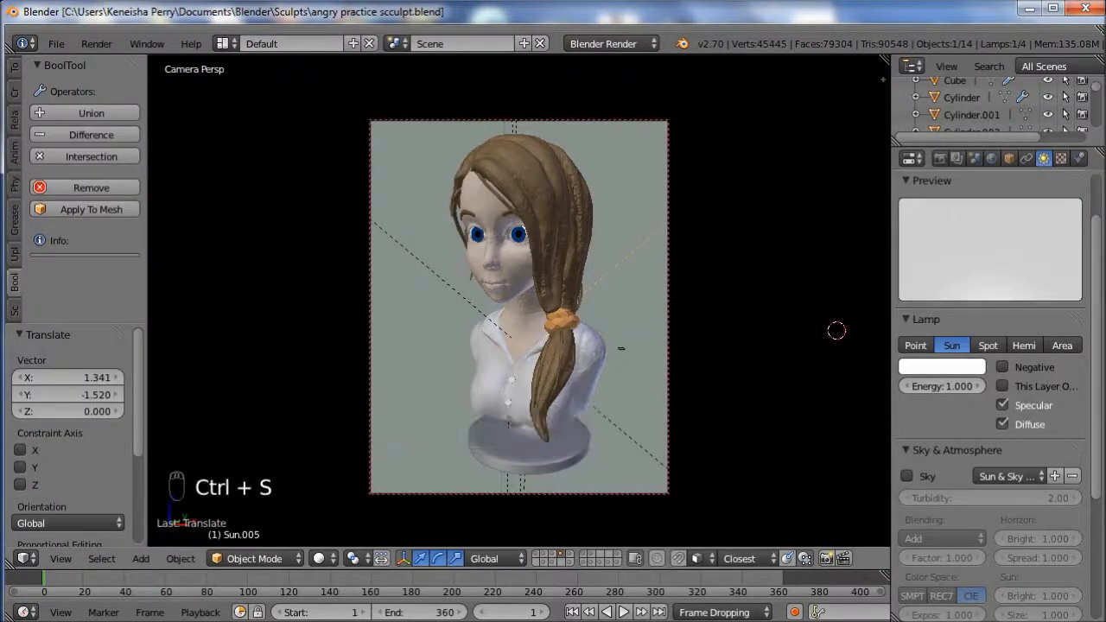
- Switch to Audacity and stop the running audio recording
mouse_move(398, 619)
left_click(398, 562)
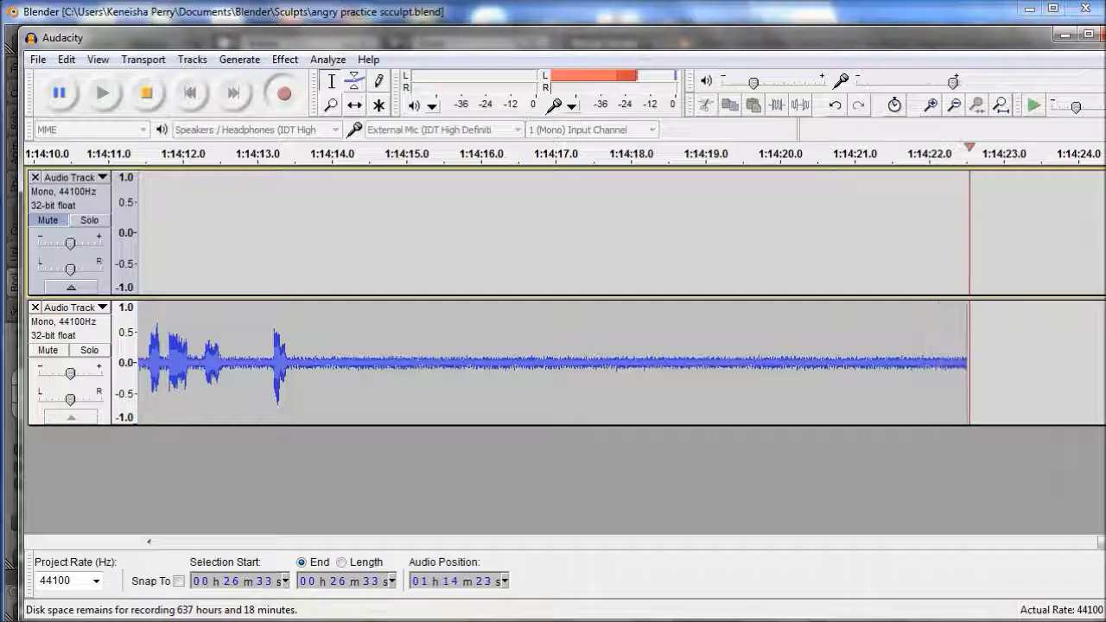
left_click(146, 94)
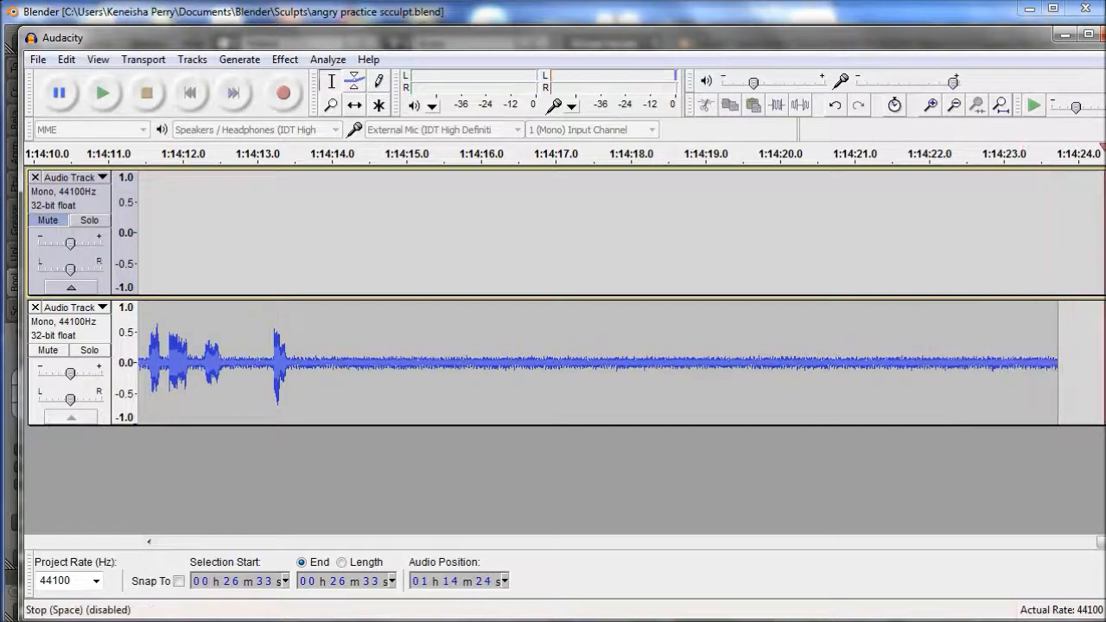
key("alt+Tab")
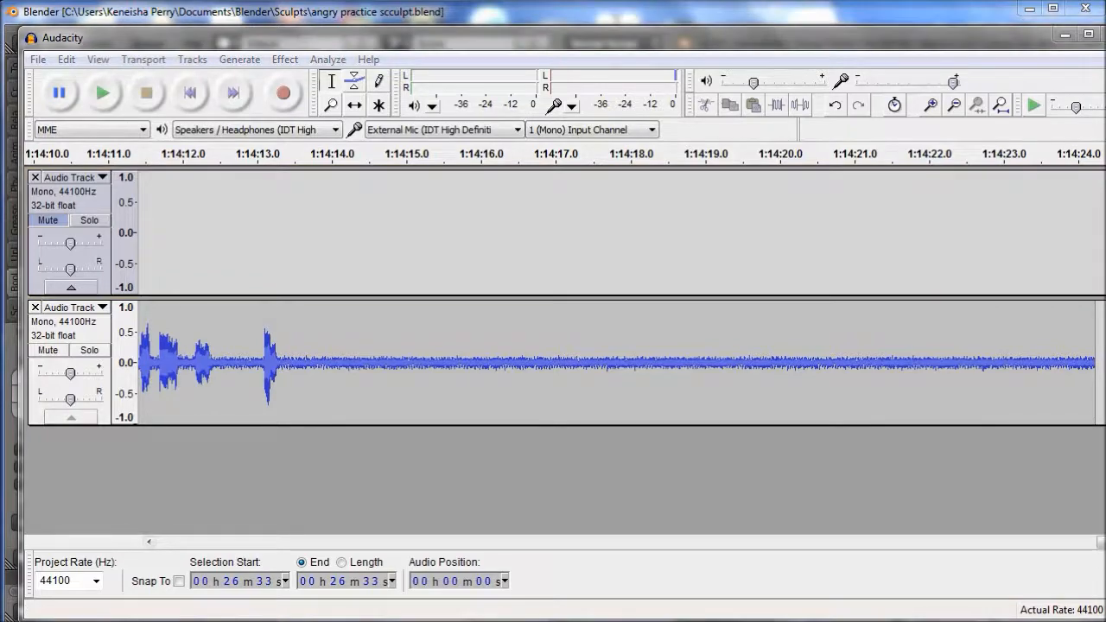